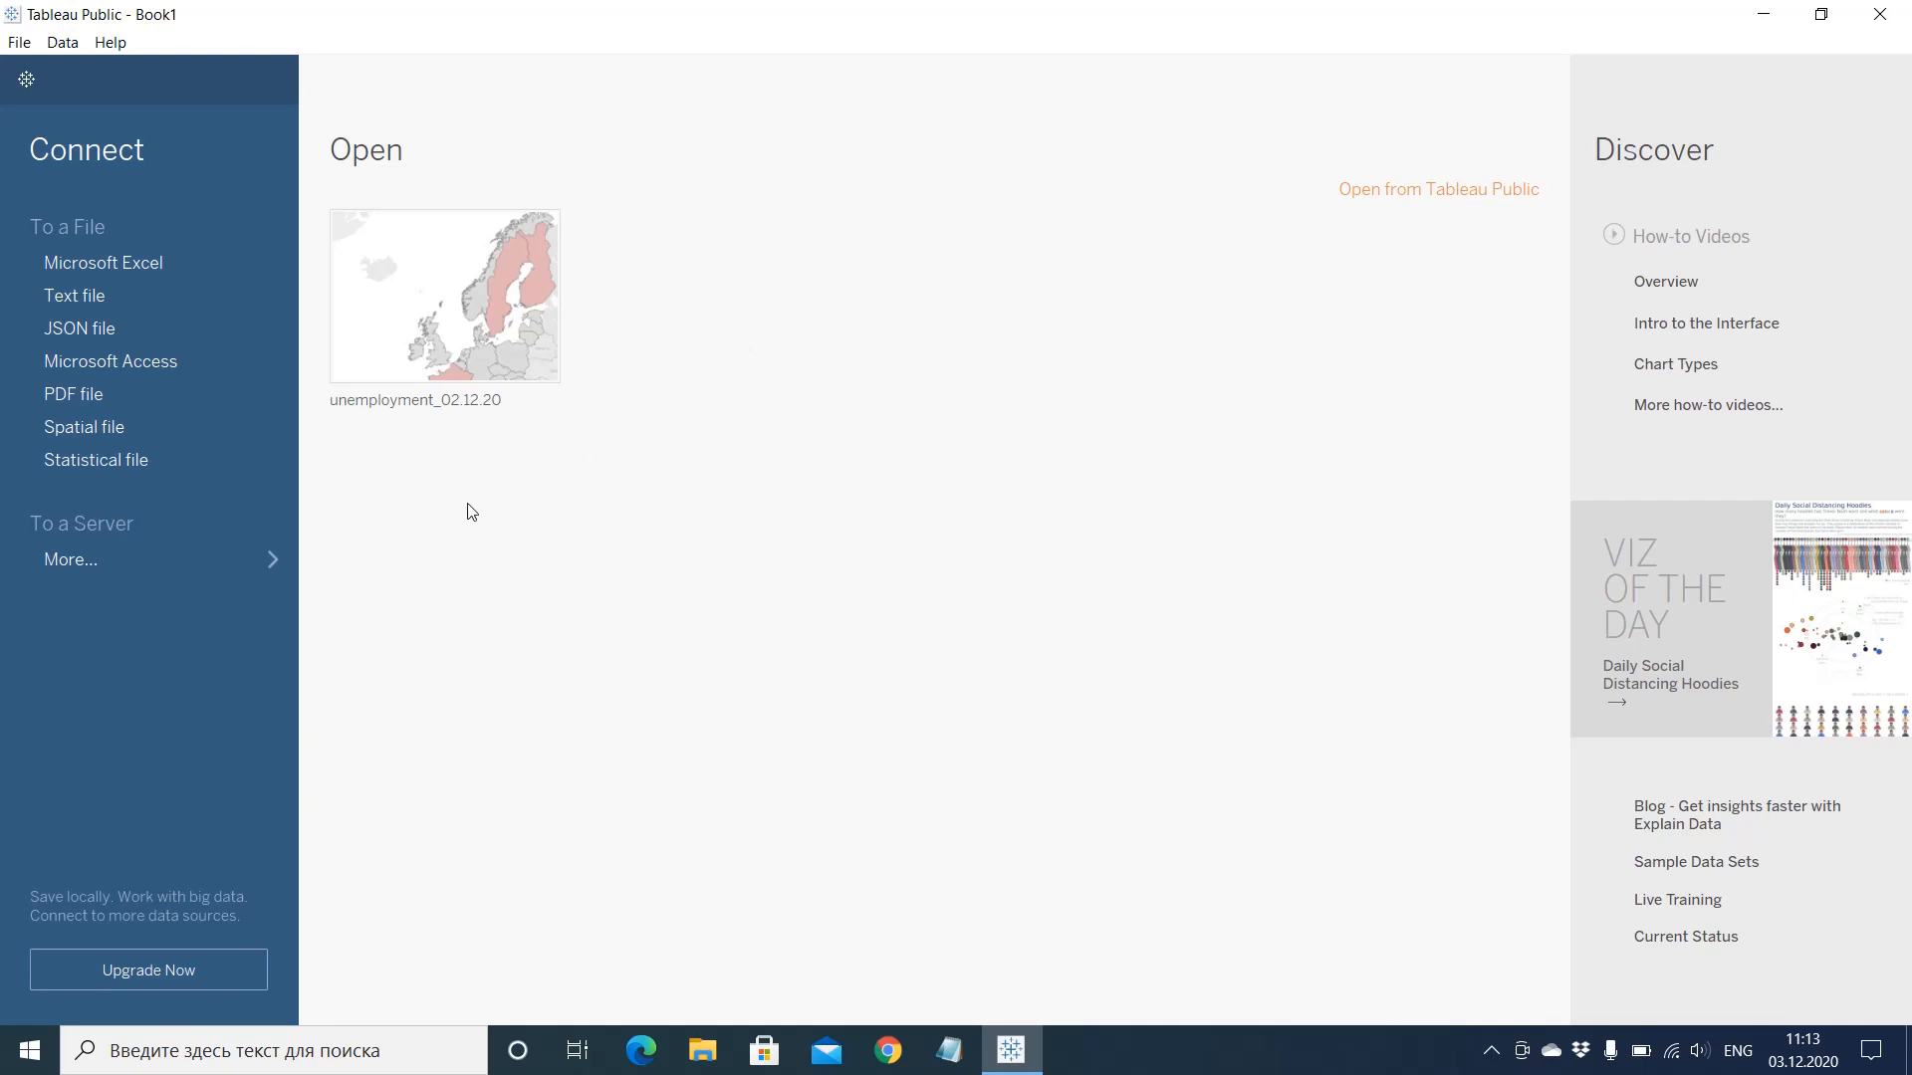
Step: Connect to the Excel workbook unemployment_rates_2.xlsx and add a second worksheet
click(159, 271)
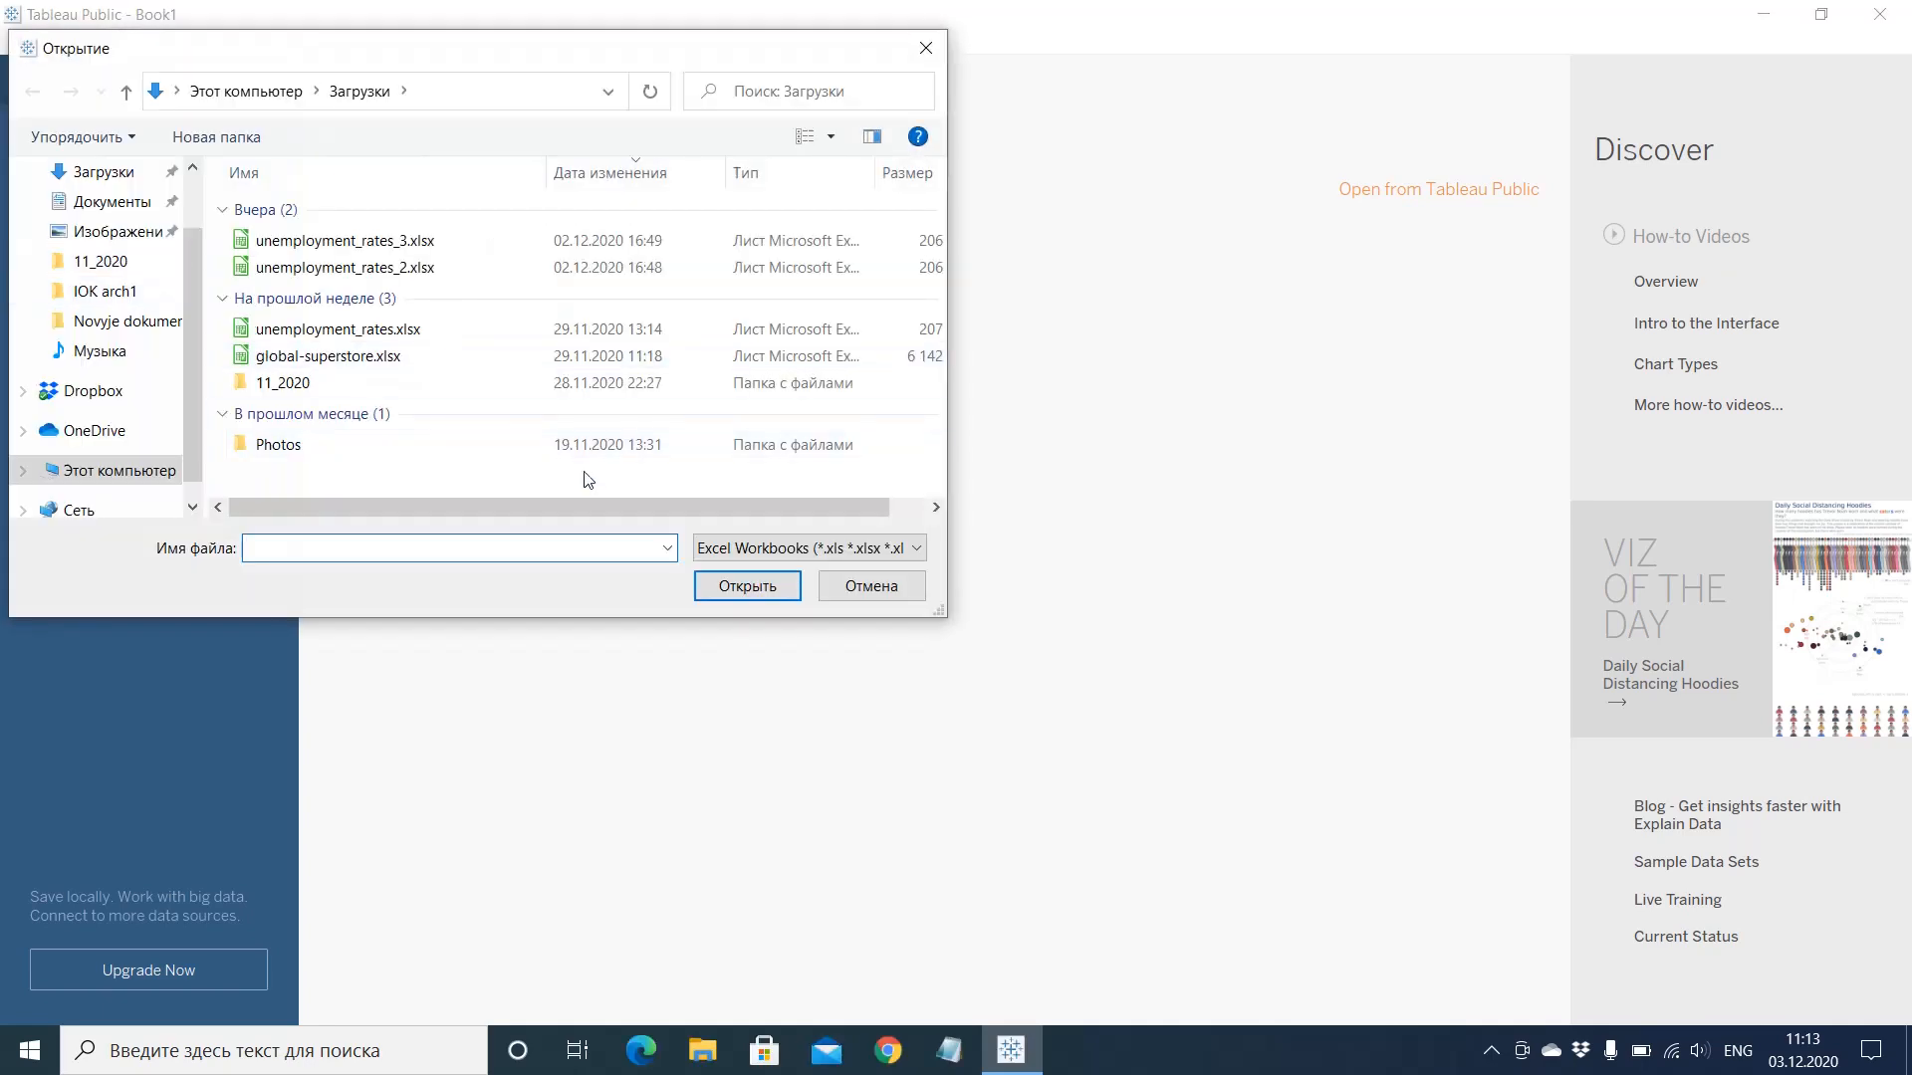
click(329, 267)
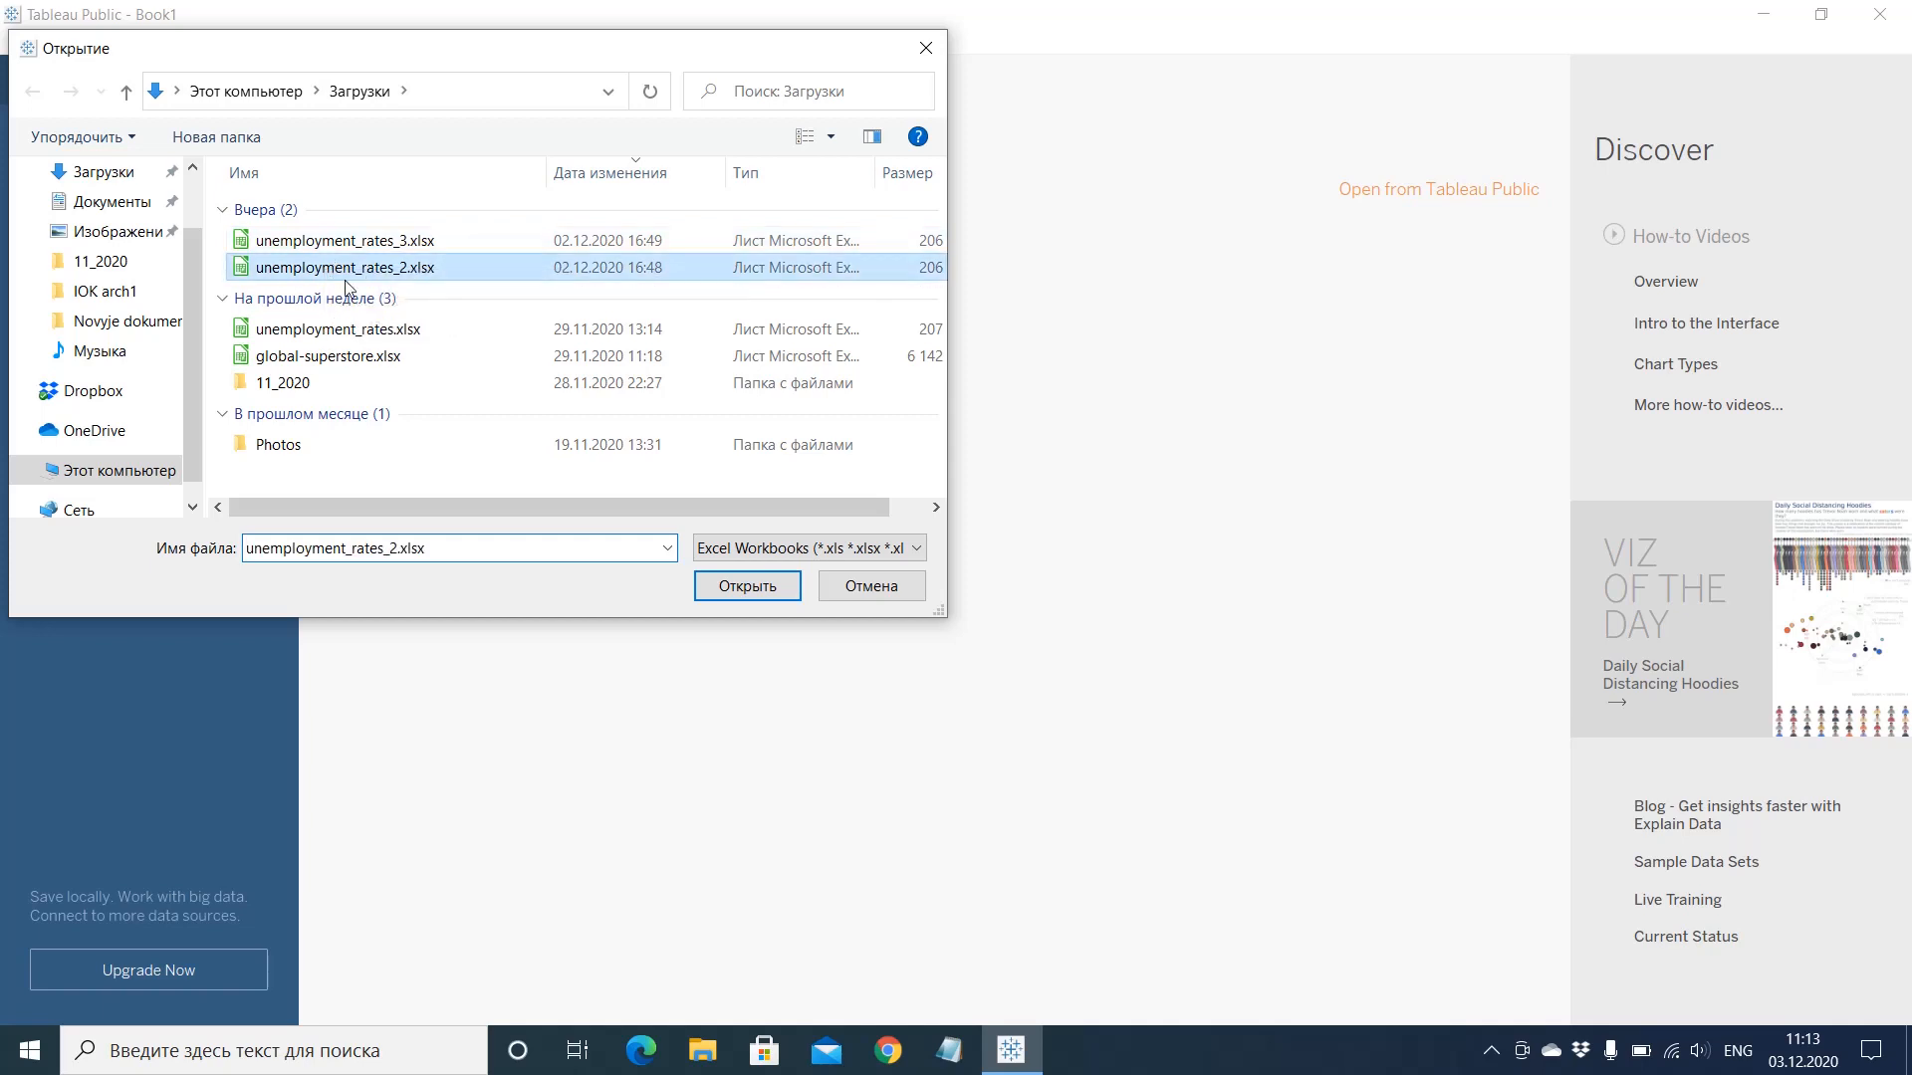
click(756, 581)
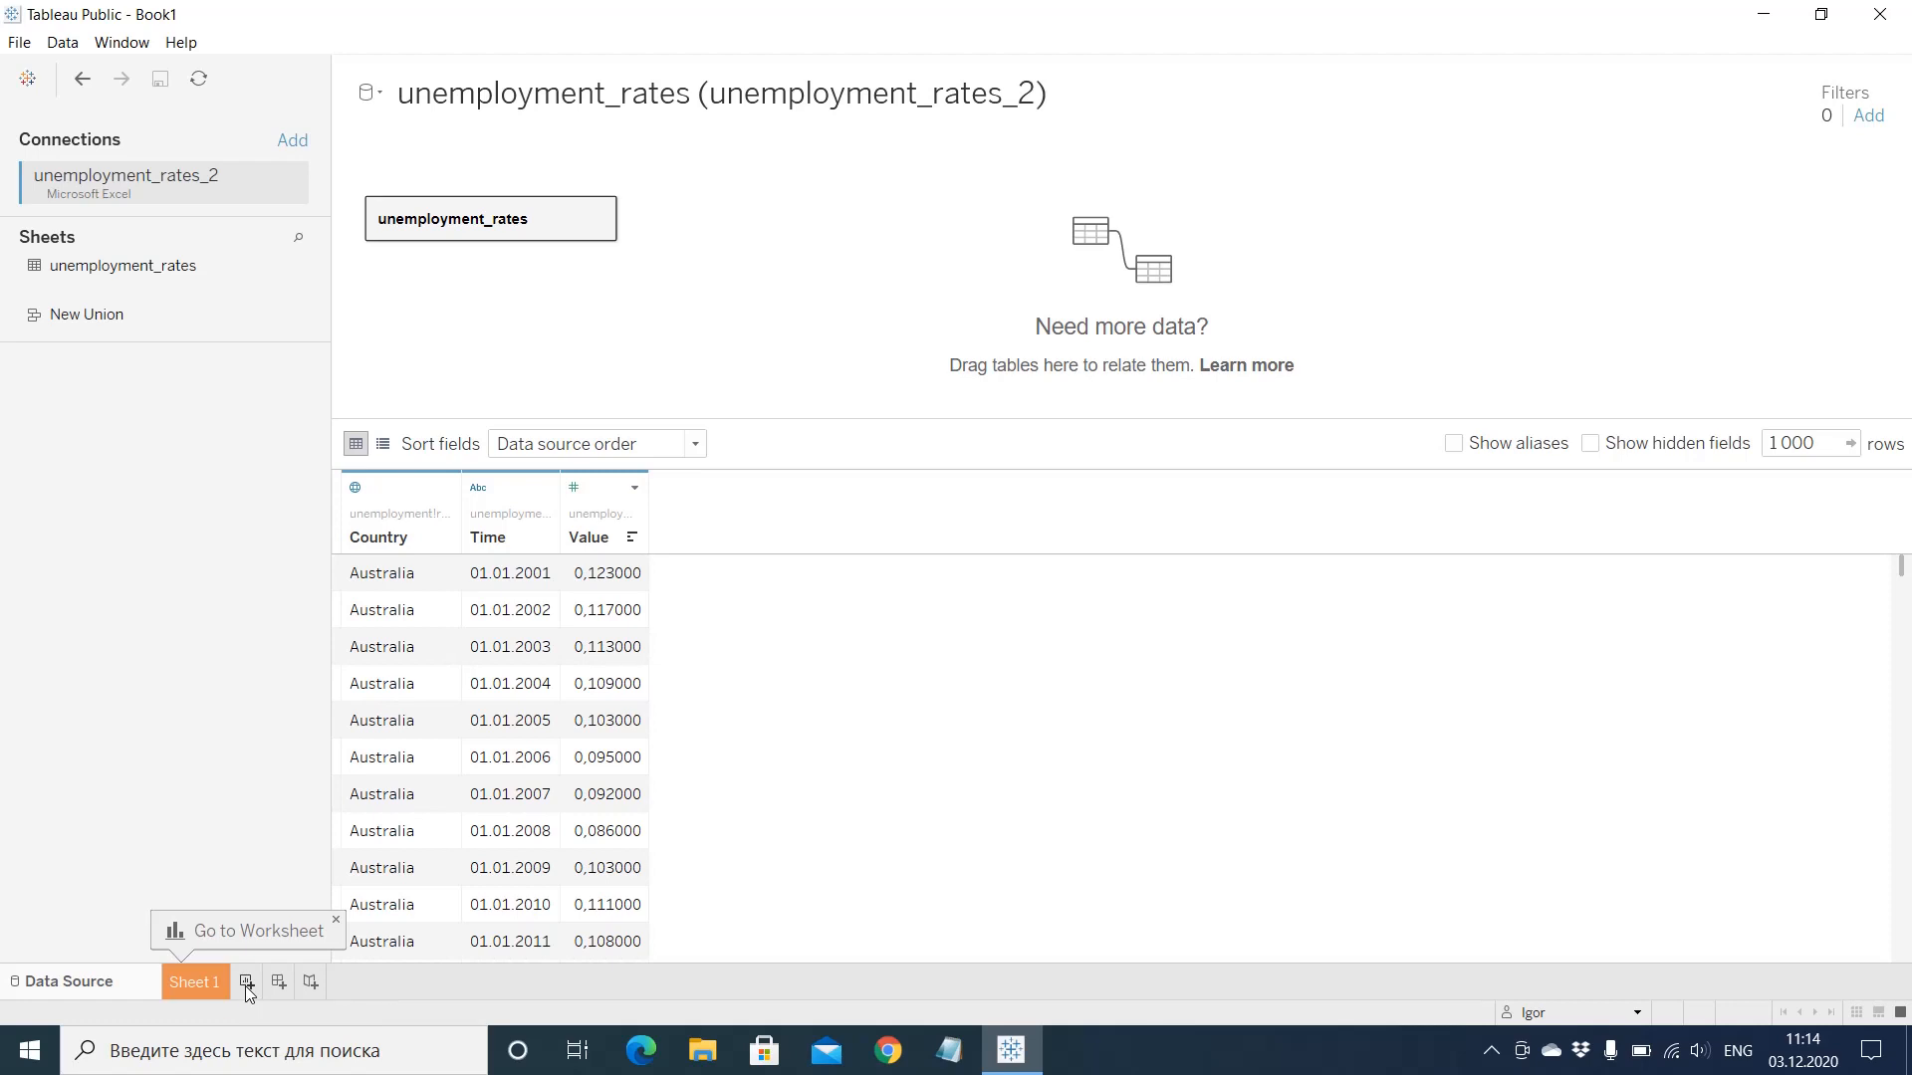
click(246, 983)
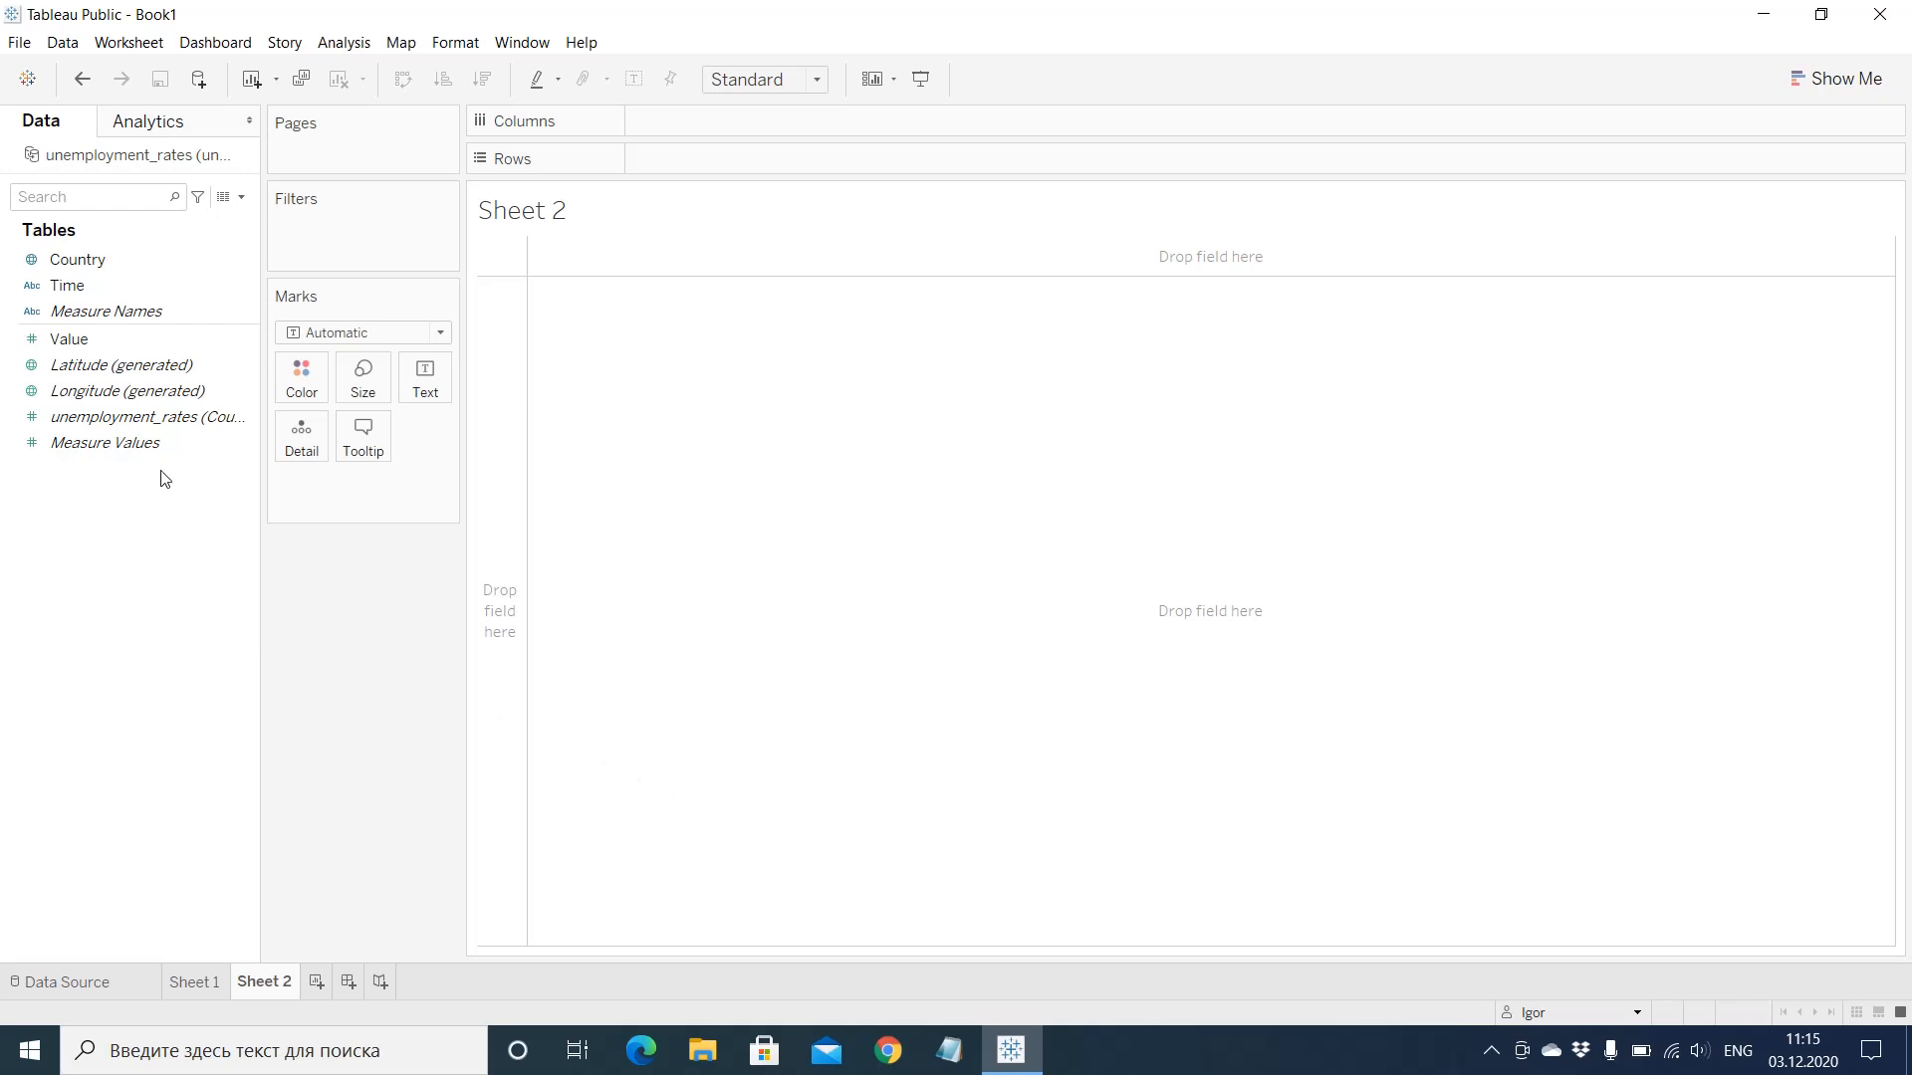
Step: Build a vertical bar chart on the new worksheet with Country in columns and summed Value in rows
click(68, 257)
drag(69, 257, 700, 173)
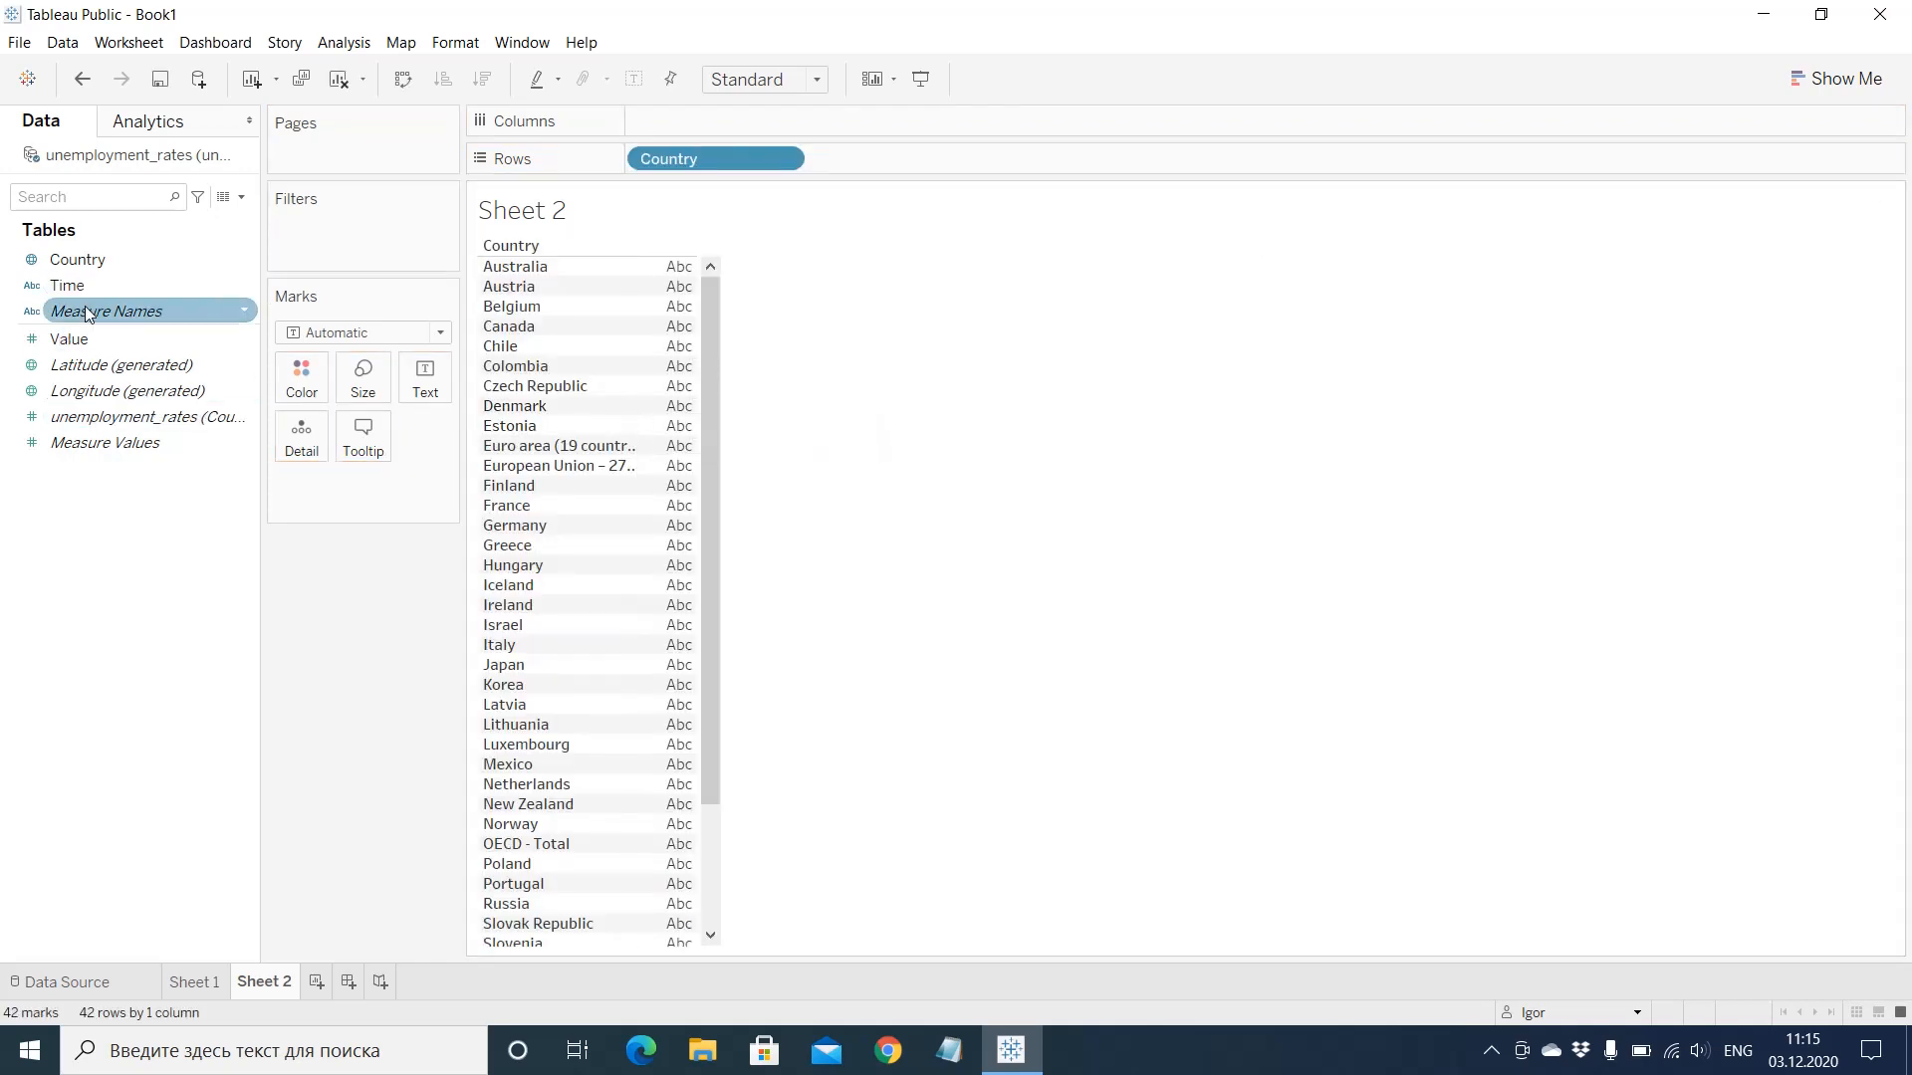
click(94, 341)
drag(97, 356, 725, 133)
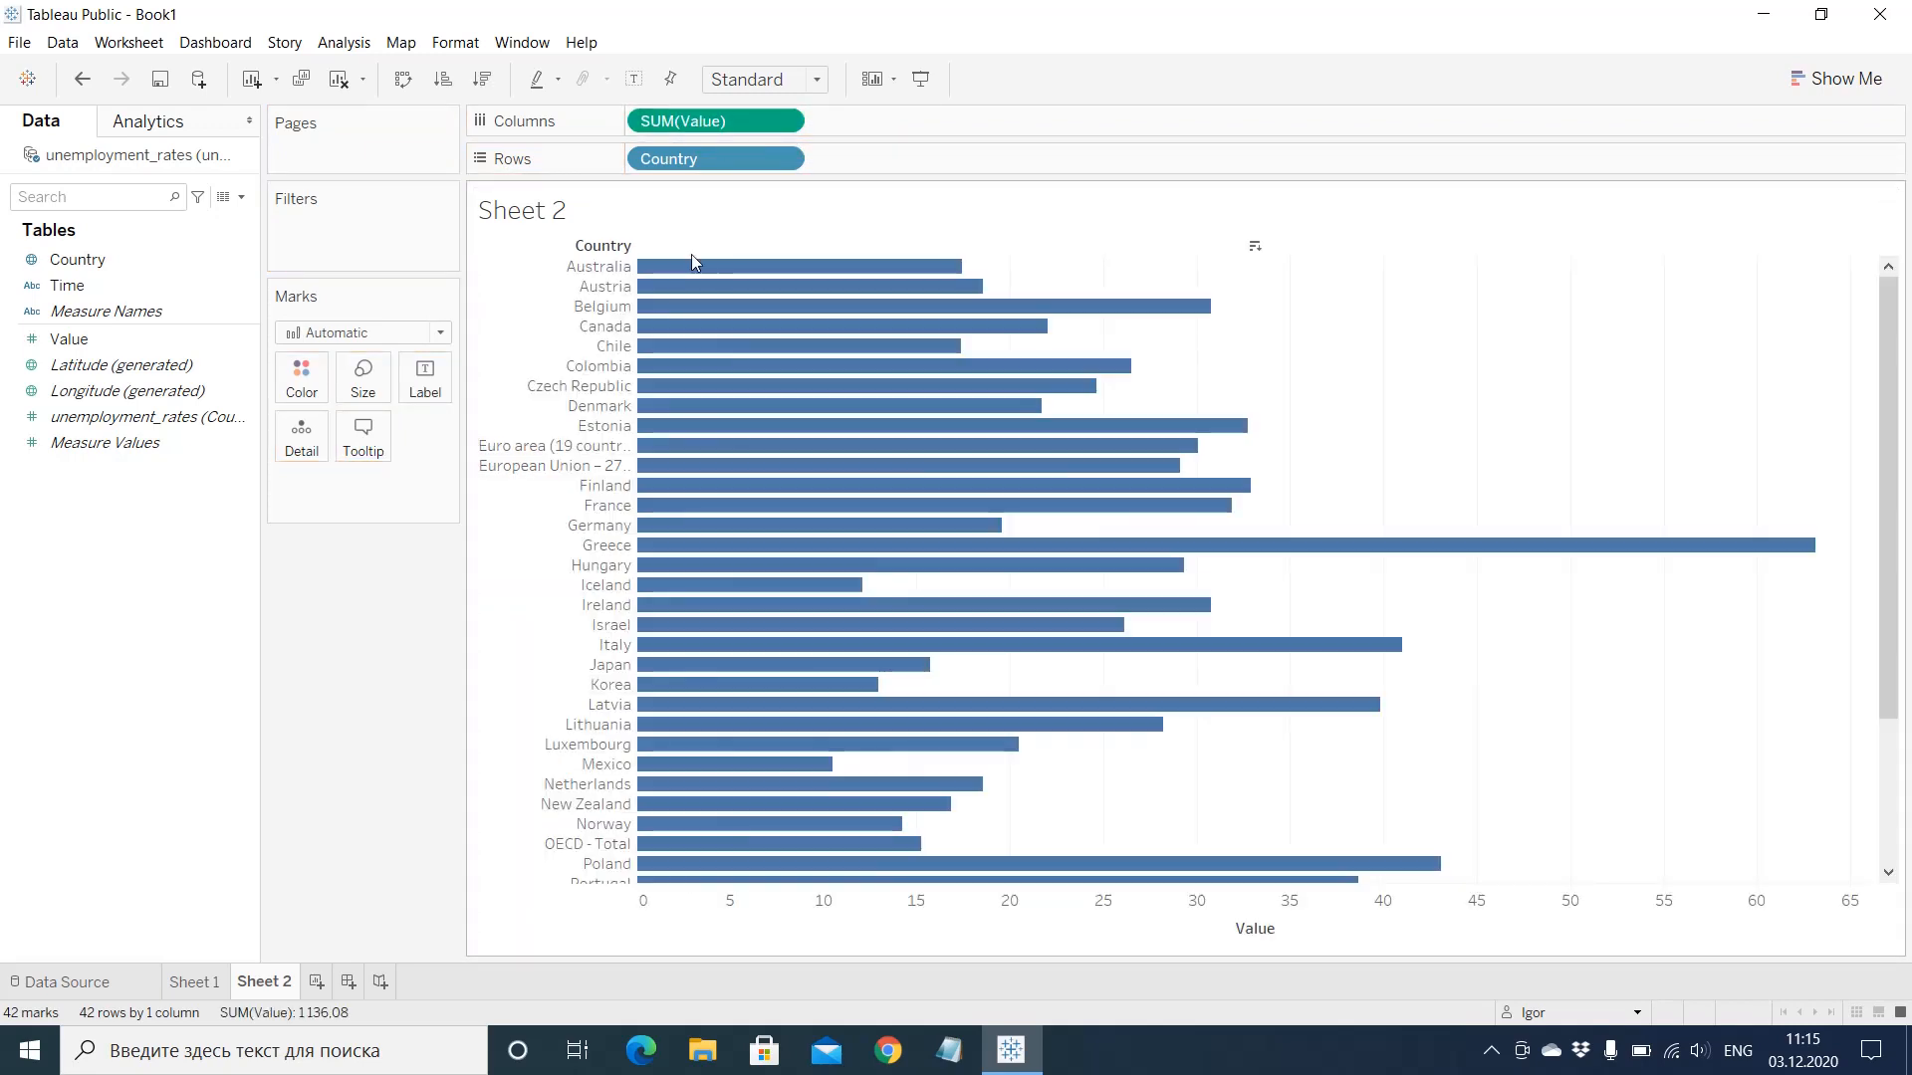
click(415, 92)
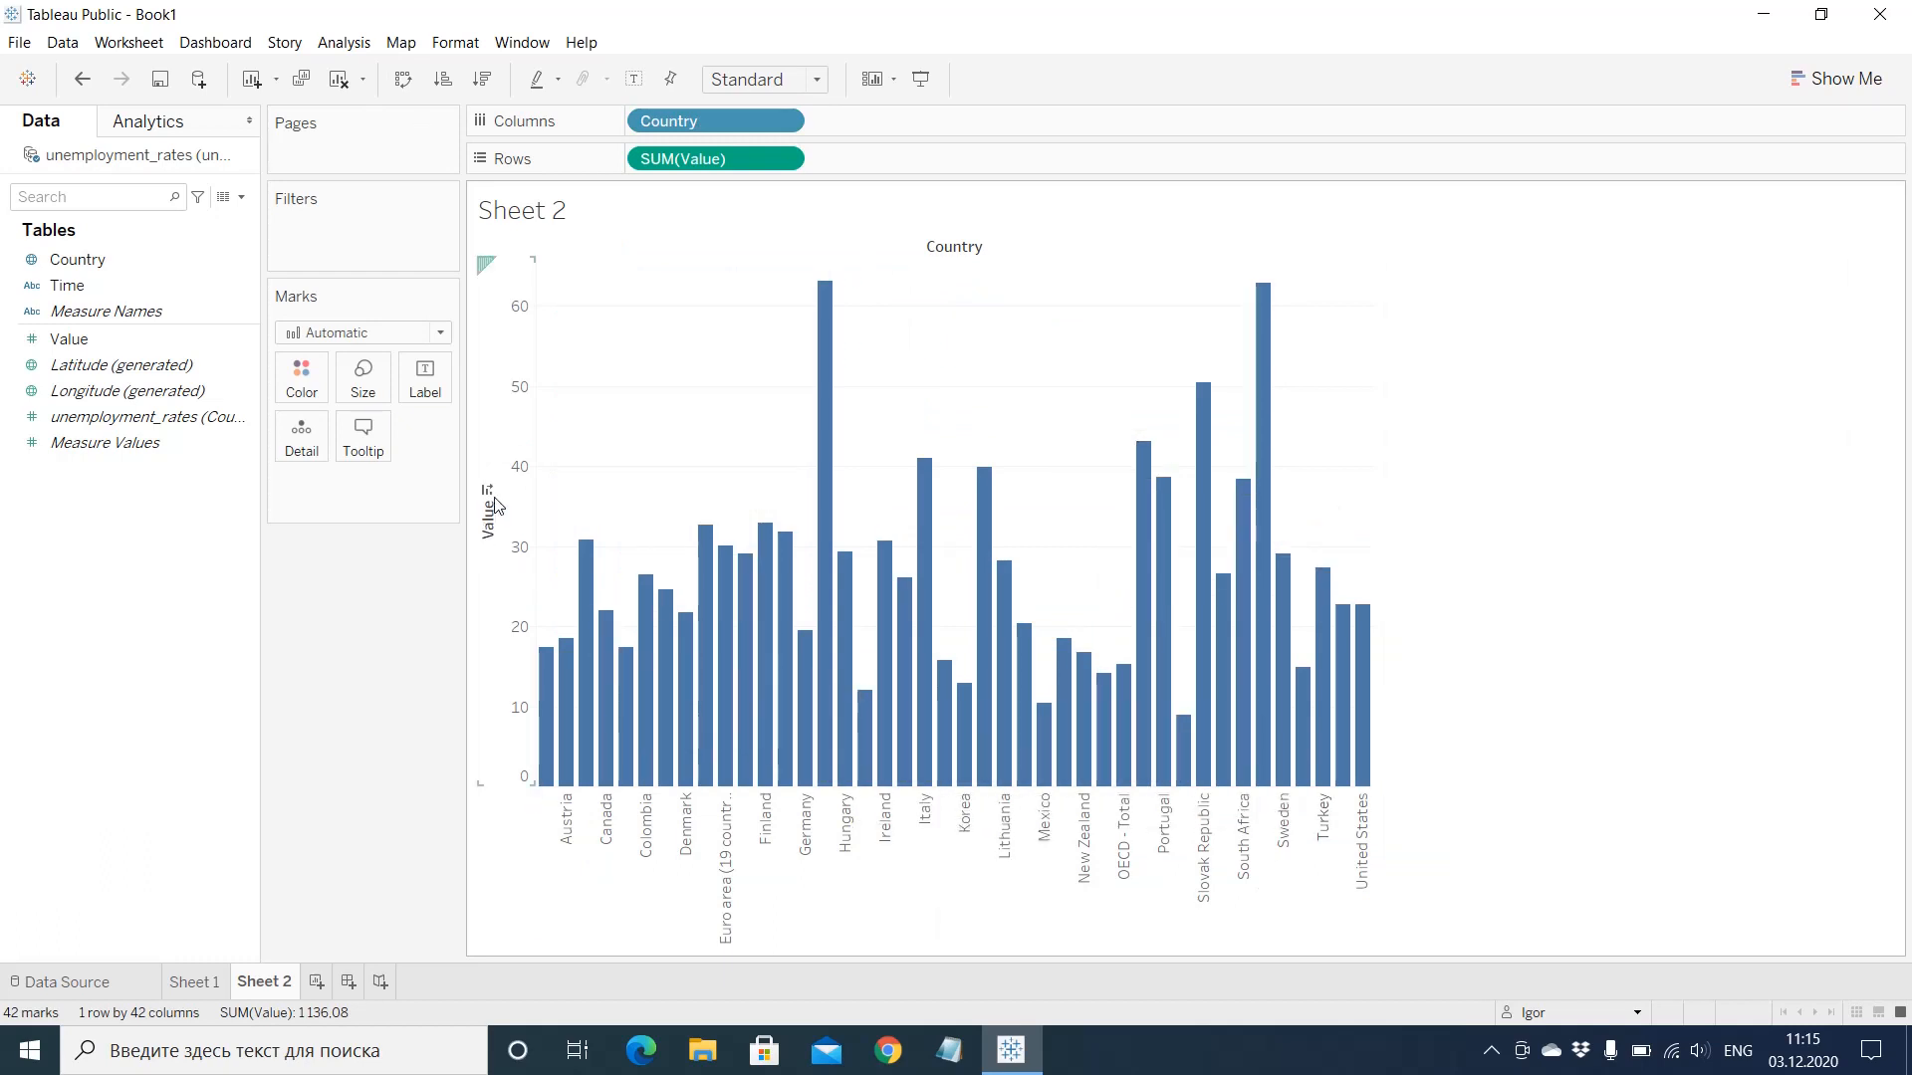
Step: Change the Value aggregation to Average and sort the country bars in descending order
click(489, 492)
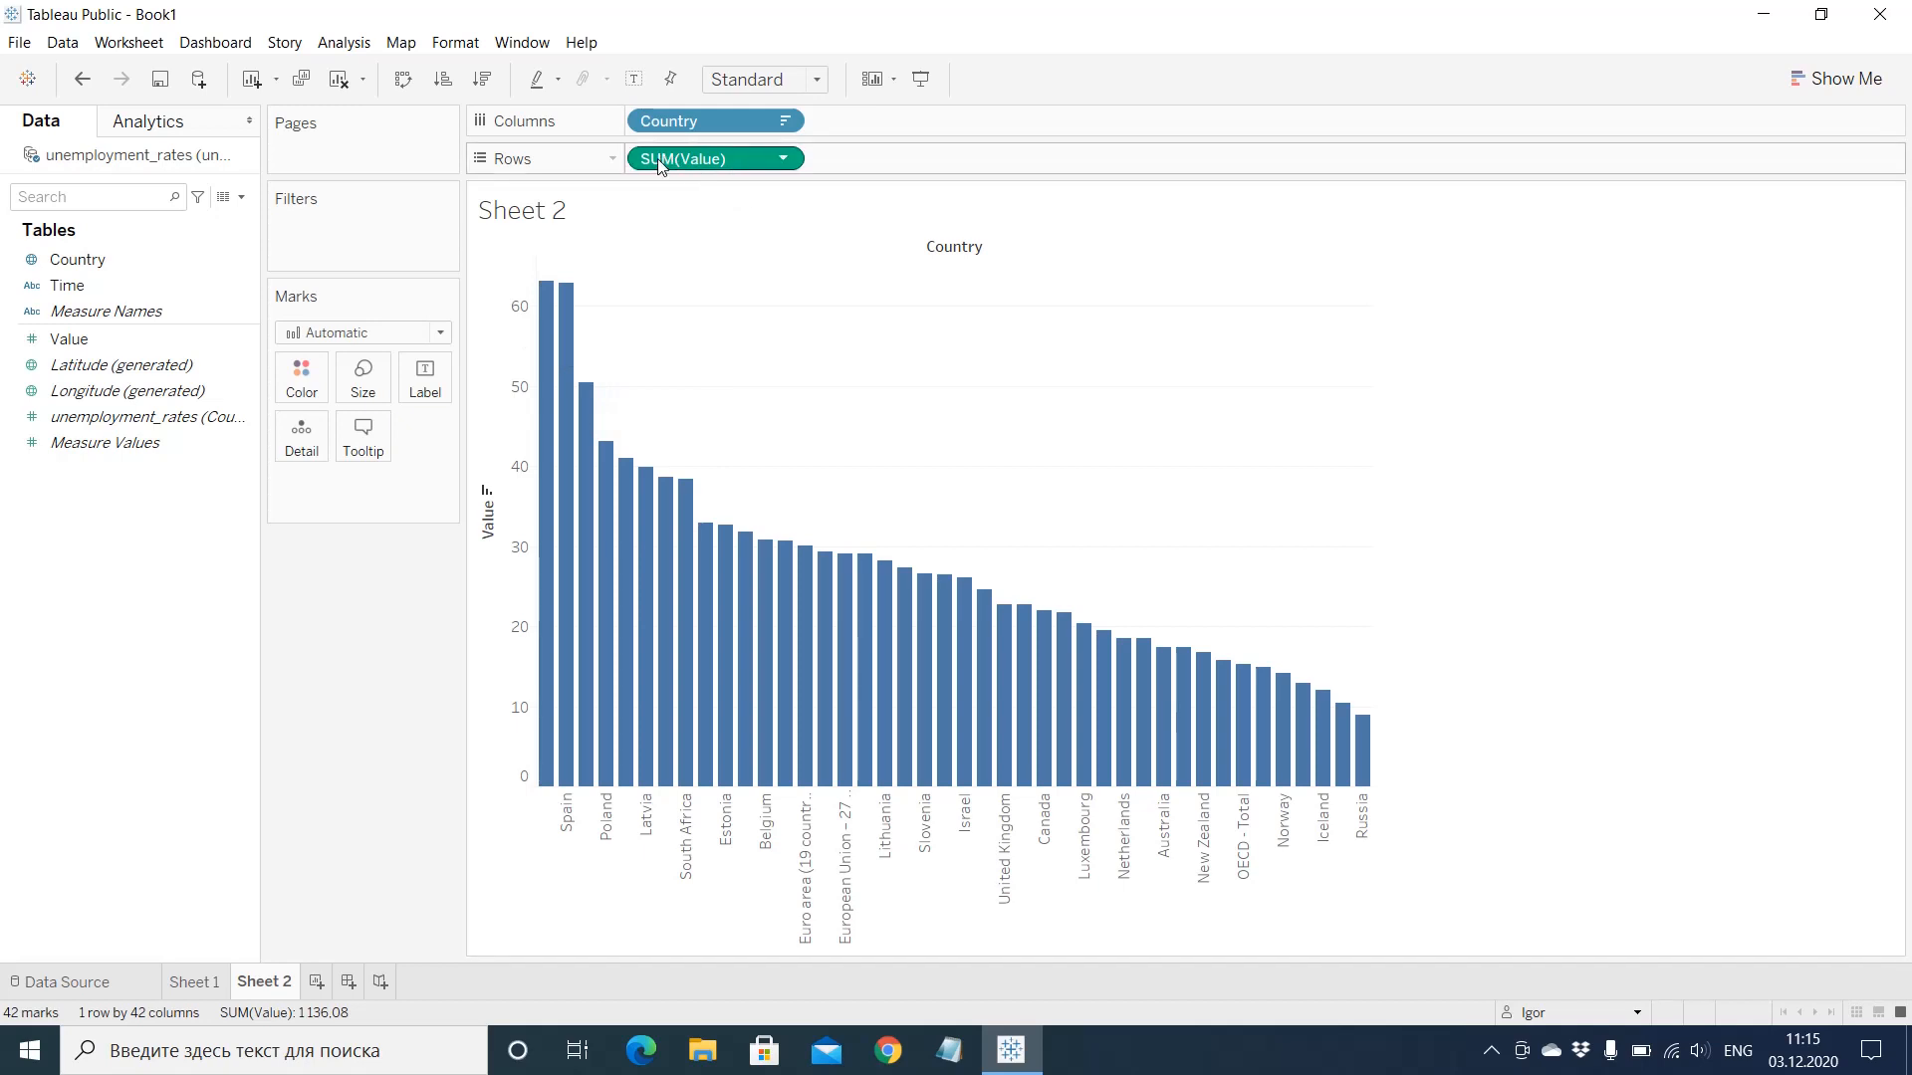
click(783, 161)
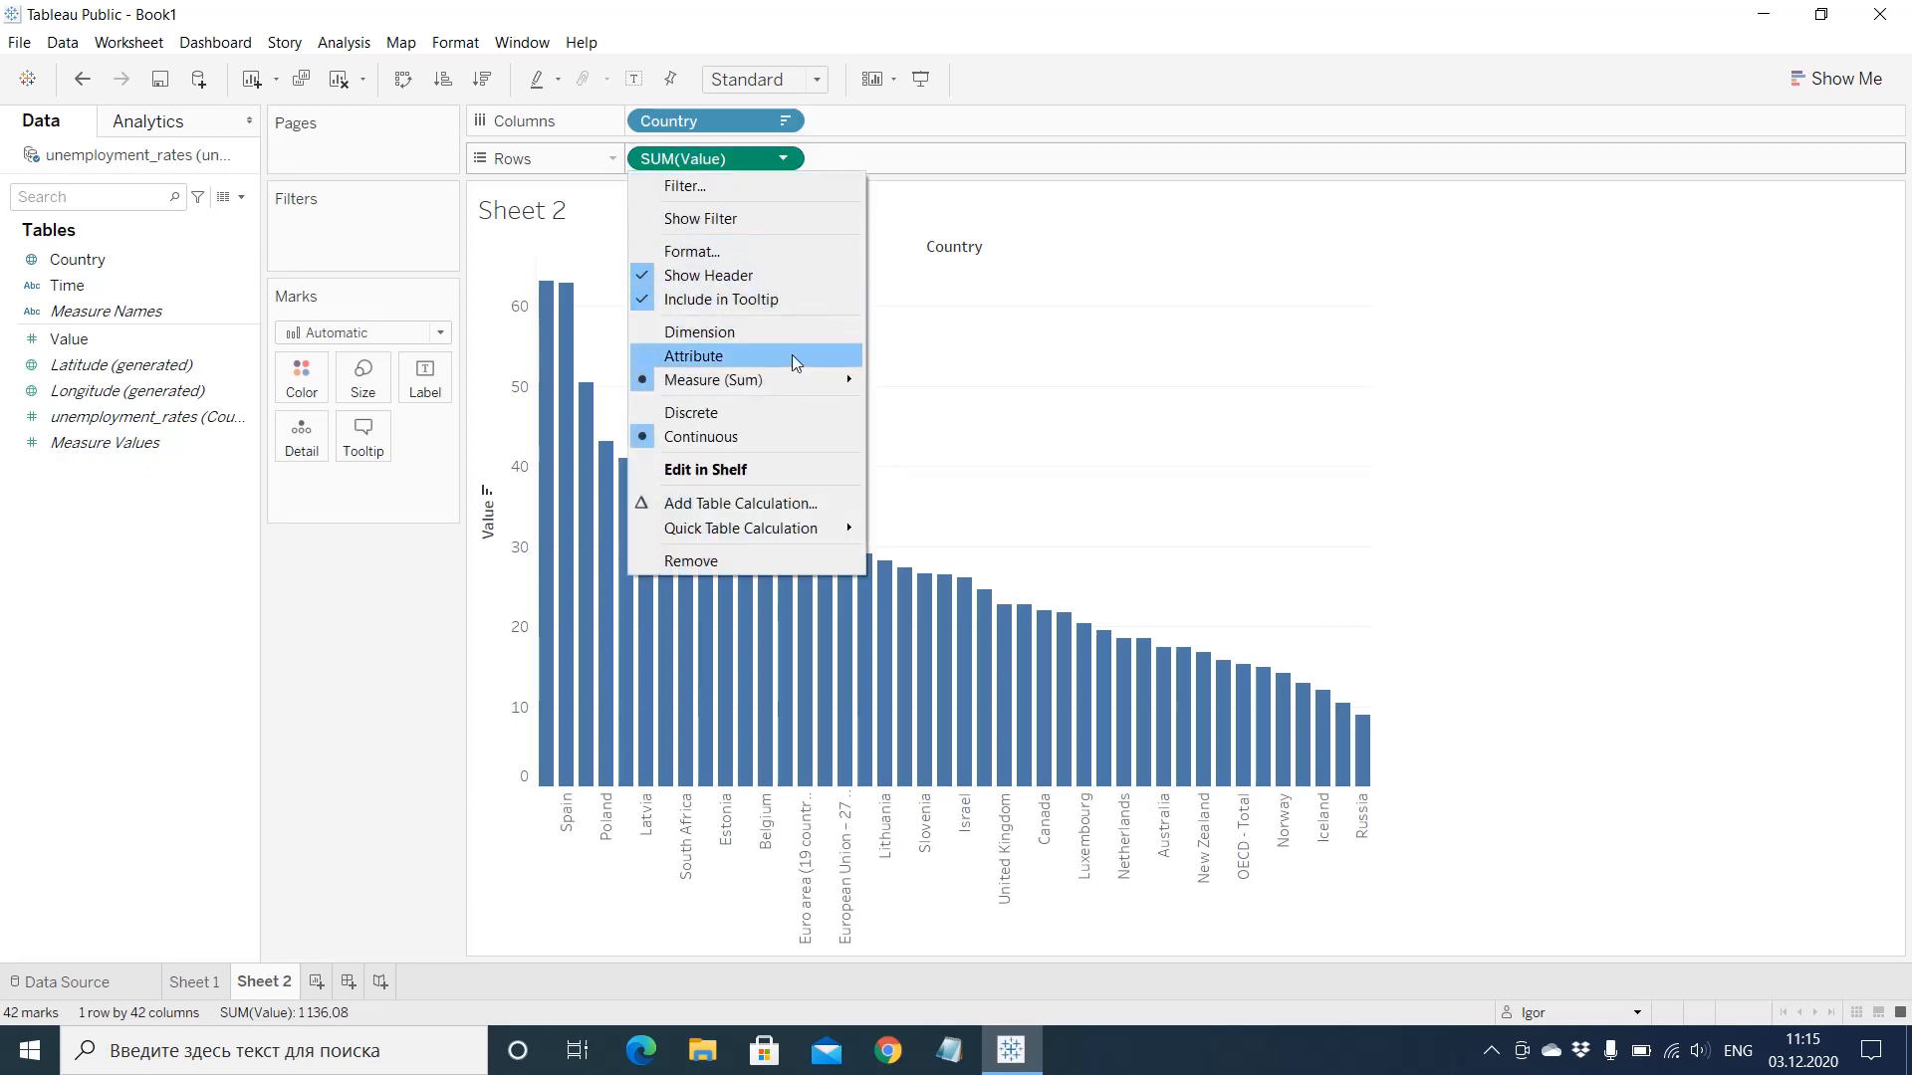
mouse_move(783, 381)
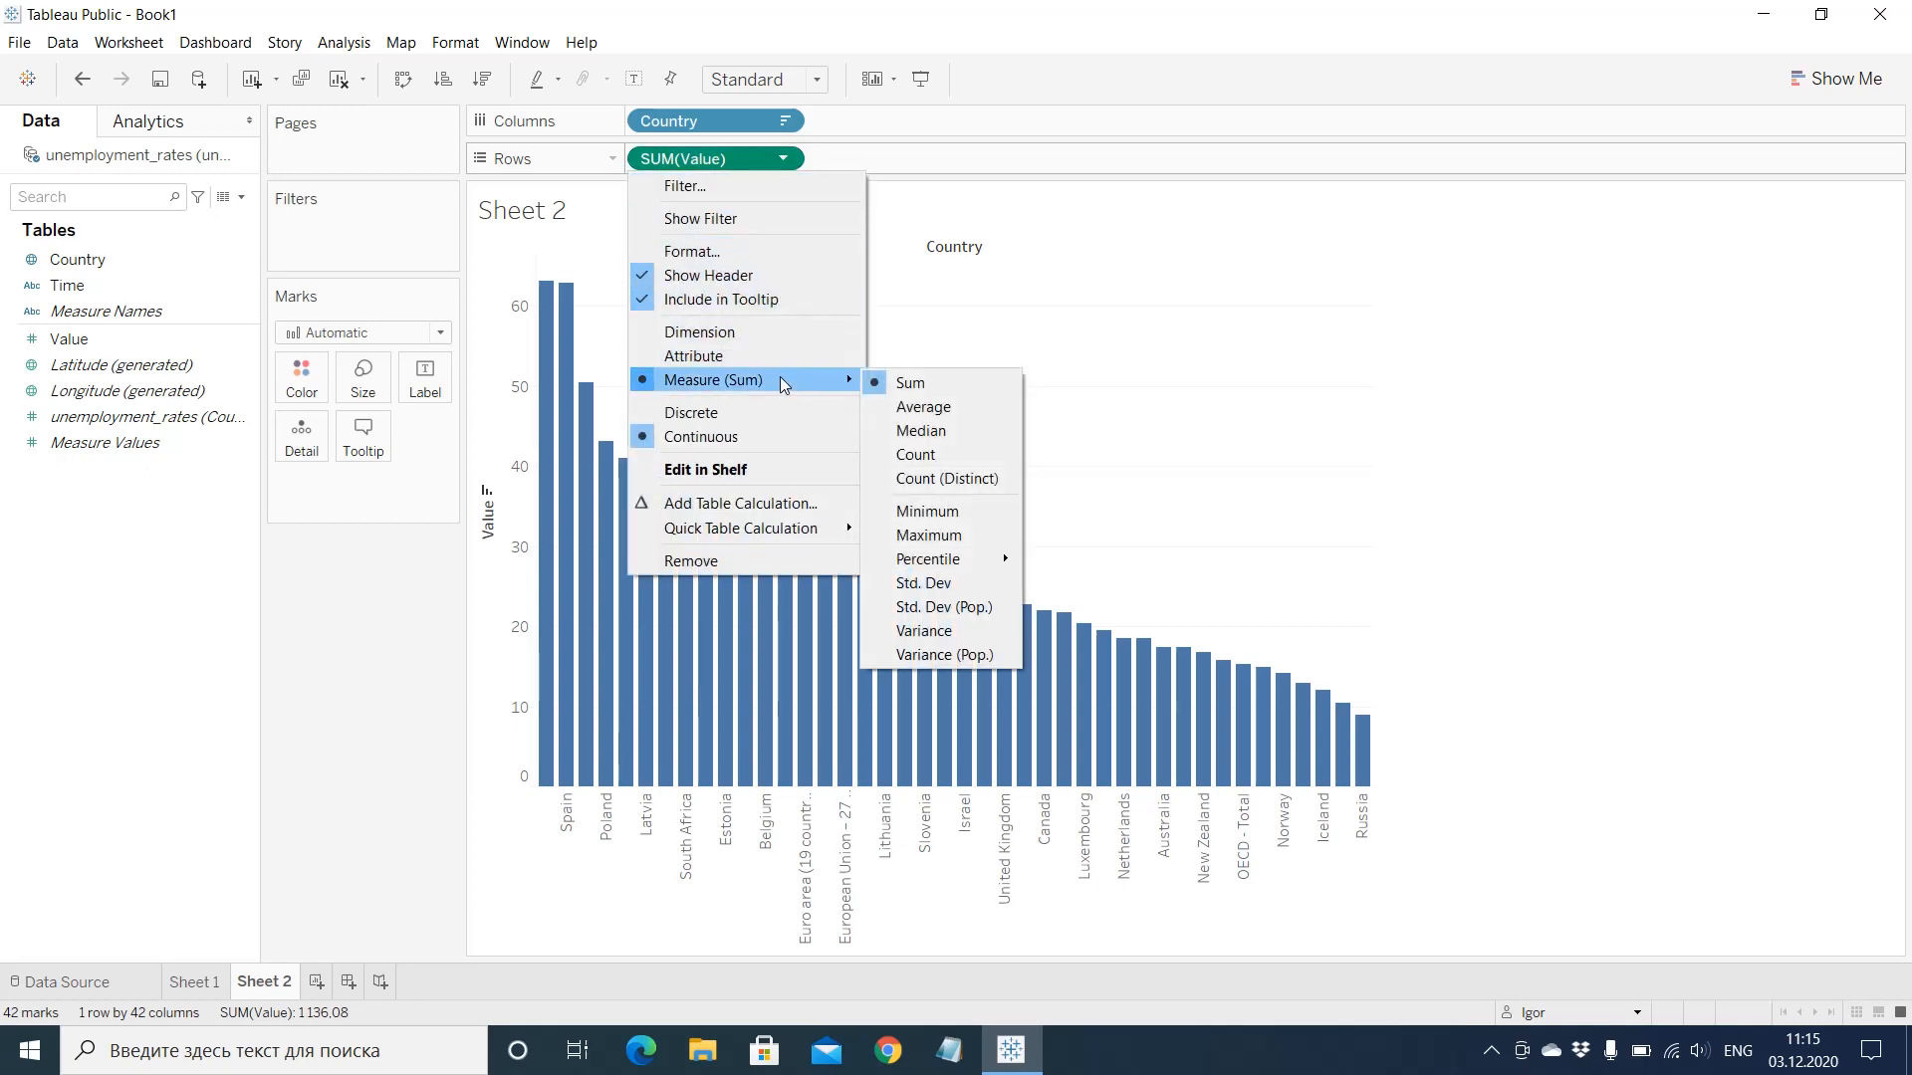
click(889, 408)
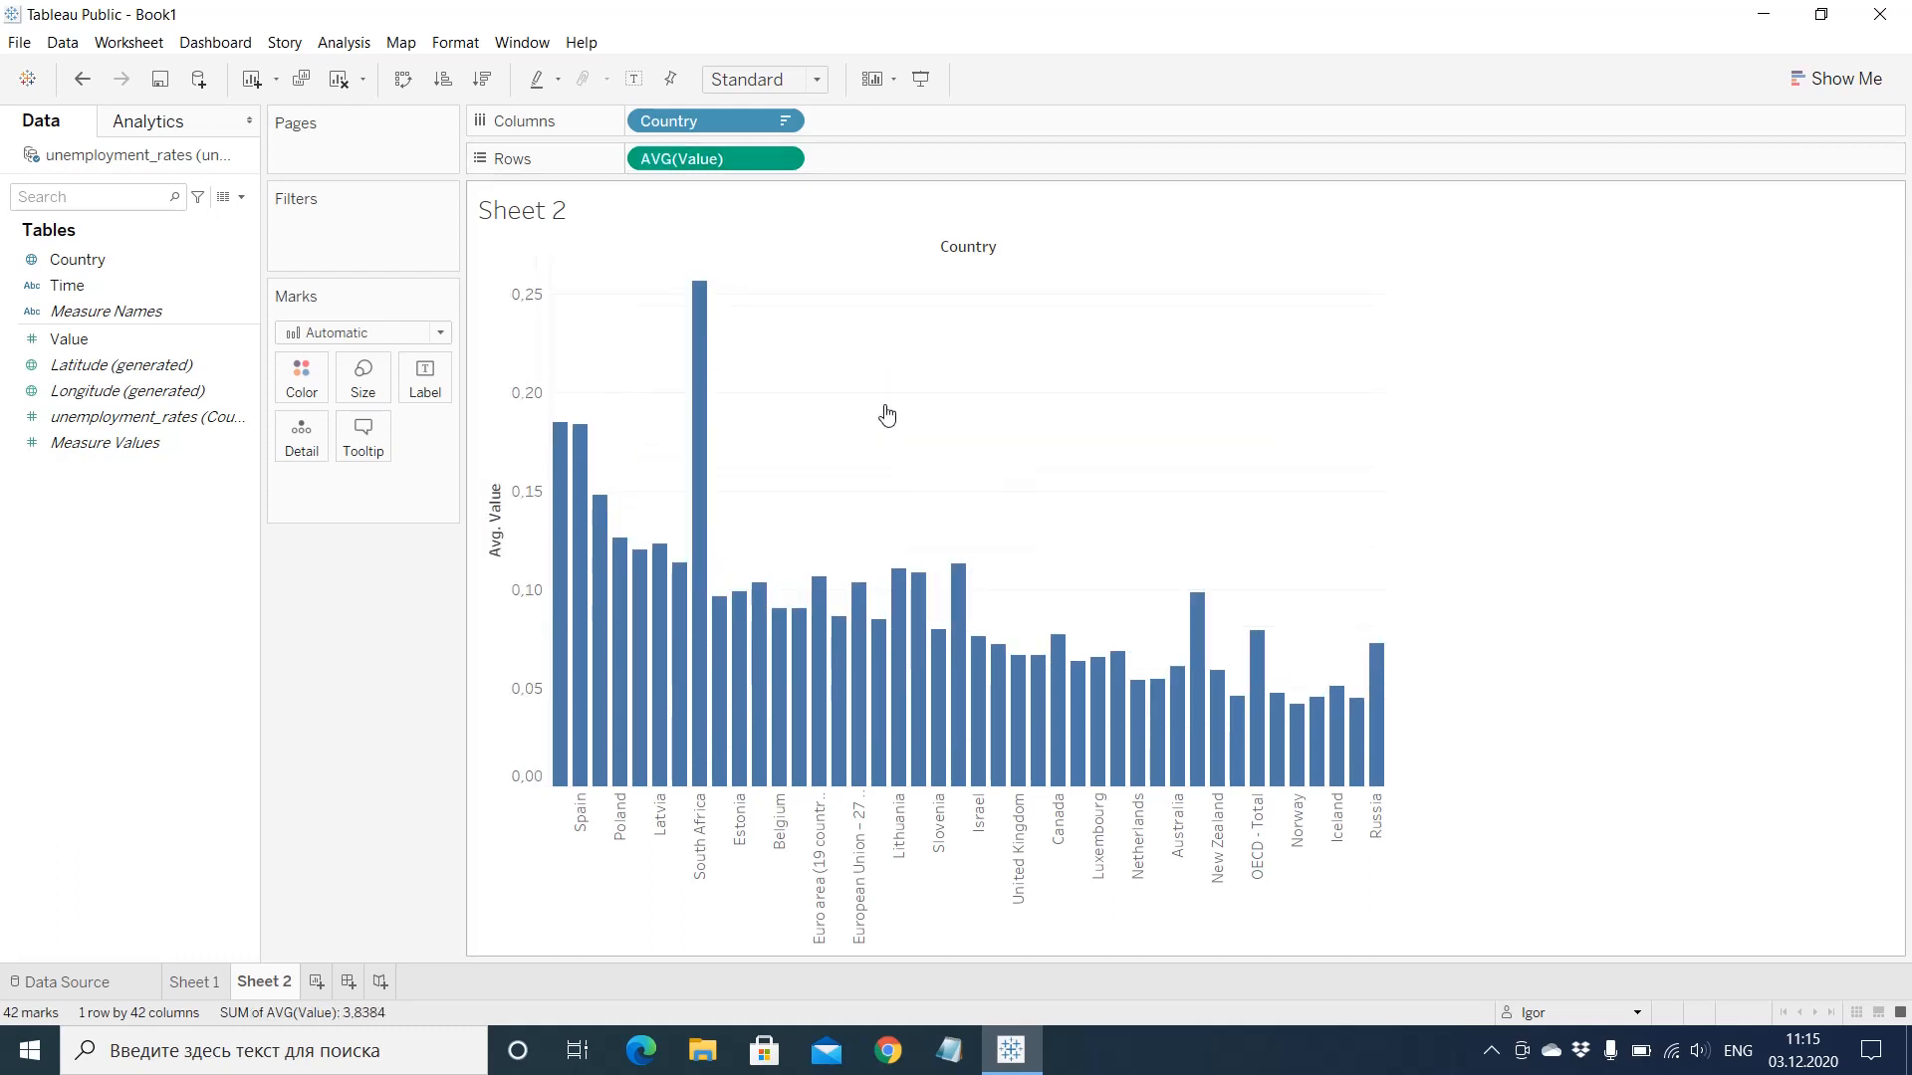
click(495, 477)
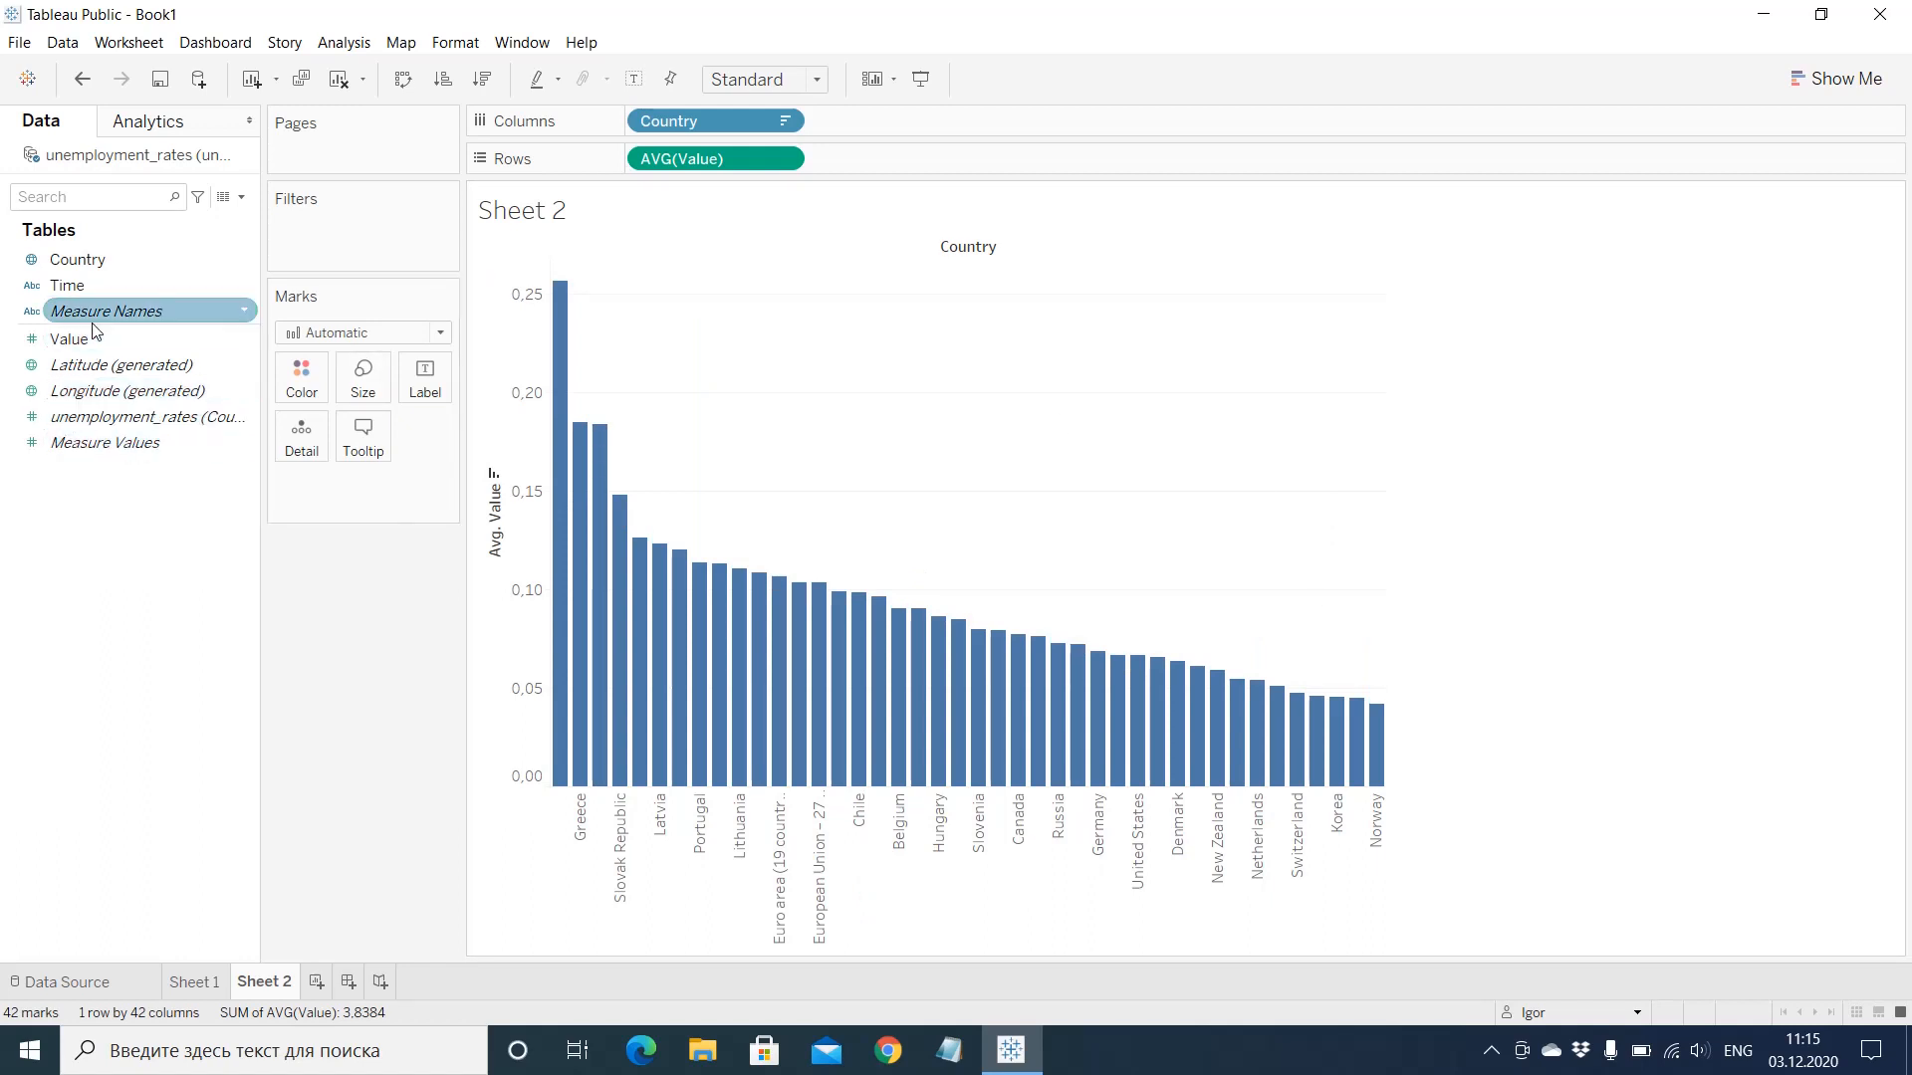
Step: Start a Country filter and exclude Canada, Chile, Colombia, Euro area (19 countries) and European Union – 27 countries (from 01/02/2020)
drag(99, 260, 340, 233)
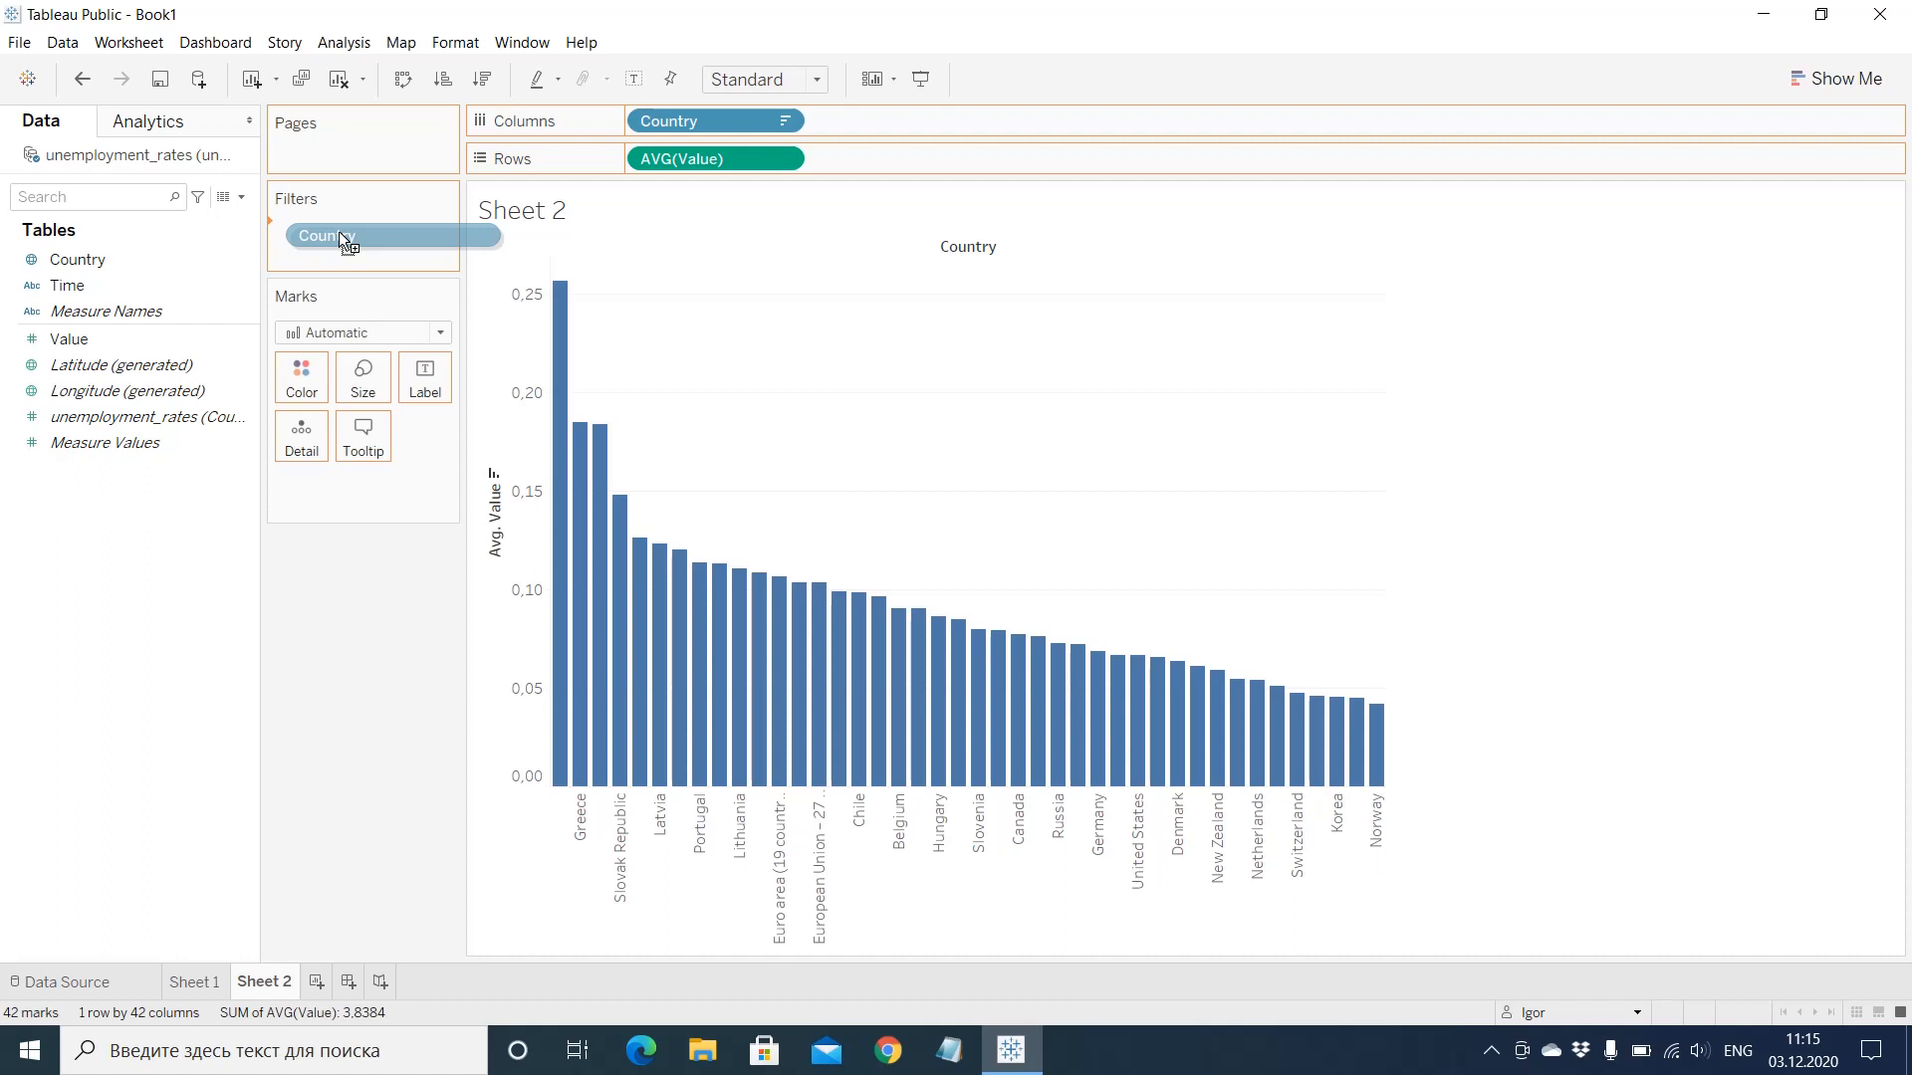
drag(340, 239, 340, 239)
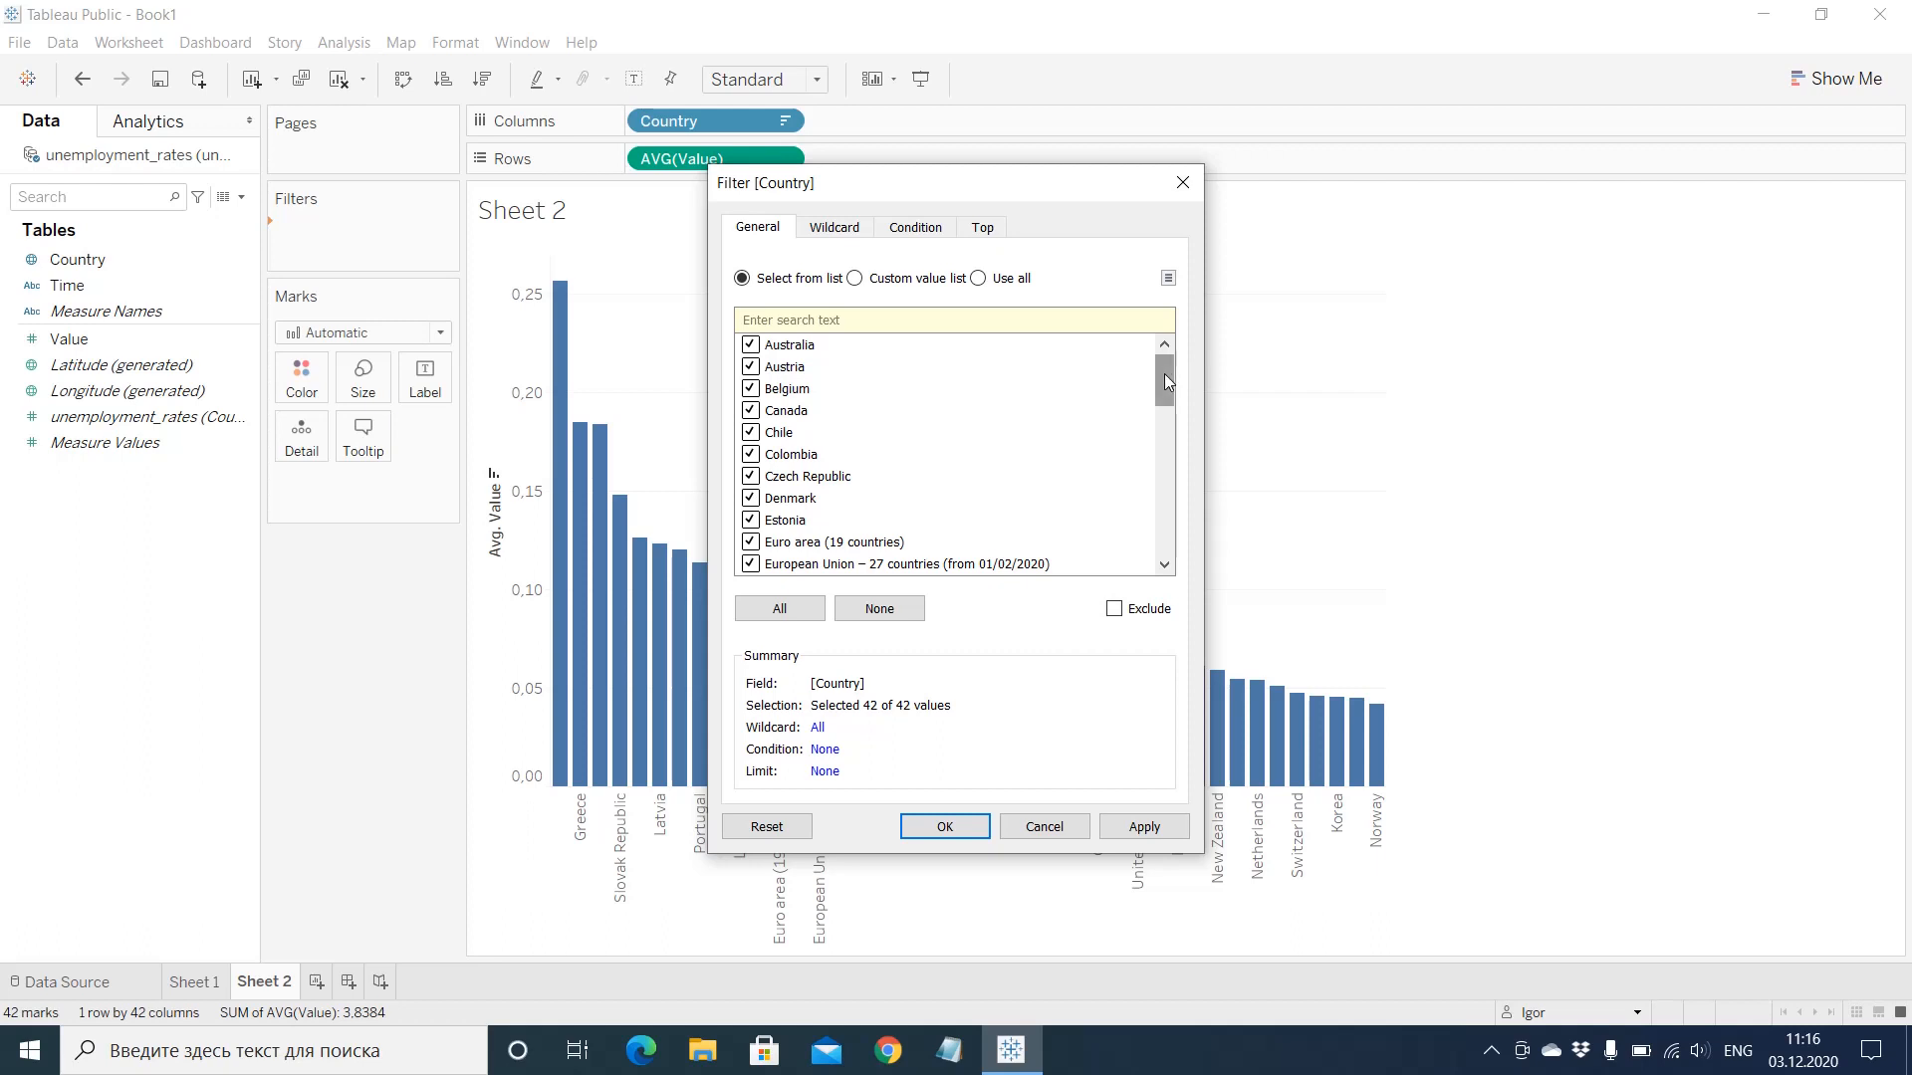
click(753, 412)
click(752, 435)
click(751, 543)
drag(1165, 372, 1166, 385)
click(751, 498)
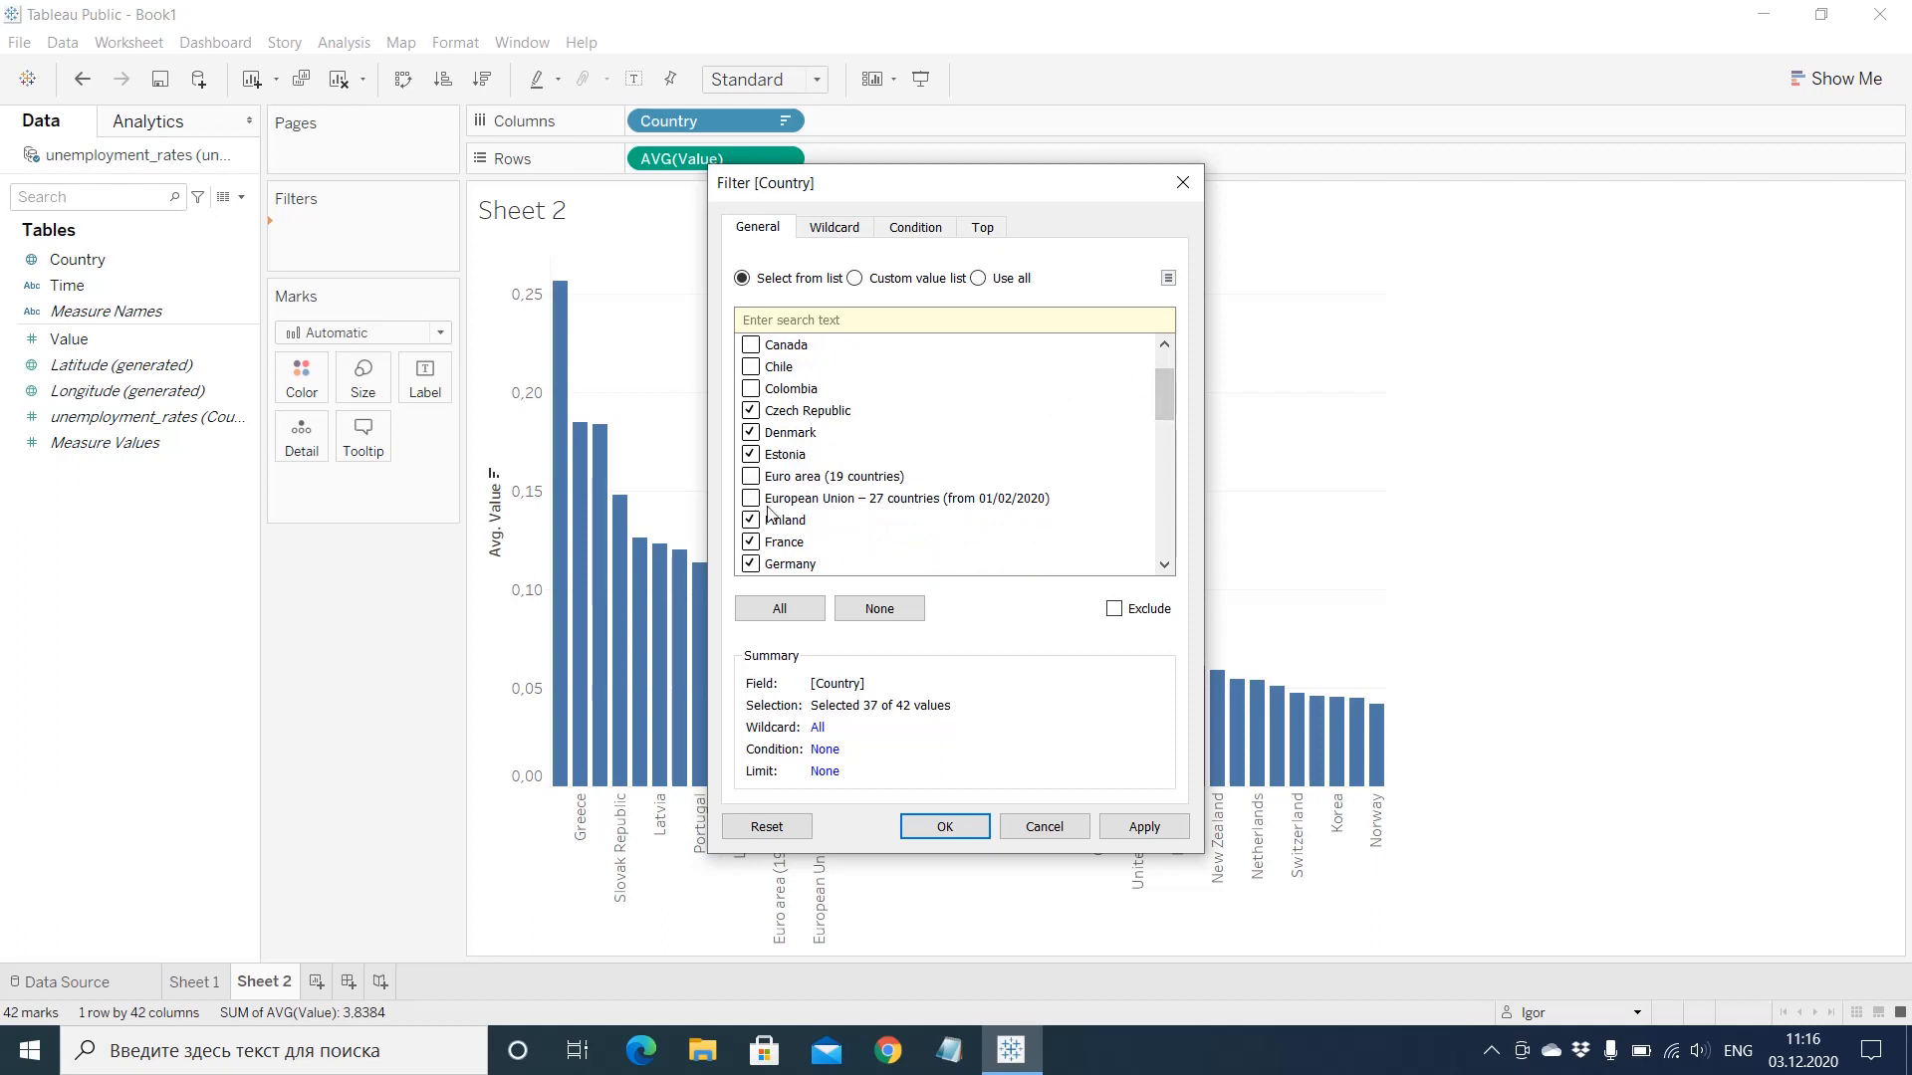
Step: Exclude Iceland, Israel, Japan and Korea in the Country filter
scroll(1171, 432, down, 2)
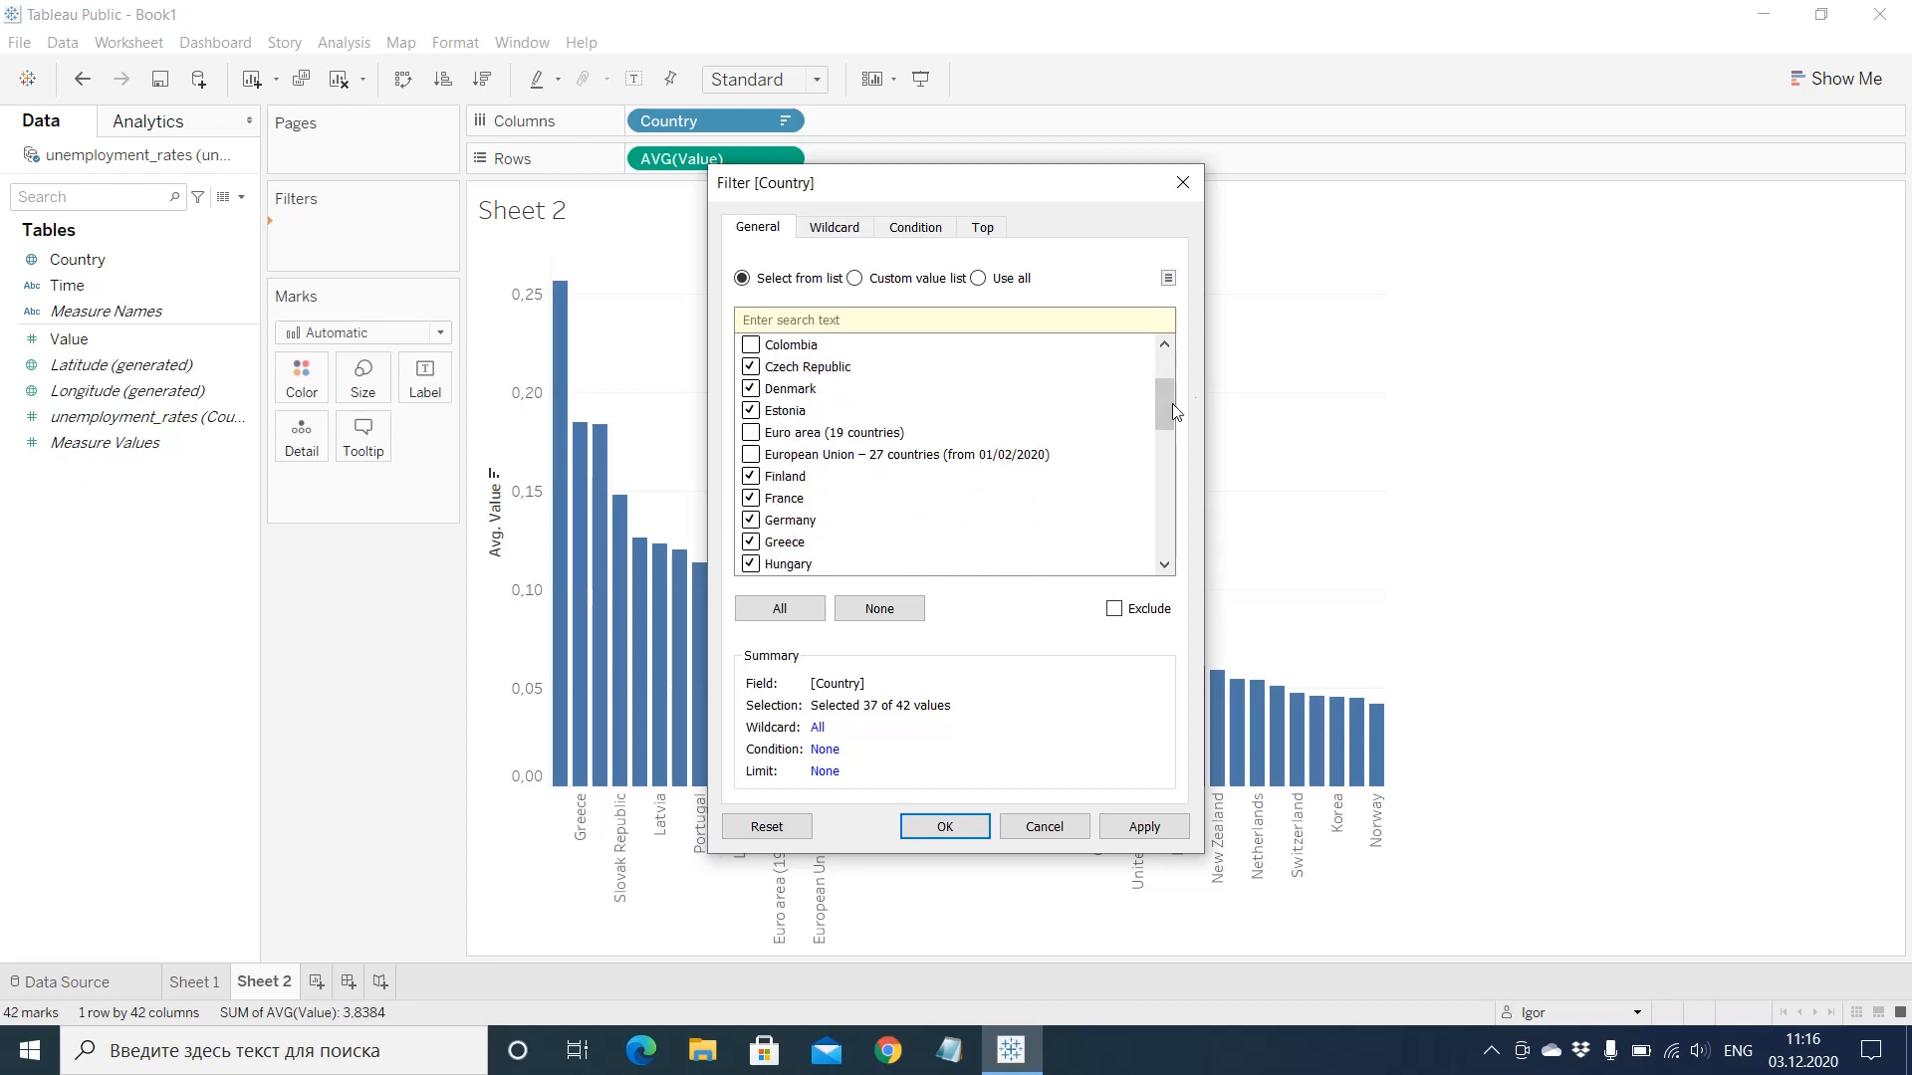
drag(1164, 405, 1162, 422)
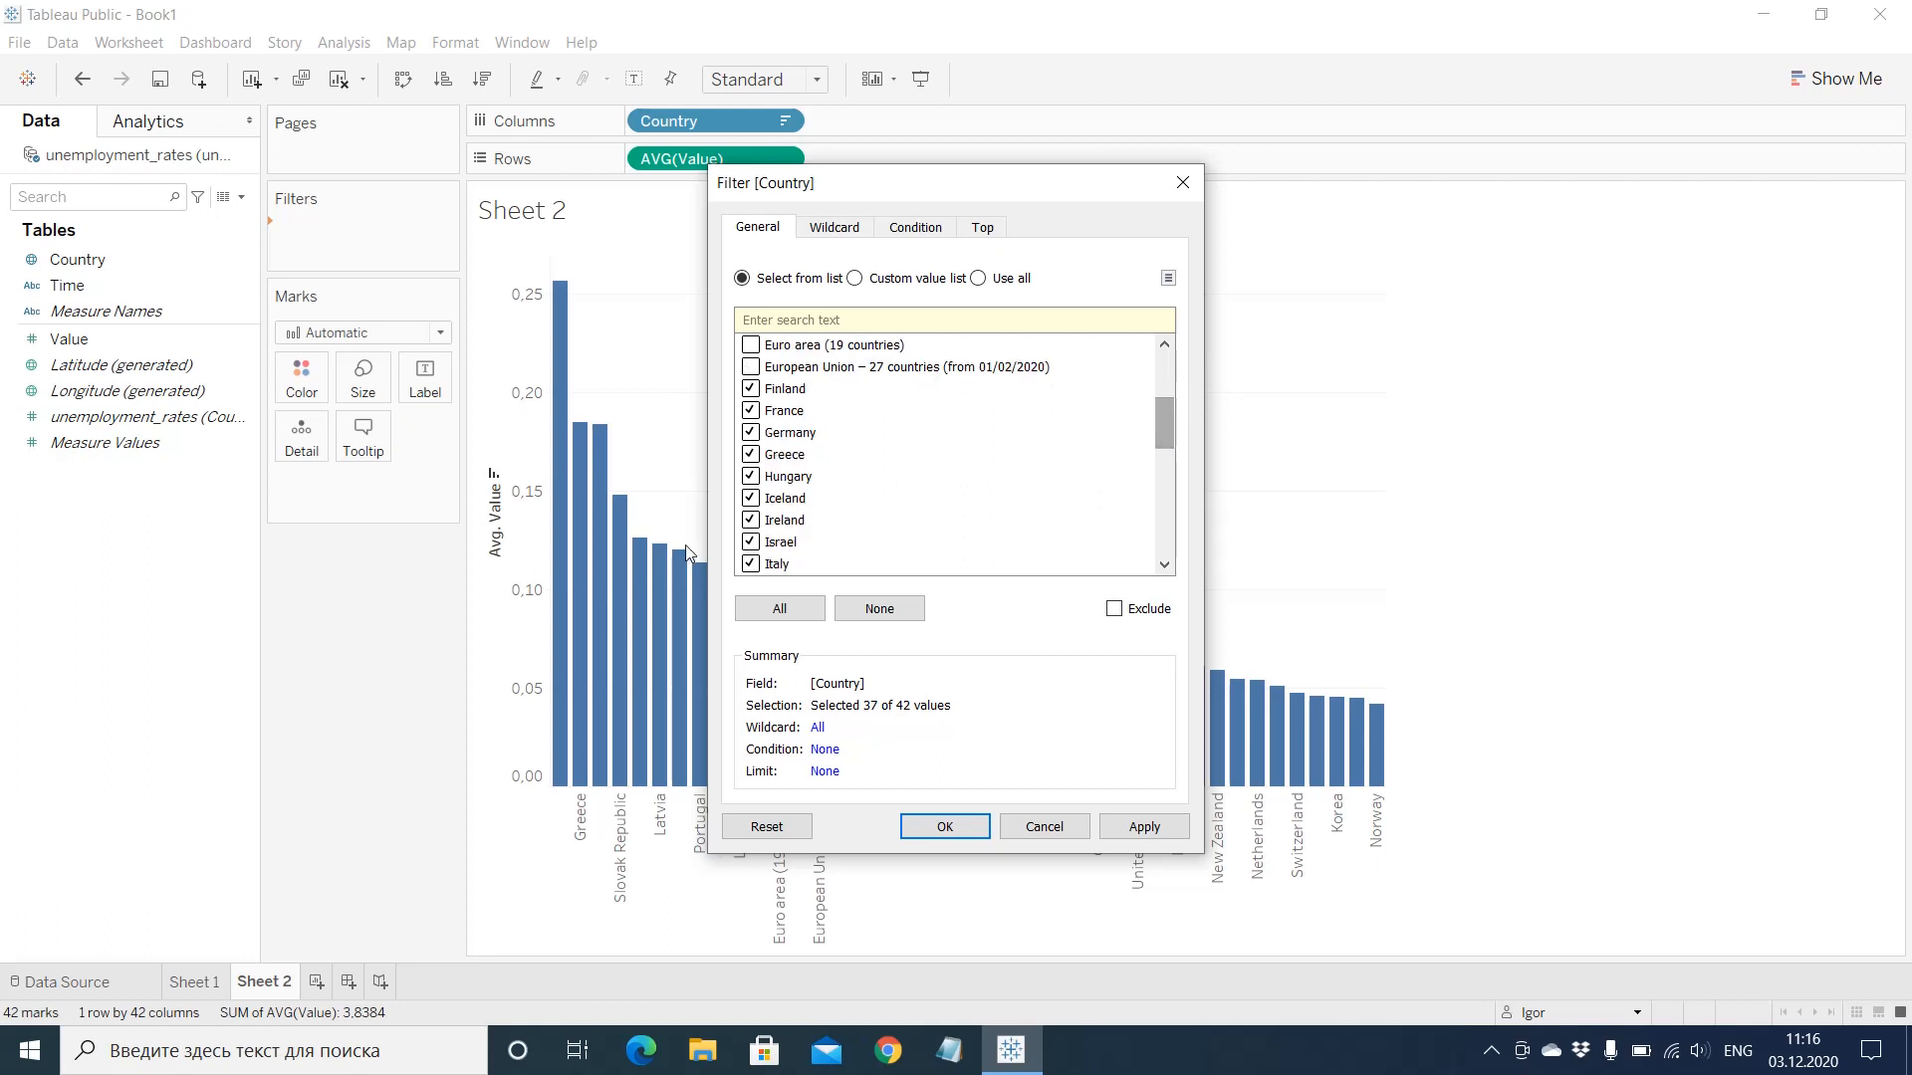
click(748, 499)
click(740, 544)
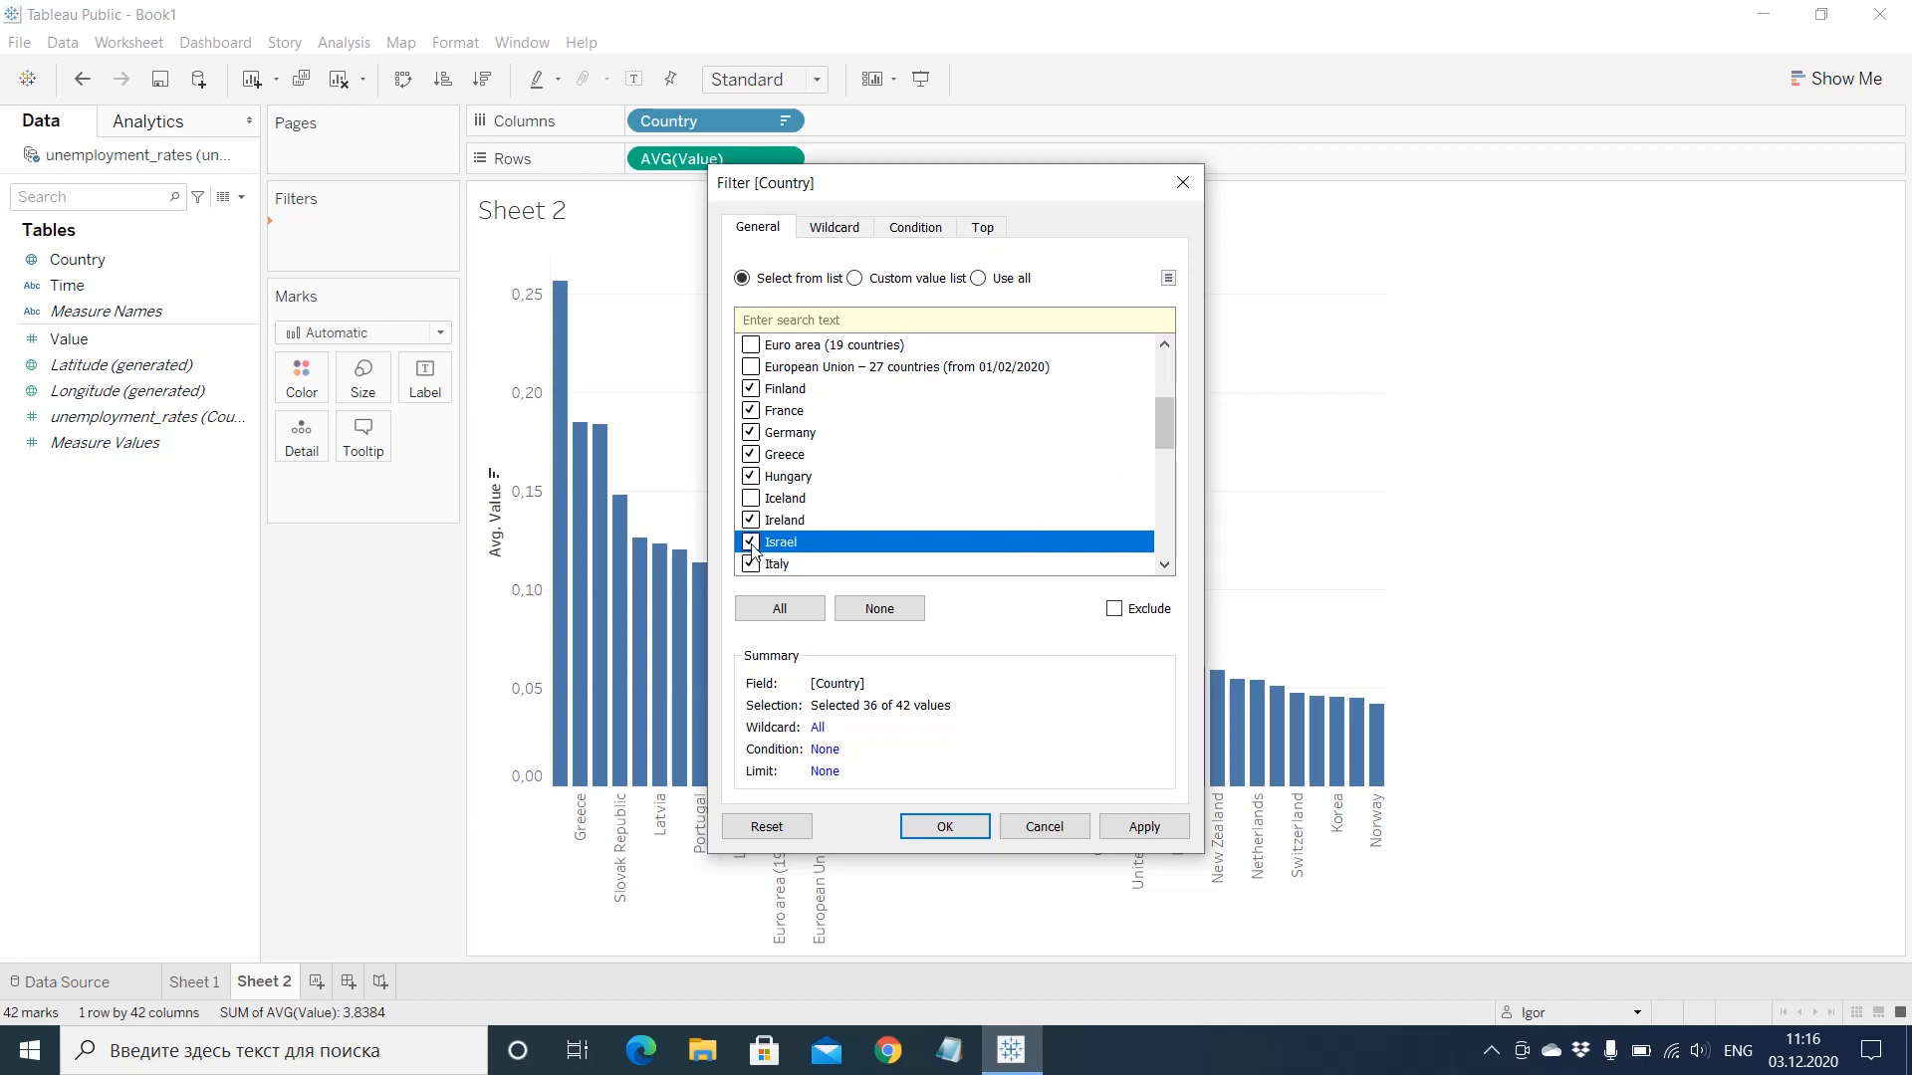
click(752, 544)
drag(1168, 426, 1162, 458)
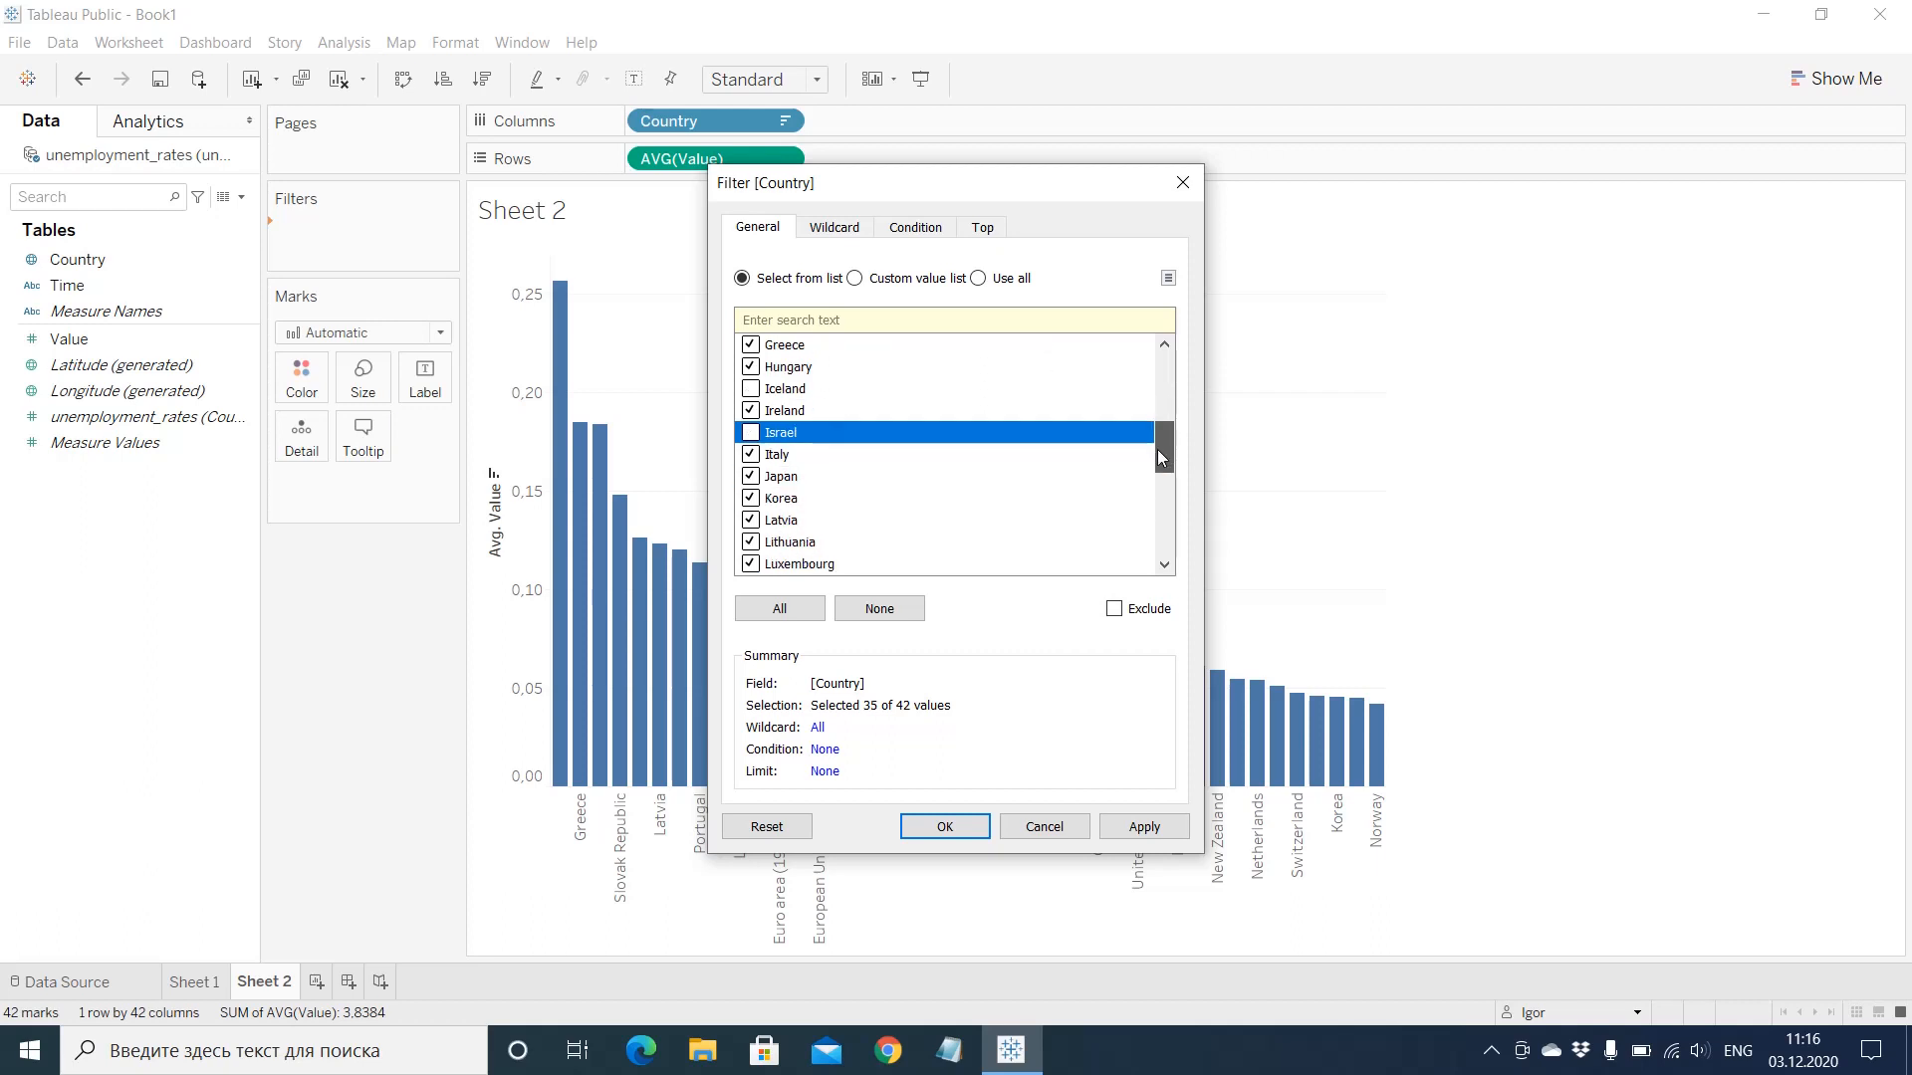
click(750, 476)
click(751, 498)
Step: Exclude Mexico, New Zealand, Norway and OECD - Total in the Country filter
drag(1164, 465, 1161, 487)
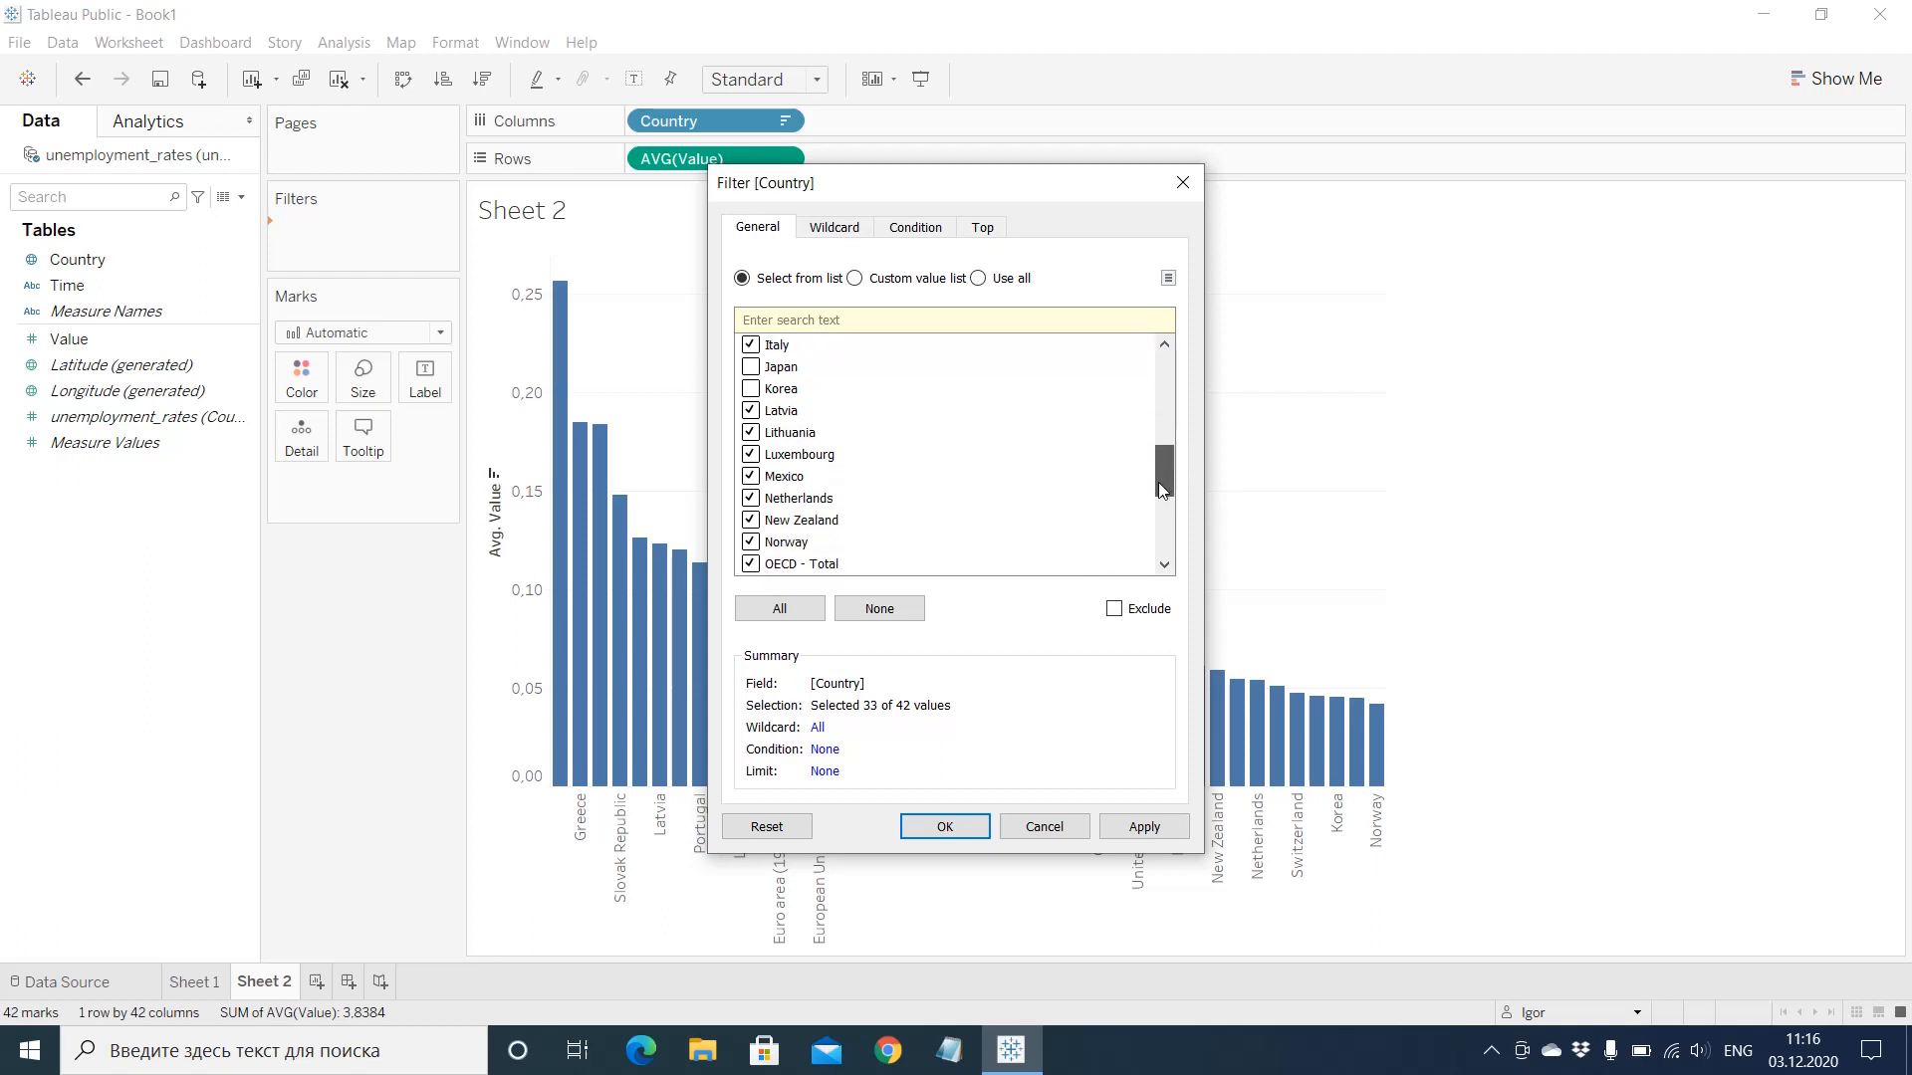
click(753, 480)
click(751, 542)
drag(1170, 480, 1176, 508)
click(751, 541)
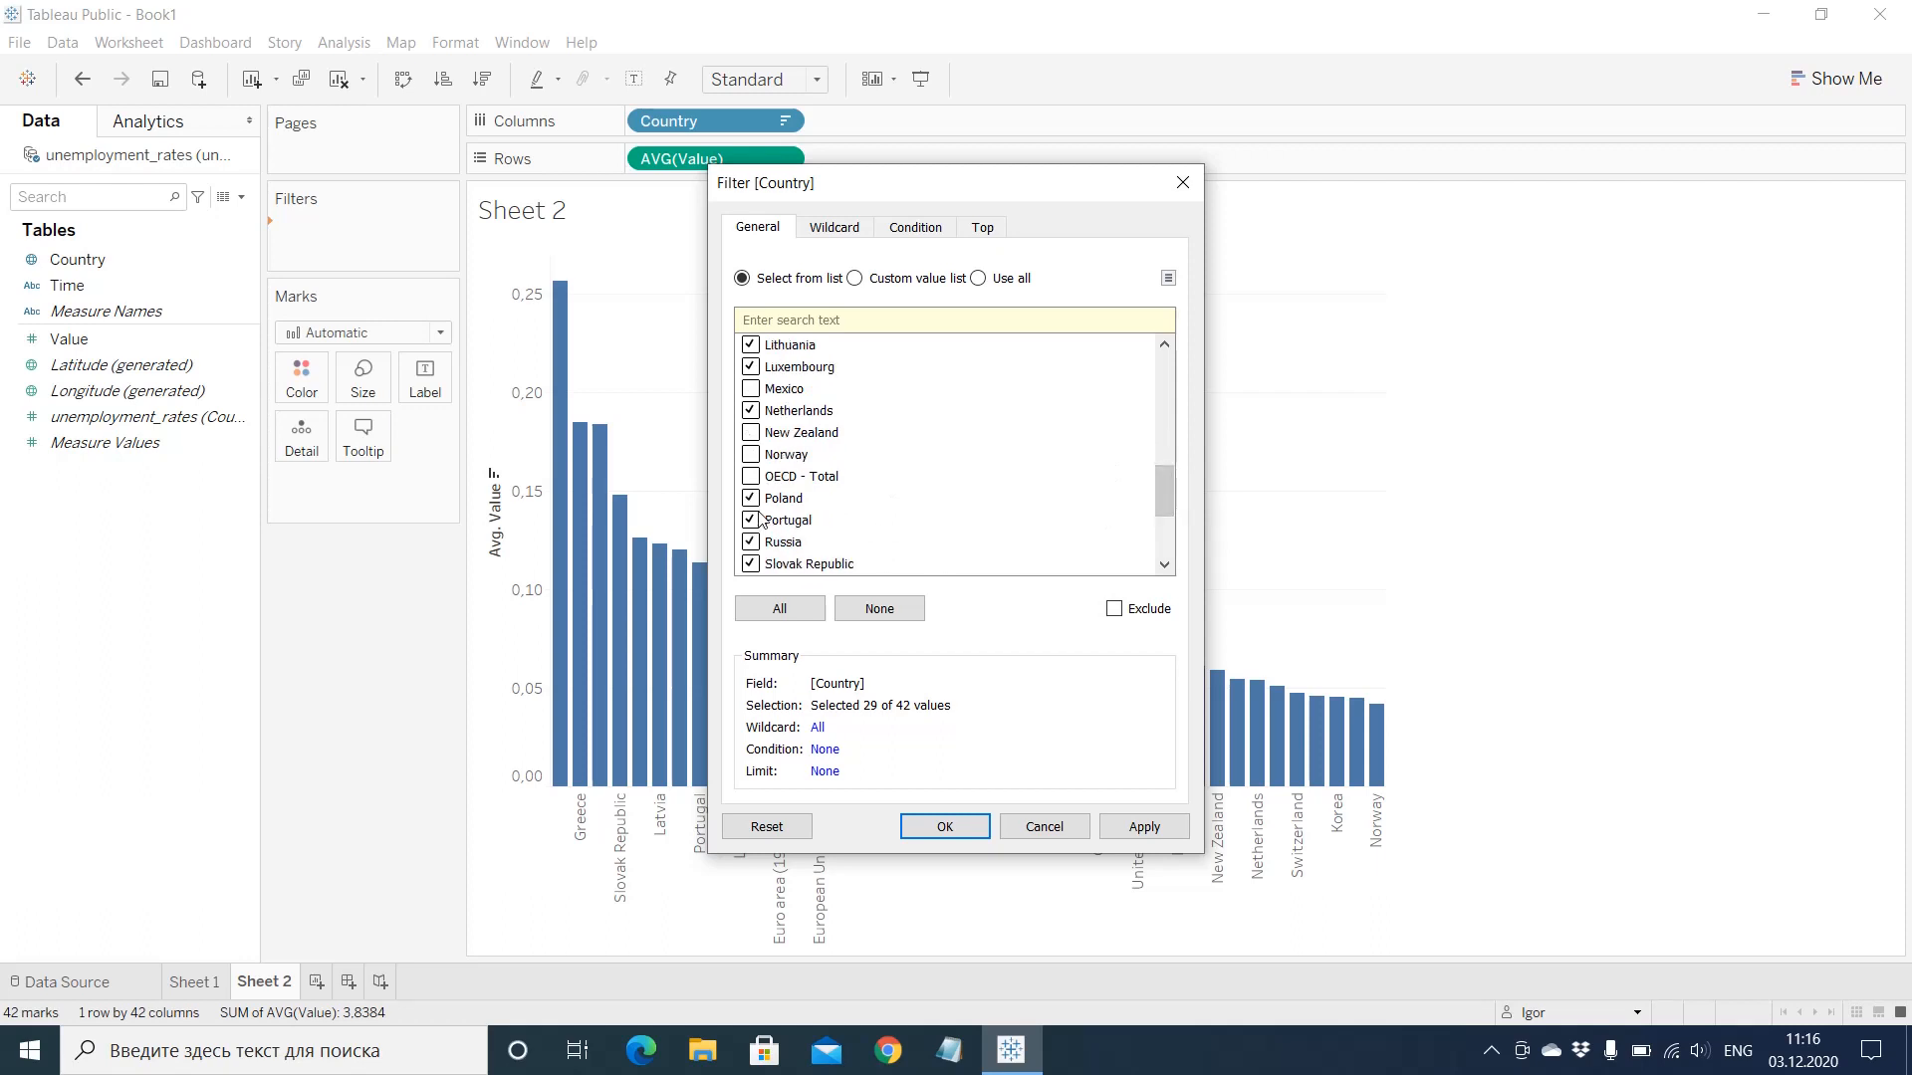
Step: Exclude Russia, South Africa, Switzerland, Turkey and United States in the Country filter, keeping Slovak Republic included
click(749, 566)
click(751, 563)
click(752, 543)
scroll(1166, 506, down, 1)
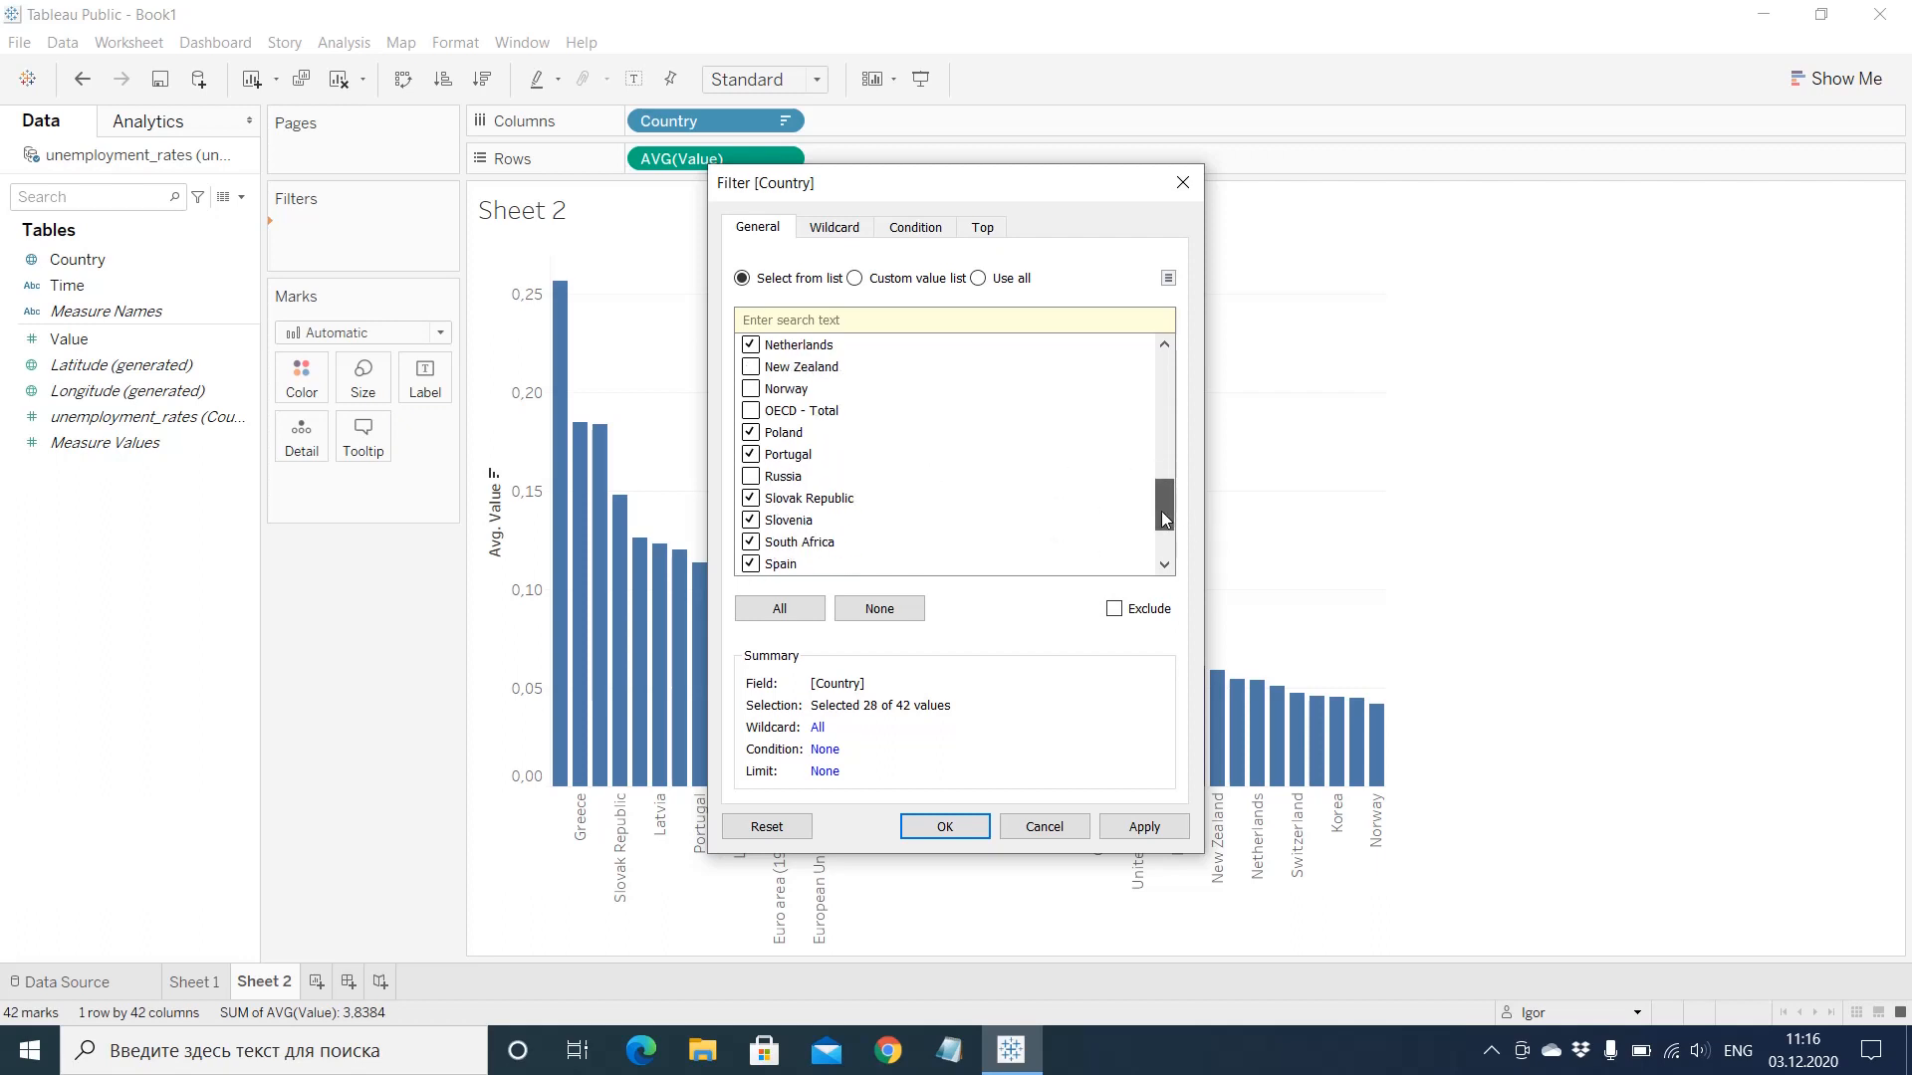
click(751, 541)
drag(1164, 511, 1161, 535)
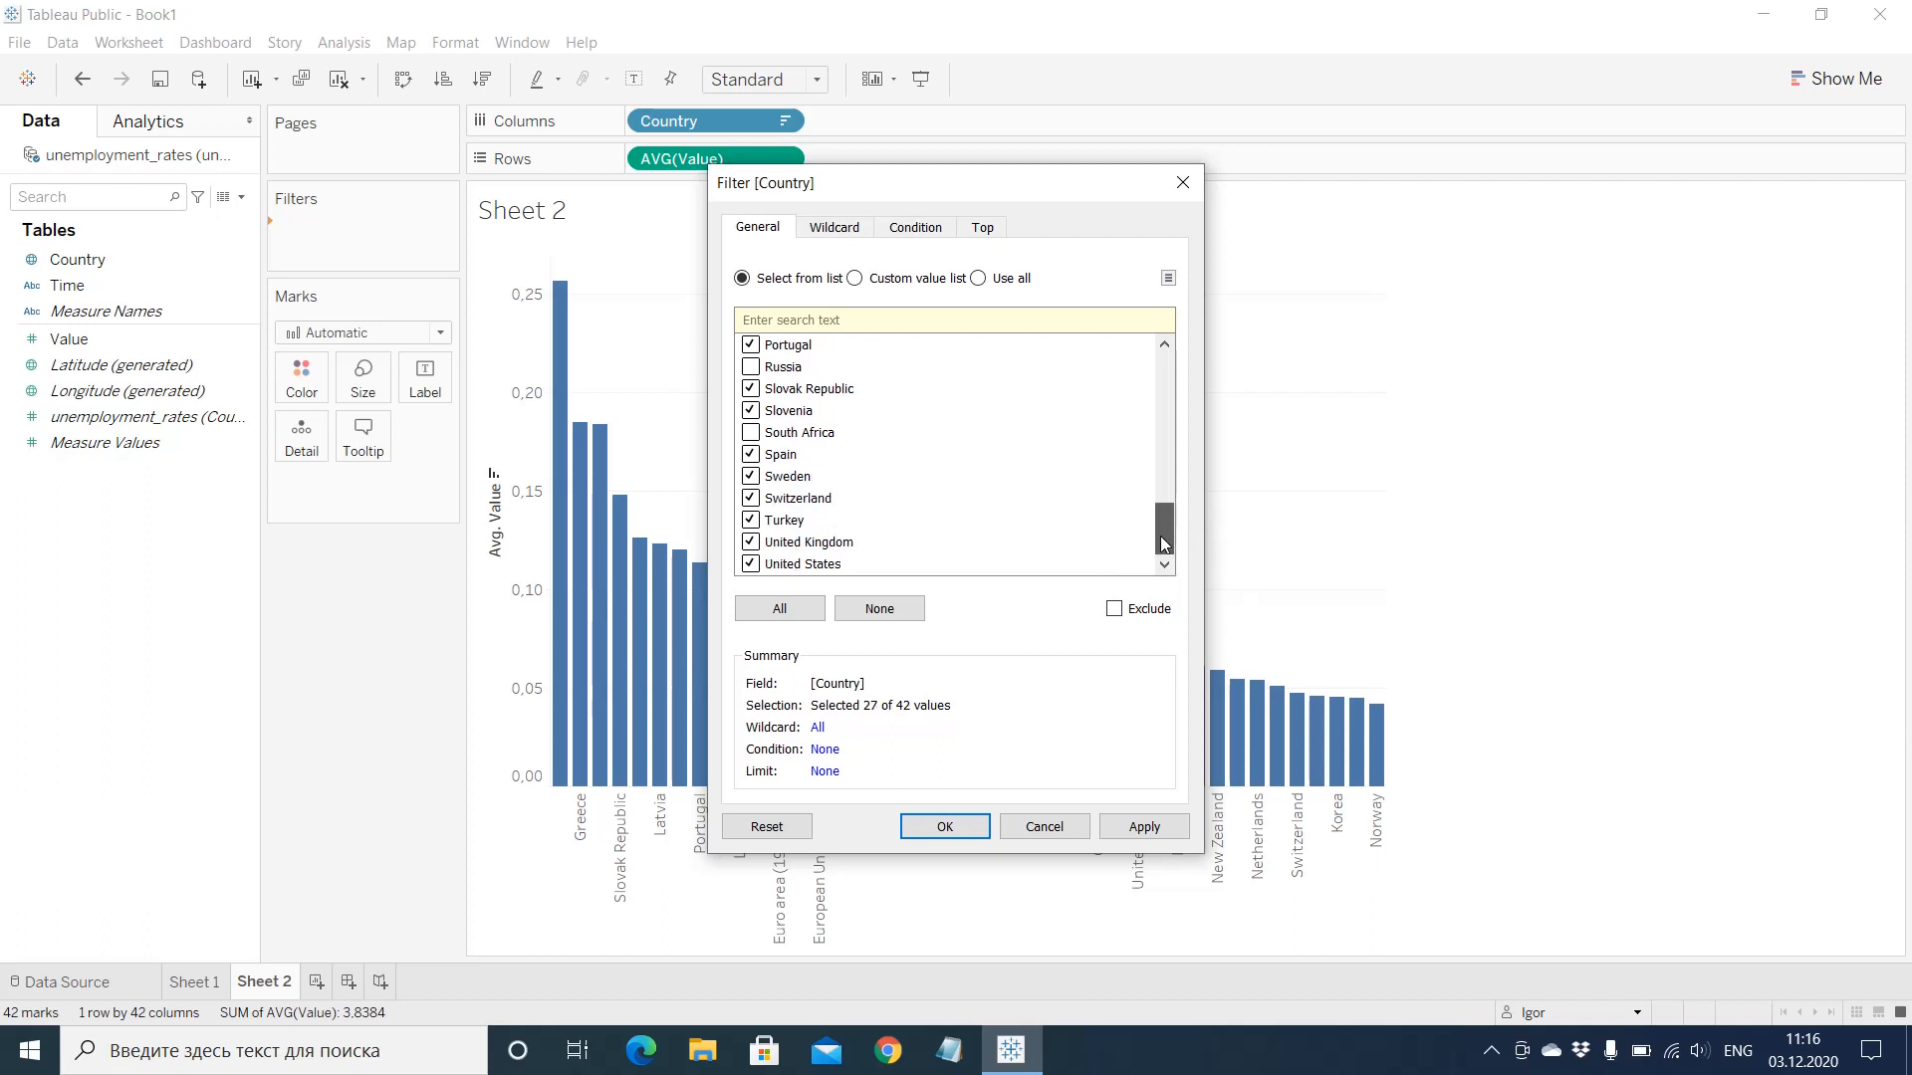
click(750, 520)
click(751, 499)
click(762, 565)
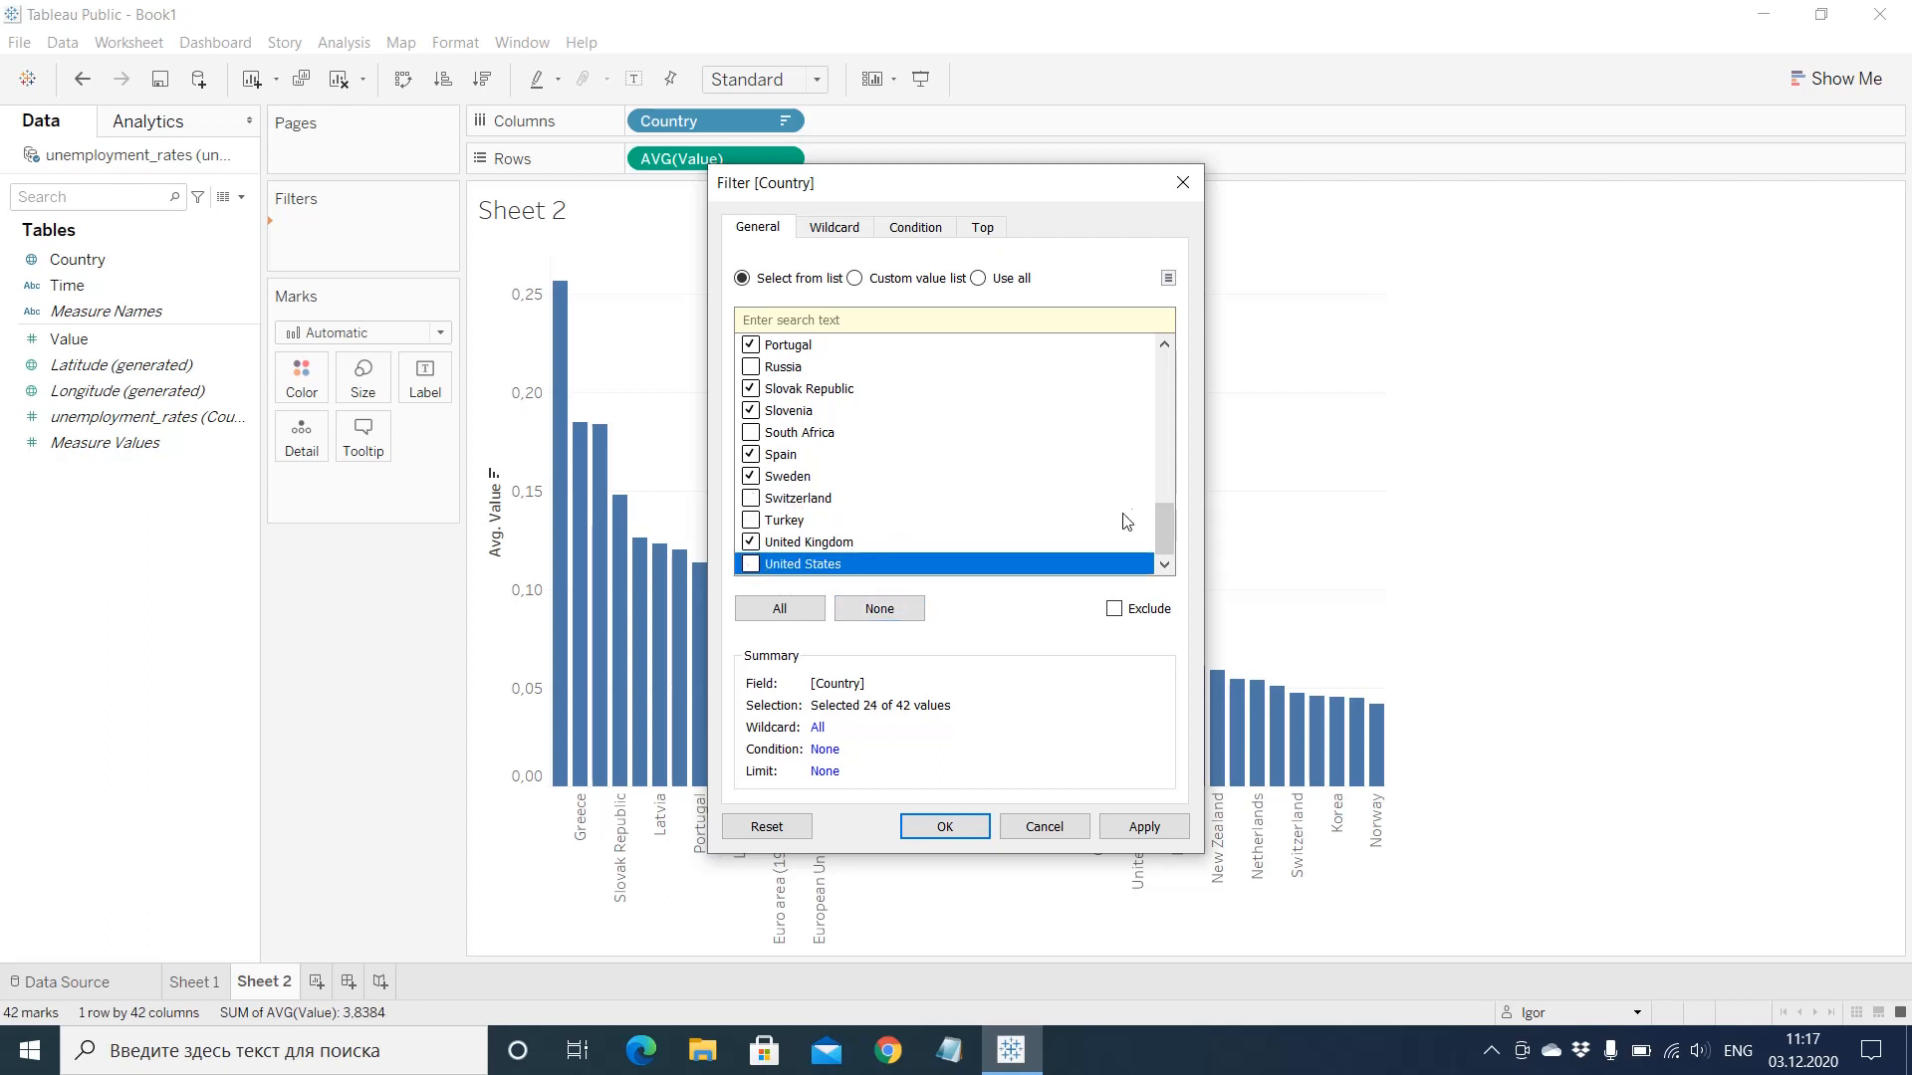
Step: Review the country selection, exclude Australia as well and apply the Country filter to the chart
drag(1161, 538, 1153, 450)
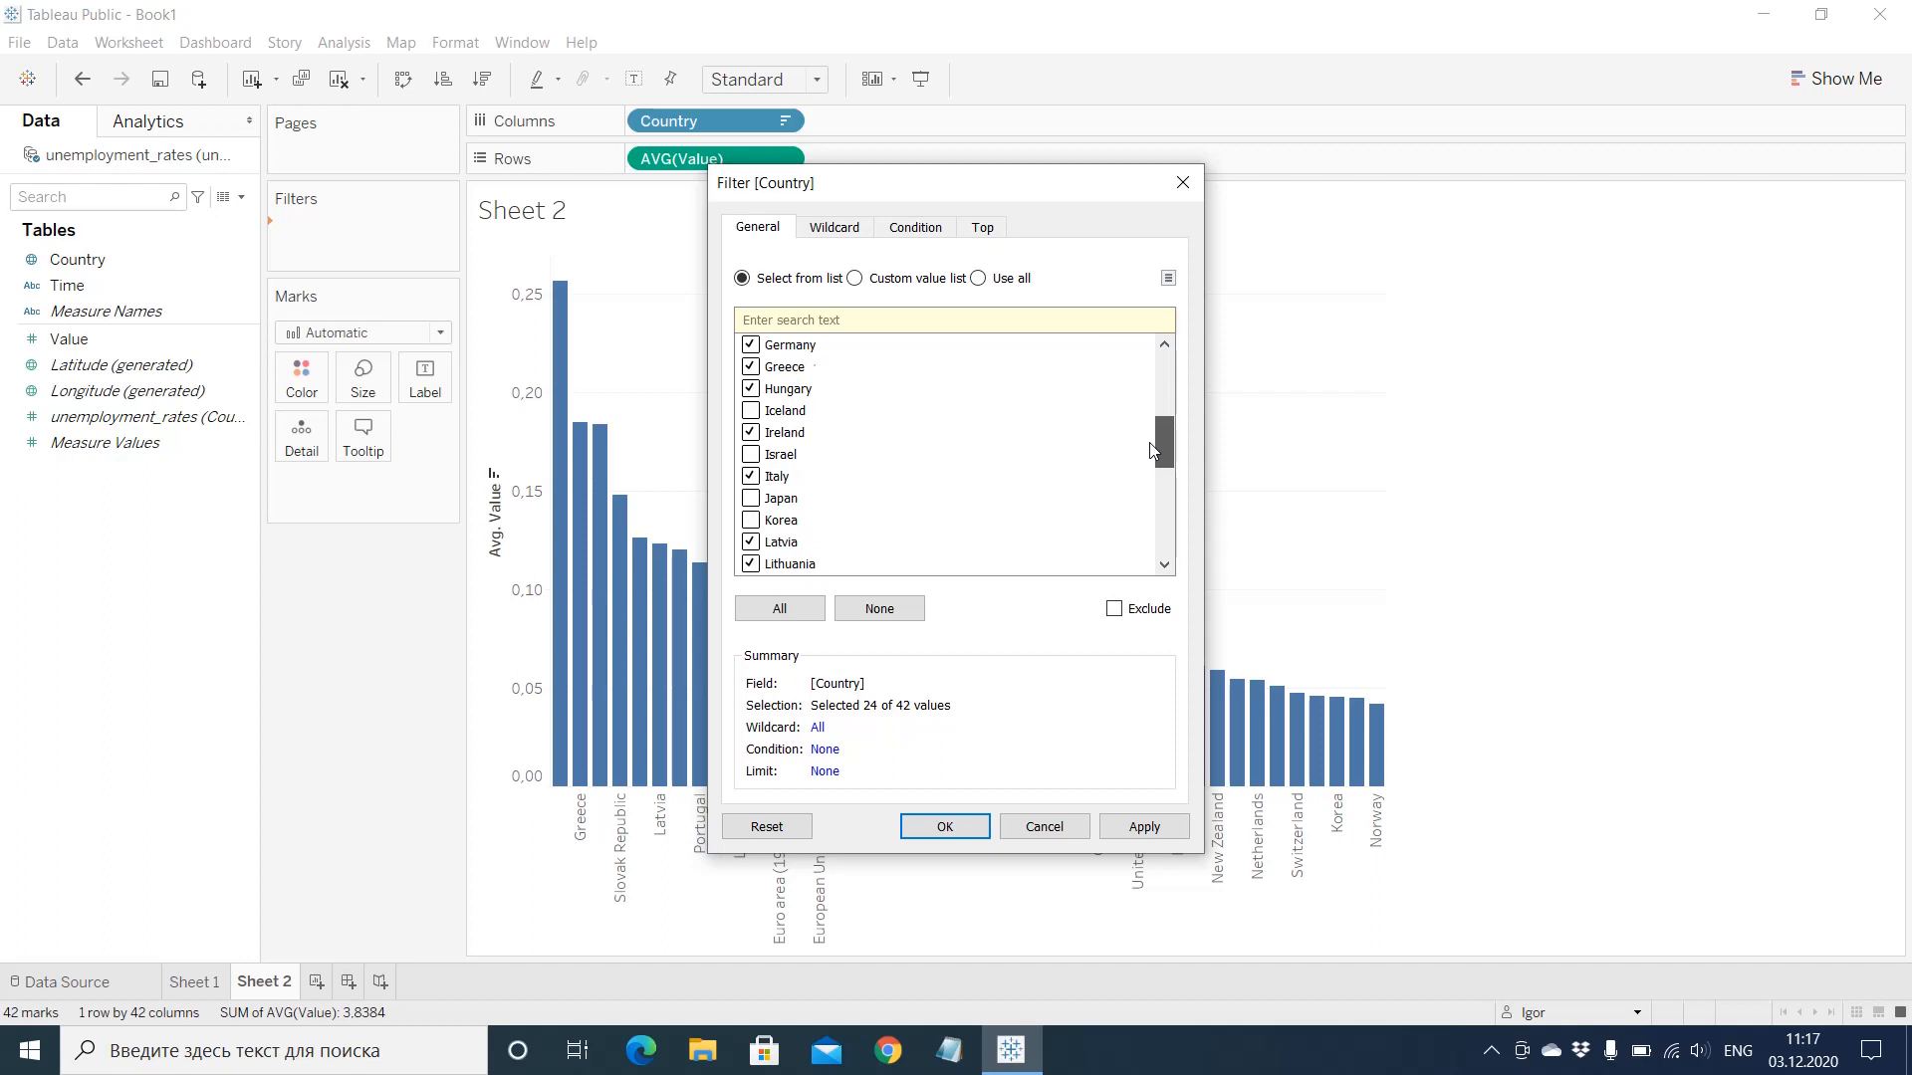
drag(1152, 450, 1159, 361)
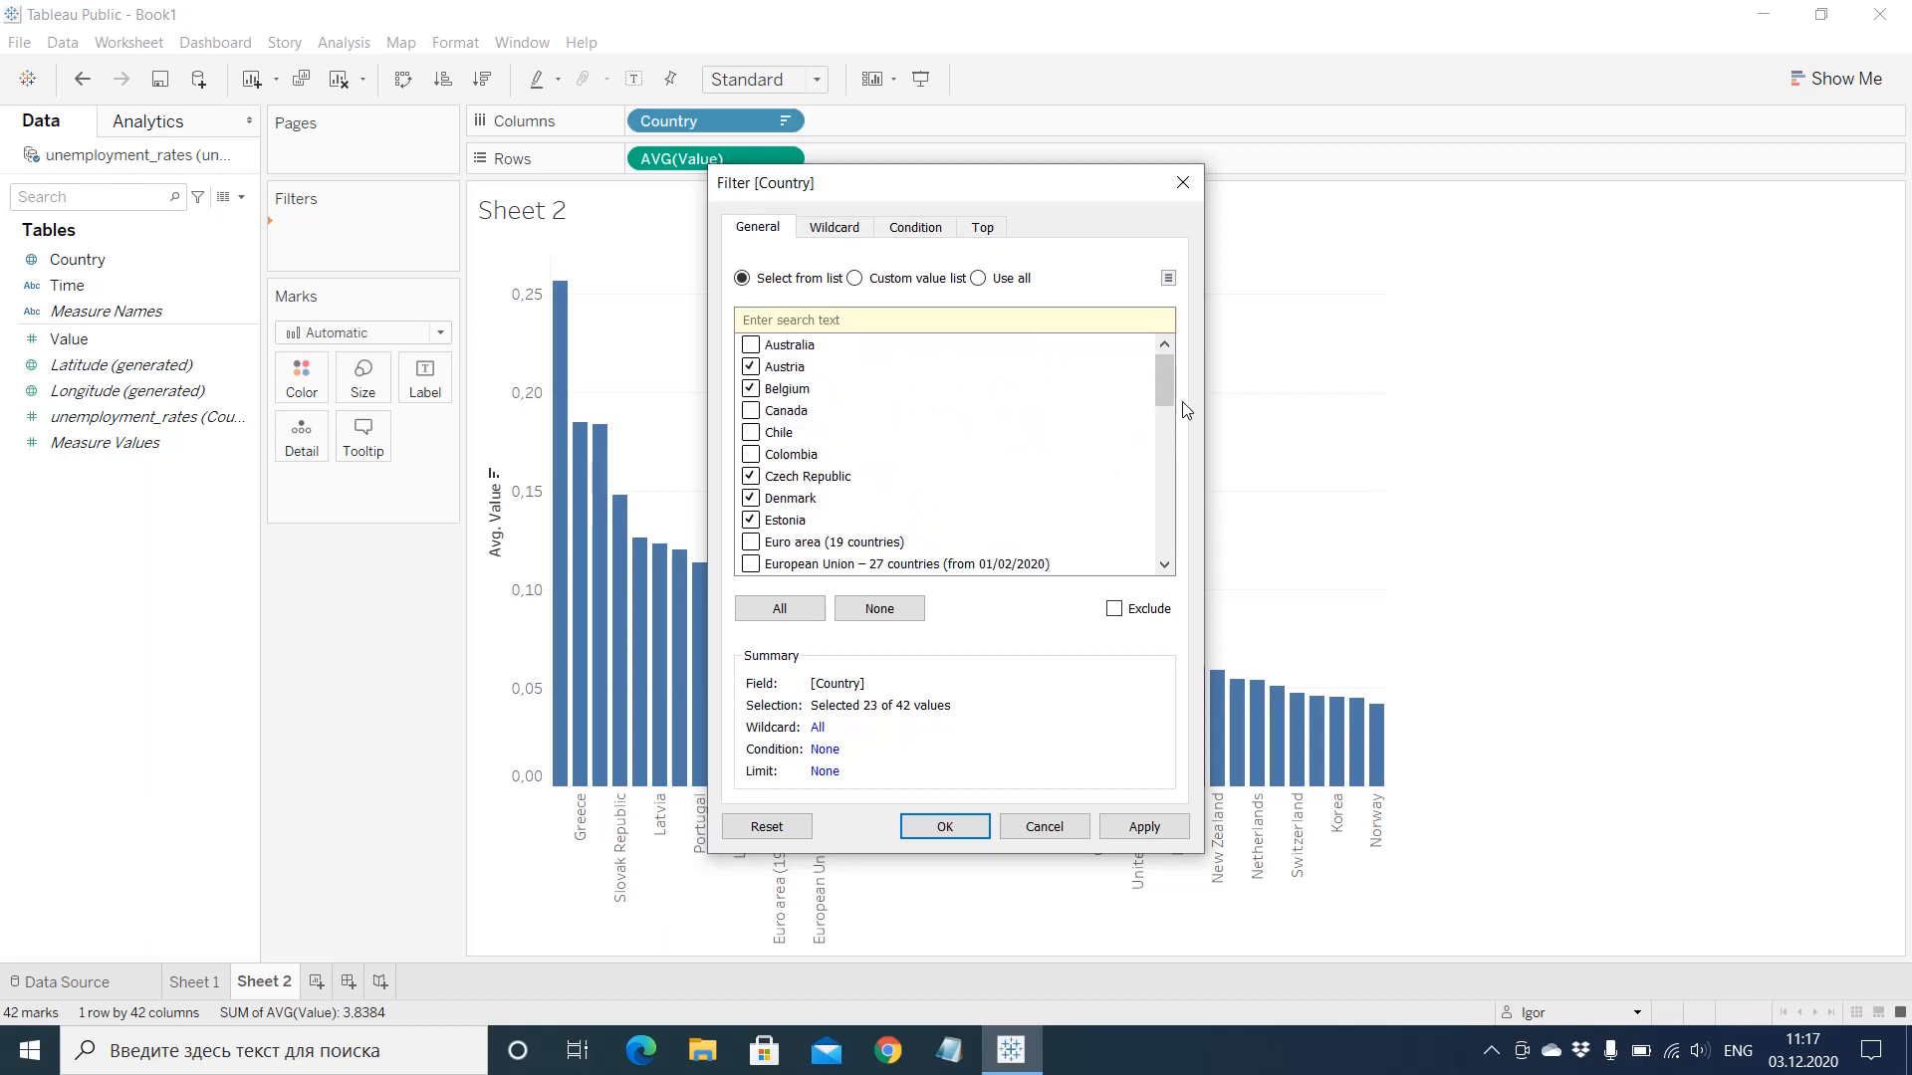
drag(1167, 385, 1167, 430)
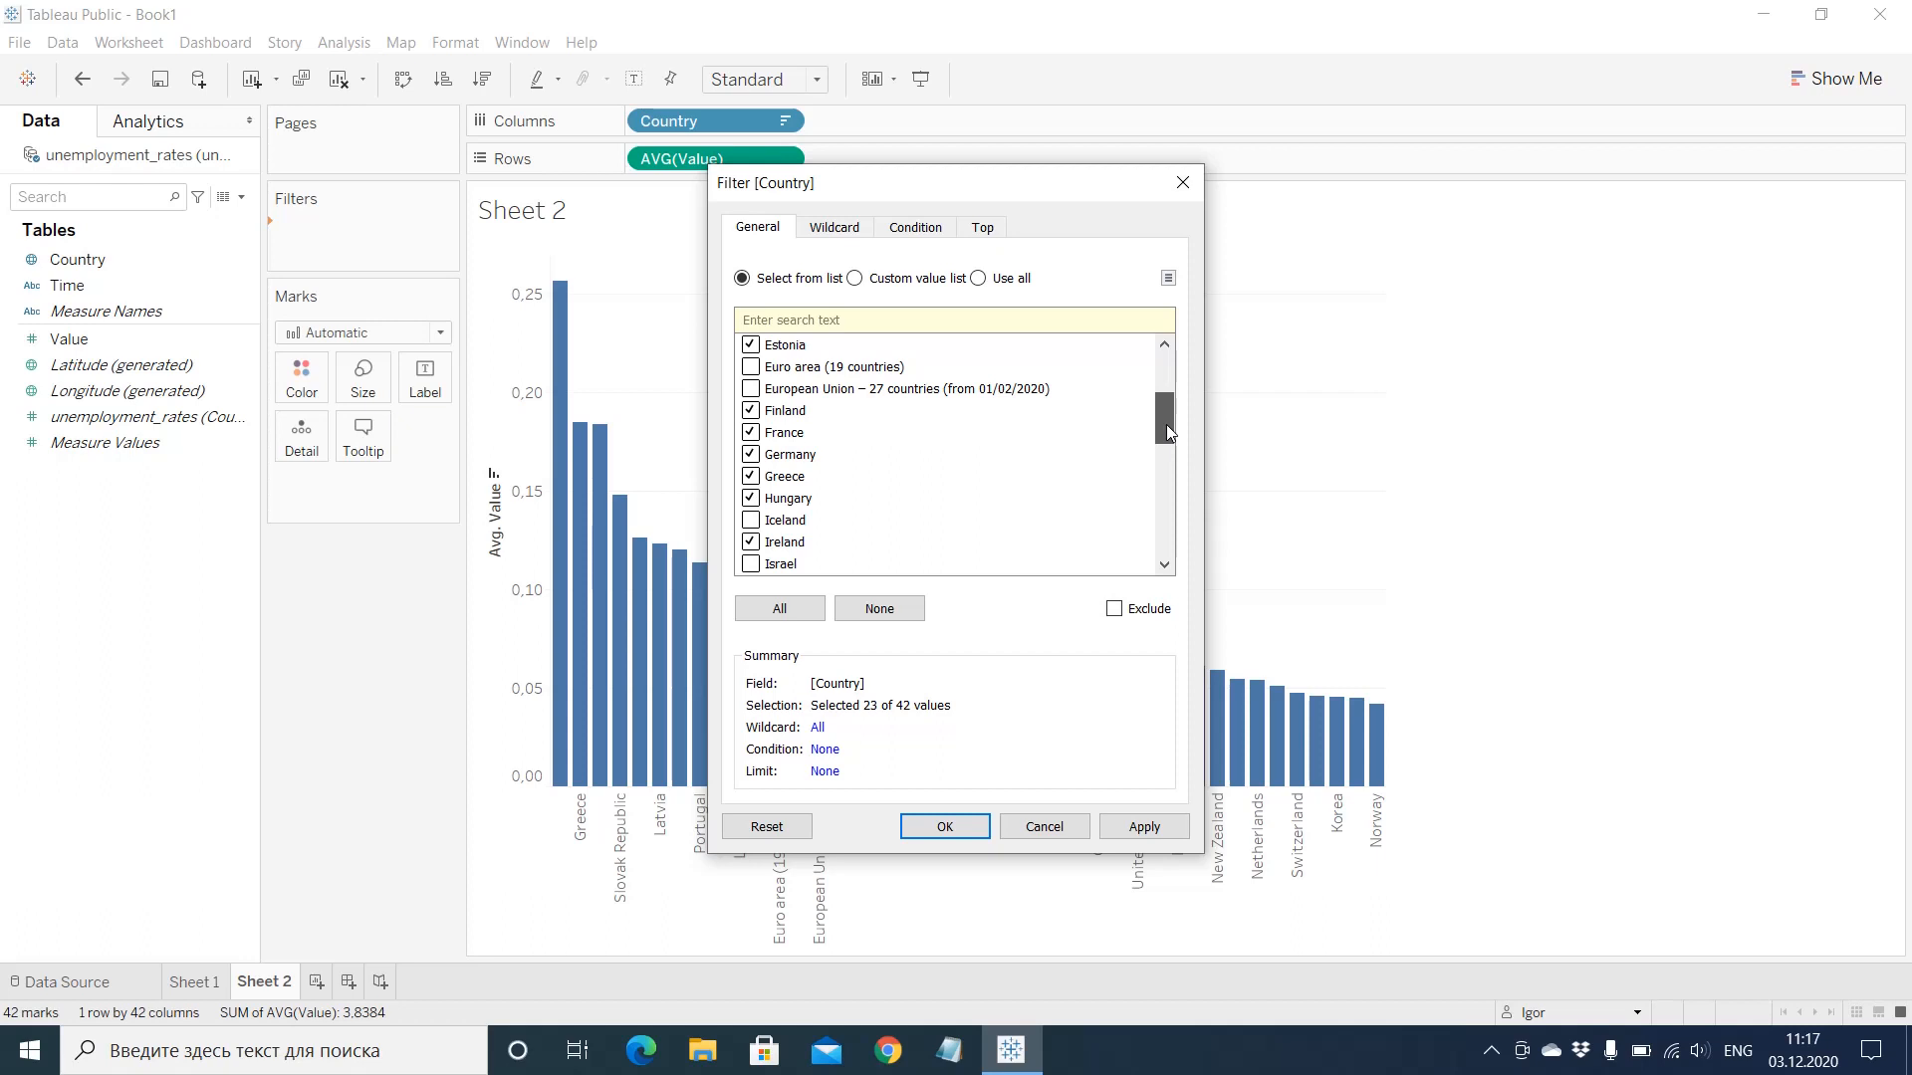
drag(1167, 424, 1161, 360)
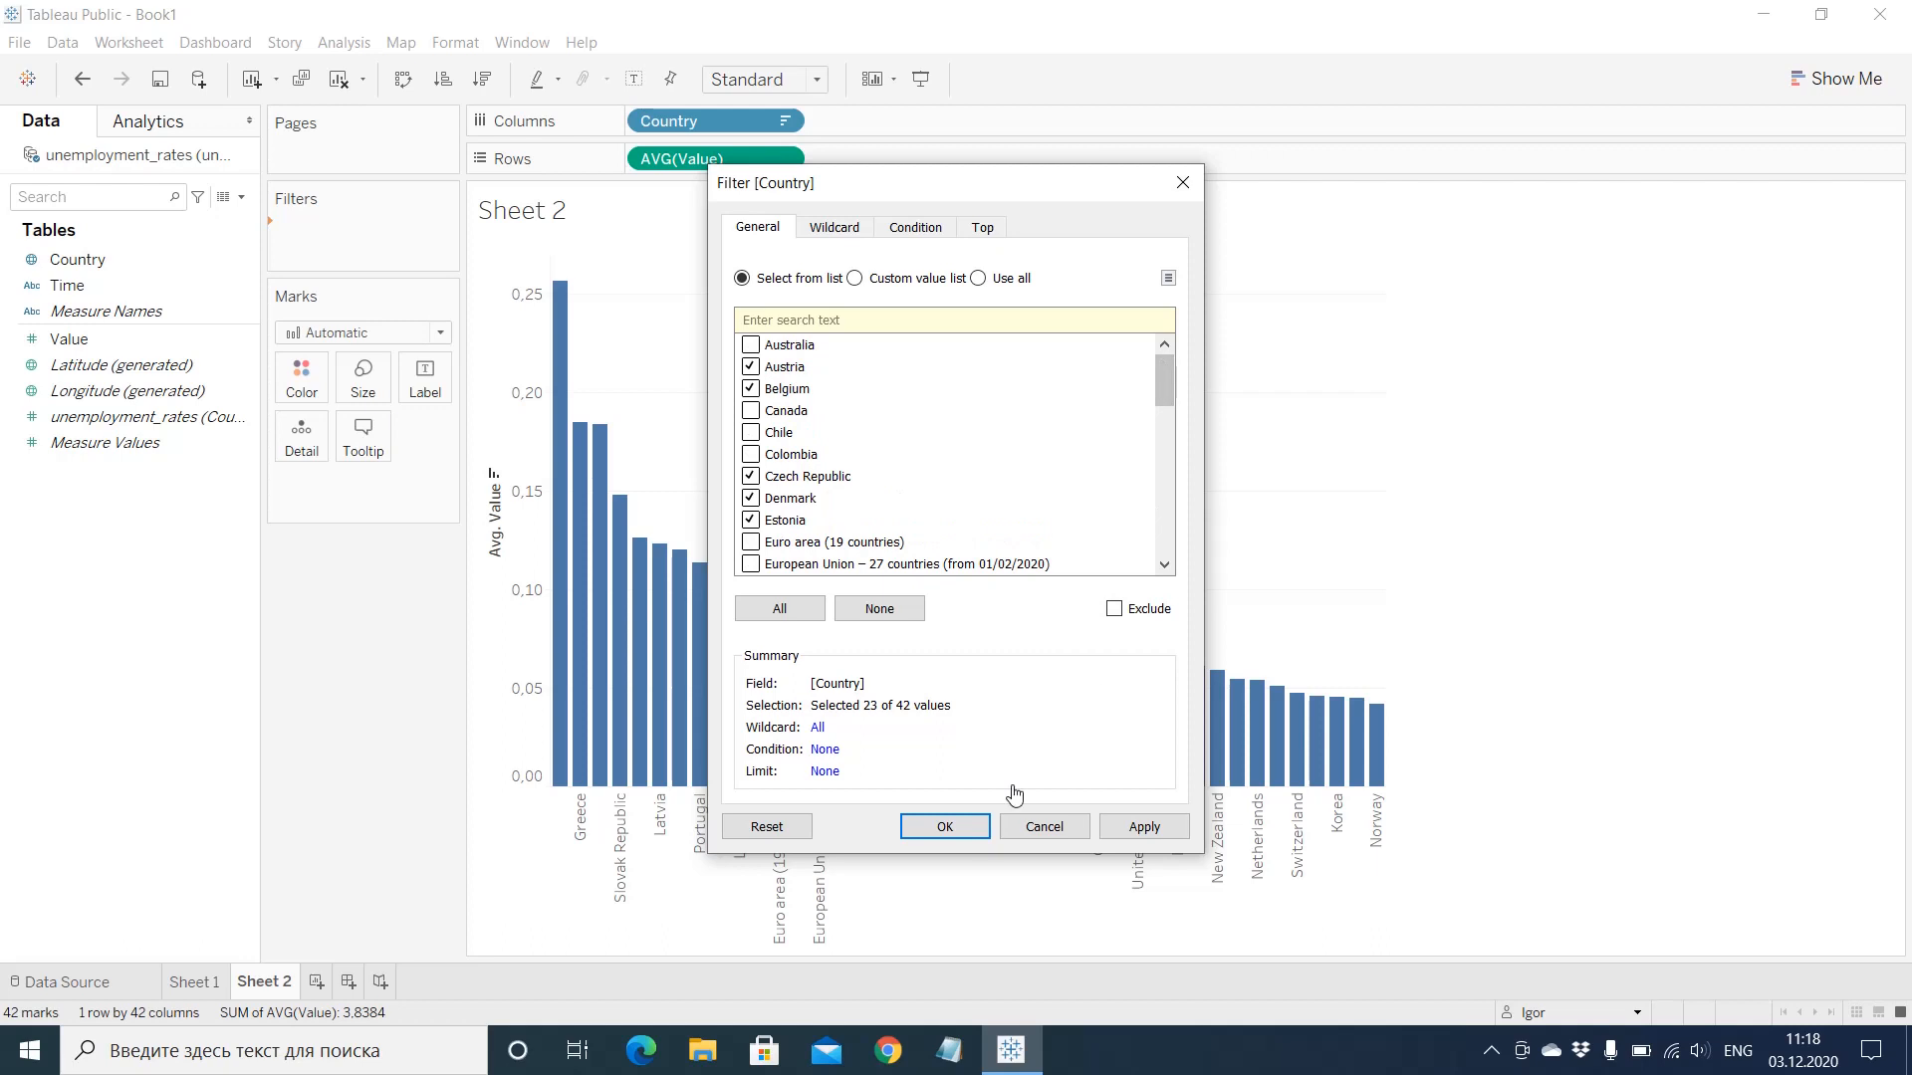
click(951, 835)
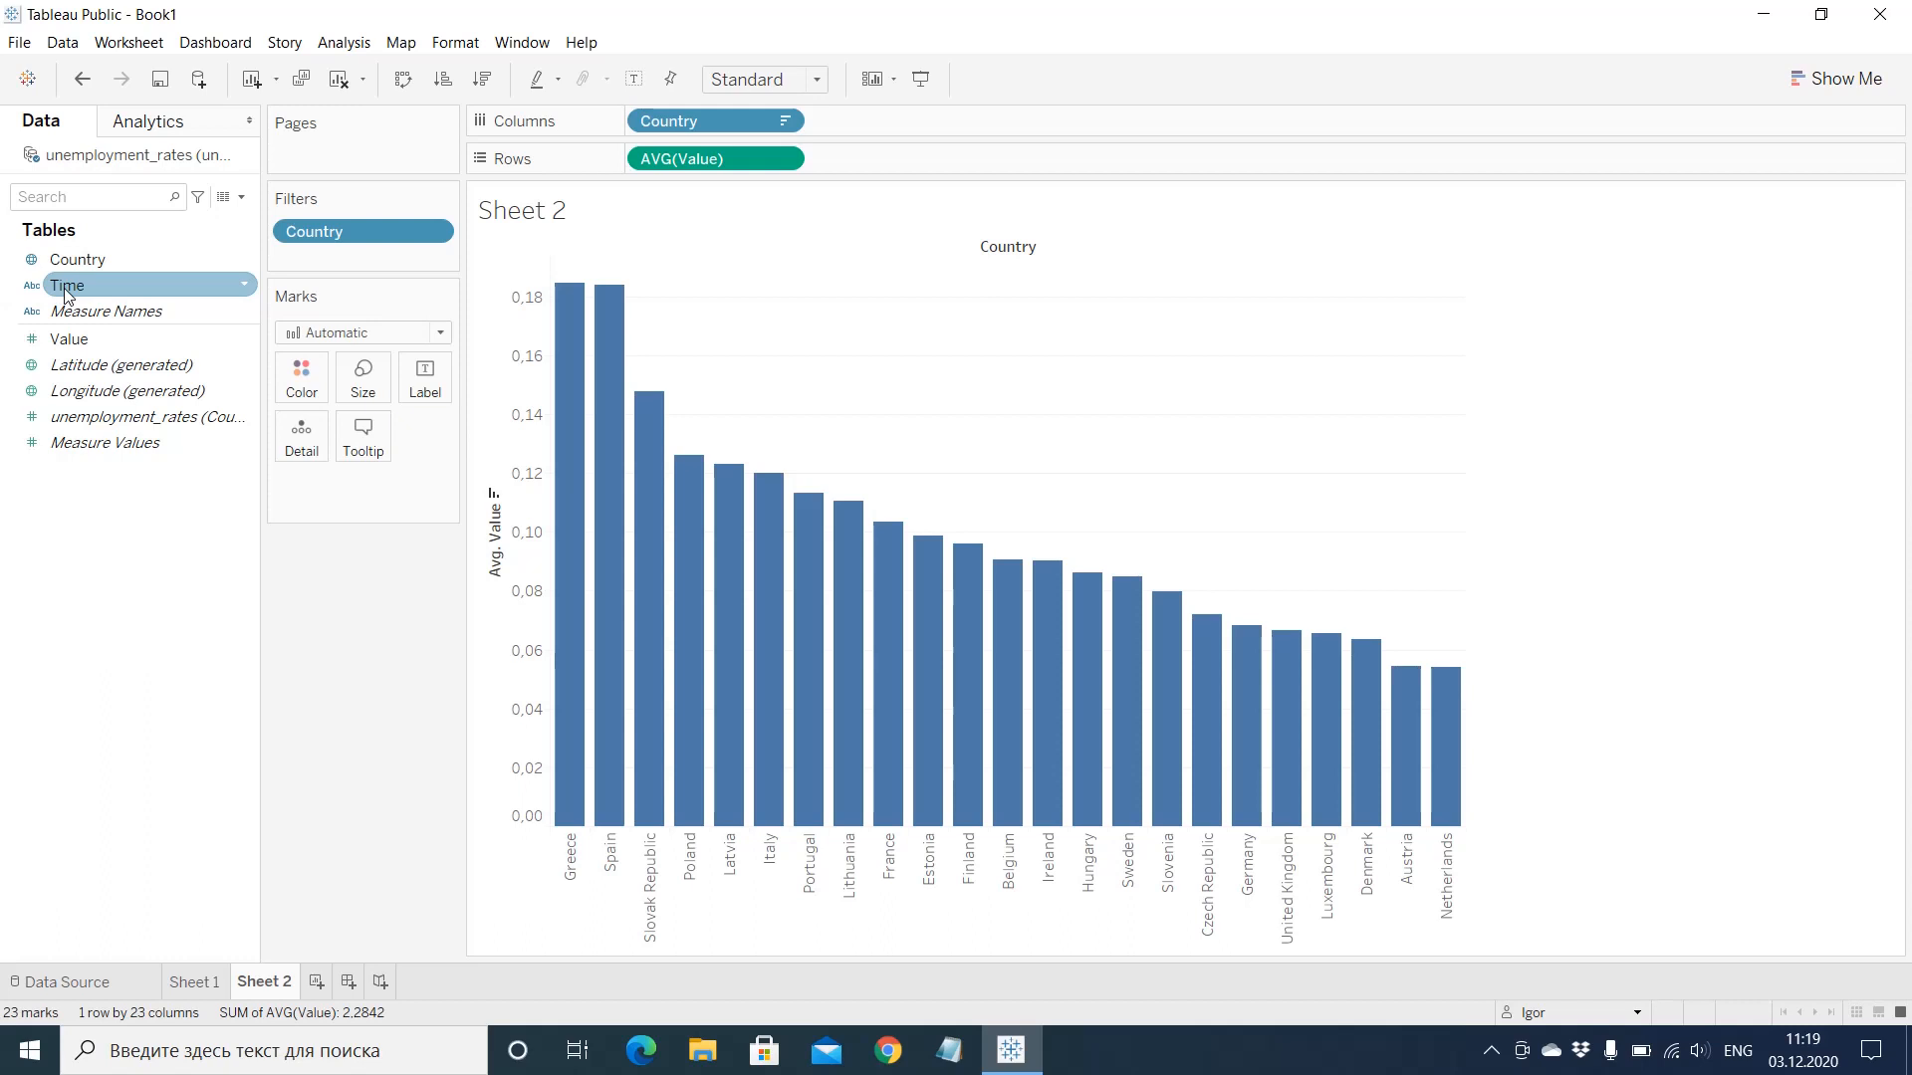
drag(65, 294, 315, 265)
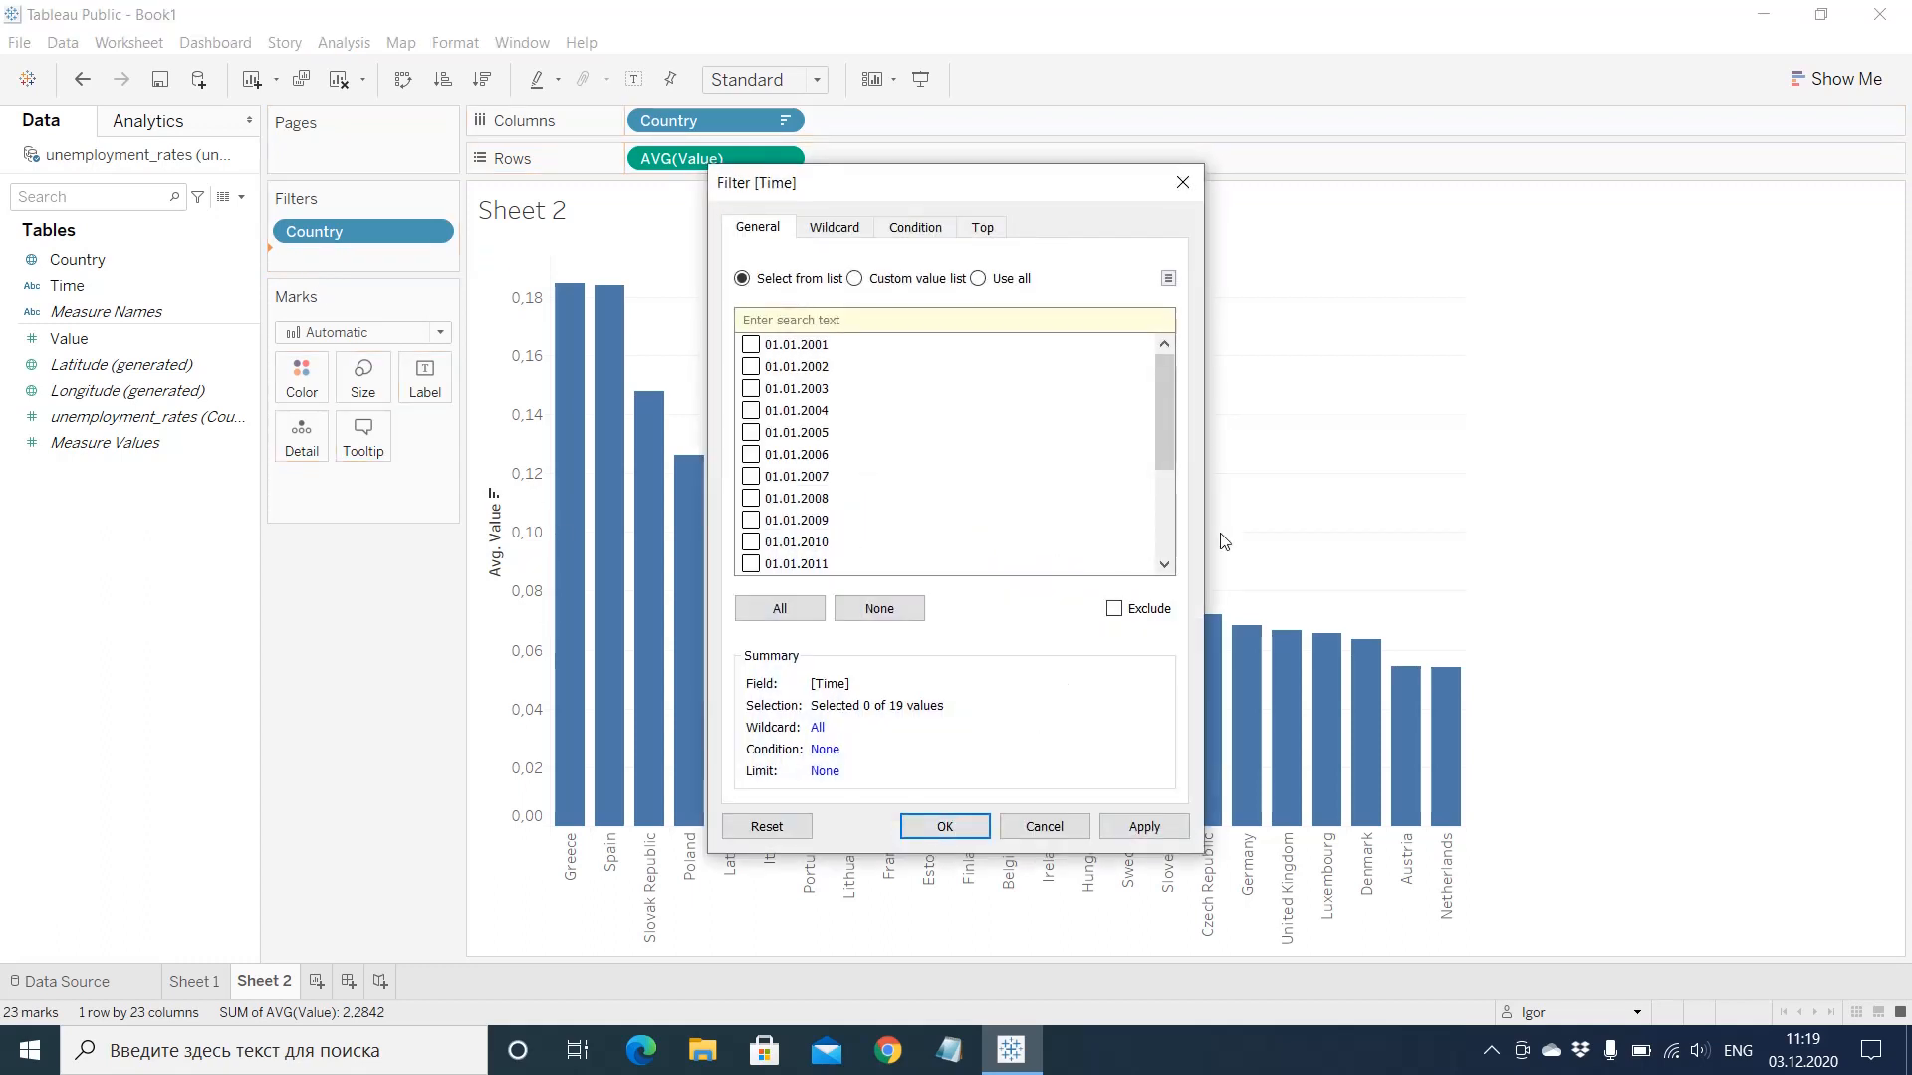
drag(1168, 558, 1165, 418)
click(835, 227)
click(745, 230)
click(1044, 827)
right_click(80, 289)
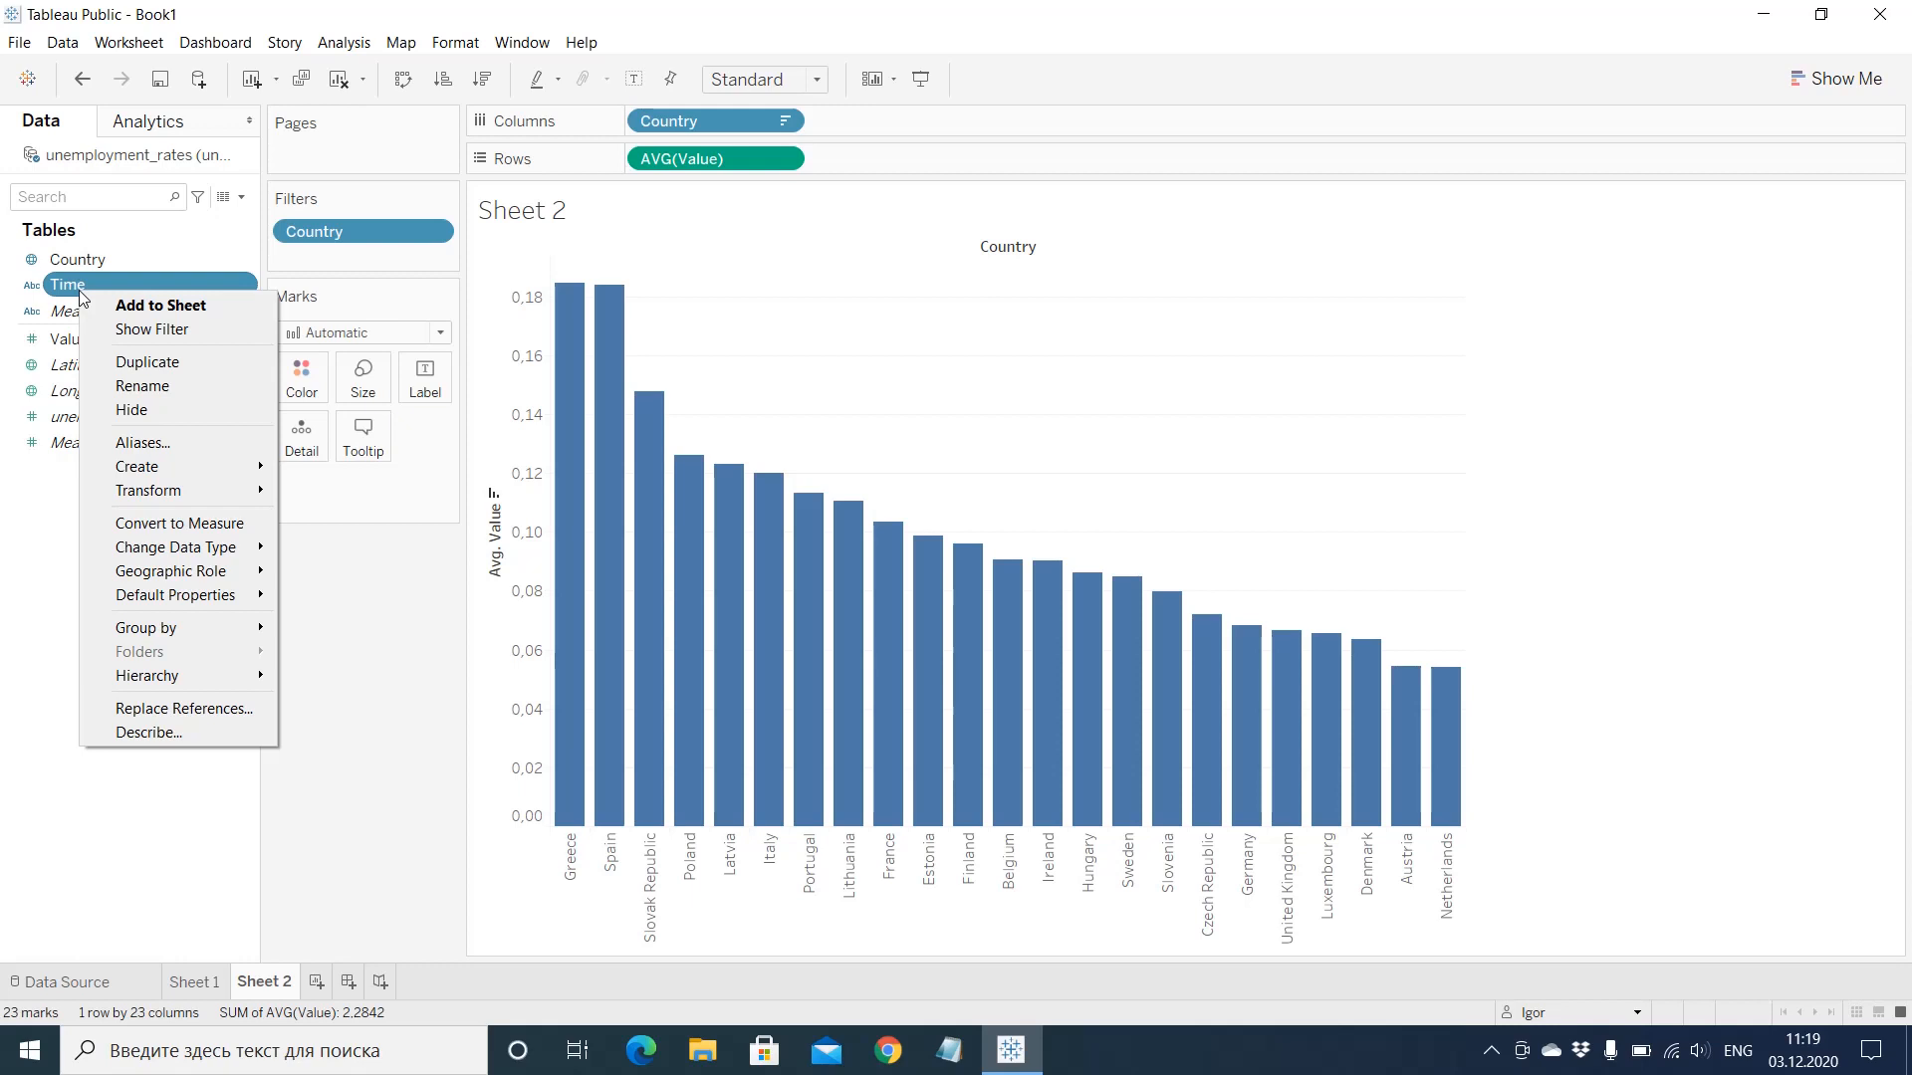
click(9, 588)
Step: Add Time as a filter without selecting any dates and show its filter control beside the chart
drag(67, 286, 297, 259)
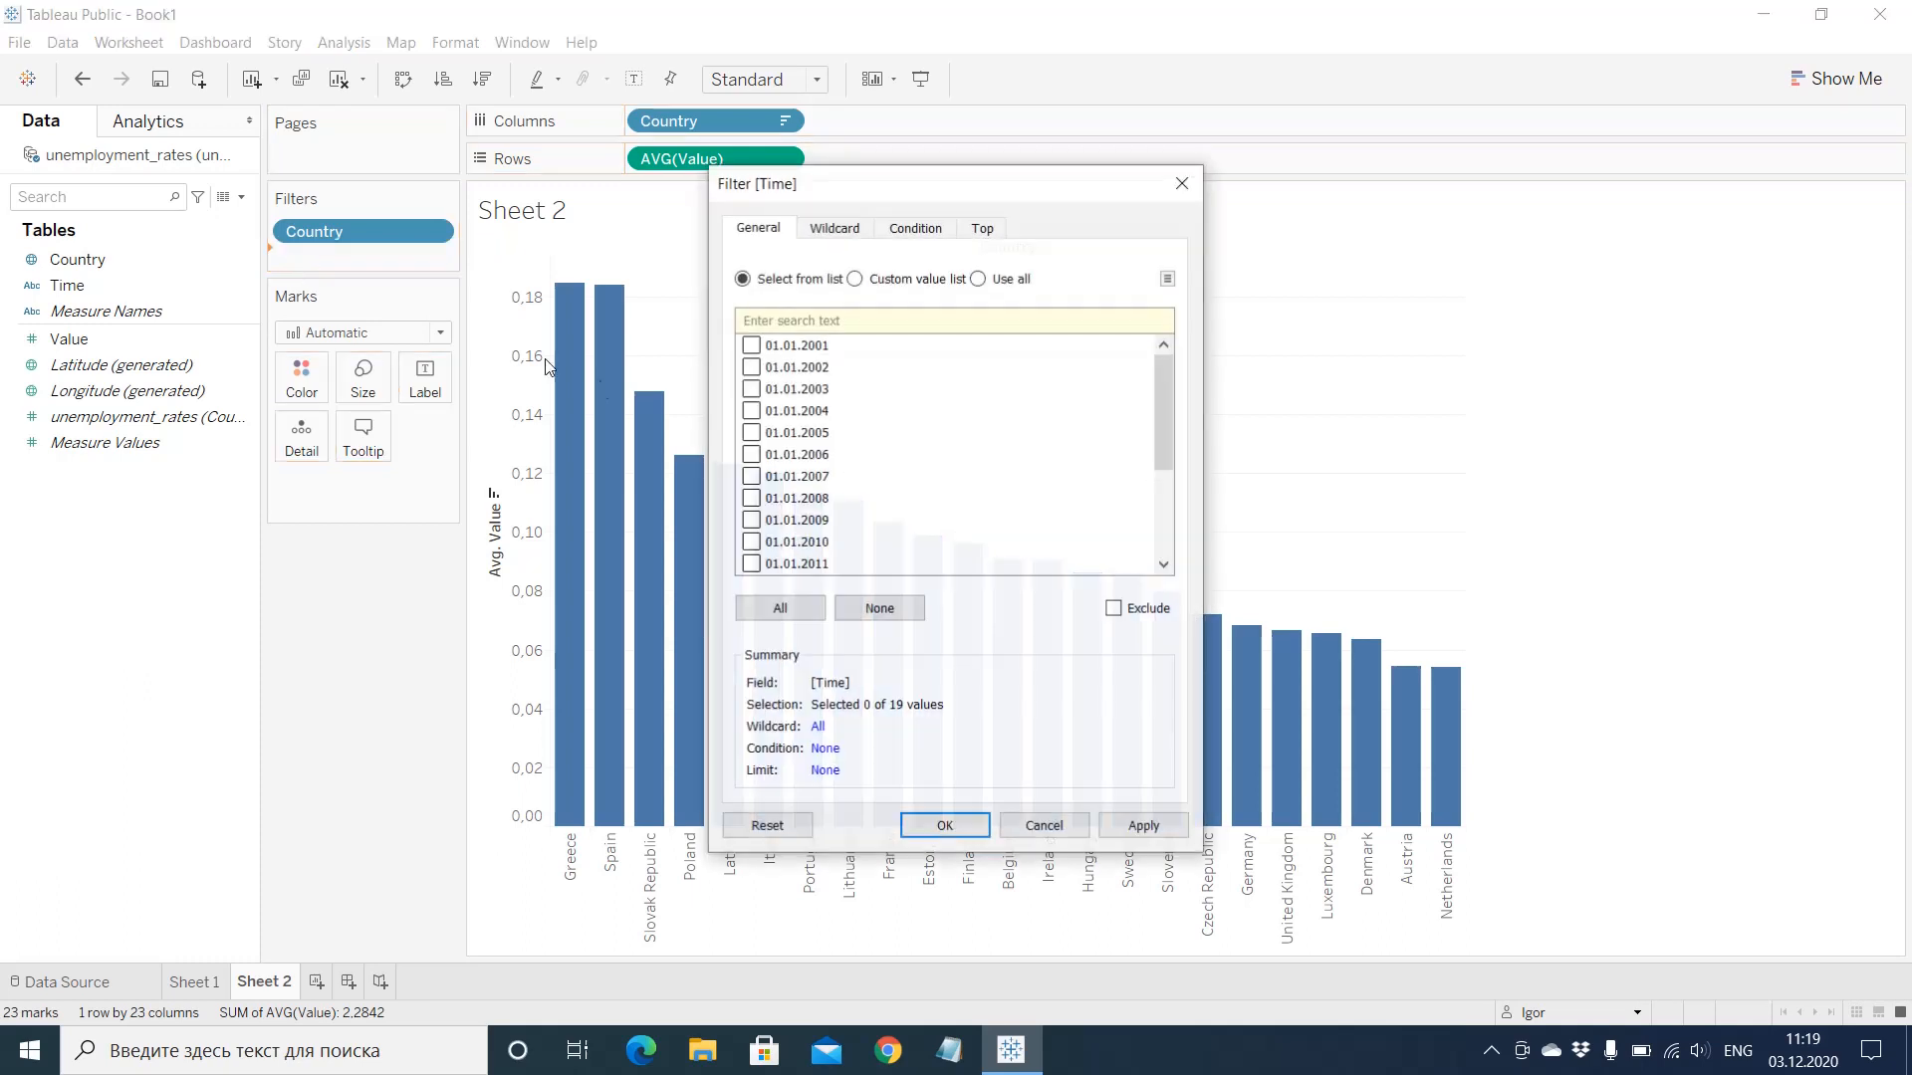
click(944, 828)
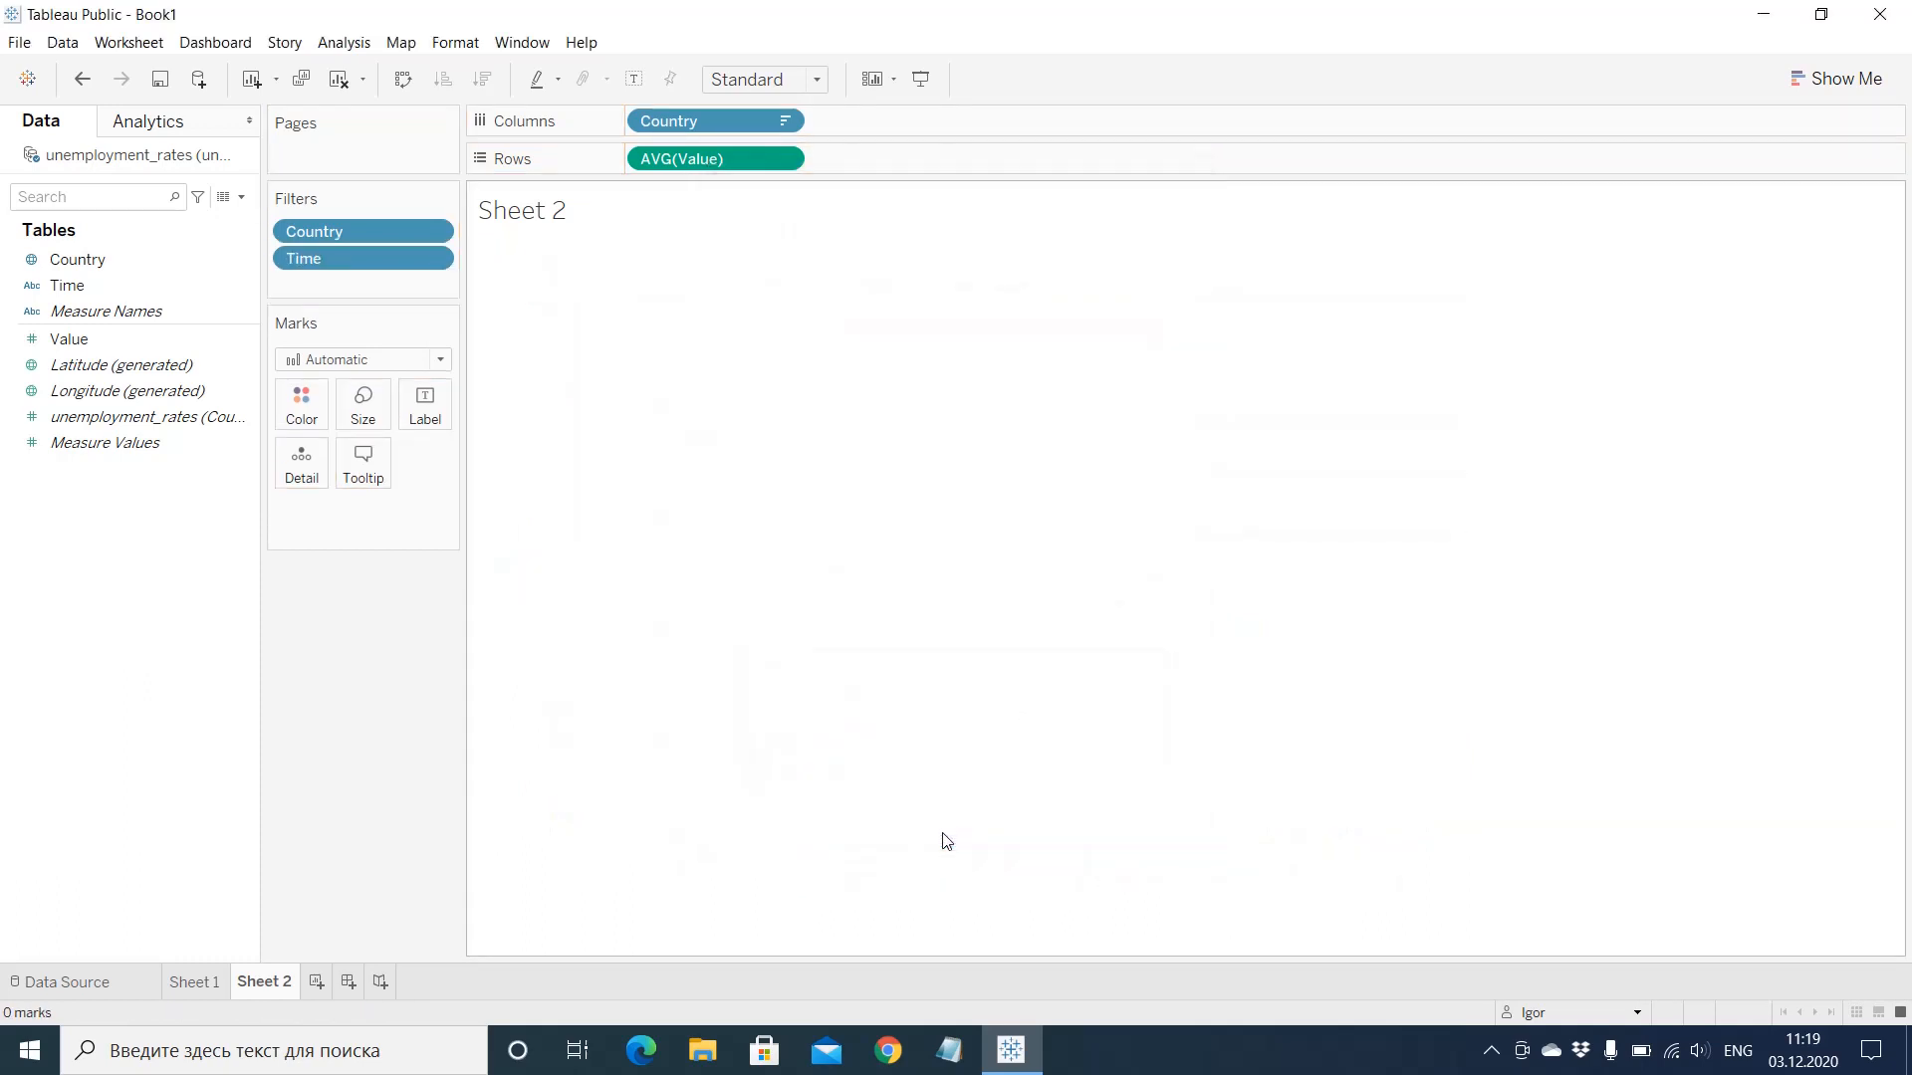
right_click(359, 261)
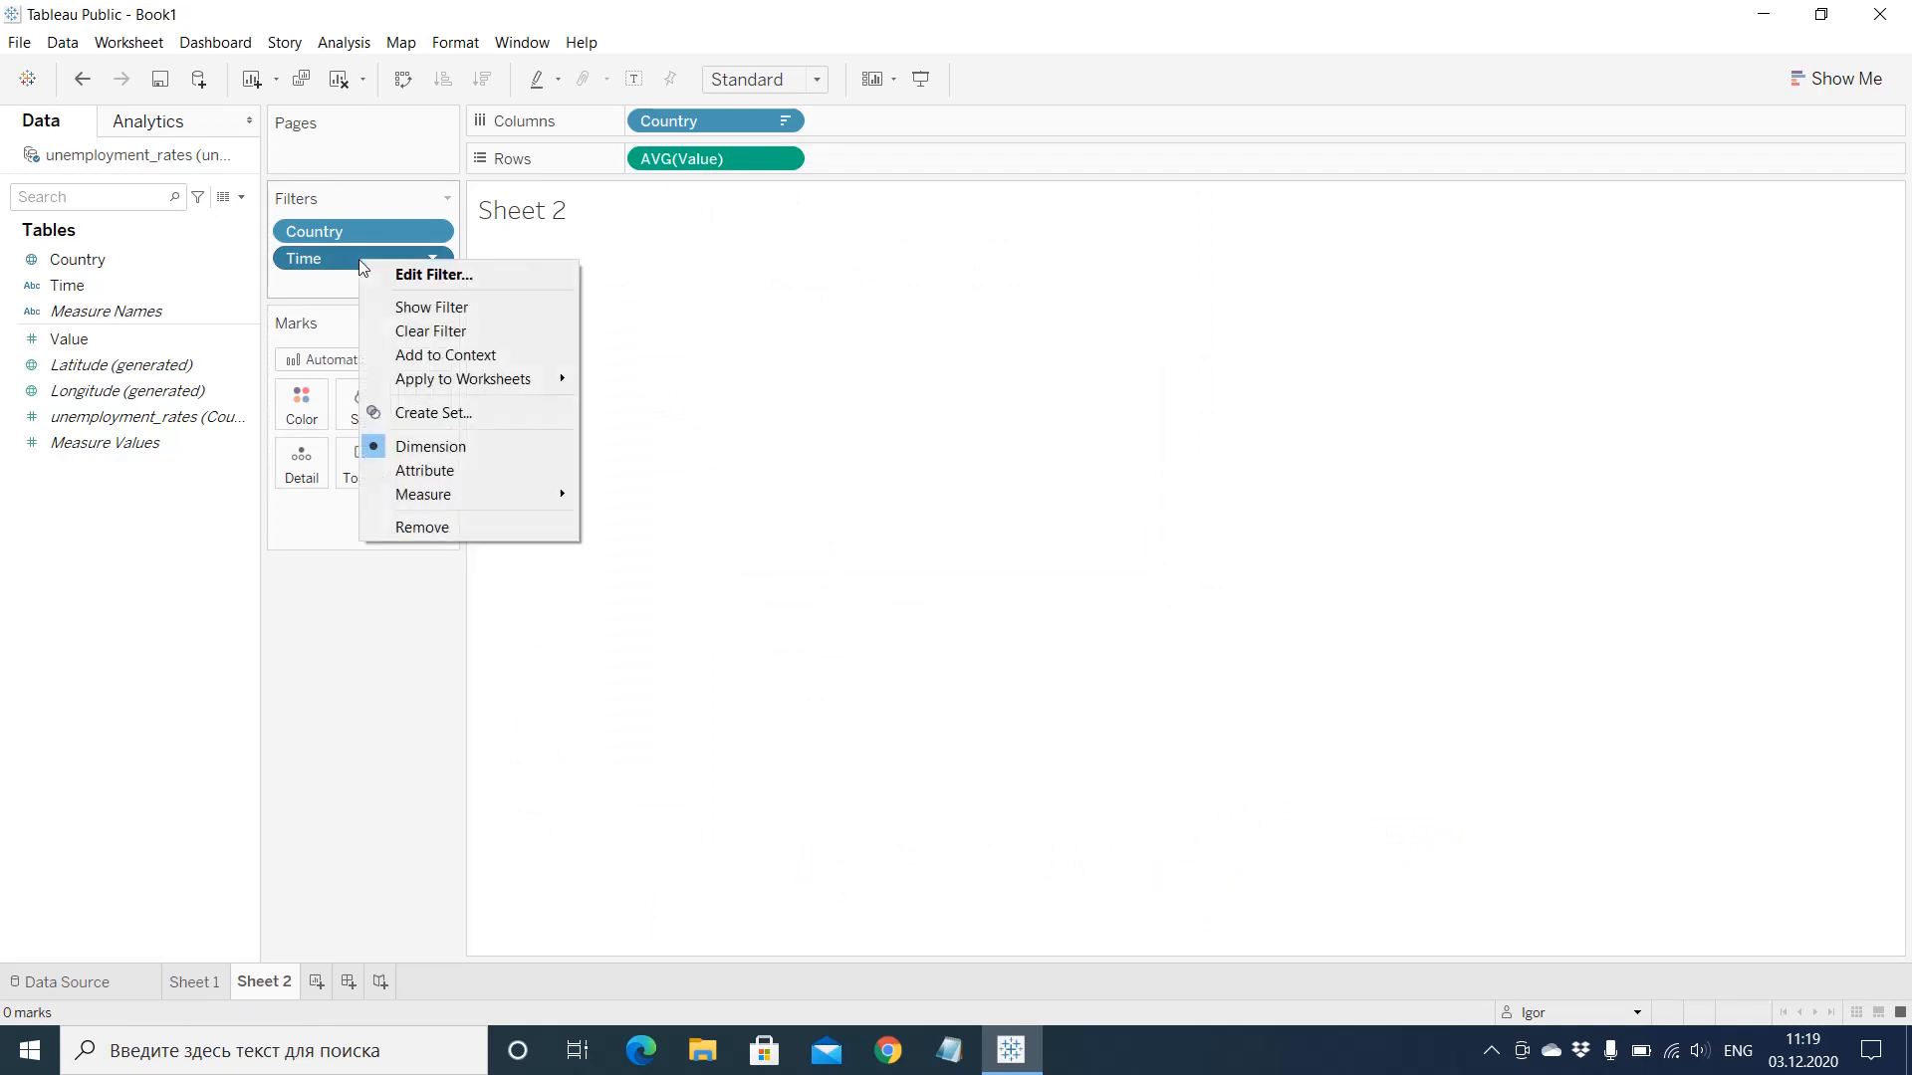
click(412, 307)
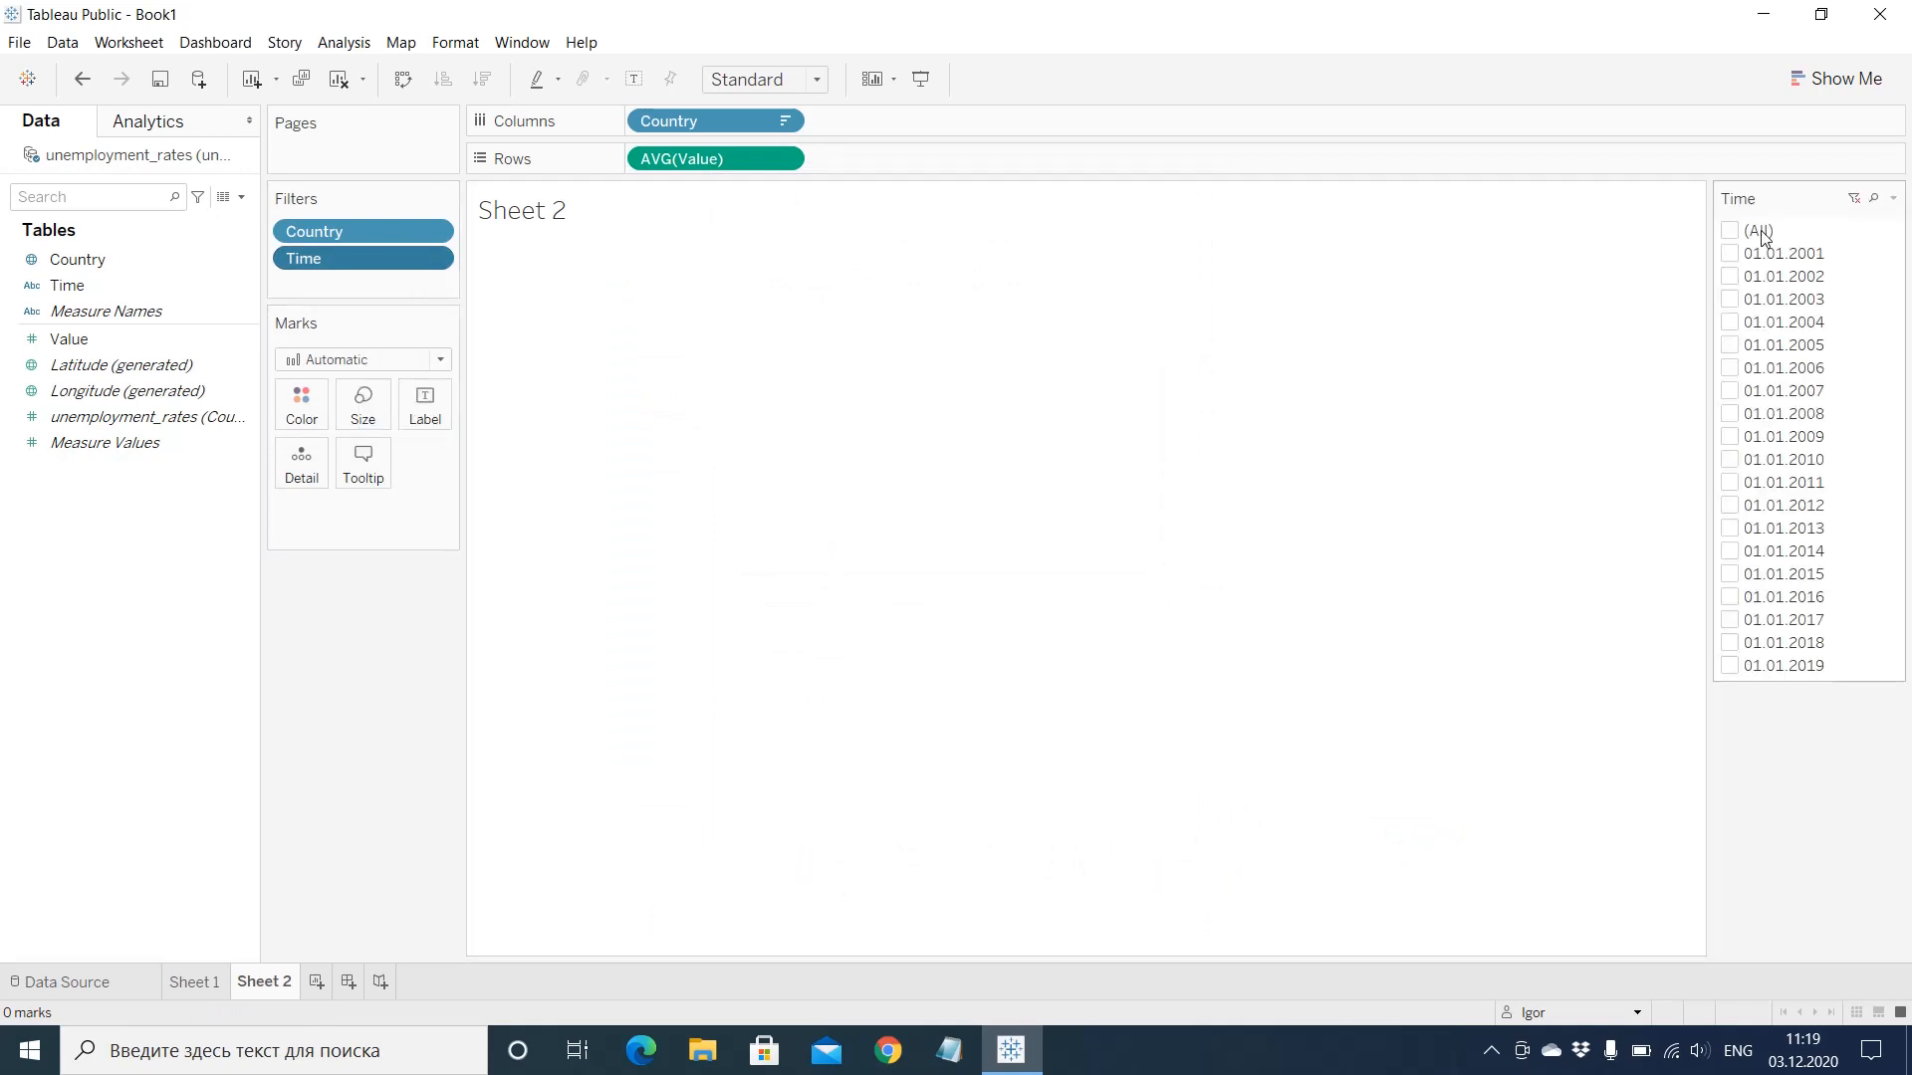
Step: Change the Time filter control to a multiple-values dropdown and select only 01.01.2001
click(1895, 199)
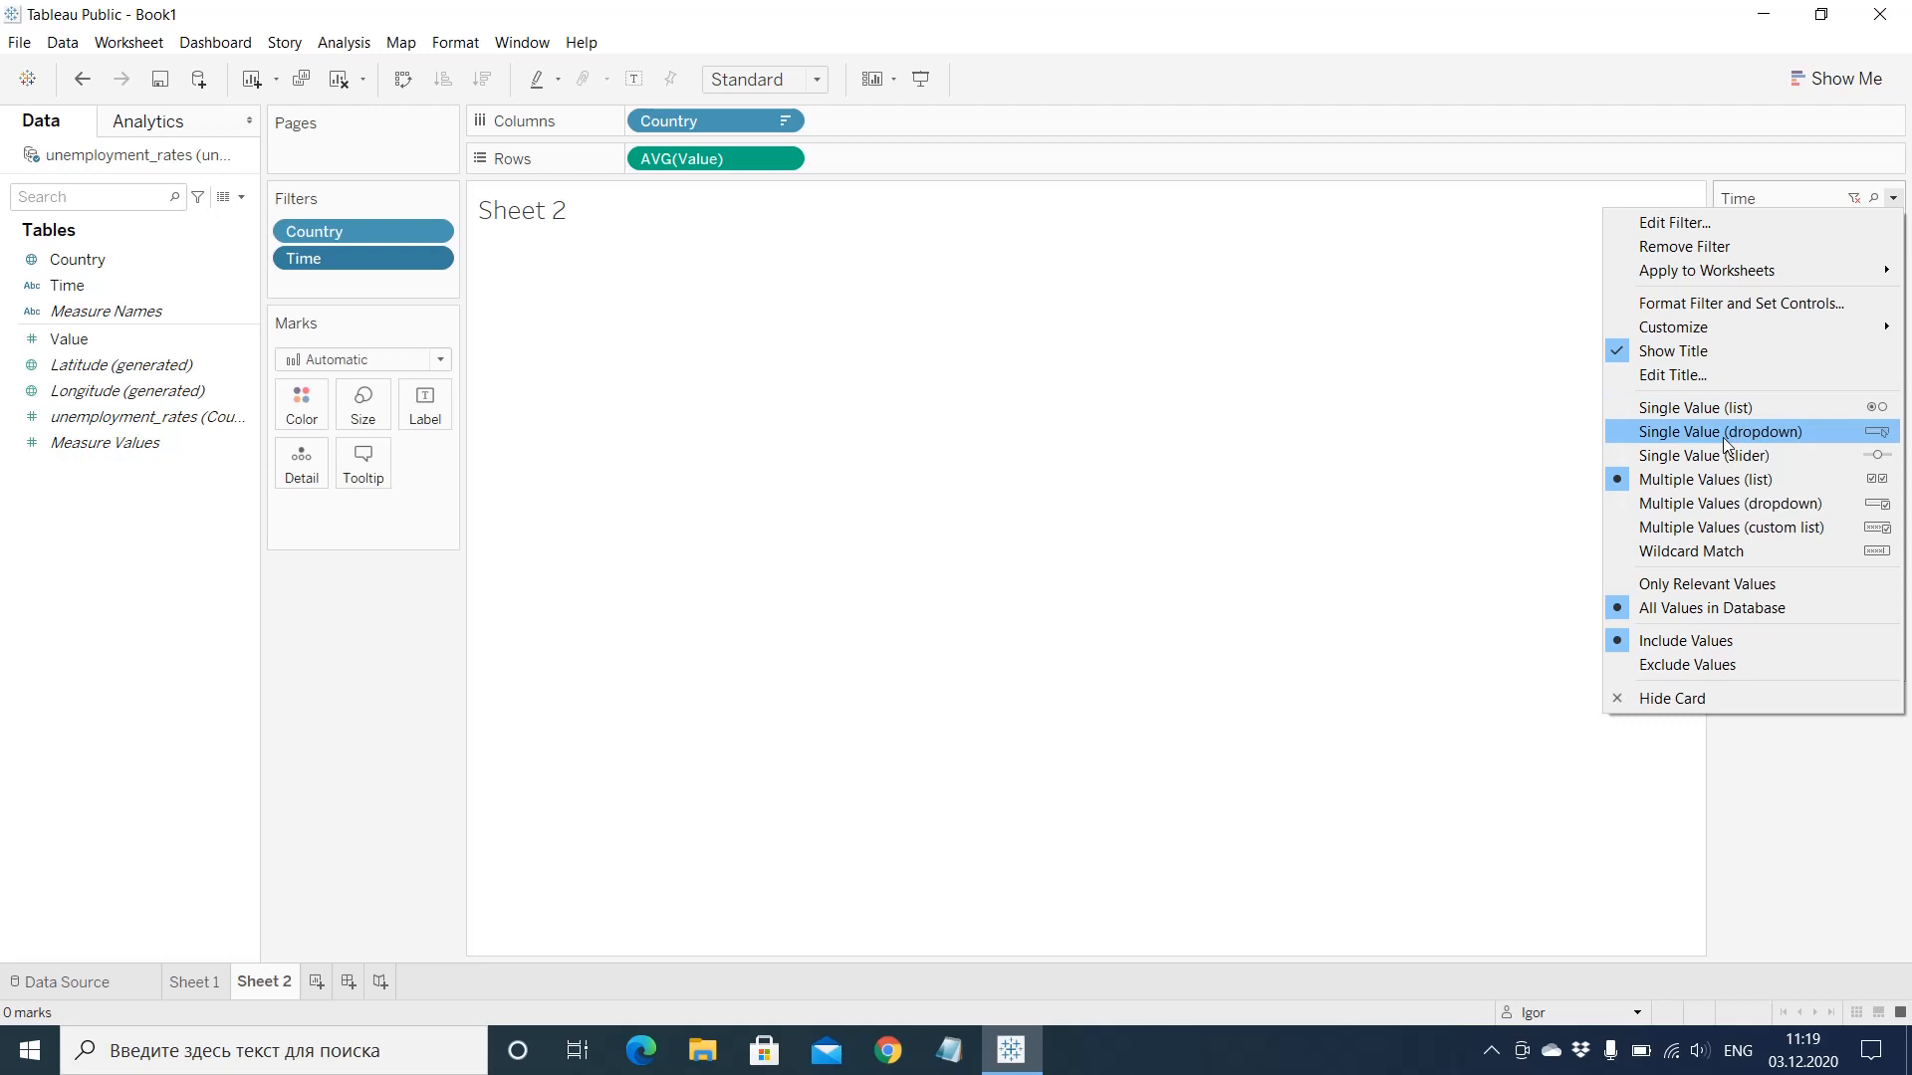
click(1730, 504)
click(1890, 235)
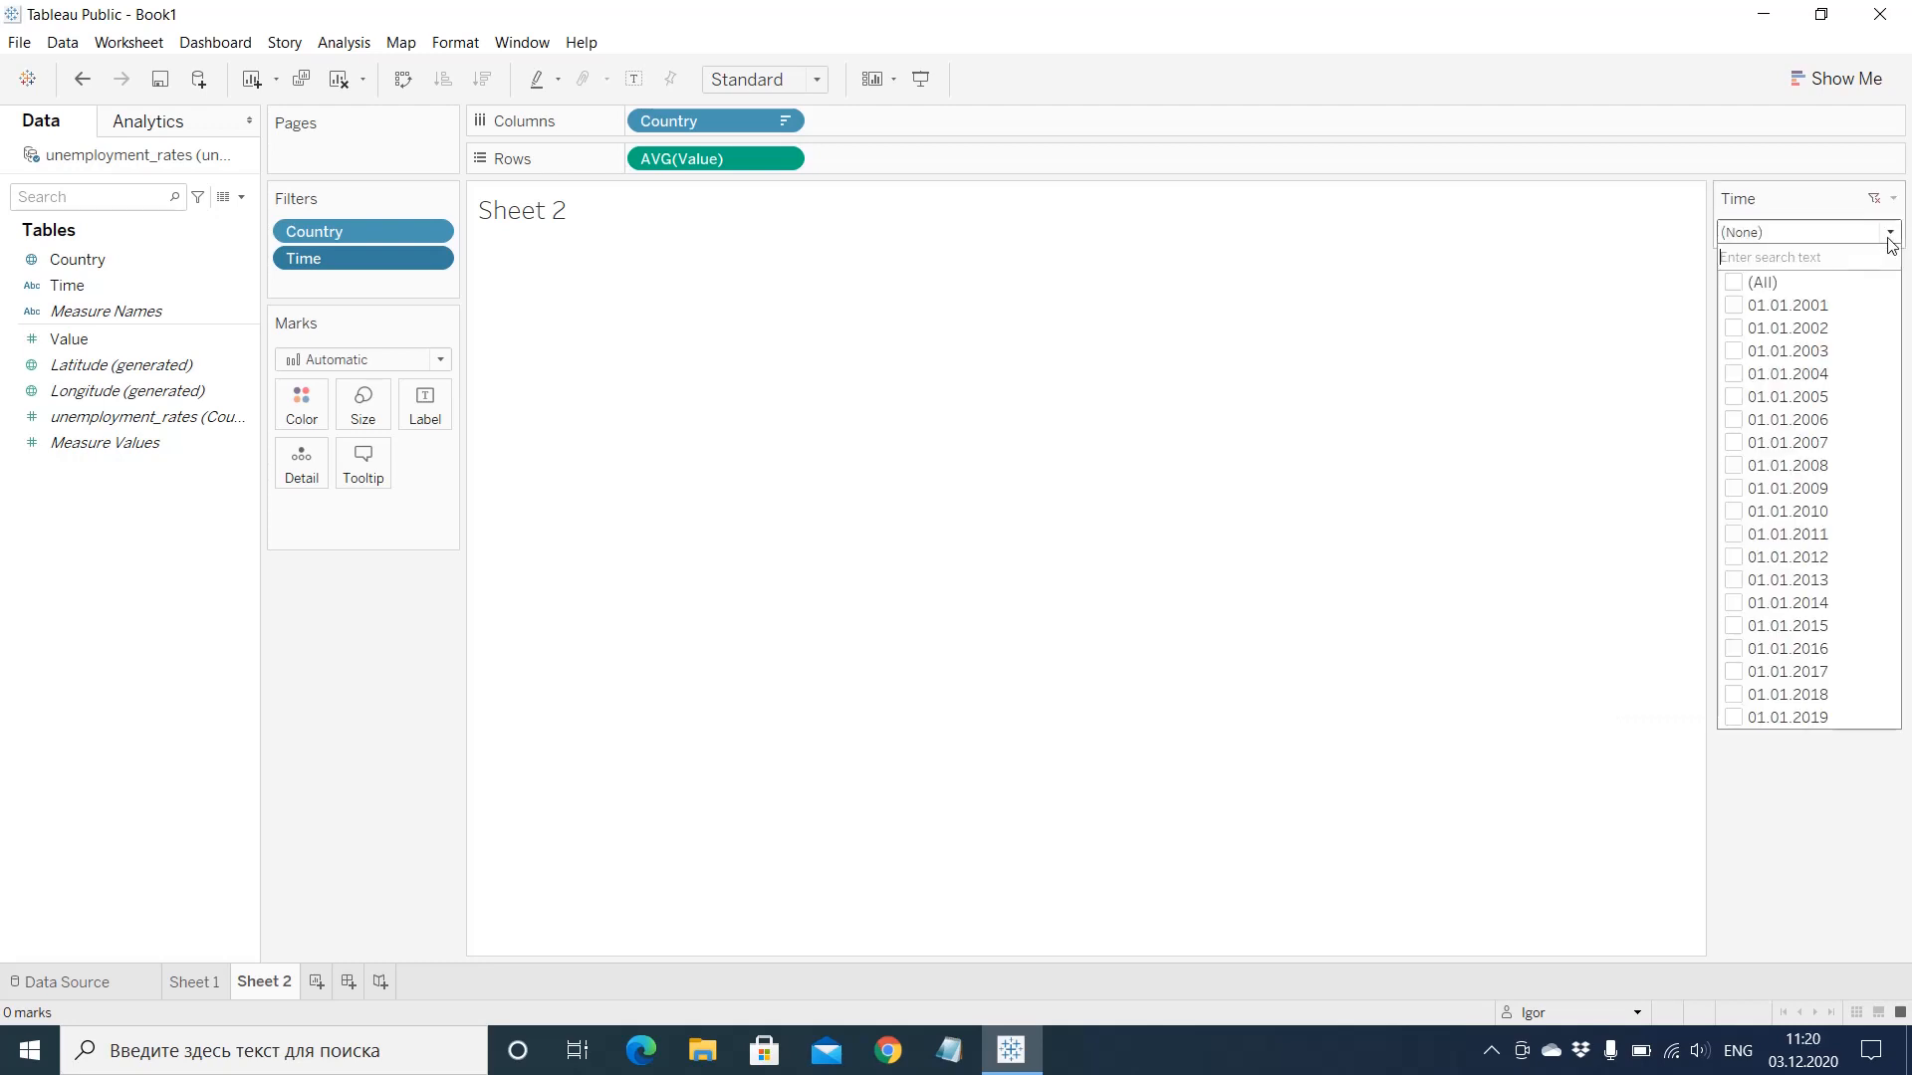
click(1734, 306)
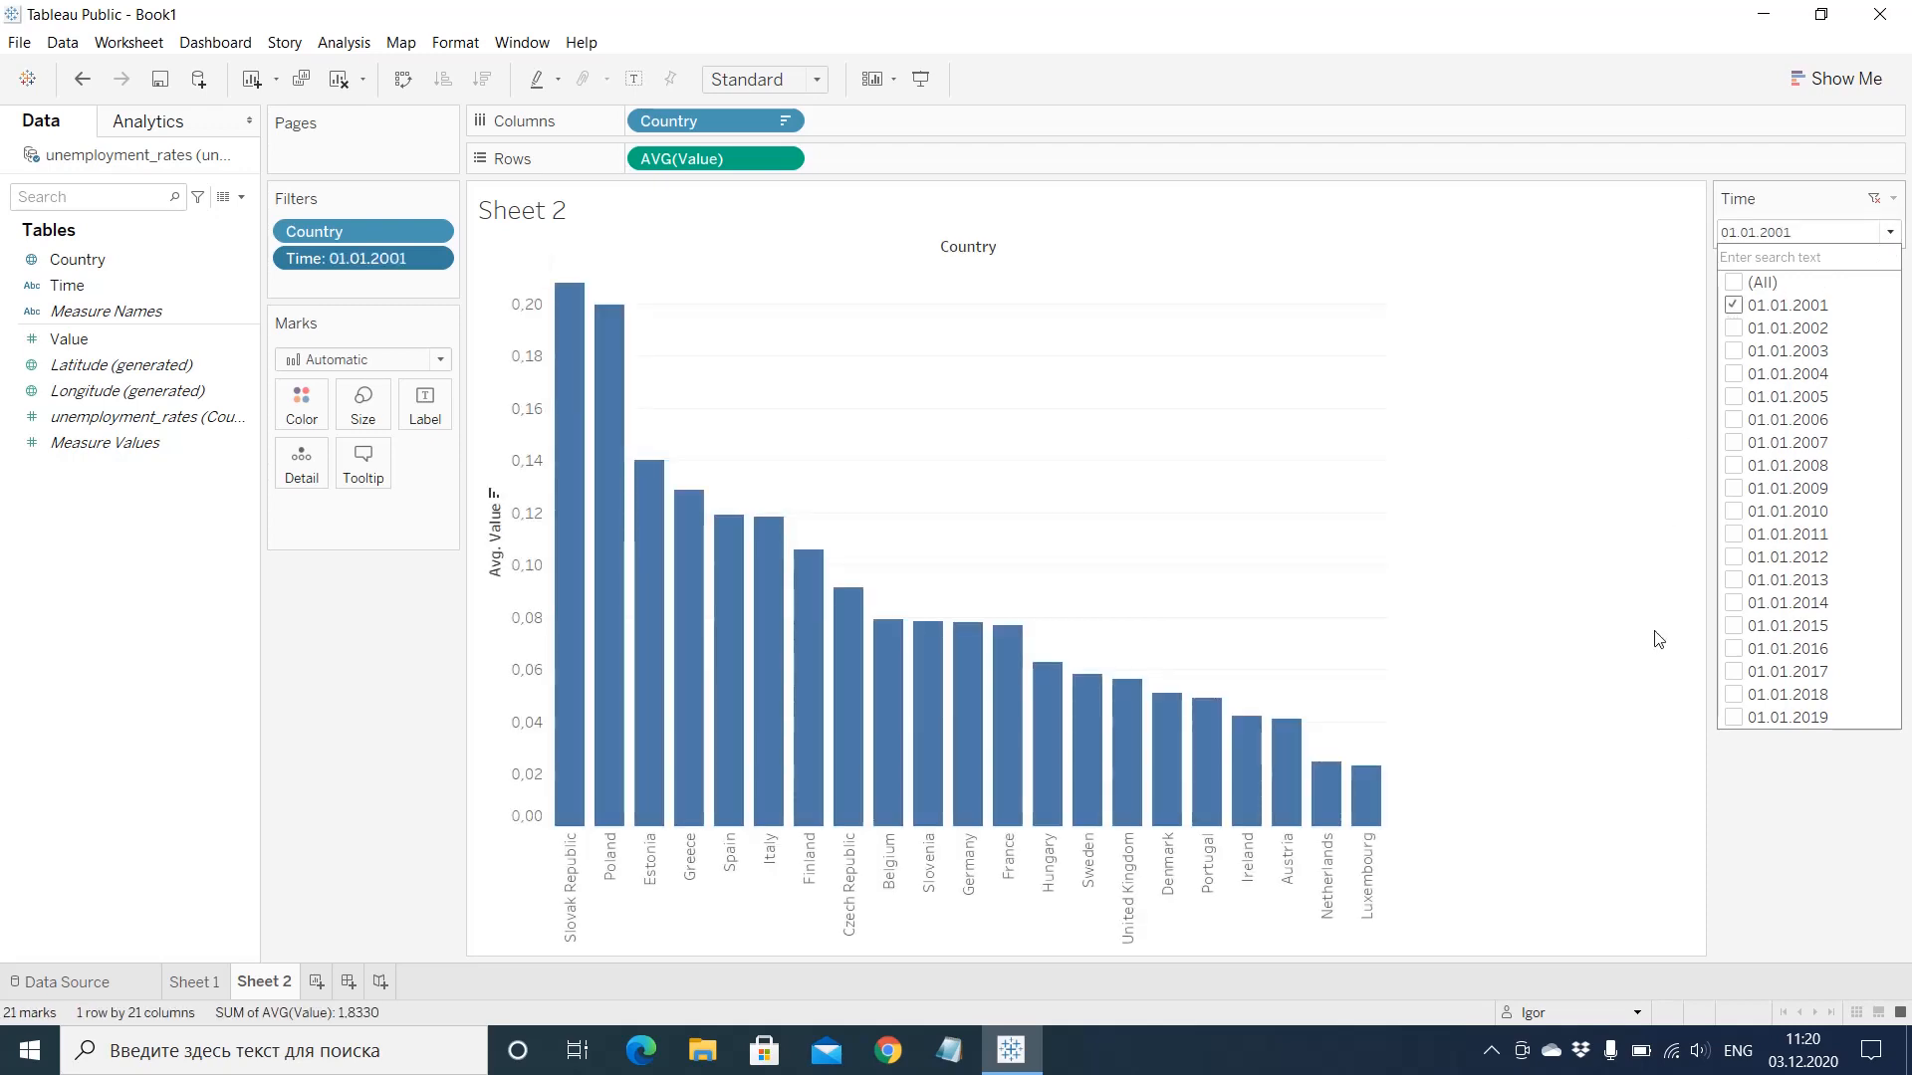
click(1890, 232)
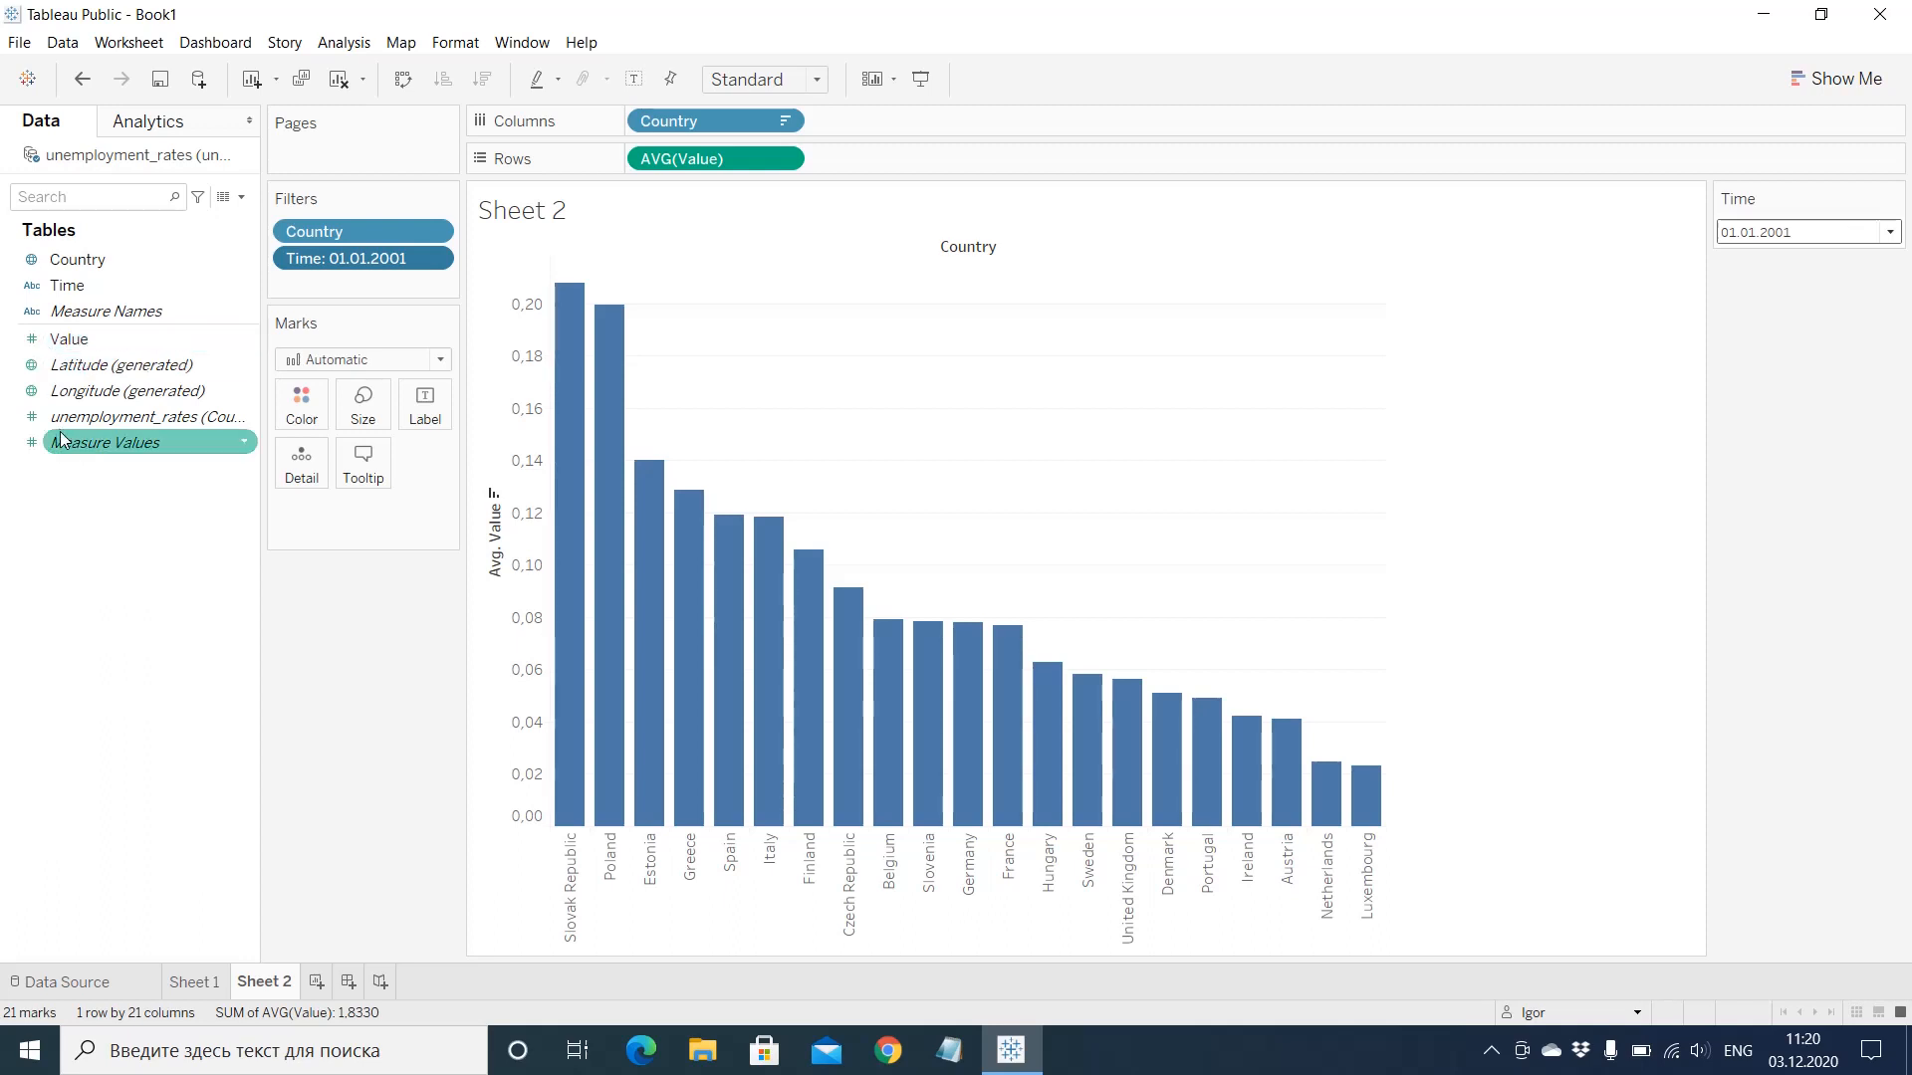
Step: Color the bars by the Value field, aggregated as Average
click(67, 345)
drag(68, 345, 279, 404)
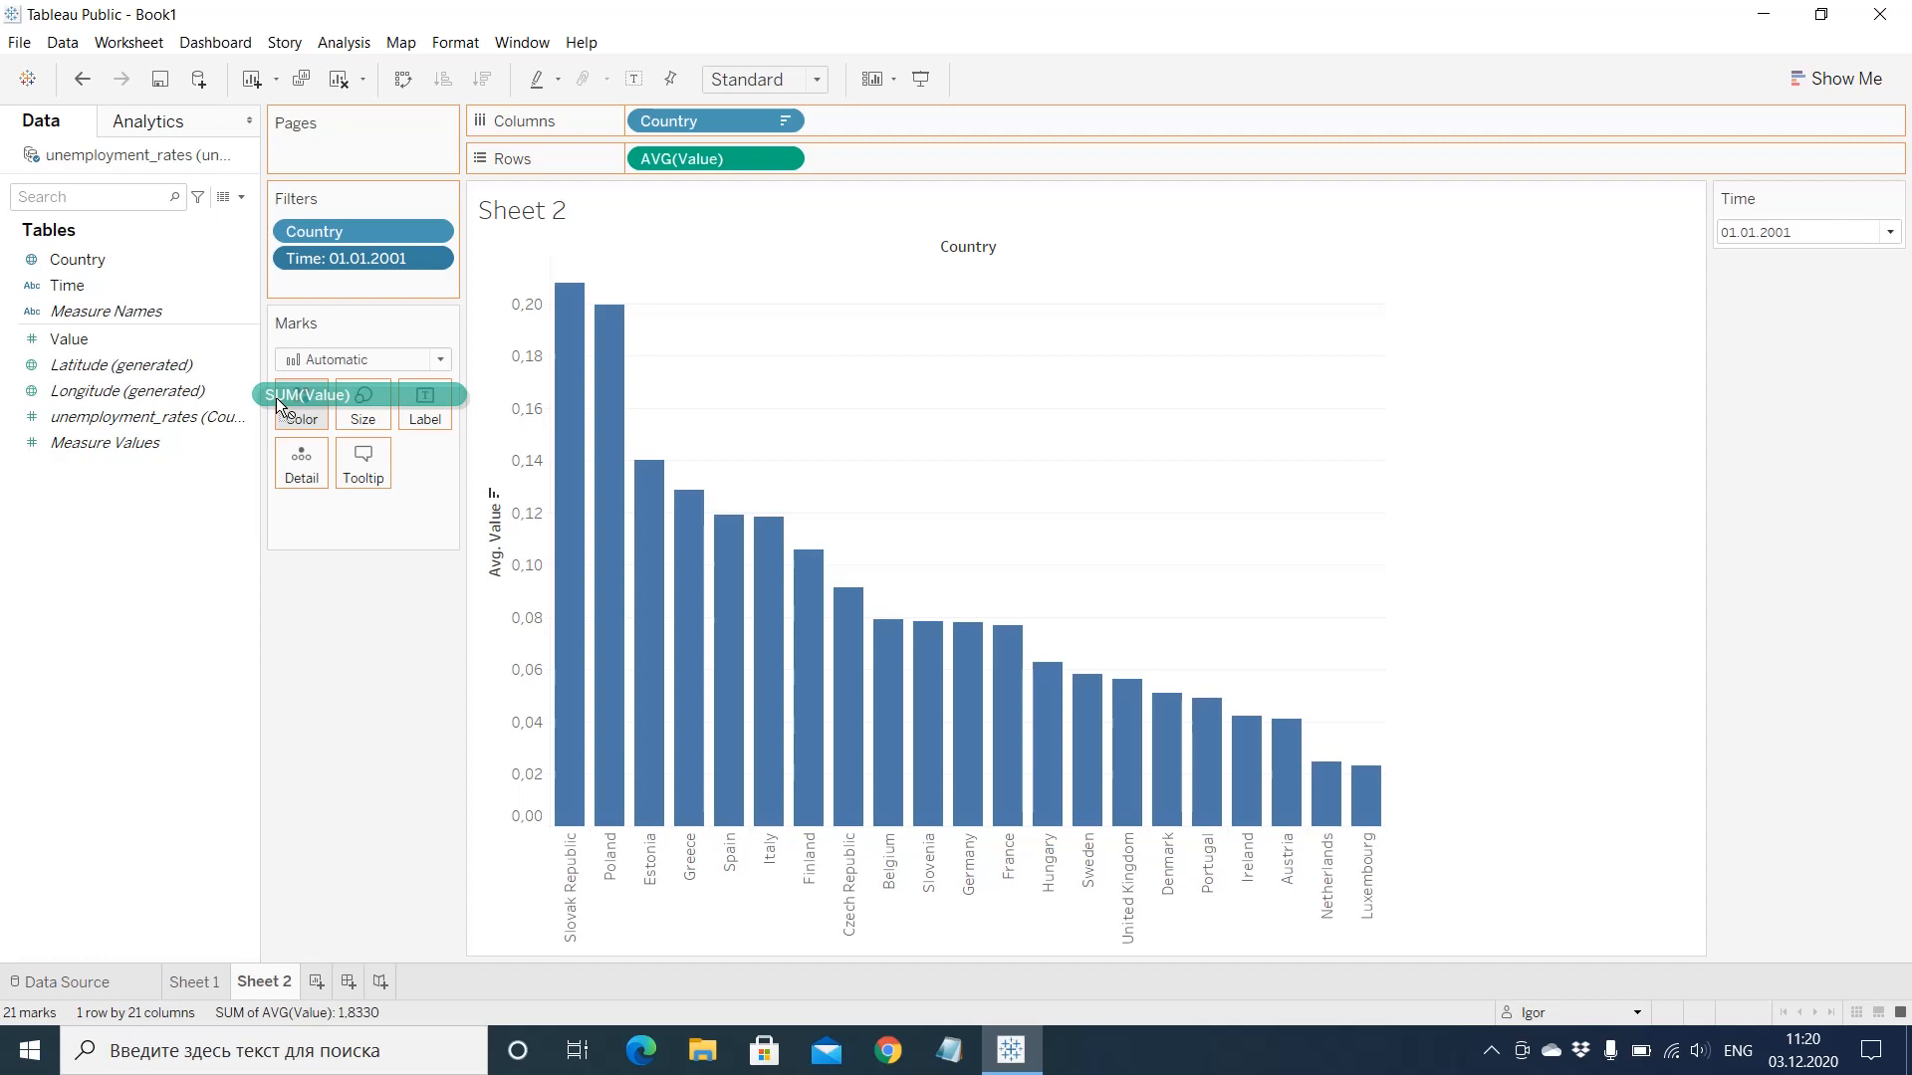
drag(279, 403, 298, 405)
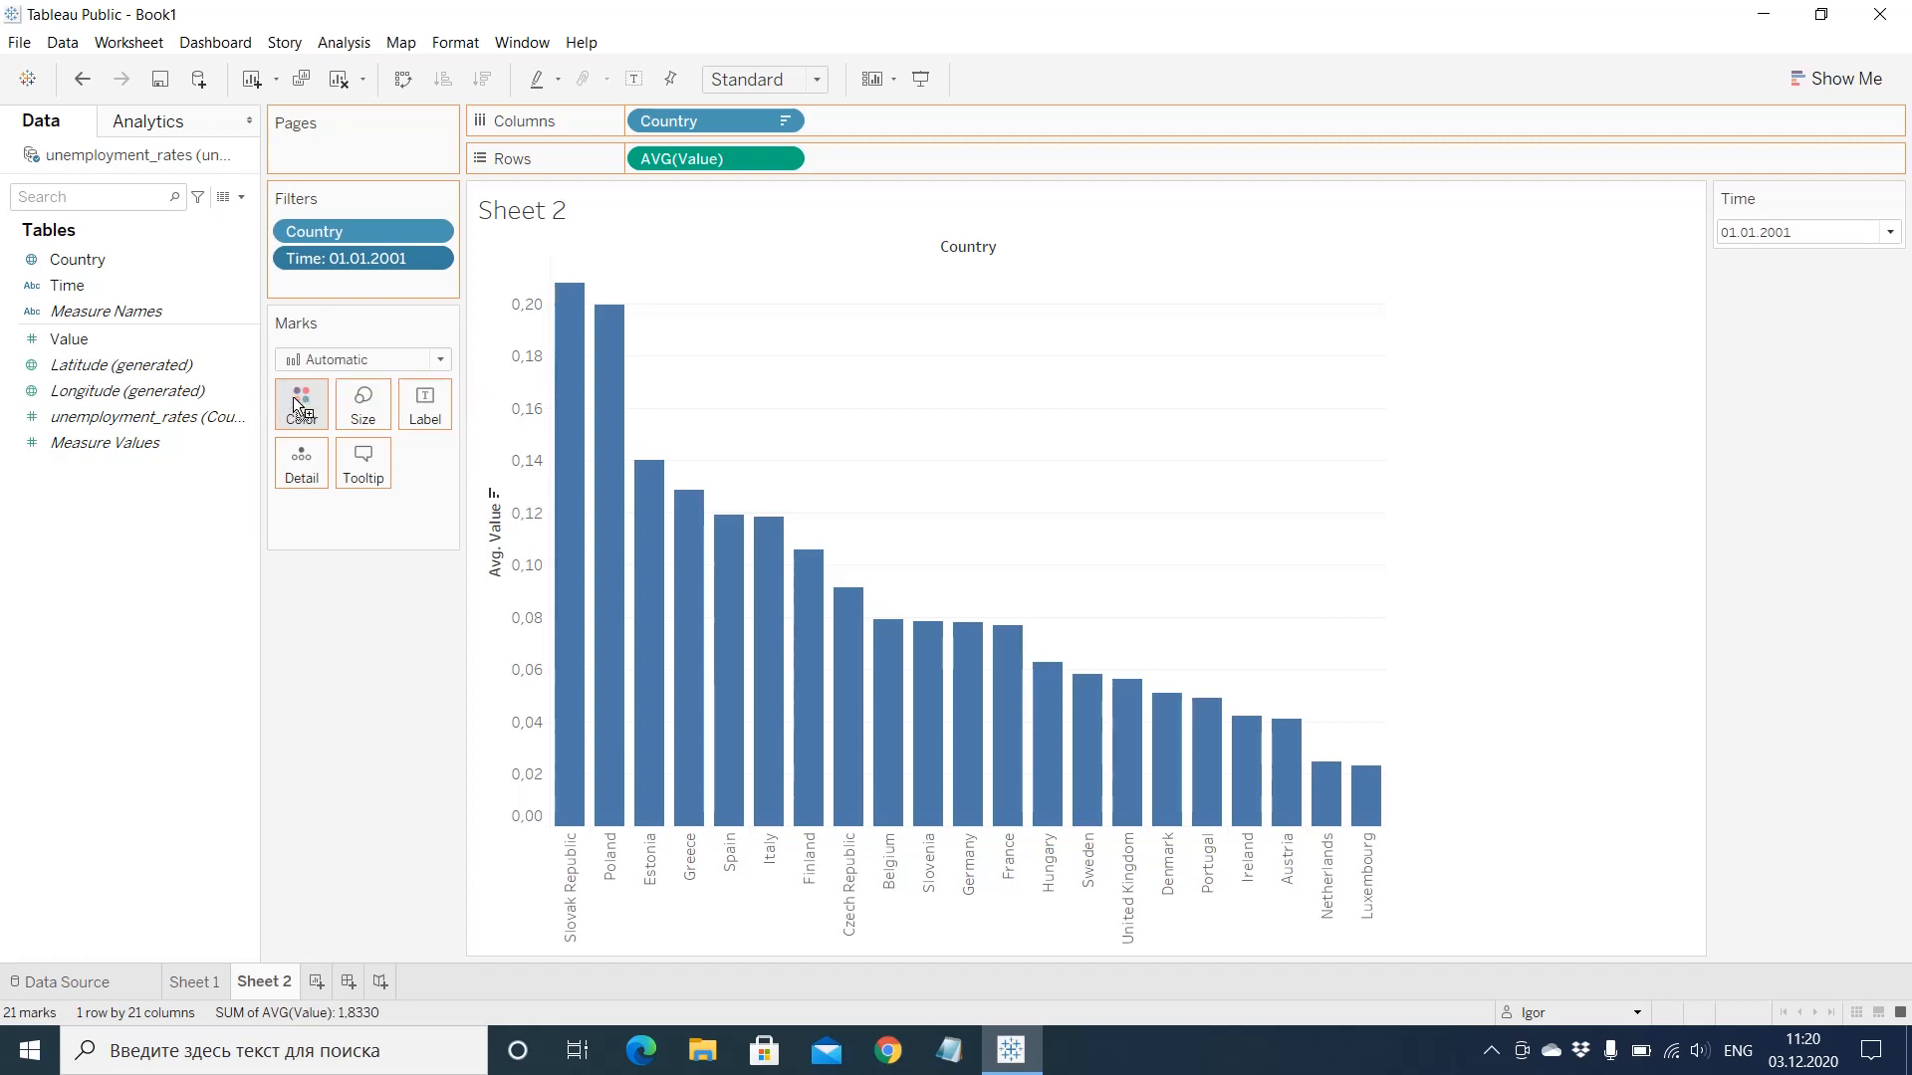
click(426, 511)
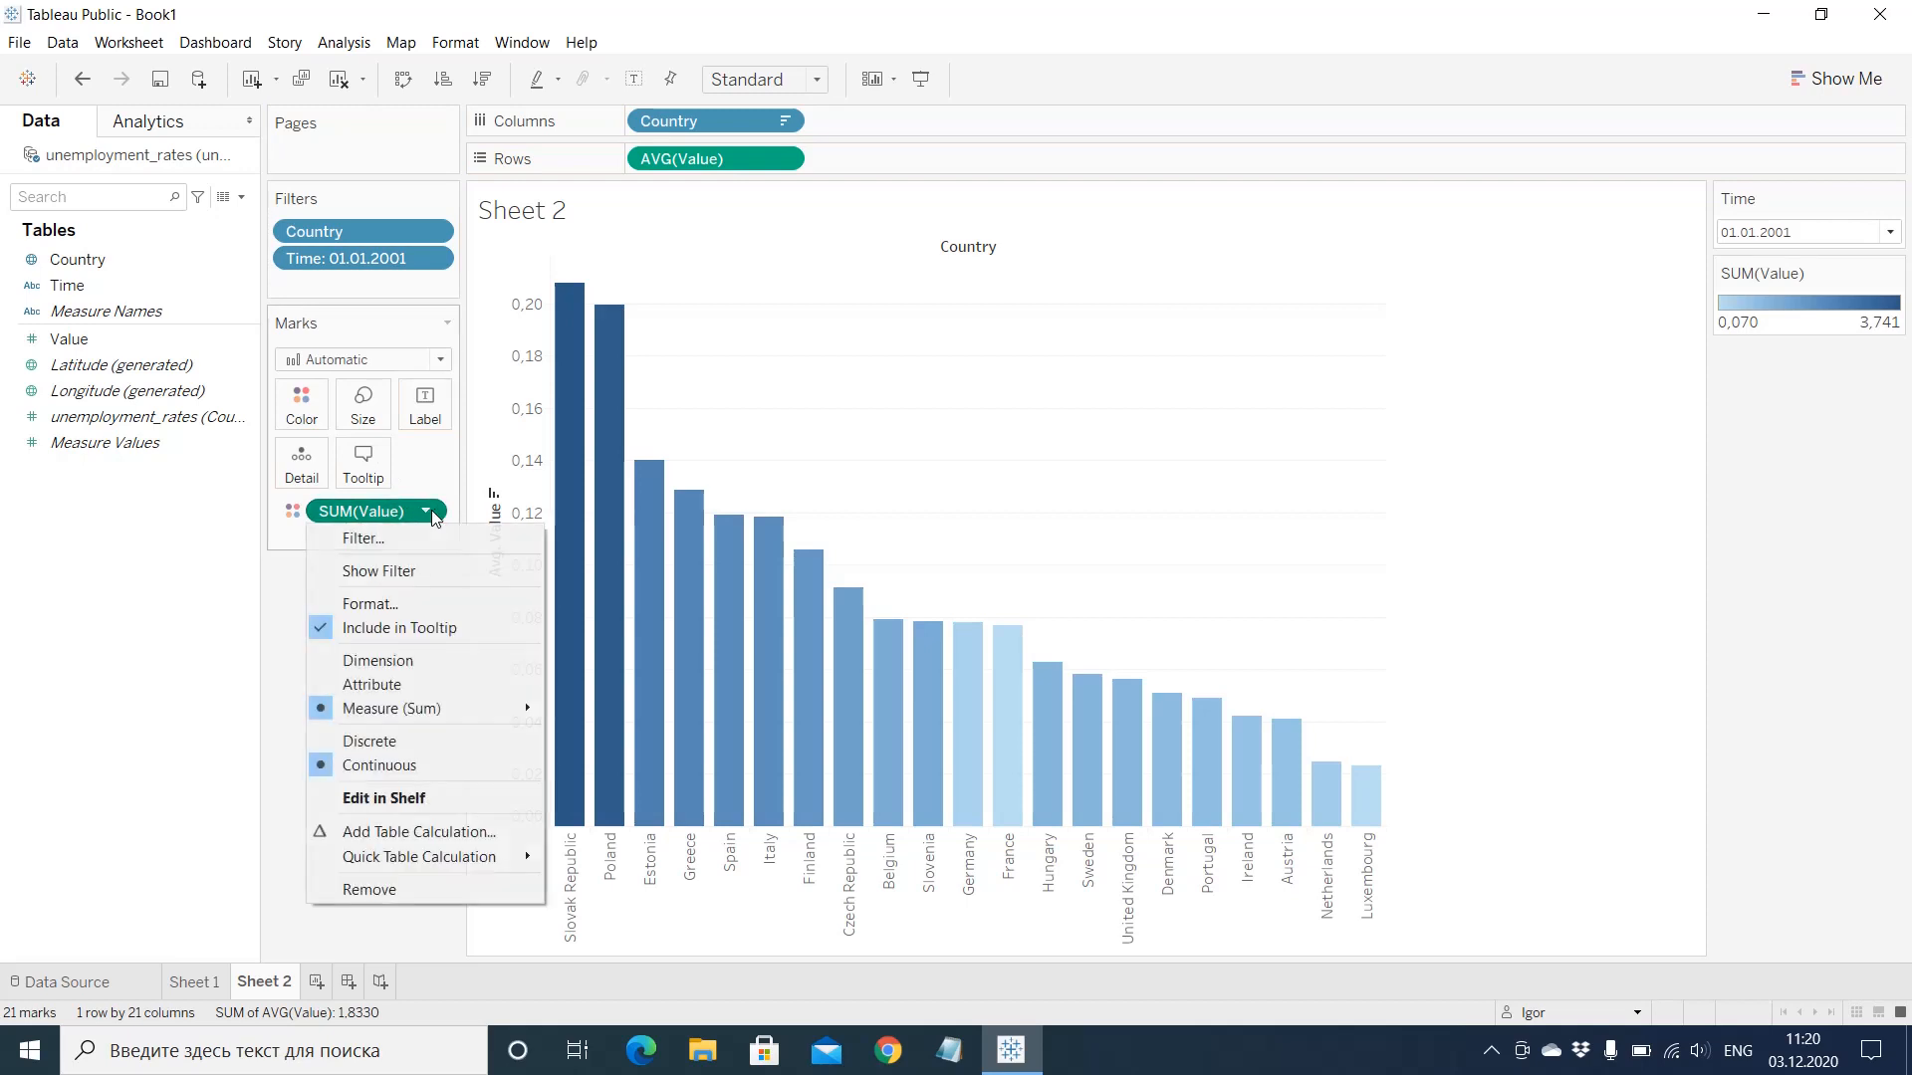
mouse_move(445, 711)
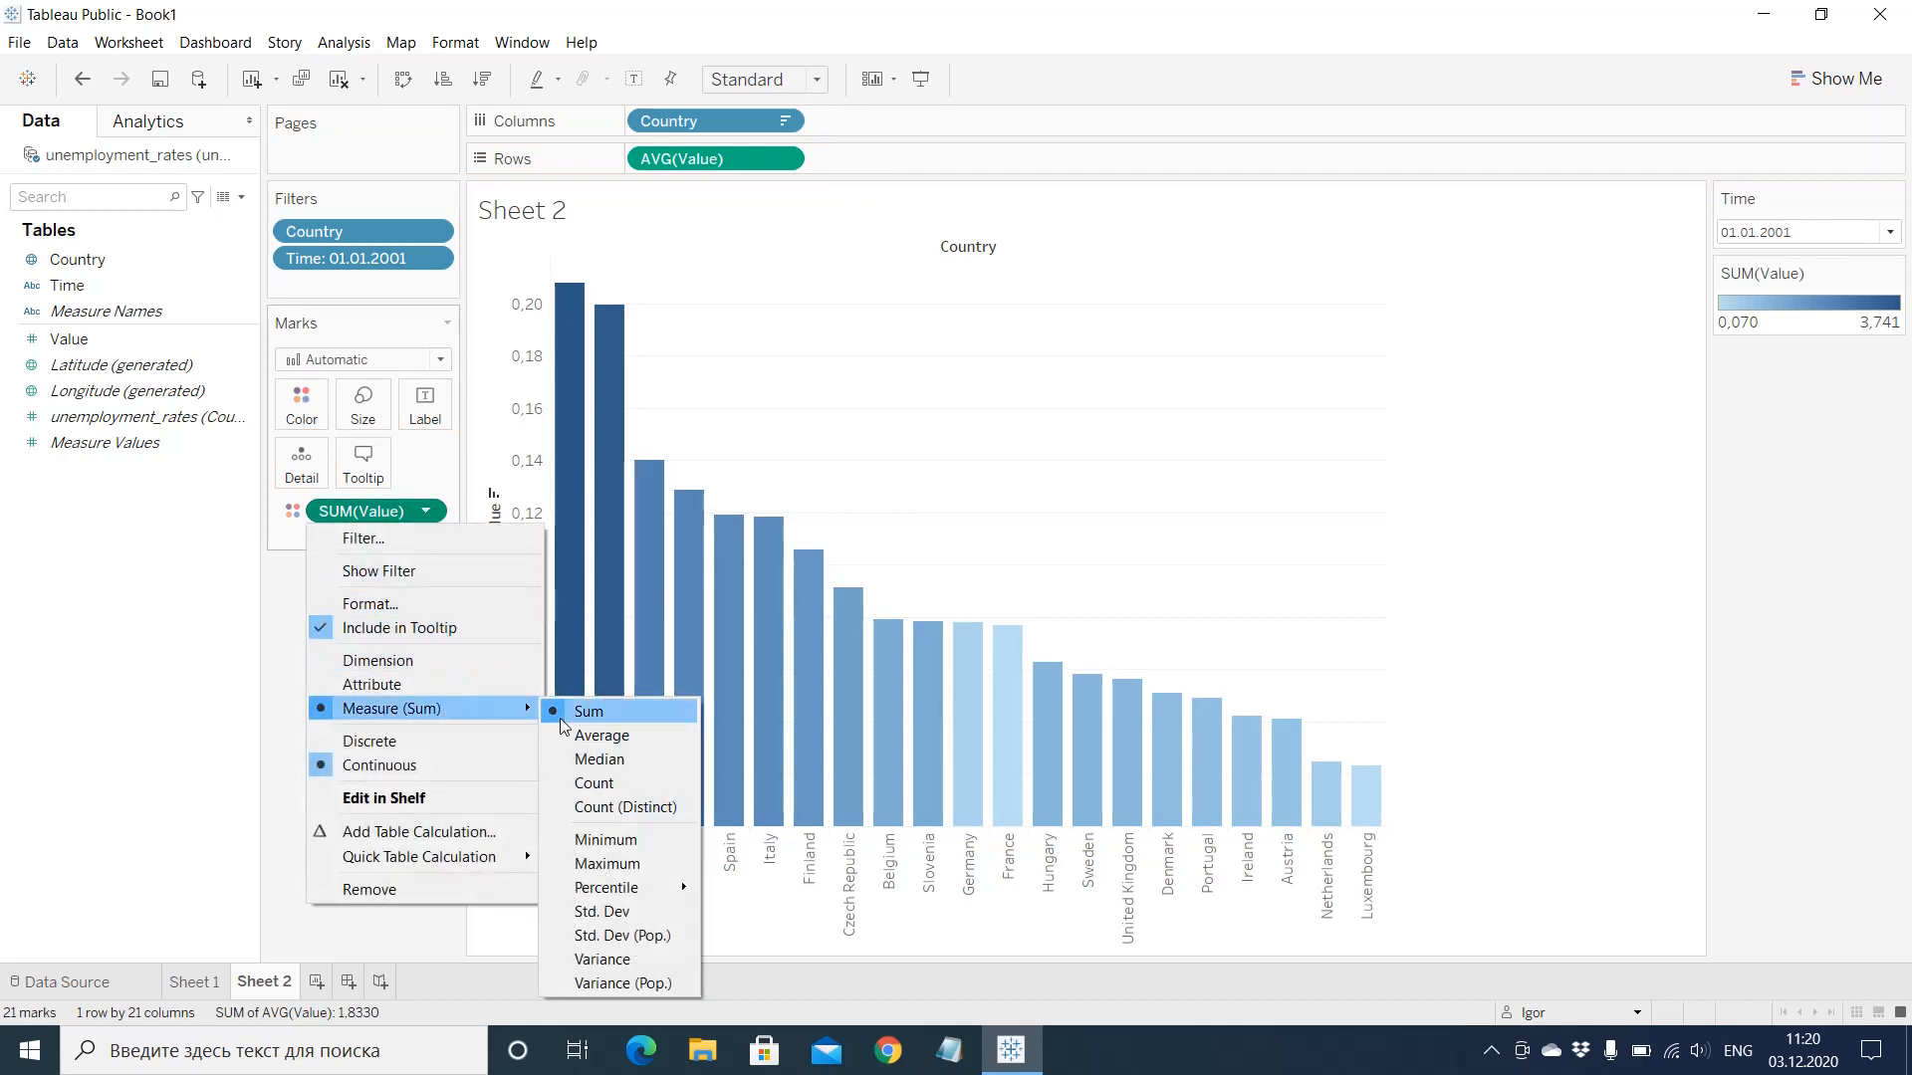
click(599, 735)
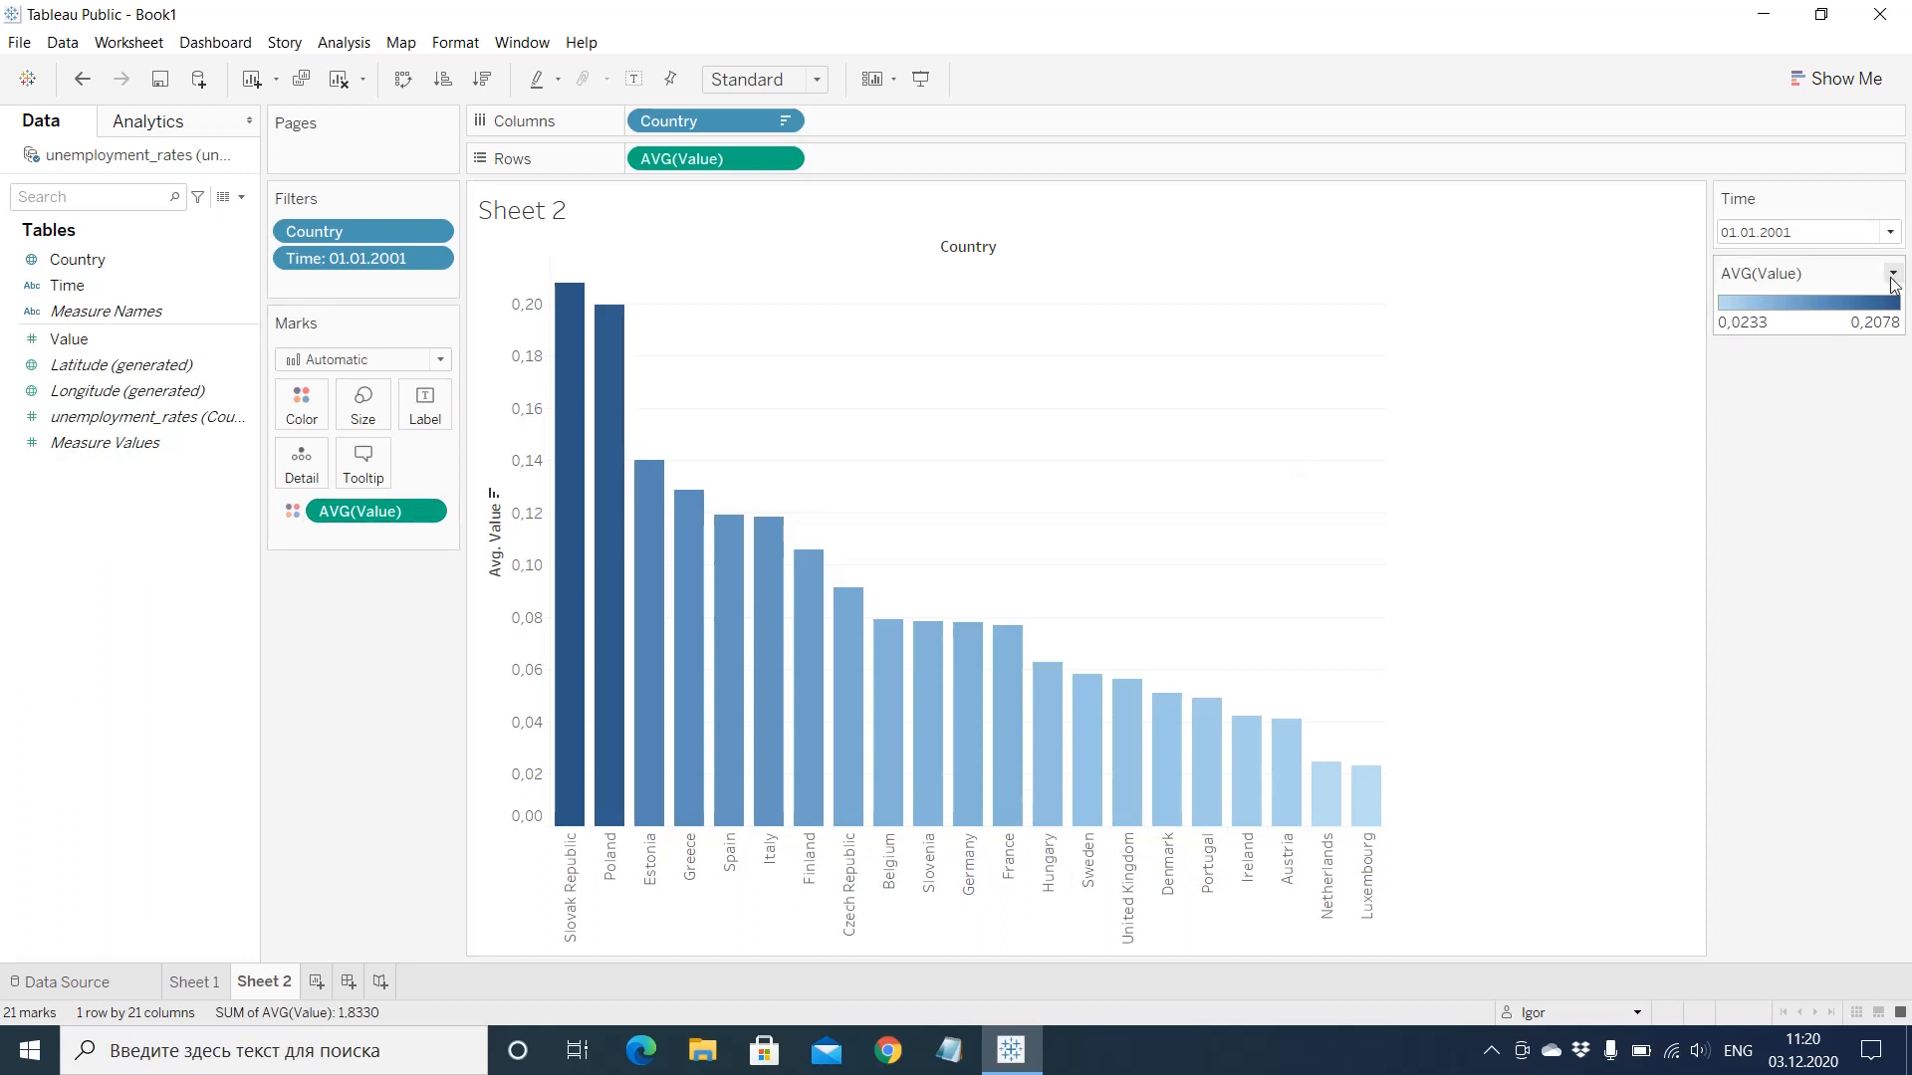
click(1890, 278)
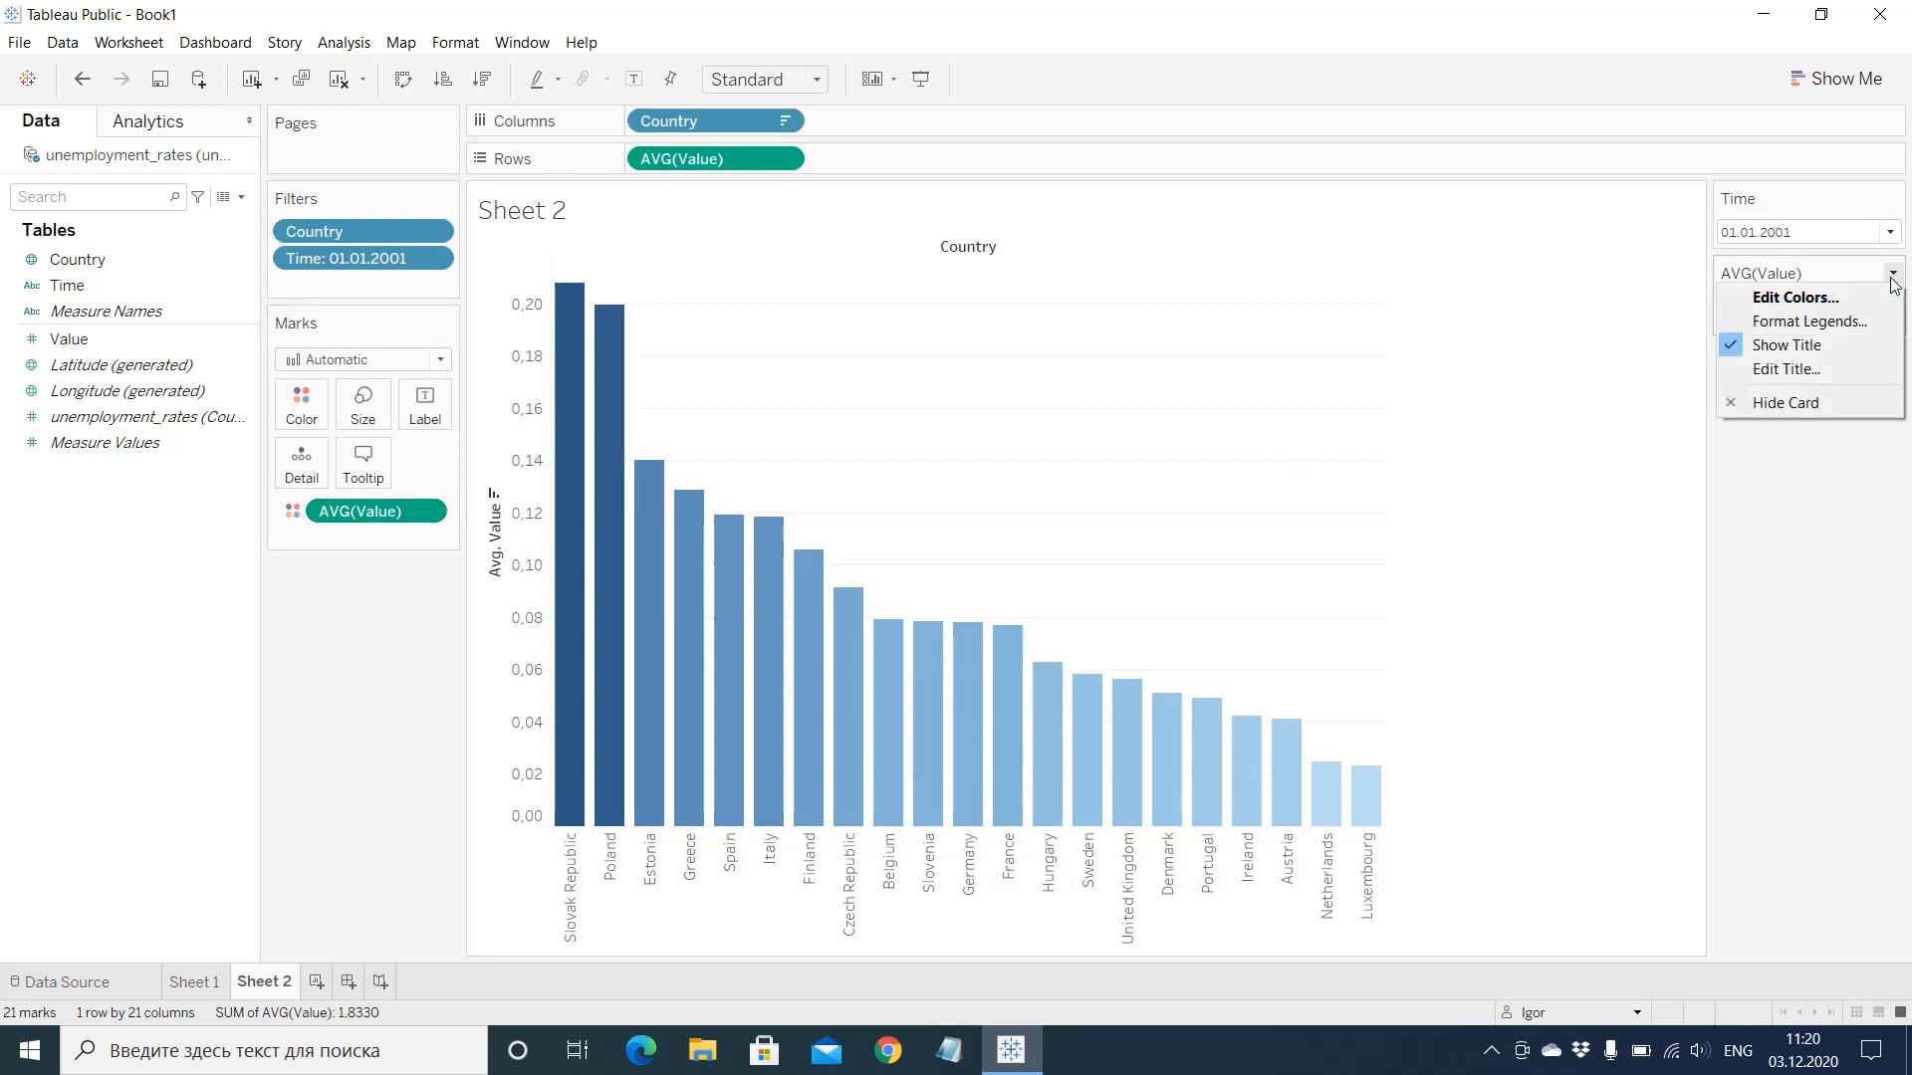
click(1828, 301)
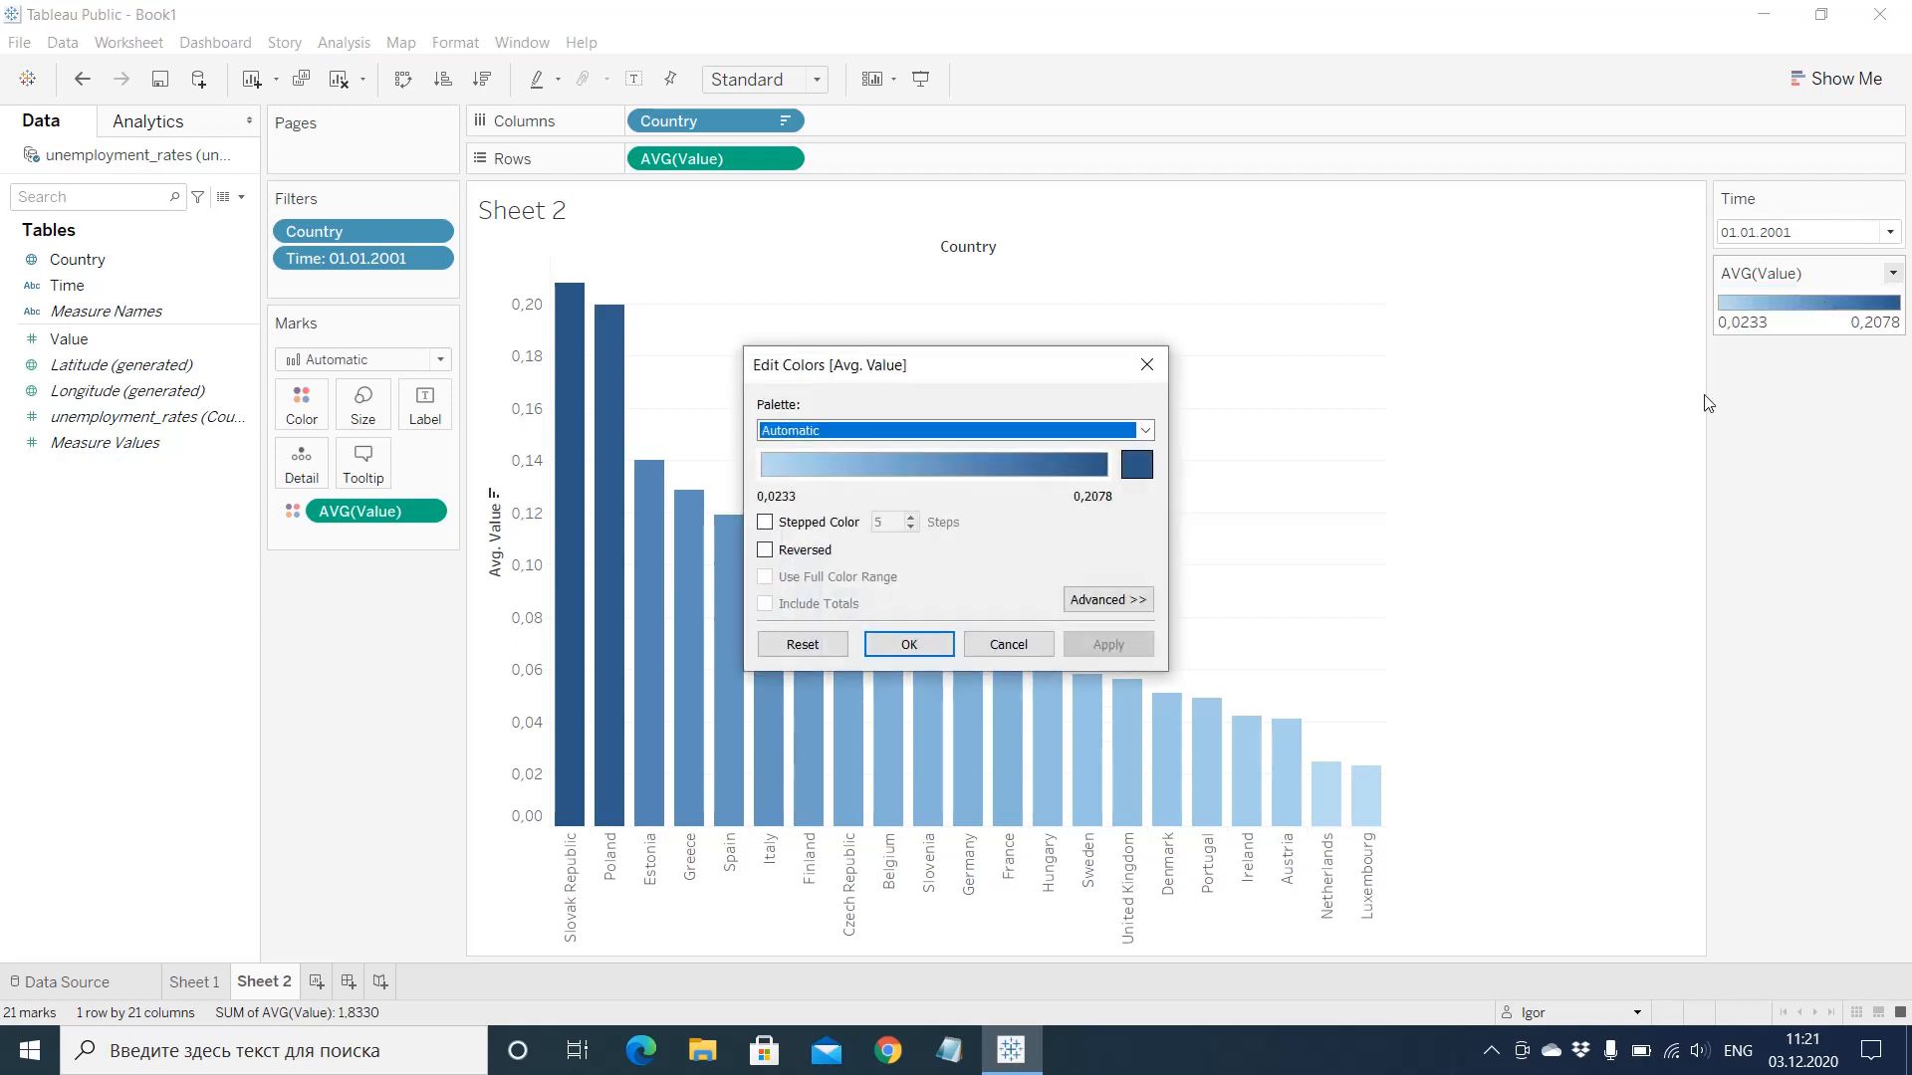
click(1145, 431)
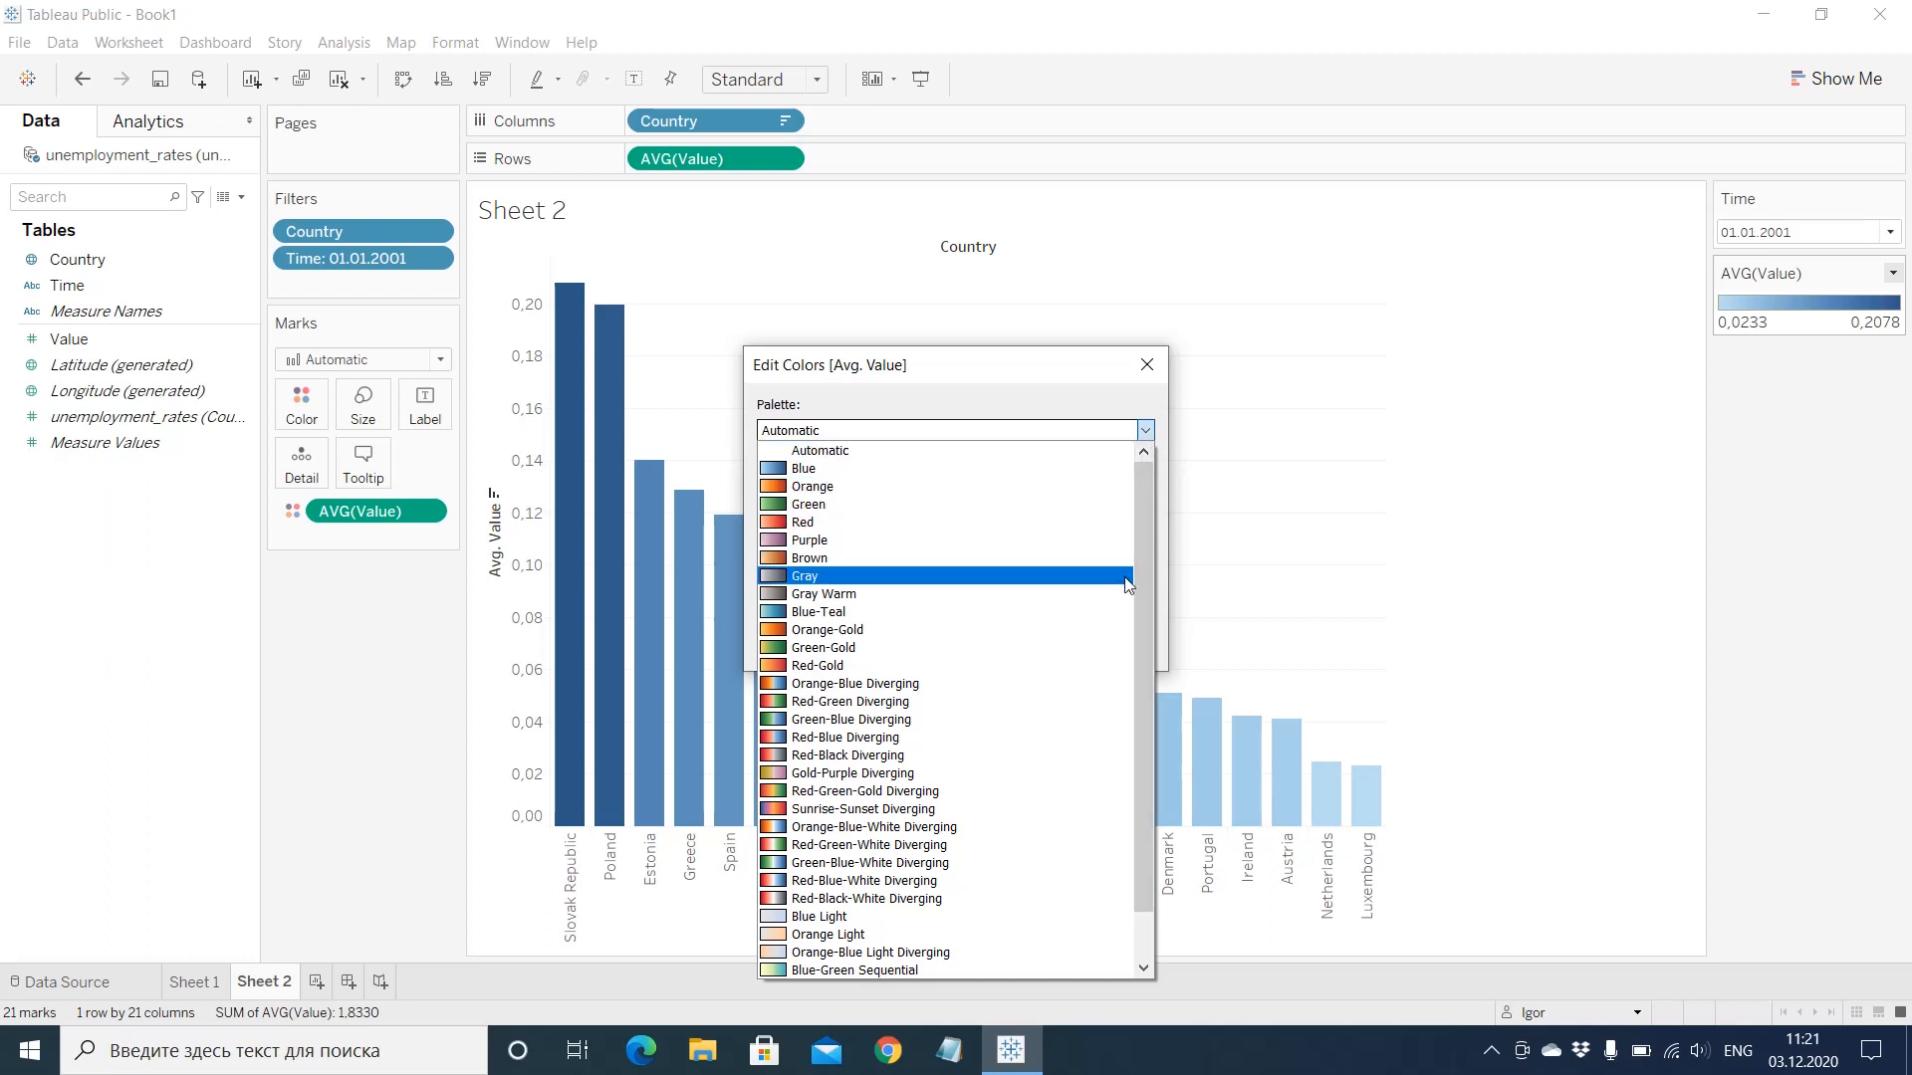
click(985, 739)
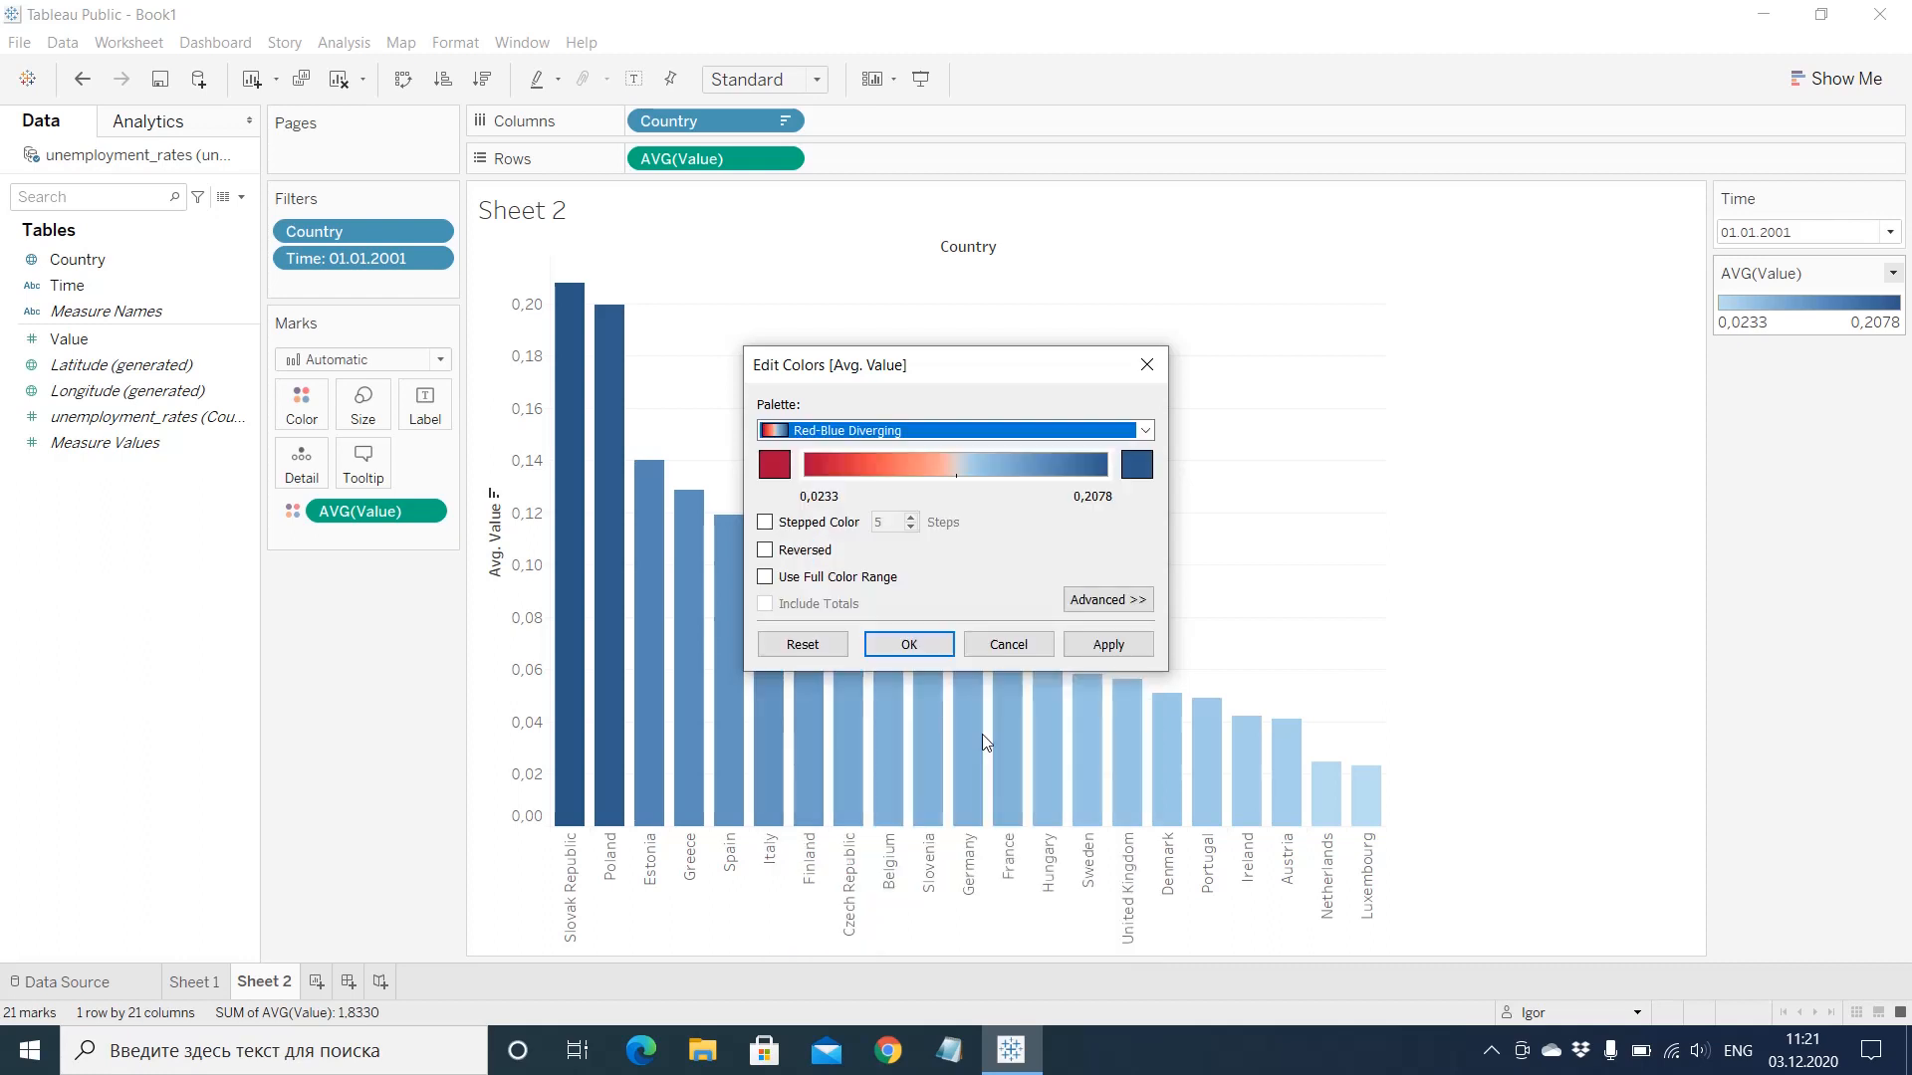
click(764, 523)
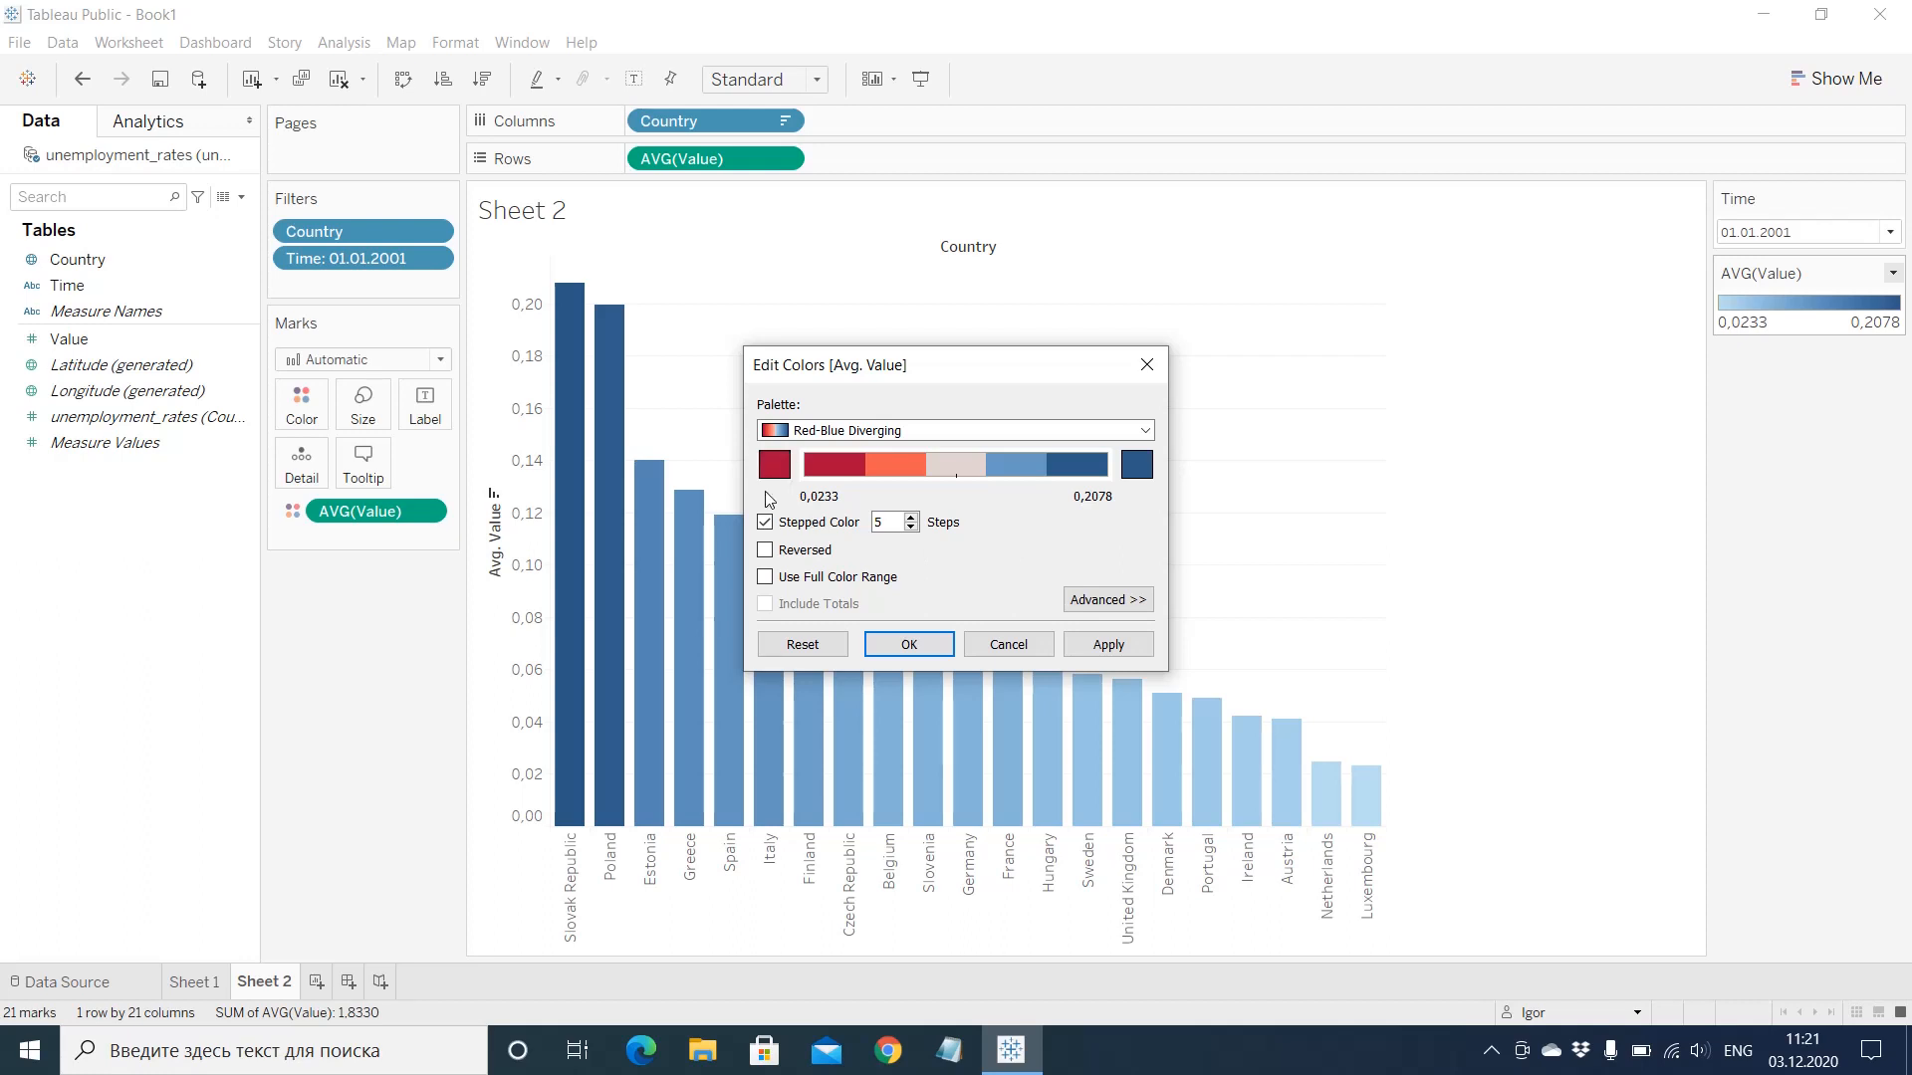
click(1131, 609)
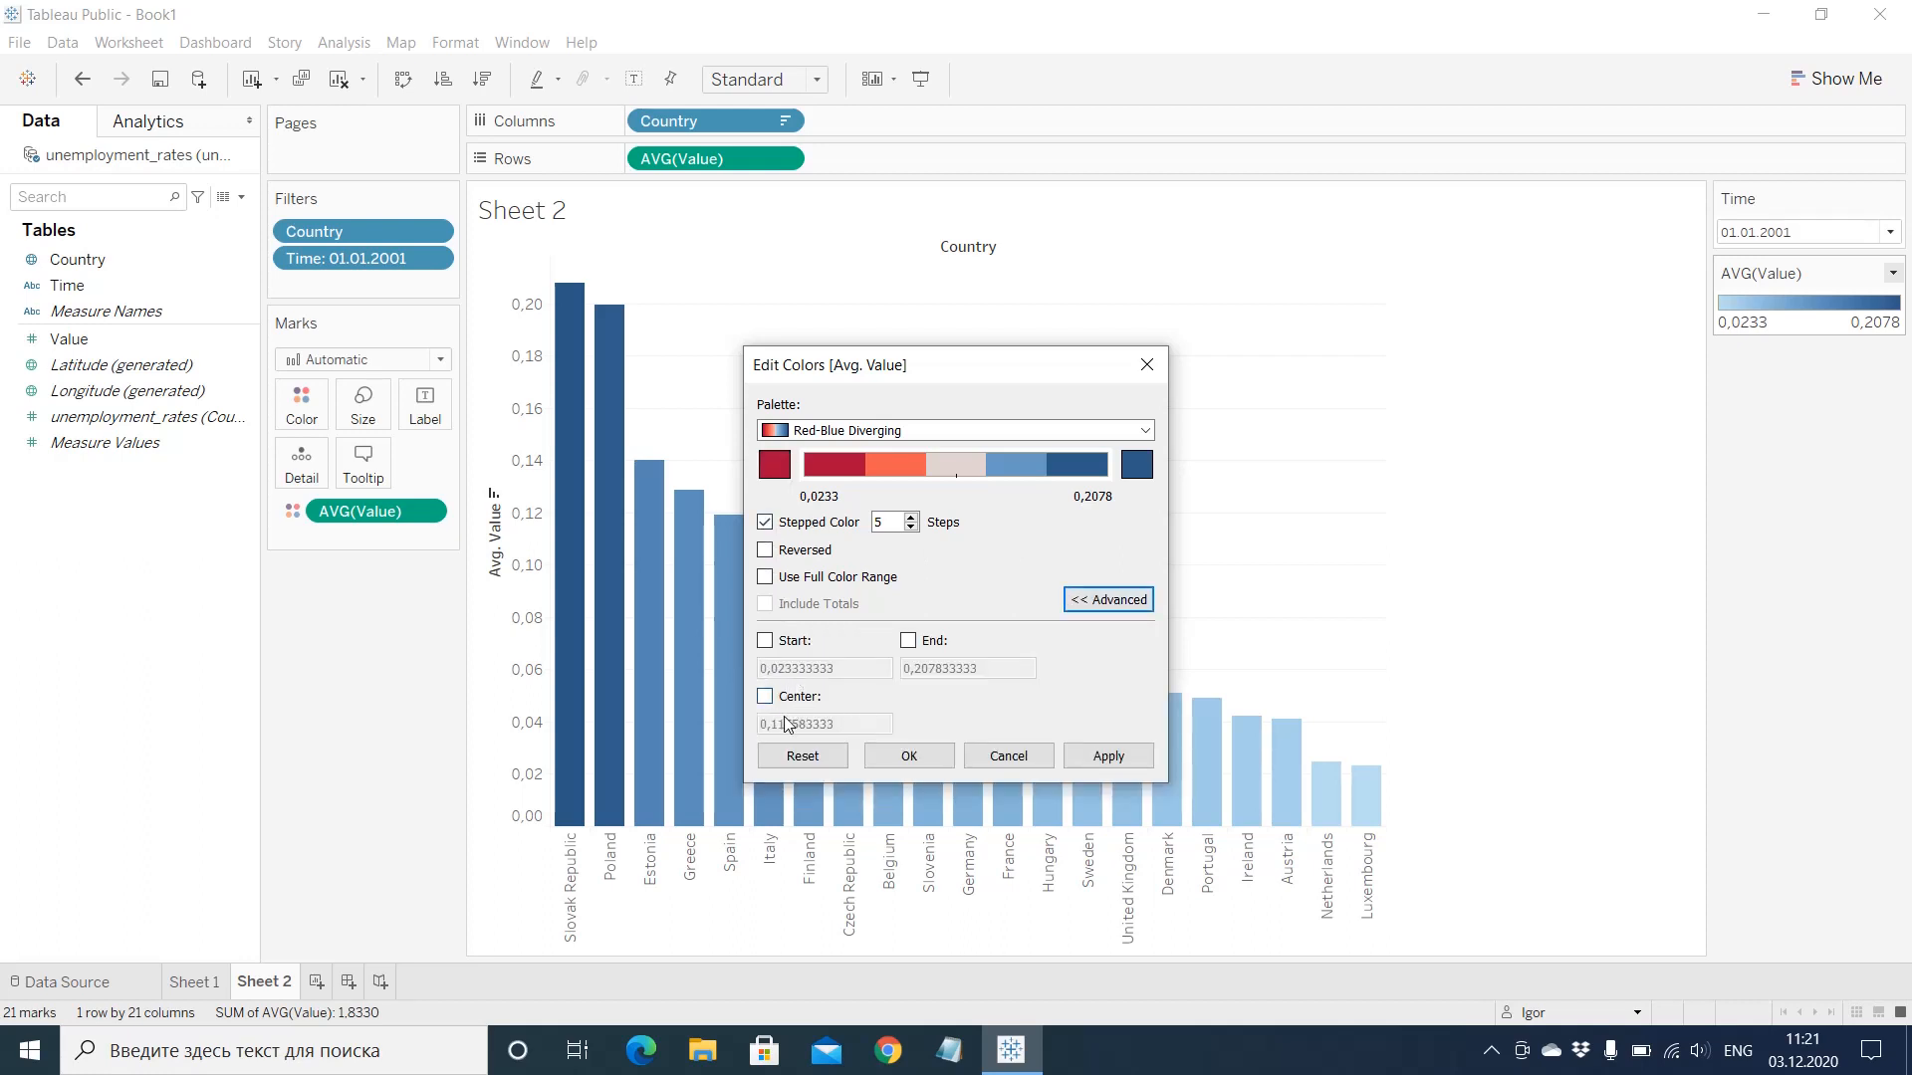
click(765, 696)
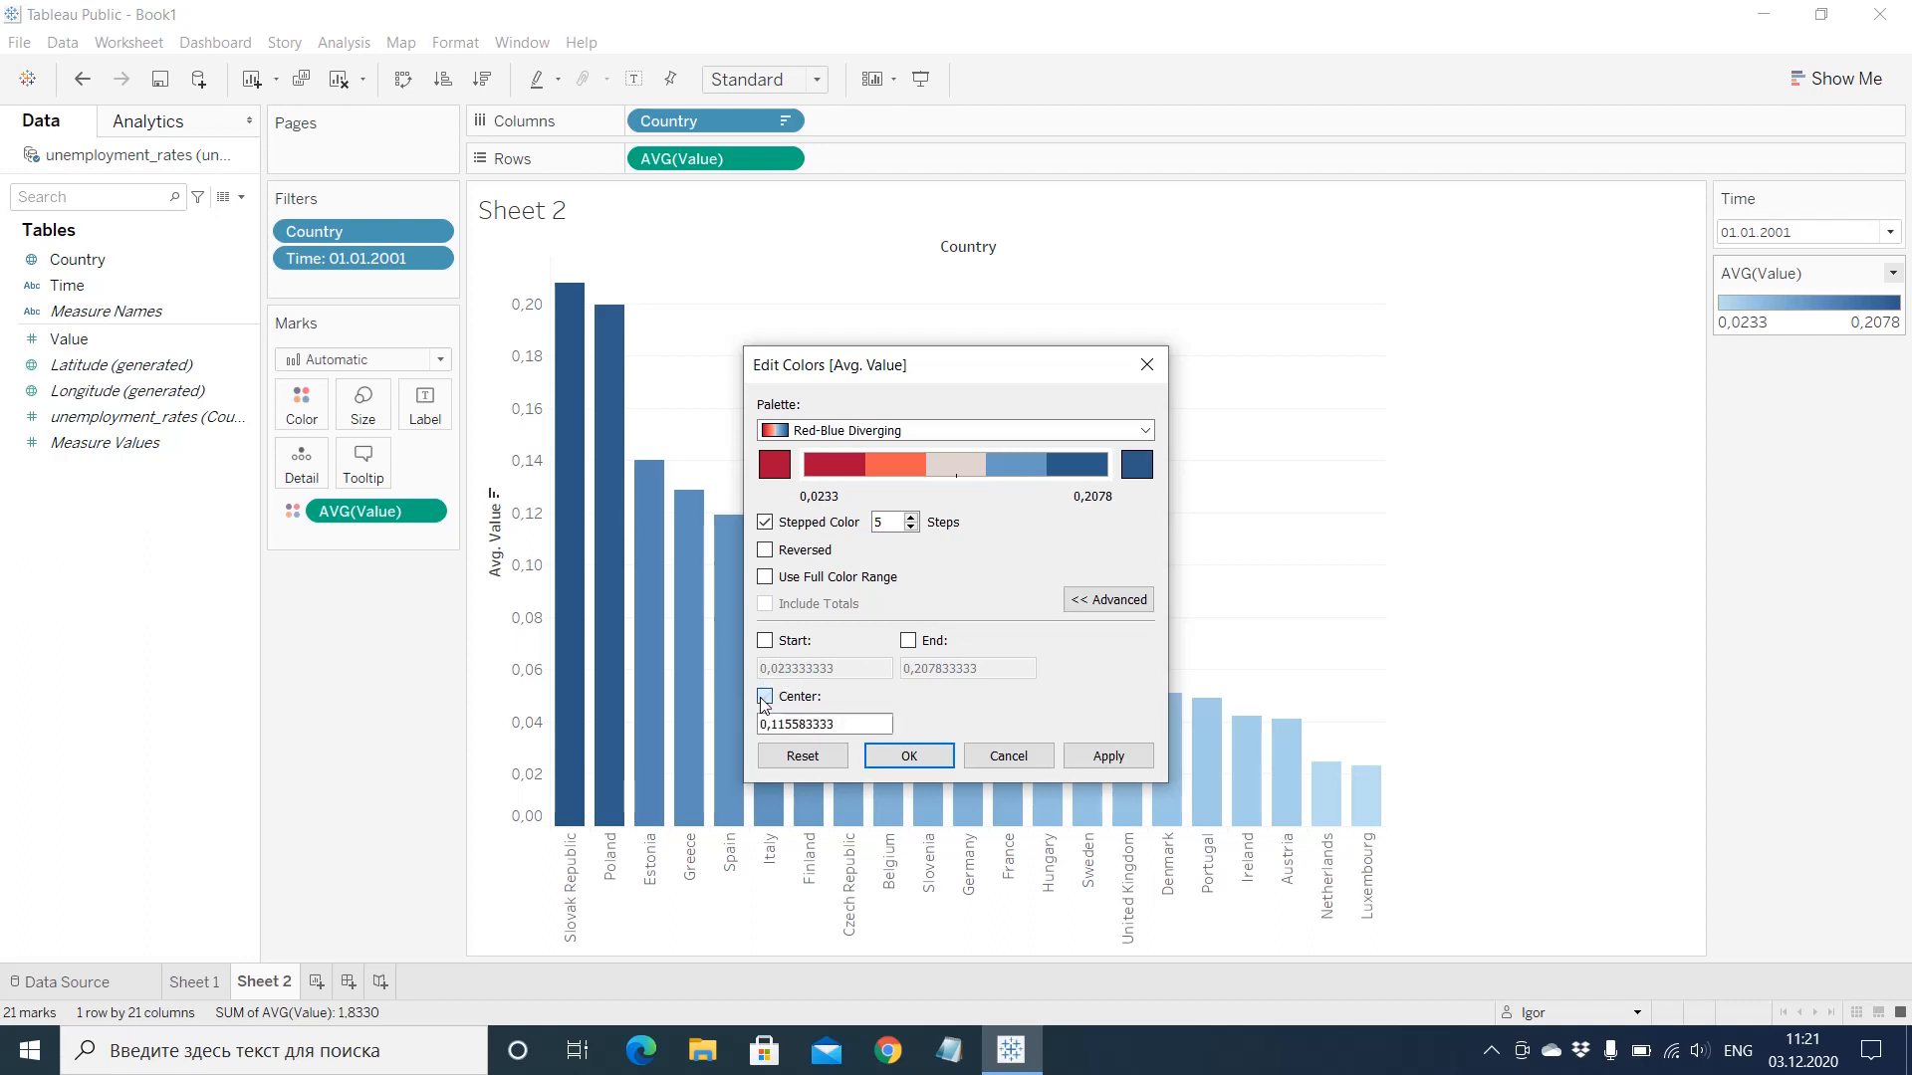
drag(773, 726, 869, 726)
text(5)
click(773, 482)
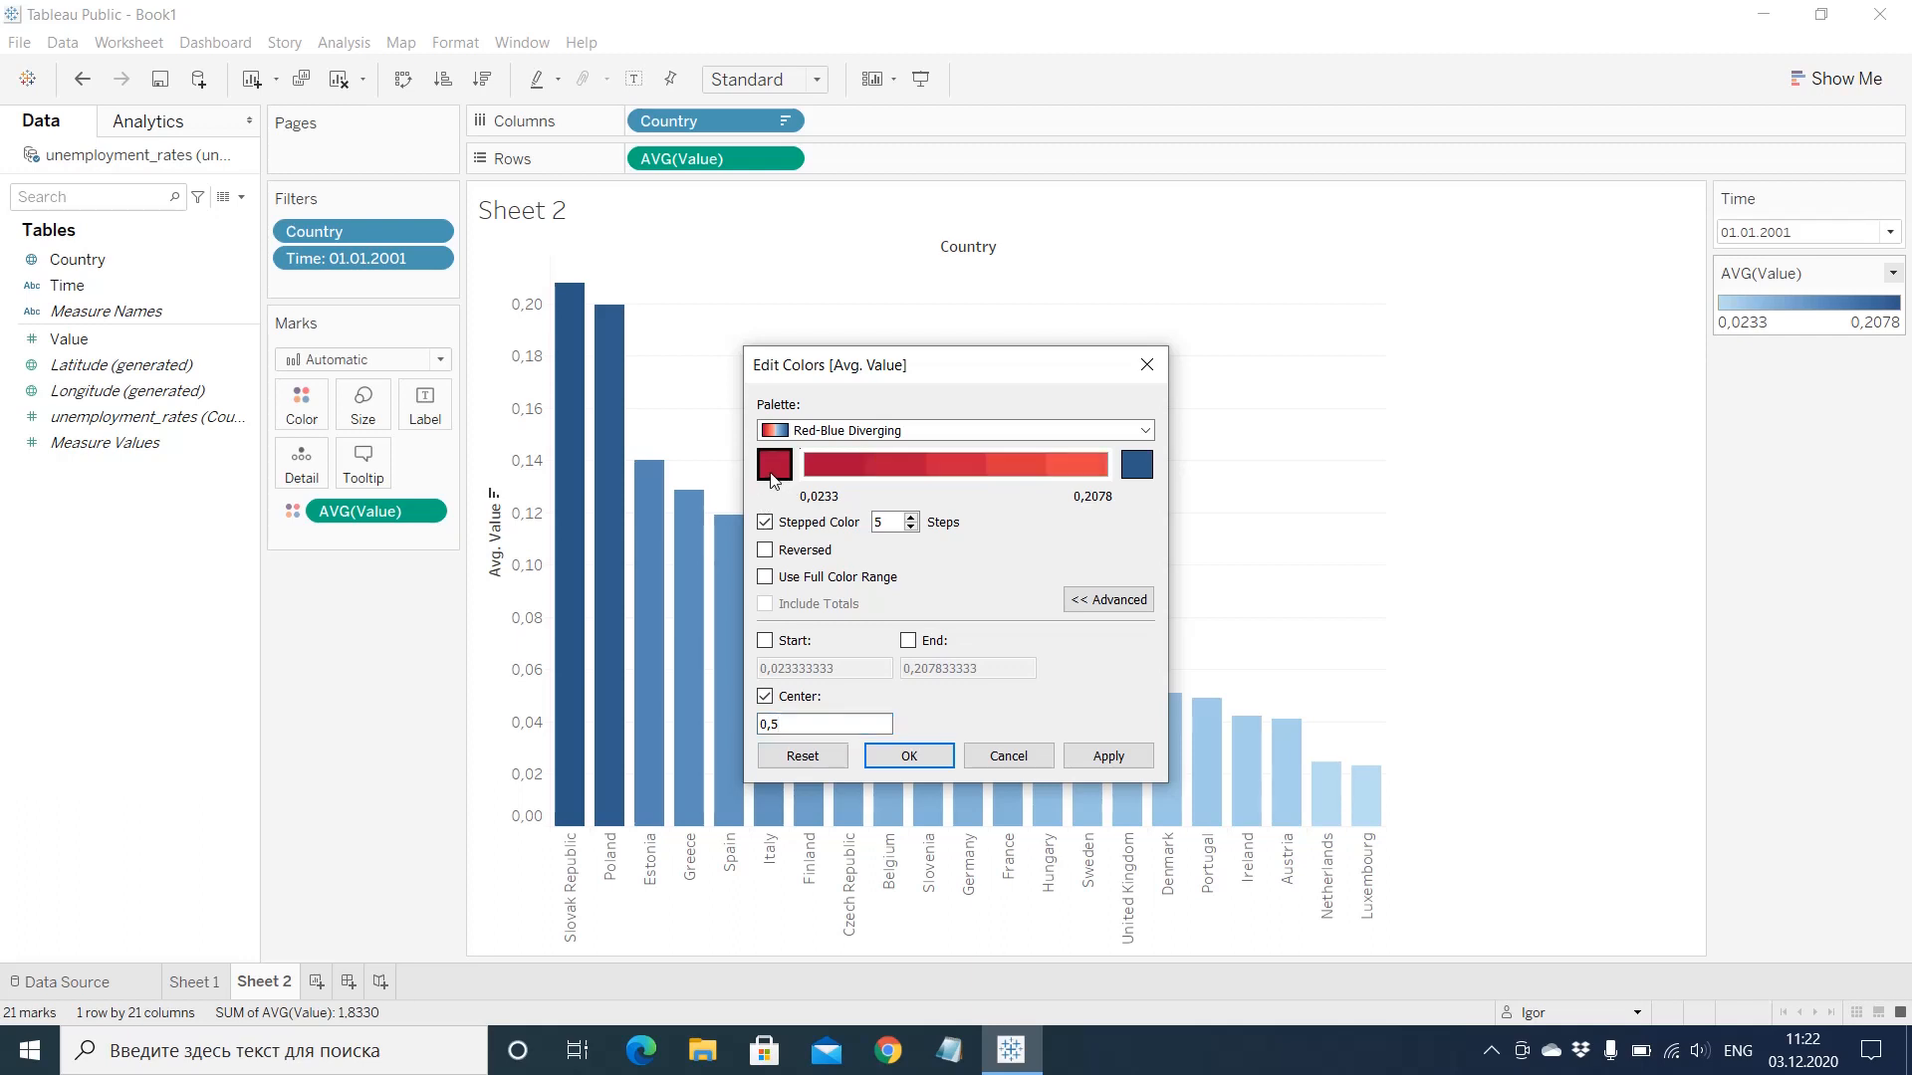
click(746, 419)
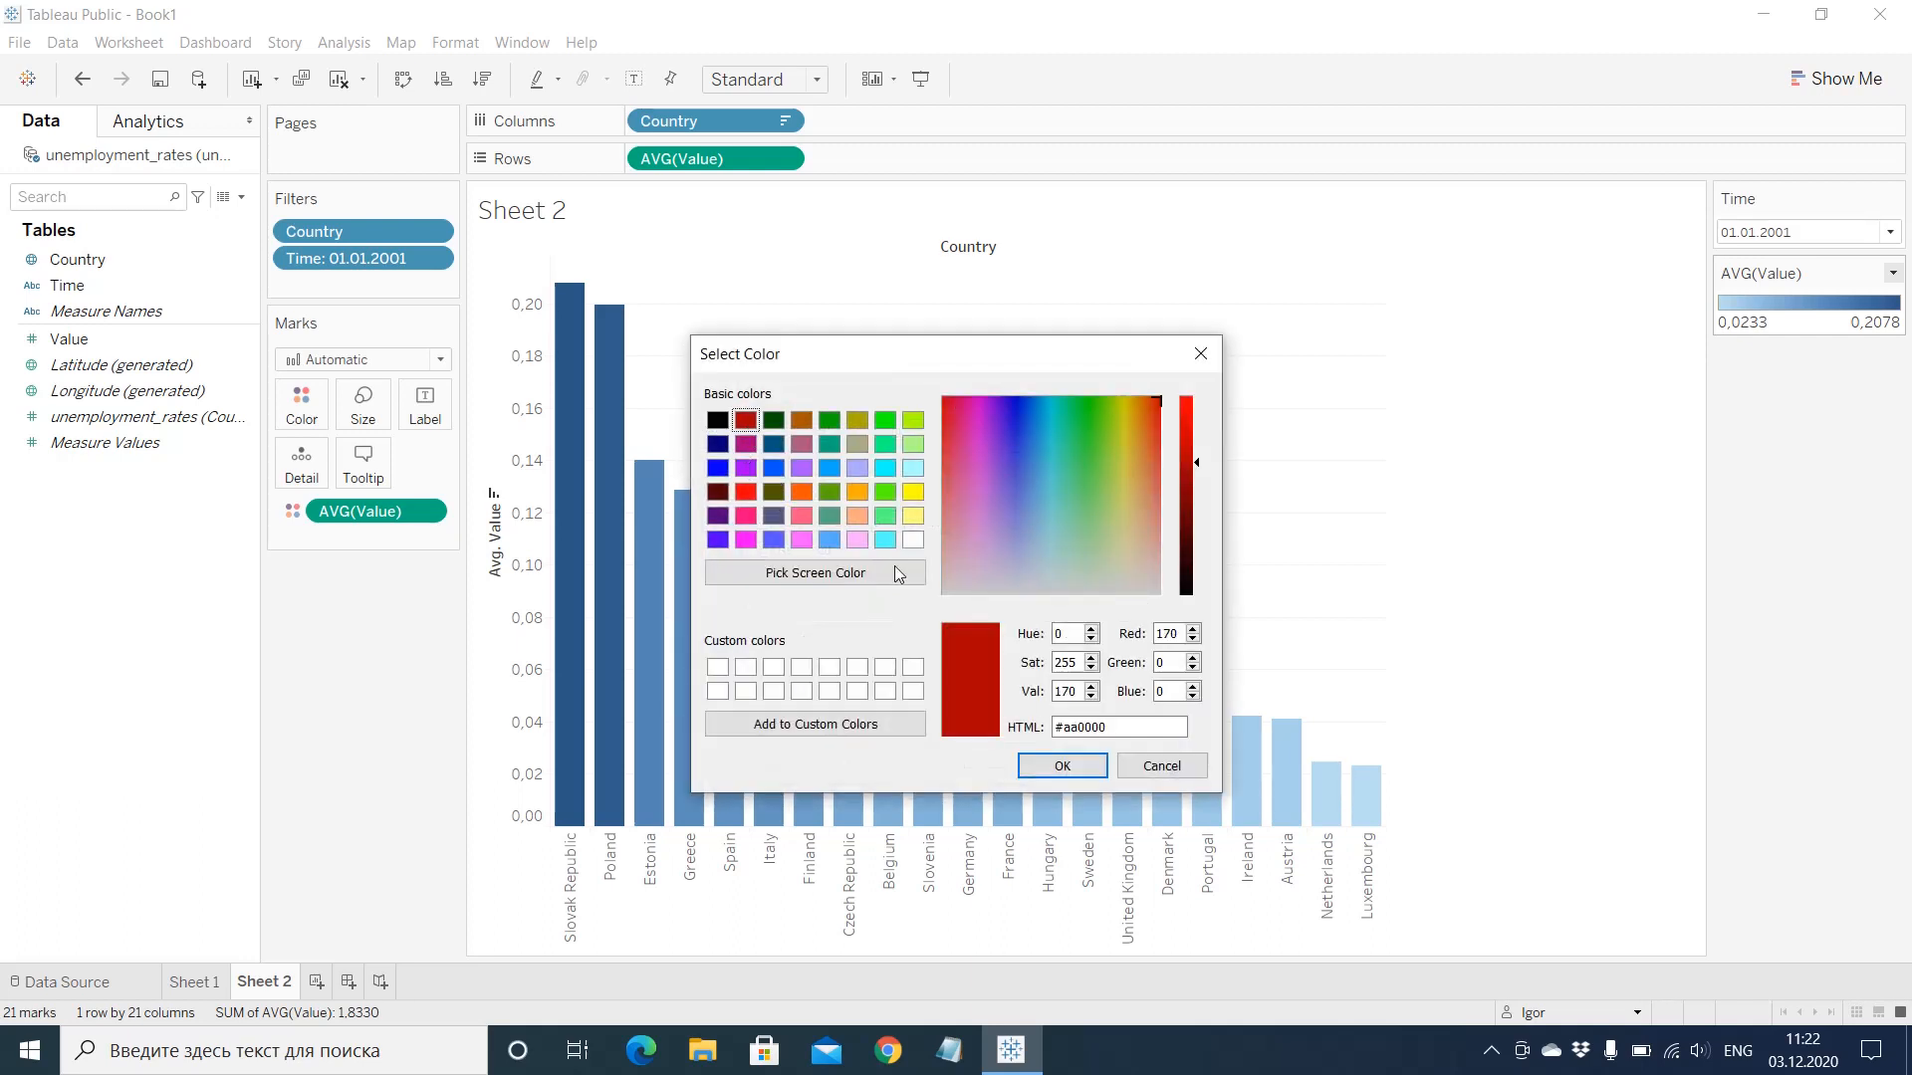
click(1061, 765)
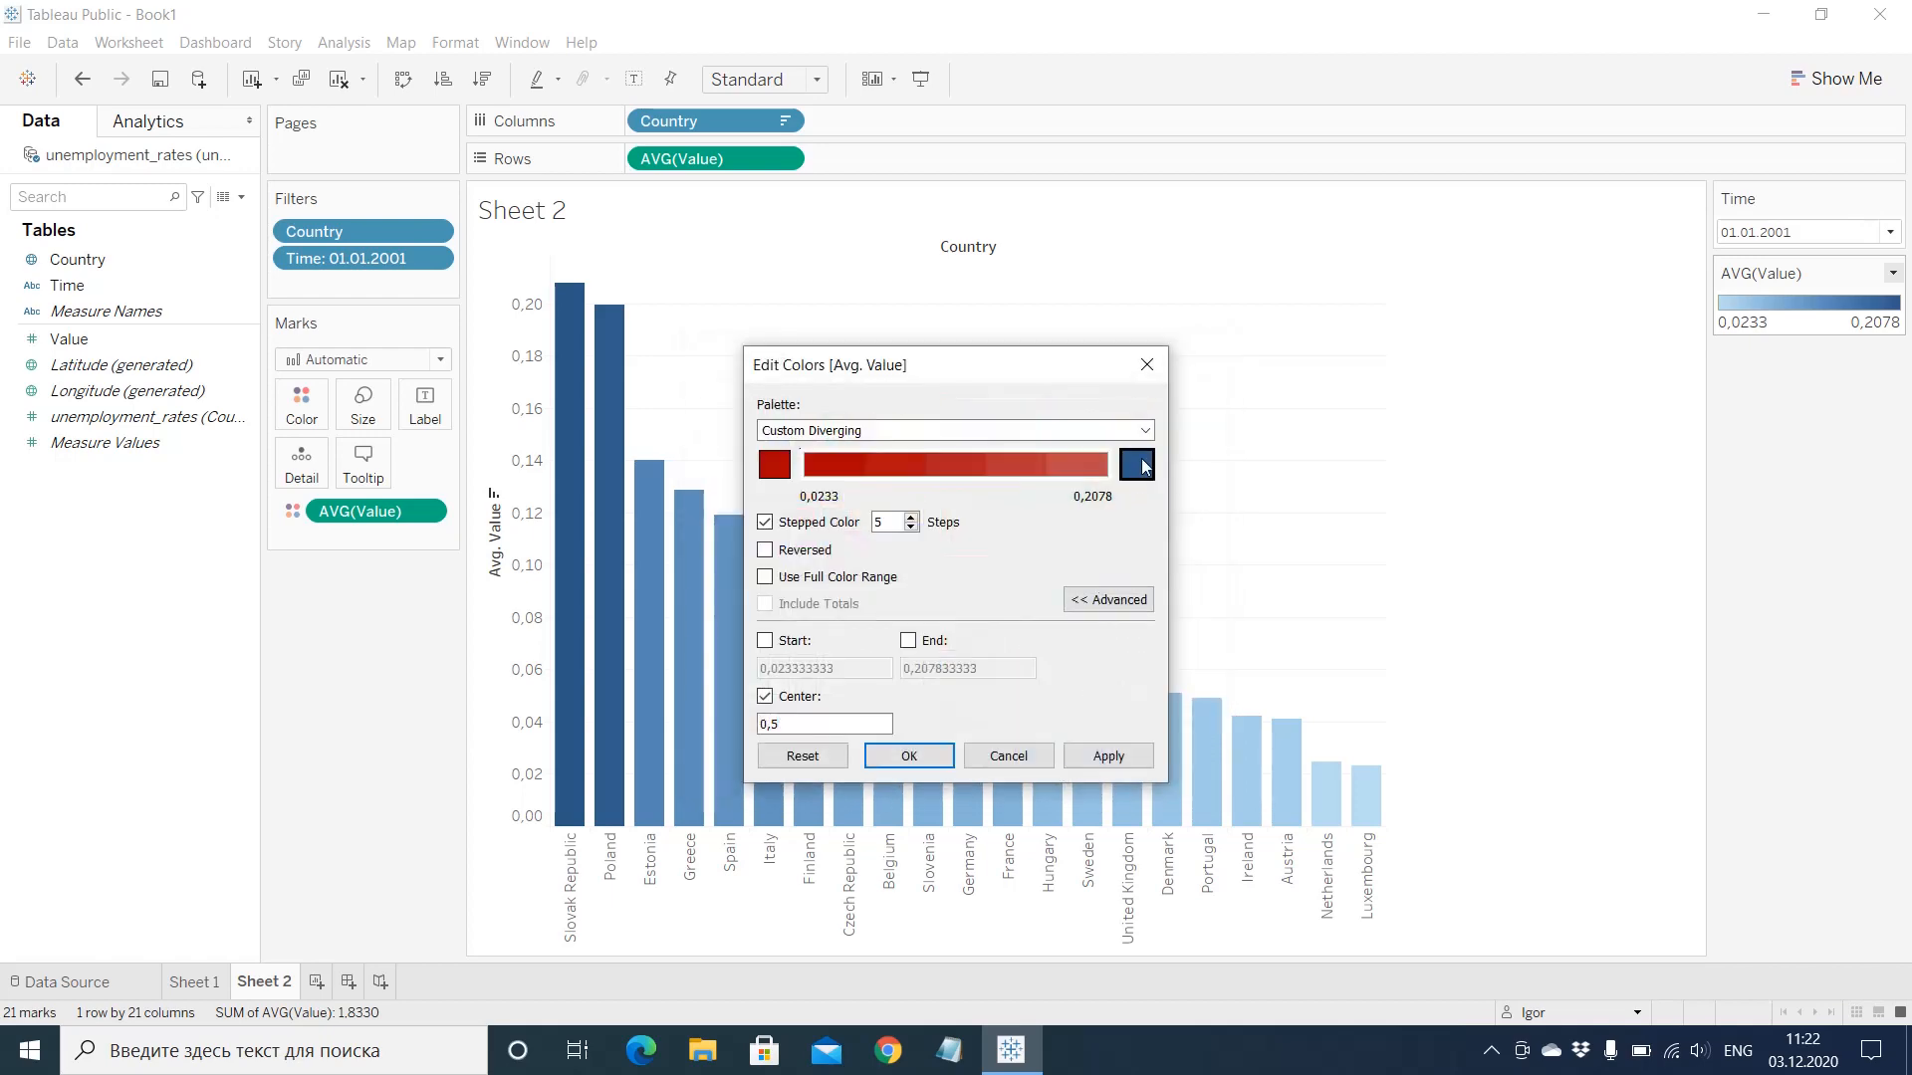
click(1136, 464)
click(717, 444)
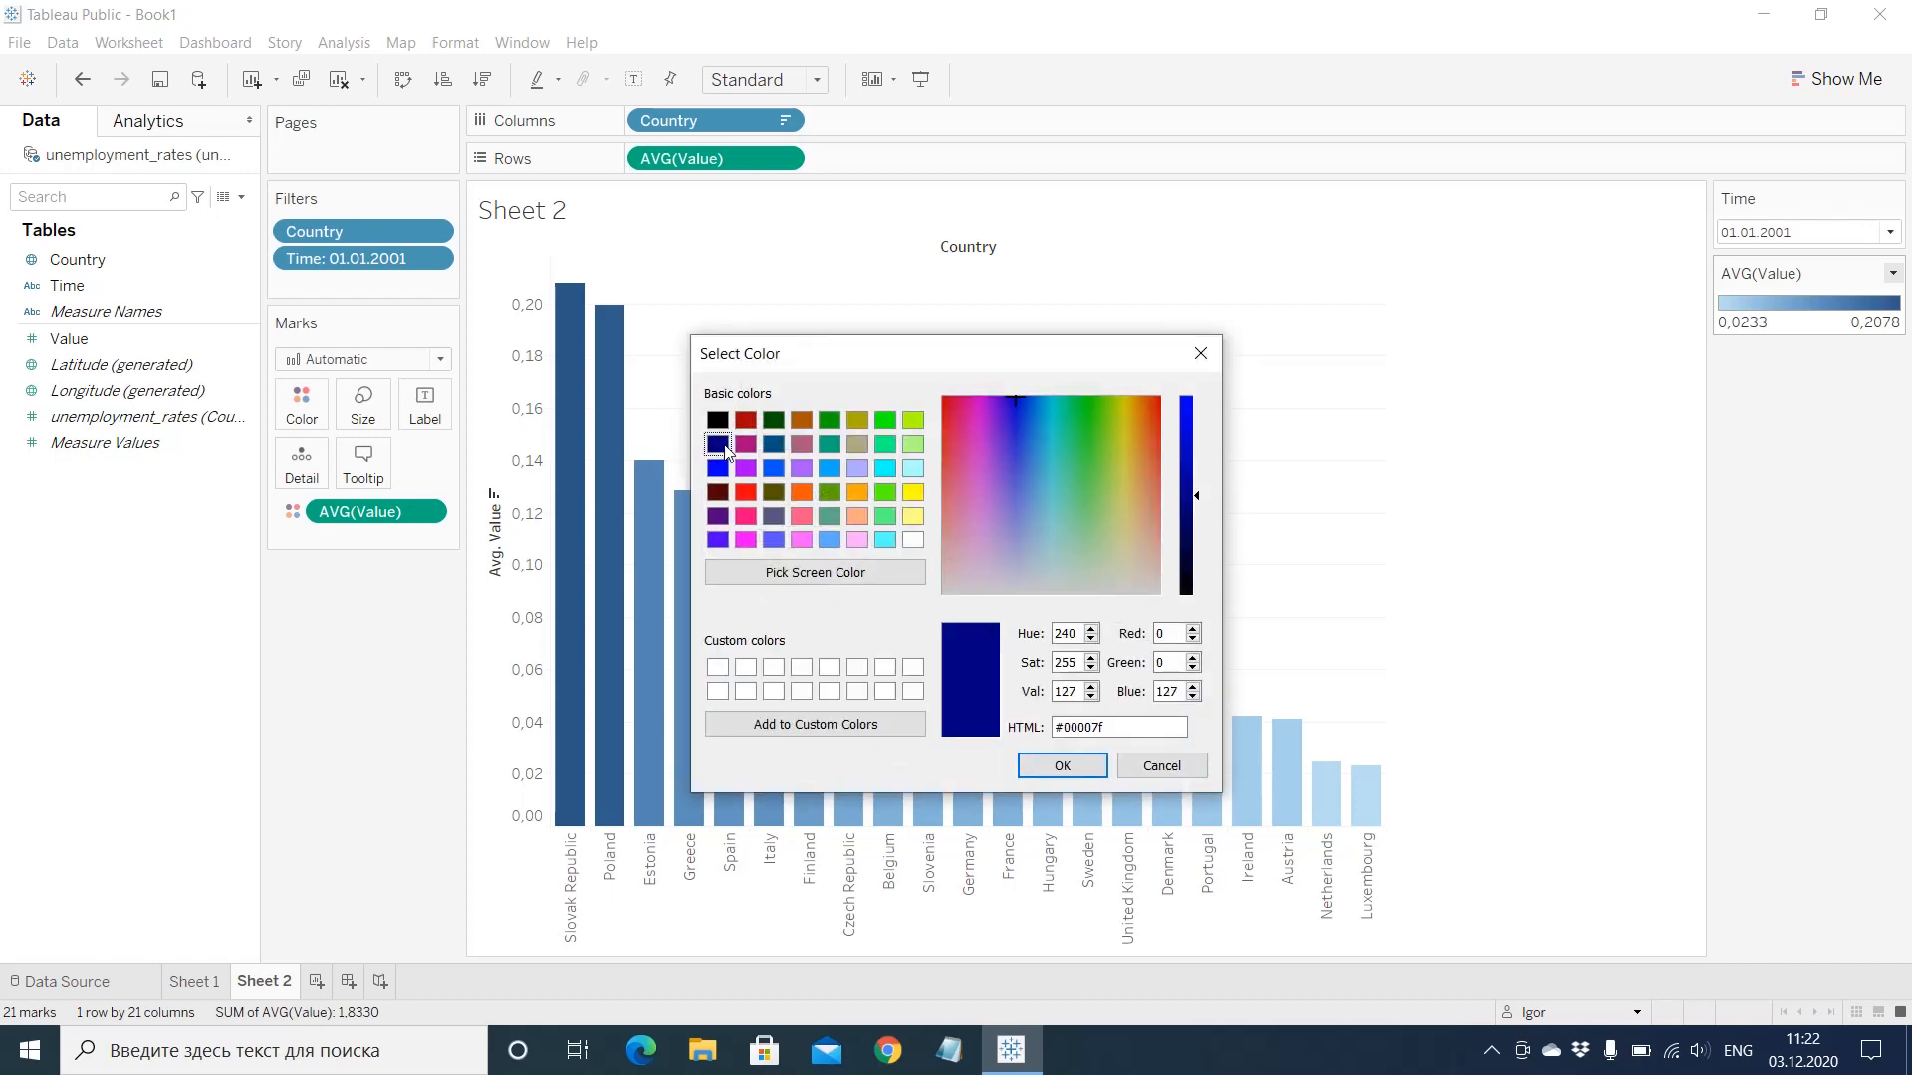
click(1054, 767)
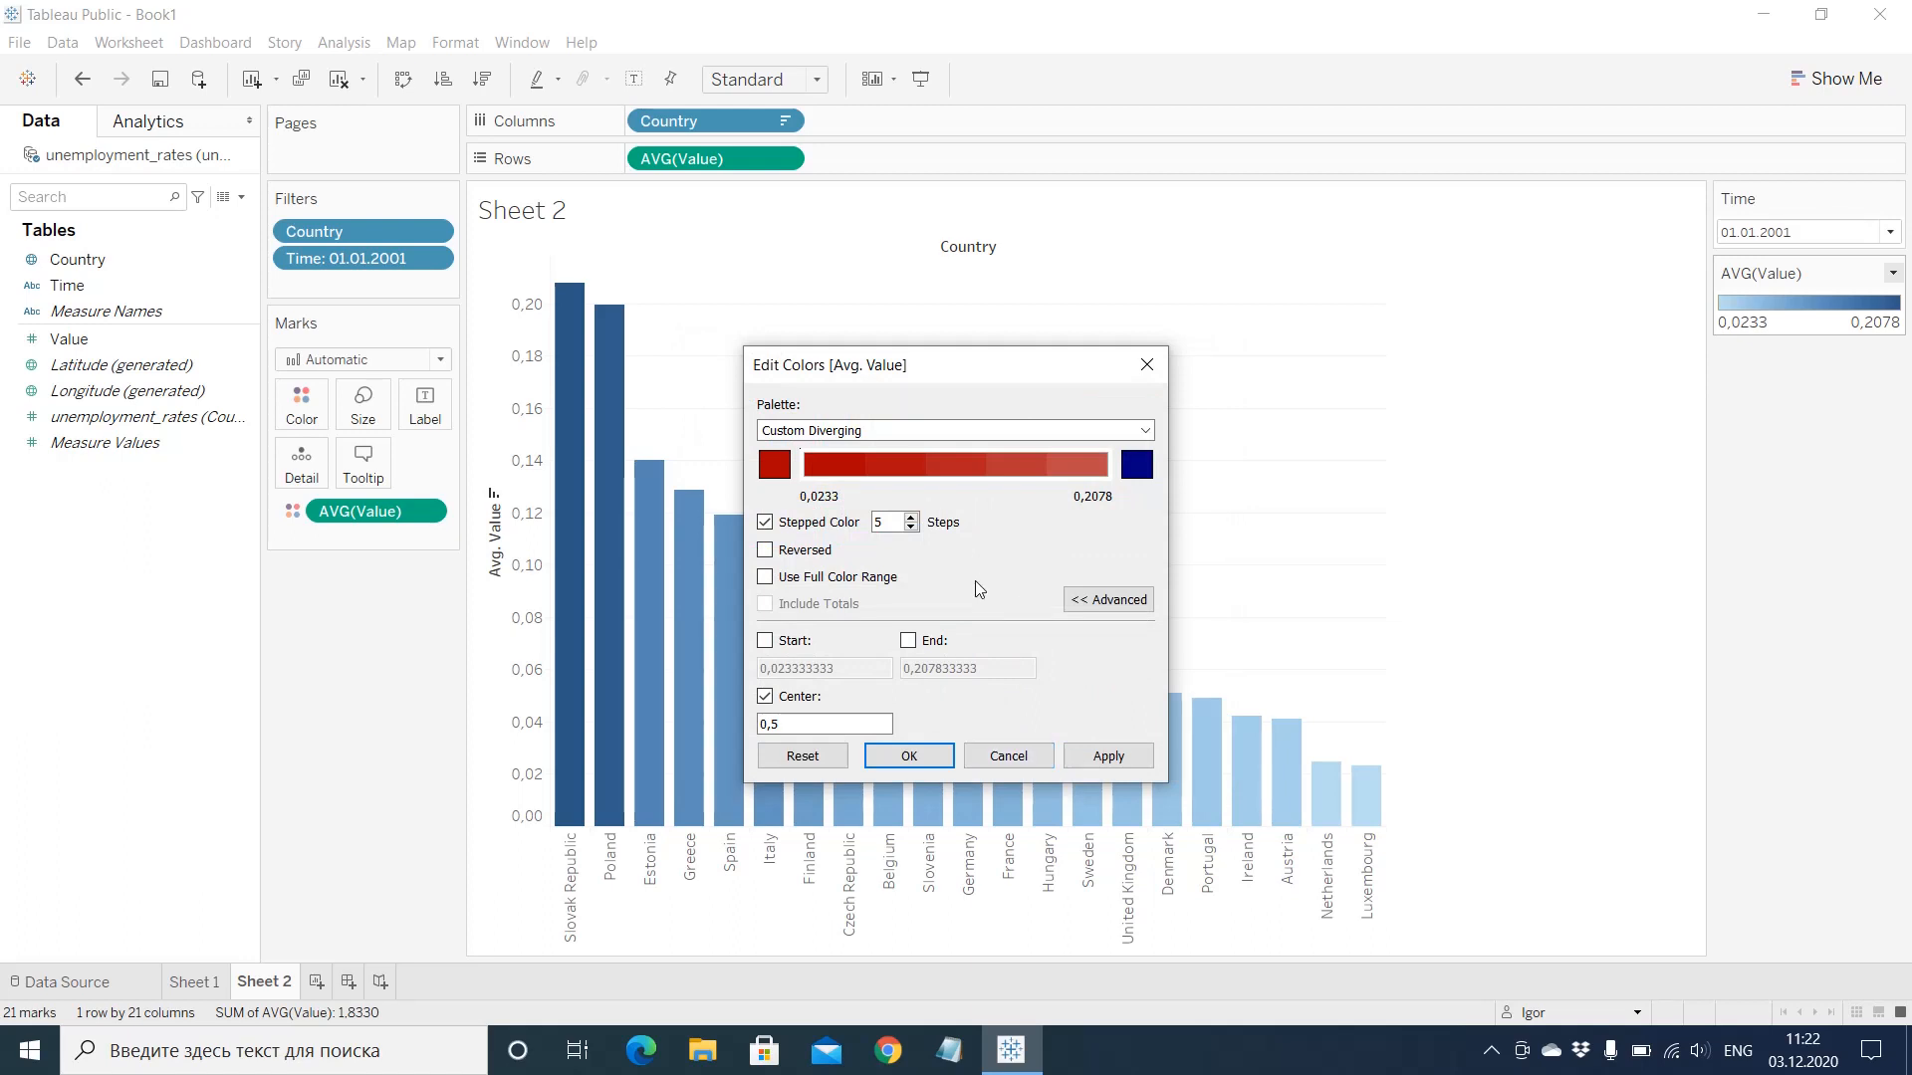
click(765, 579)
click(765, 579)
click(765, 523)
click(766, 523)
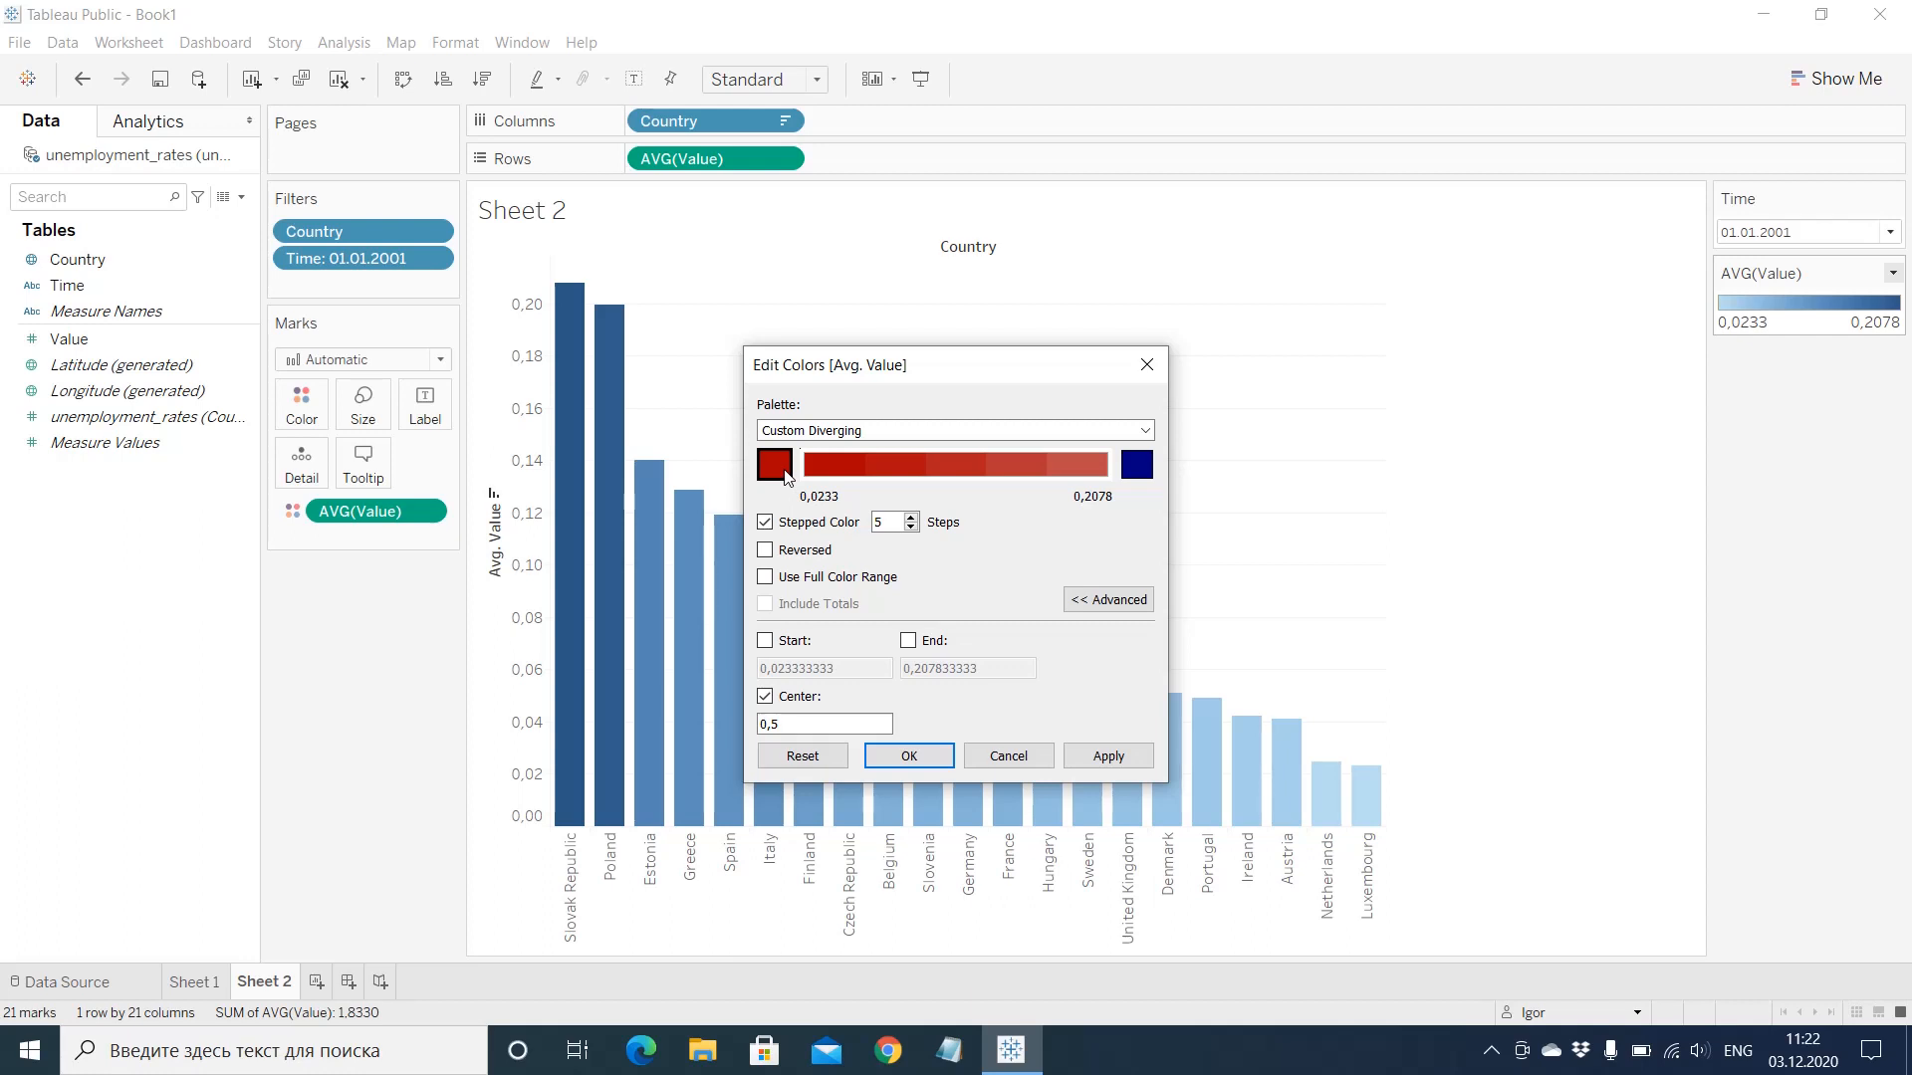
click(828, 432)
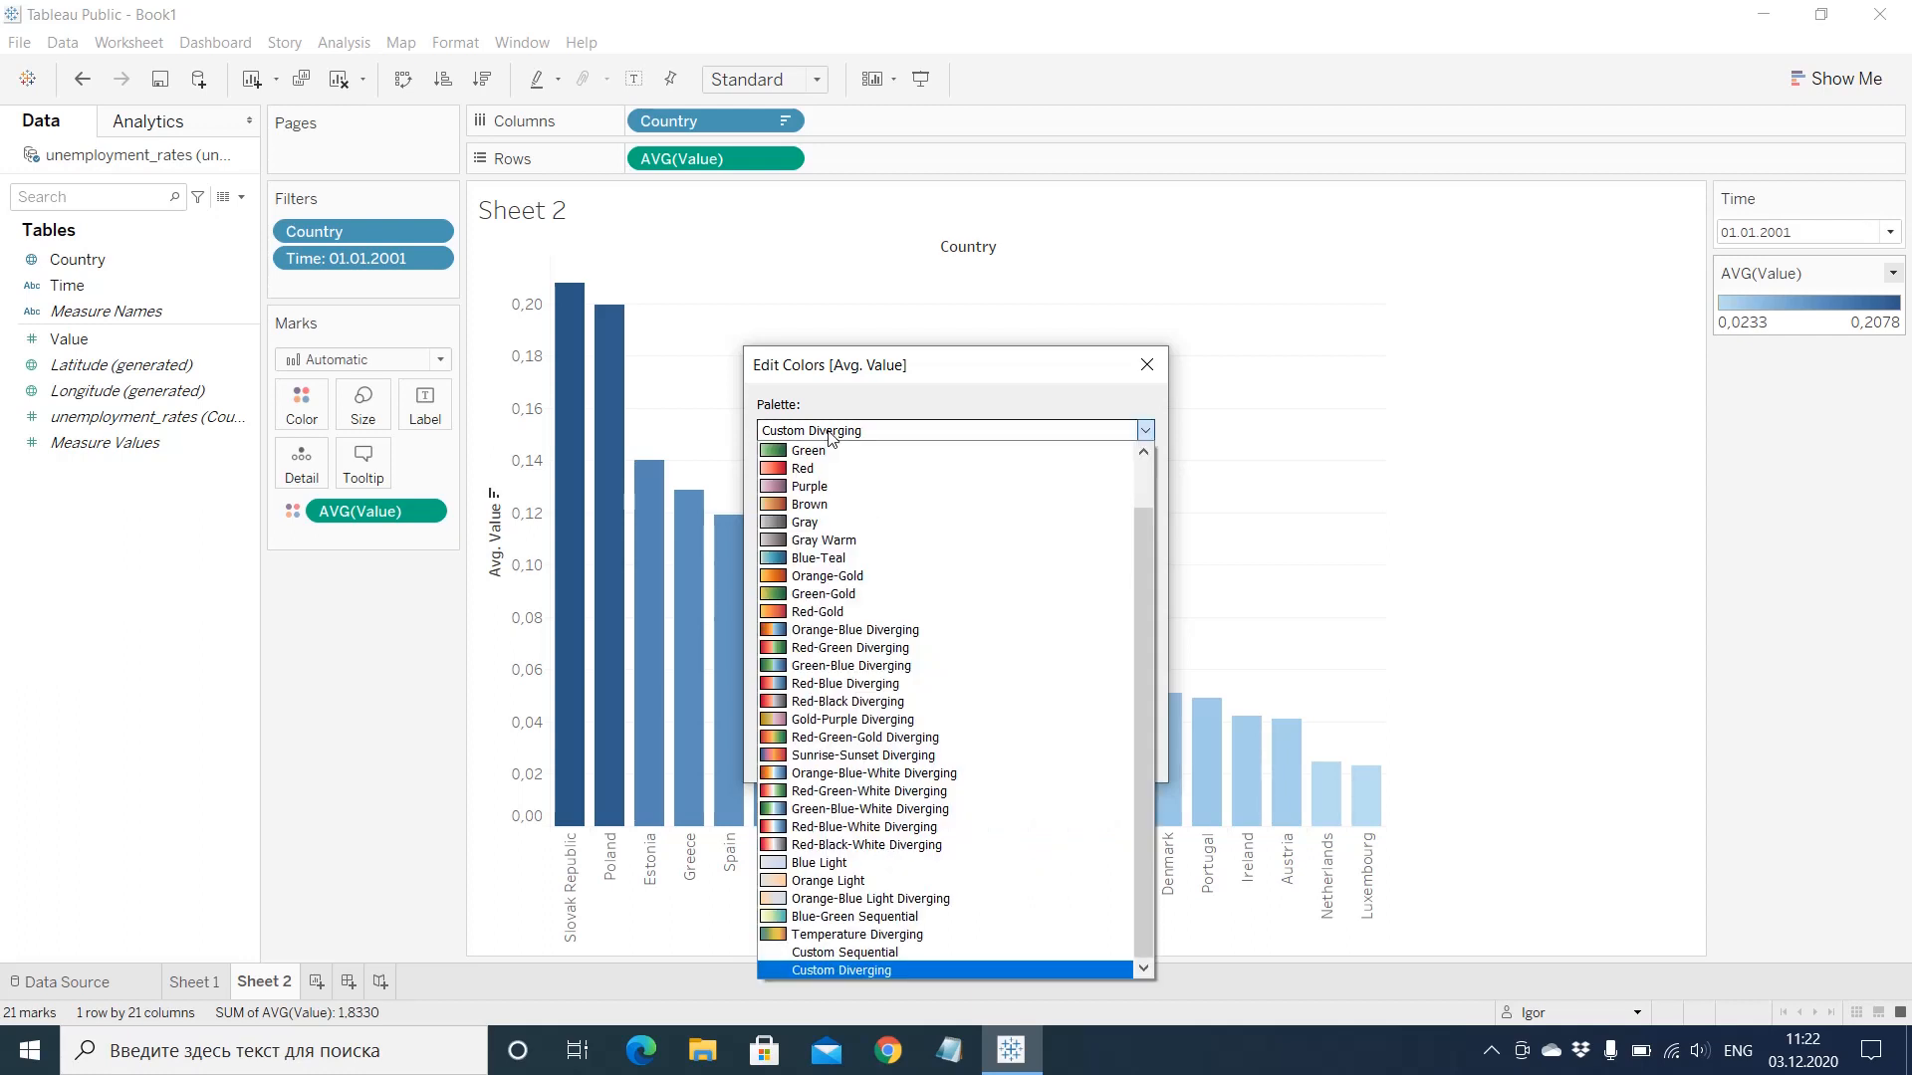
click(830, 432)
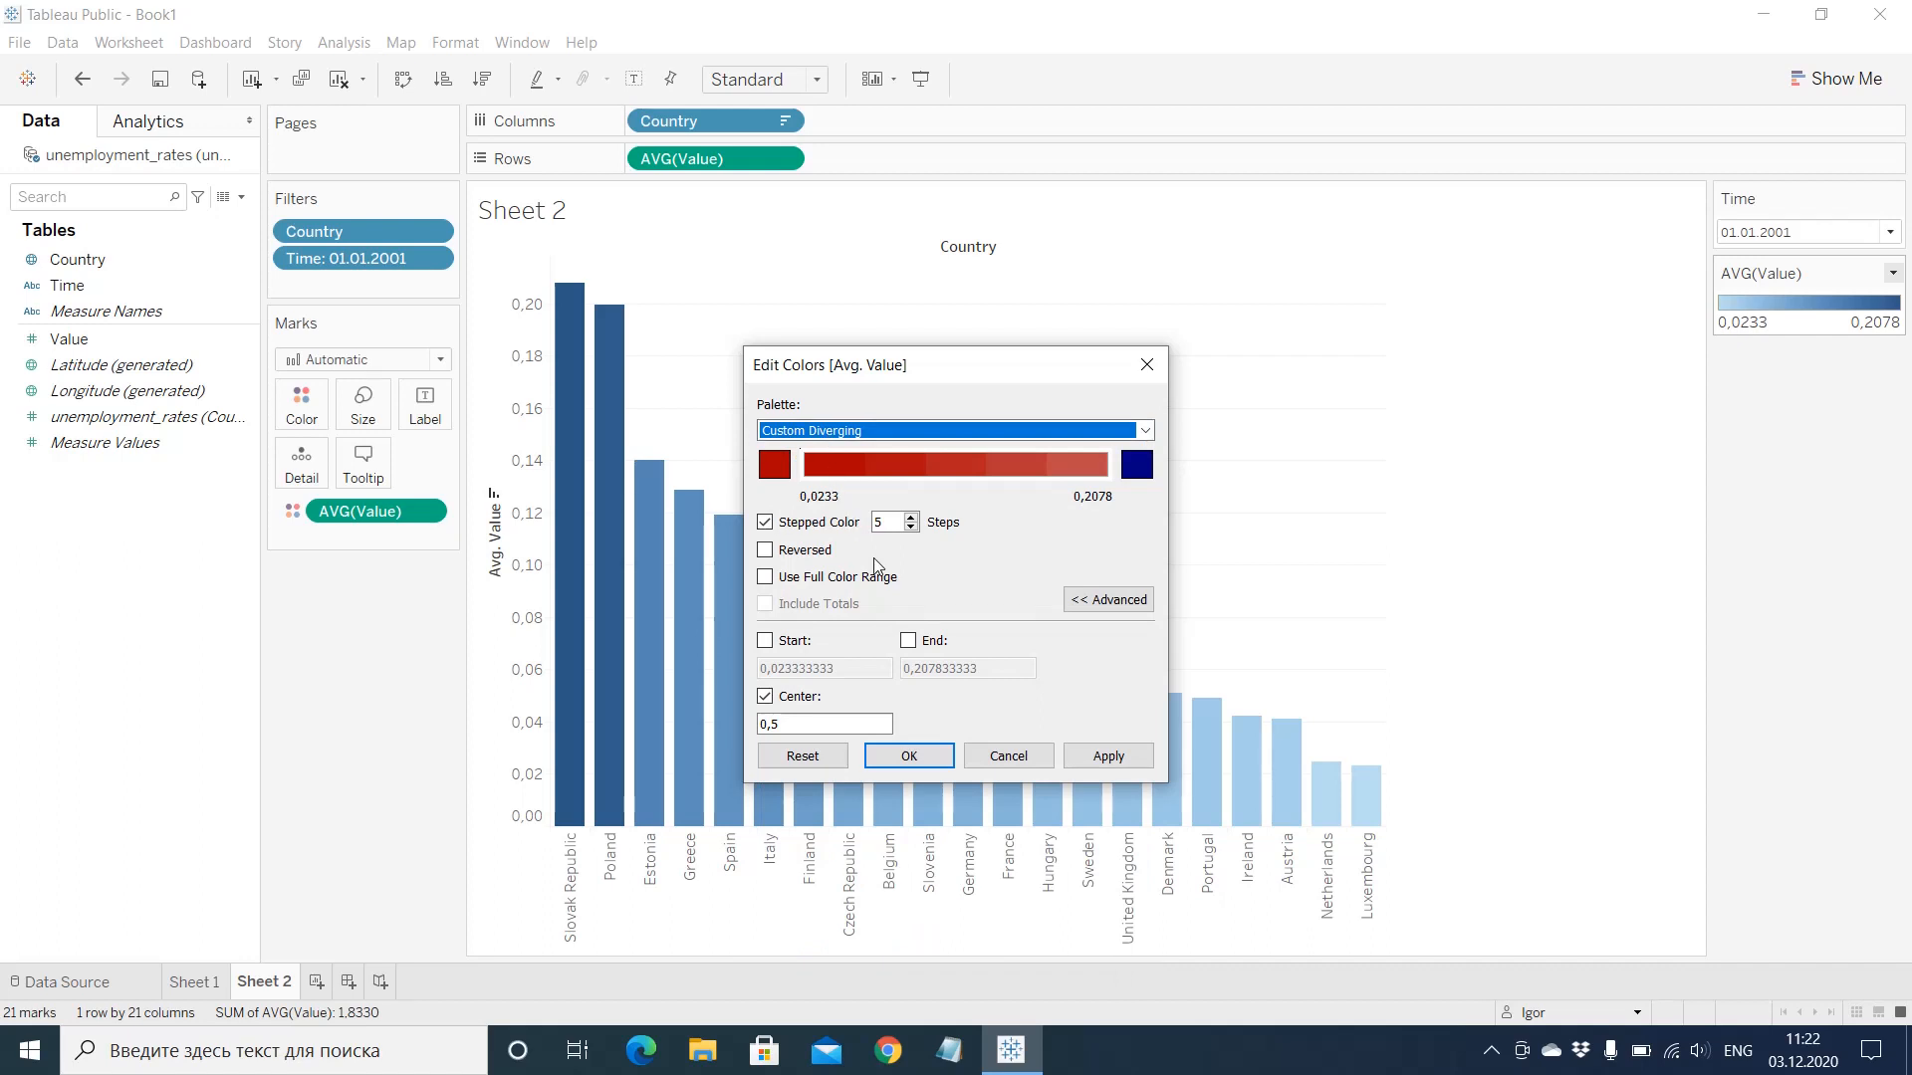
click(1146, 476)
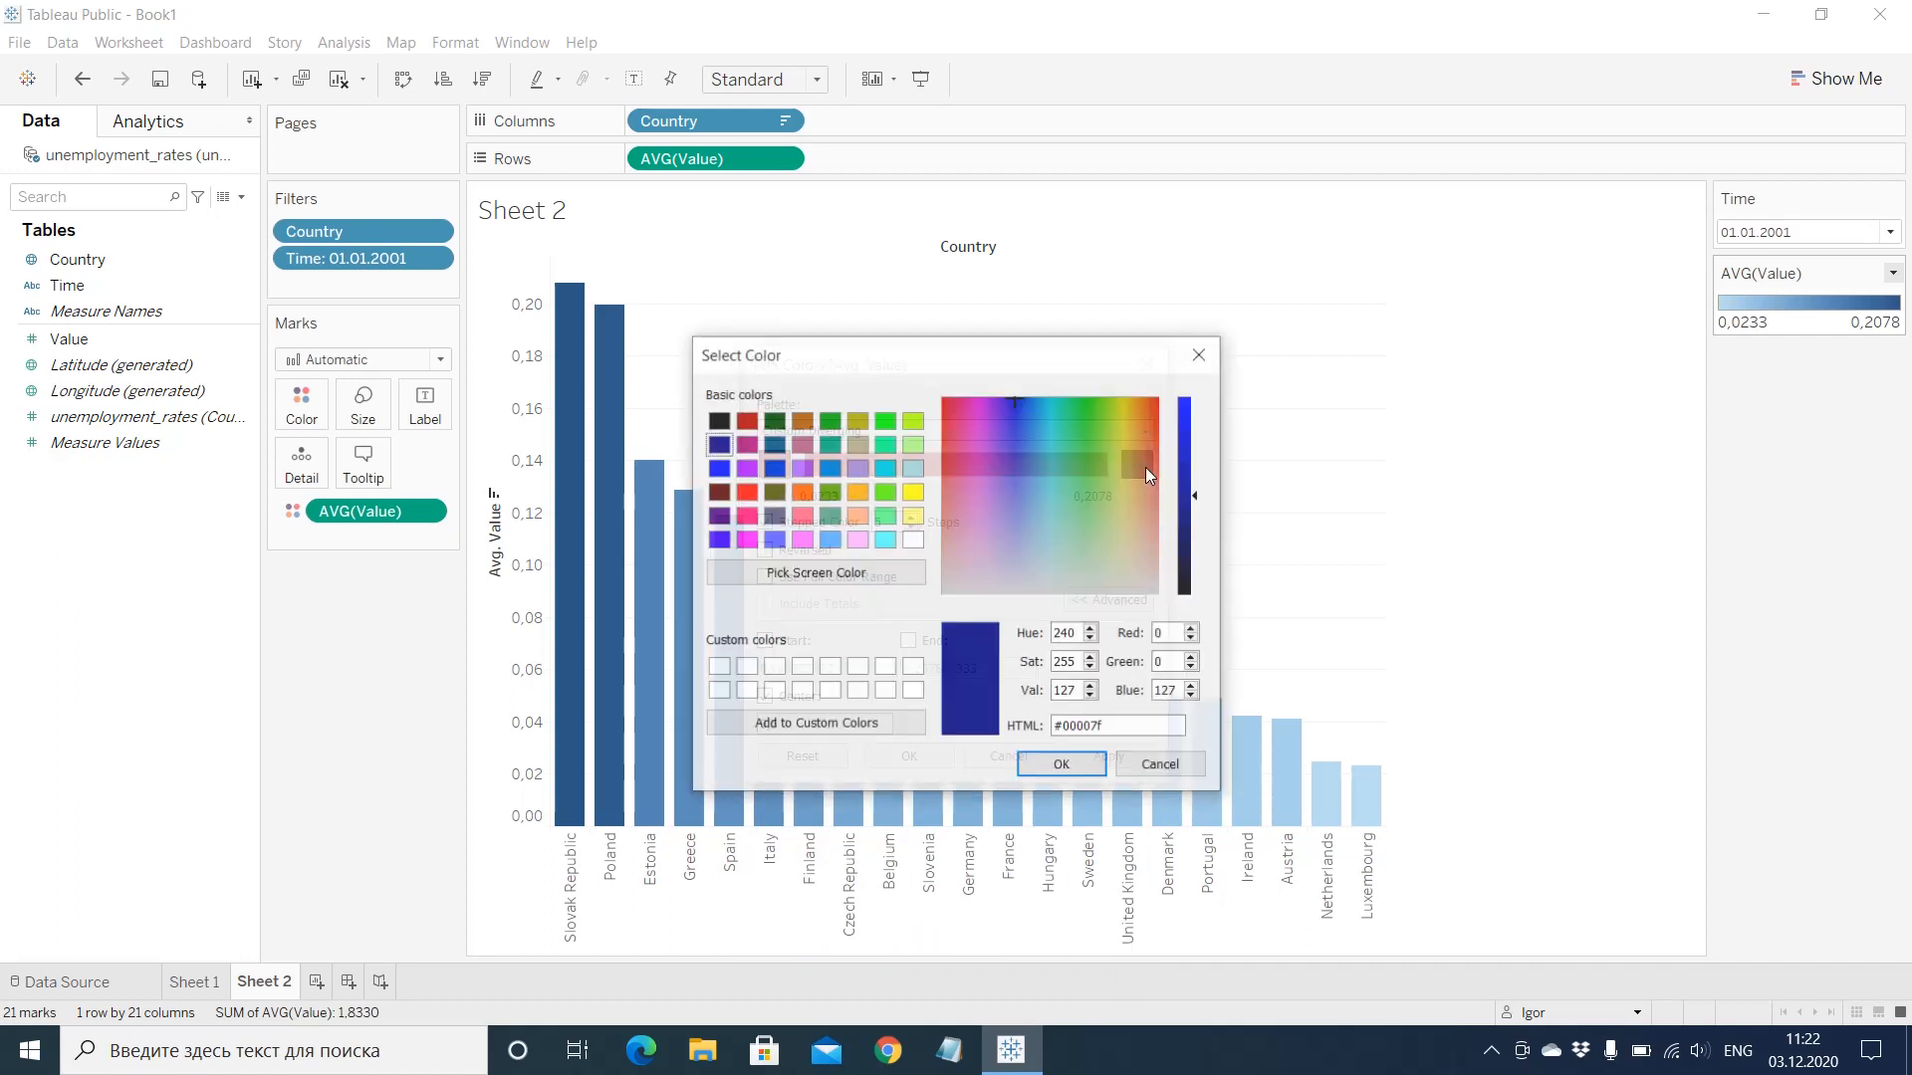
click(1063, 766)
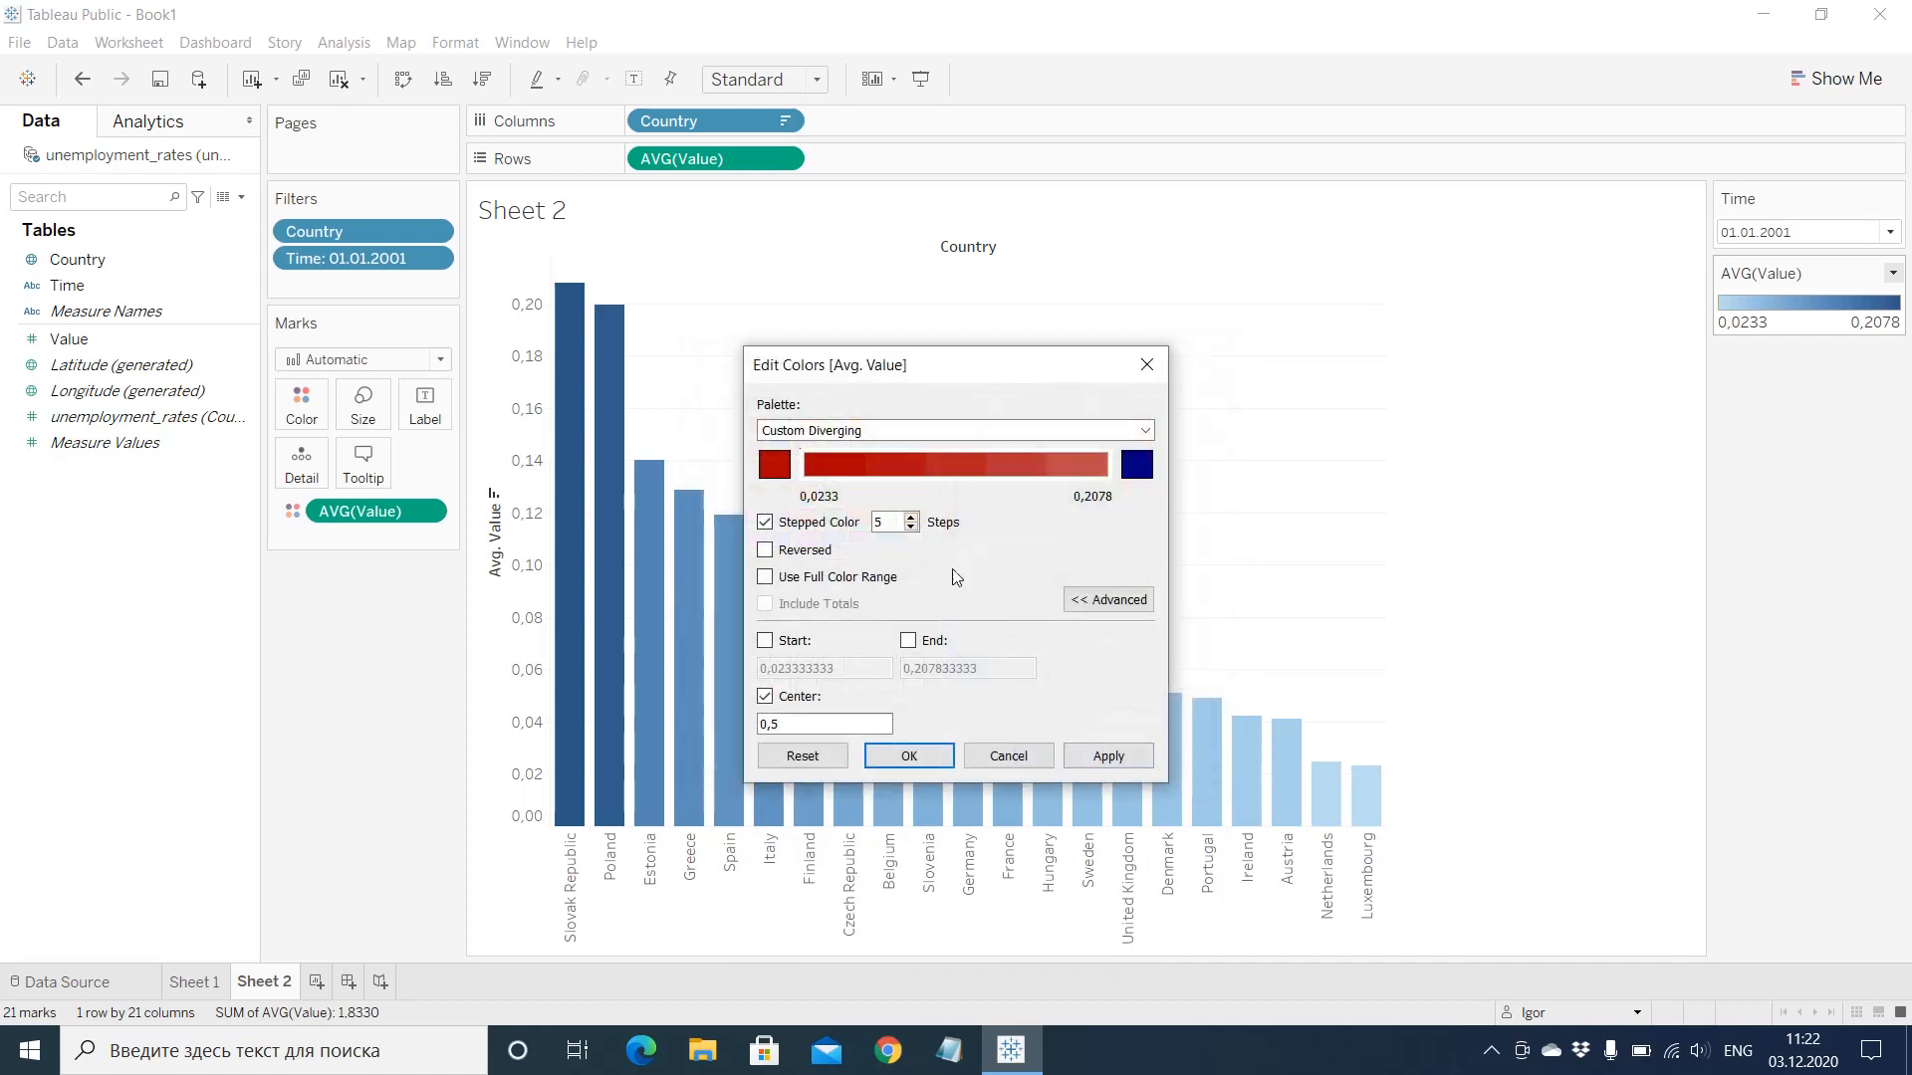
click(878, 432)
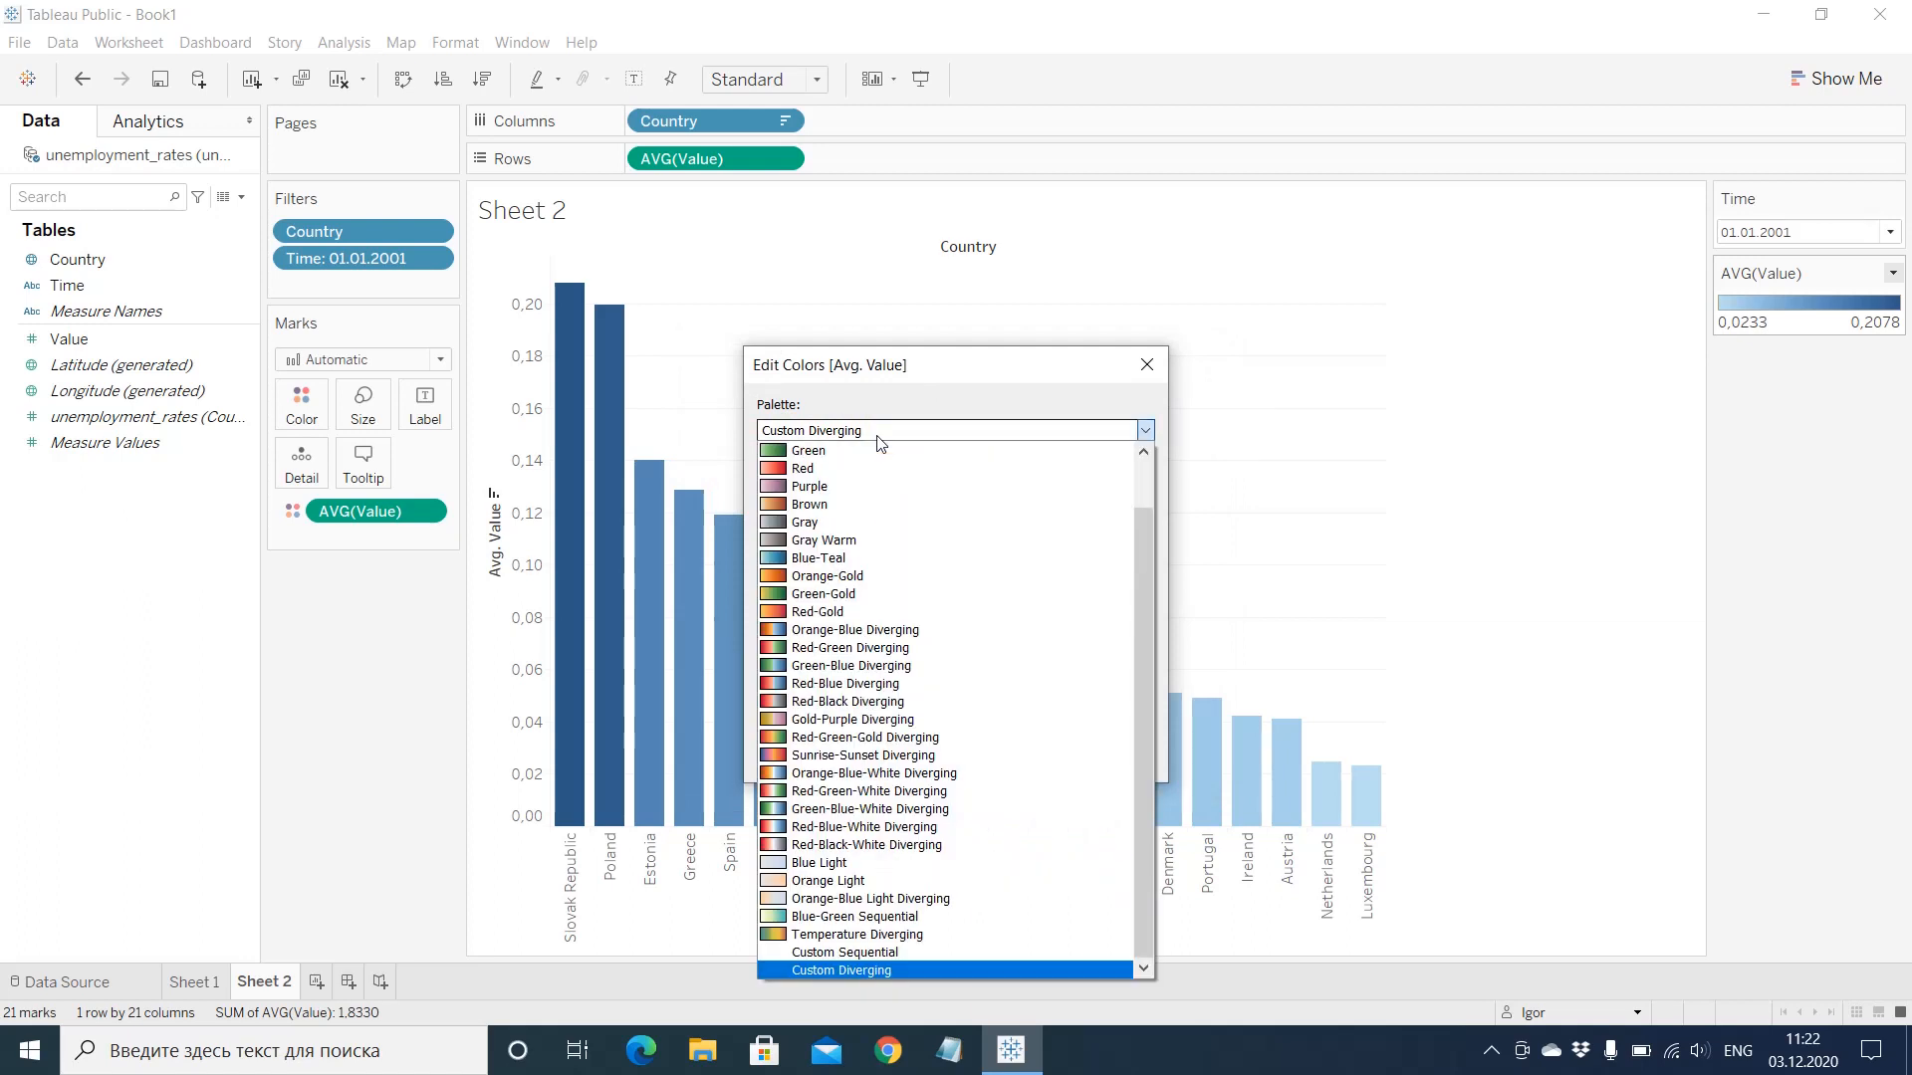
click(893, 685)
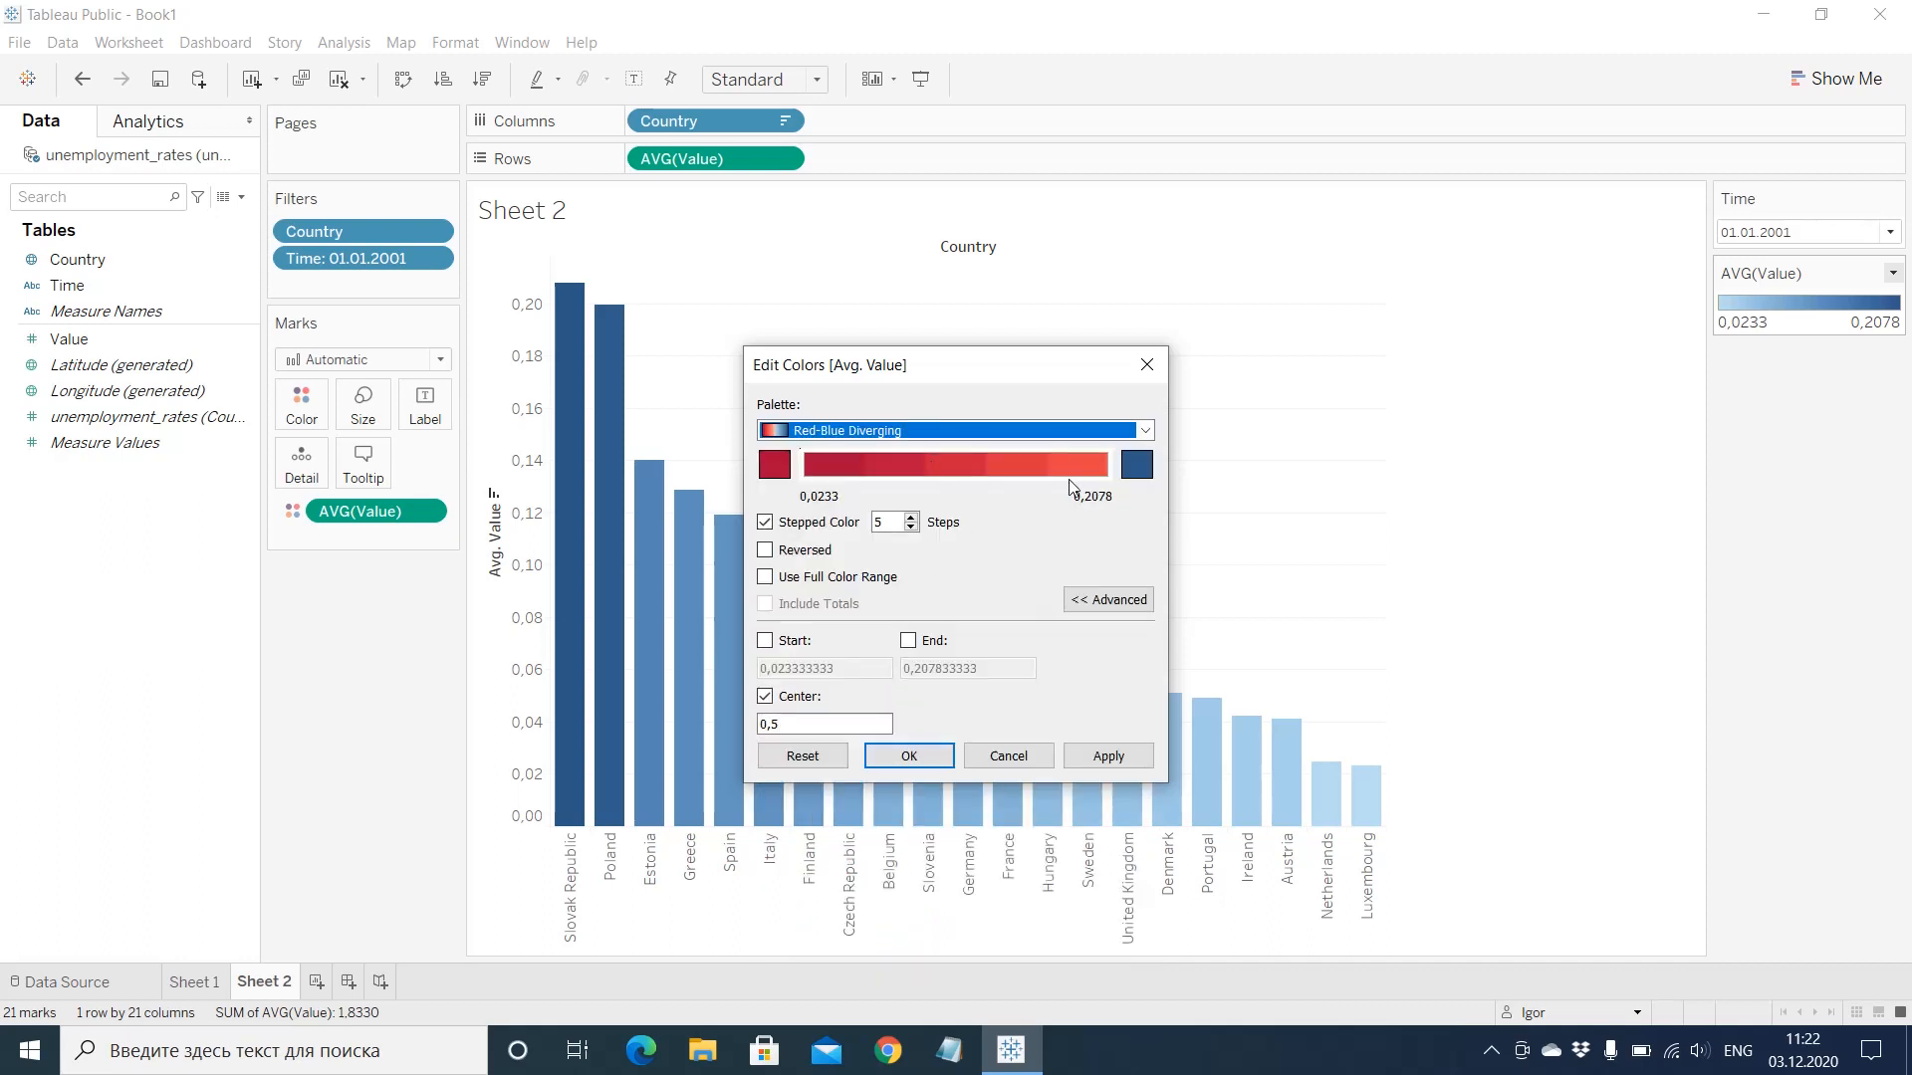
click(765, 524)
click(765, 524)
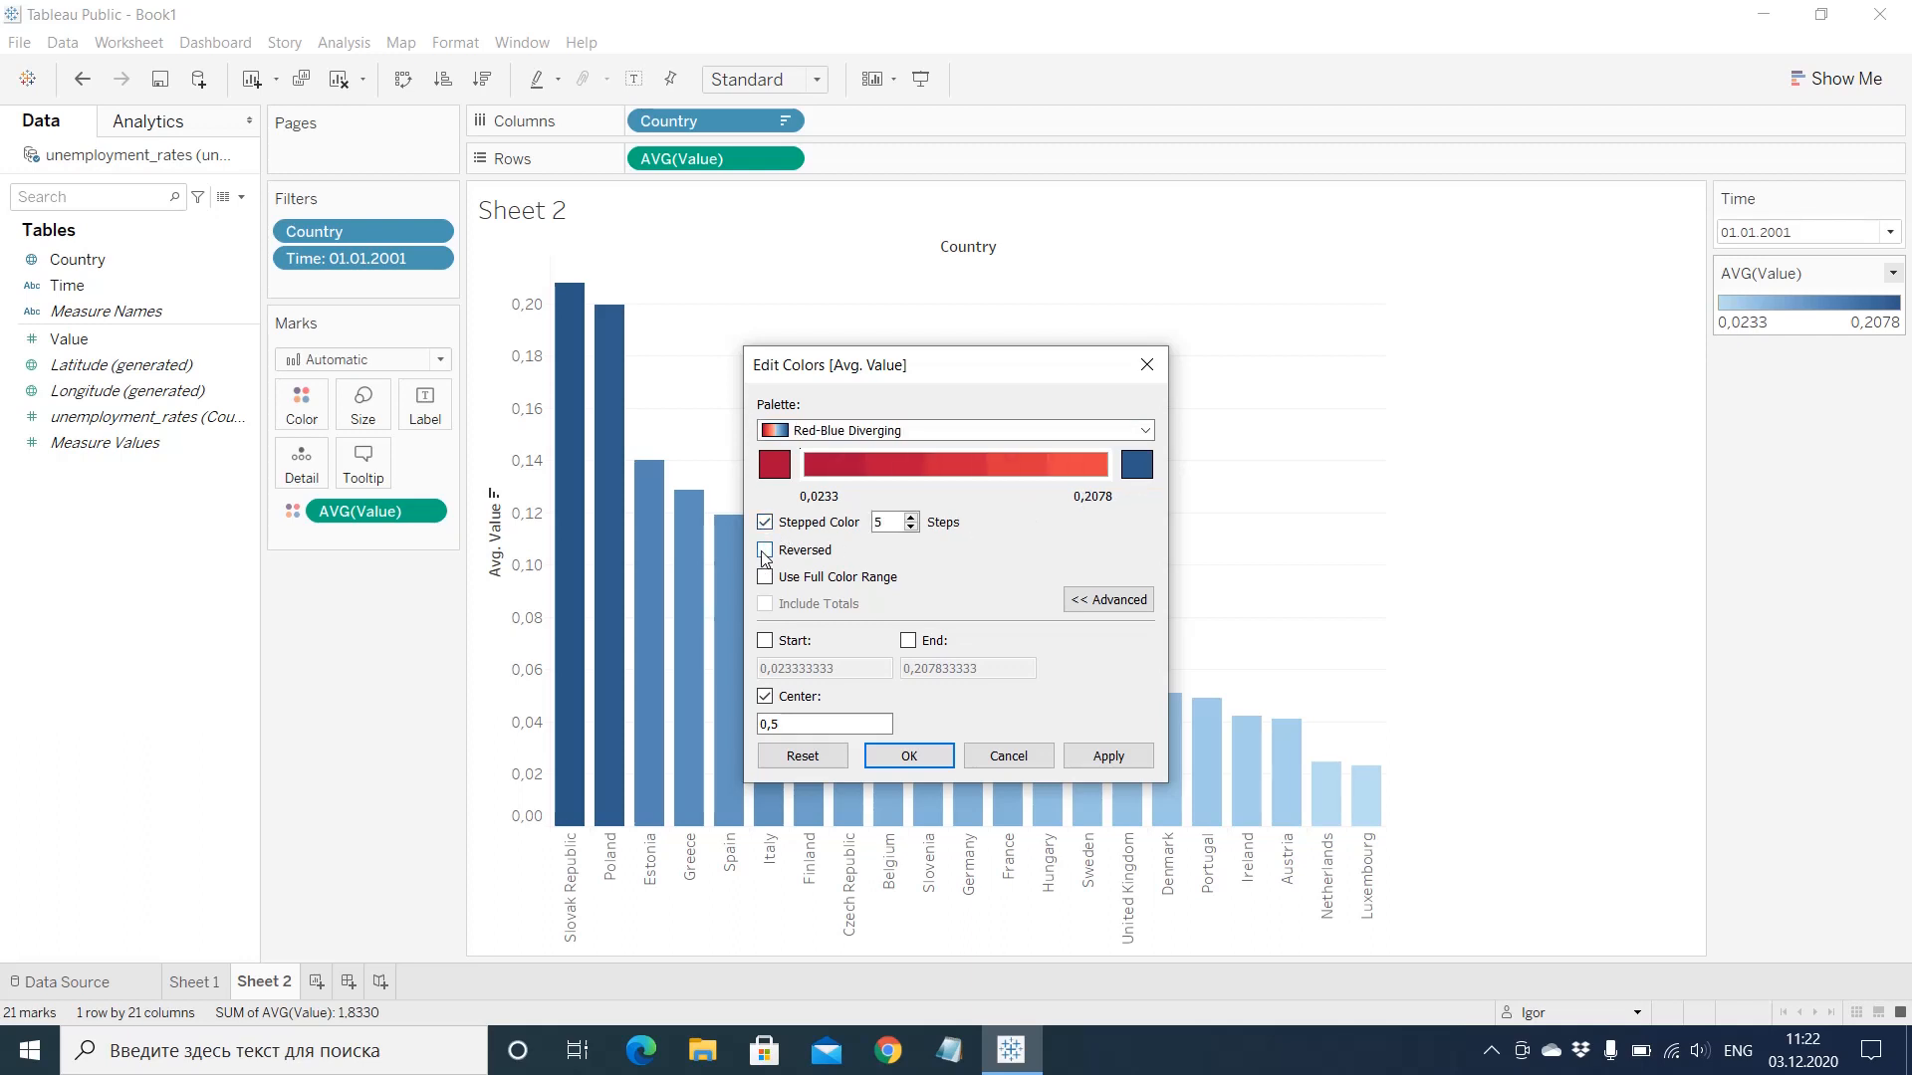
click(873, 430)
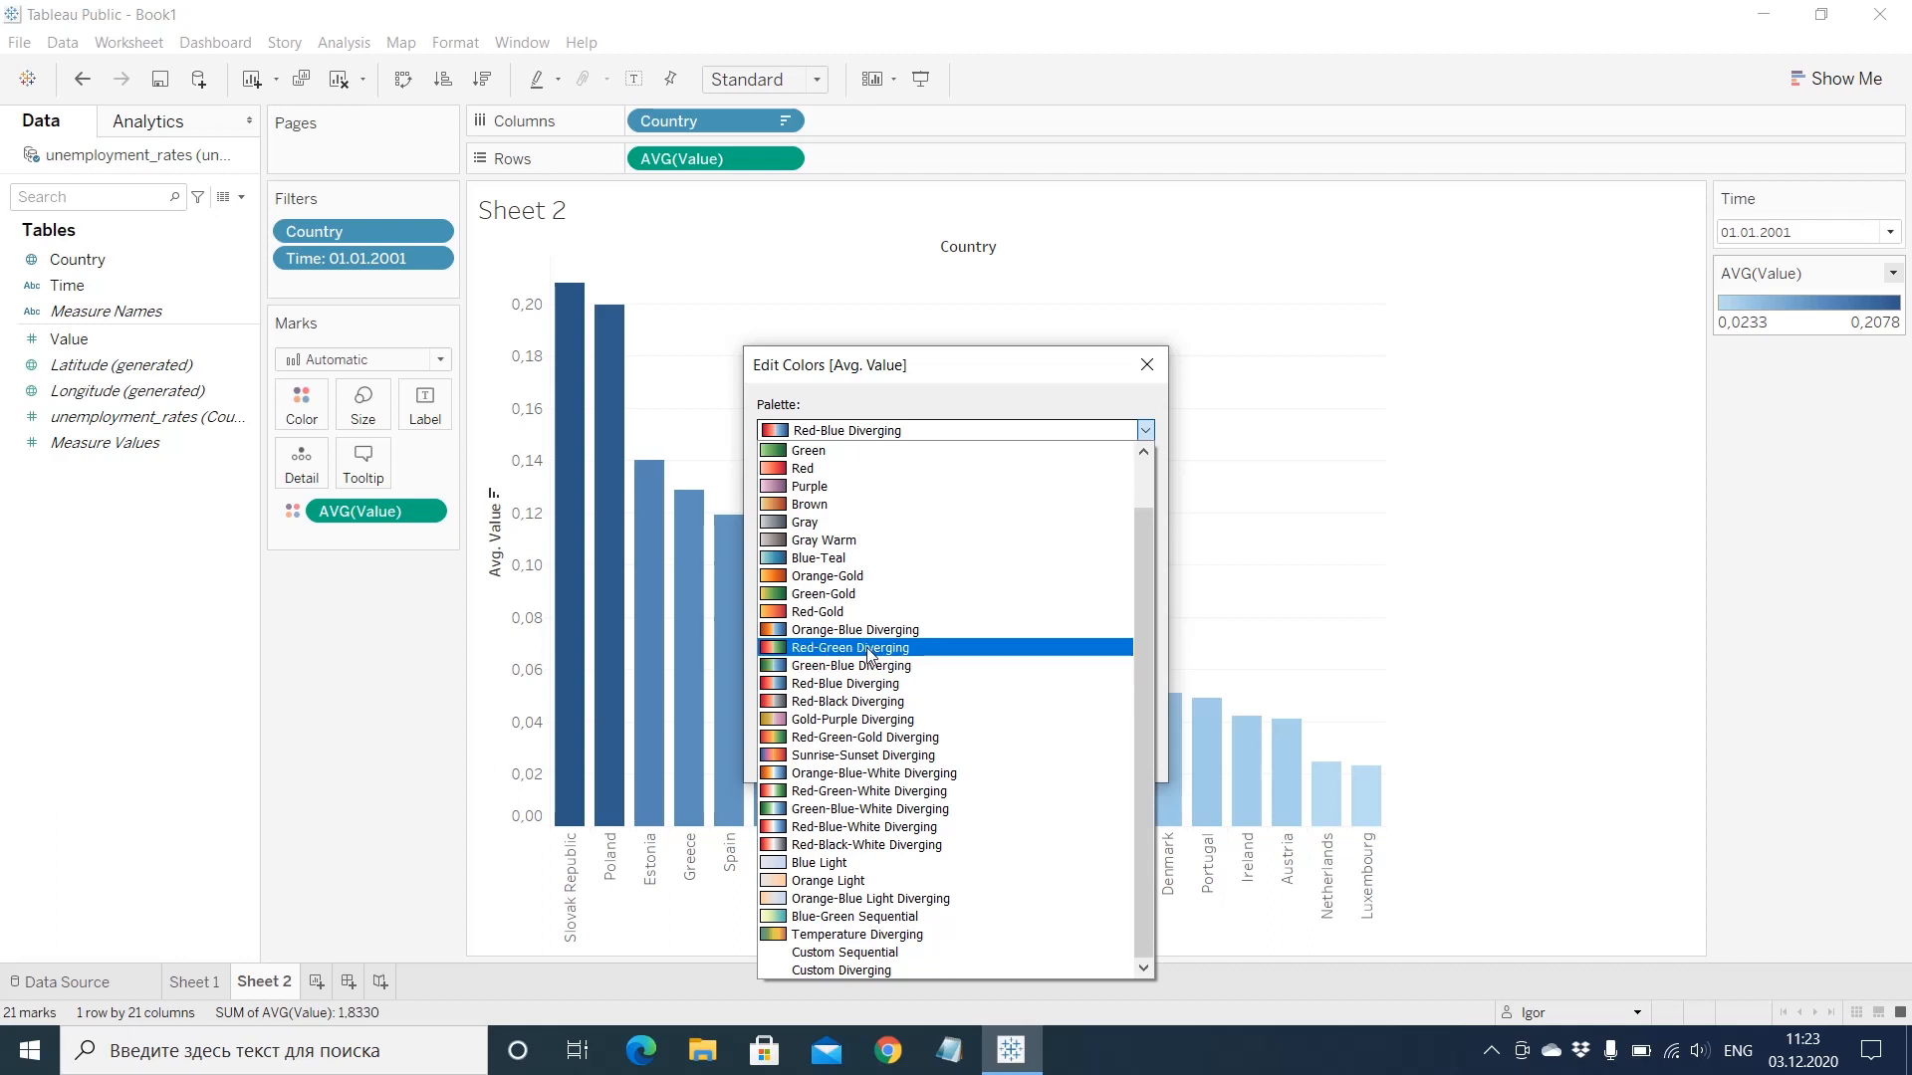
click(875, 683)
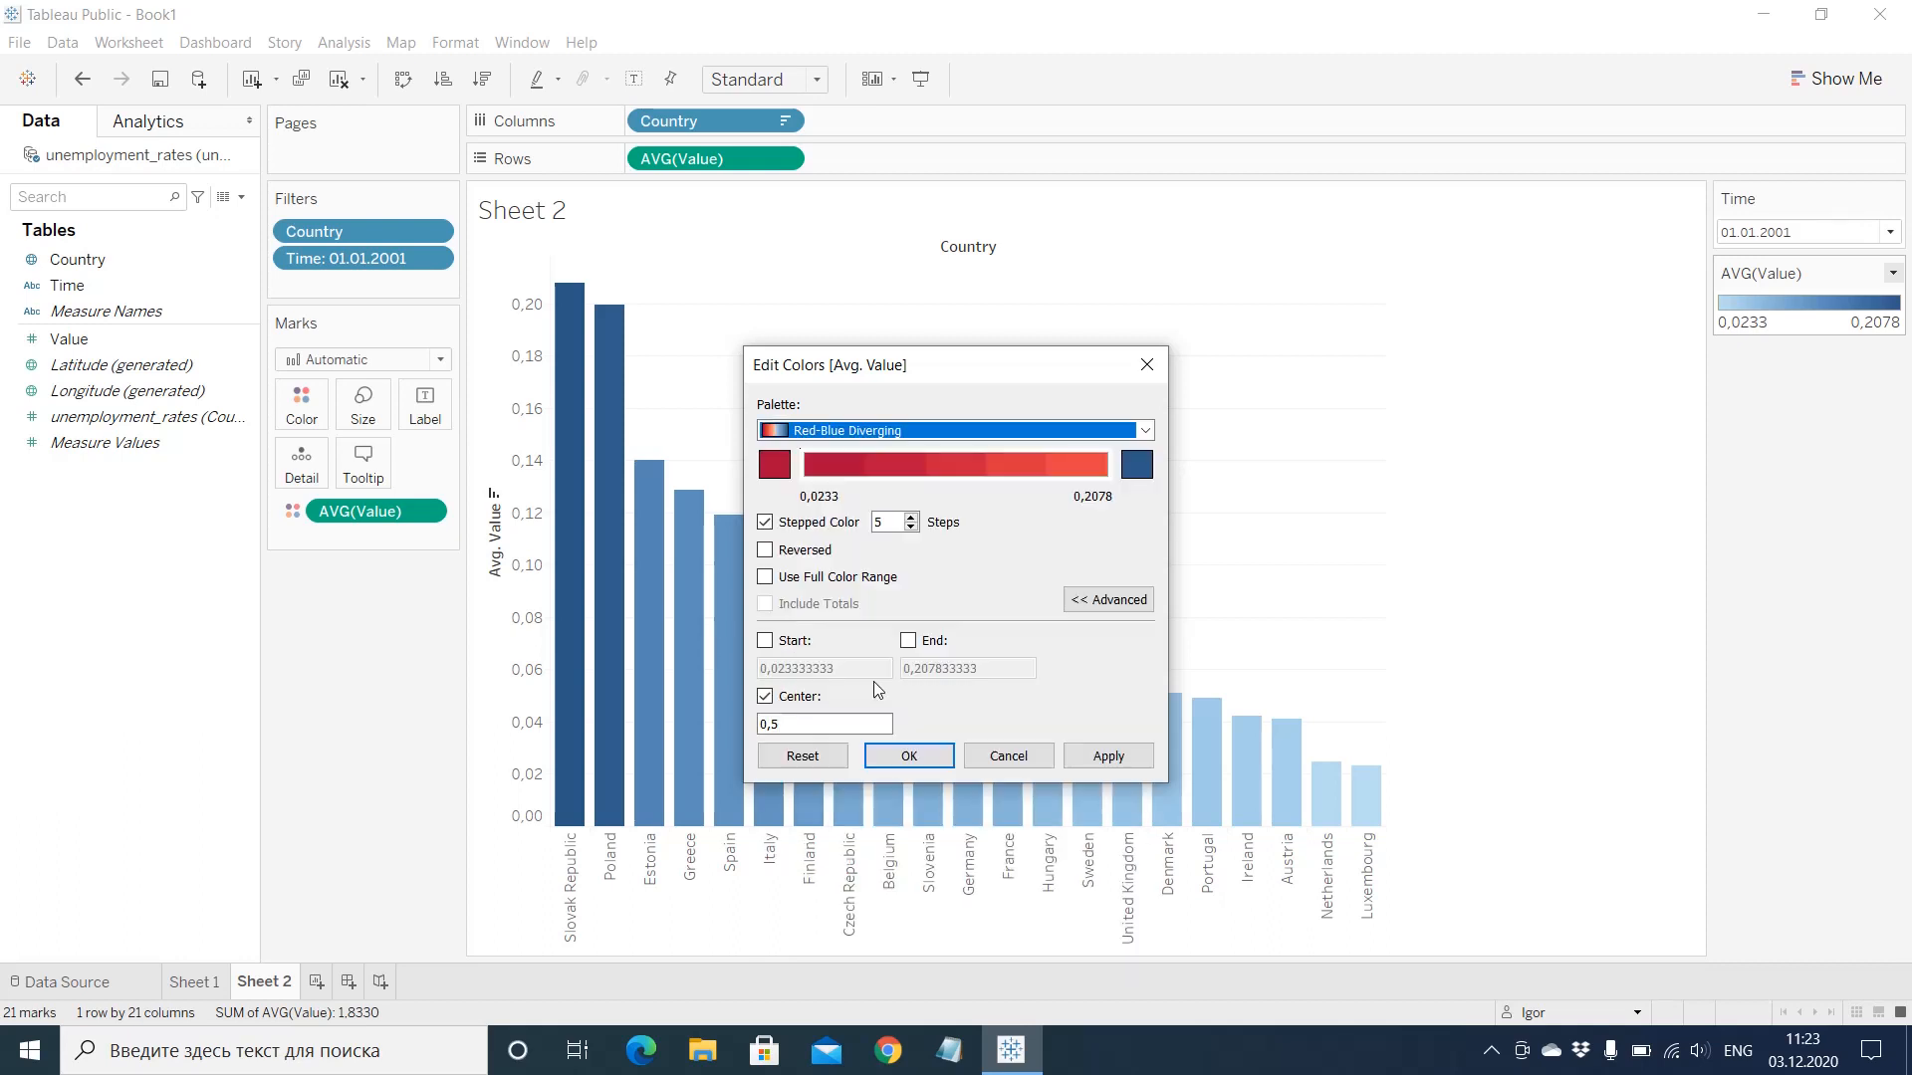
click(1008, 756)
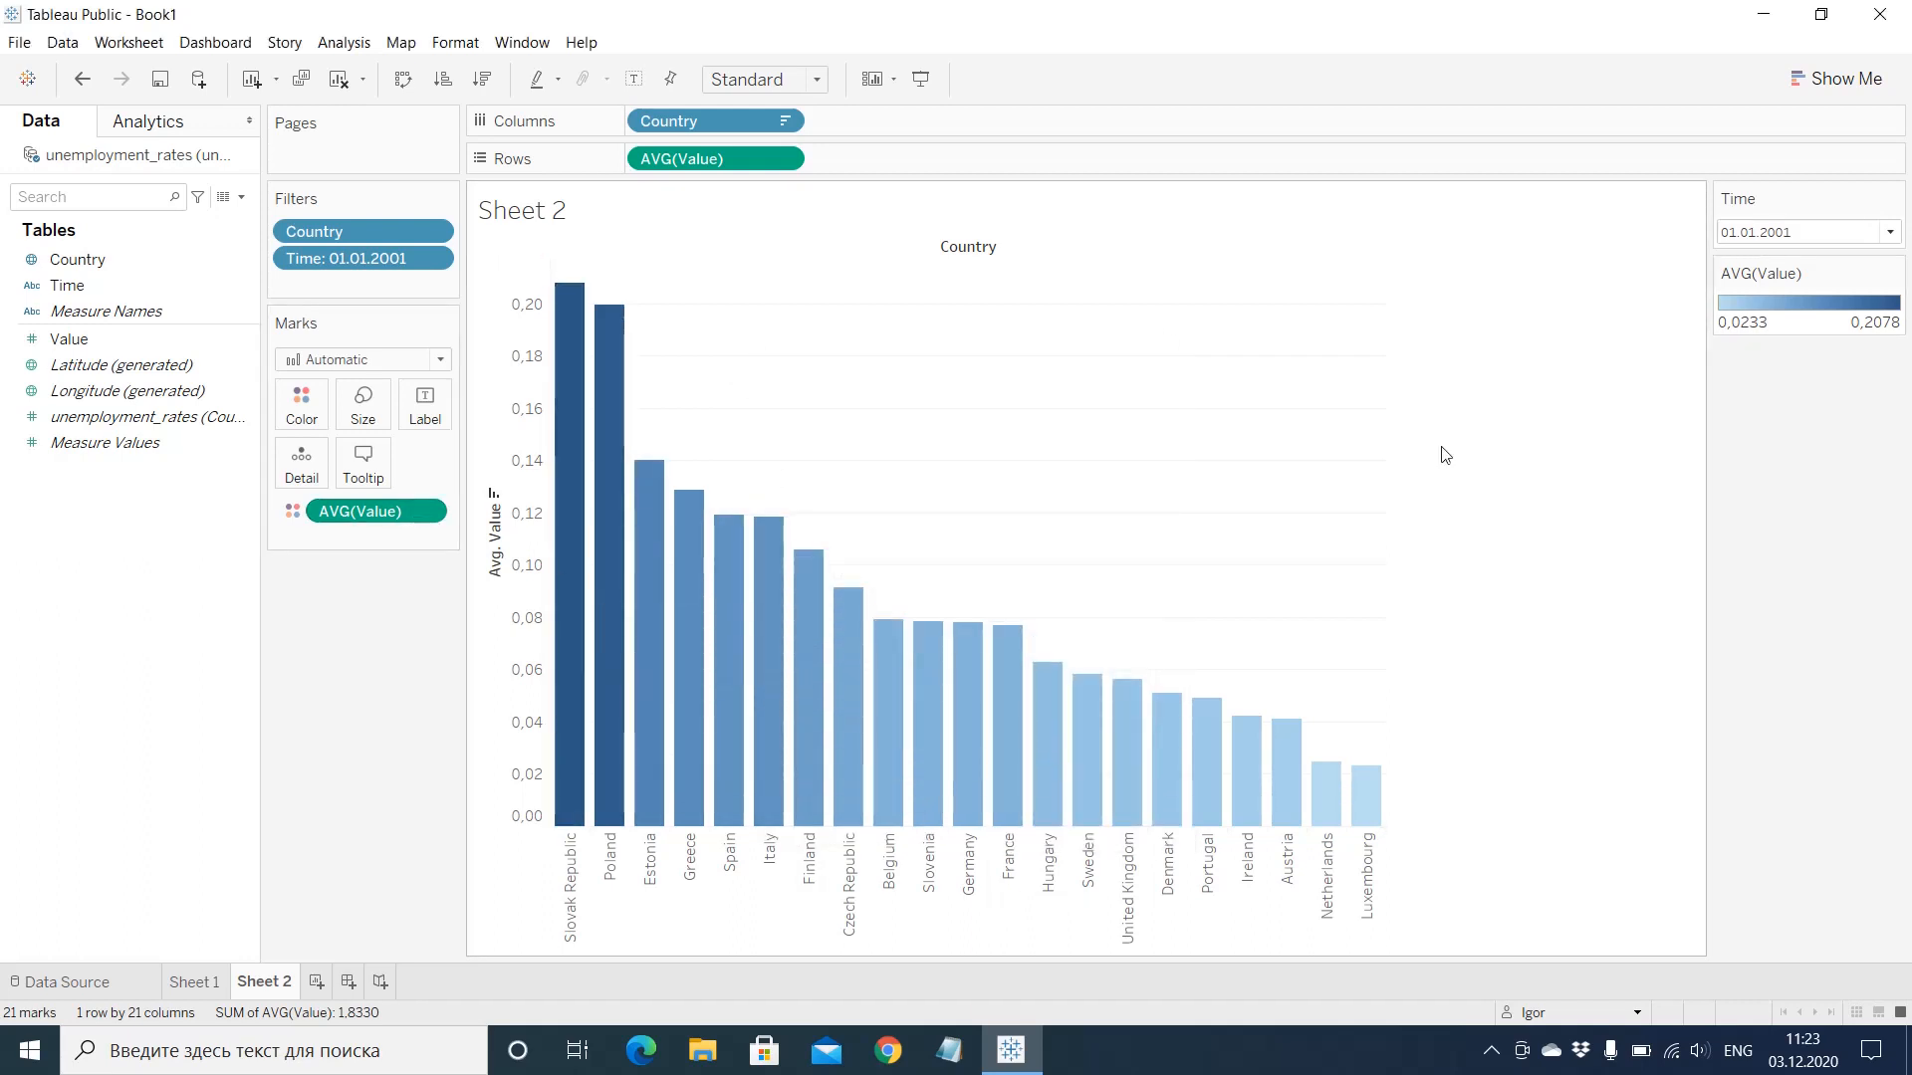
Step: Set the bar colors to the Red-Blue Diverging palette with 5 color steps and reversed order
click(1892, 273)
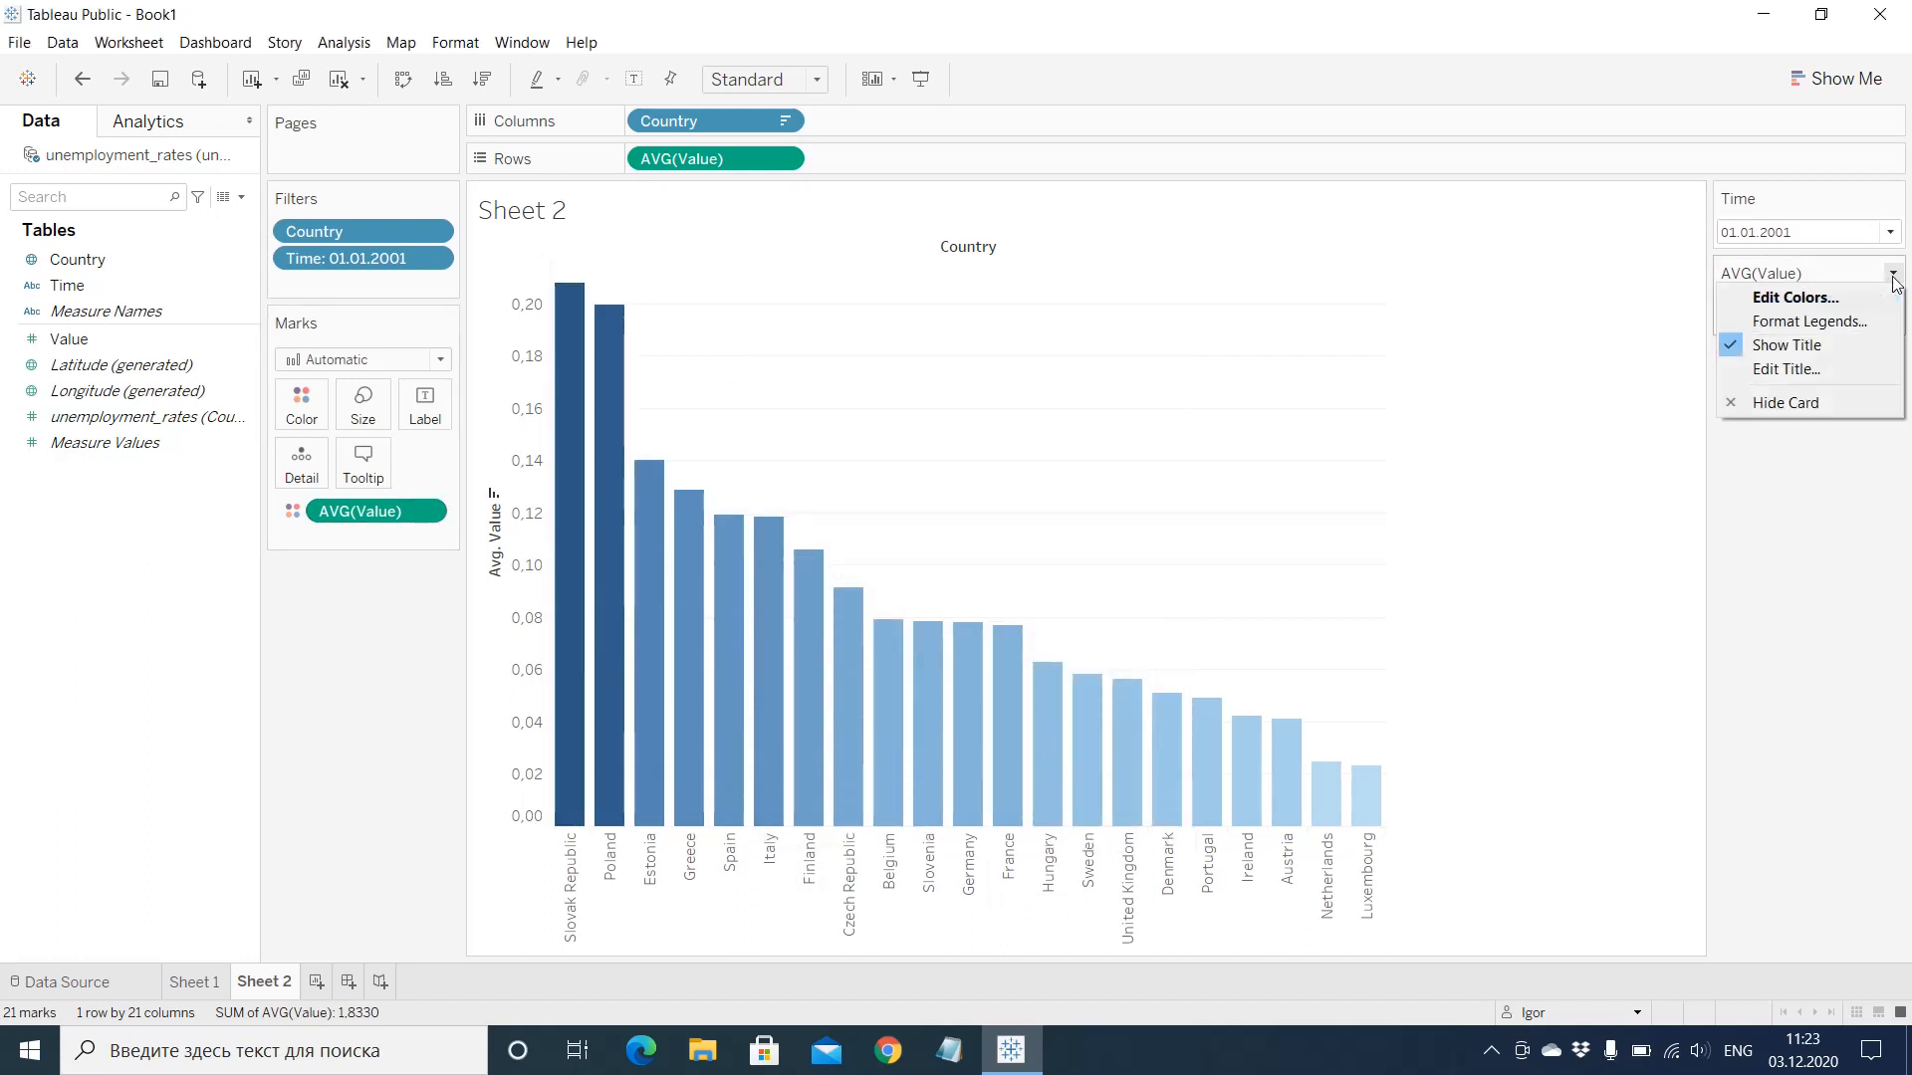
click(1840, 298)
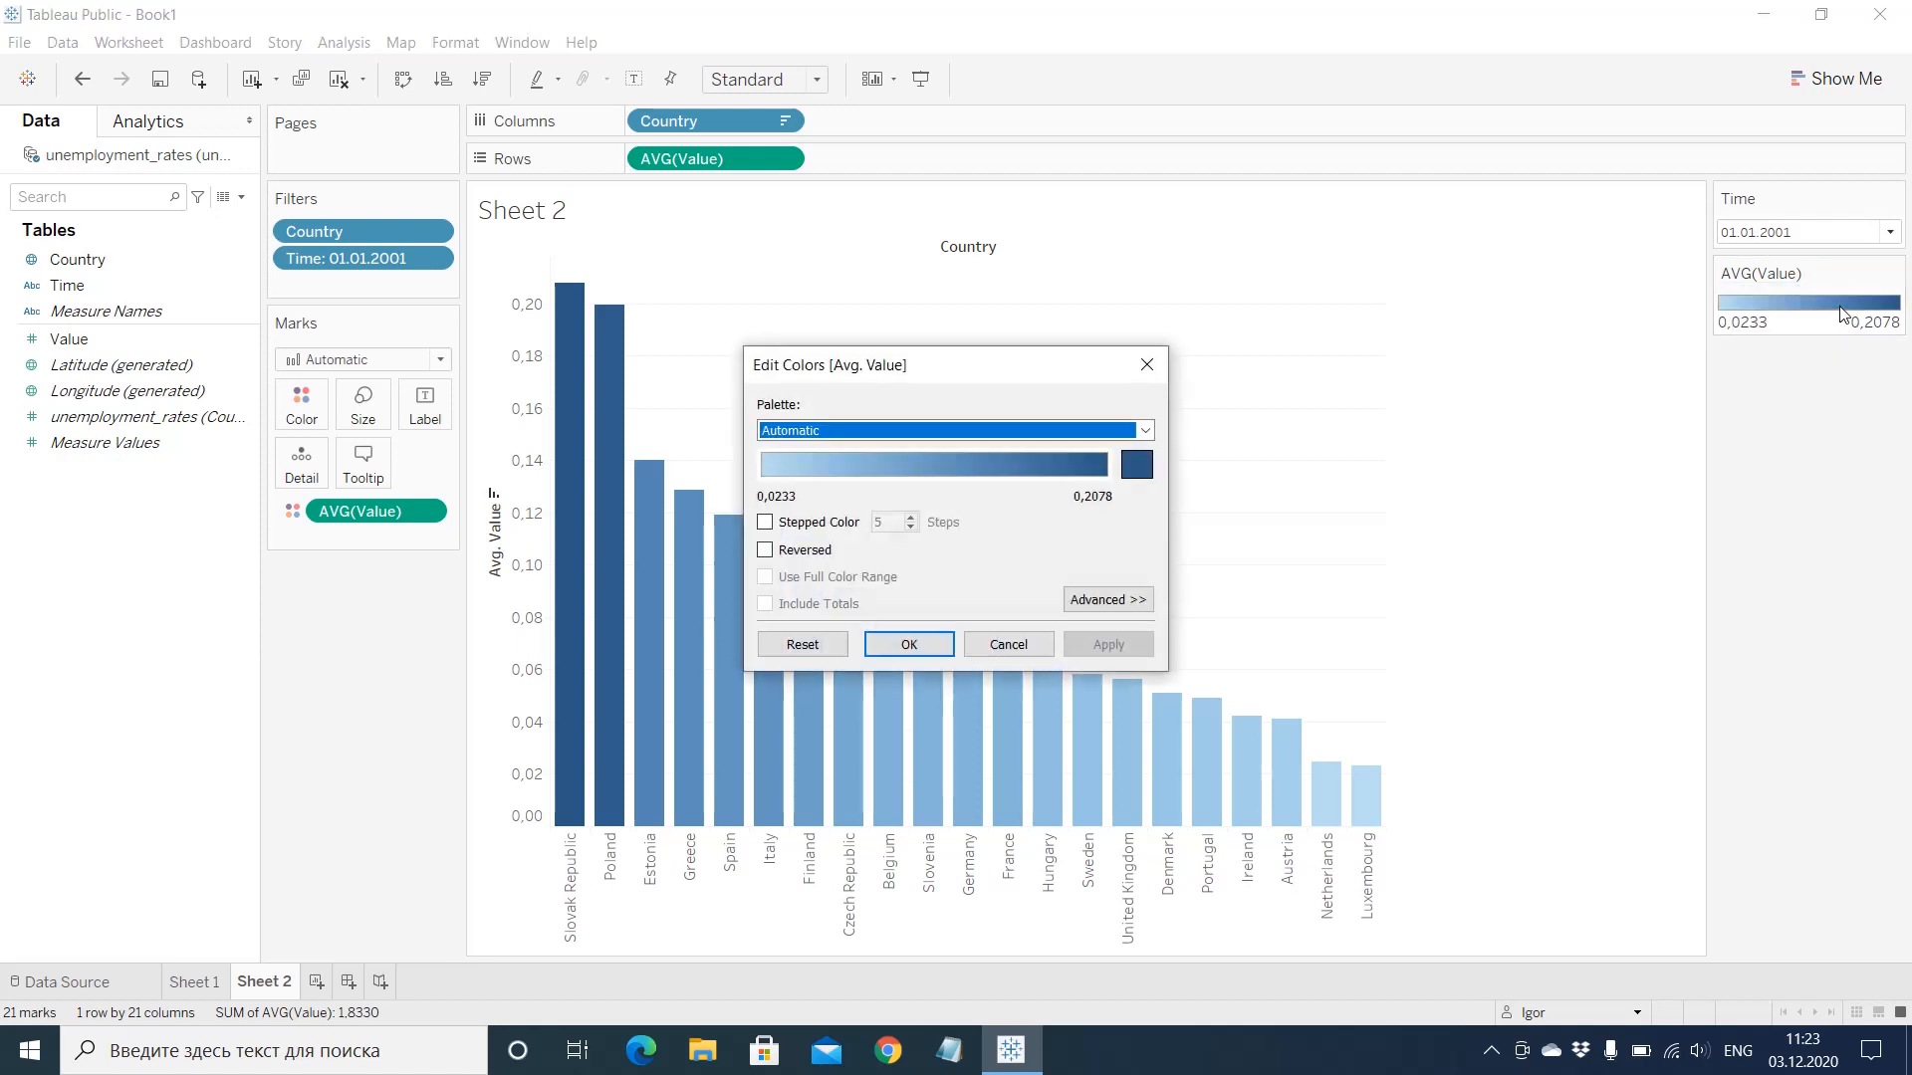
click(1145, 430)
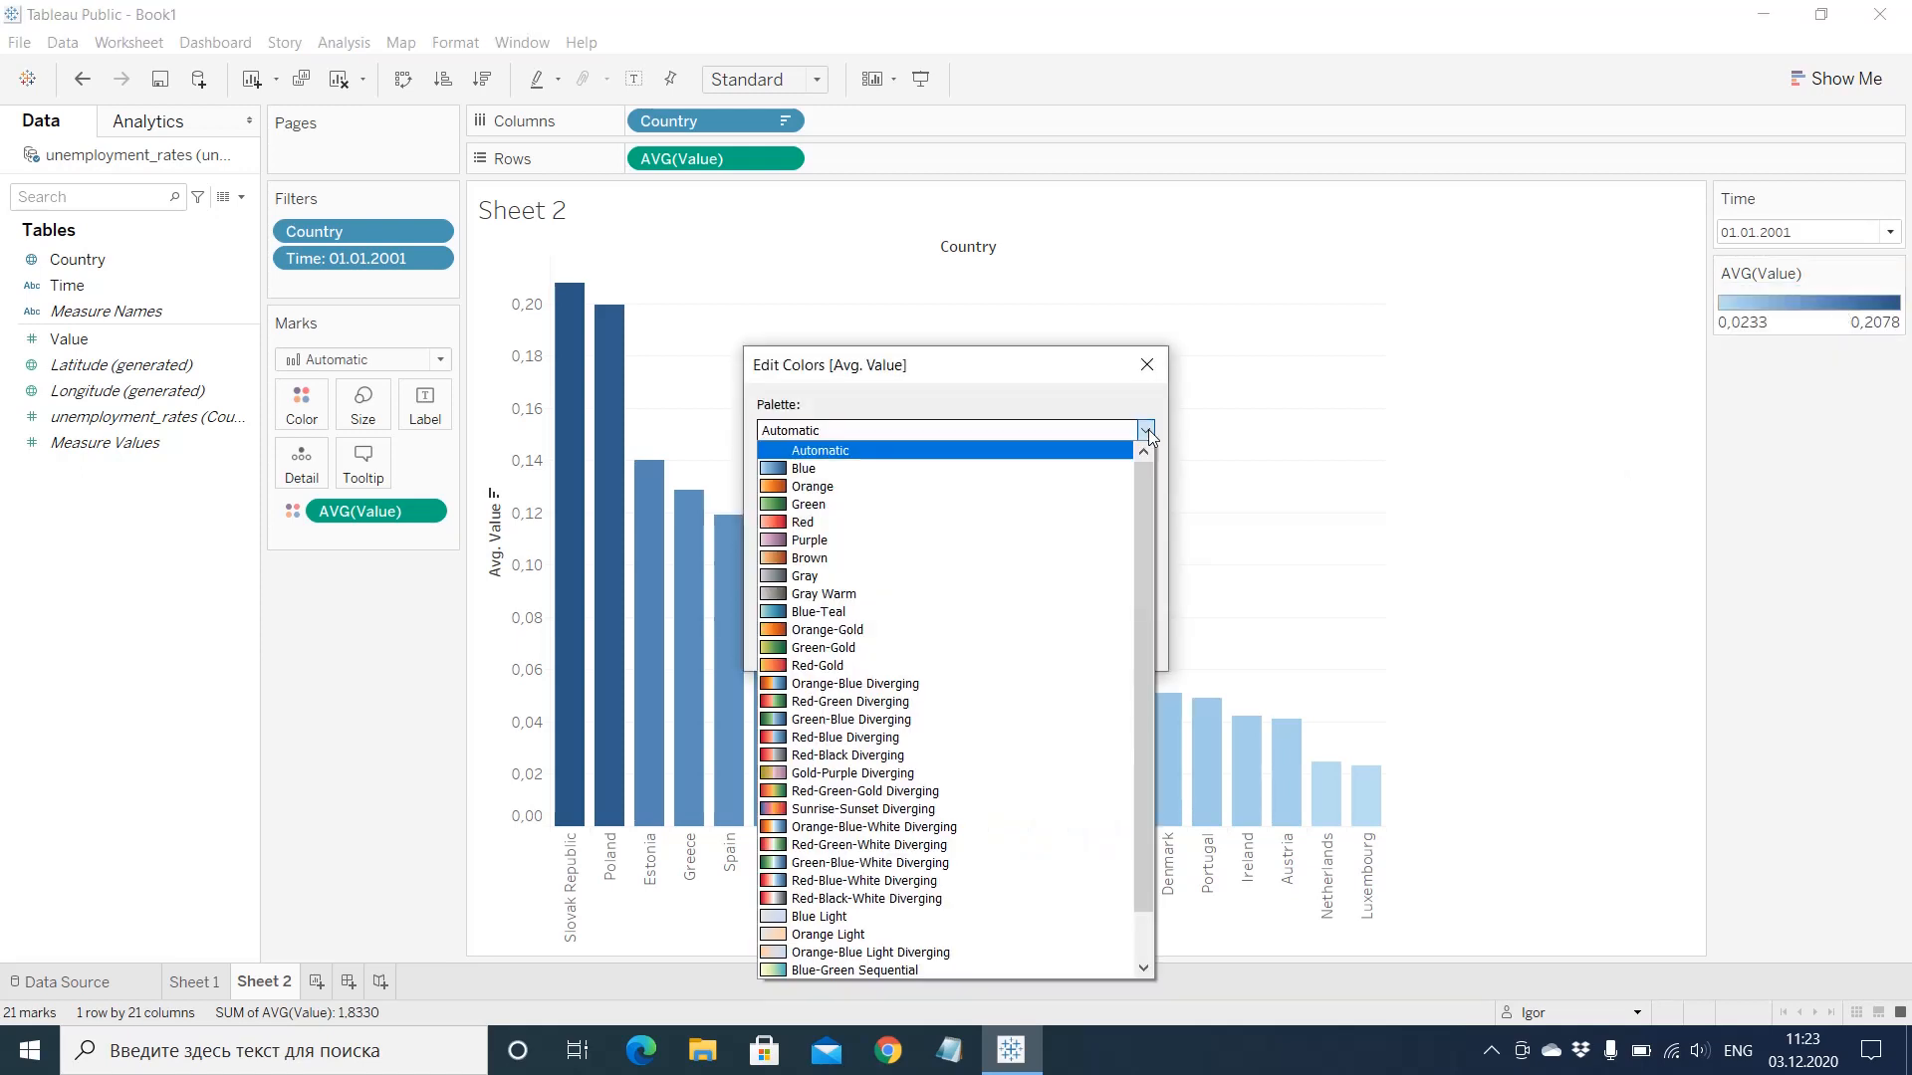
click(903, 737)
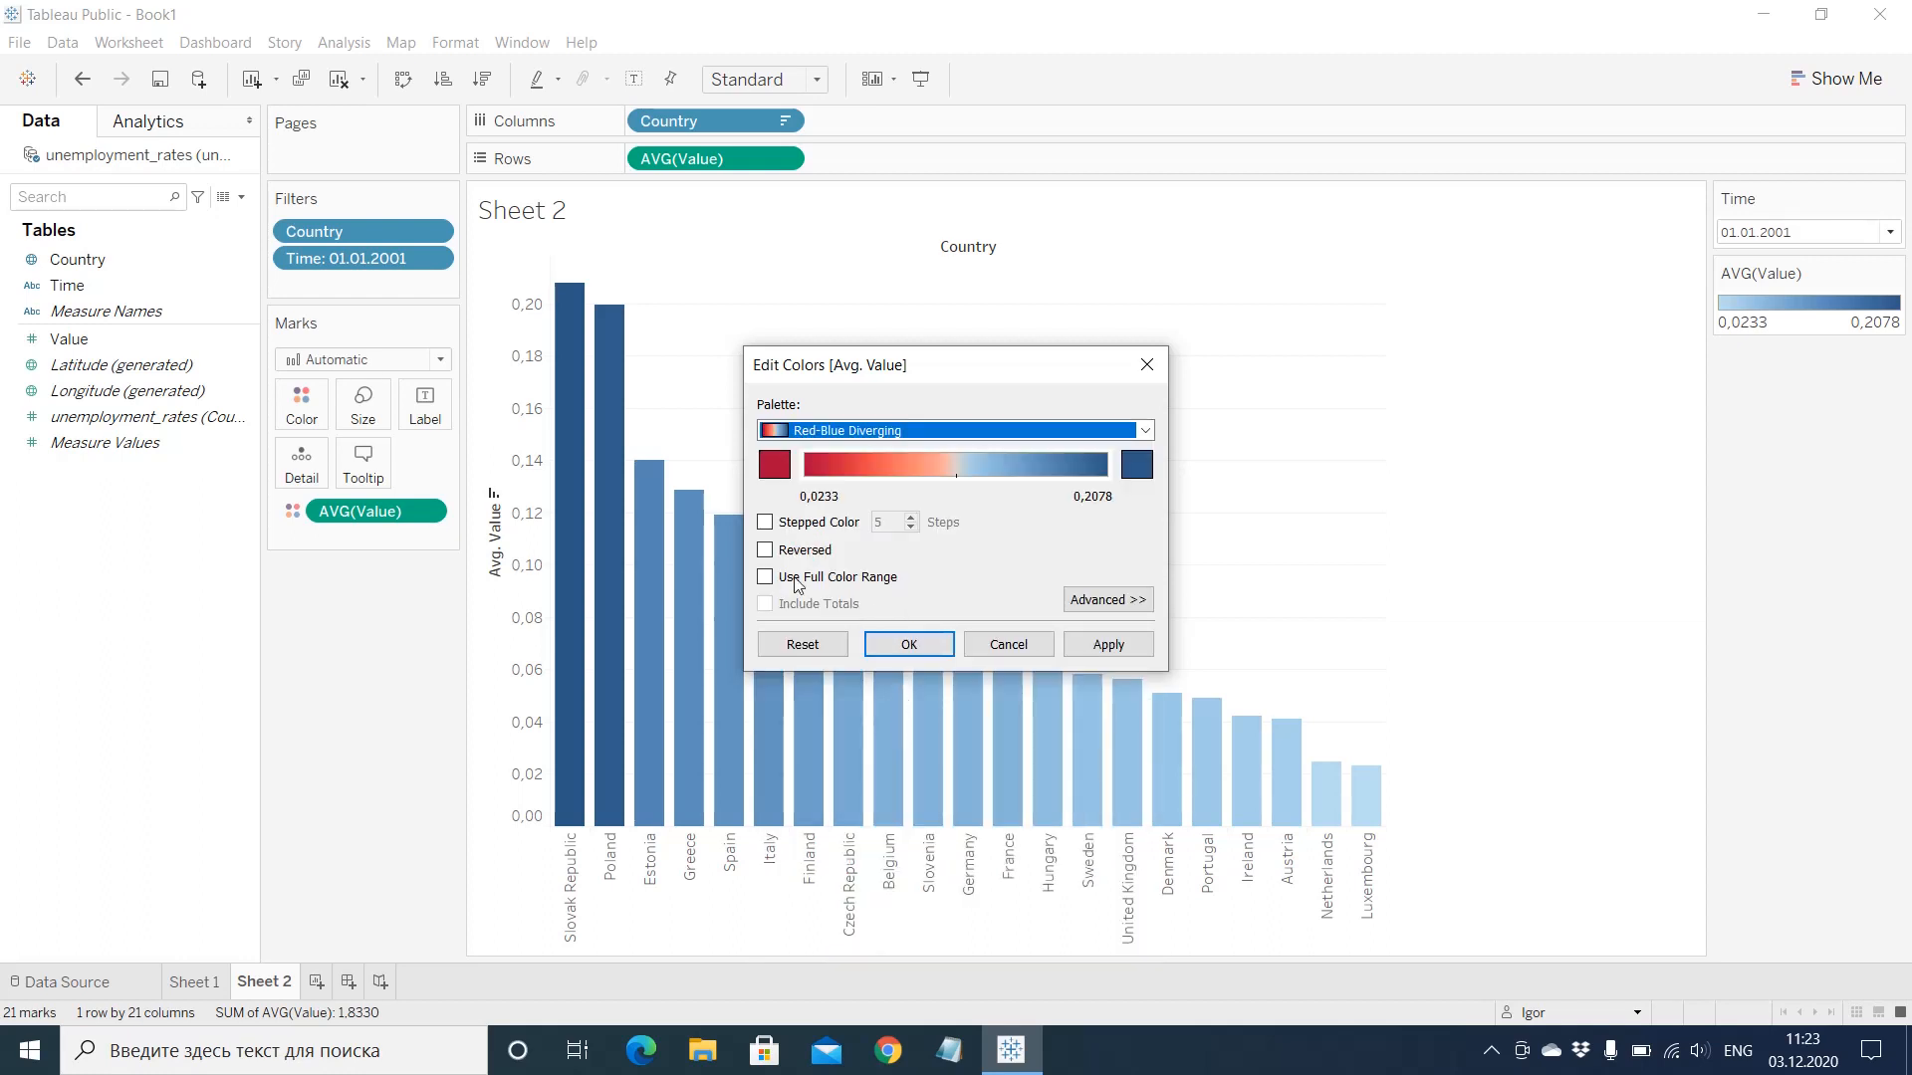
click(765, 524)
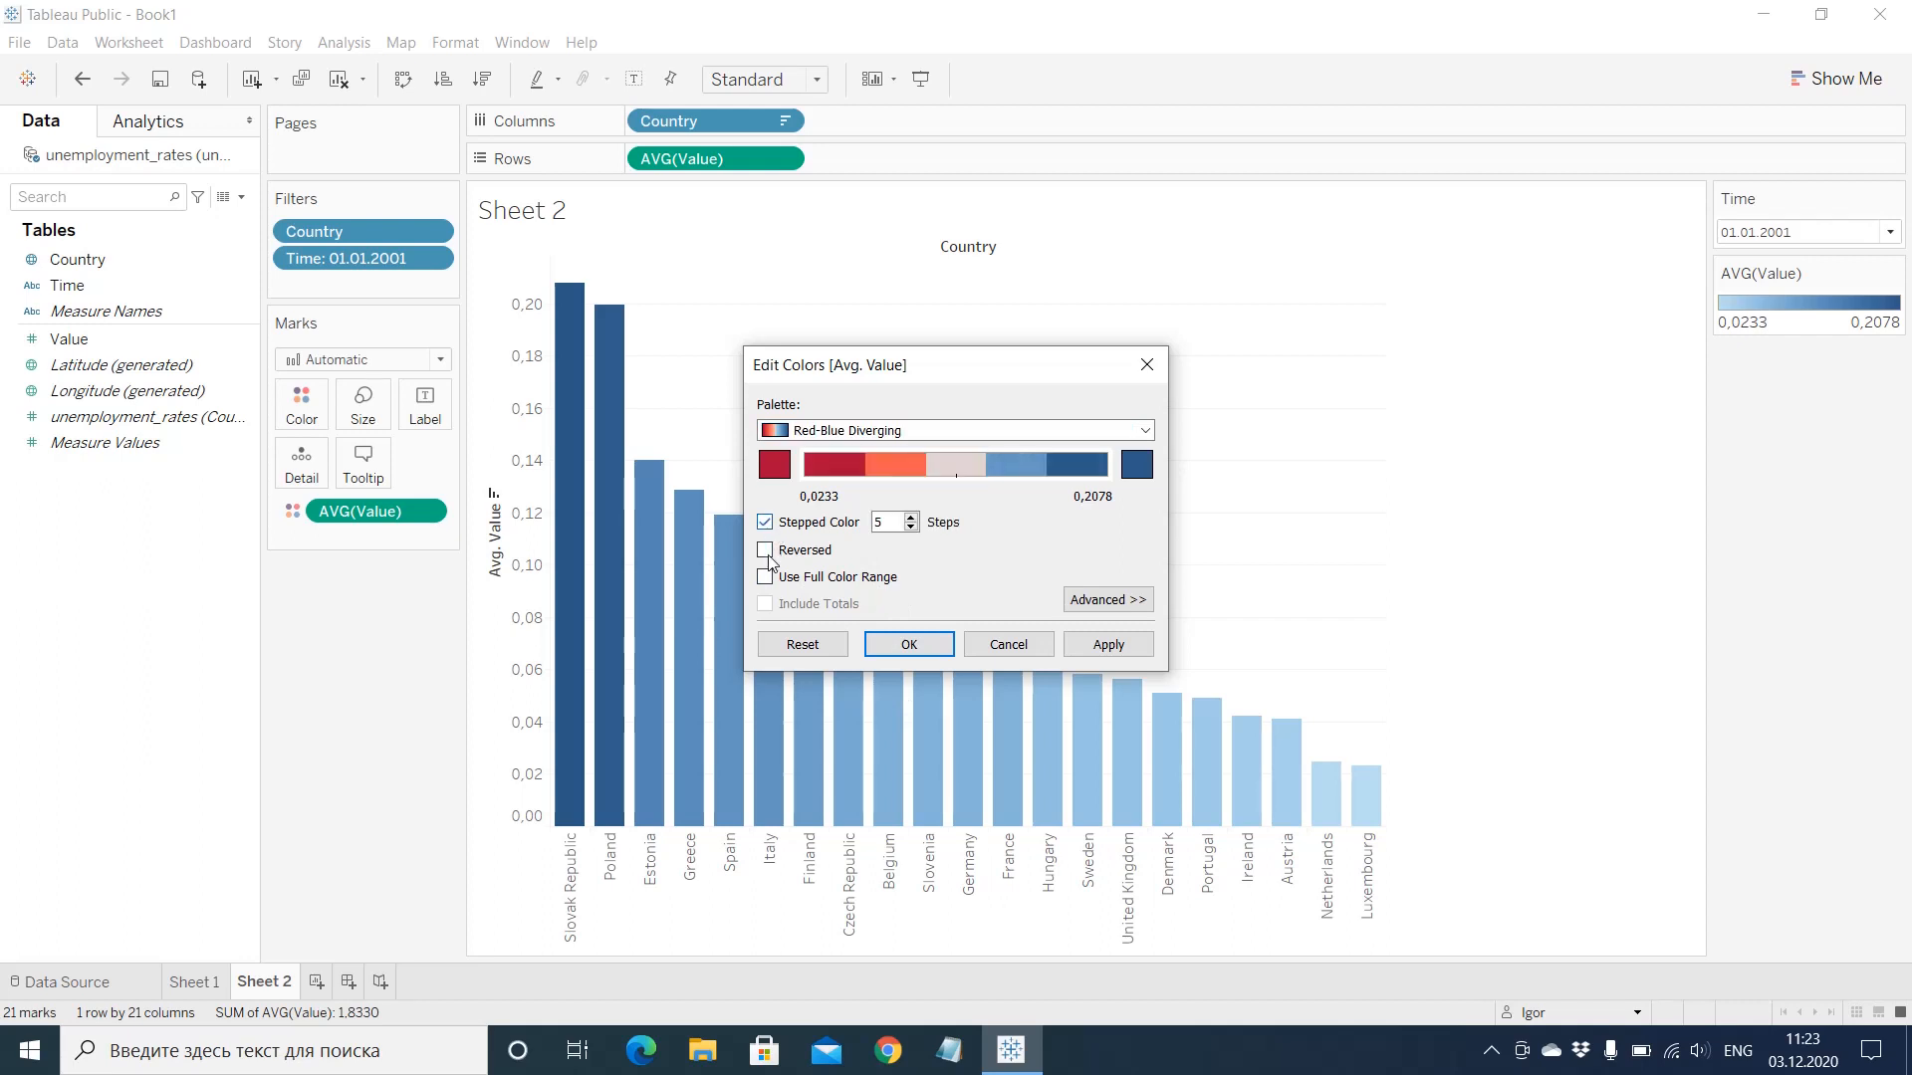
click(765, 550)
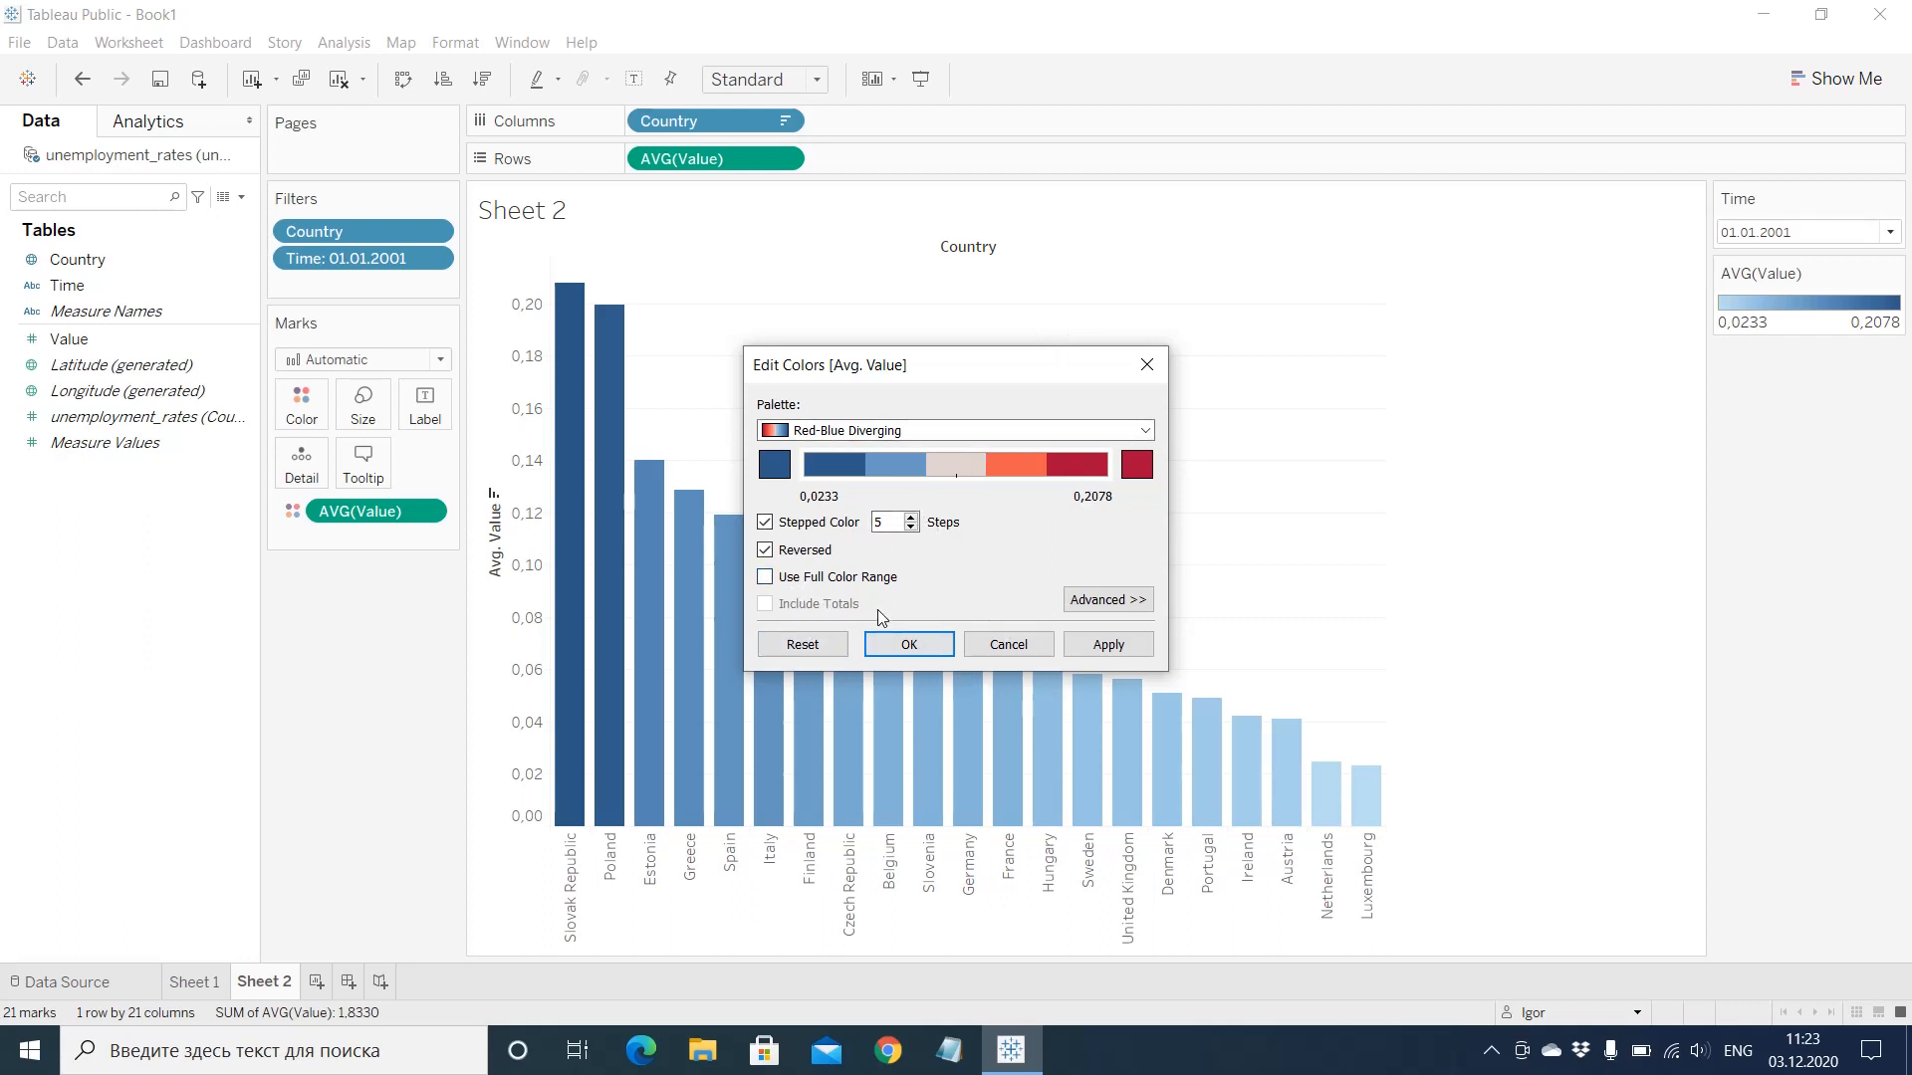
Step: Set the center of the color range to 0,05 and apply the color changes to the bars
click(1105, 600)
click(765, 696)
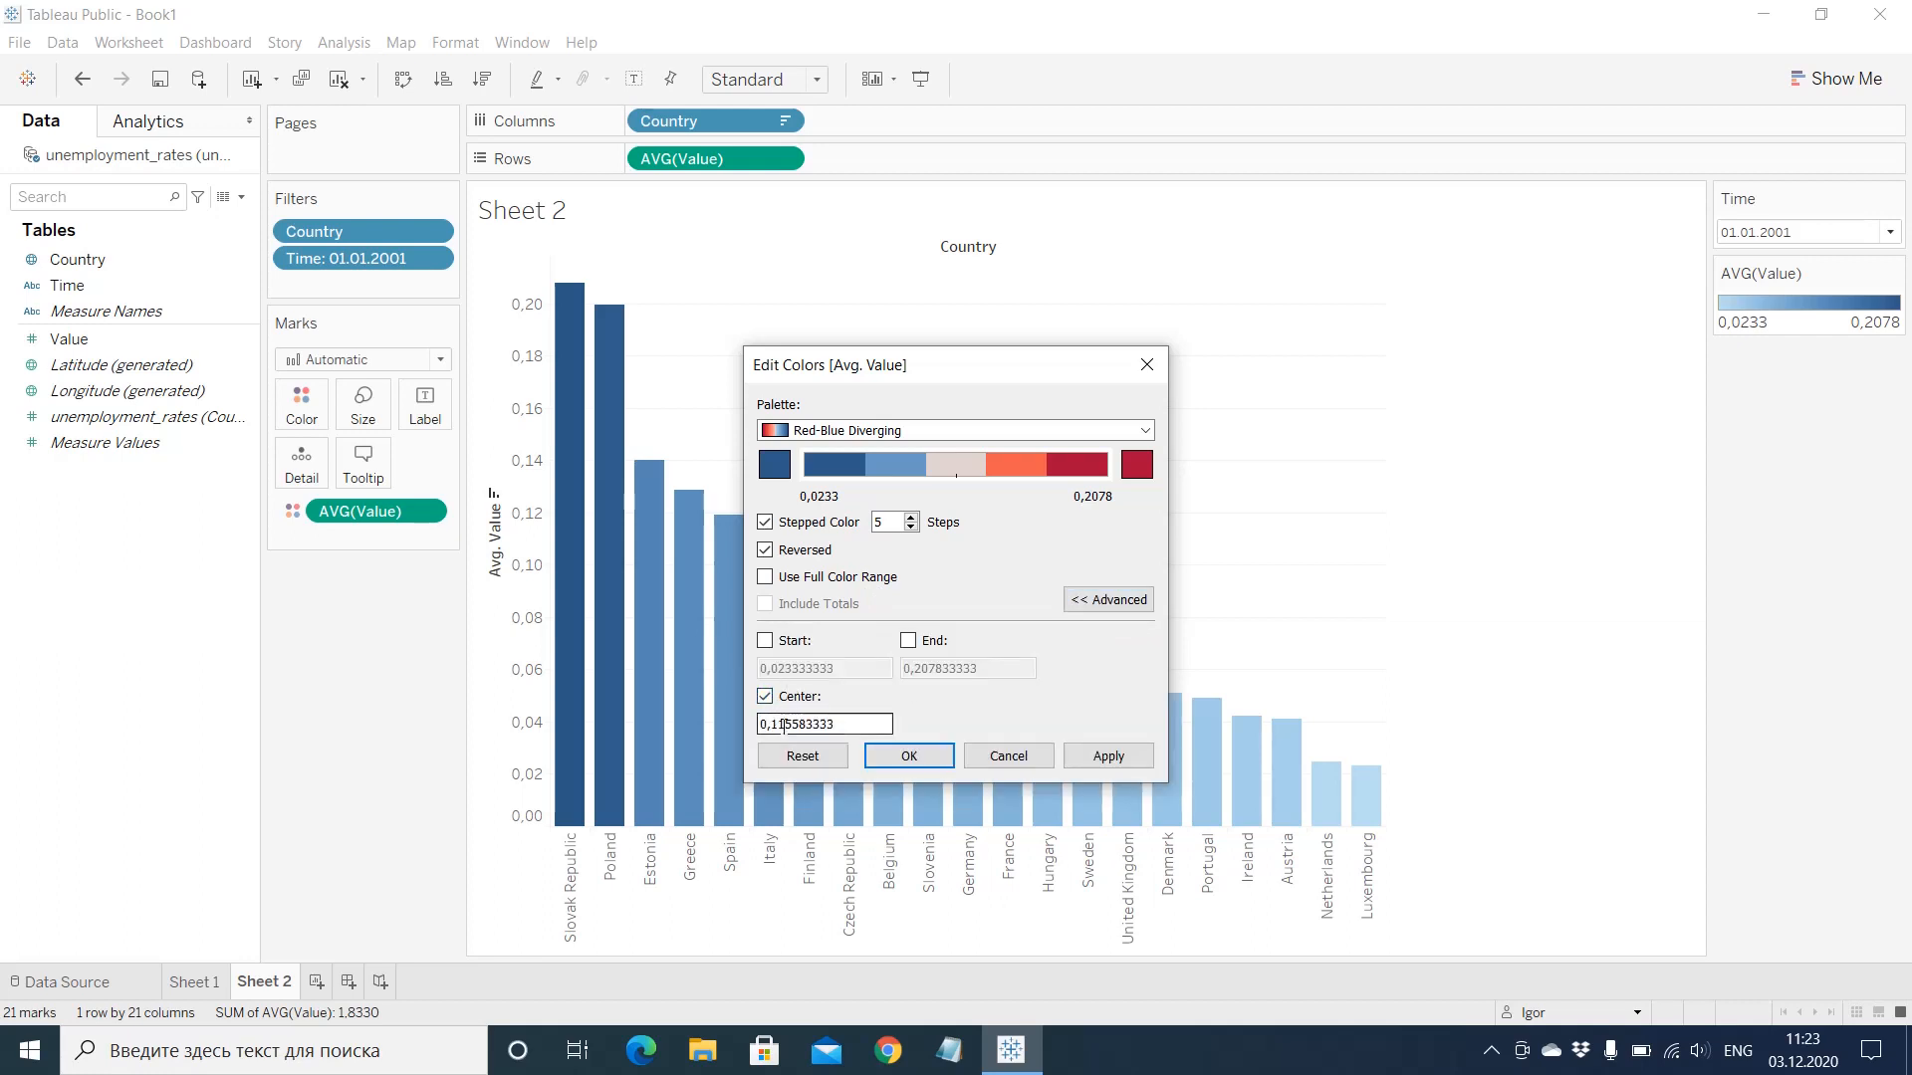
drag(775, 724, 866, 722)
text(05)
click(909, 757)
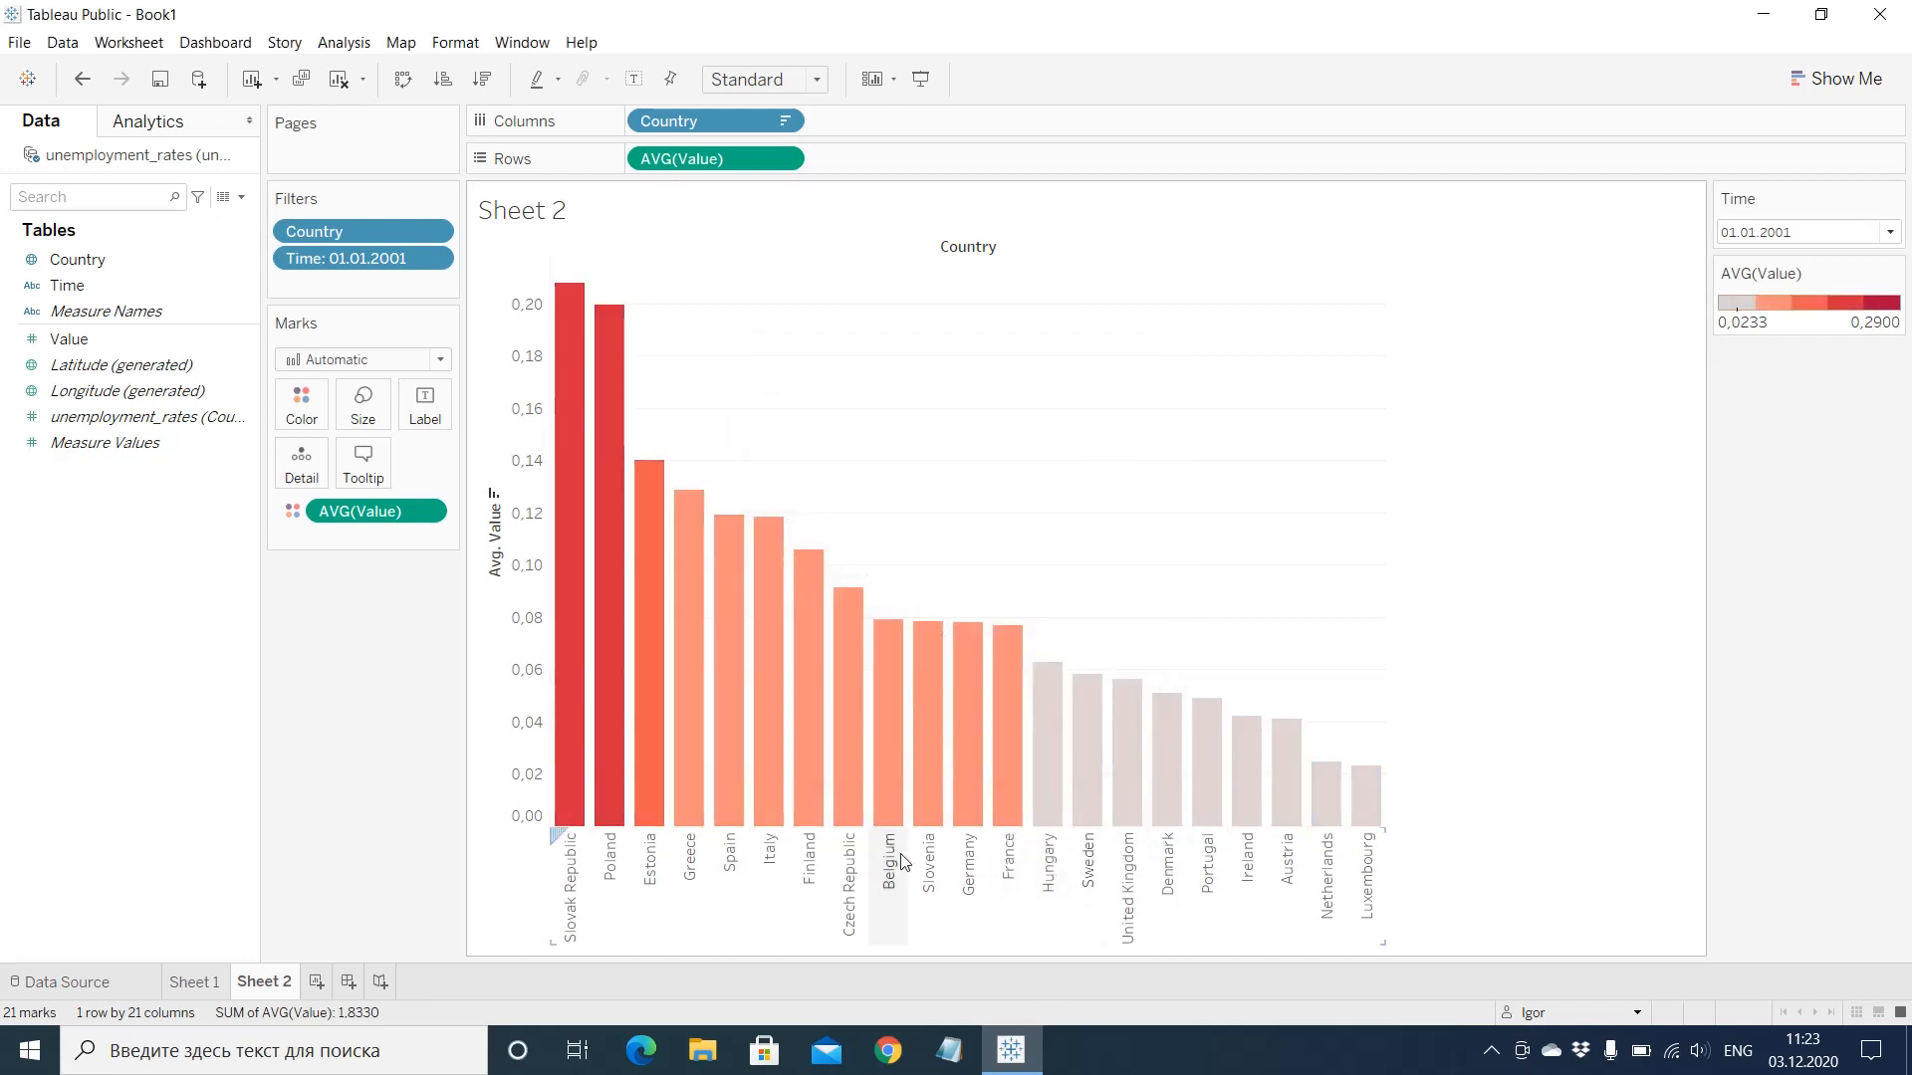
Step: Examine the average unemployment values of individual bars to compare the high-rate and low-rate countries with their colors
mouse_move(999, 645)
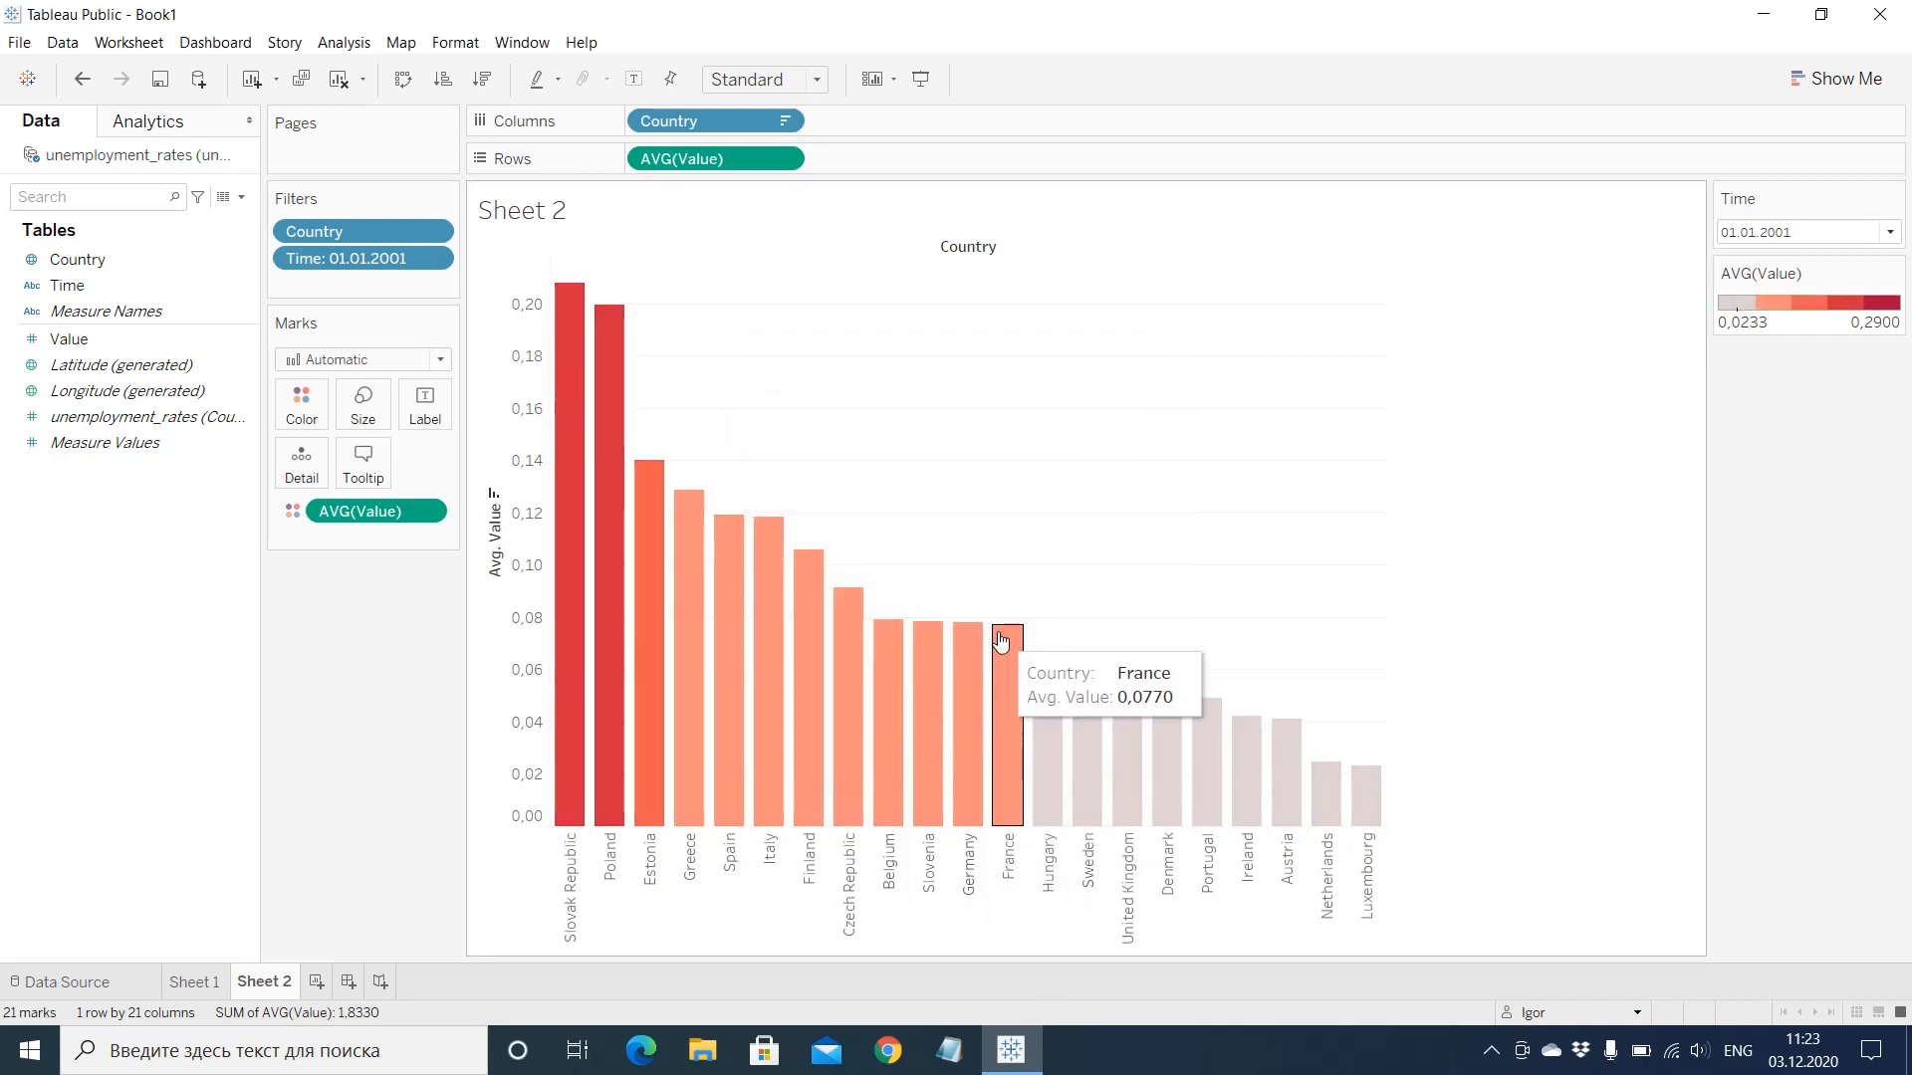
mouse_move(1052, 719)
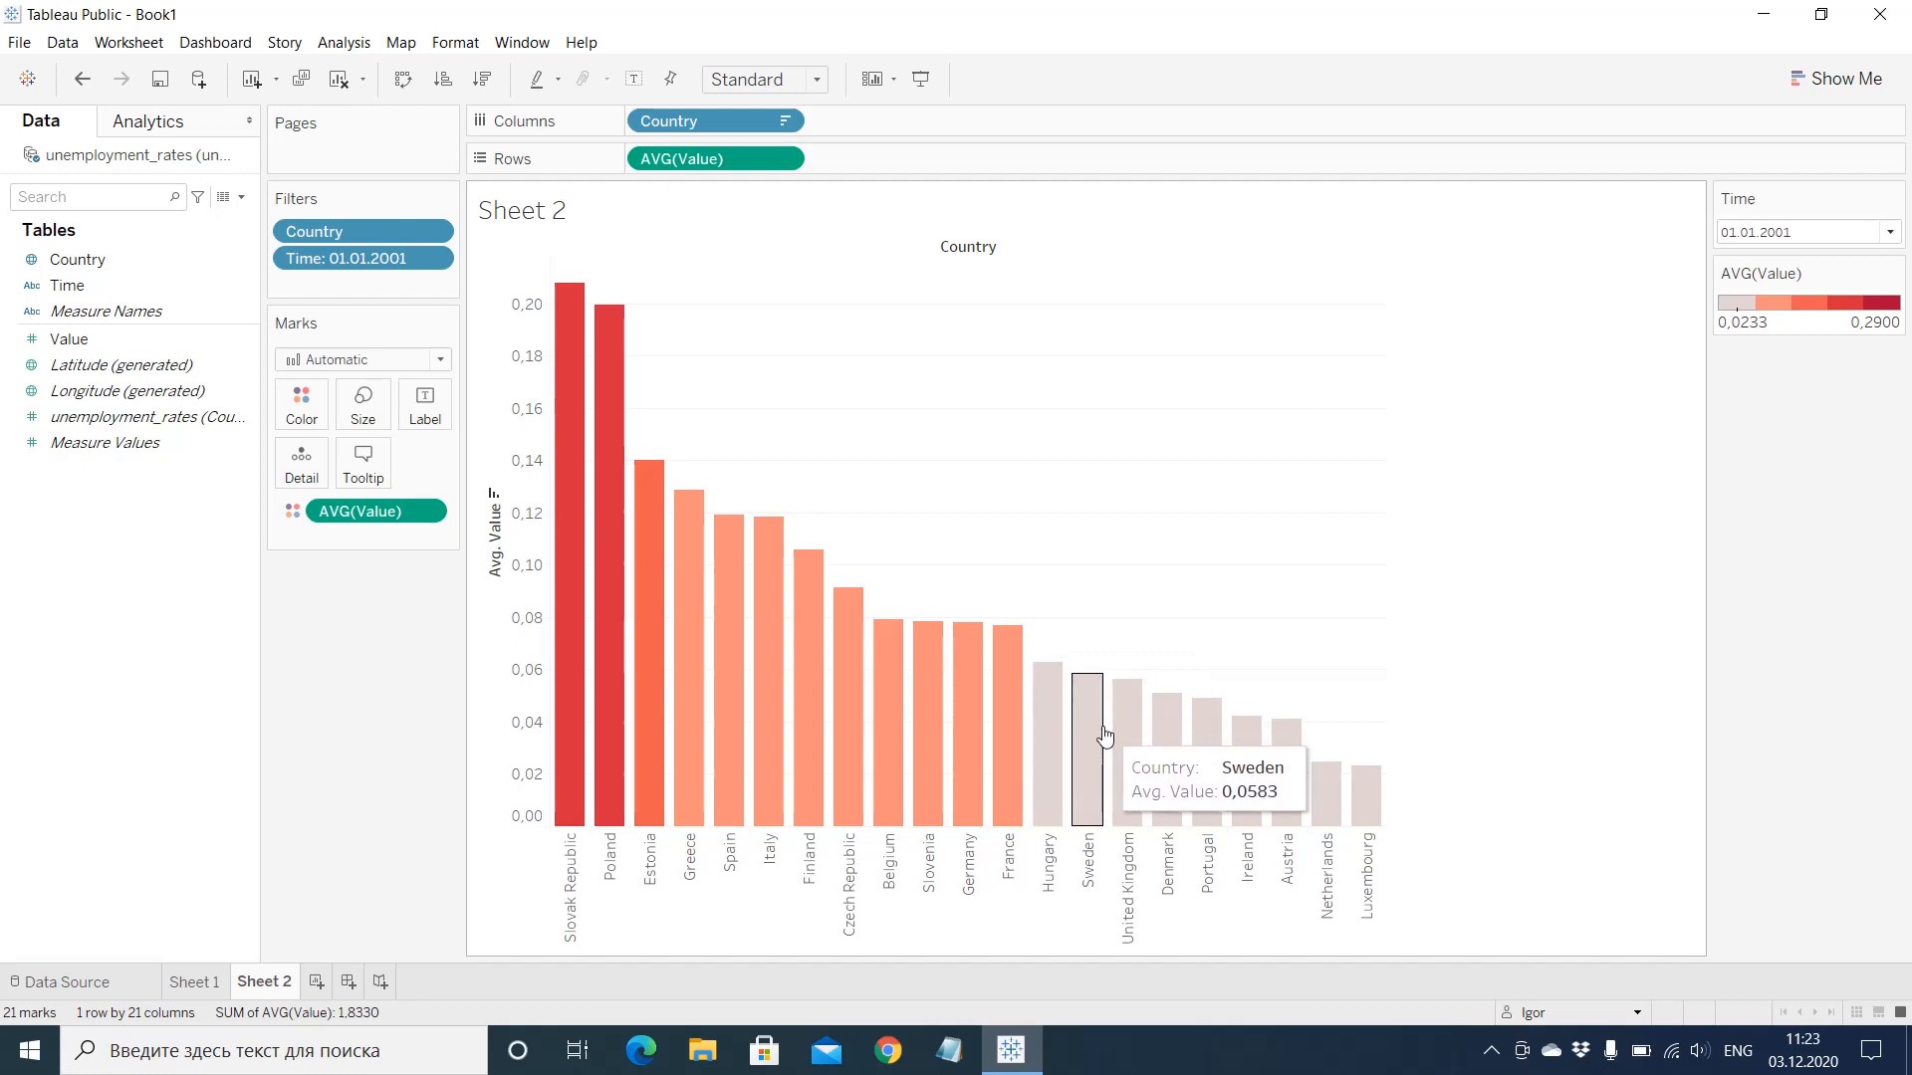
mouse_move(1226, 814)
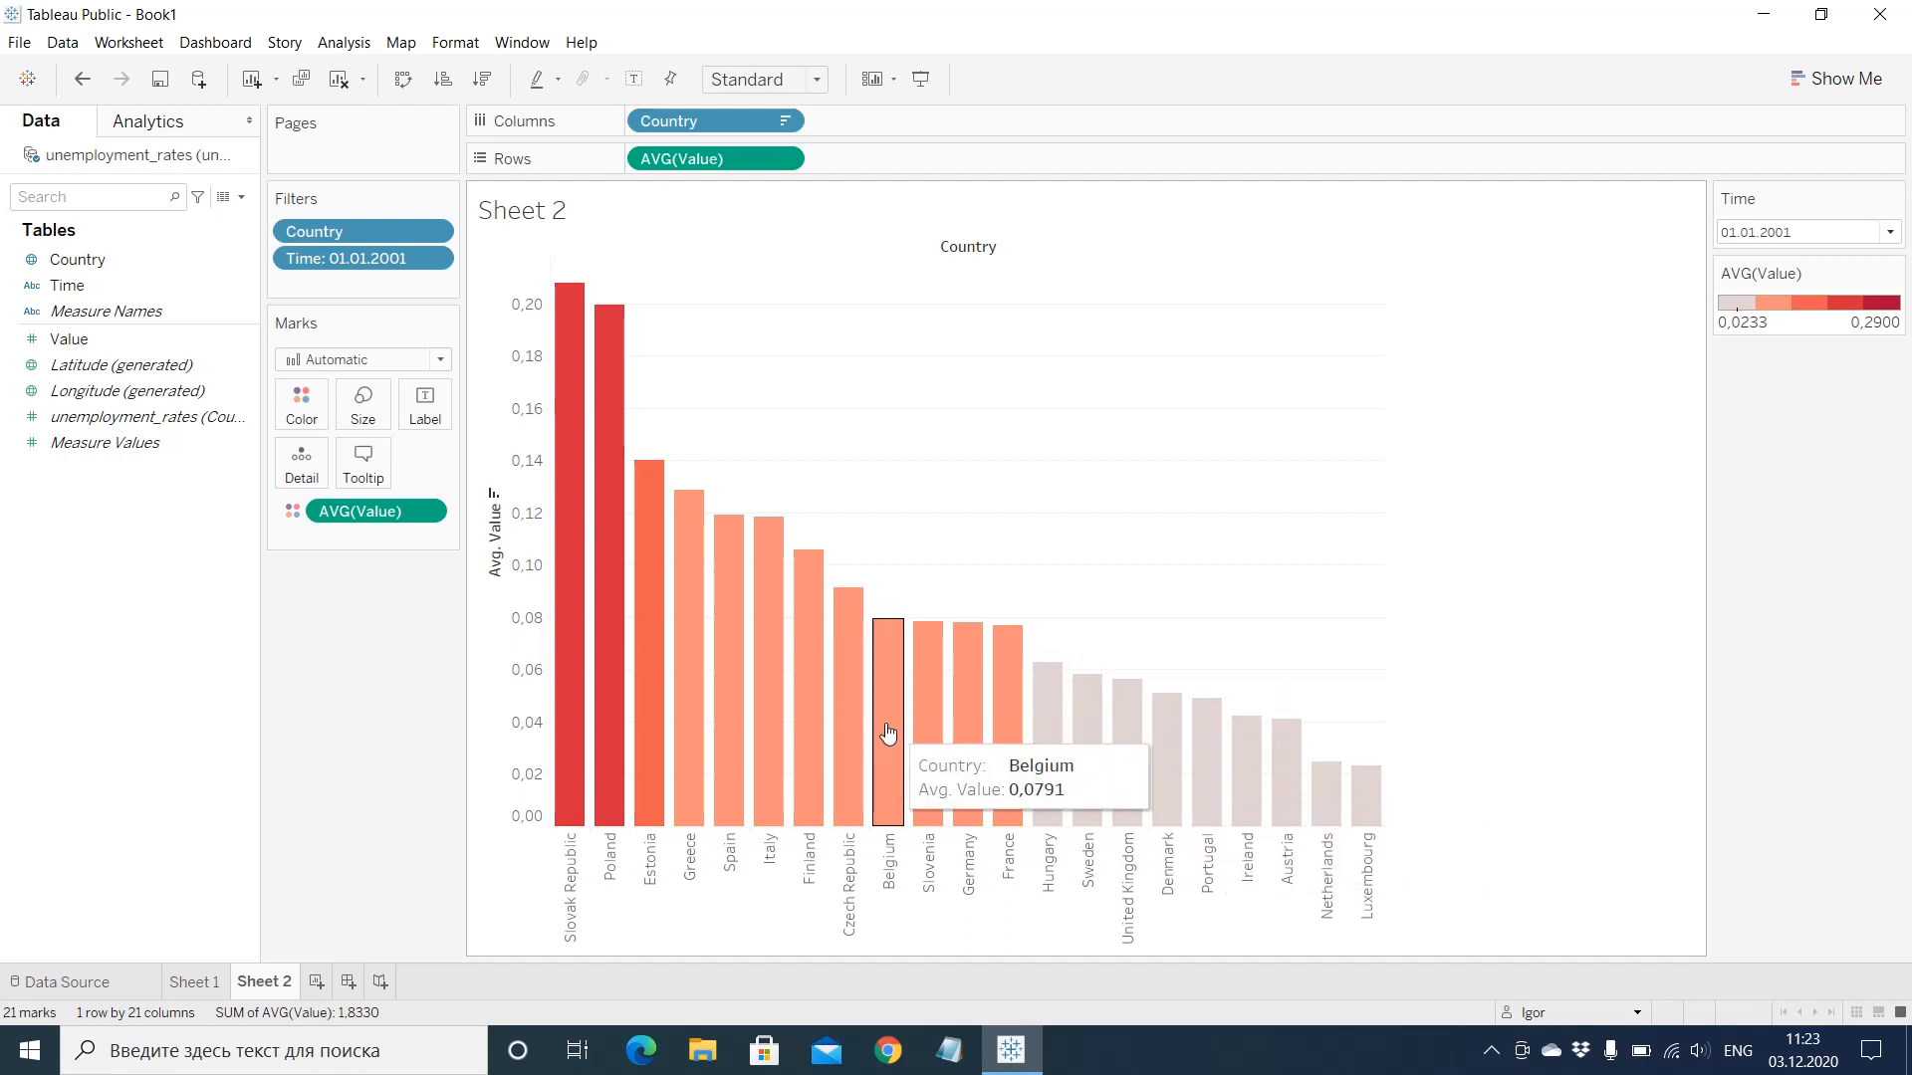
mouse_move(557, 592)
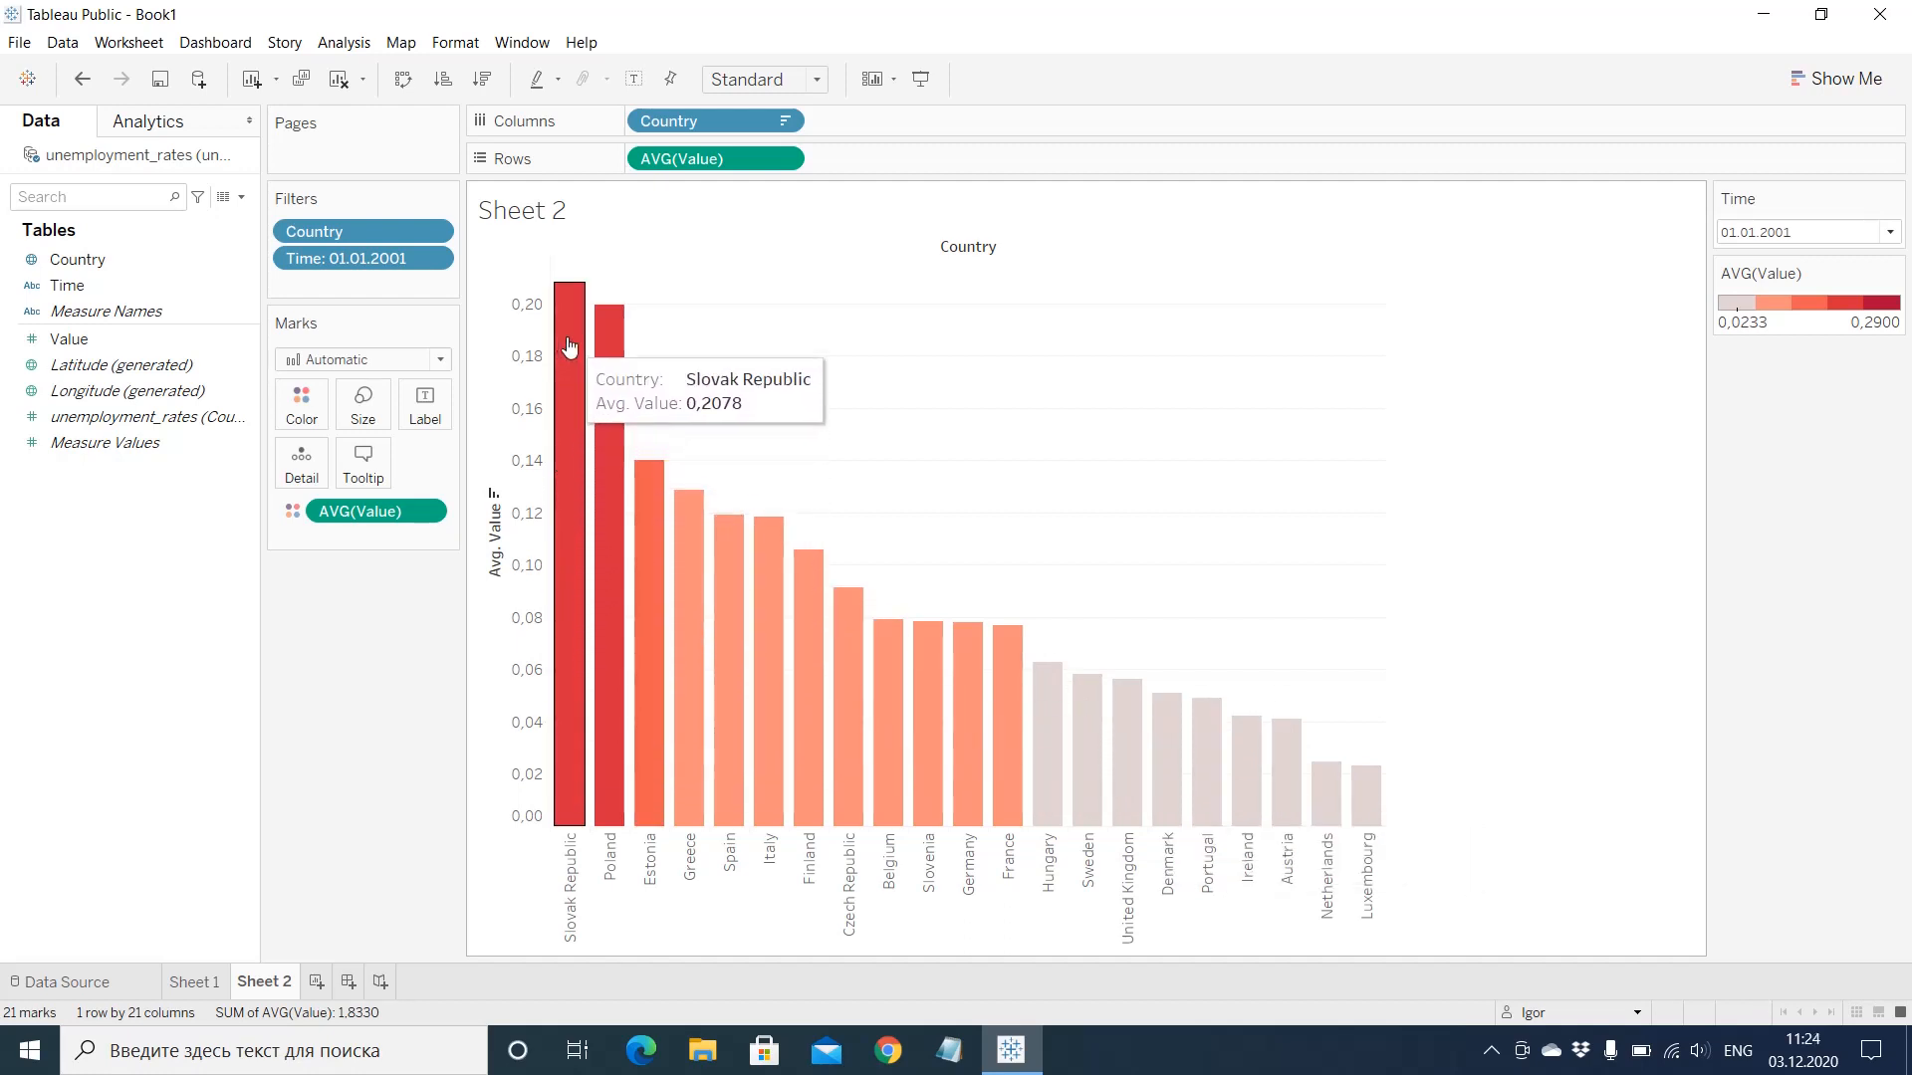
mouse_move(605, 389)
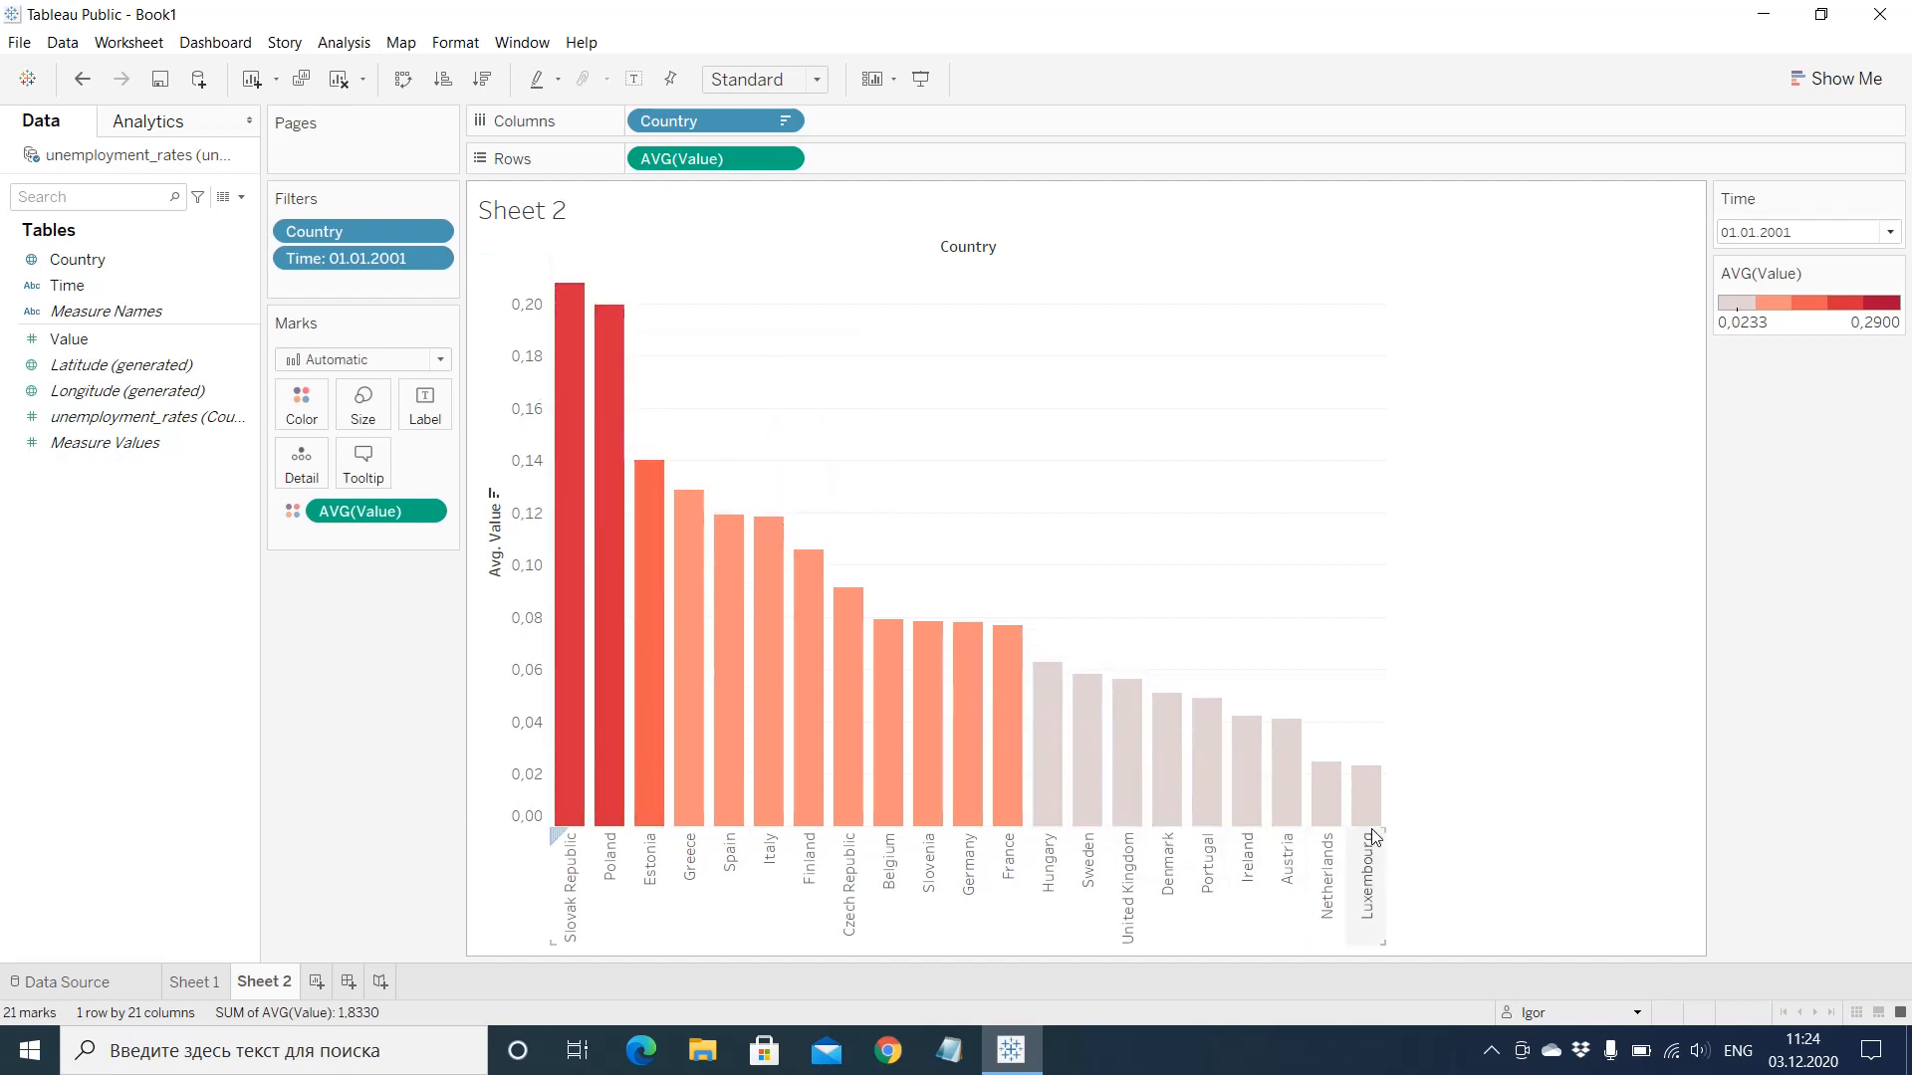
mouse_move(1375, 806)
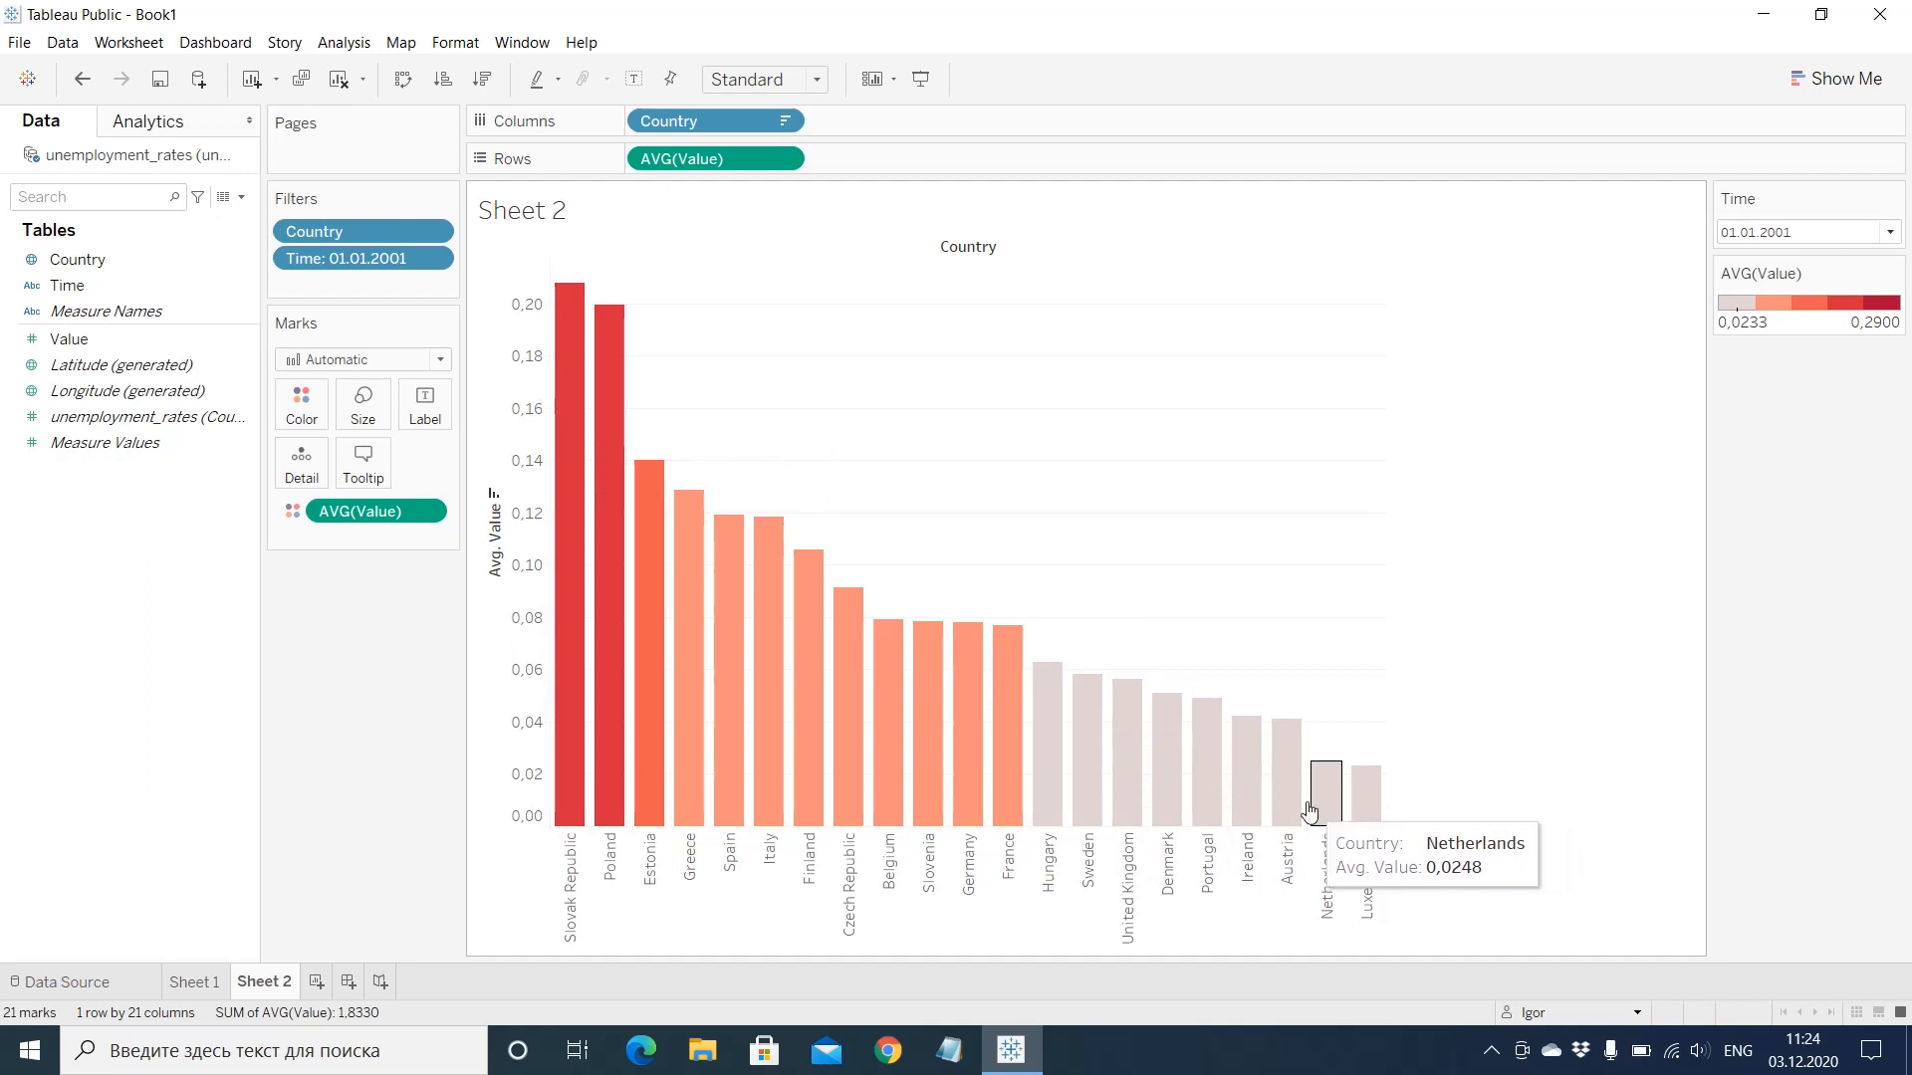
mouse_move(1292, 807)
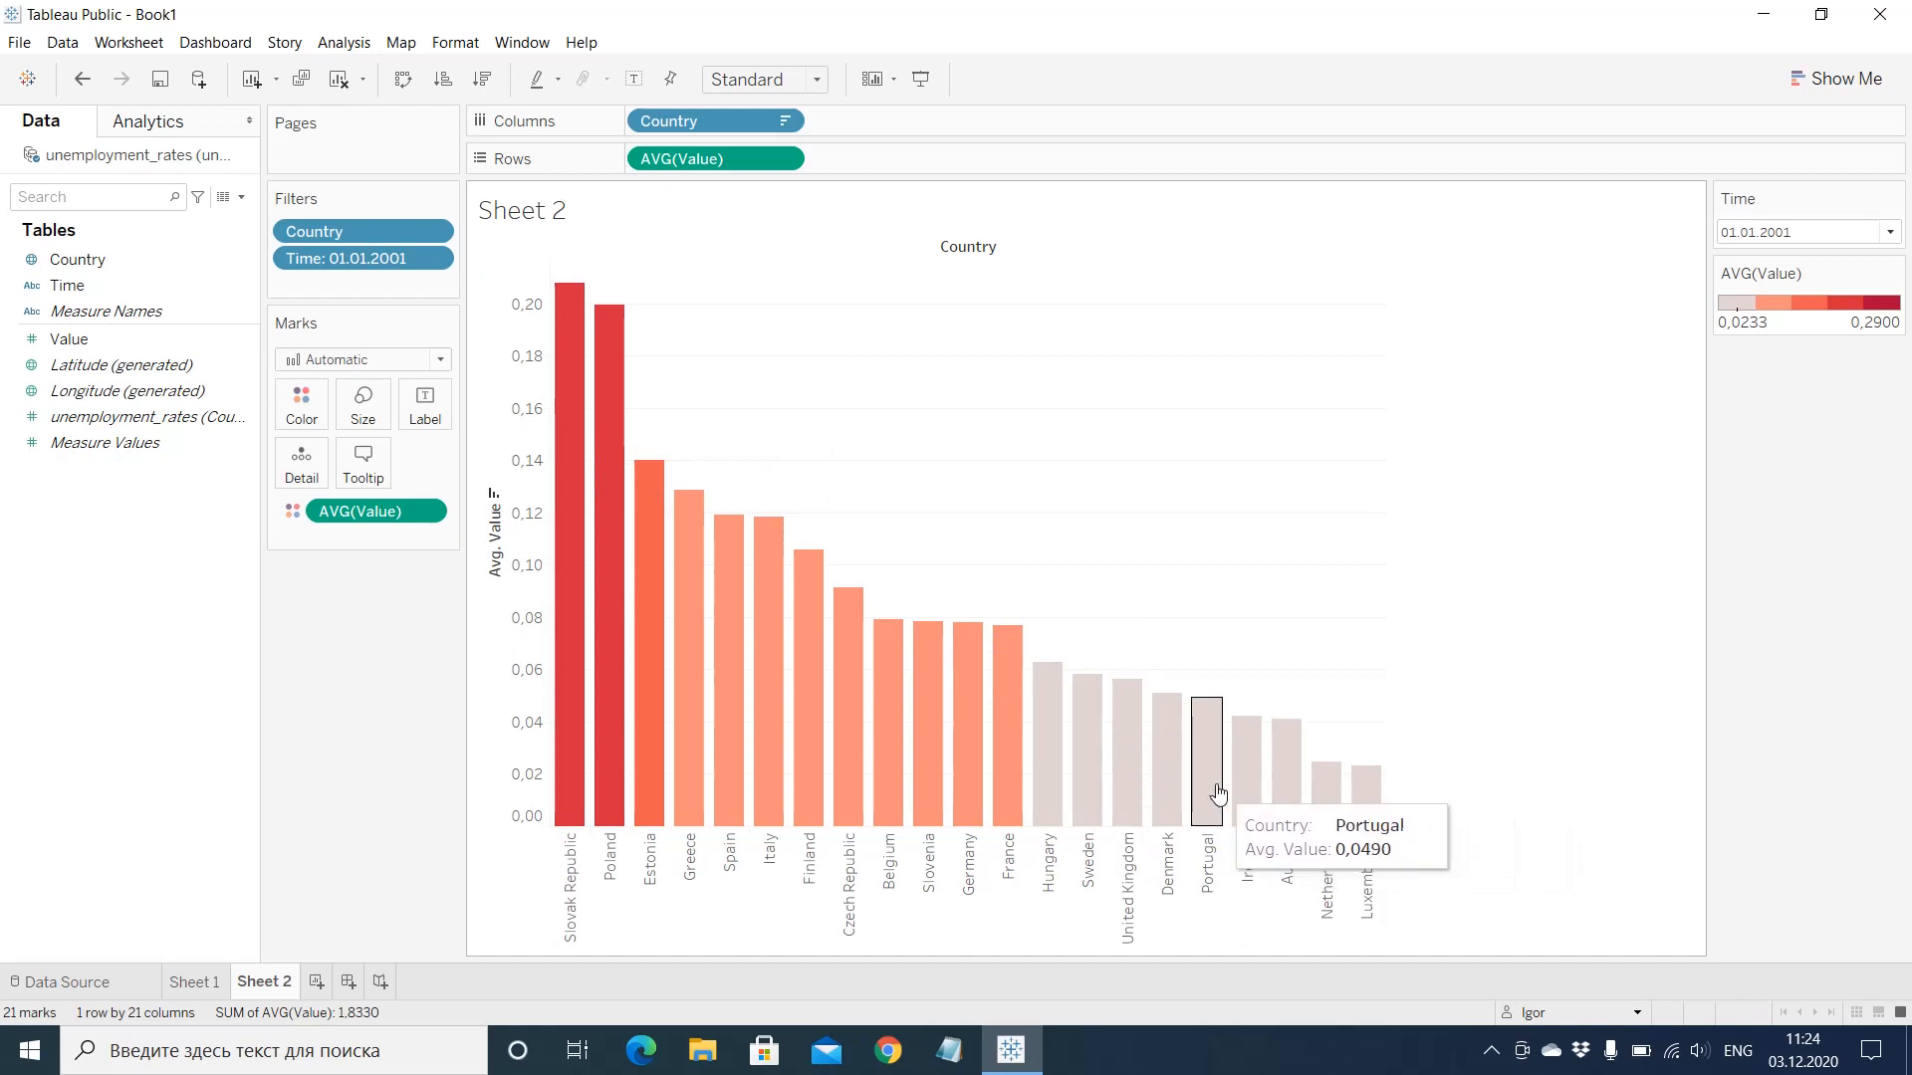
mouse_move(1038, 790)
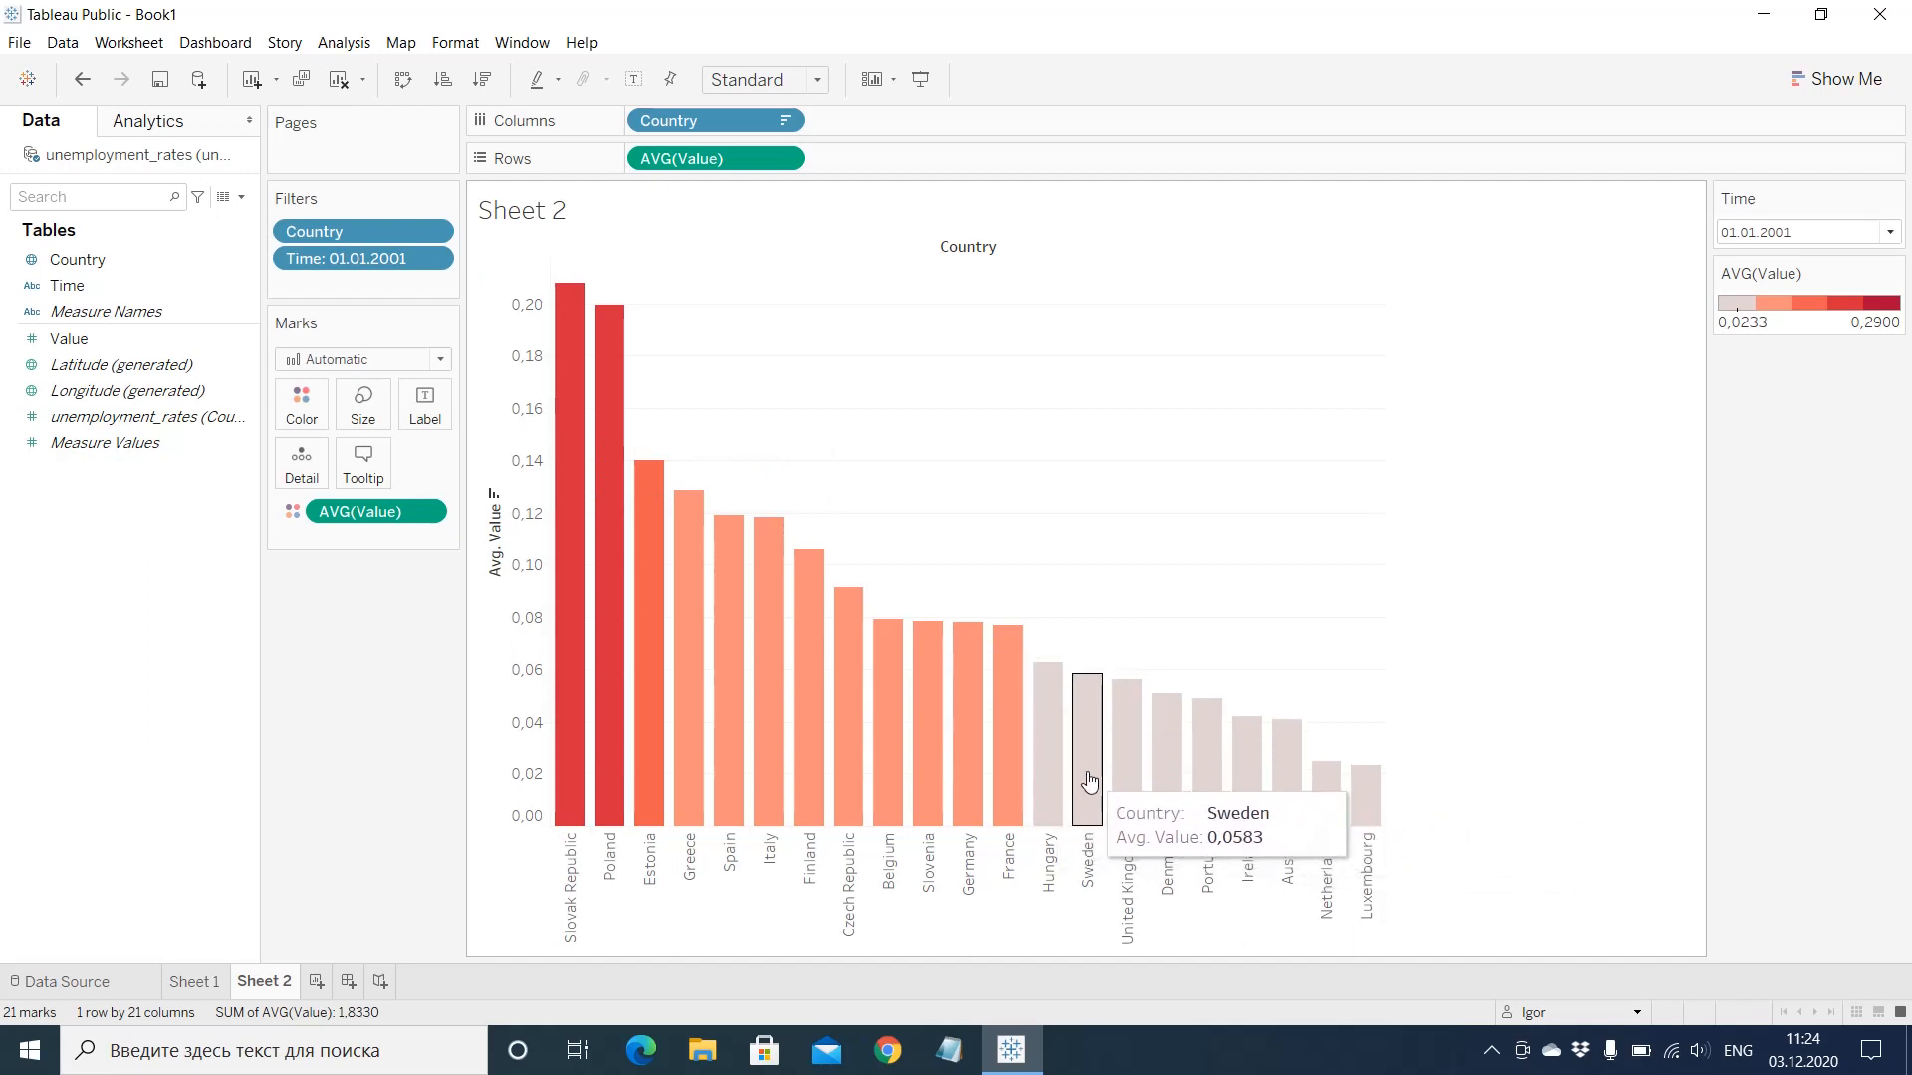
mouse_move(1160, 785)
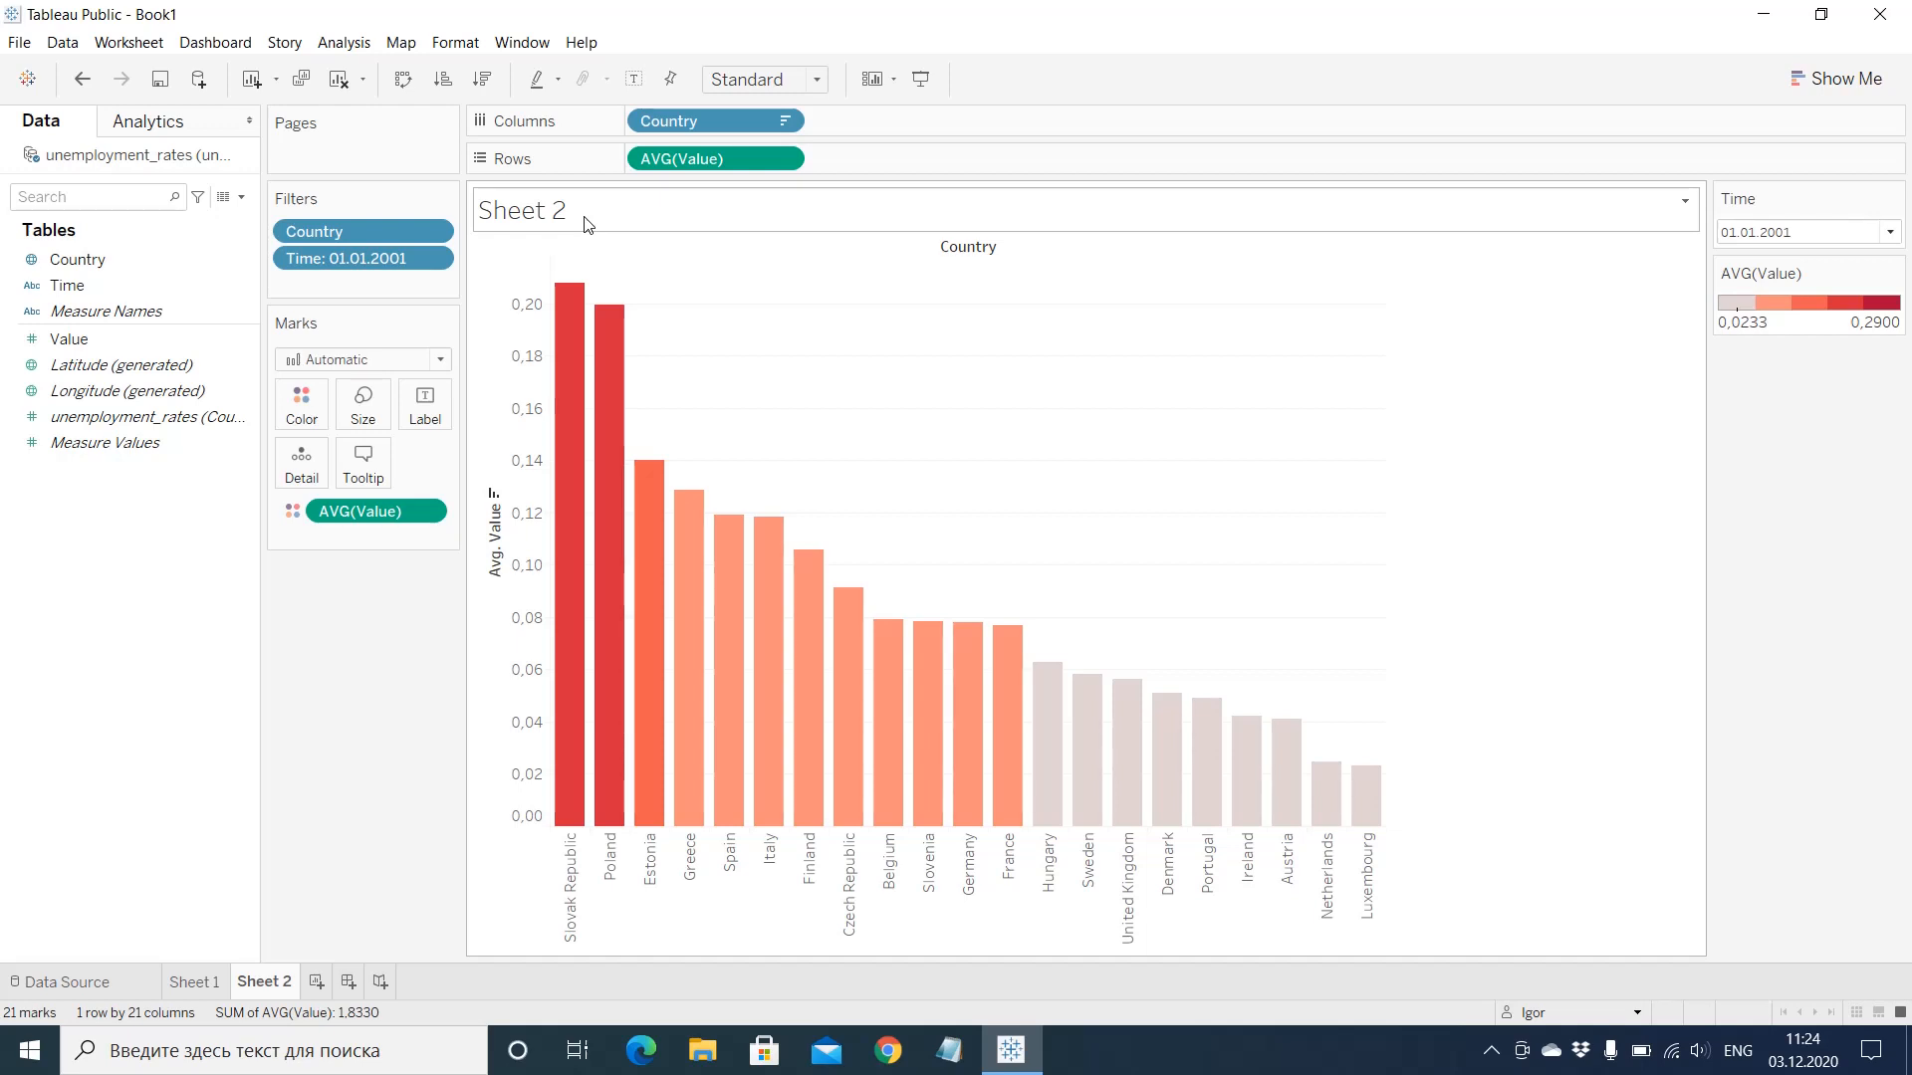
Step: Replace the chart title with "Unemployment rates in EU"
double_click(548, 219)
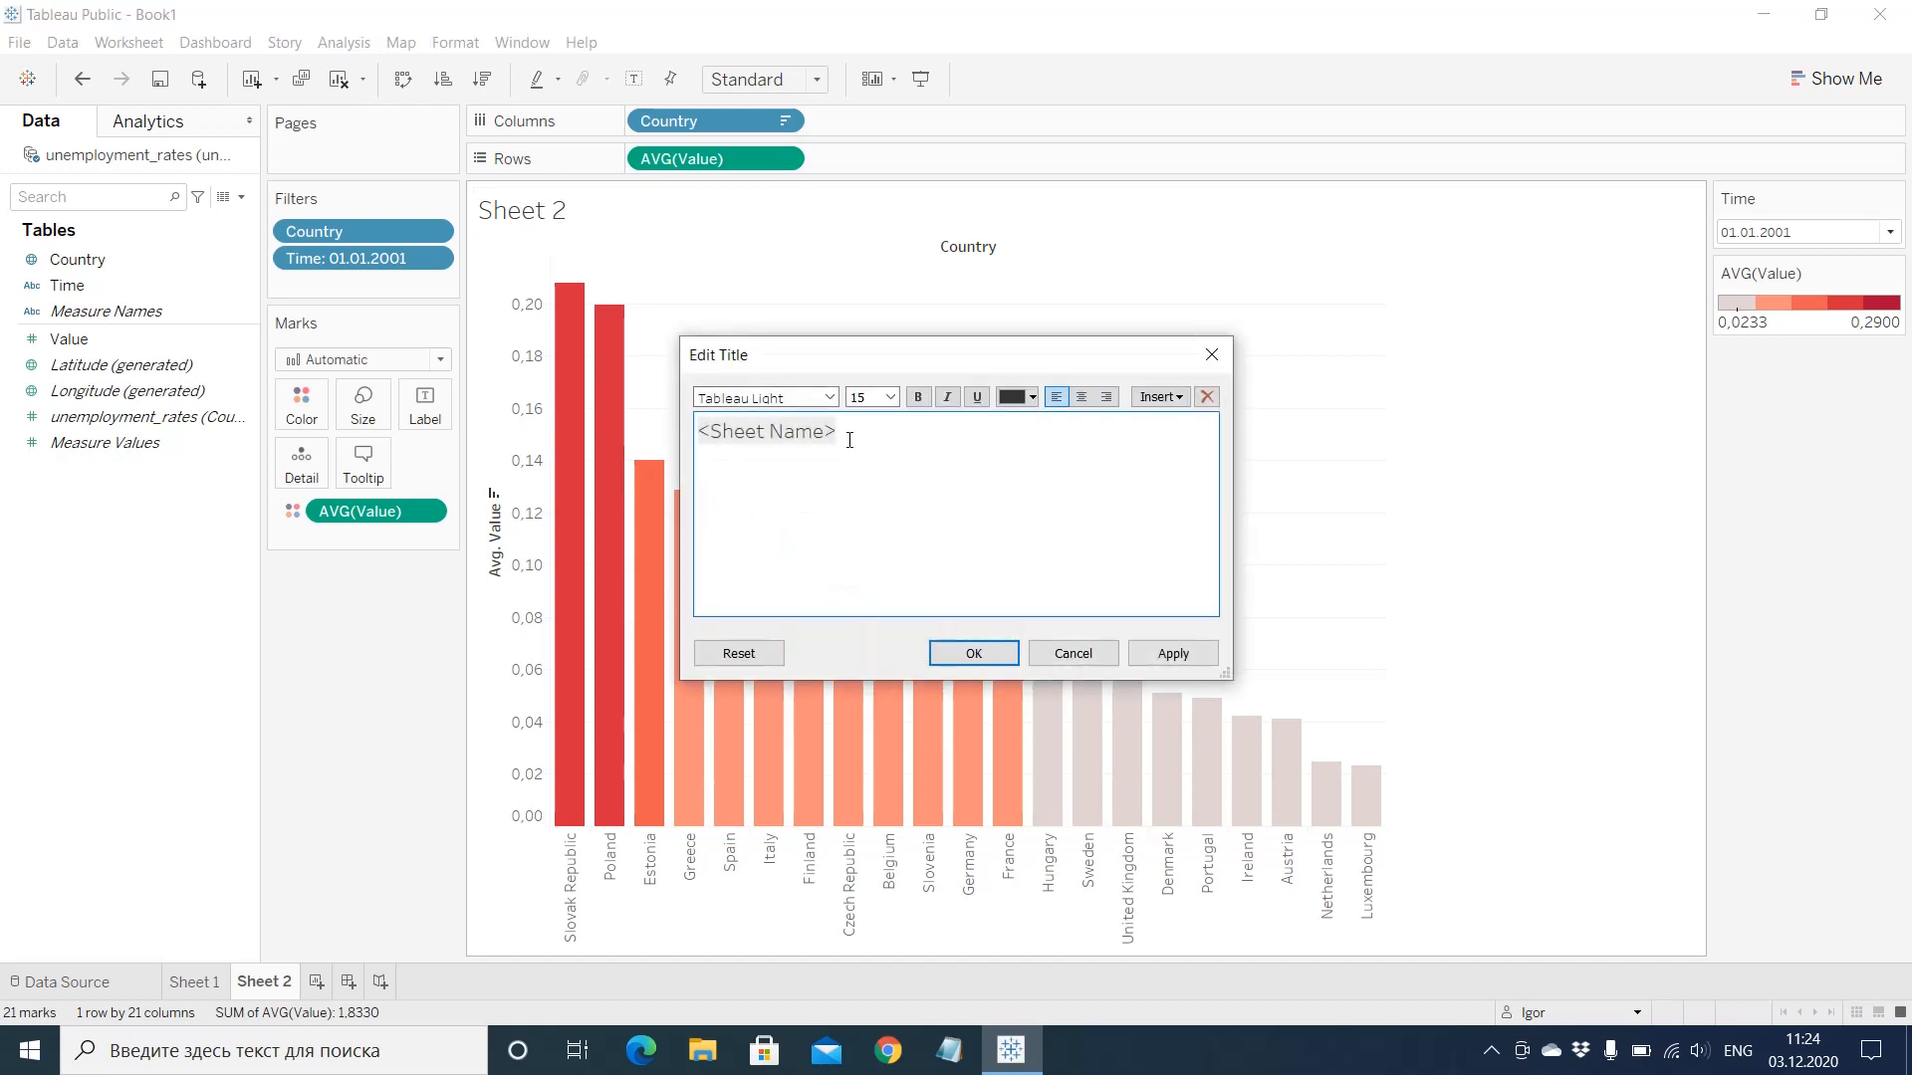
double_click(702, 431)
key(BackSpace)
text(Un)
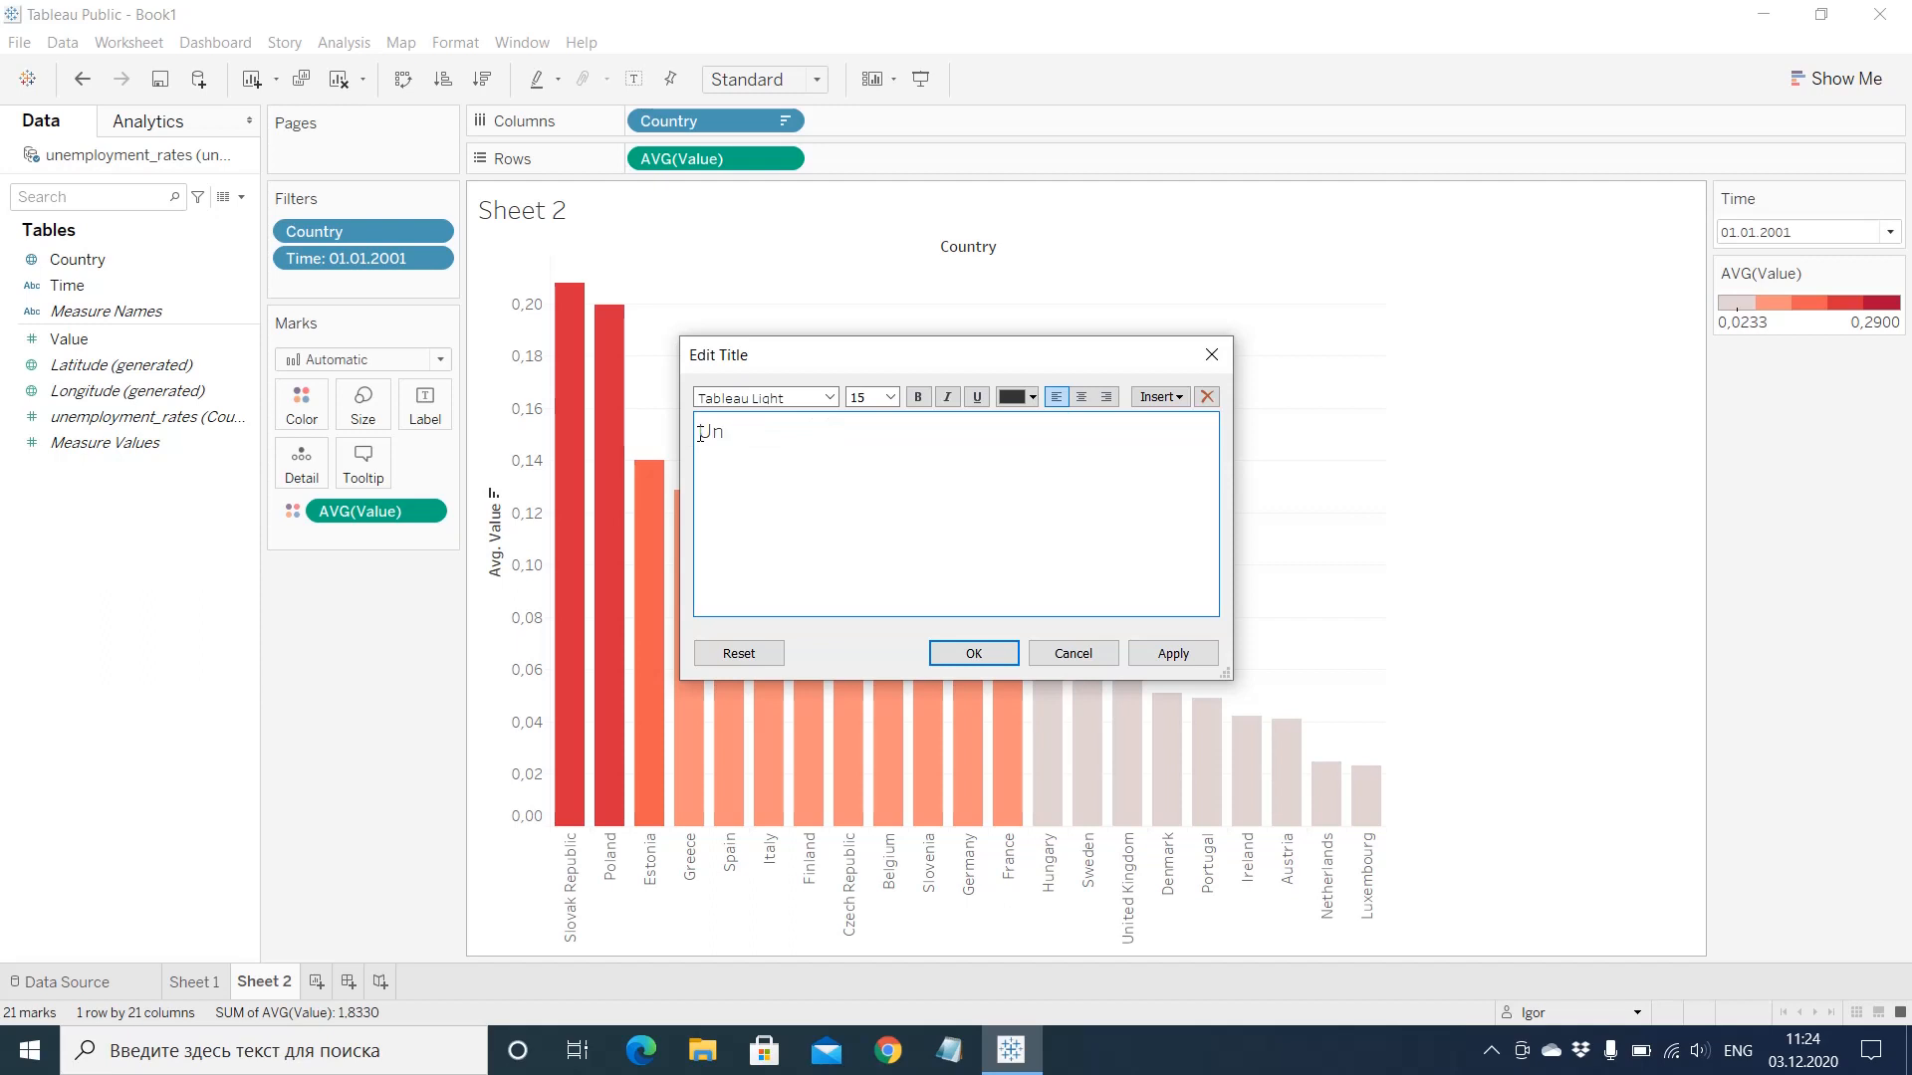
text(employment rates)
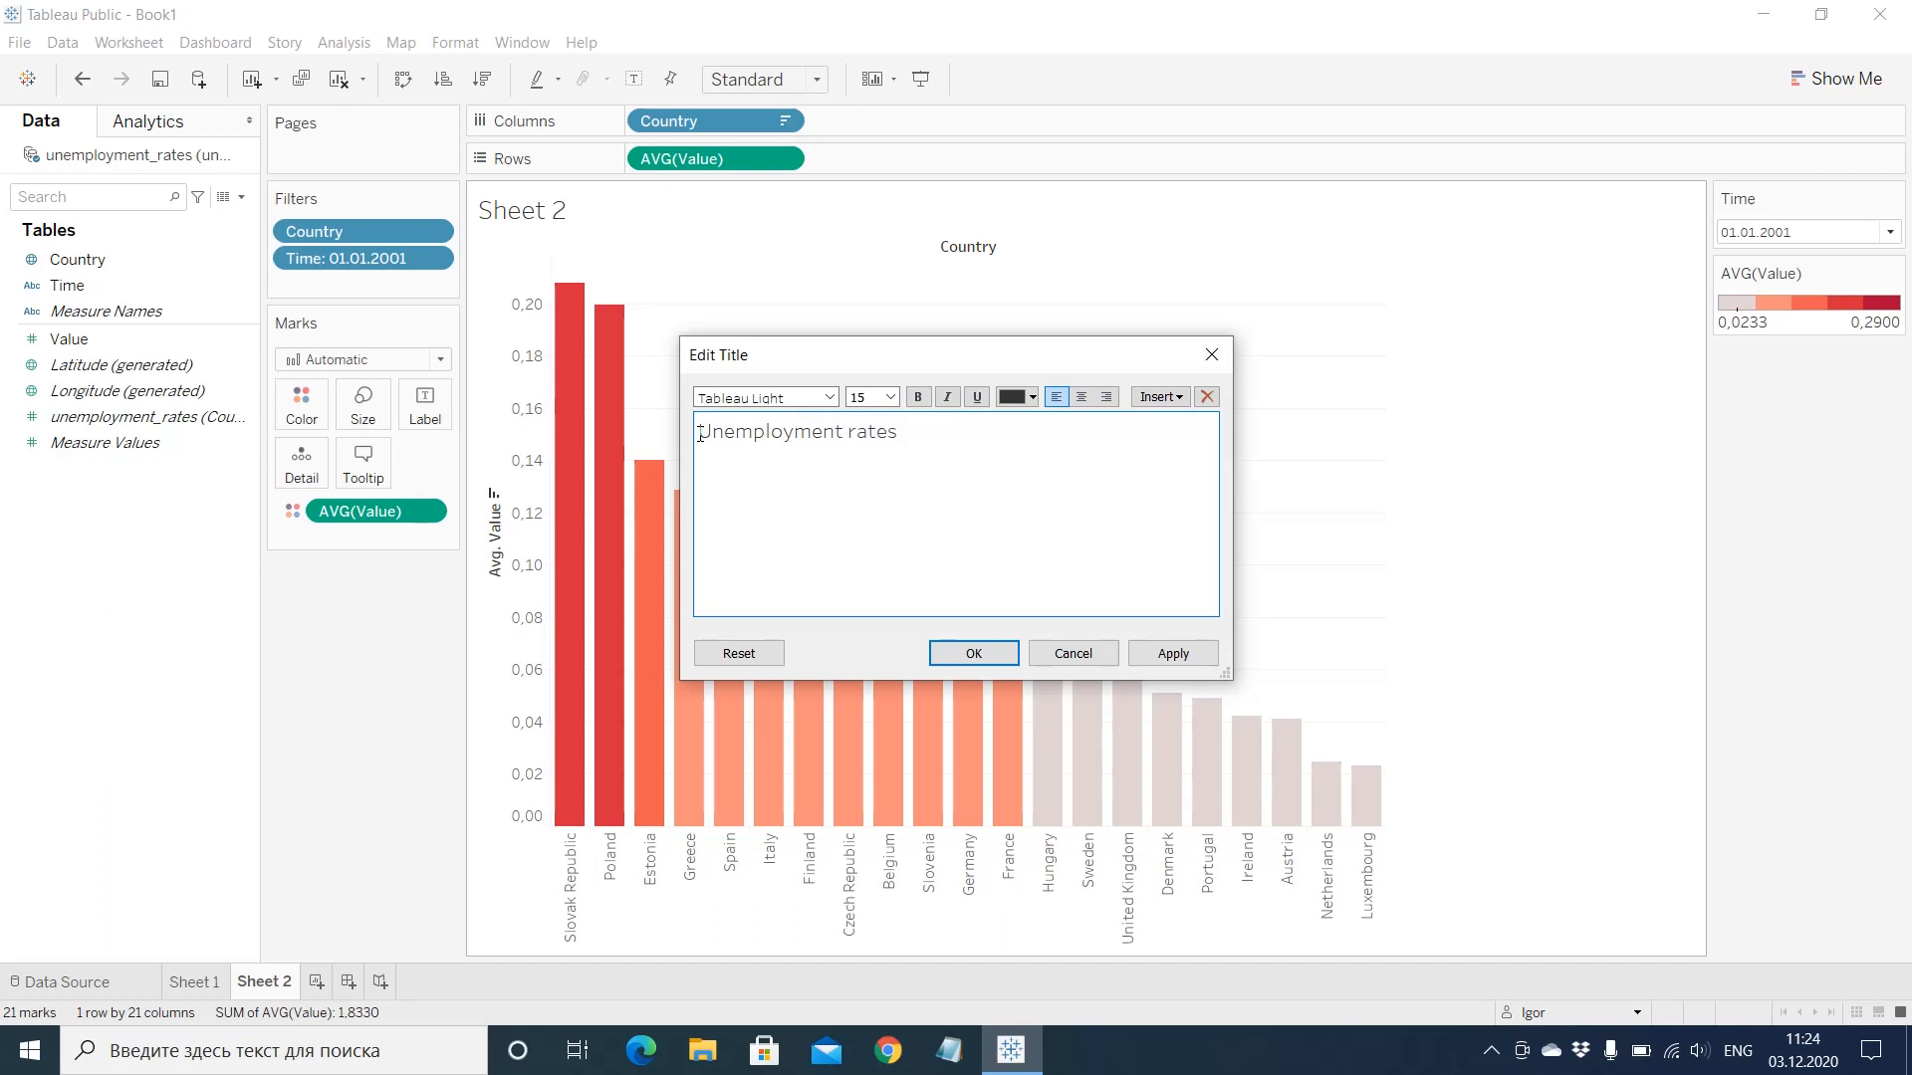
text( id EU)
drag(907, 431, 919, 431)
text(n EU)
click(968, 652)
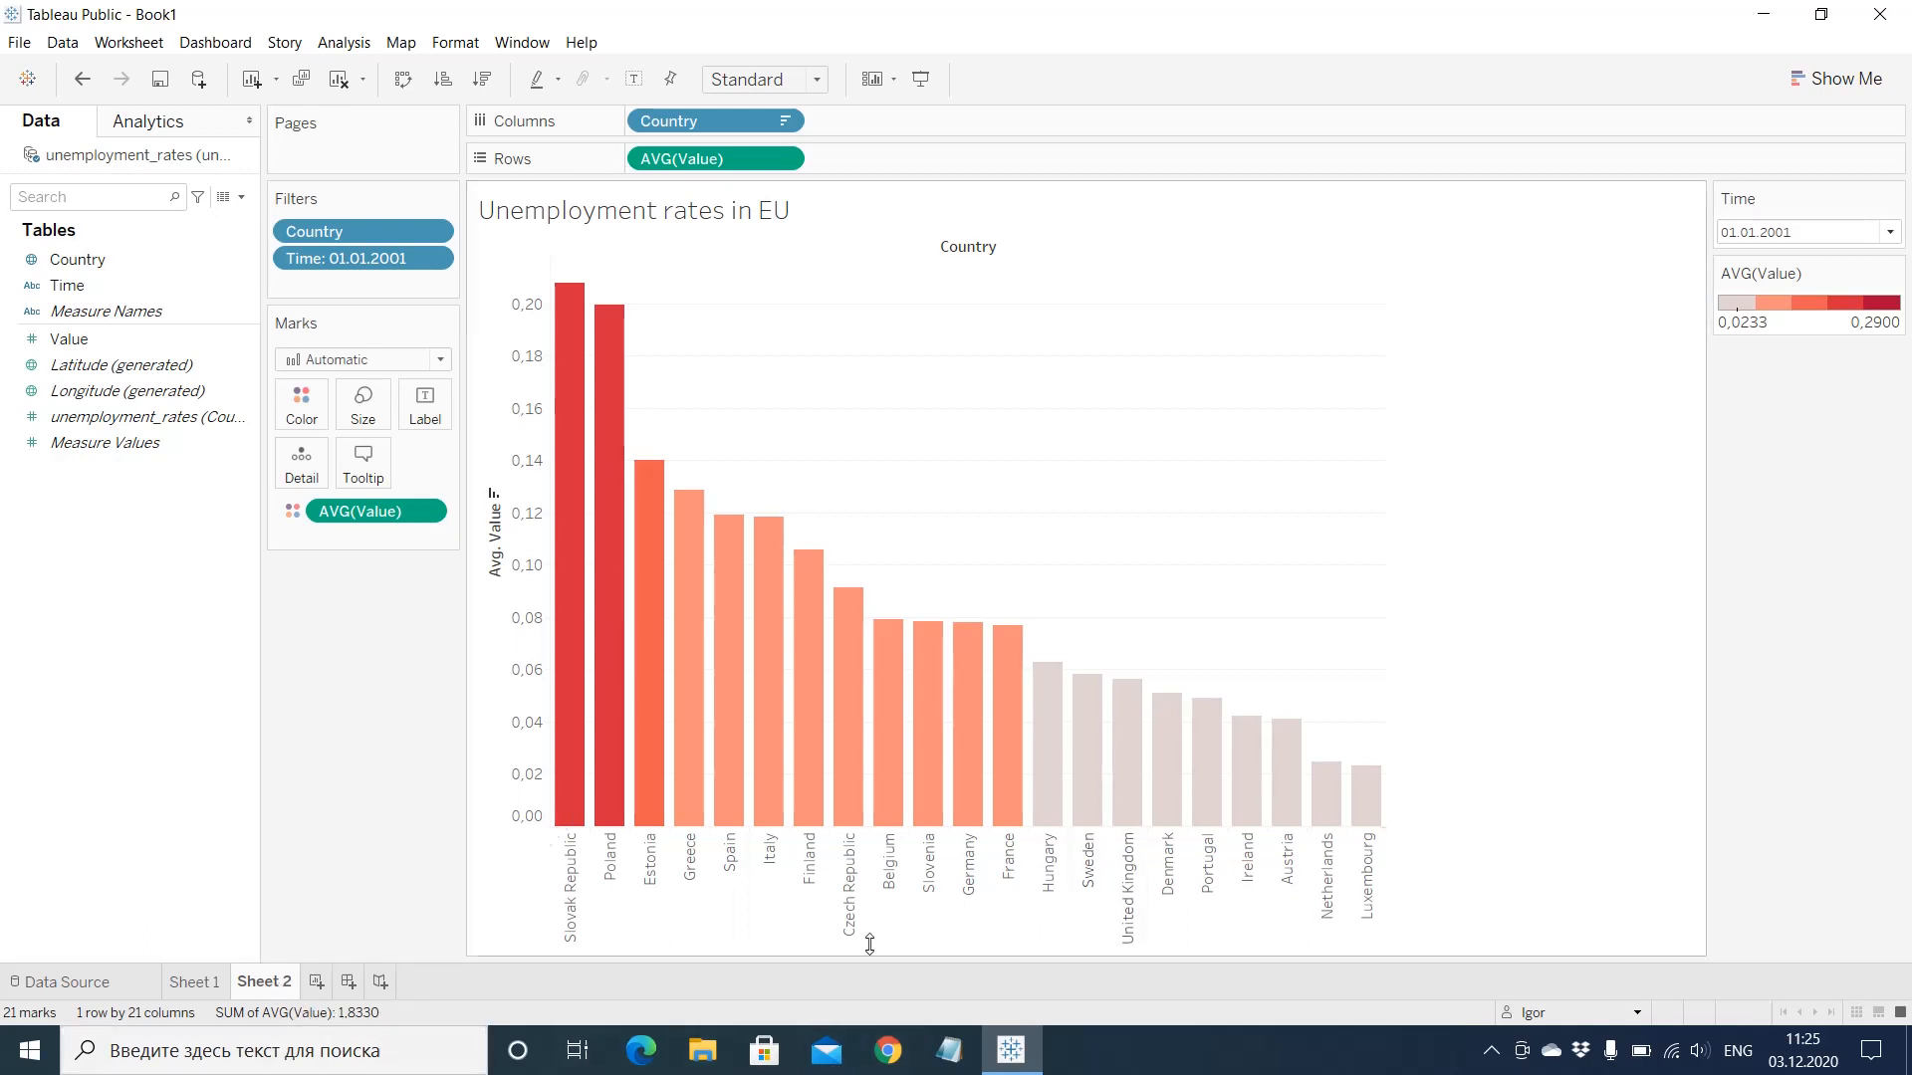
Step: Rename the Sheet 2 worksheet as unemployment_rates_eu
right_click(257, 986)
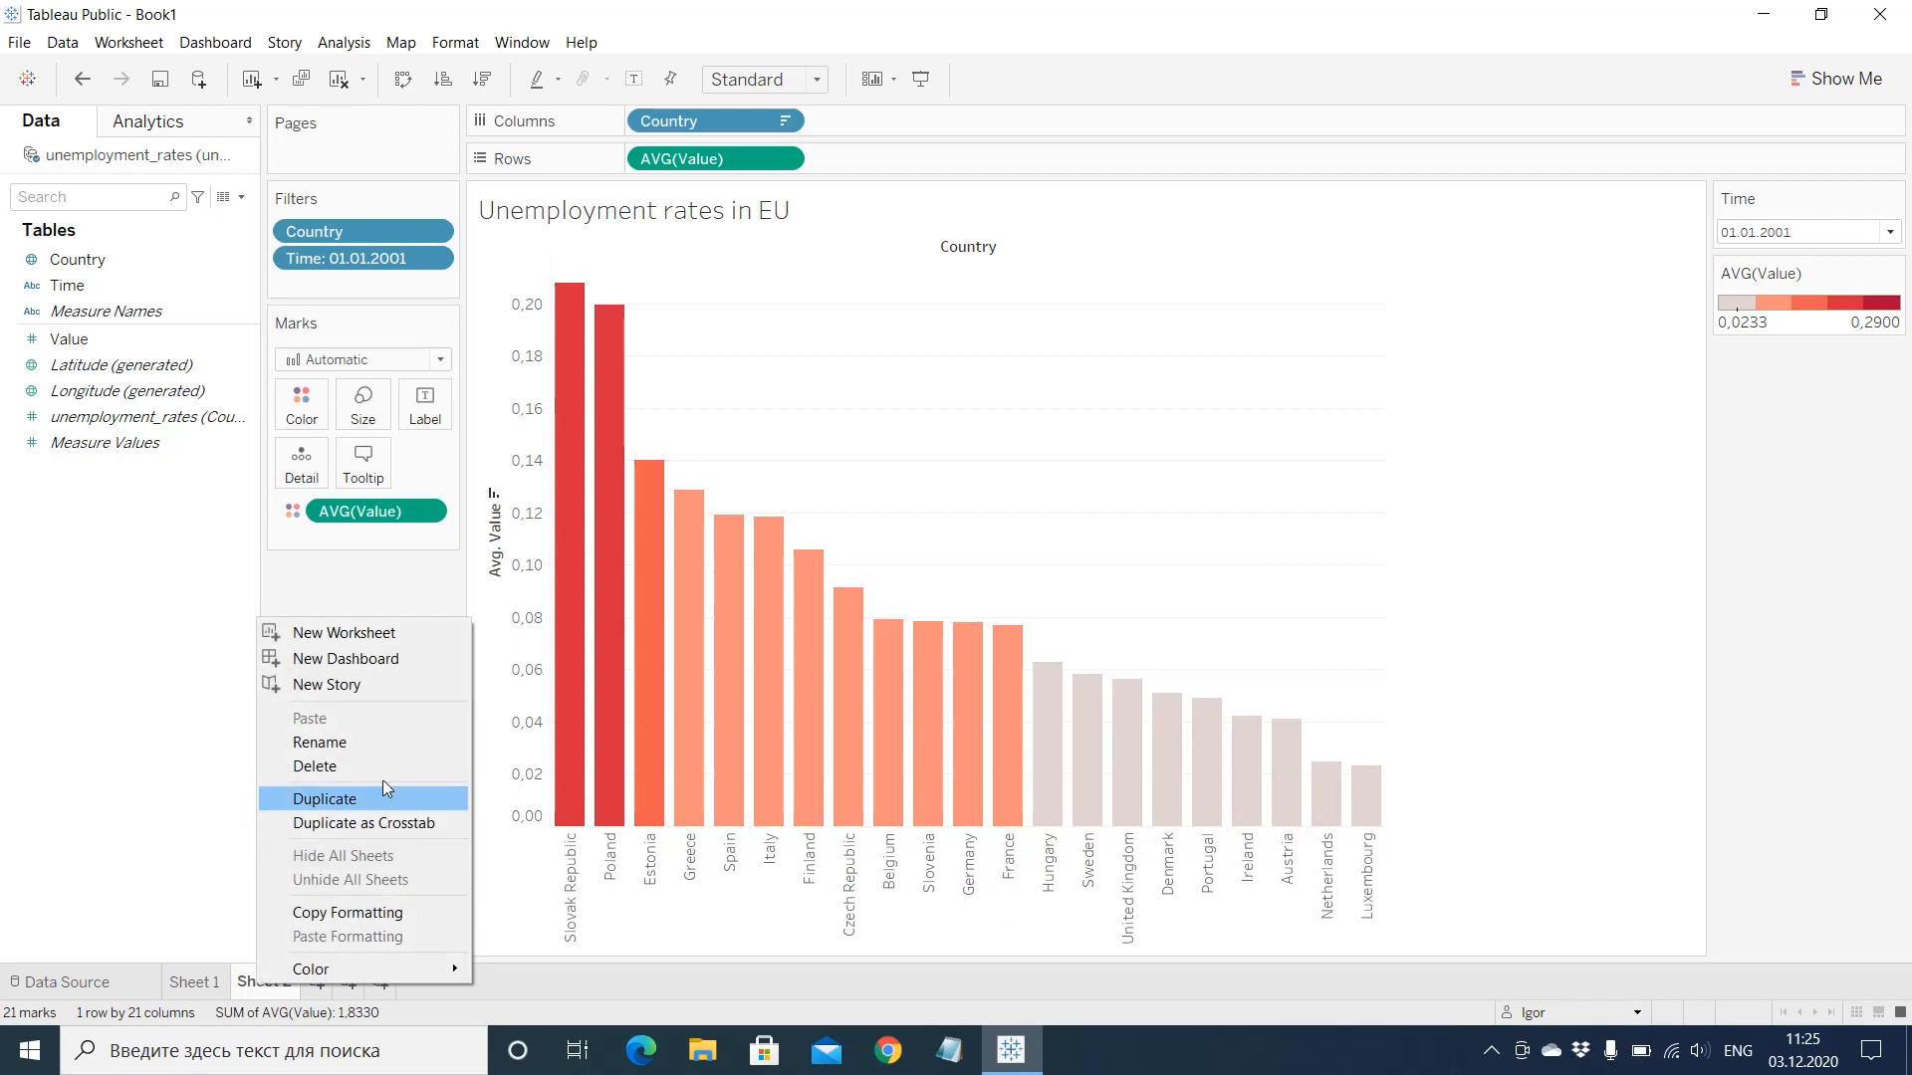
click(410, 744)
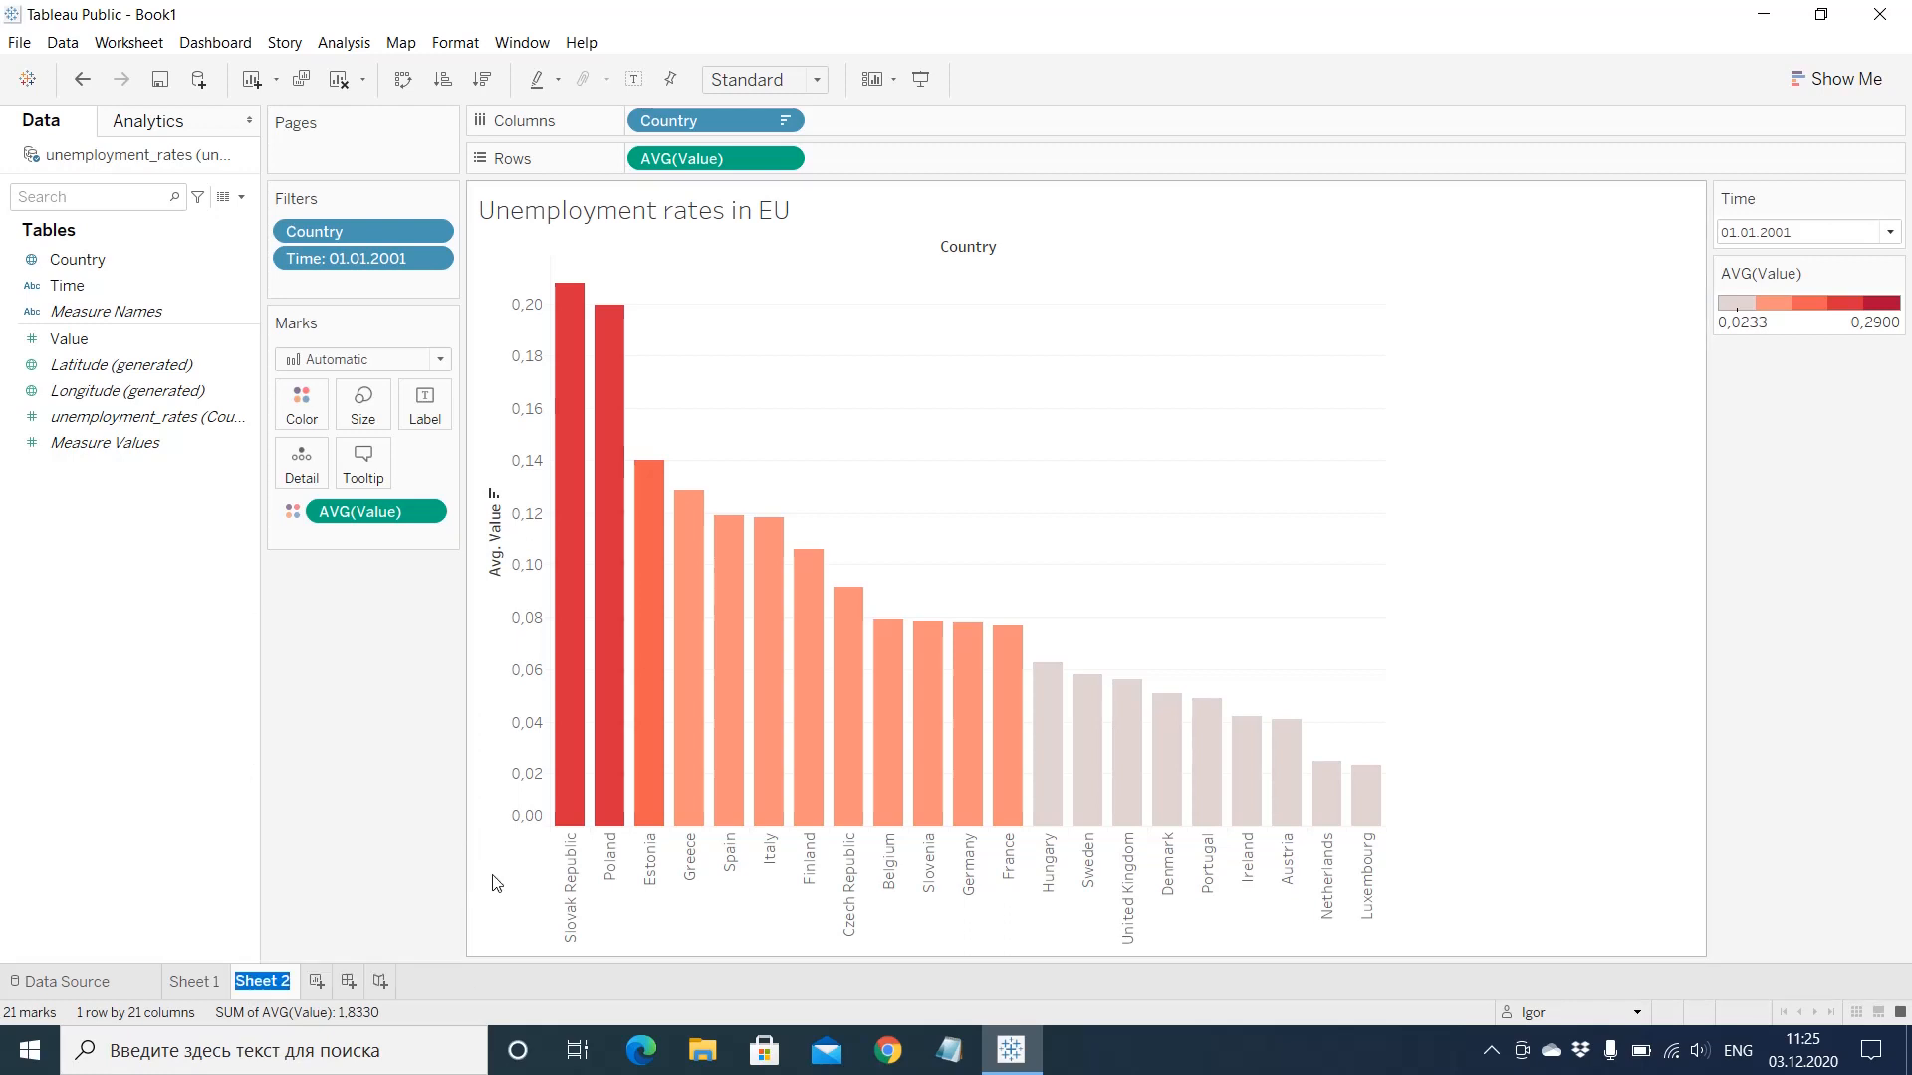
text(unemplo)
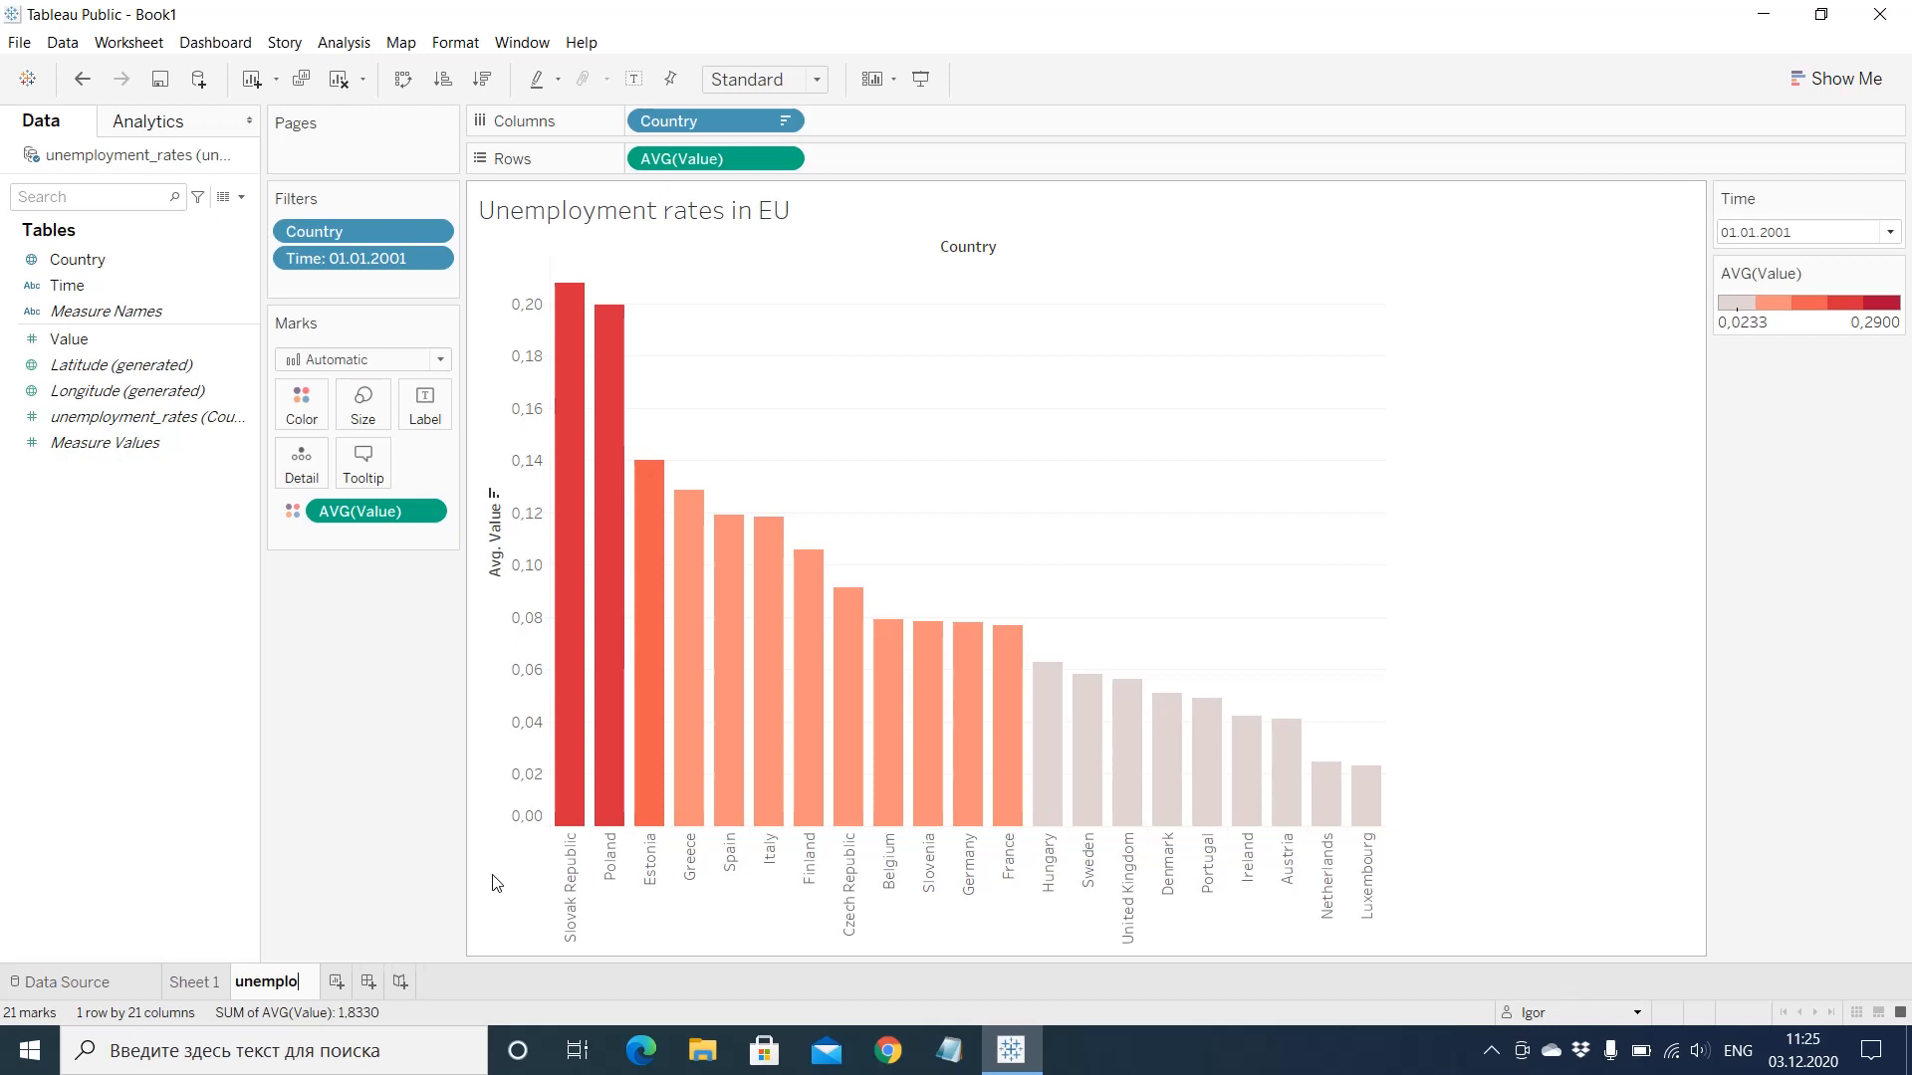
text(yment)
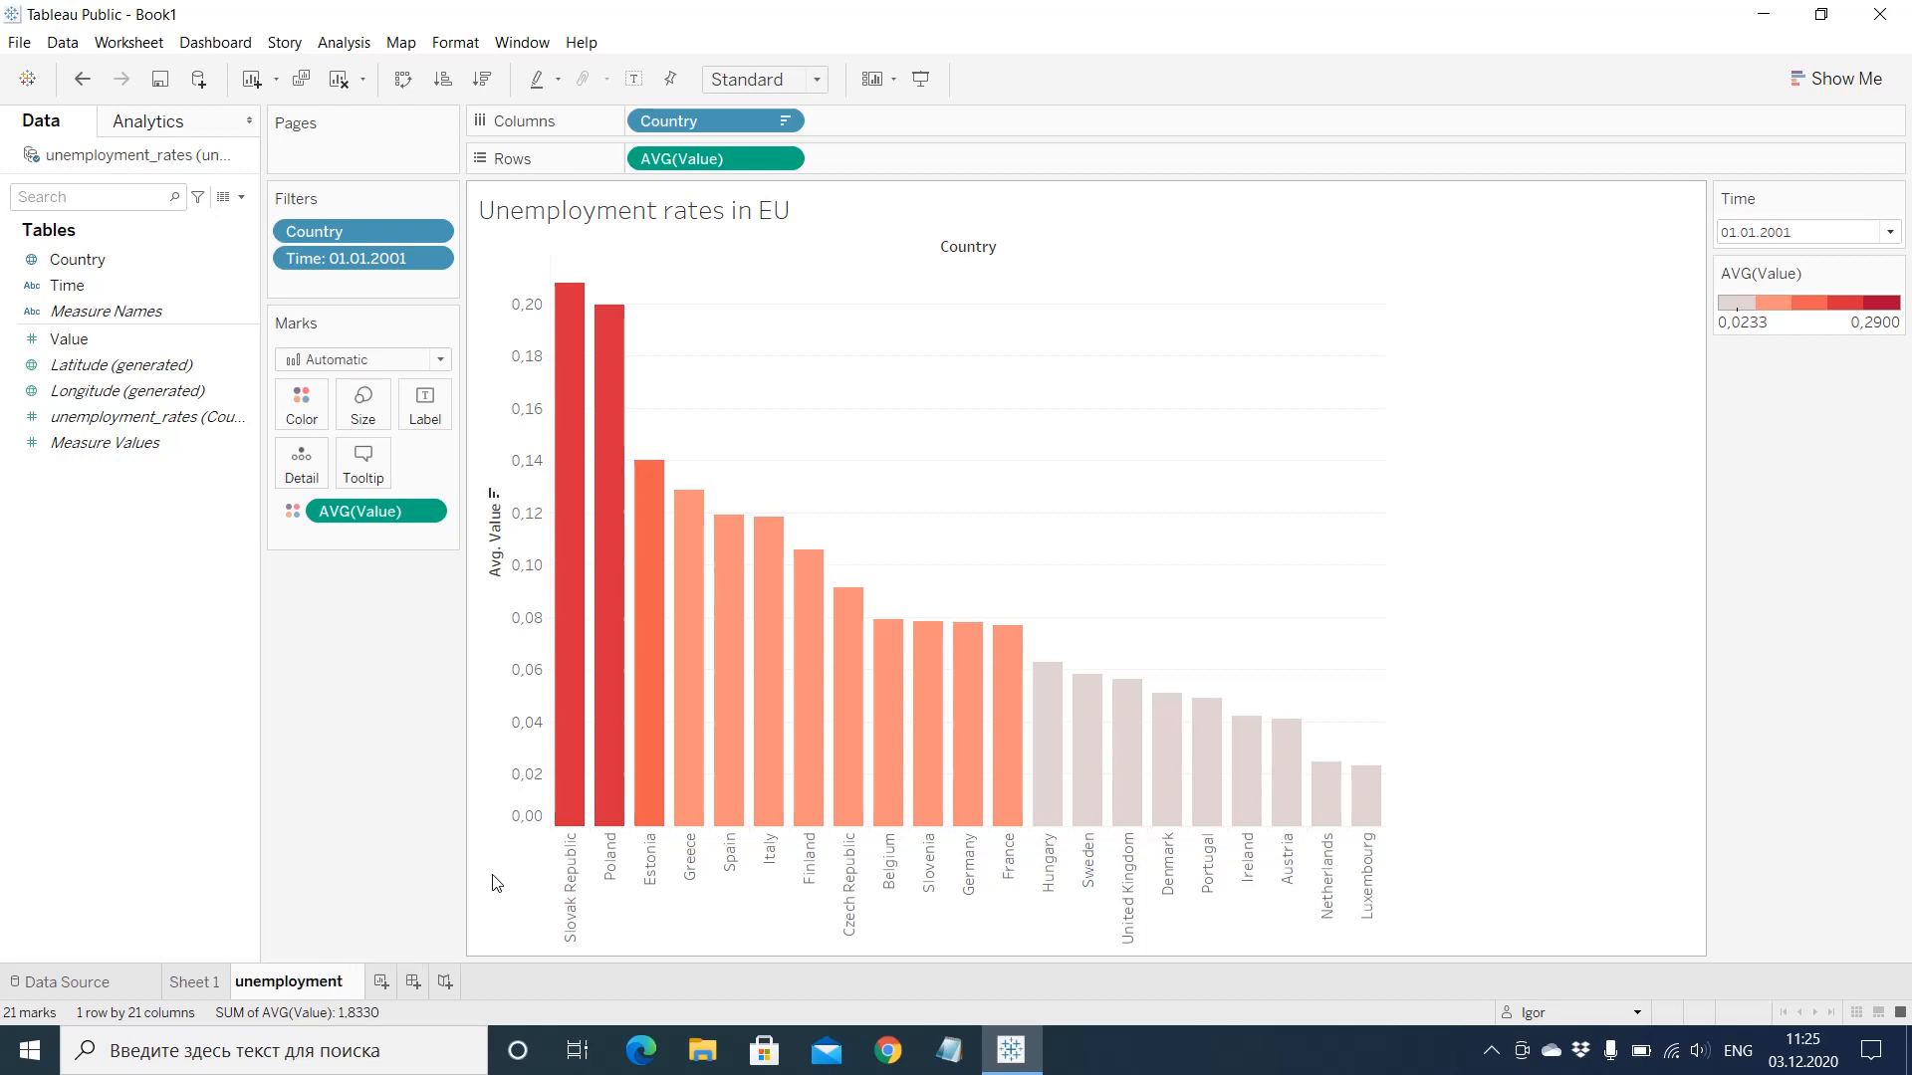
text(_rates)
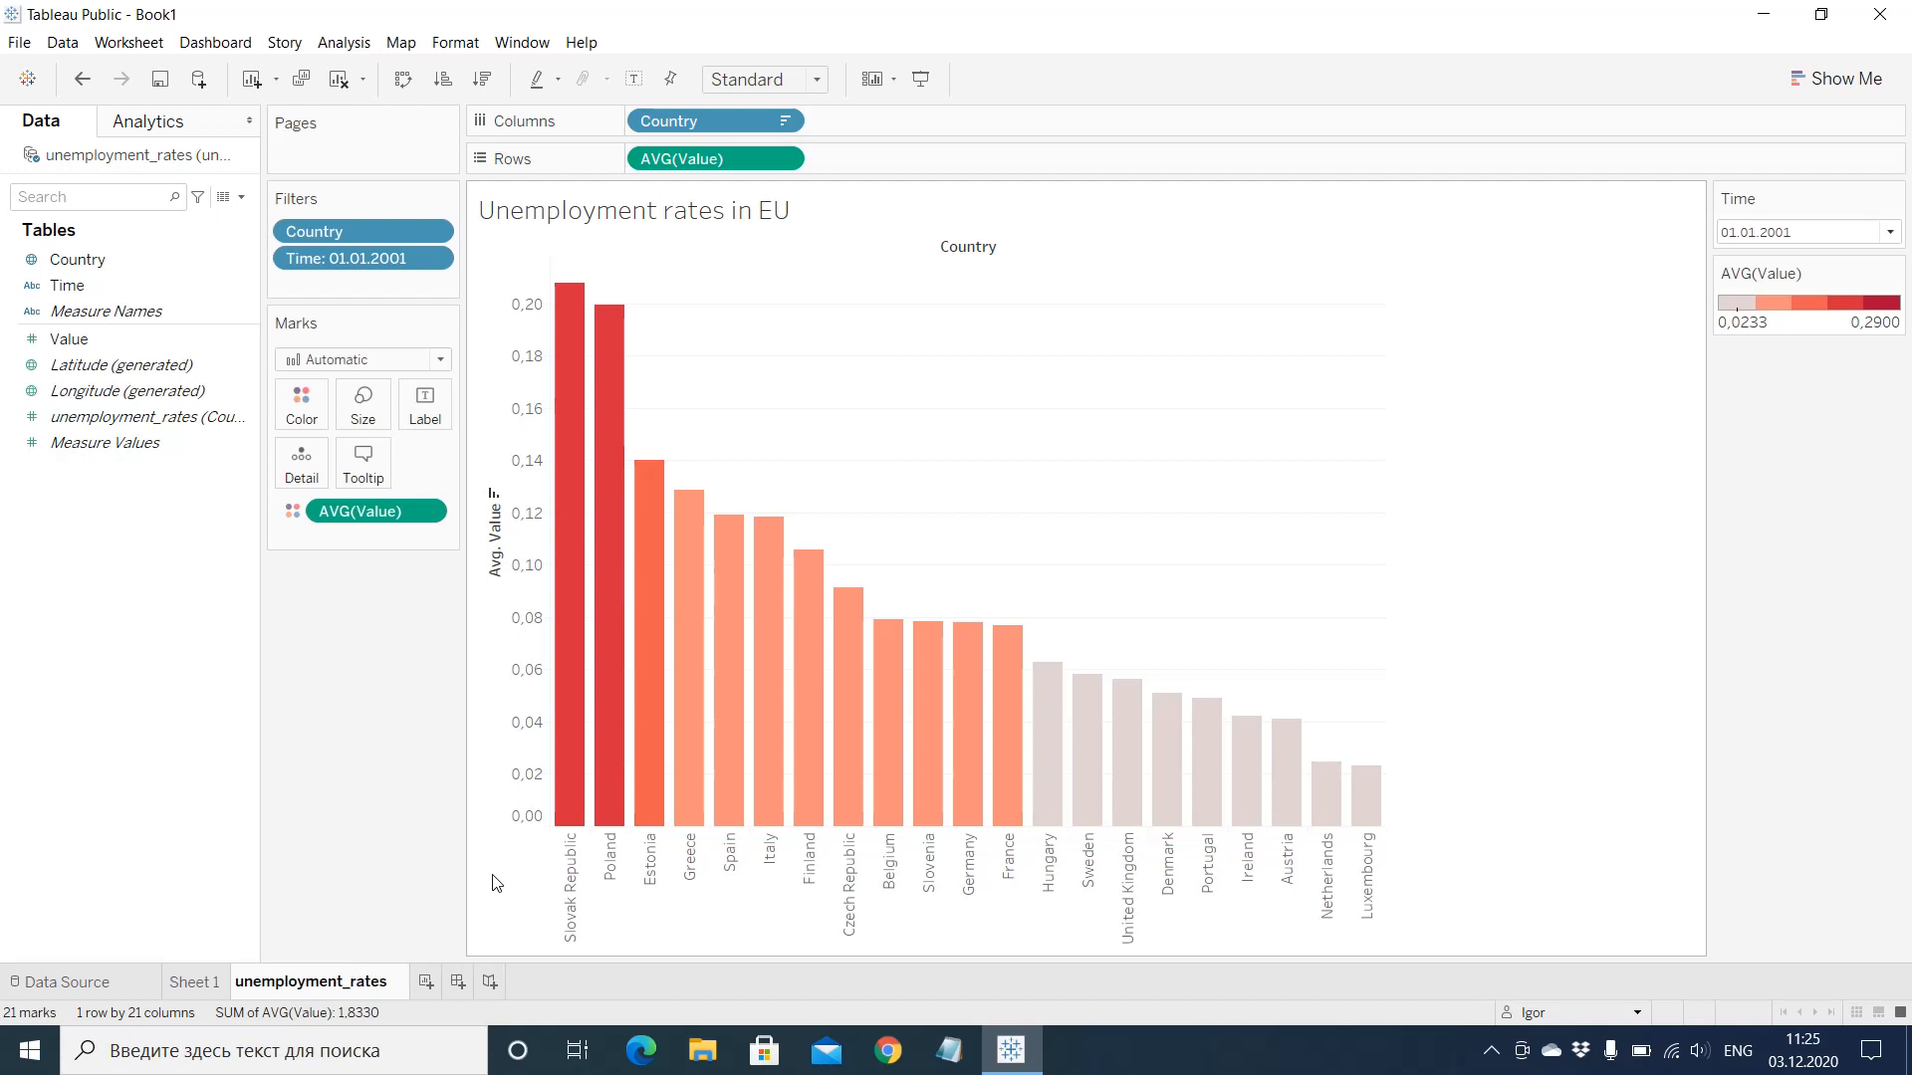
text(_eu)
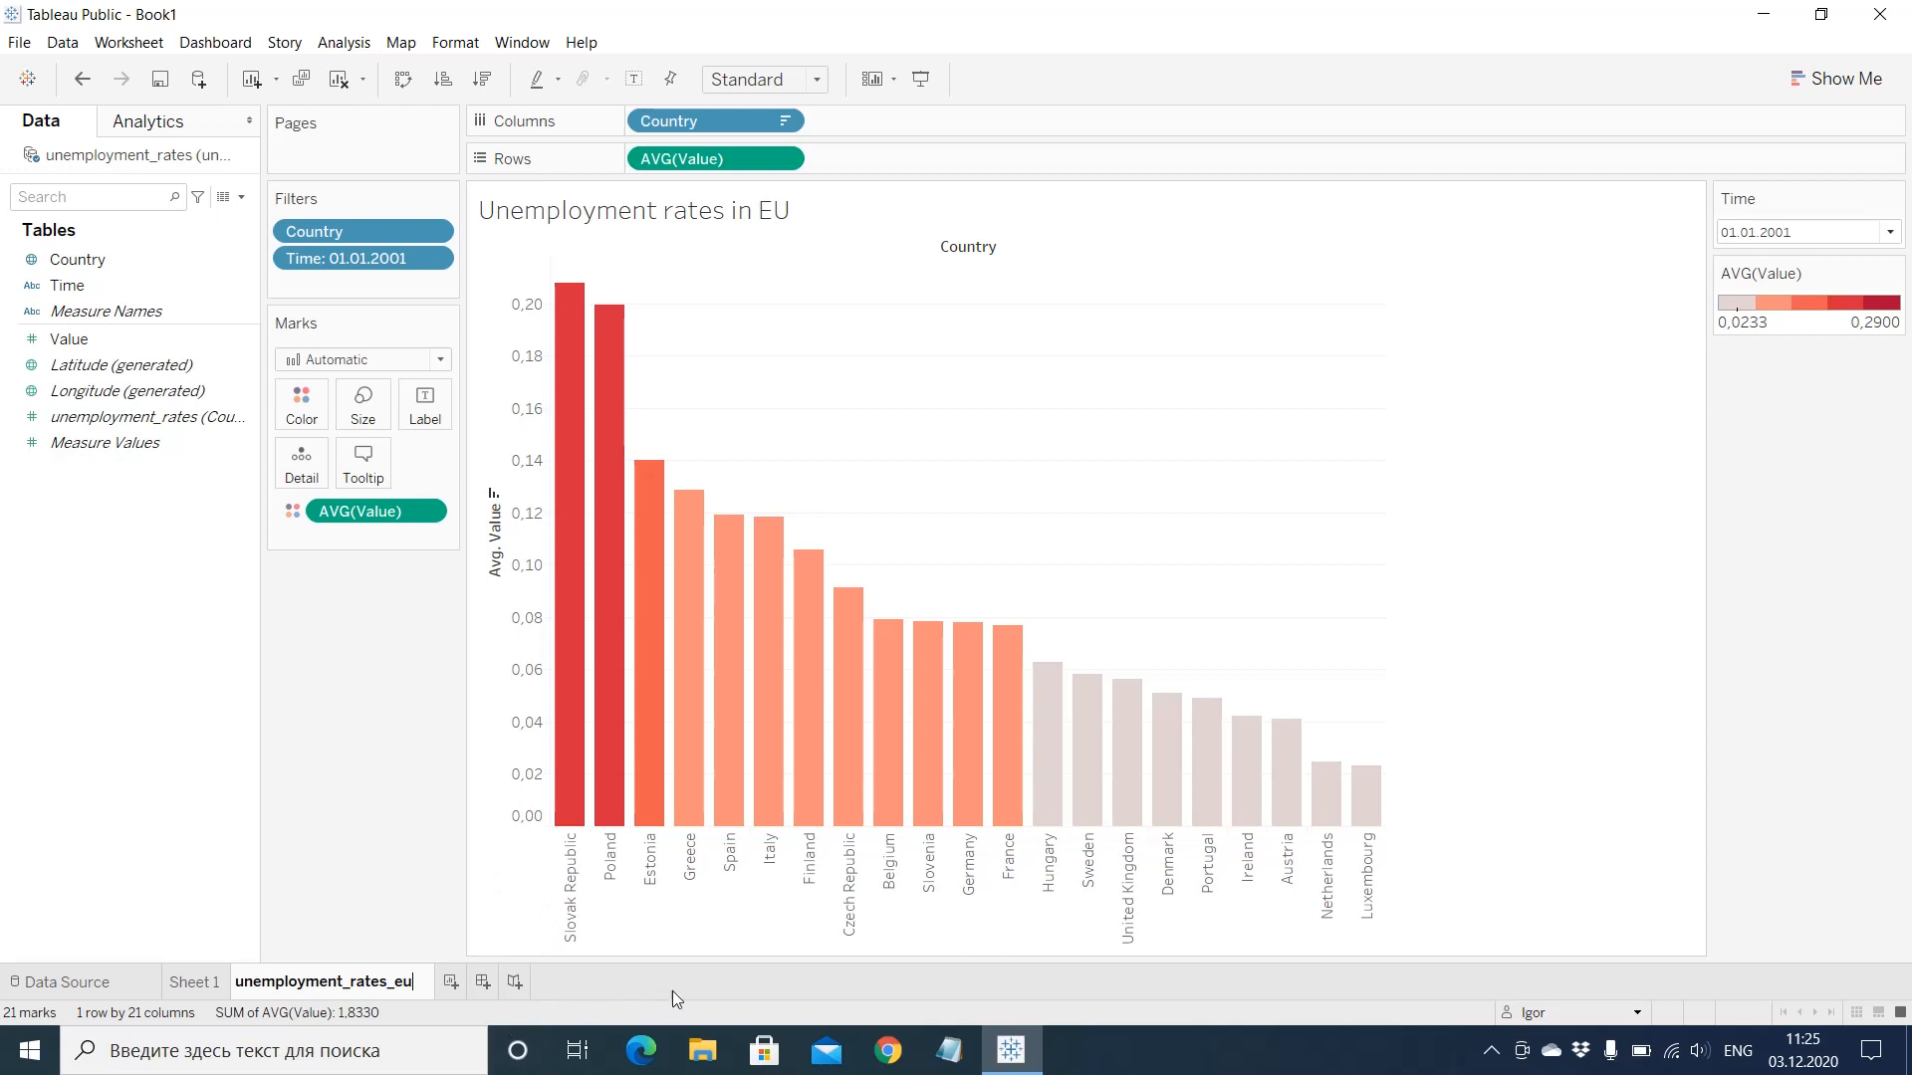
key(Return)
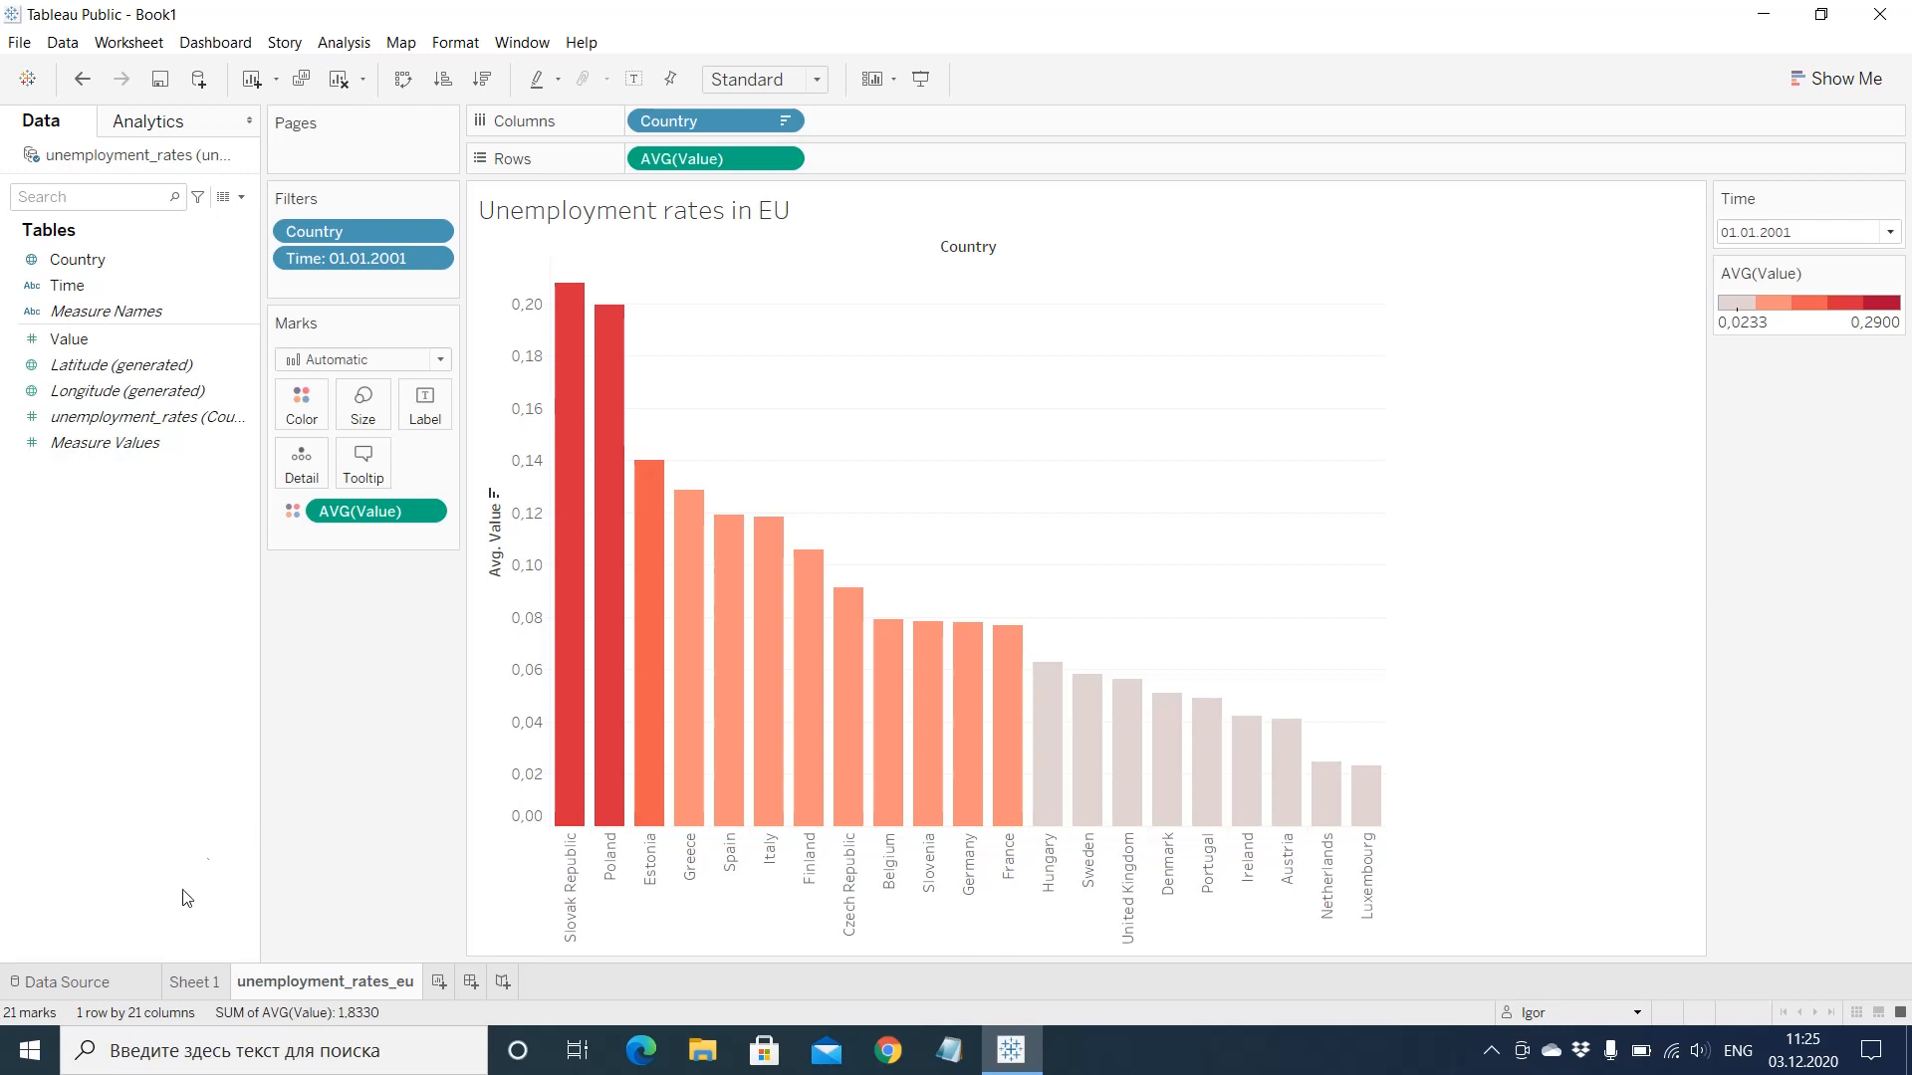
Step: Switch to the empty Sheet 1 and create a map from the Country field
mouse_move(180, 983)
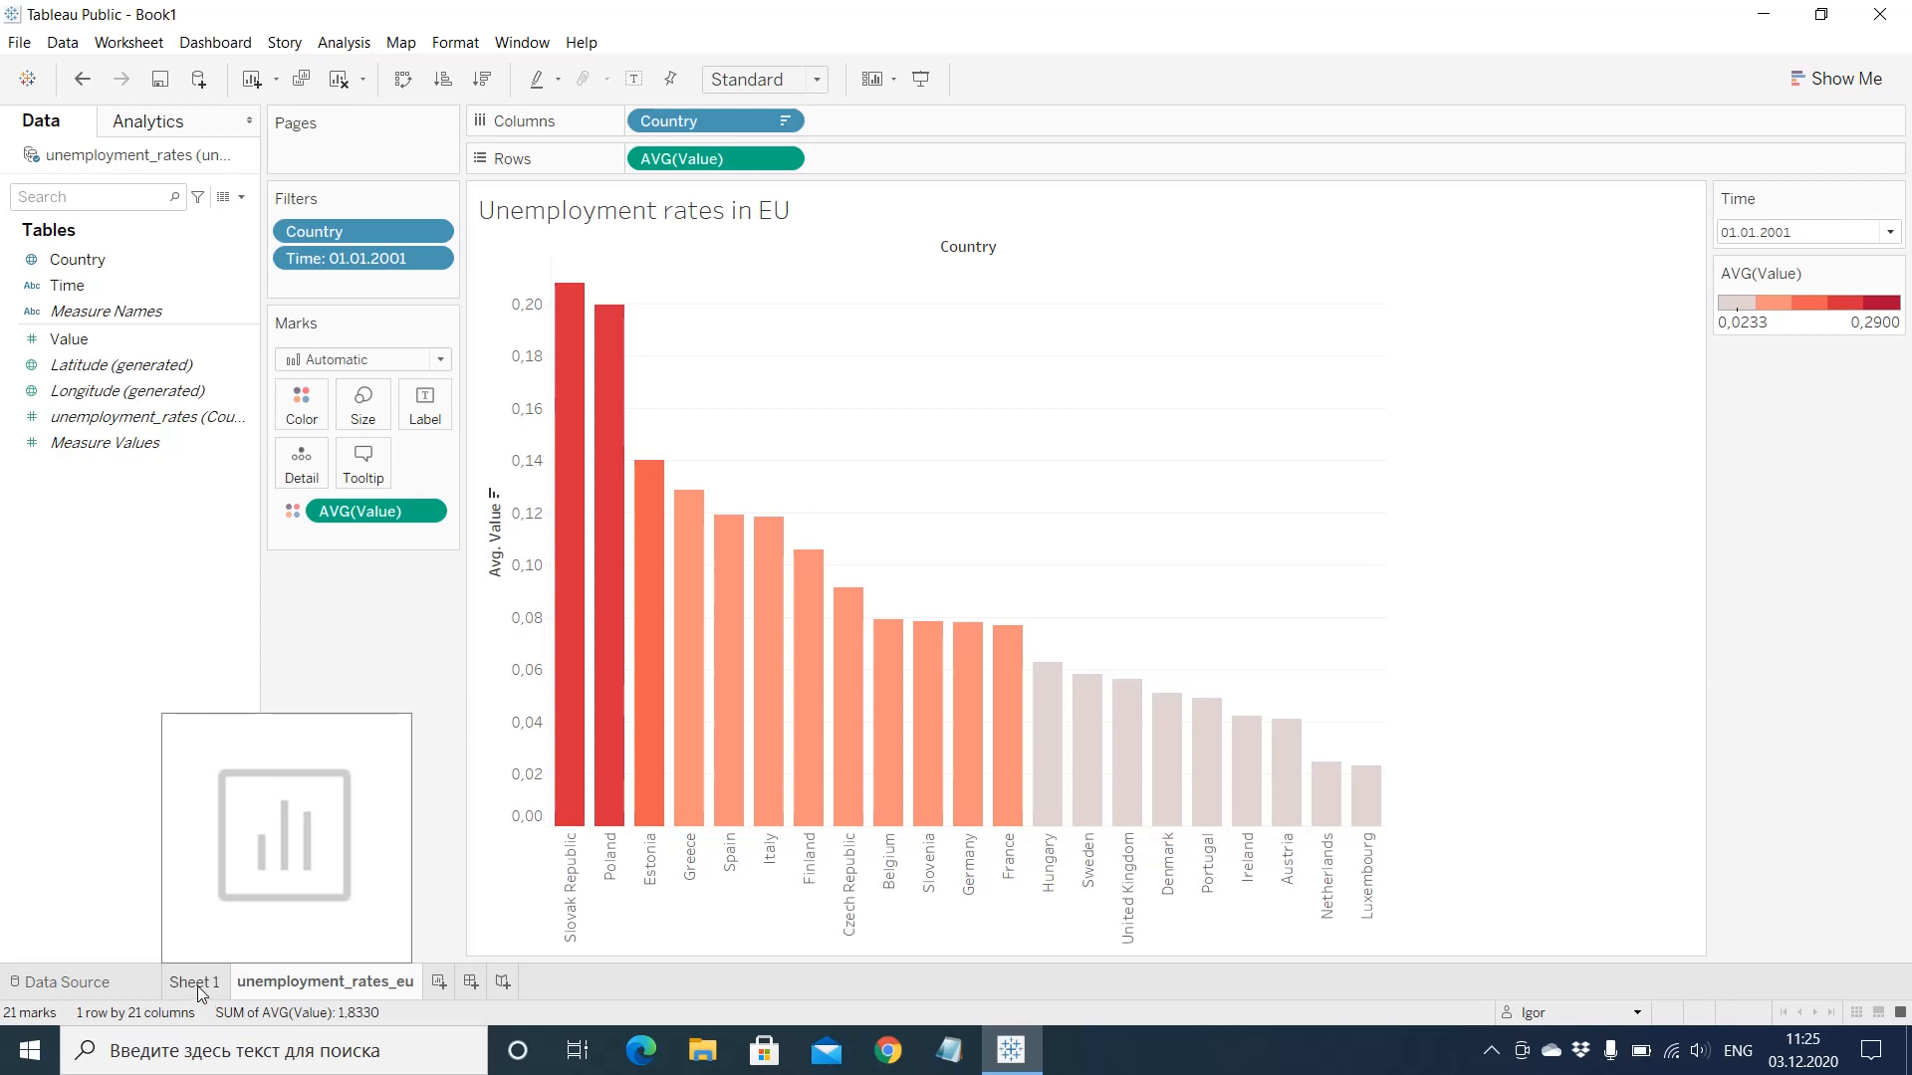
click(197, 985)
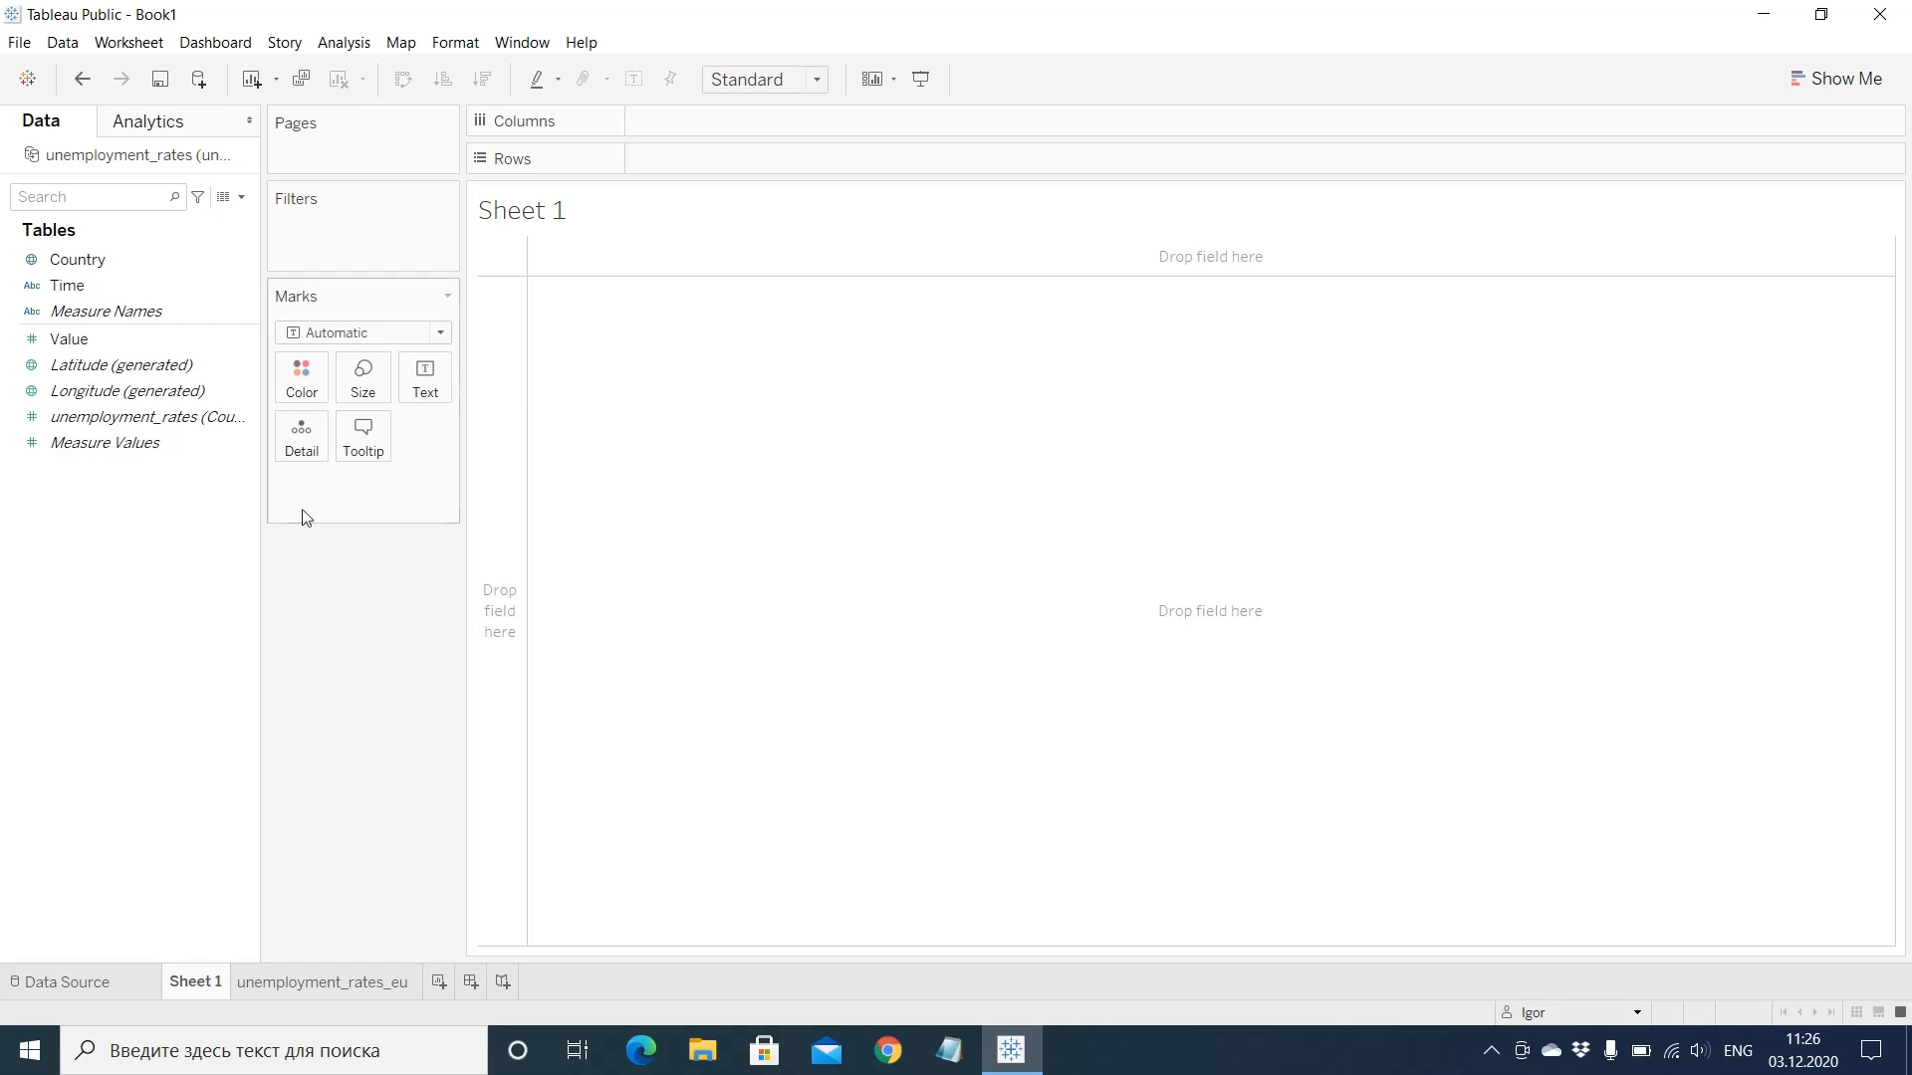
click(87, 265)
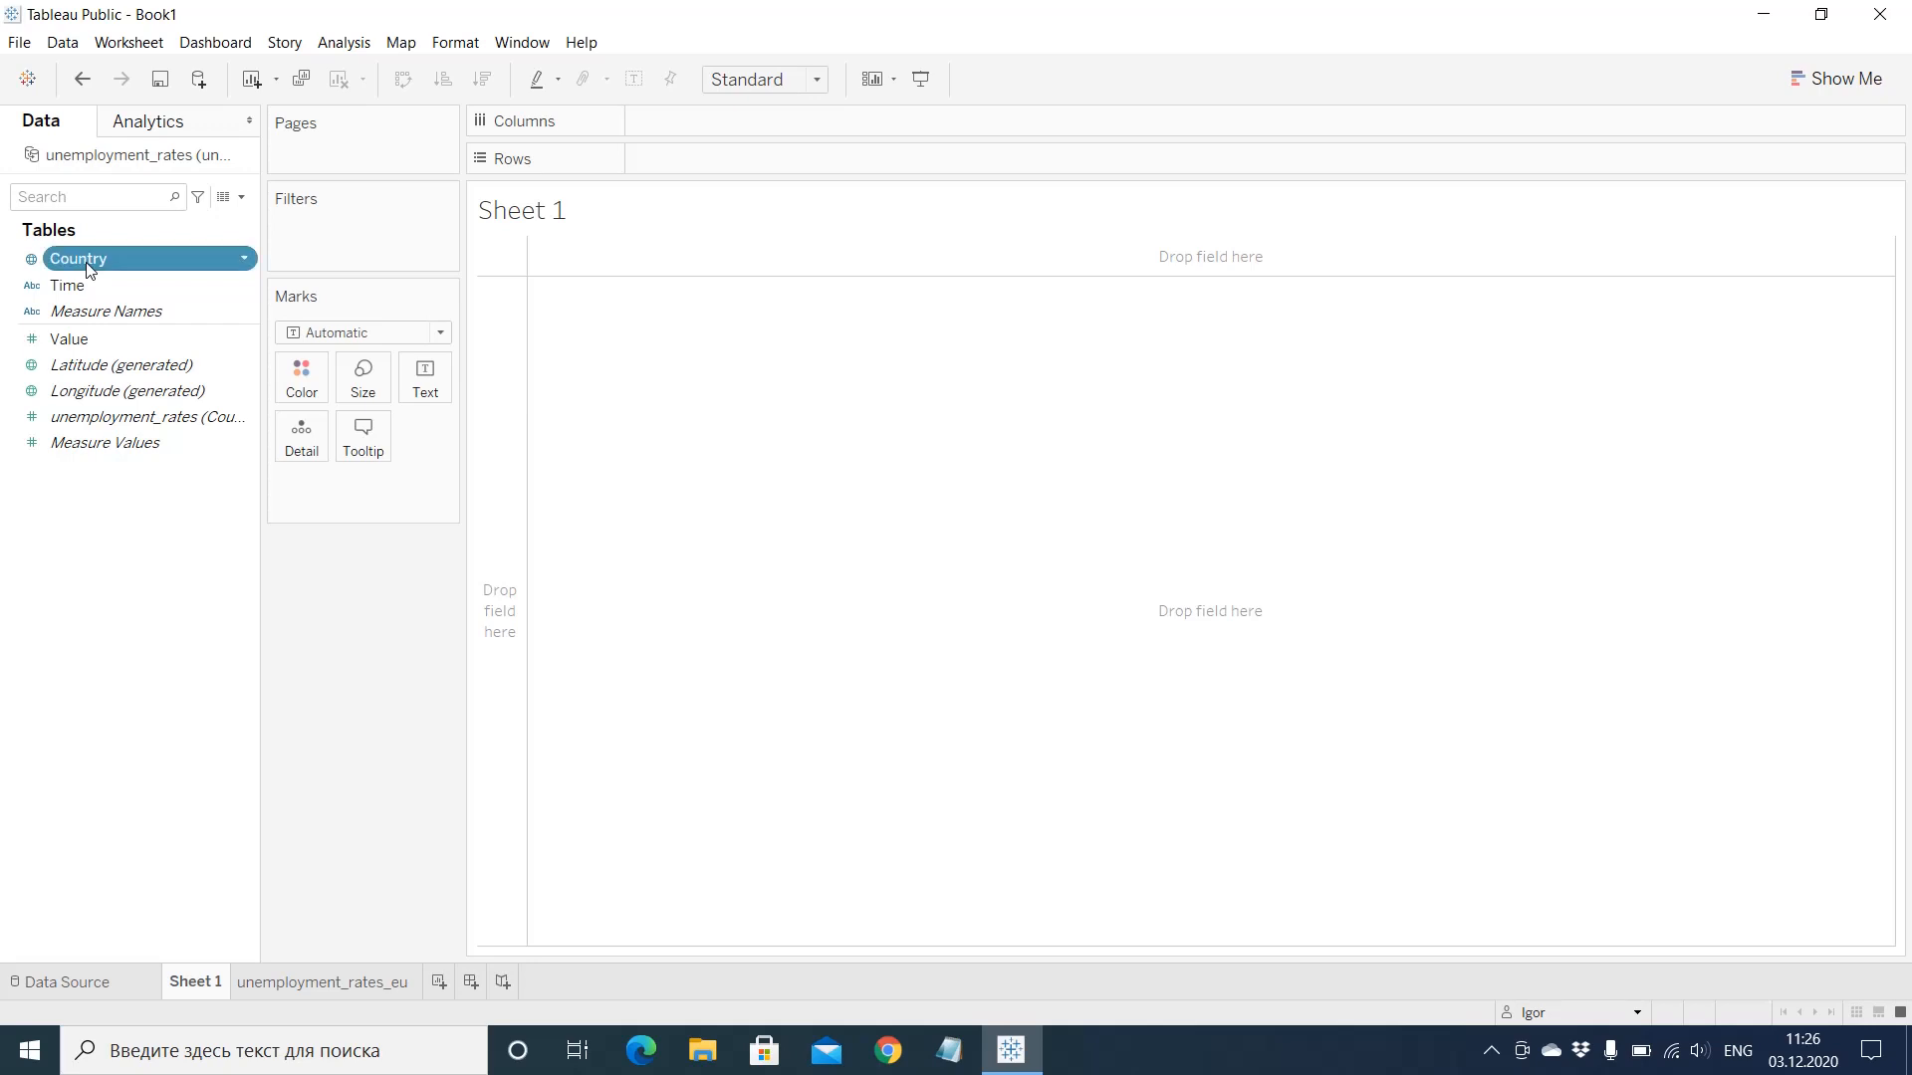
double_click(33, 264)
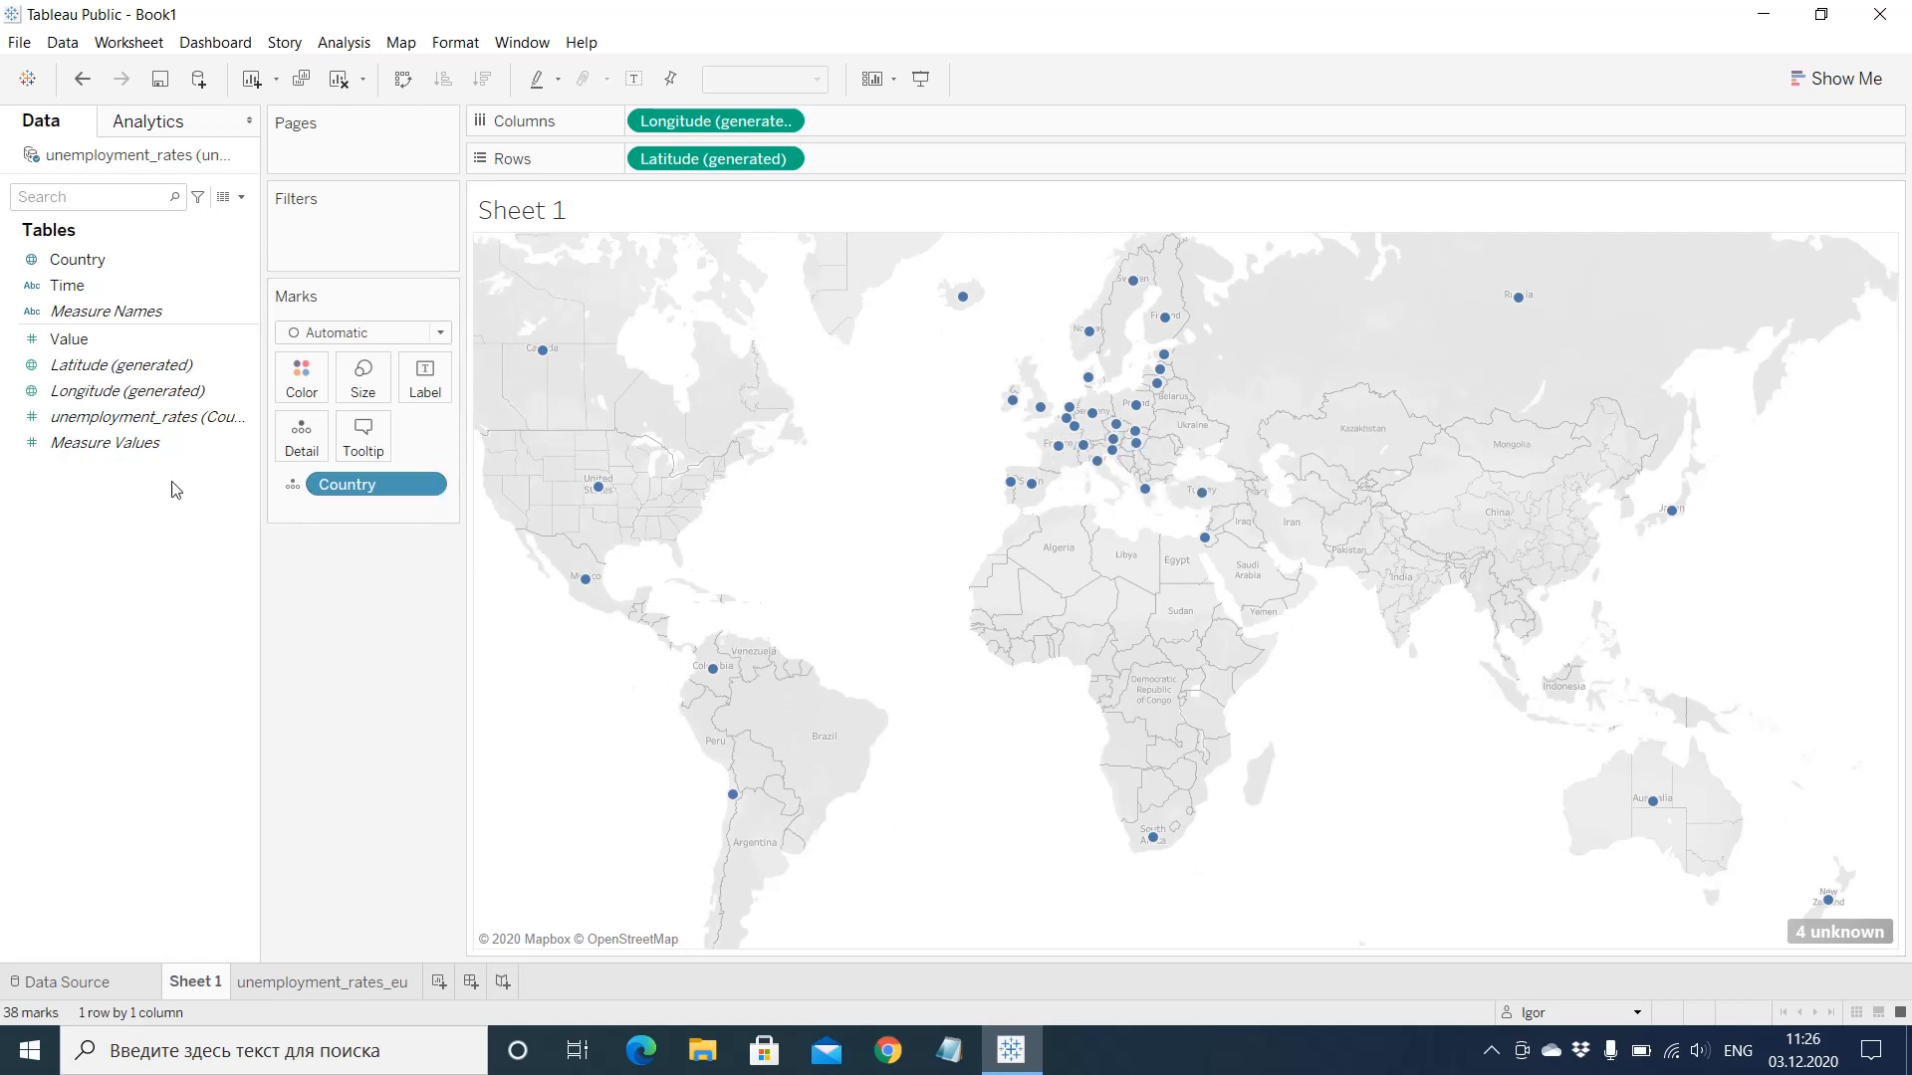
click(114, 446)
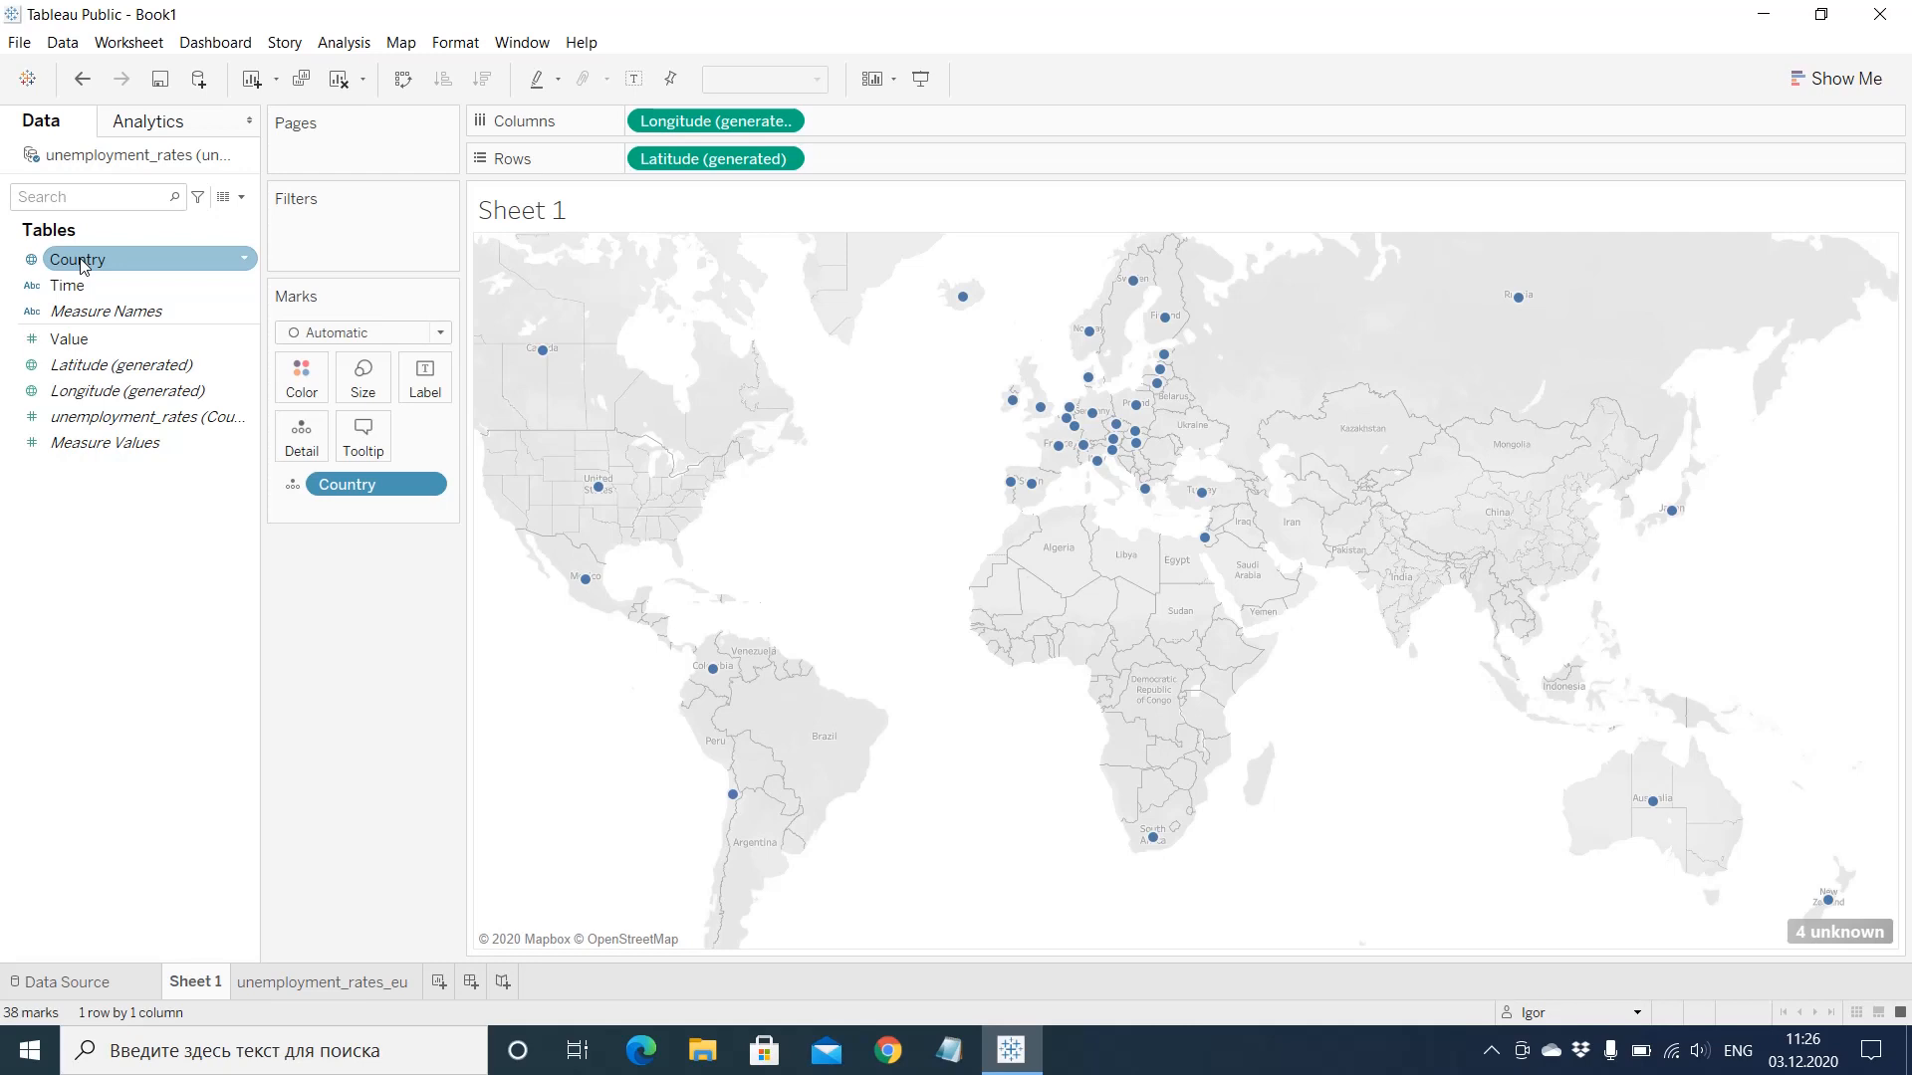
Step: Add a Country filter to the map, excluding Australia, Canada, Chile, Colombia, Euro area (19 countries) and European Union – 27 countries
drag(80, 261, 325, 222)
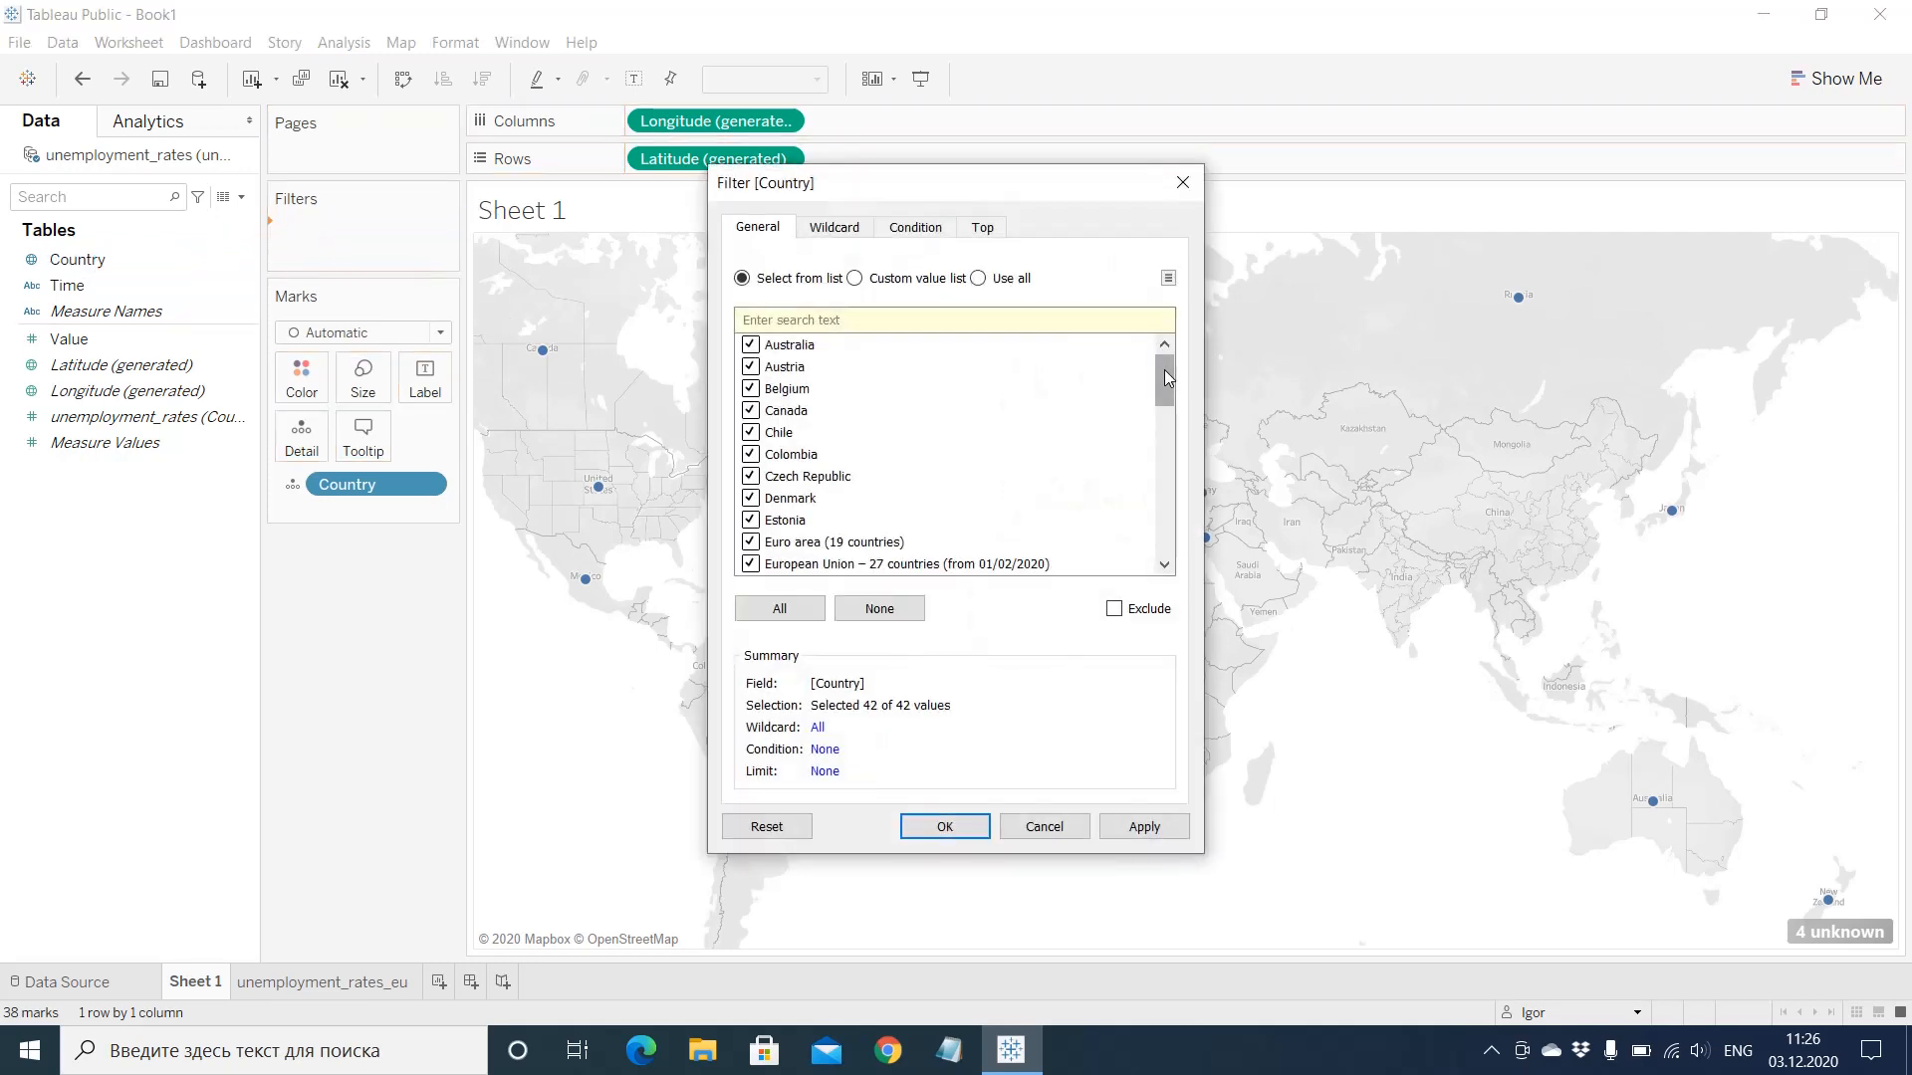
mouse_move(1163, 368)
mouse_down()
mouse_move(1155, 522)
mouse_move(1163, 352)
mouse_up()
click(751, 345)
click(751, 412)
click(751, 542)
drag(1169, 386, 1168, 400)
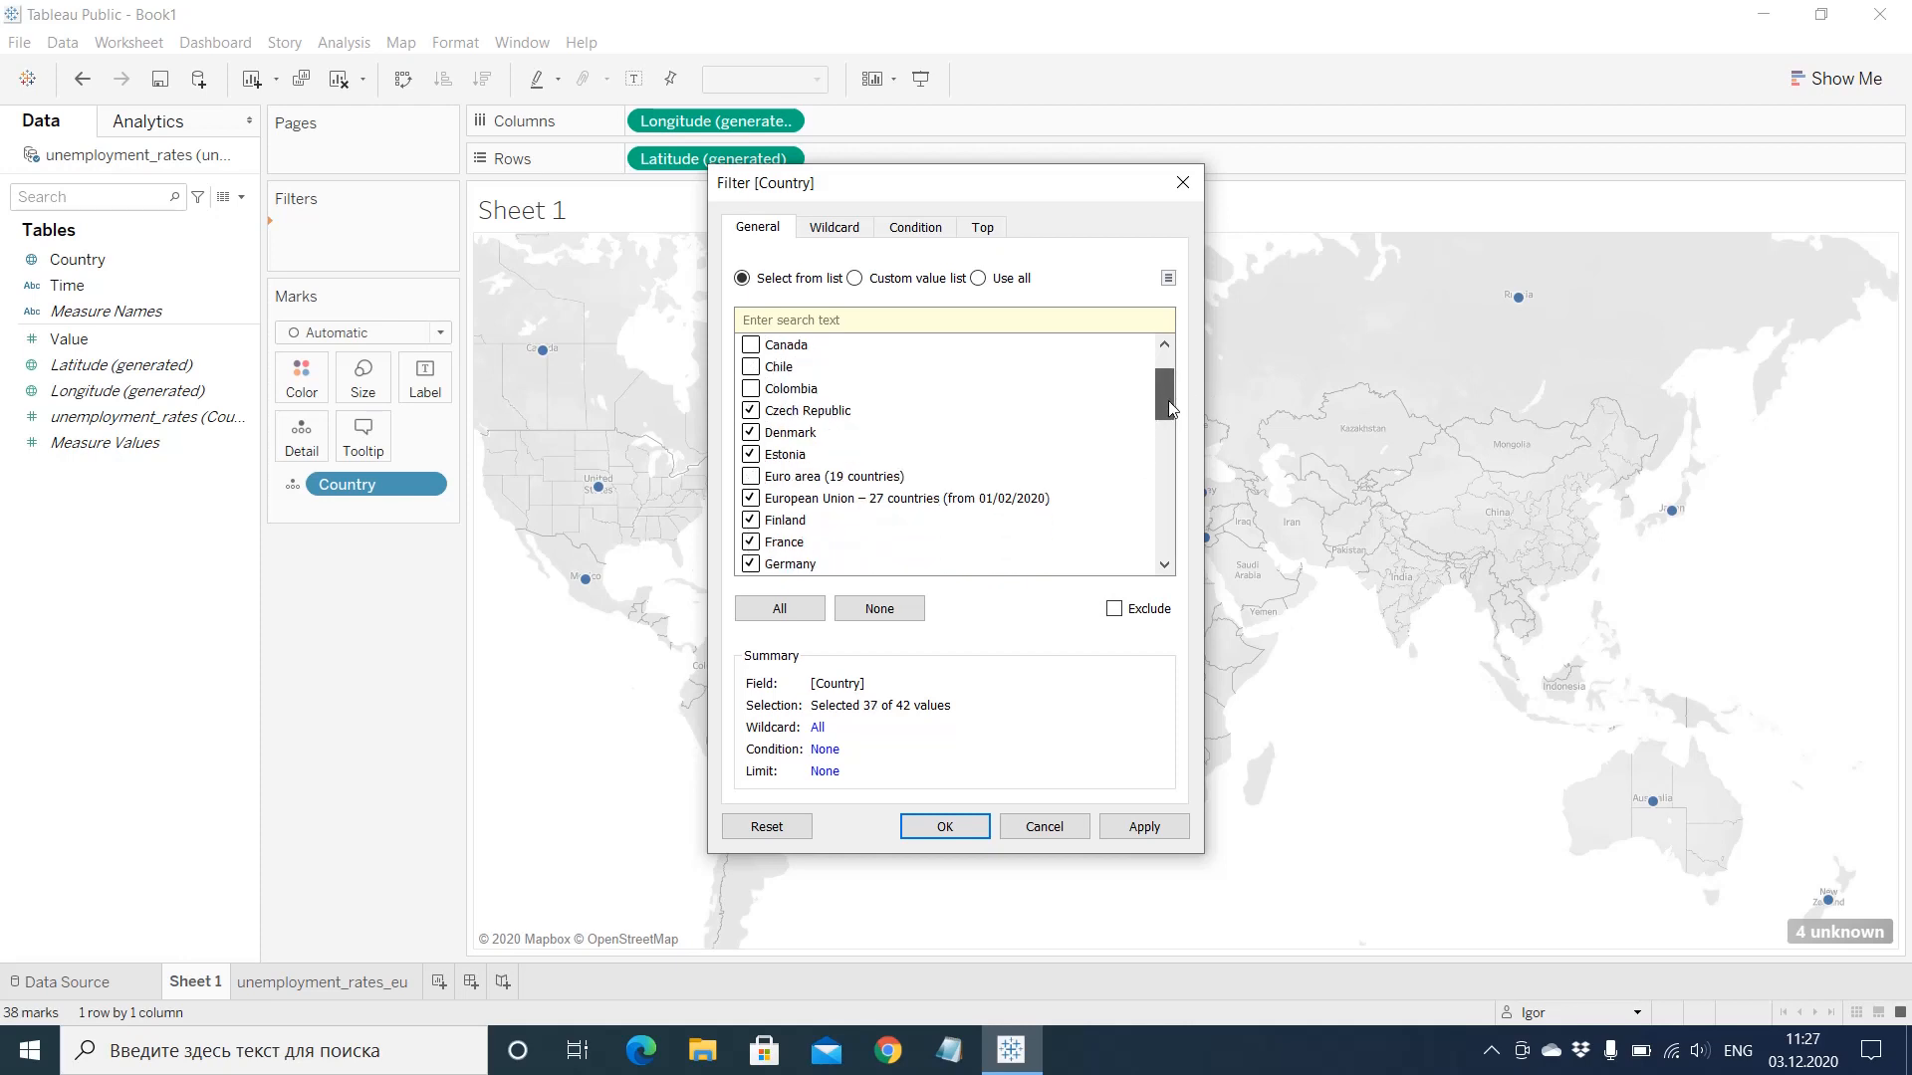
click(752, 500)
Step: Exclude Iceland and Israel from the countries selected in the Country filter
drag(1164, 386, 1161, 402)
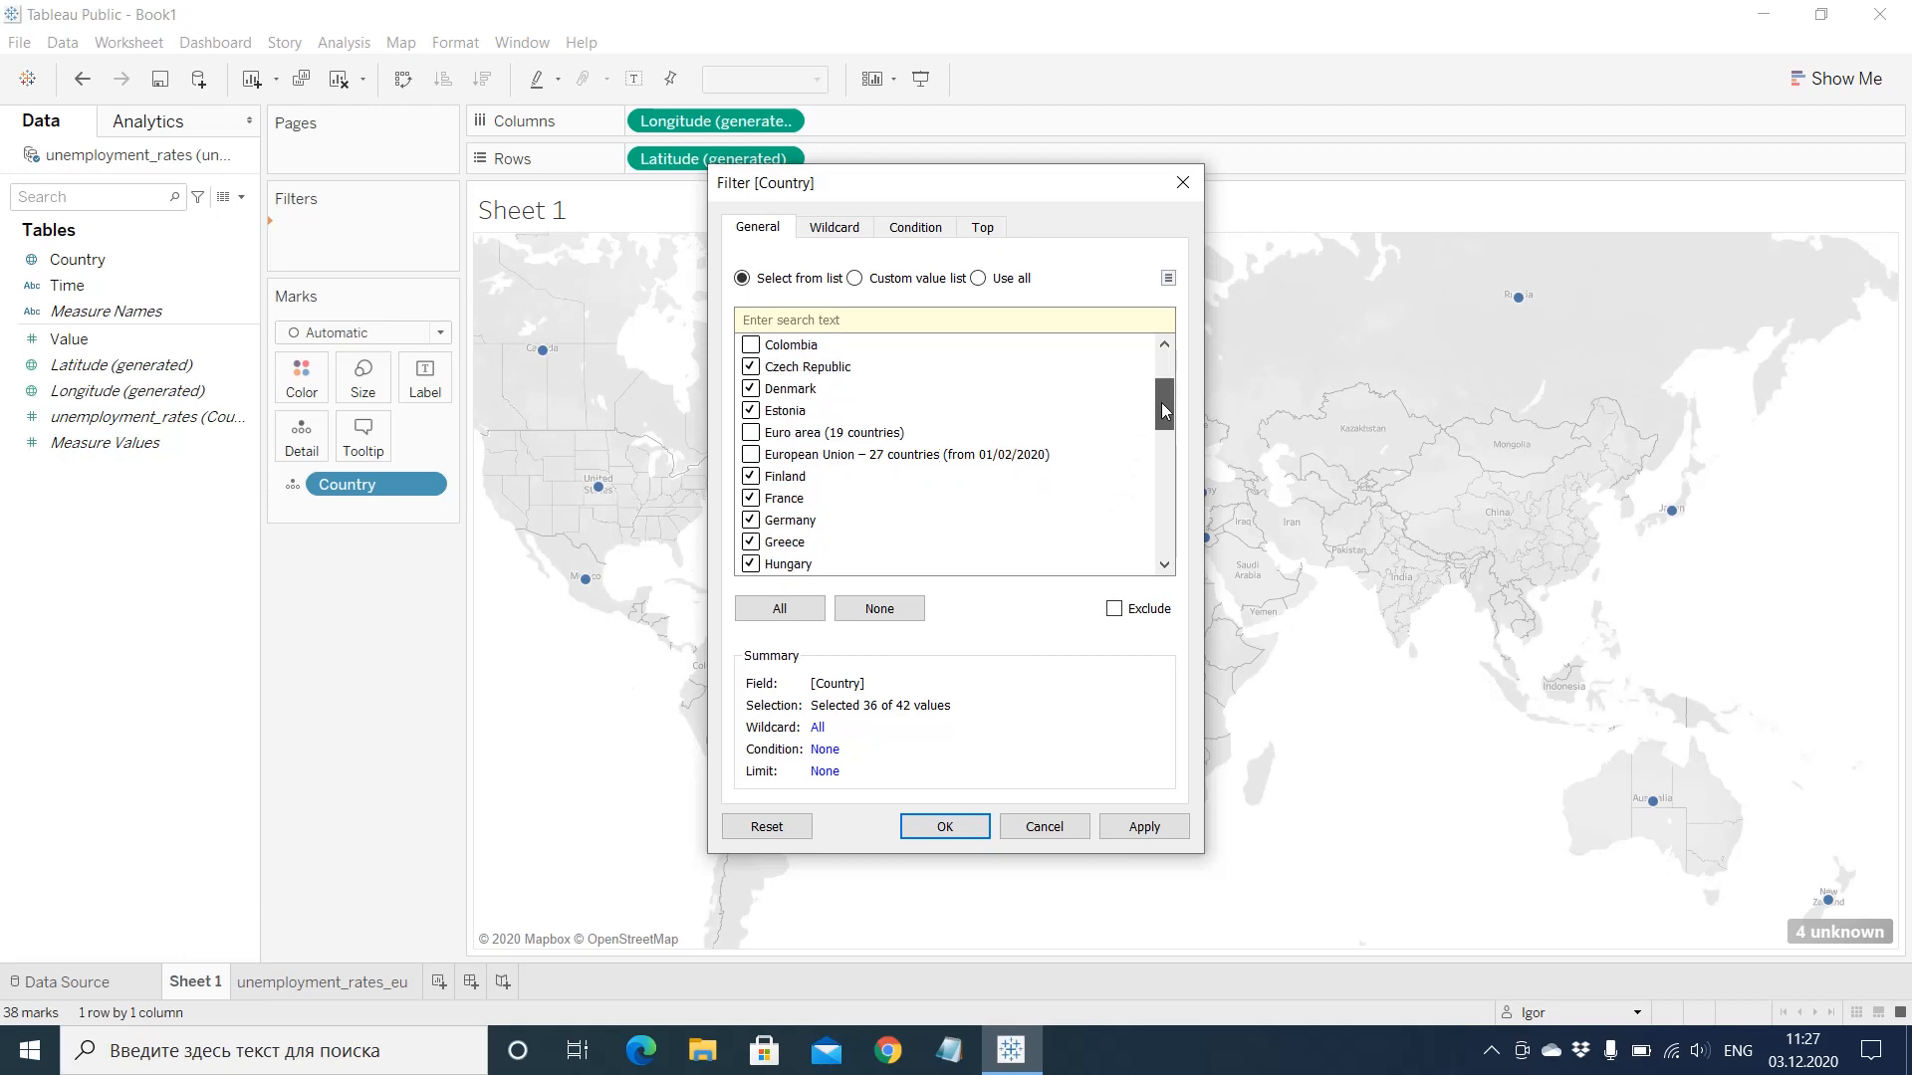
drag(1165, 410, 1166, 417)
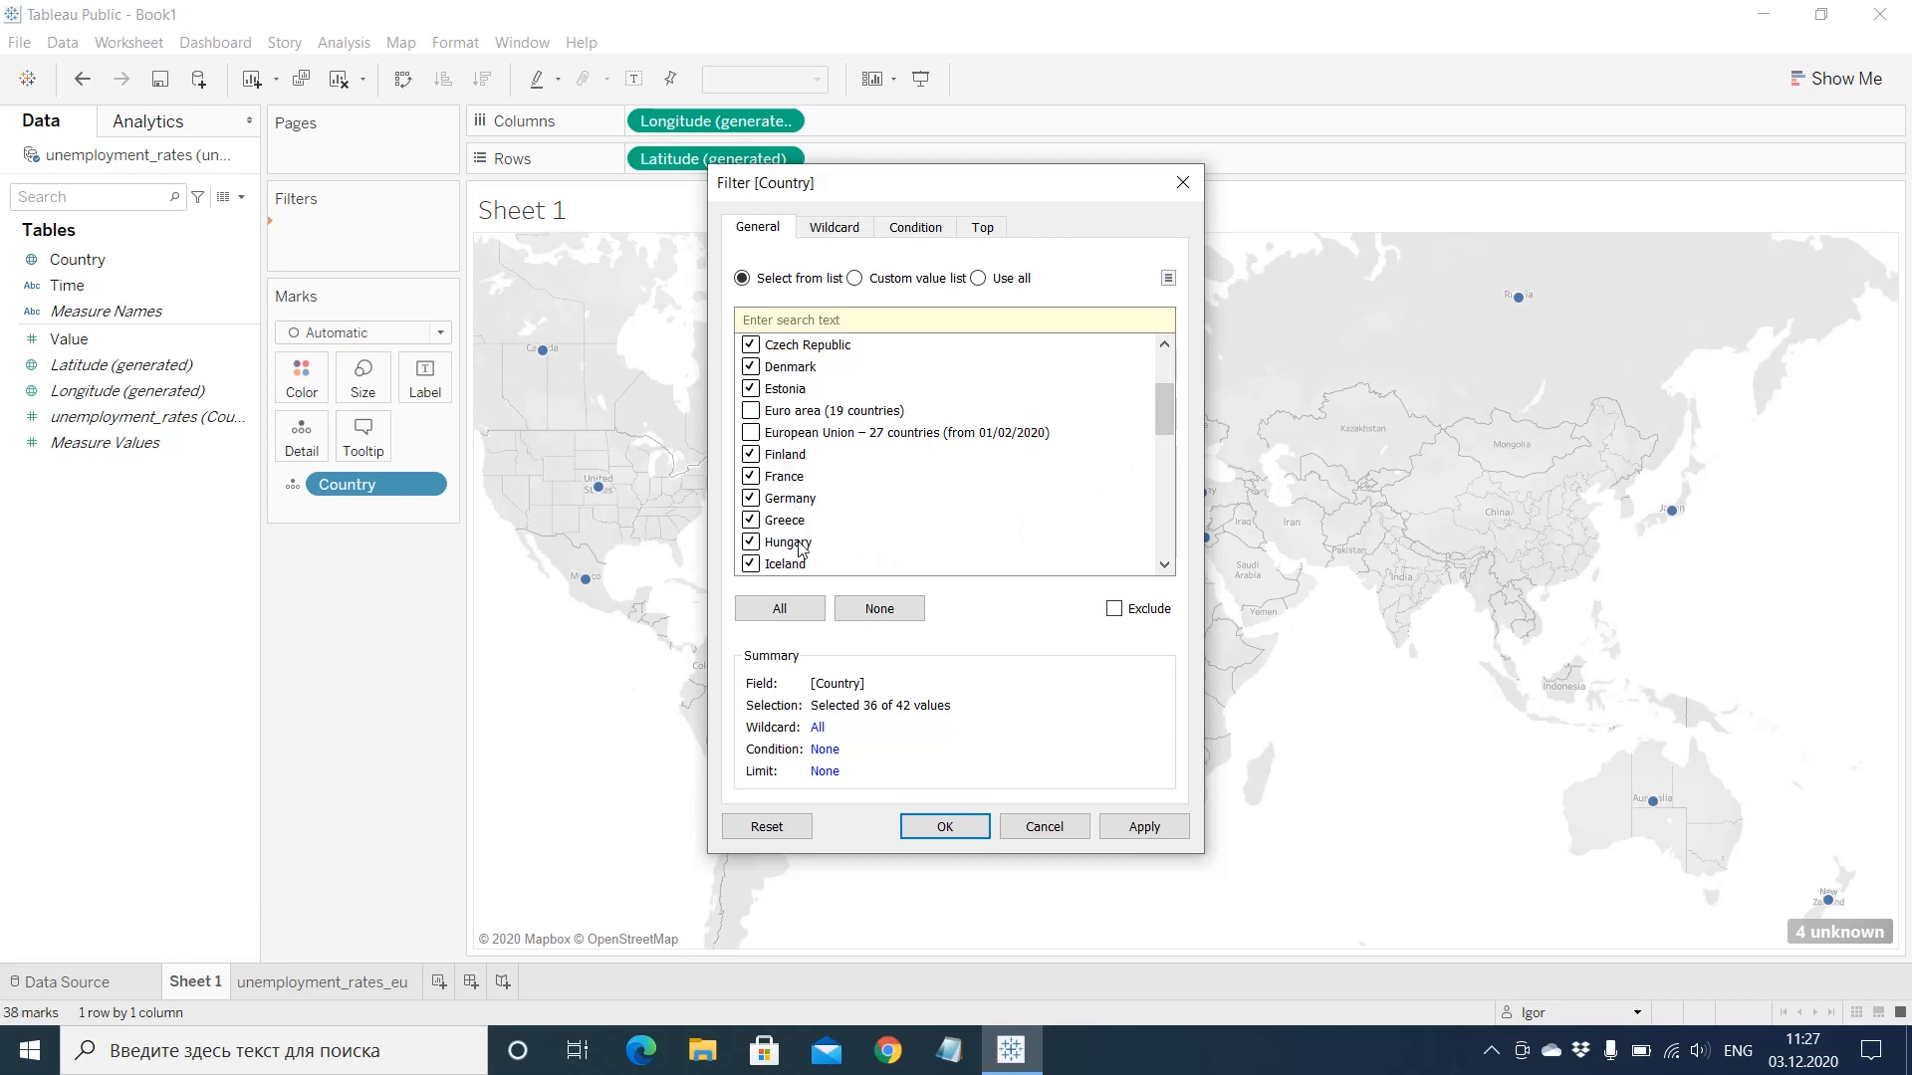
click(1163, 564)
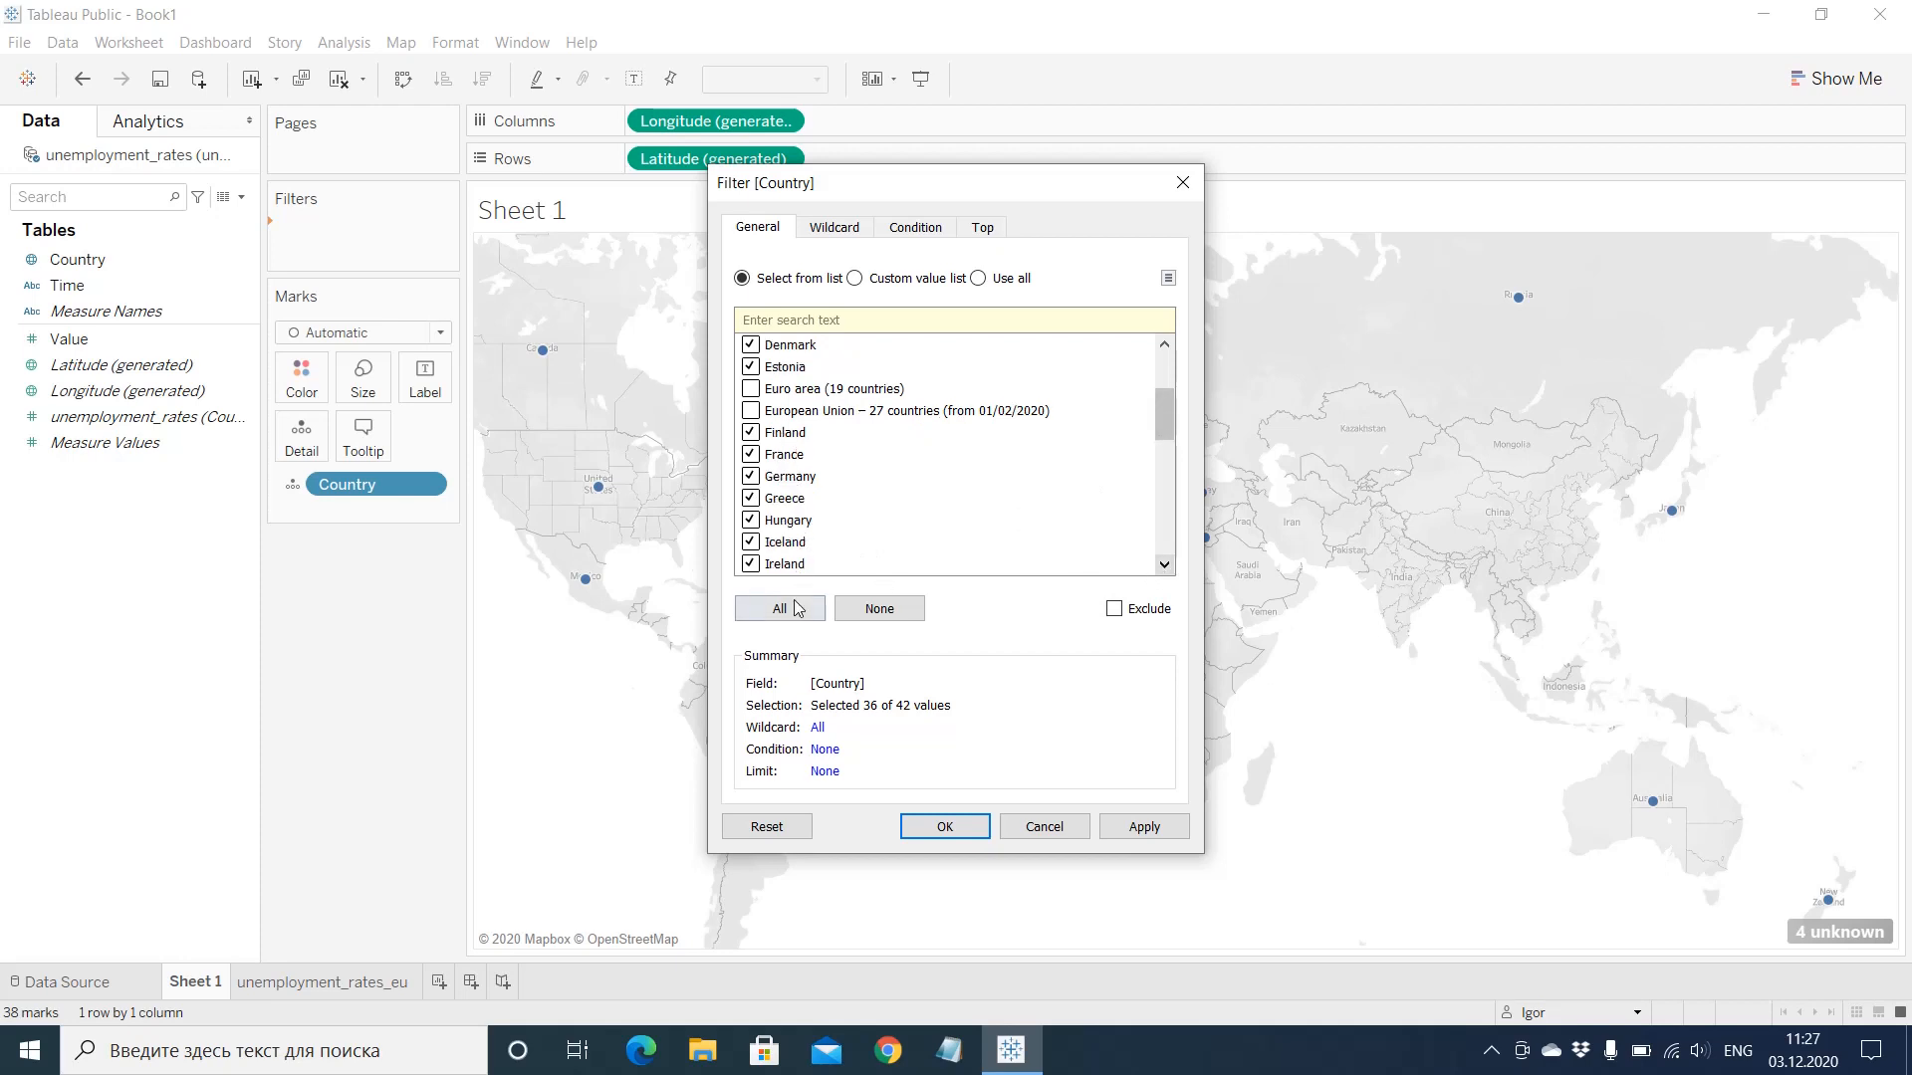
click(751, 544)
click(1164, 565)
click(1165, 566)
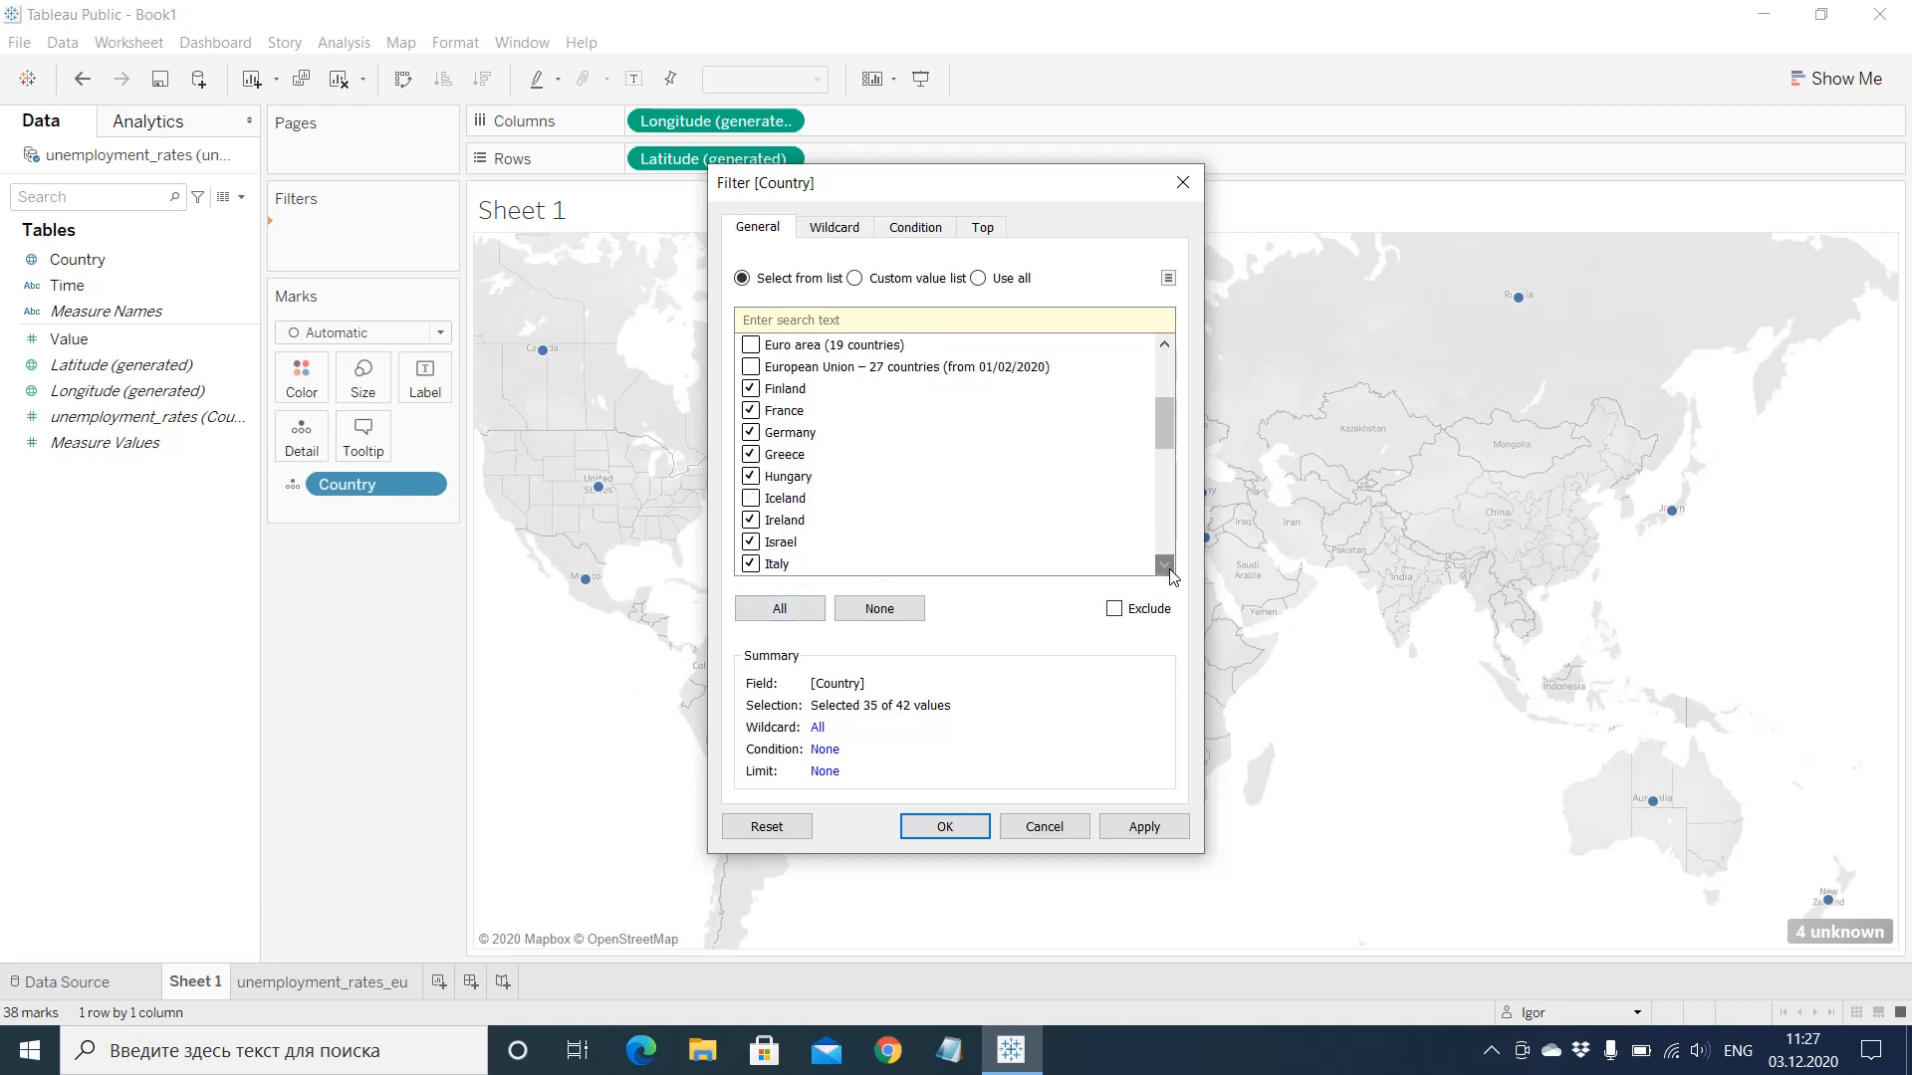
click(752, 543)
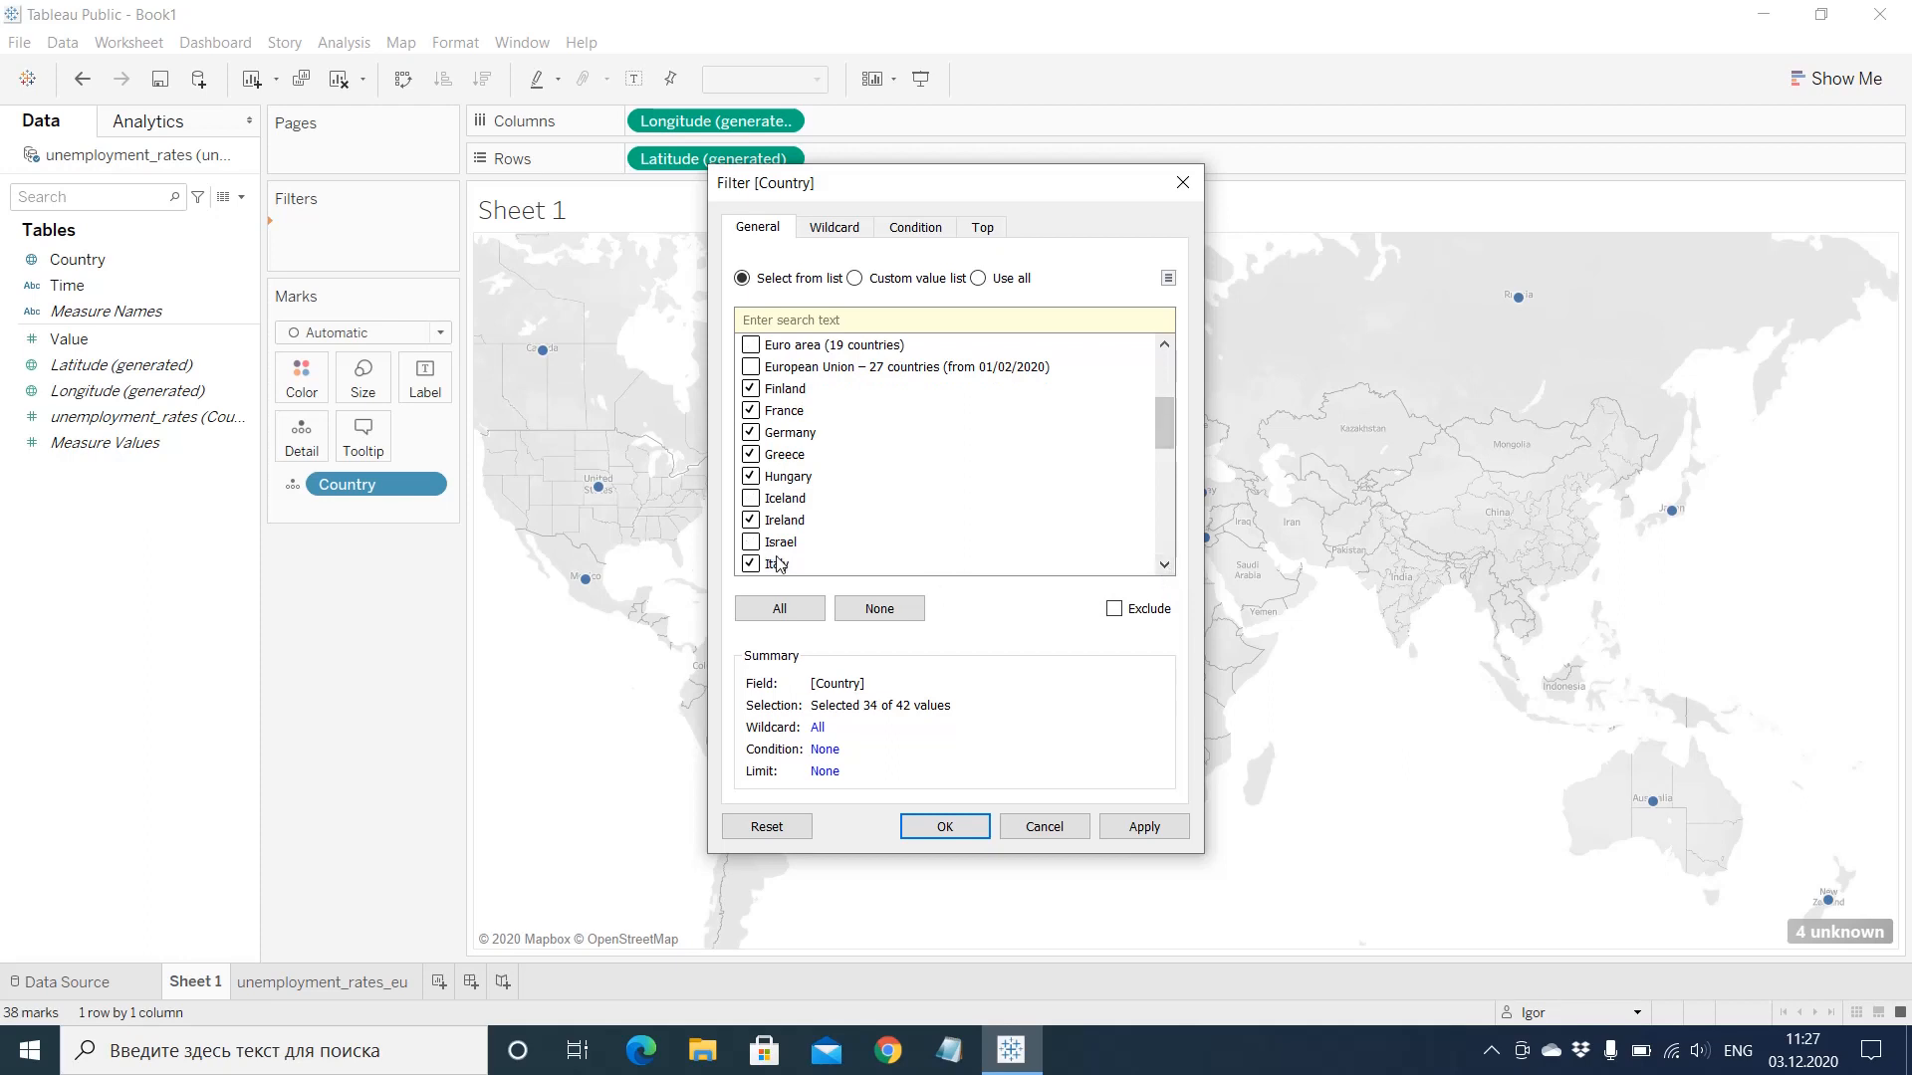
Step: Exclude Japan, Korea and Mexico from the countries selected in the Country filter
click(1164, 565)
click(1164, 566)
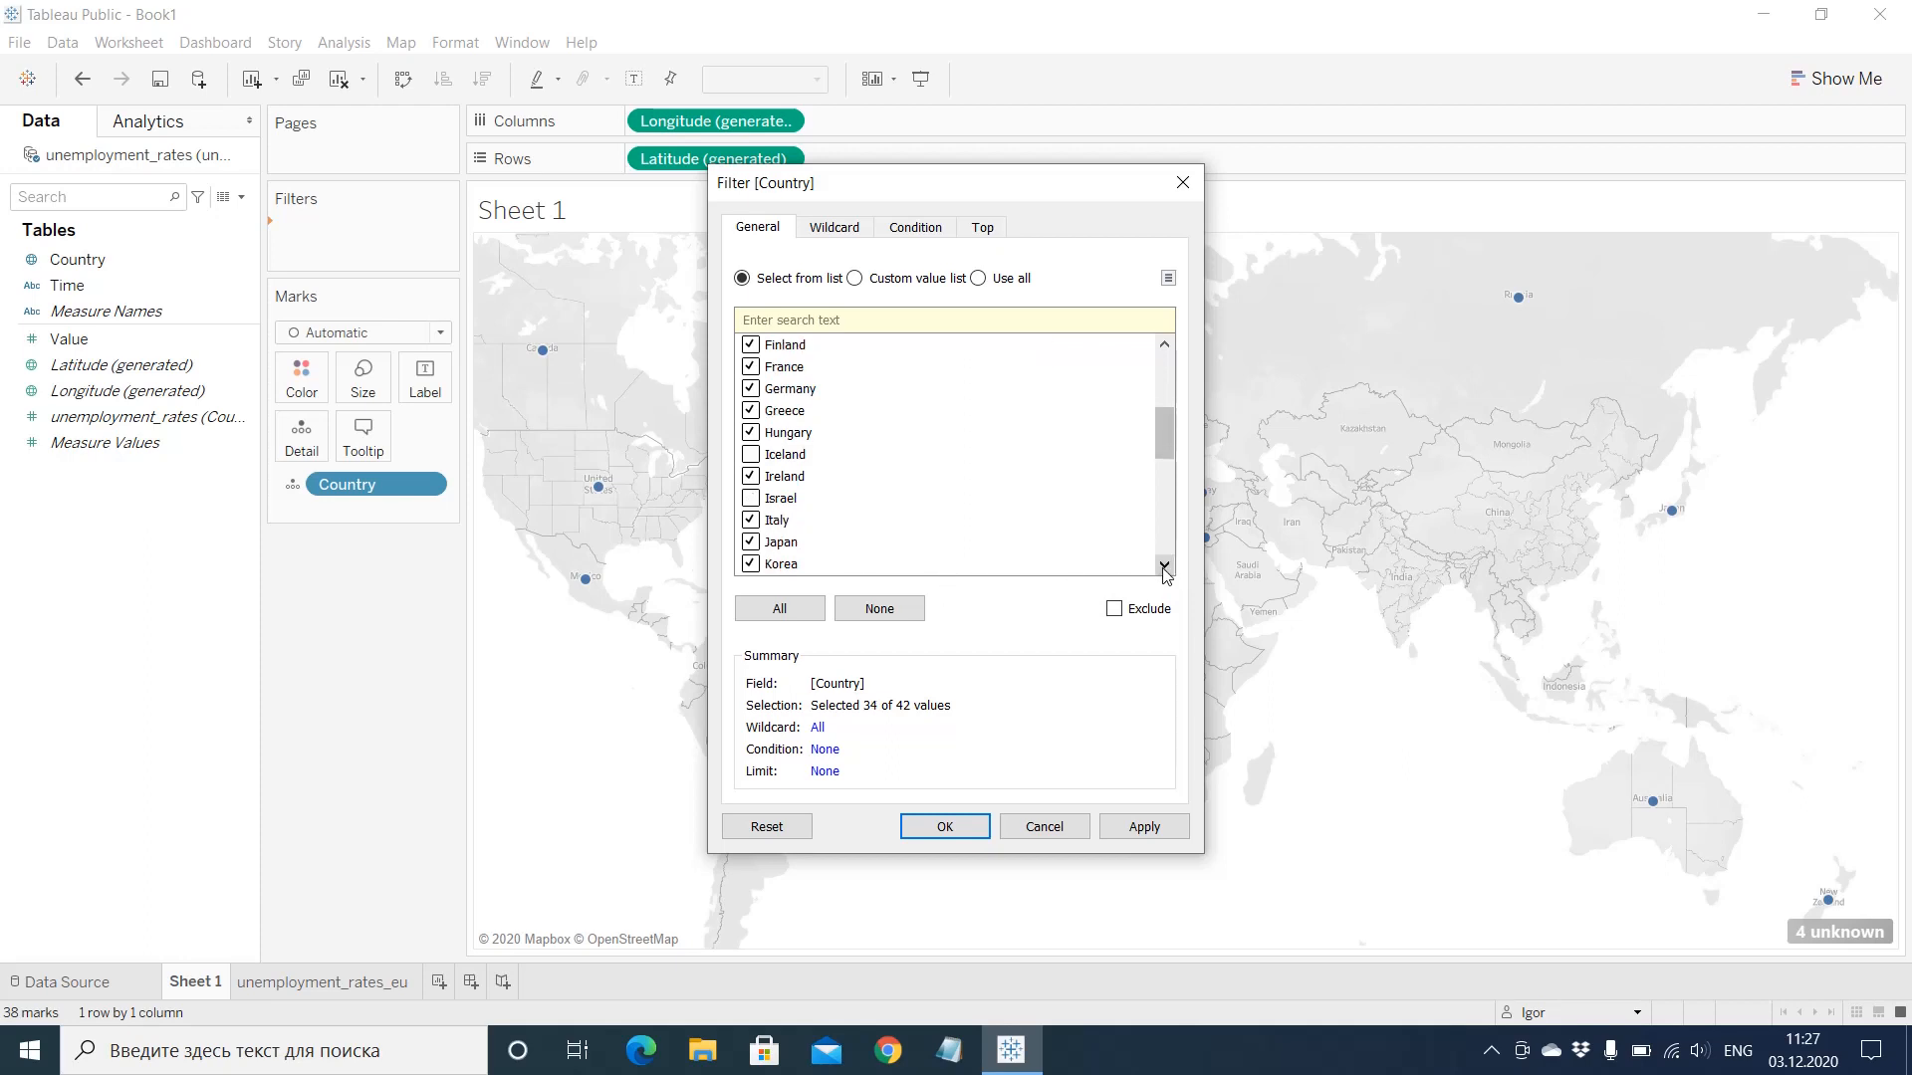
click(751, 543)
click(751, 565)
click(1164, 565)
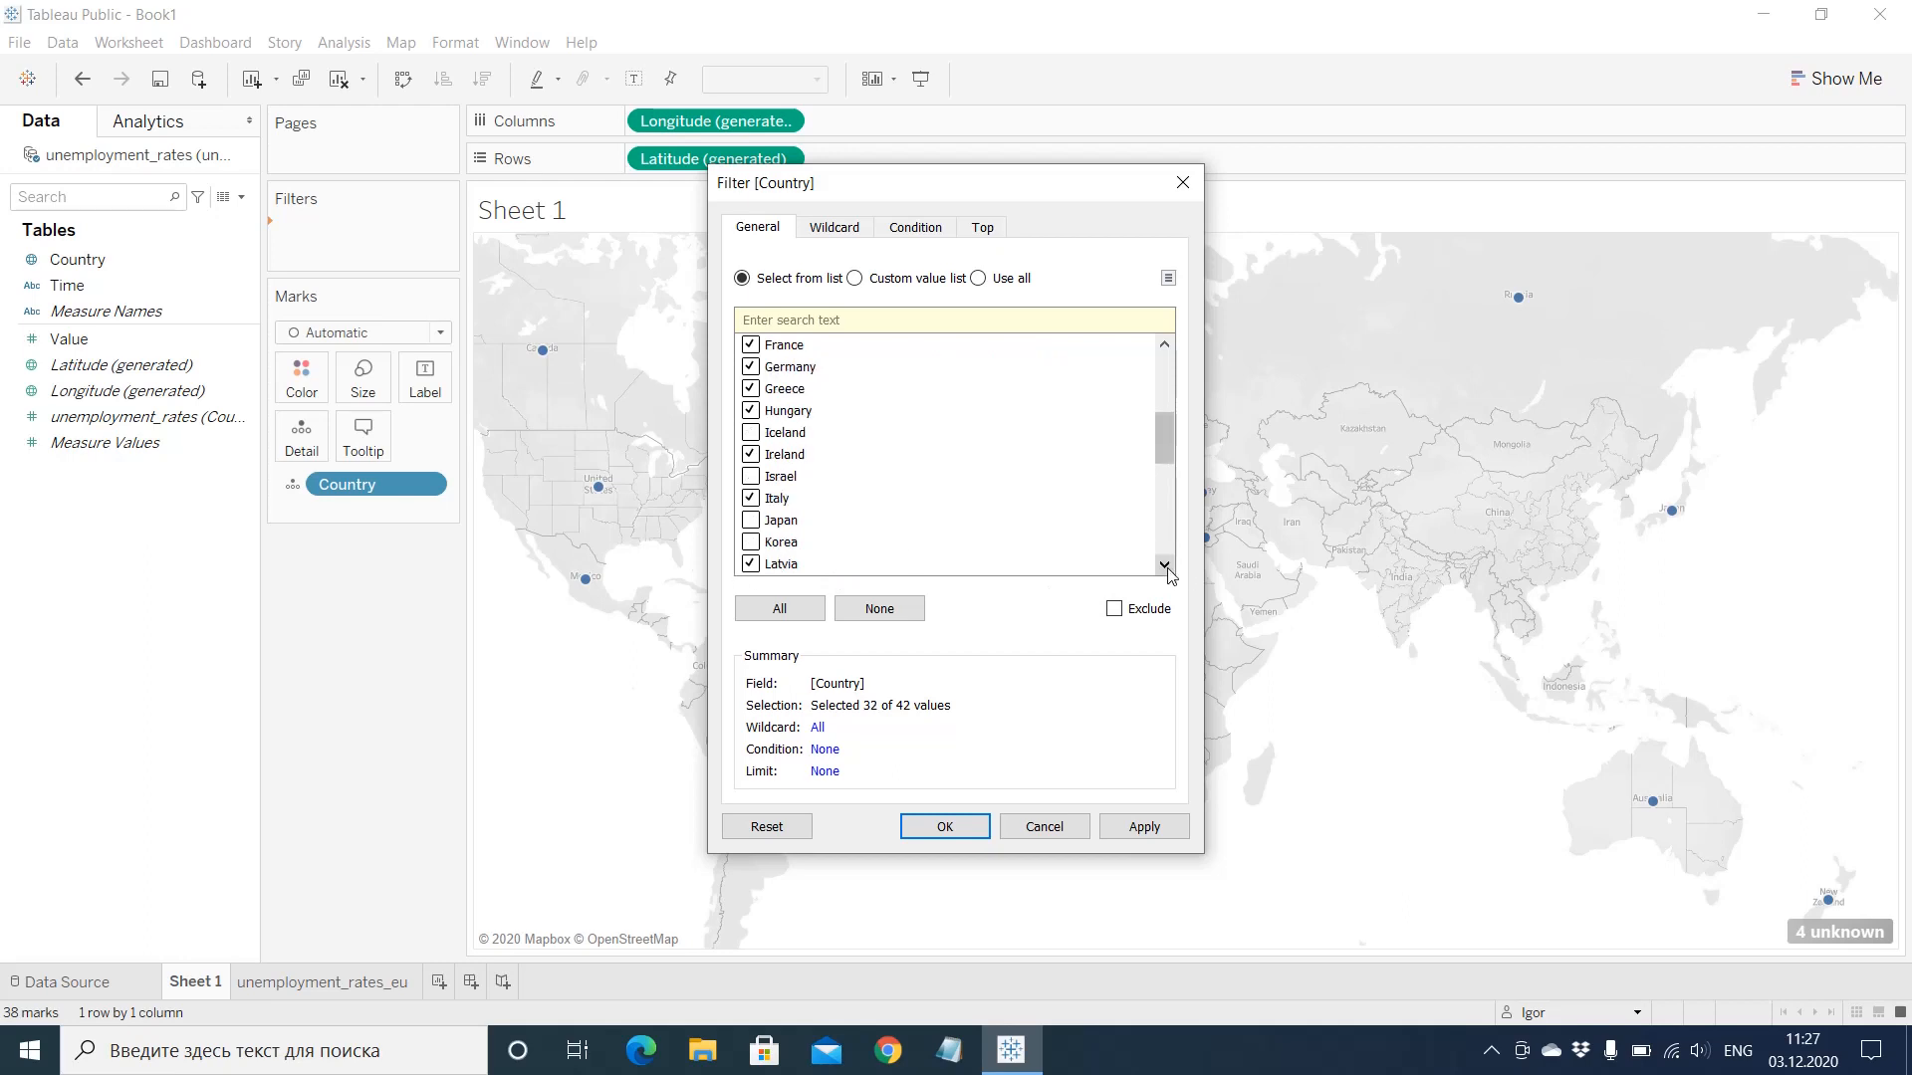
click(1164, 566)
click(1165, 566)
click(1164, 565)
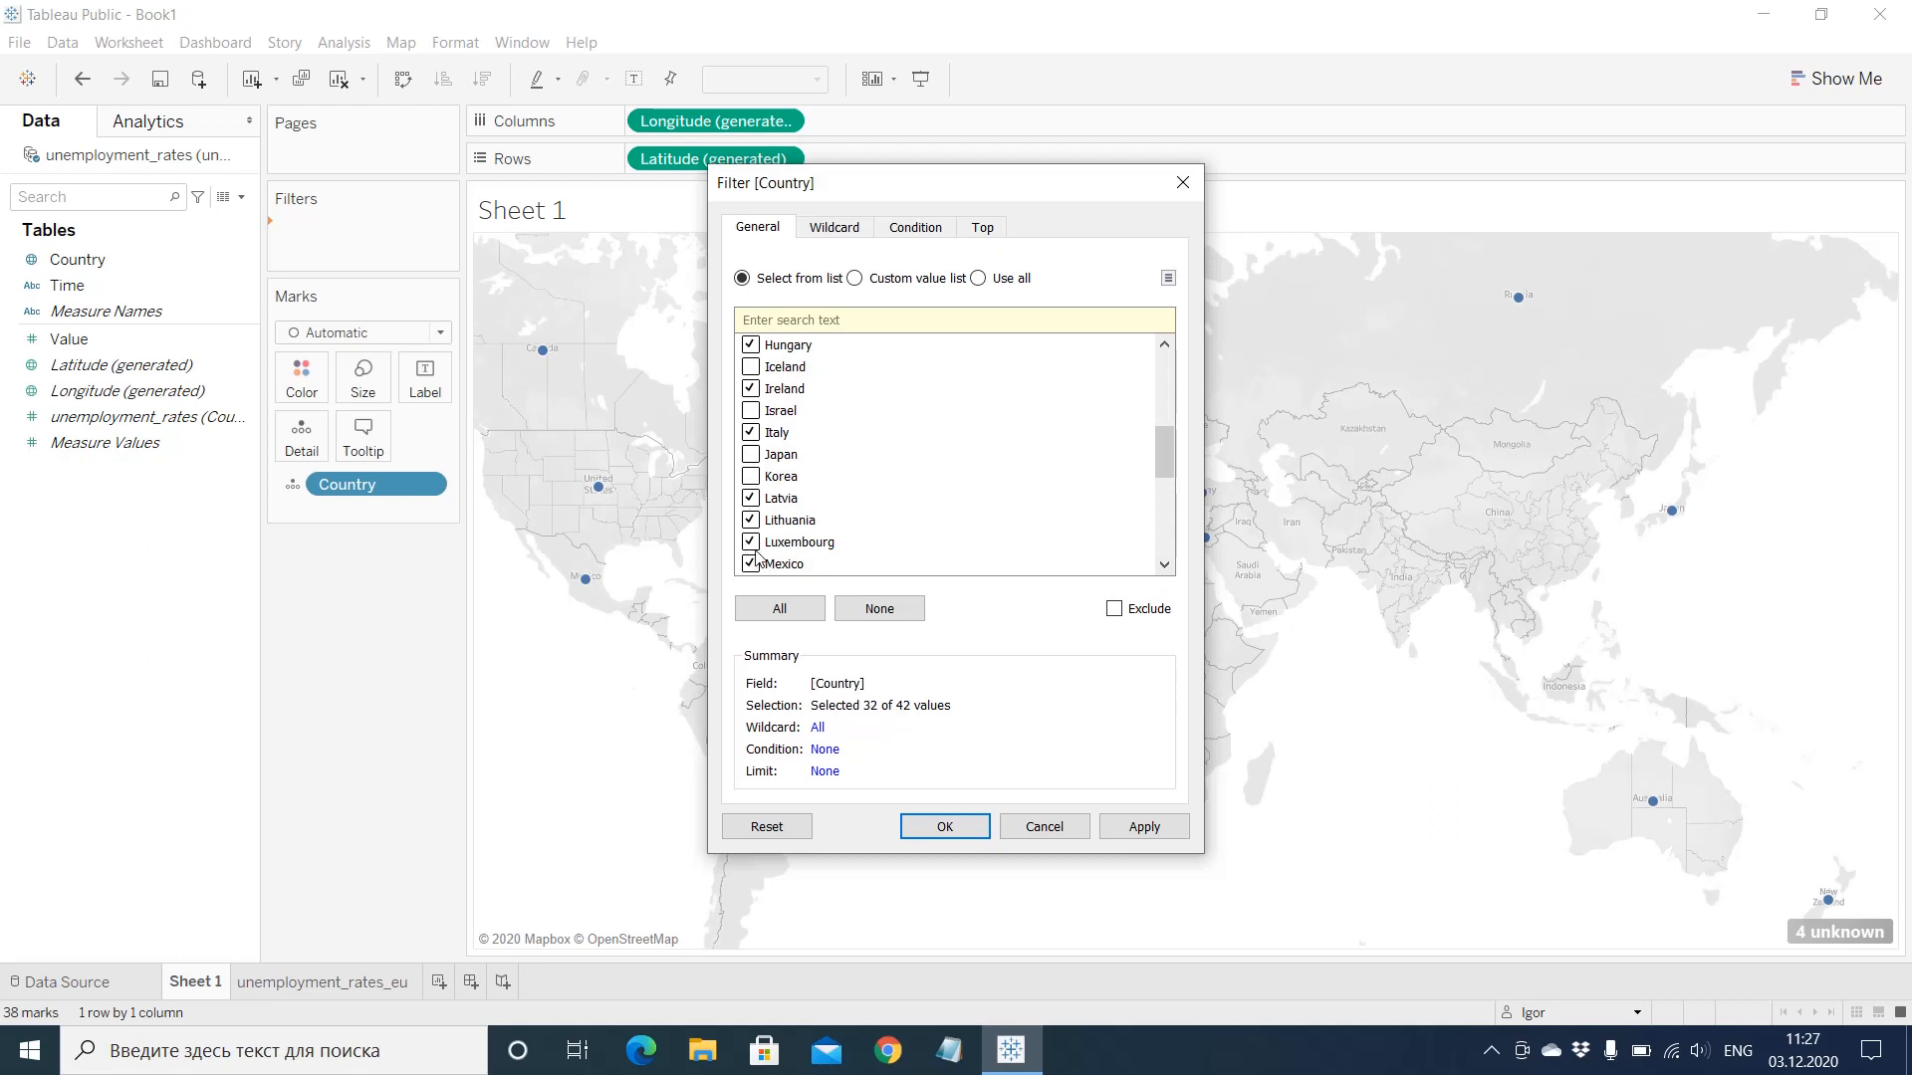
click(752, 564)
Step: Exclude New Zealand, Norway and OECD - Total from the values selected in the Country filter
click(1164, 566)
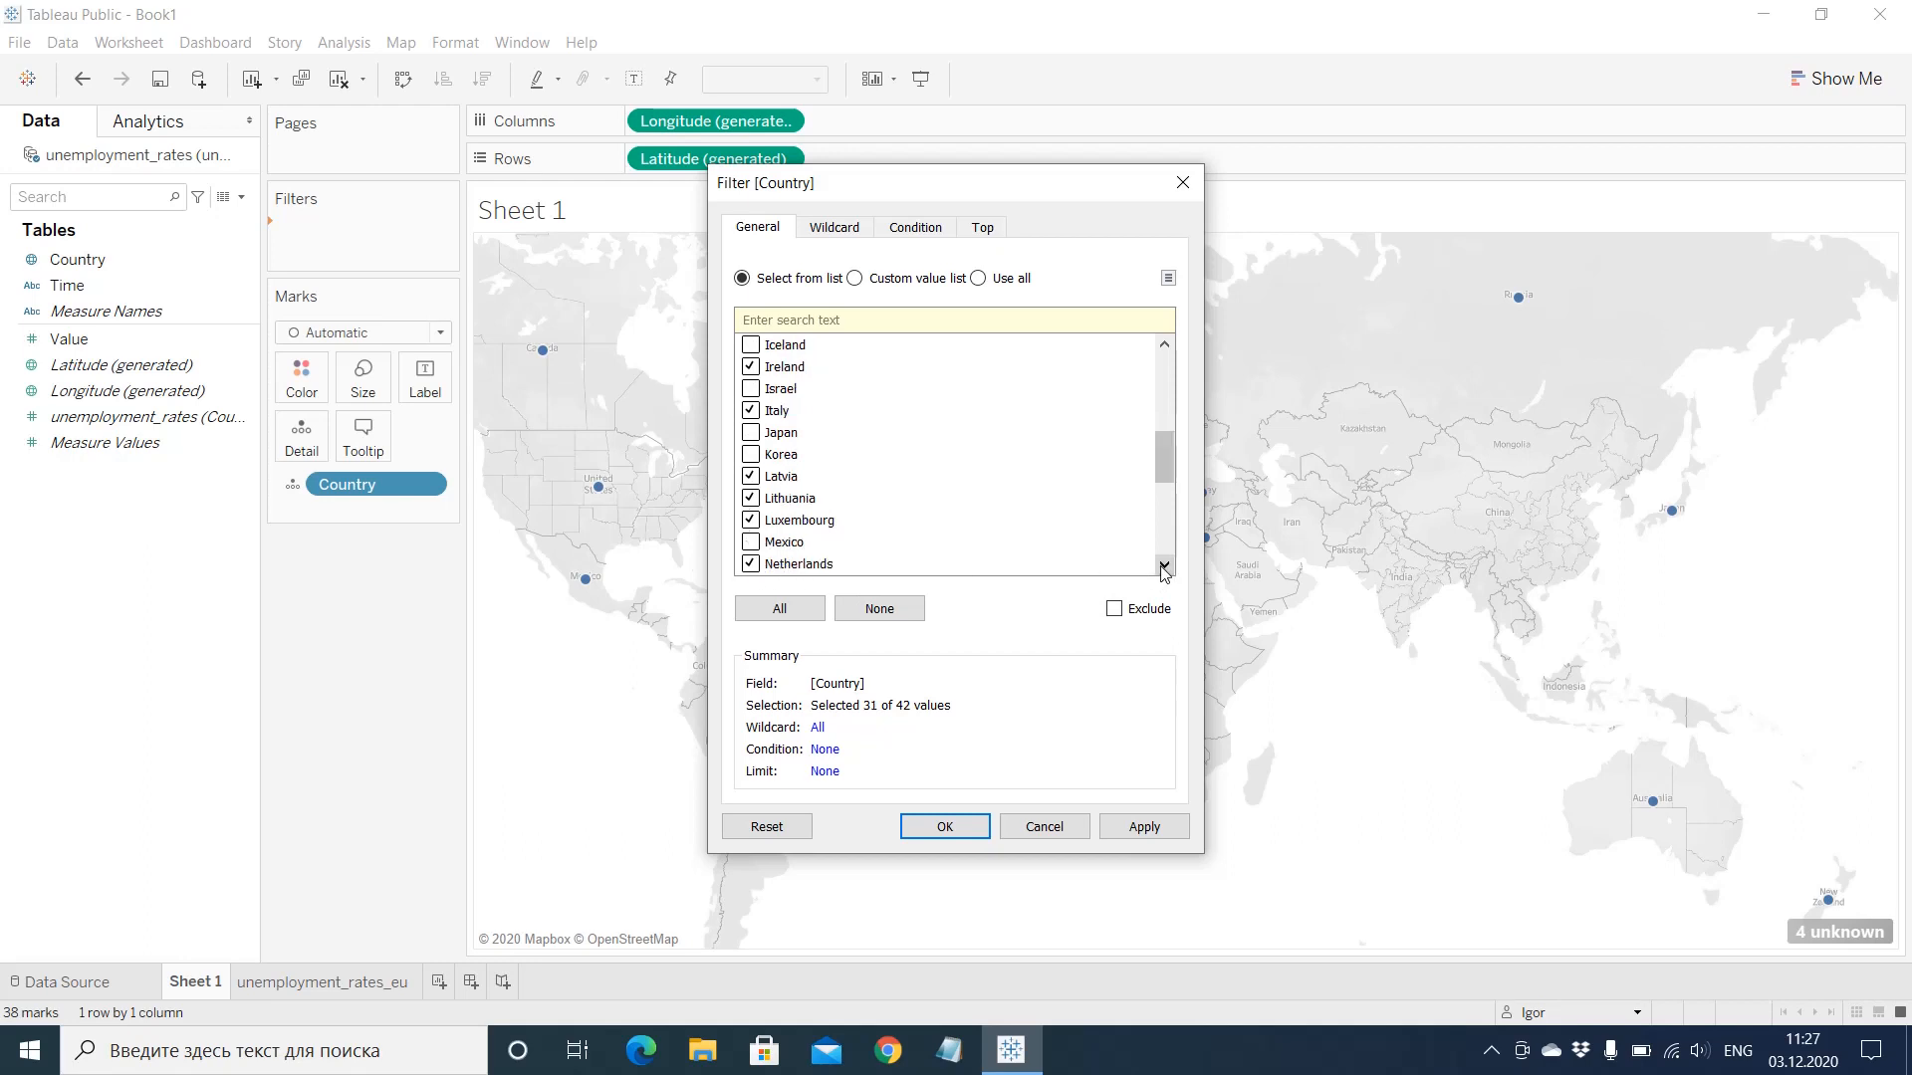
click(1164, 565)
click(1165, 565)
click(752, 543)
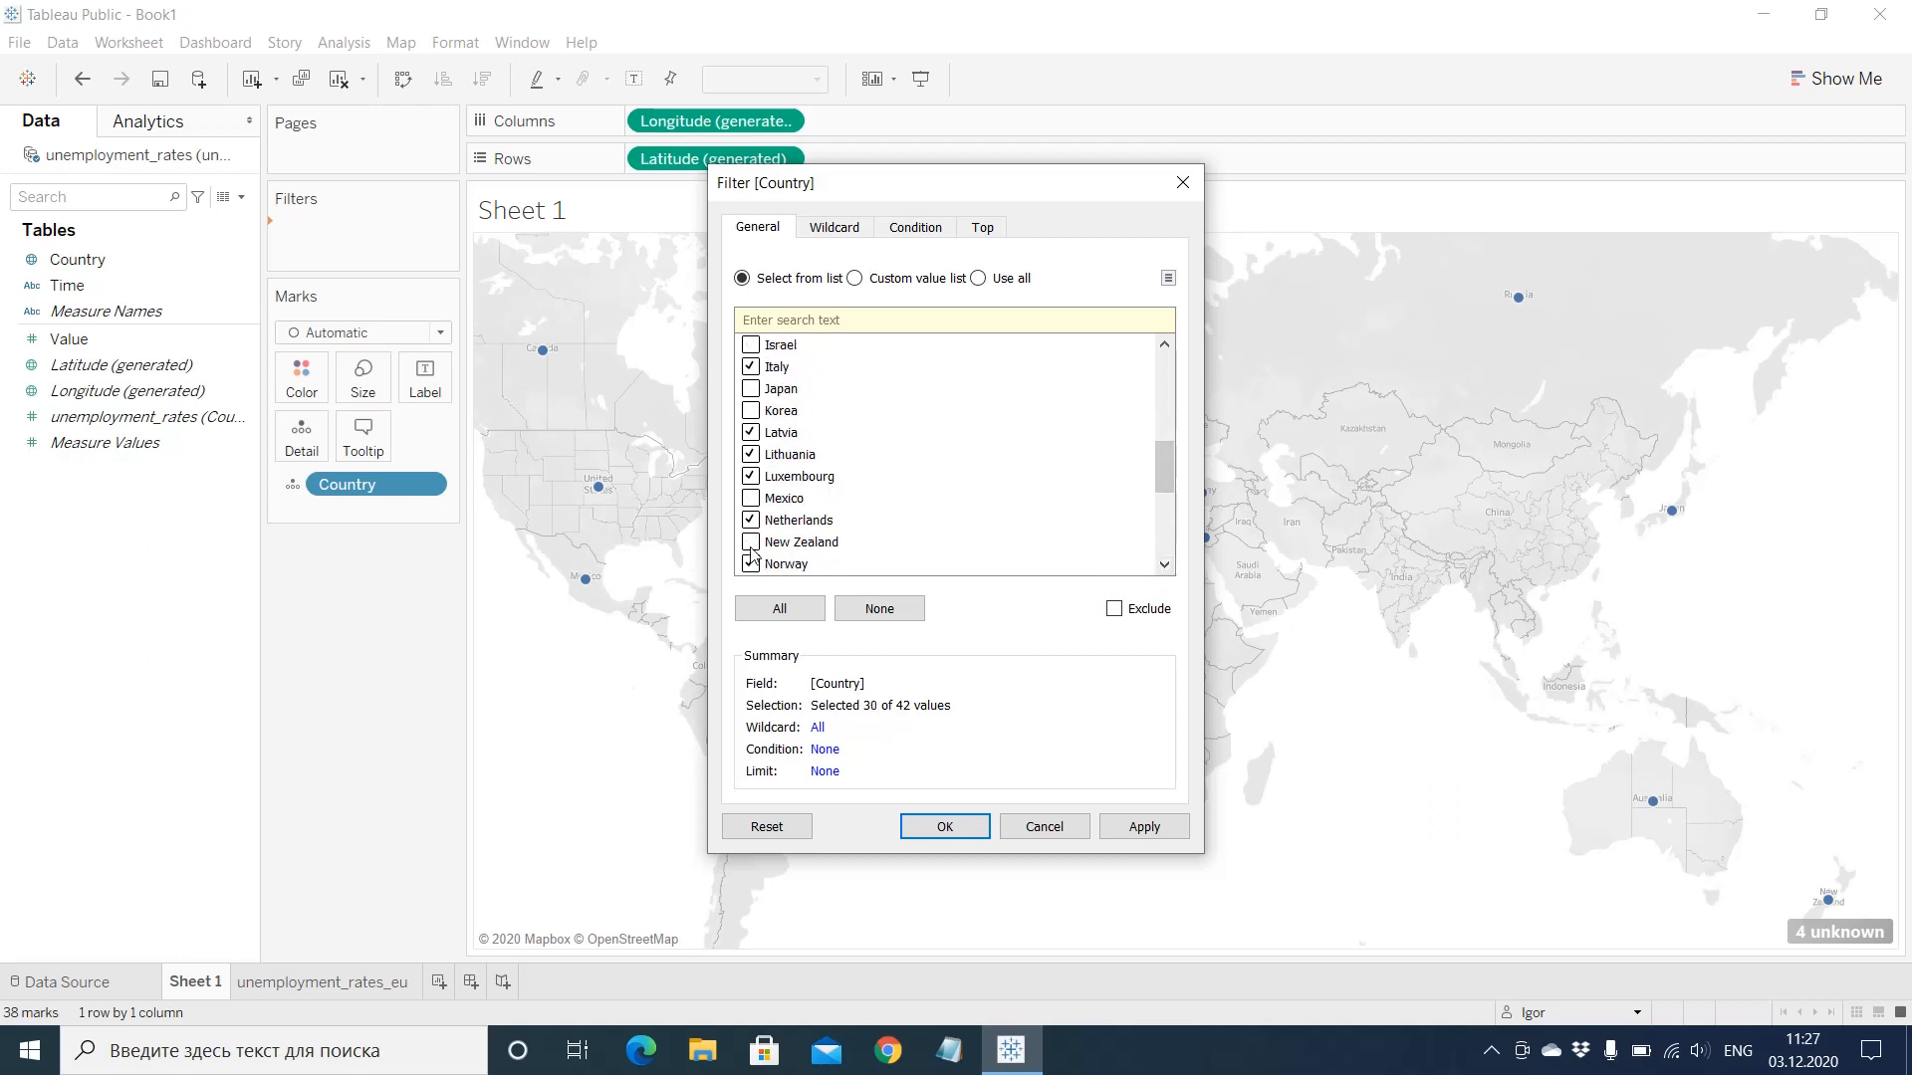
click(751, 564)
click(1164, 566)
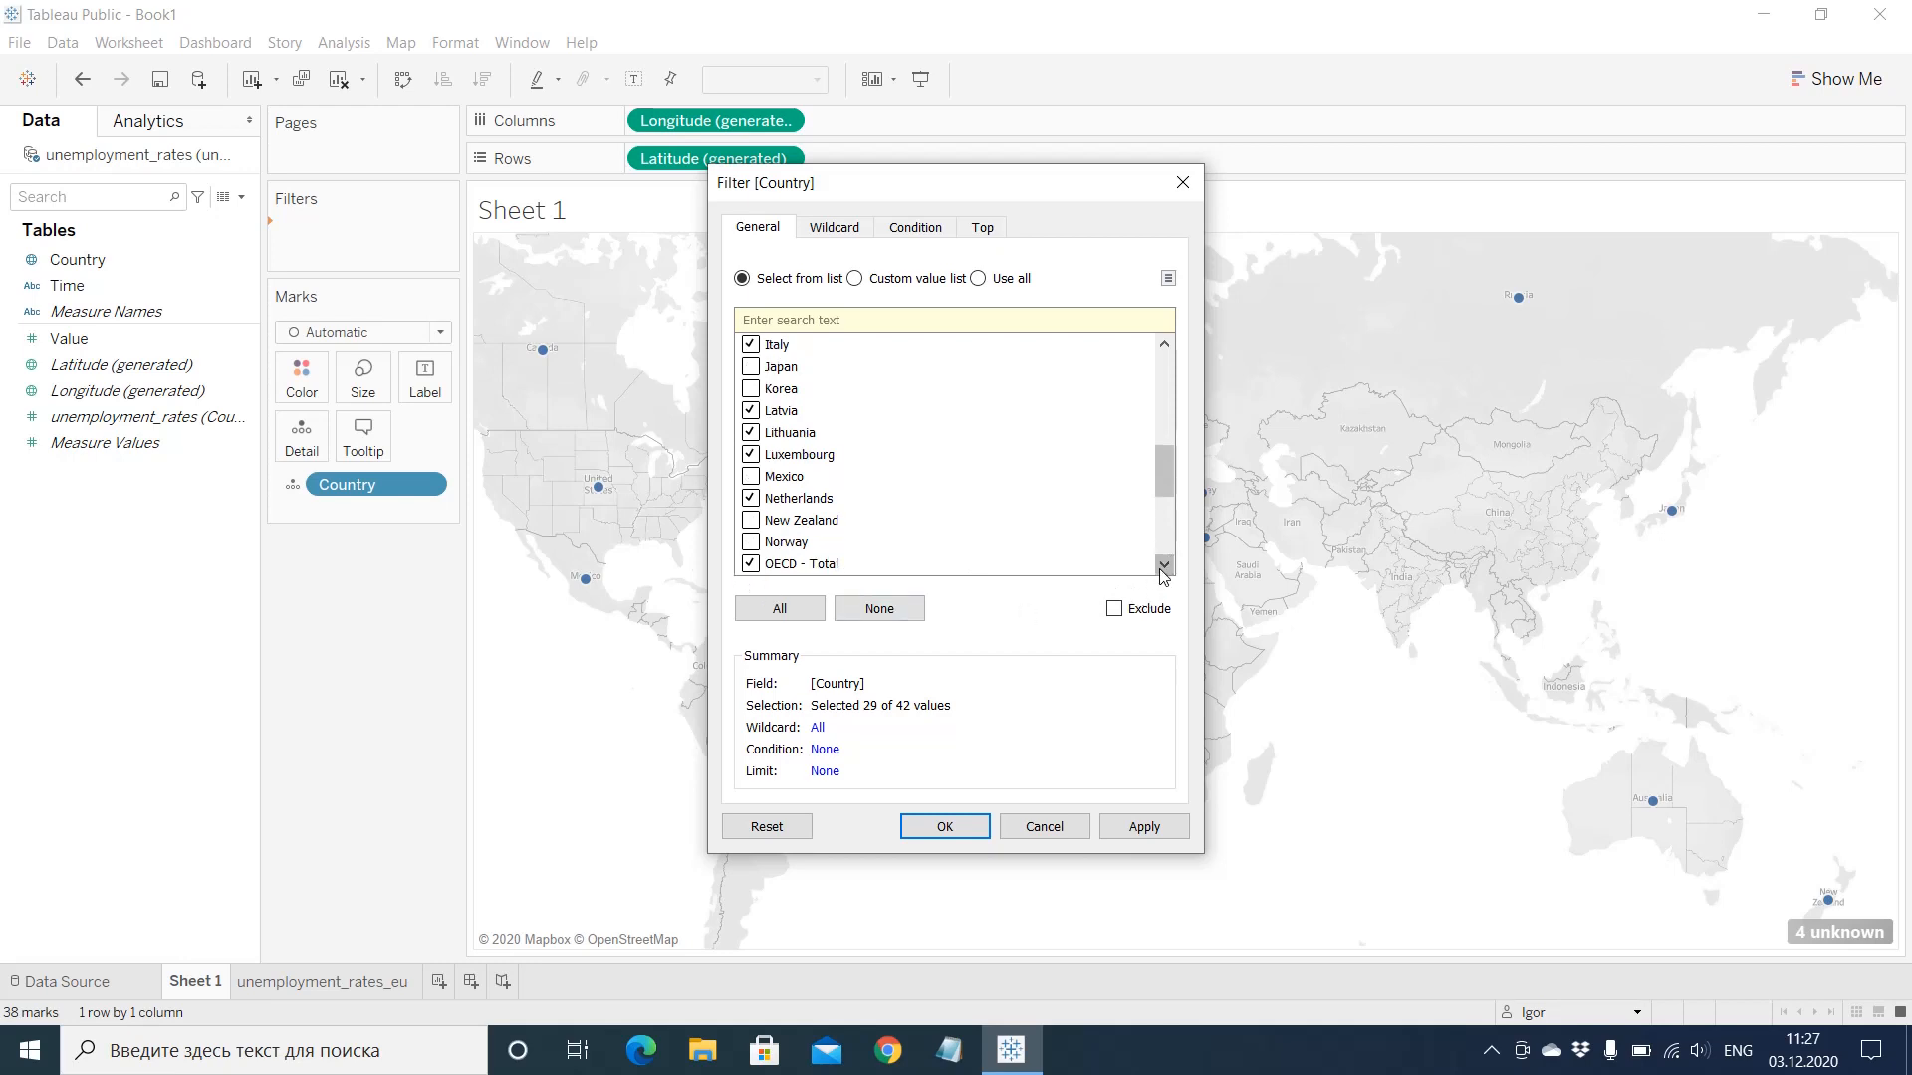
click(1164, 565)
click(739, 544)
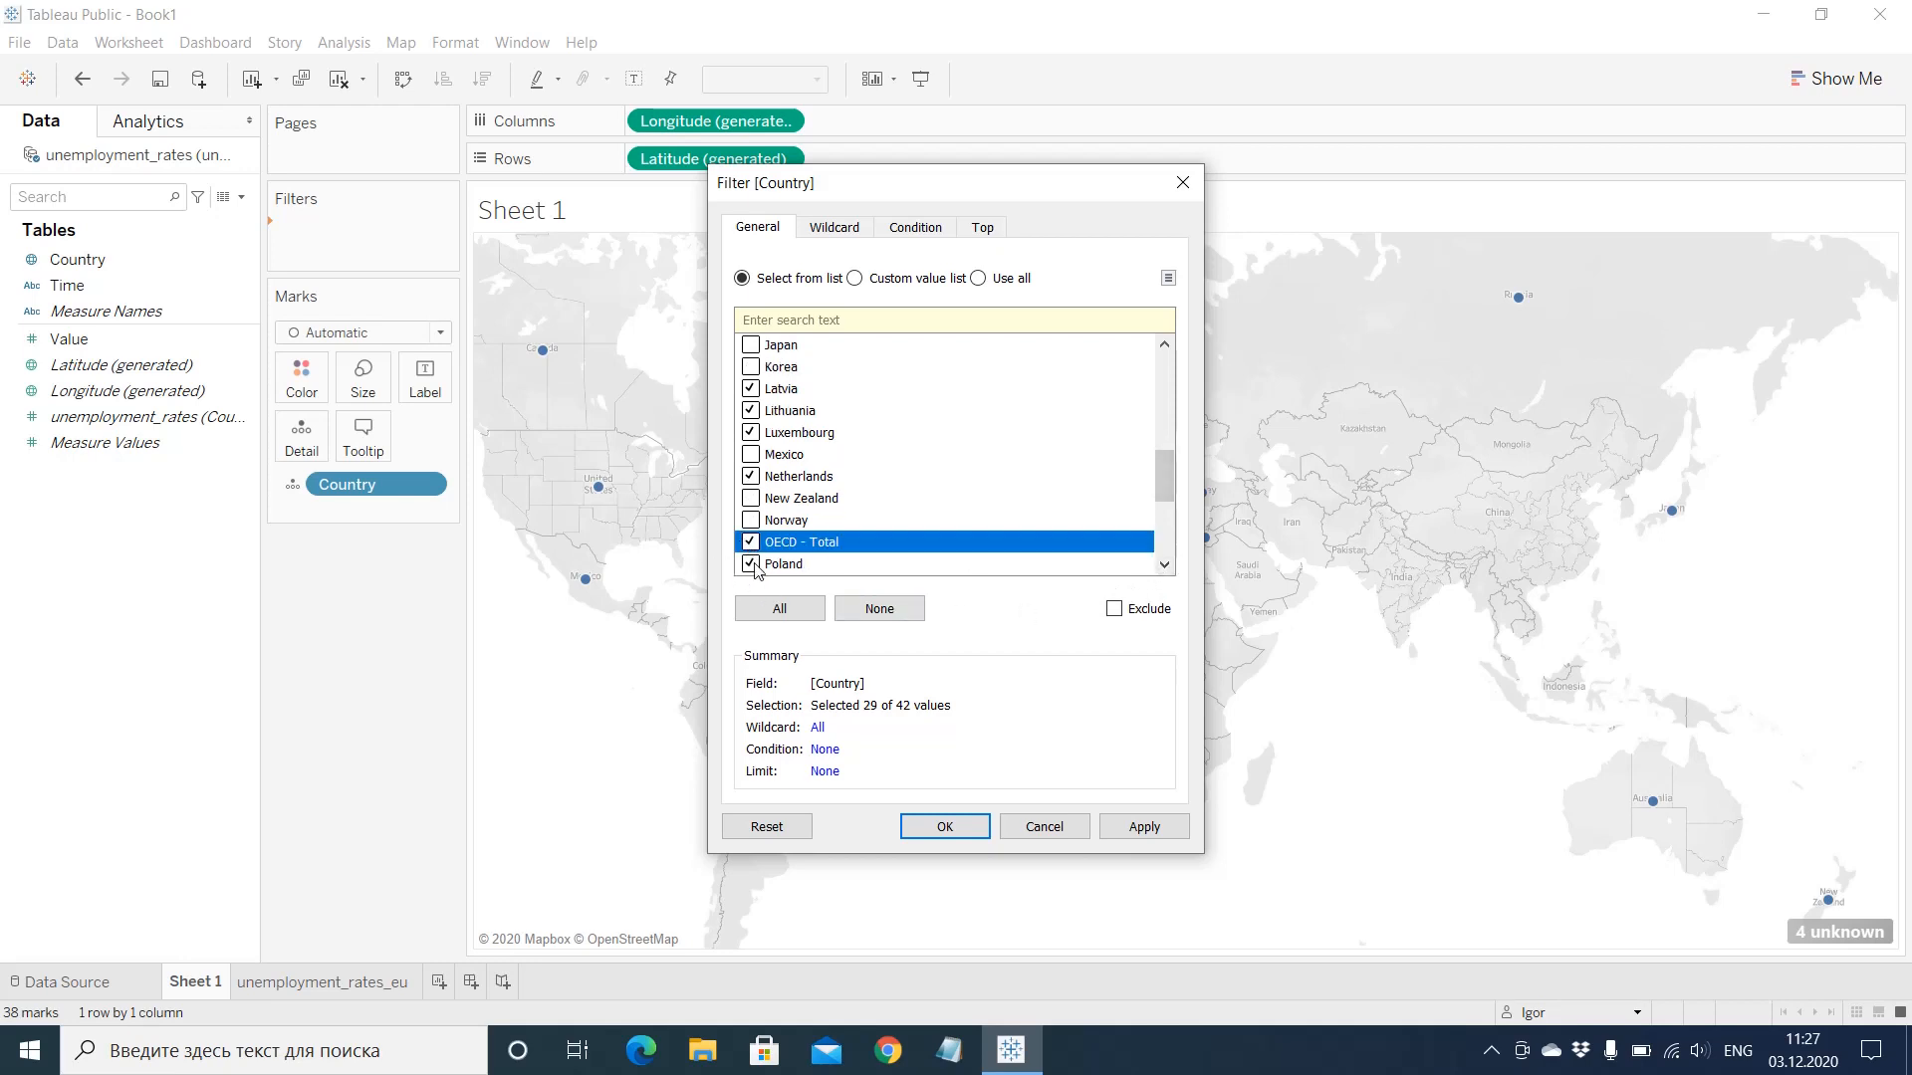
click(751, 542)
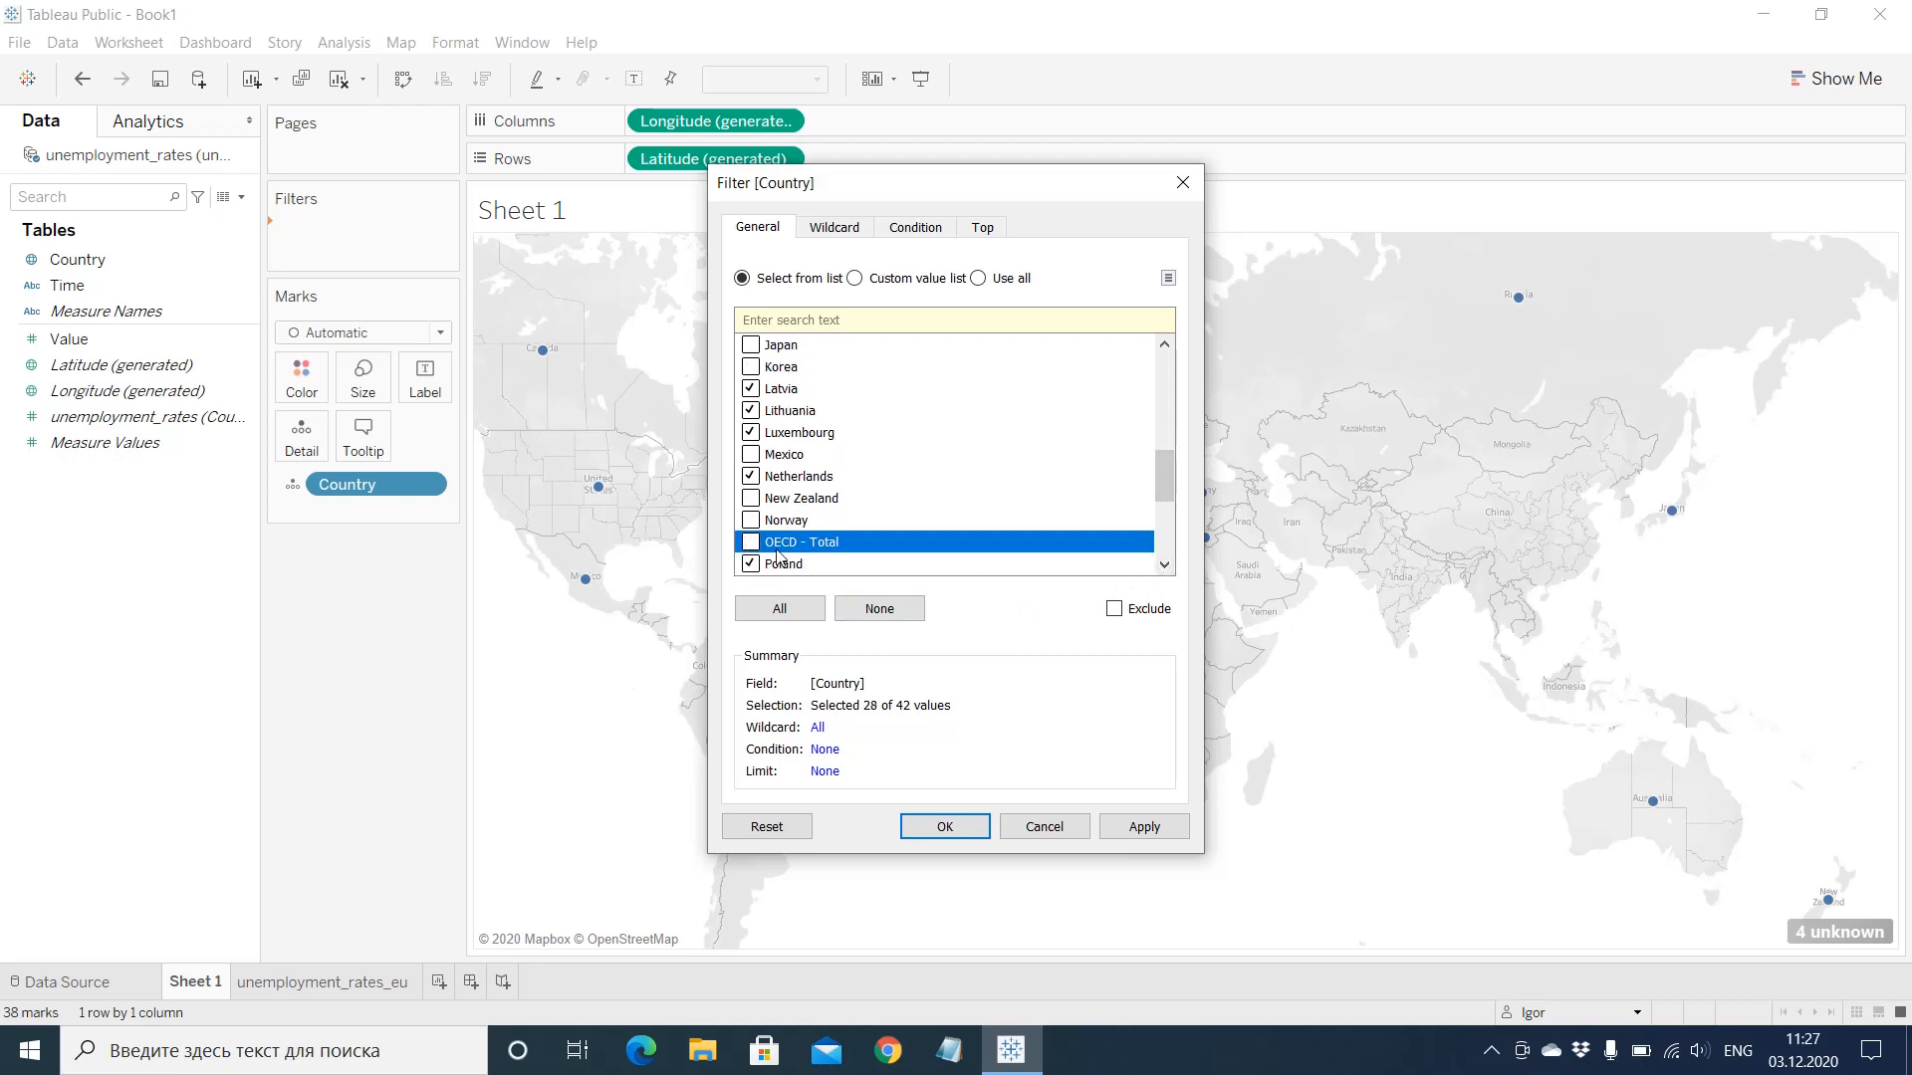
Step: Exclude Russia and South Africa from the countries selected in the Country filter
click(1164, 565)
click(1164, 565)
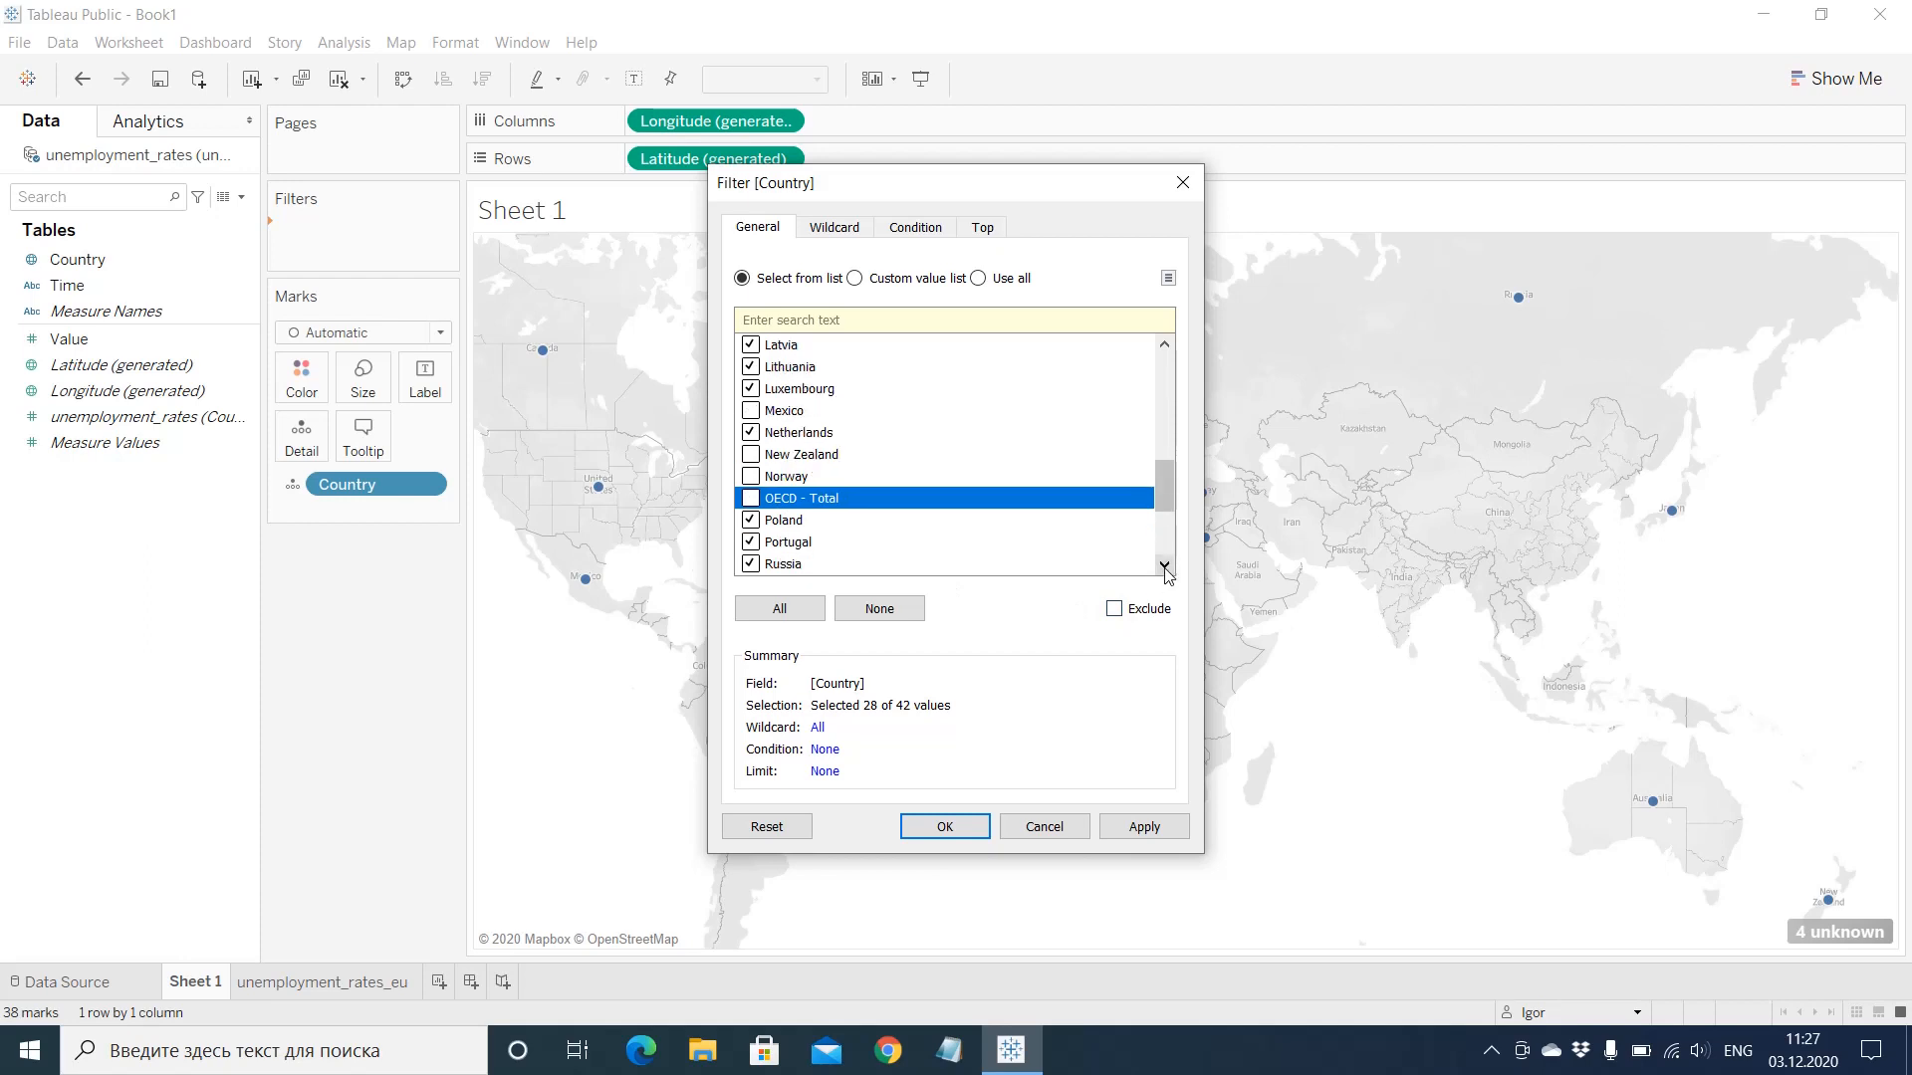
click(1165, 567)
click(752, 543)
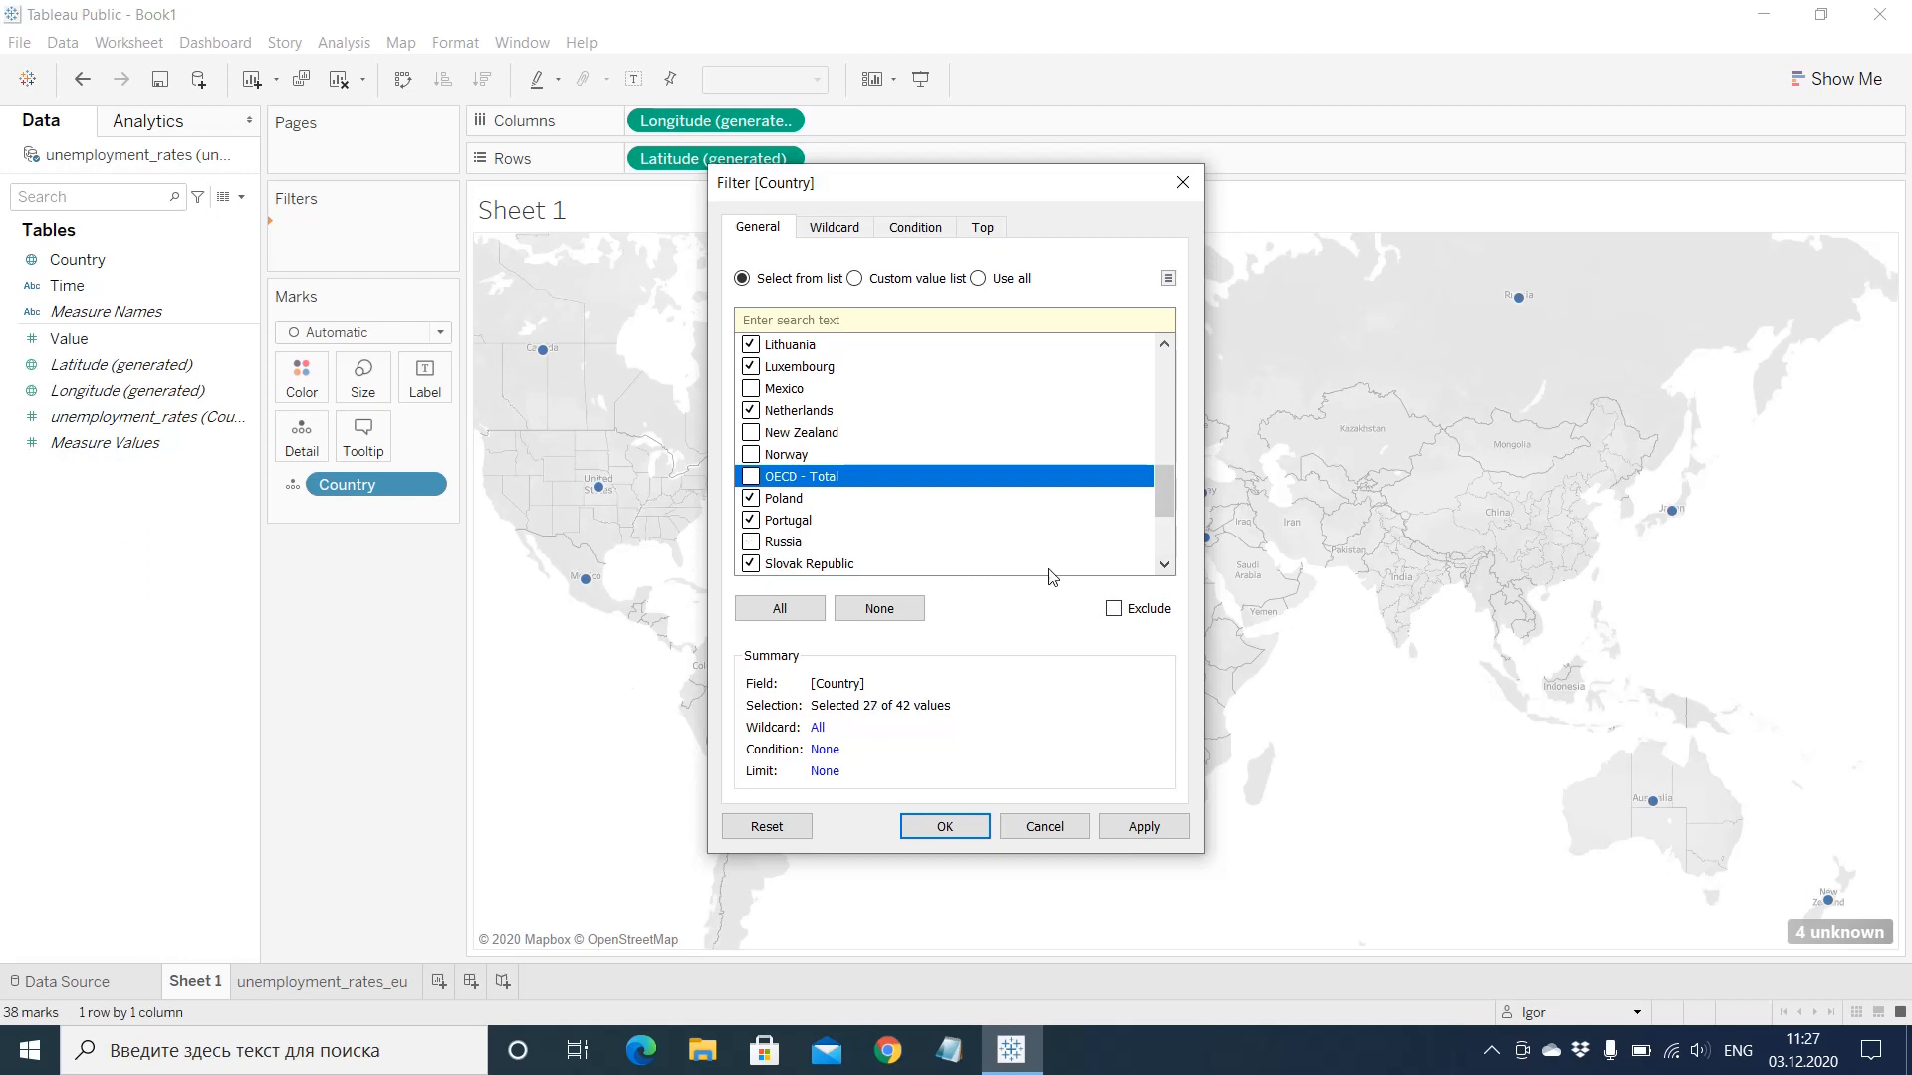
click(1163, 565)
click(1163, 565)
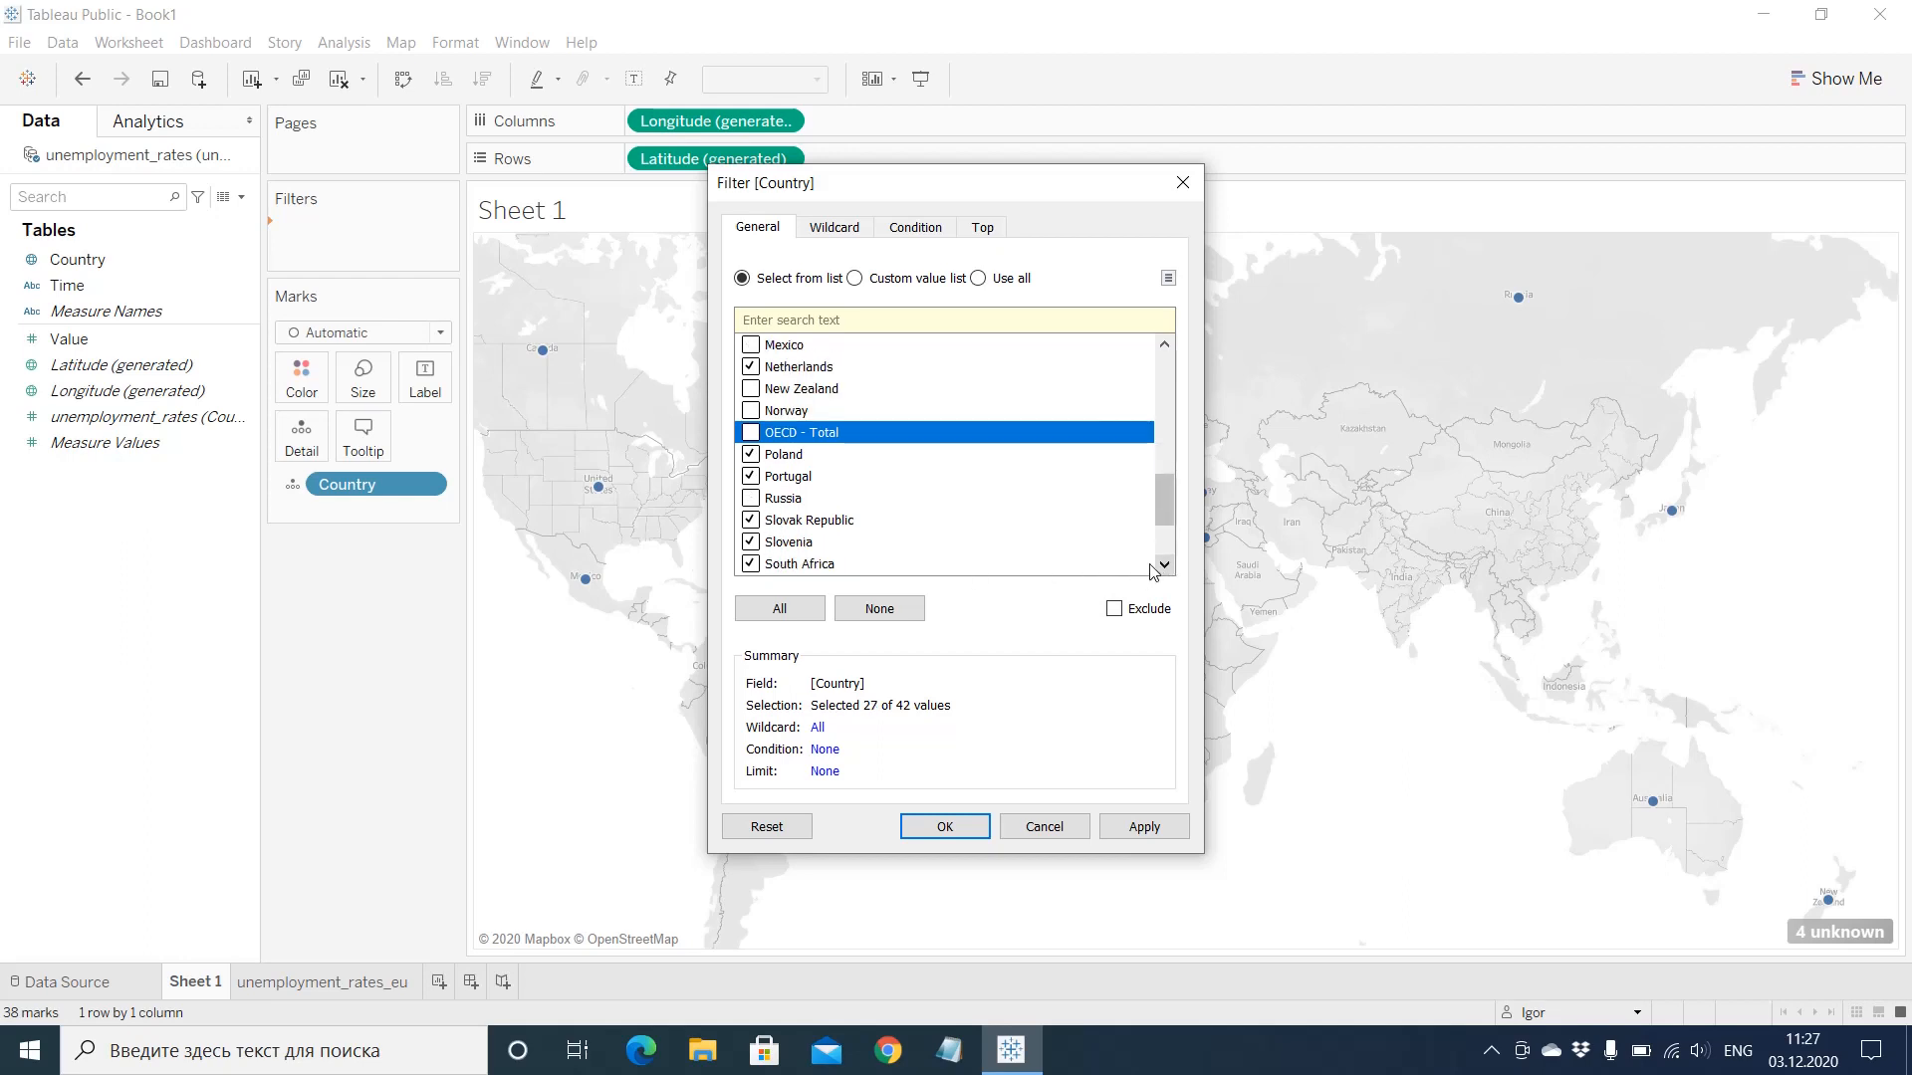
click(752, 563)
Step: Exclude Switzerland and Turkey in the Country filter and apply the filter to the map
click(1164, 566)
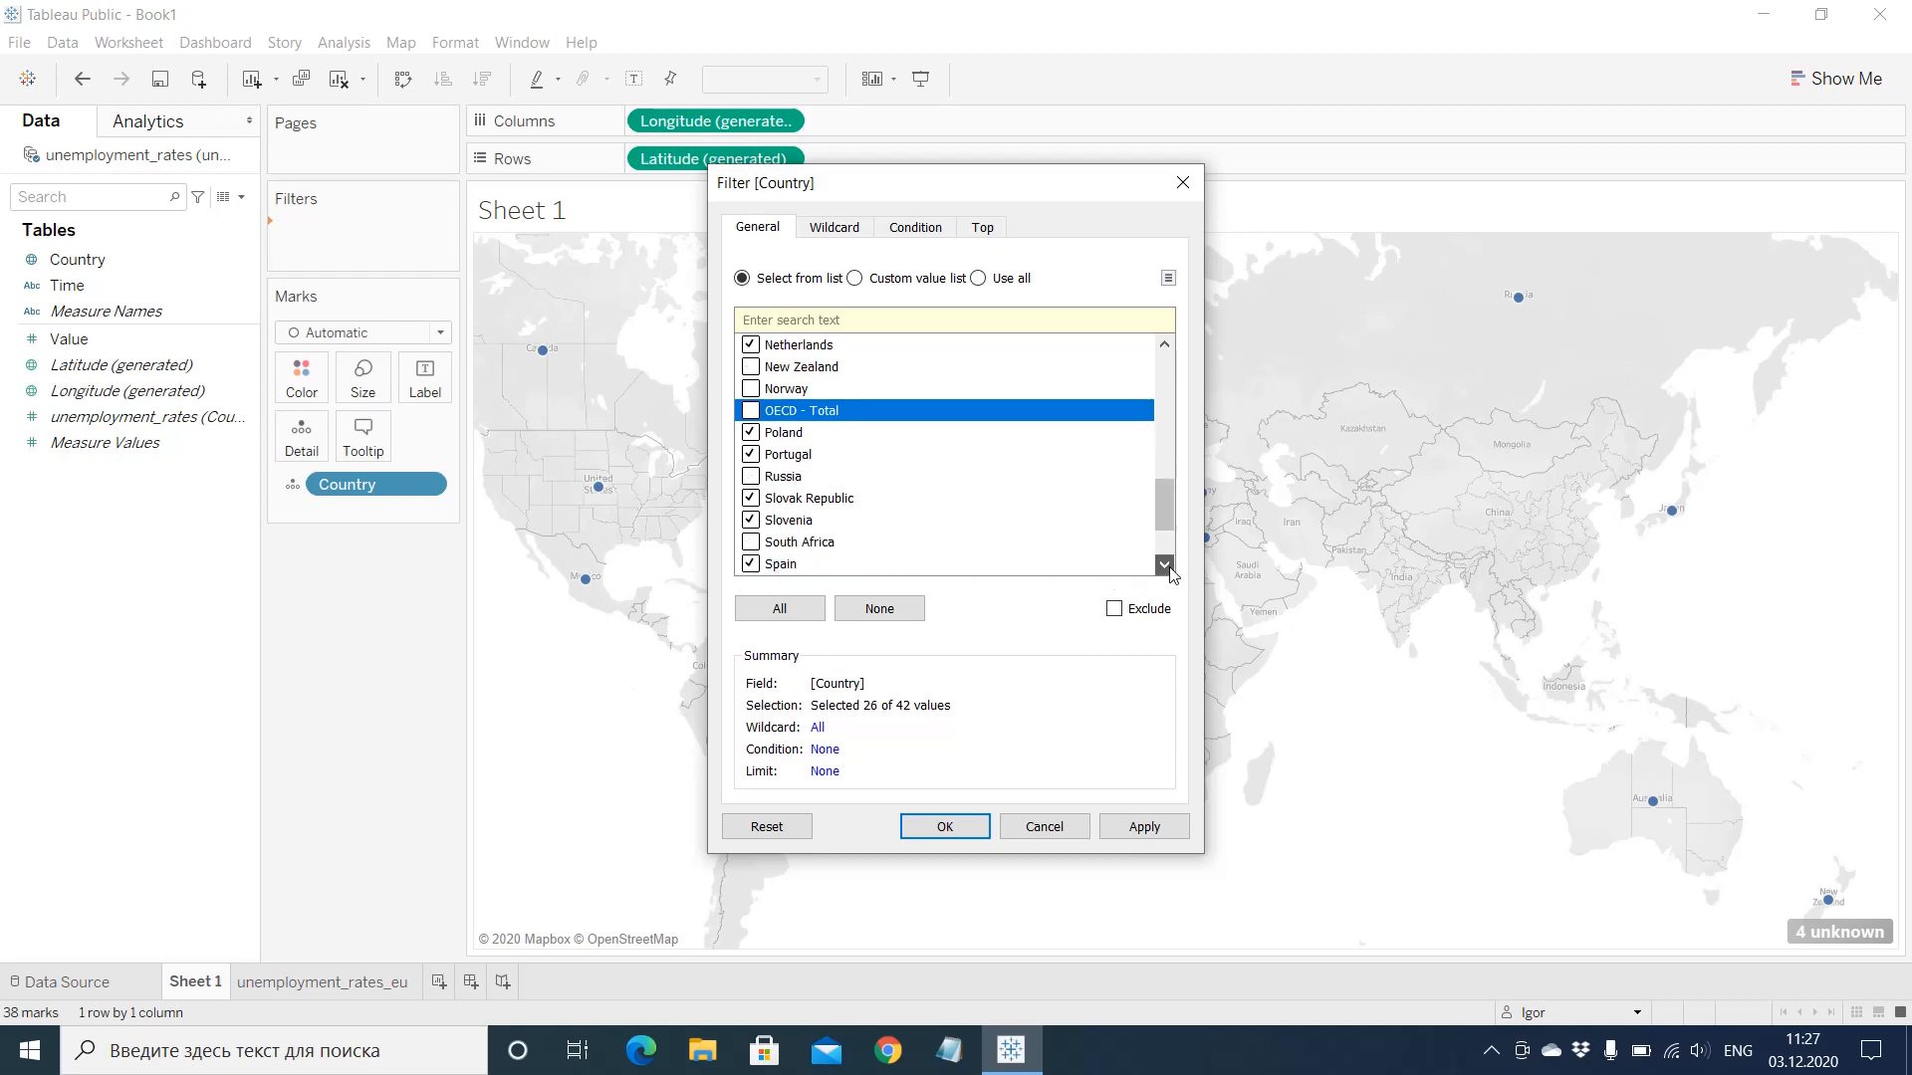
click(1164, 566)
click(1164, 565)
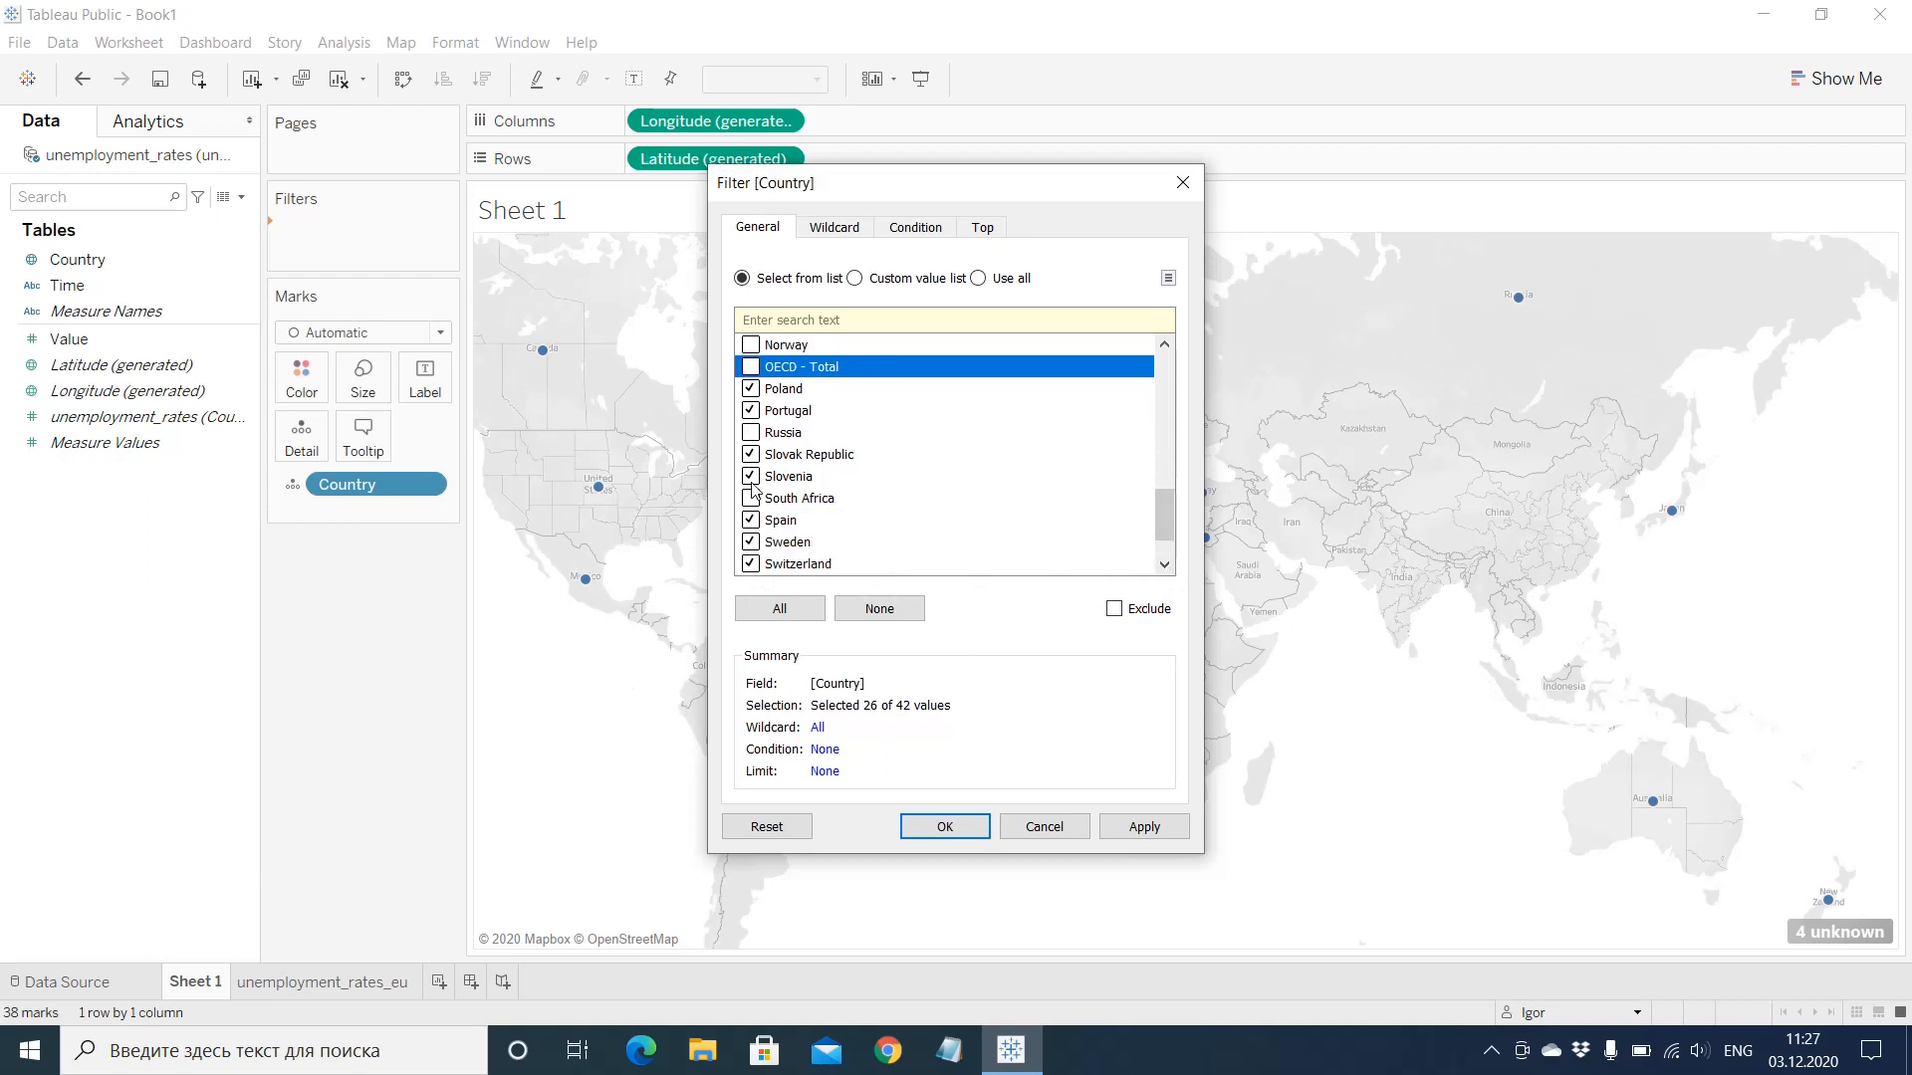
click(752, 564)
click(1164, 566)
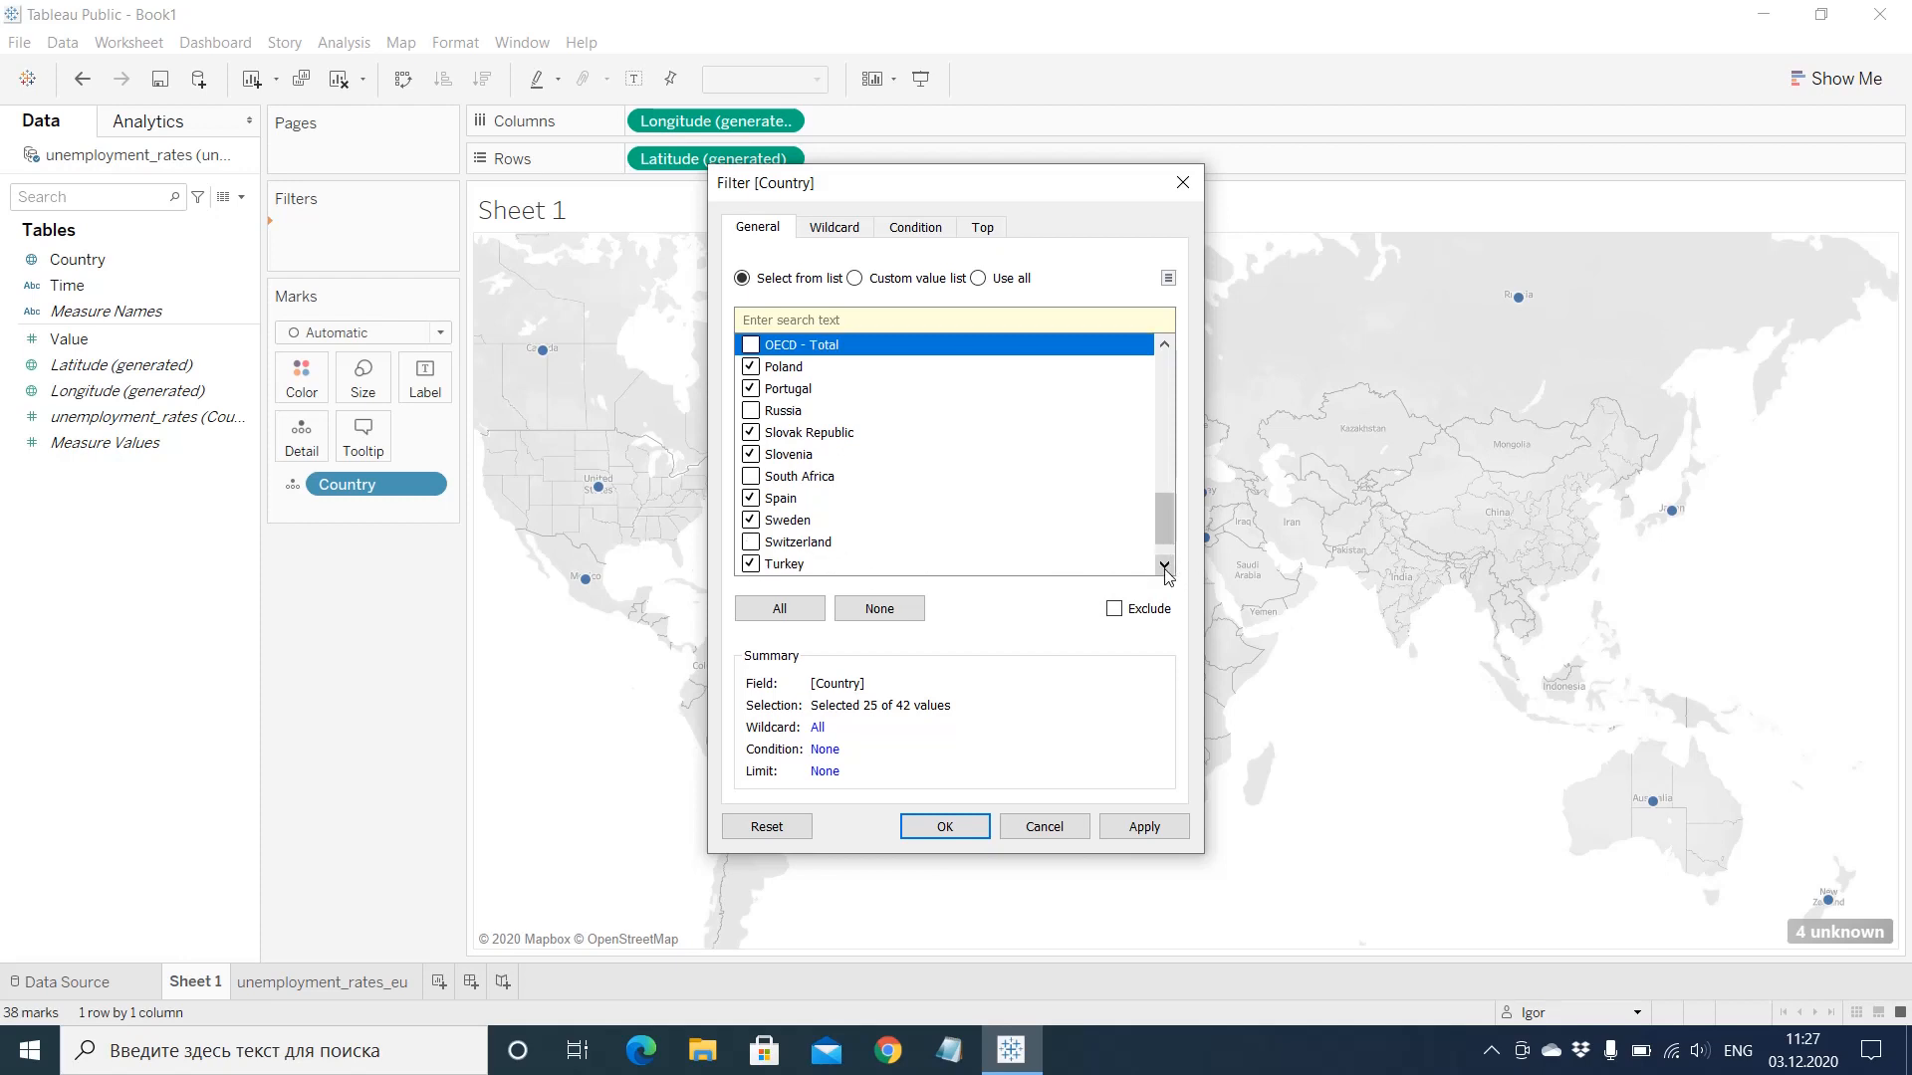
click(1164, 566)
click(751, 543)
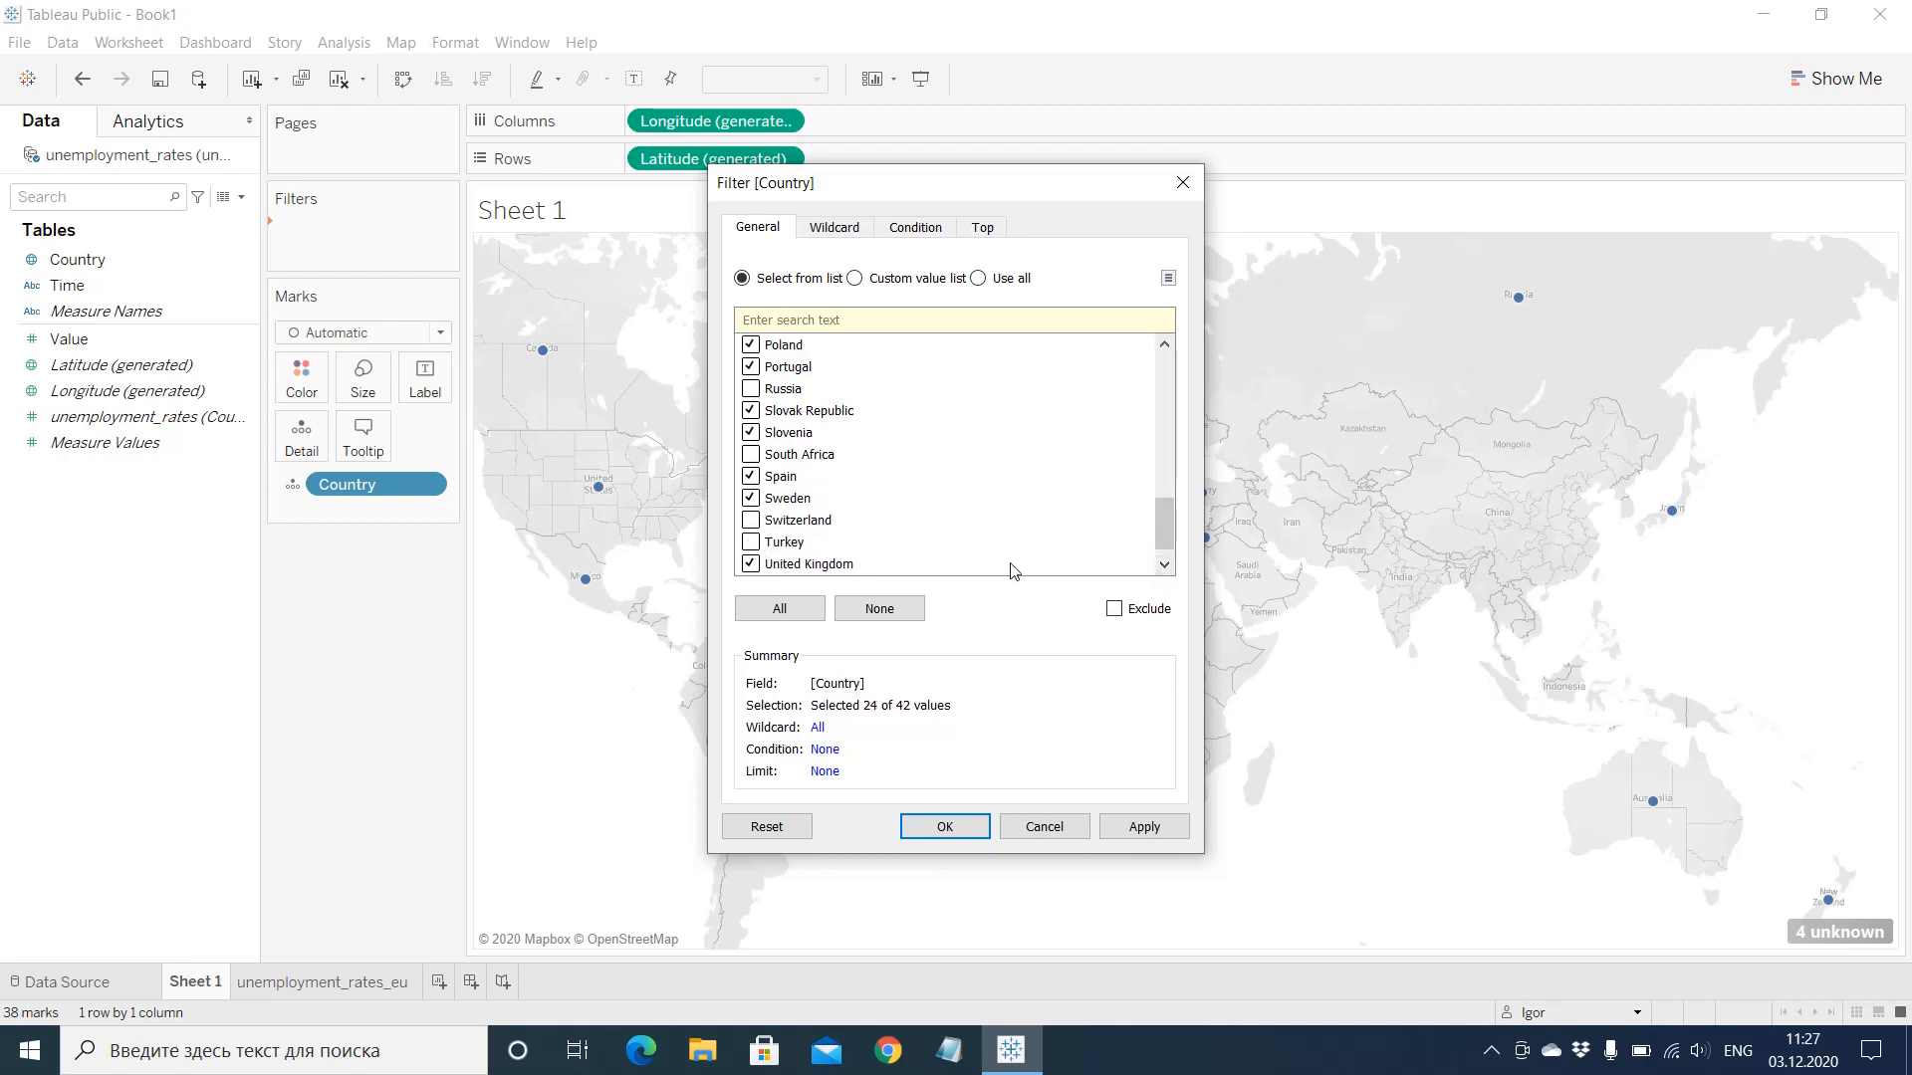
click(1164, 566)
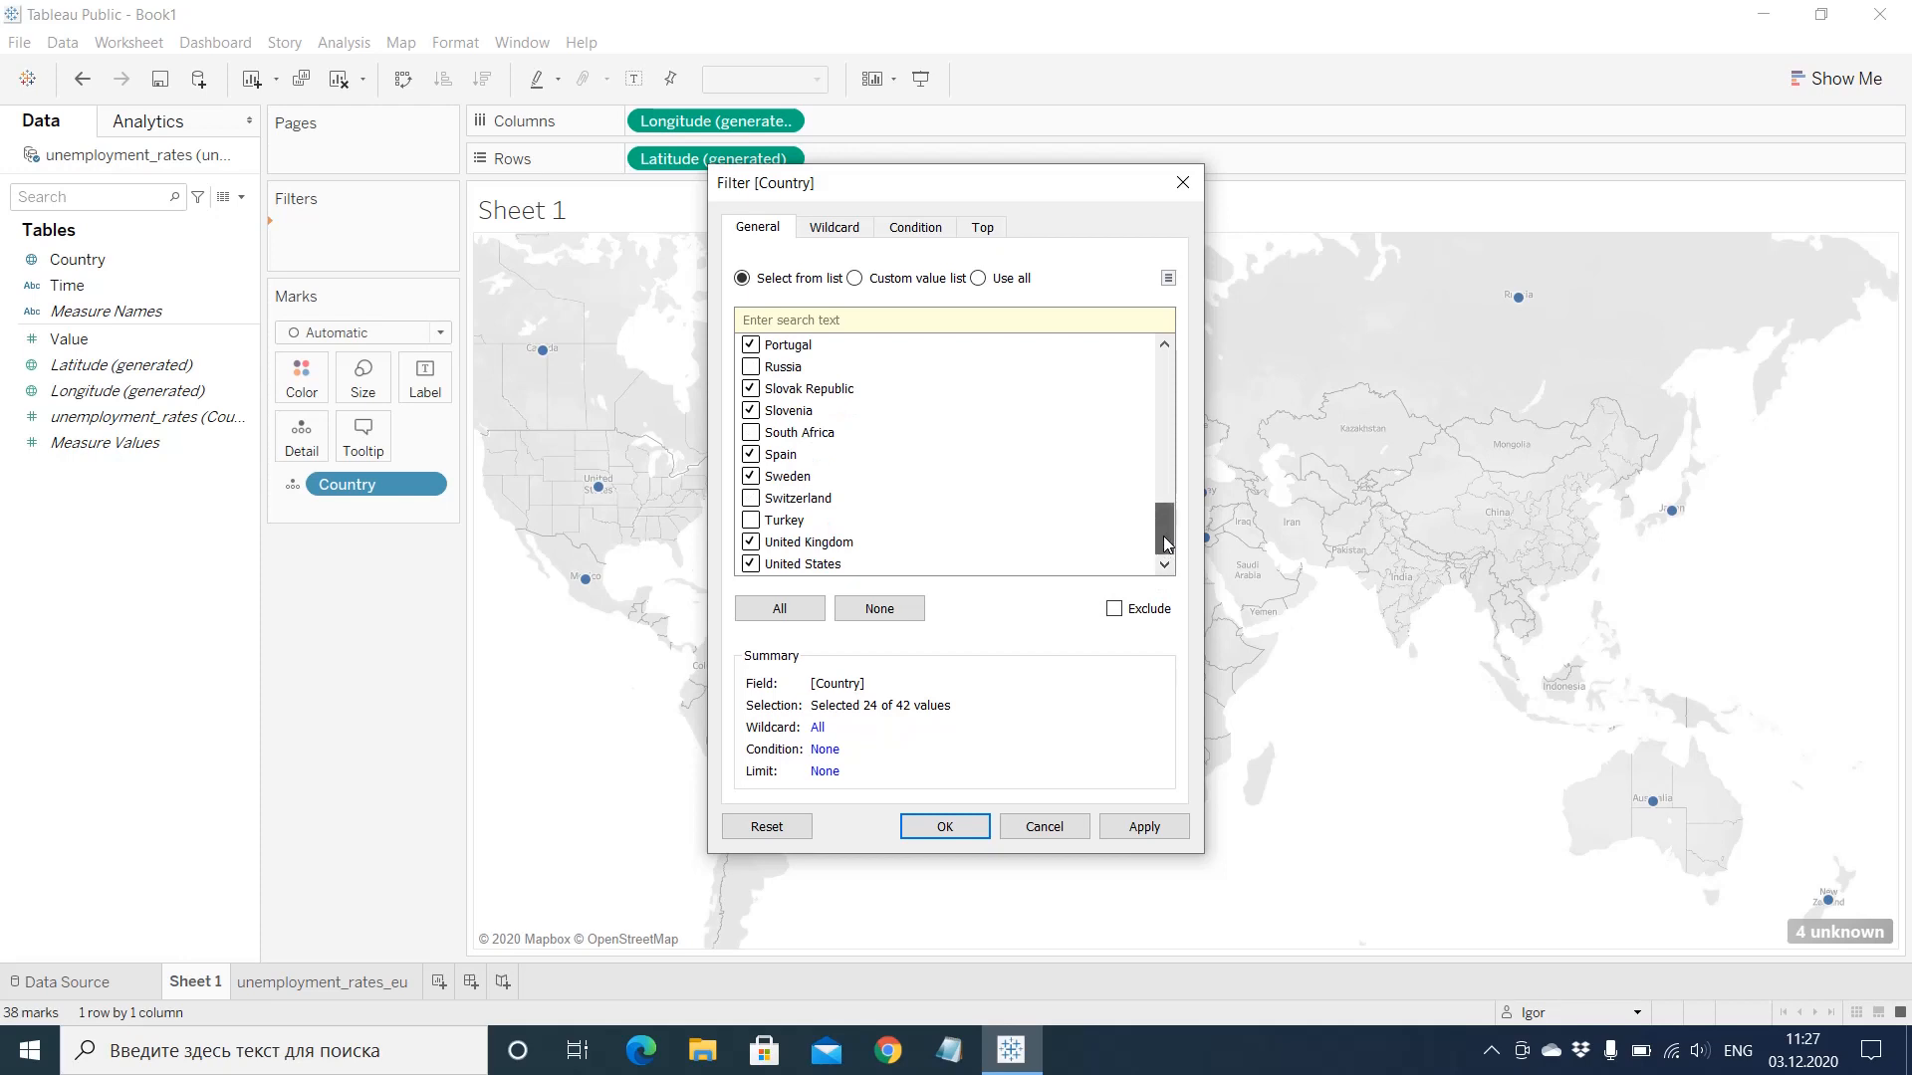
drag(1167, 543, 1155, 350)
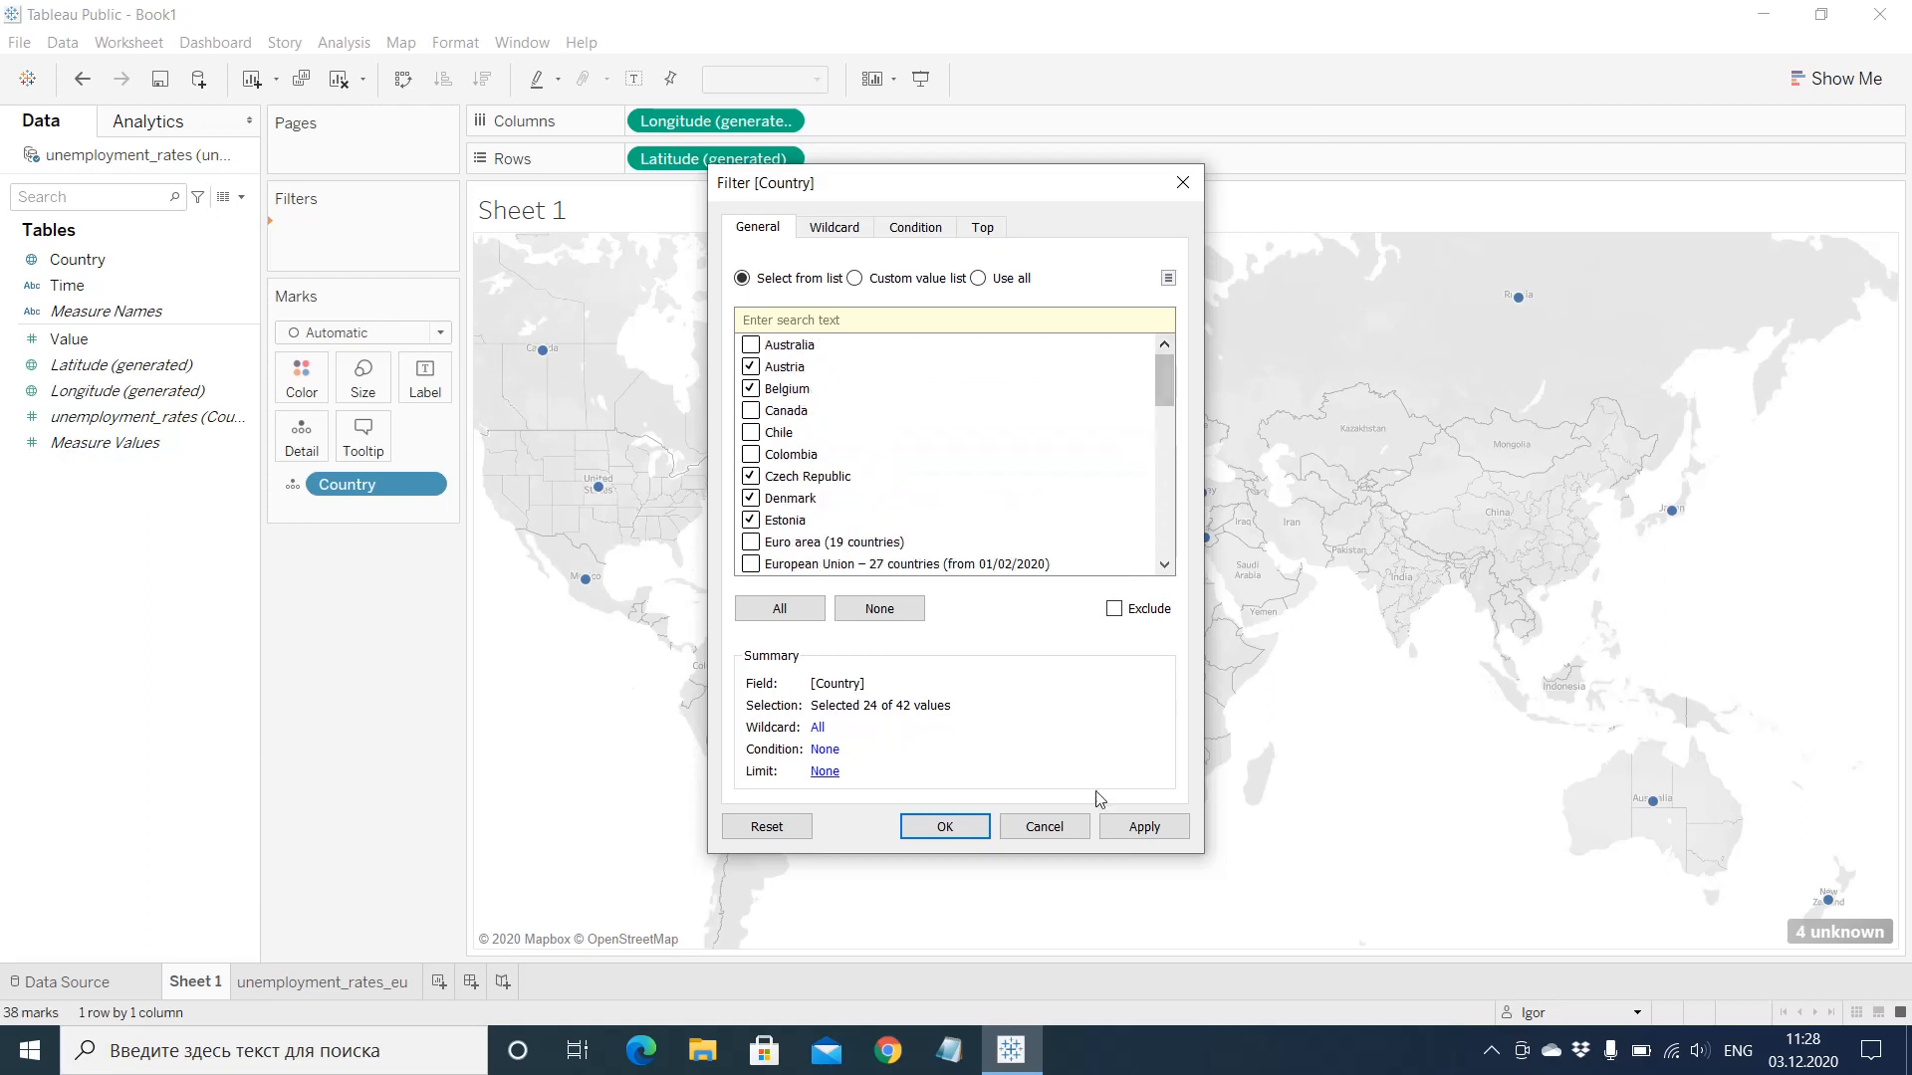
click(940, 827)
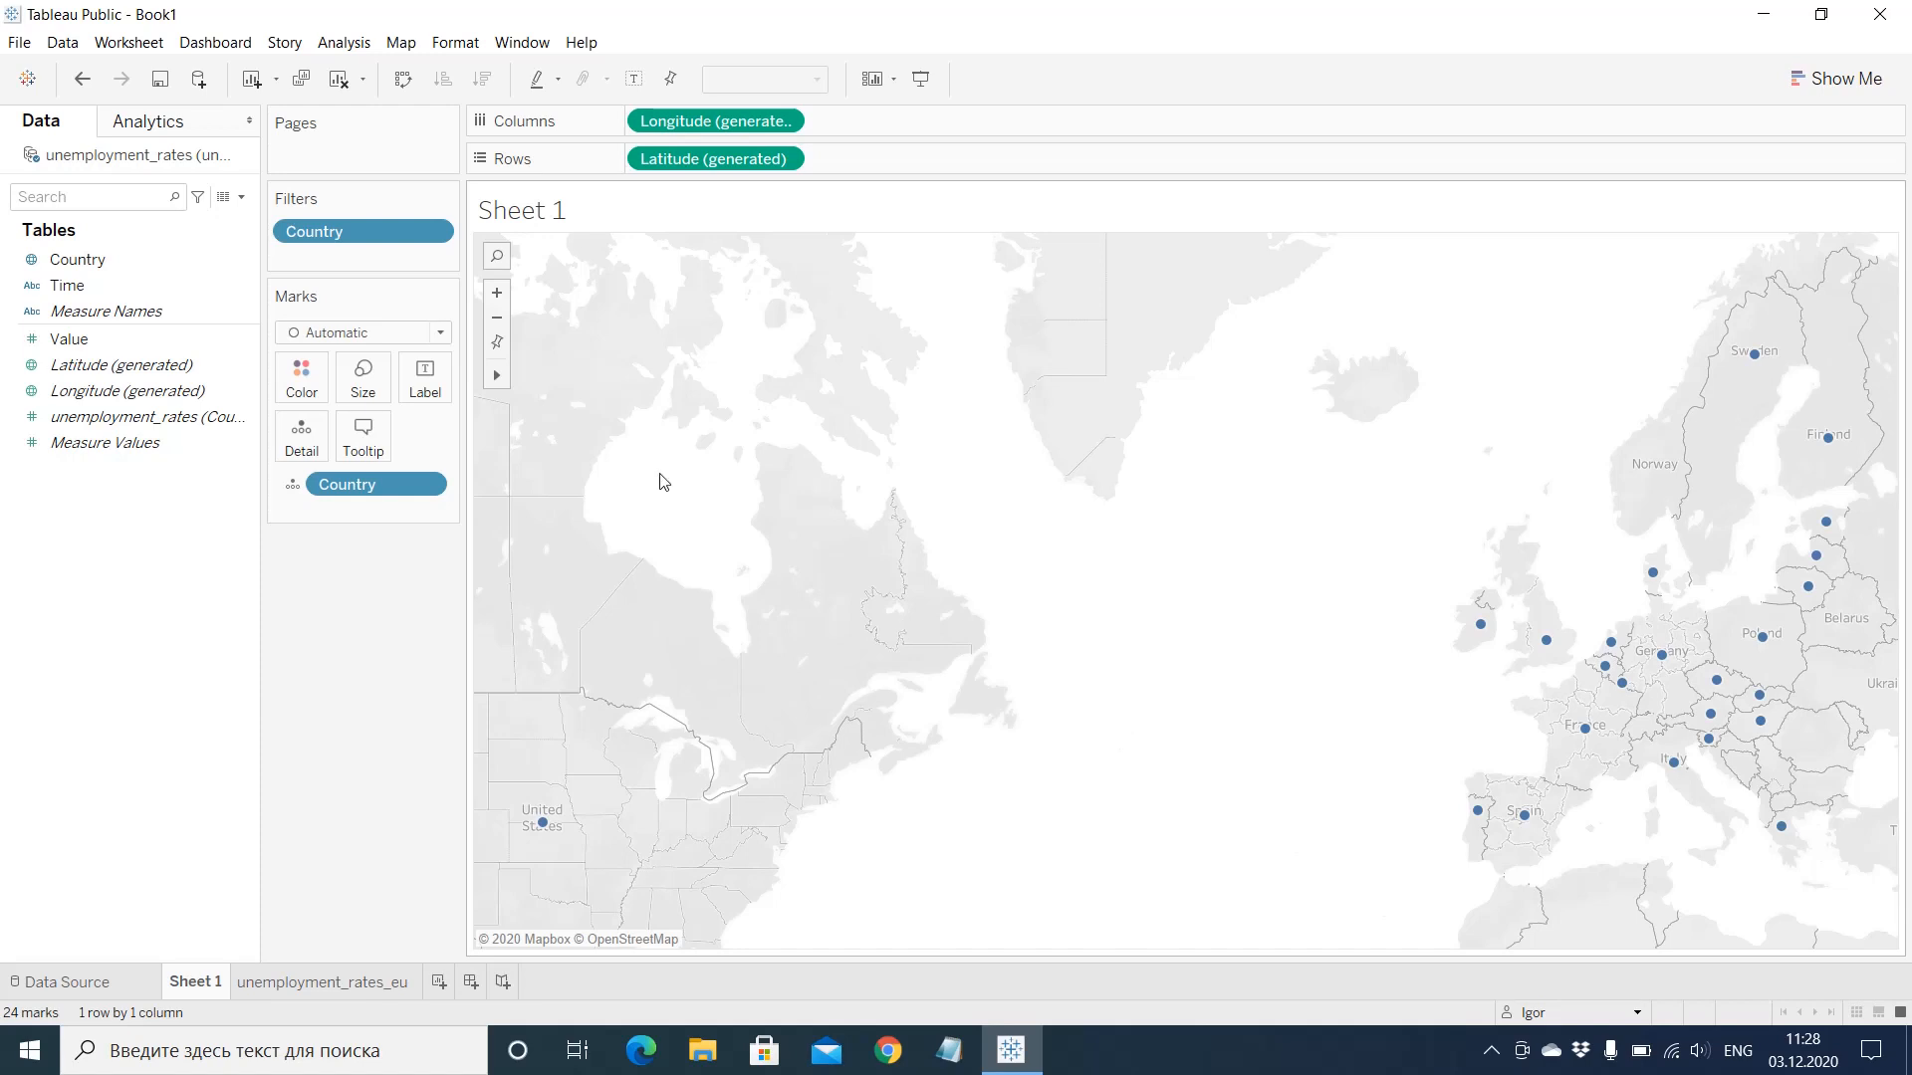
Step: Edit the map's Country filter to also exclude United States, and apply the change
click(435, 242)
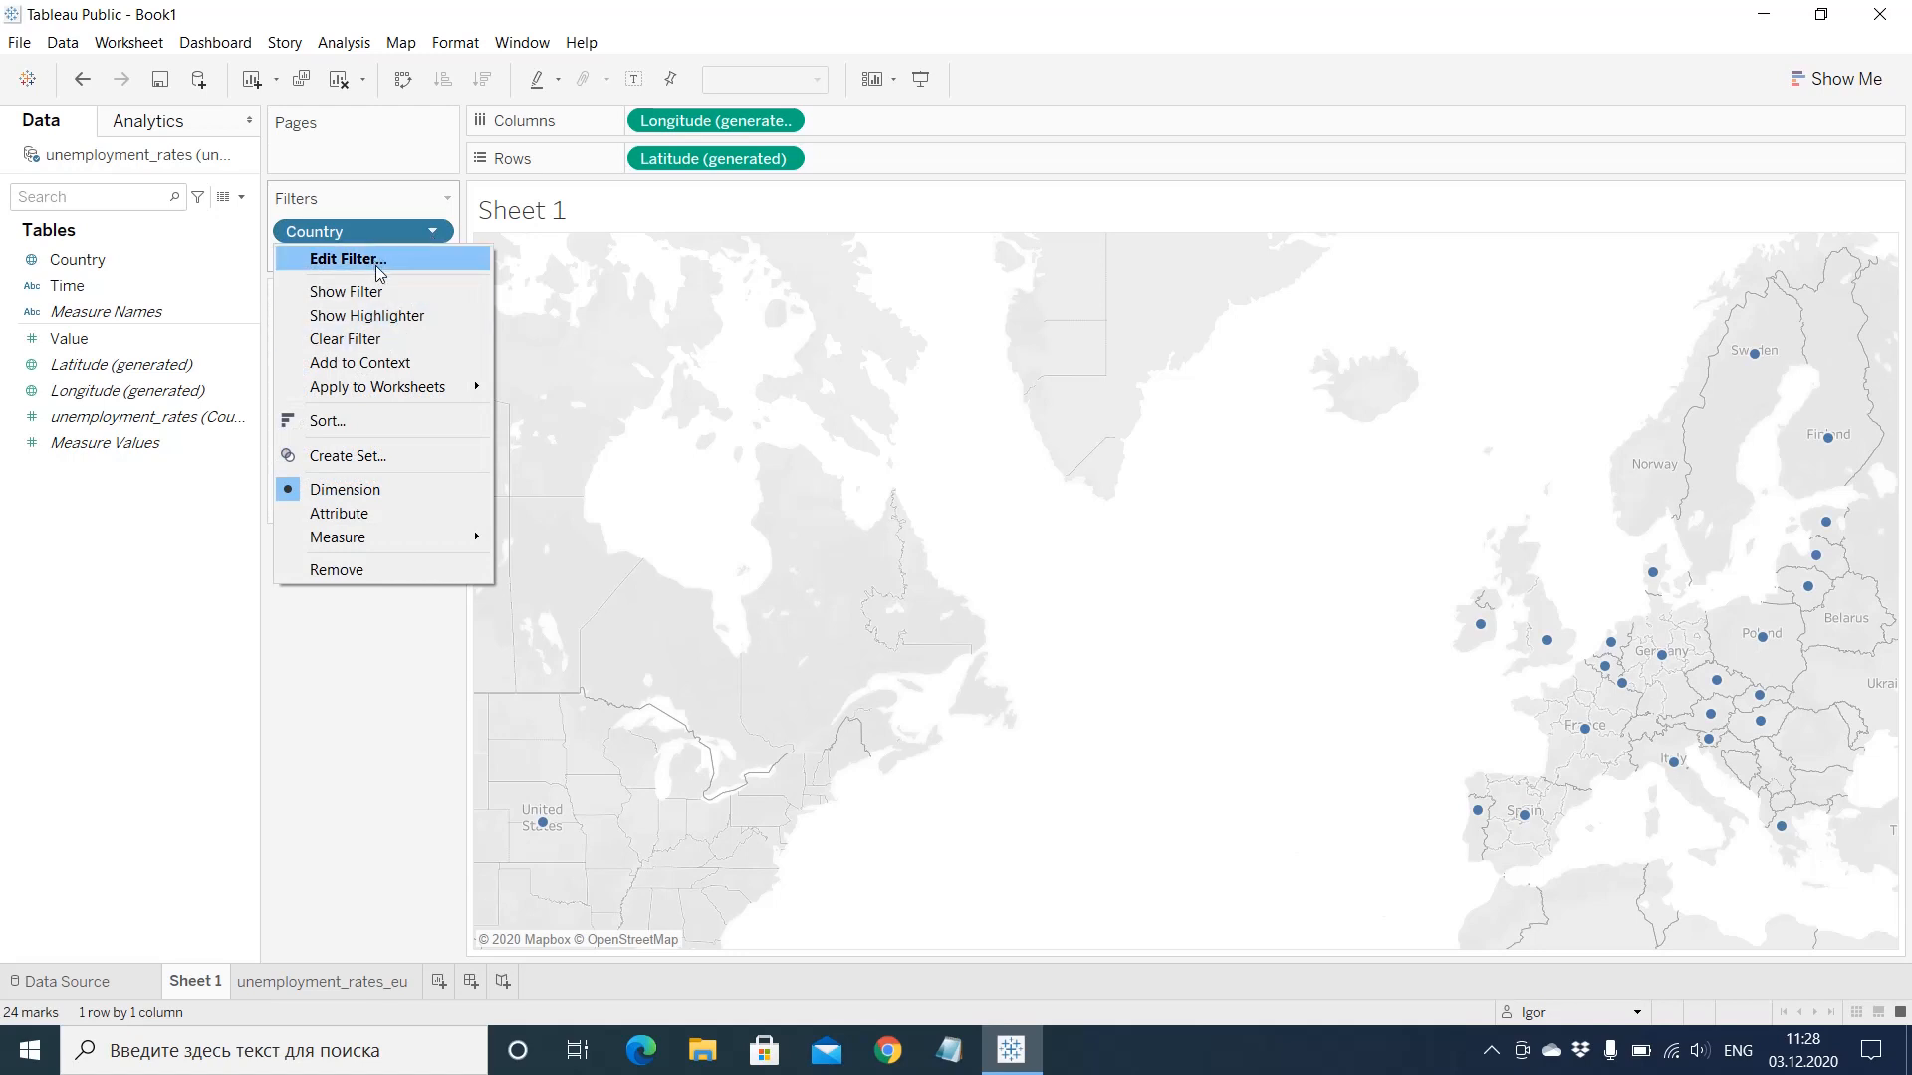
click(375, 265)
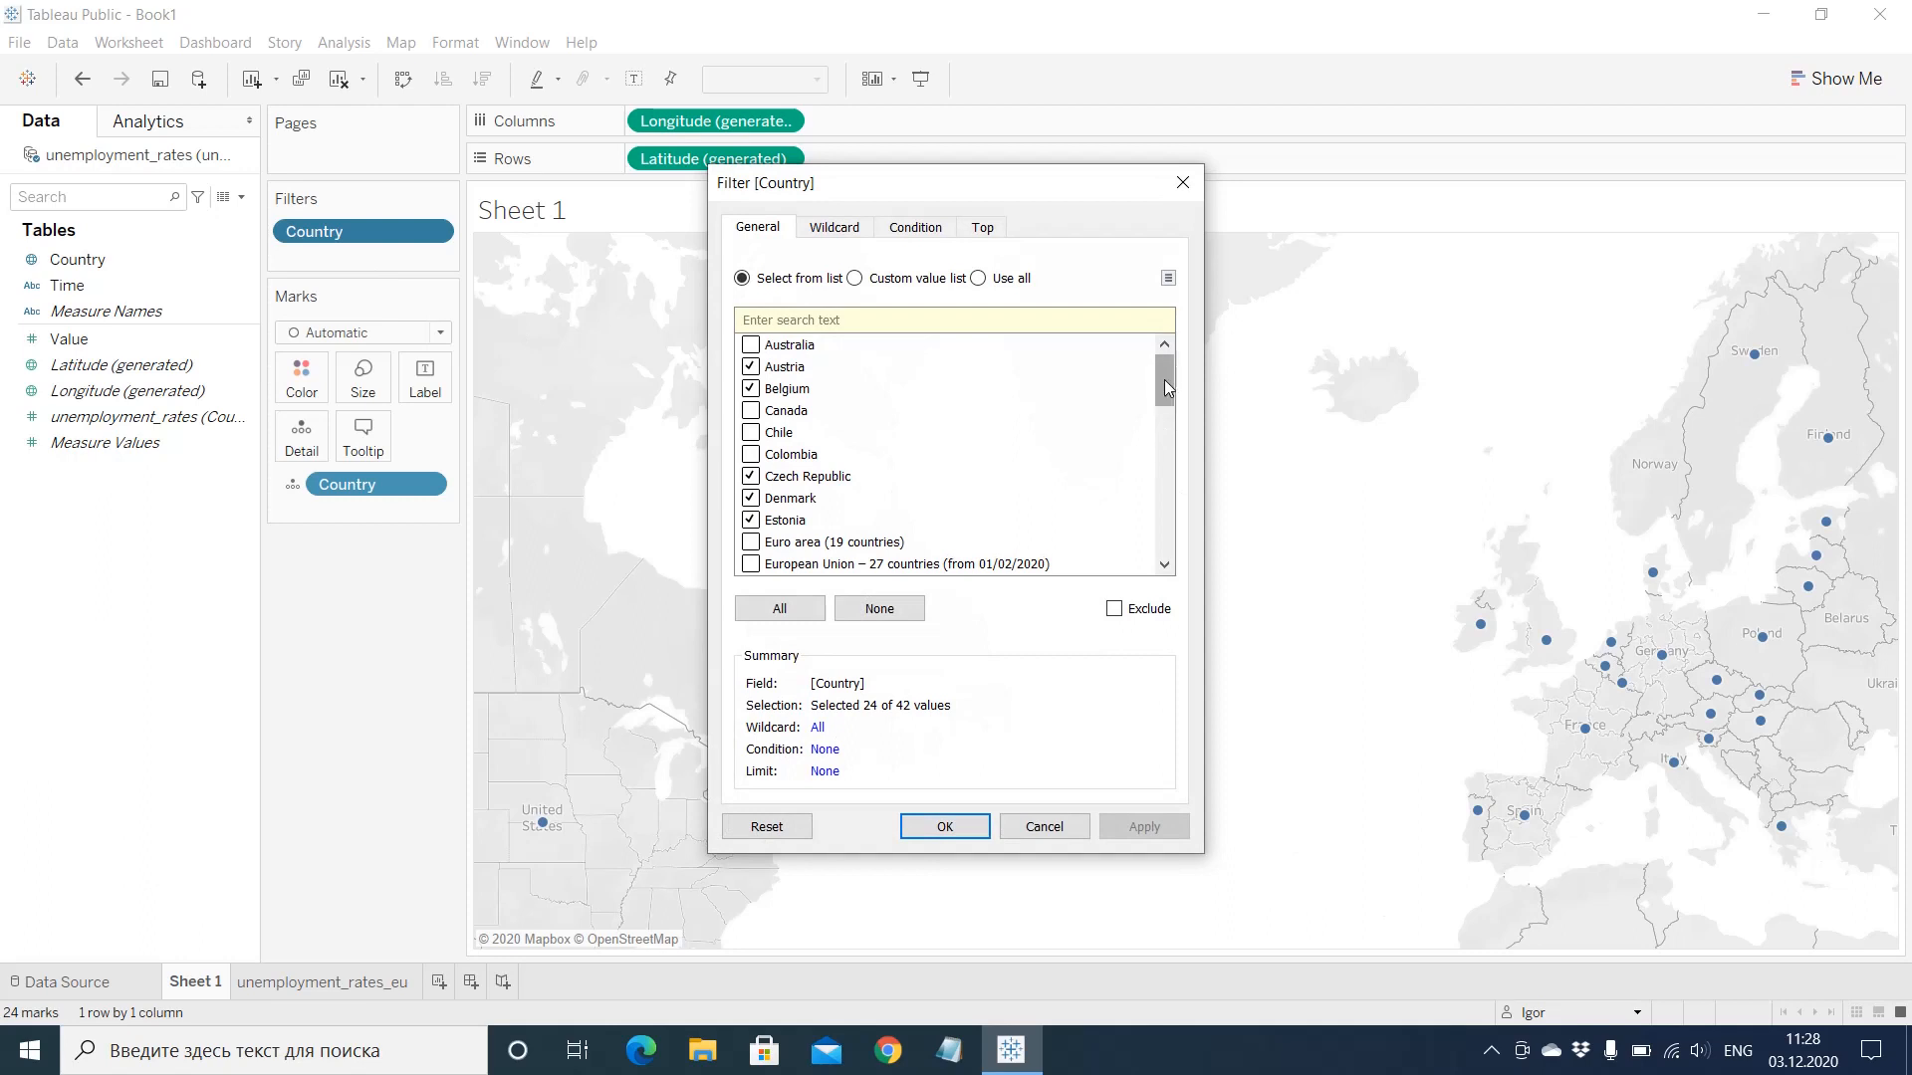
drag(1167, 386, 1167, 536)
click(750, 565)
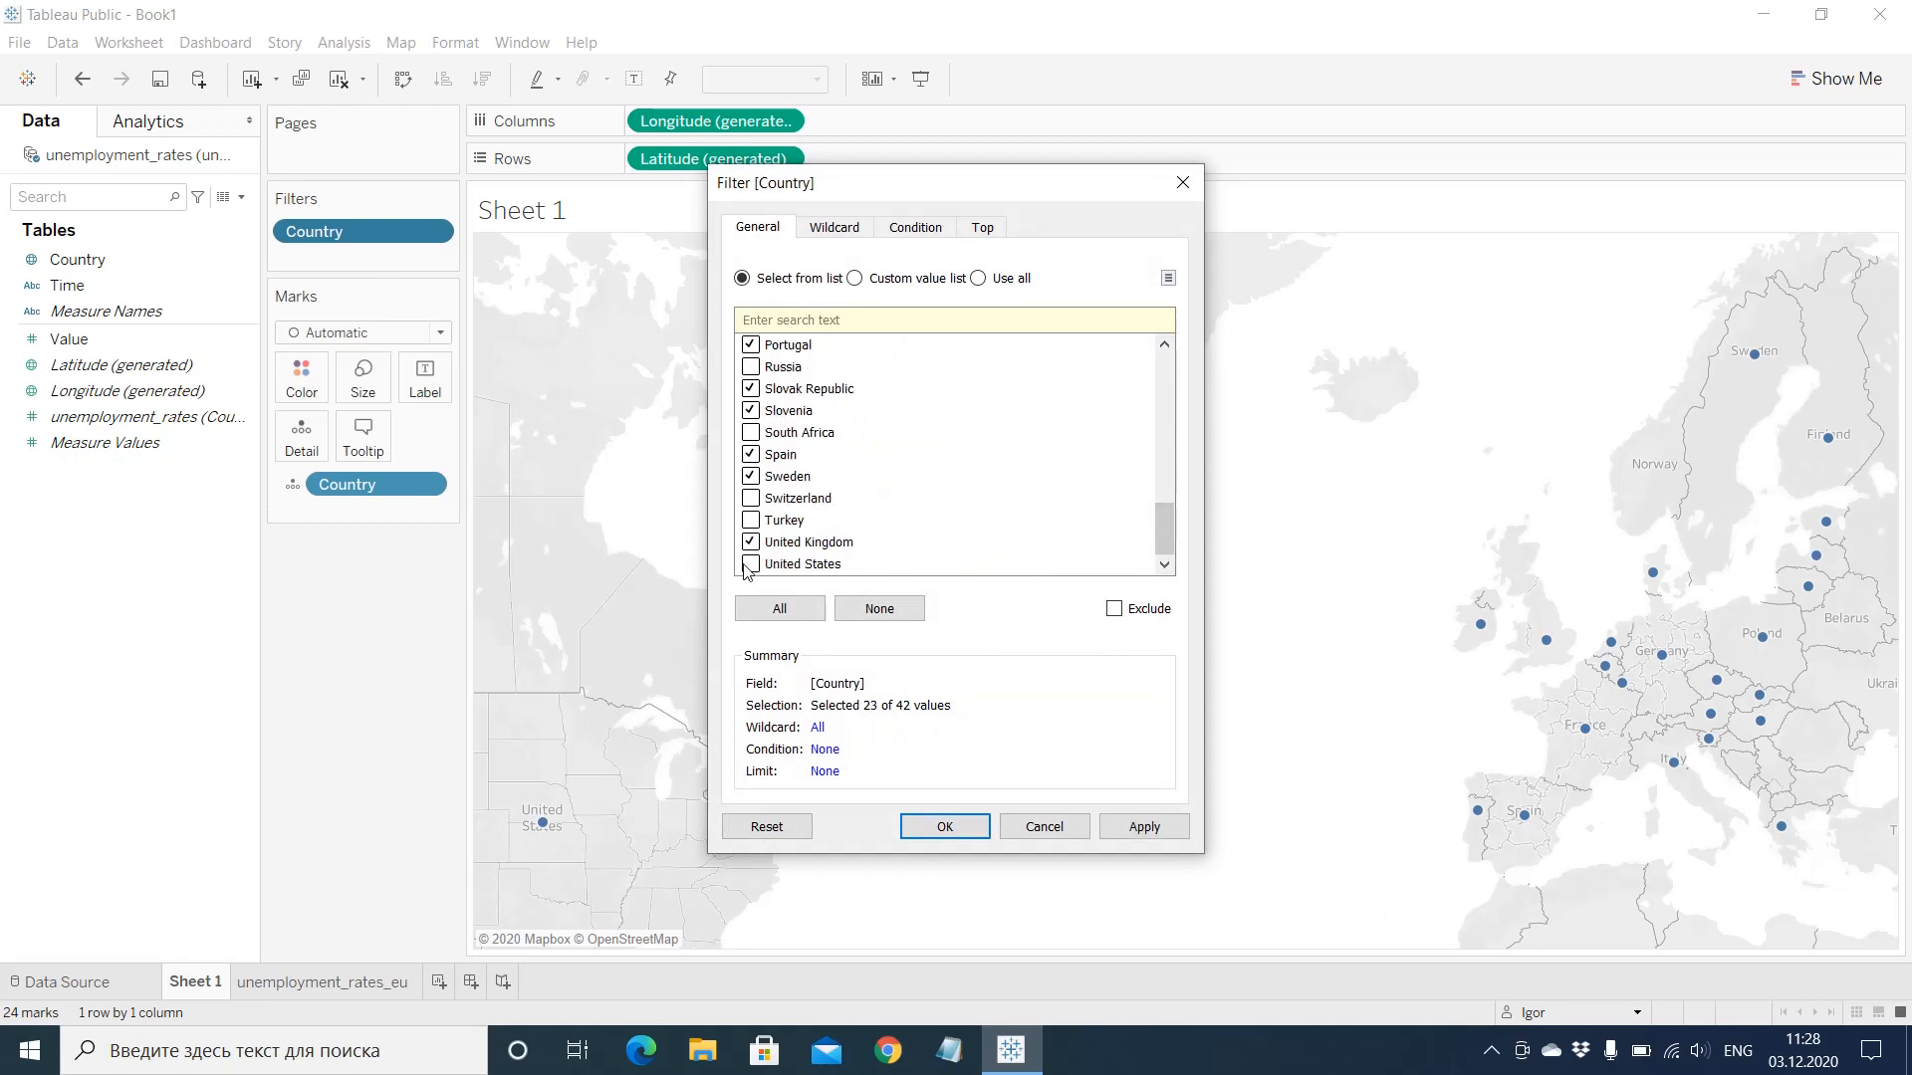
click(951, 826)
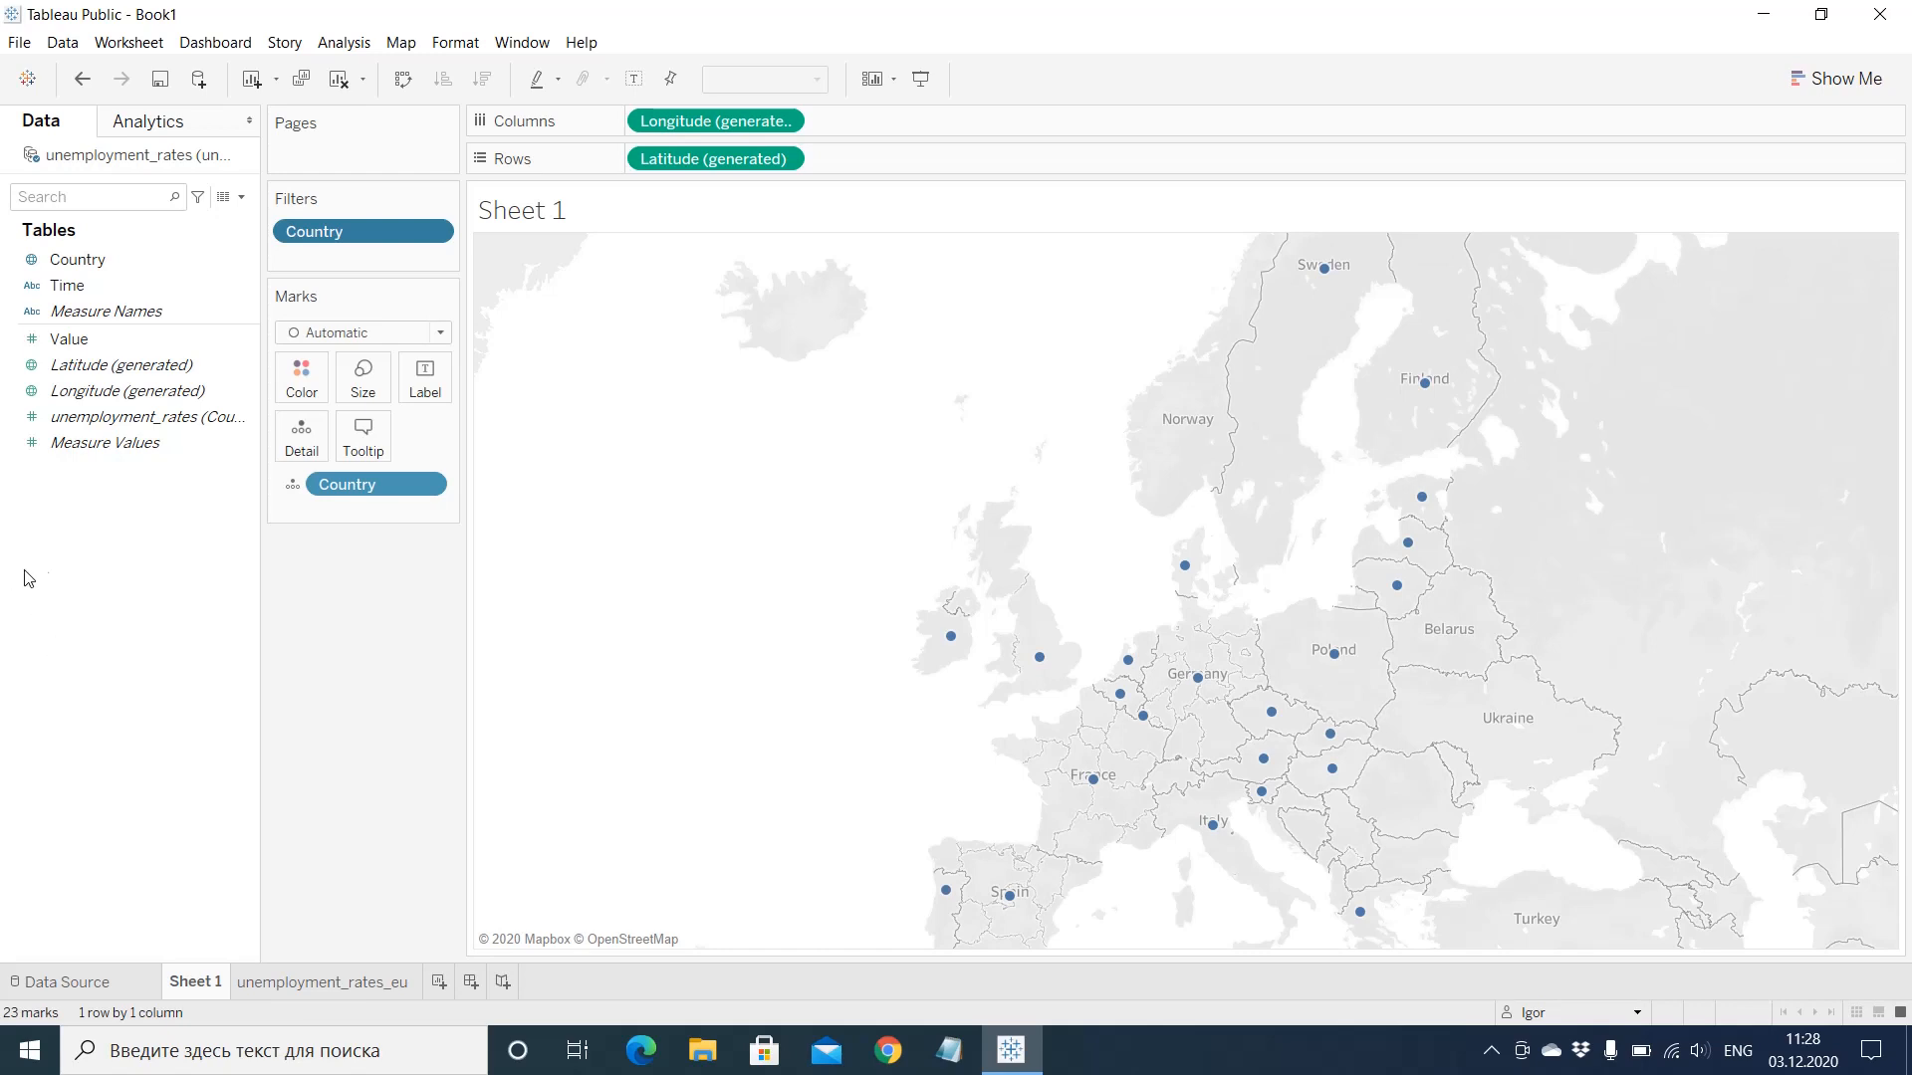
Step: Color the countries on the map by the Value field
mouse_move(487, 549)
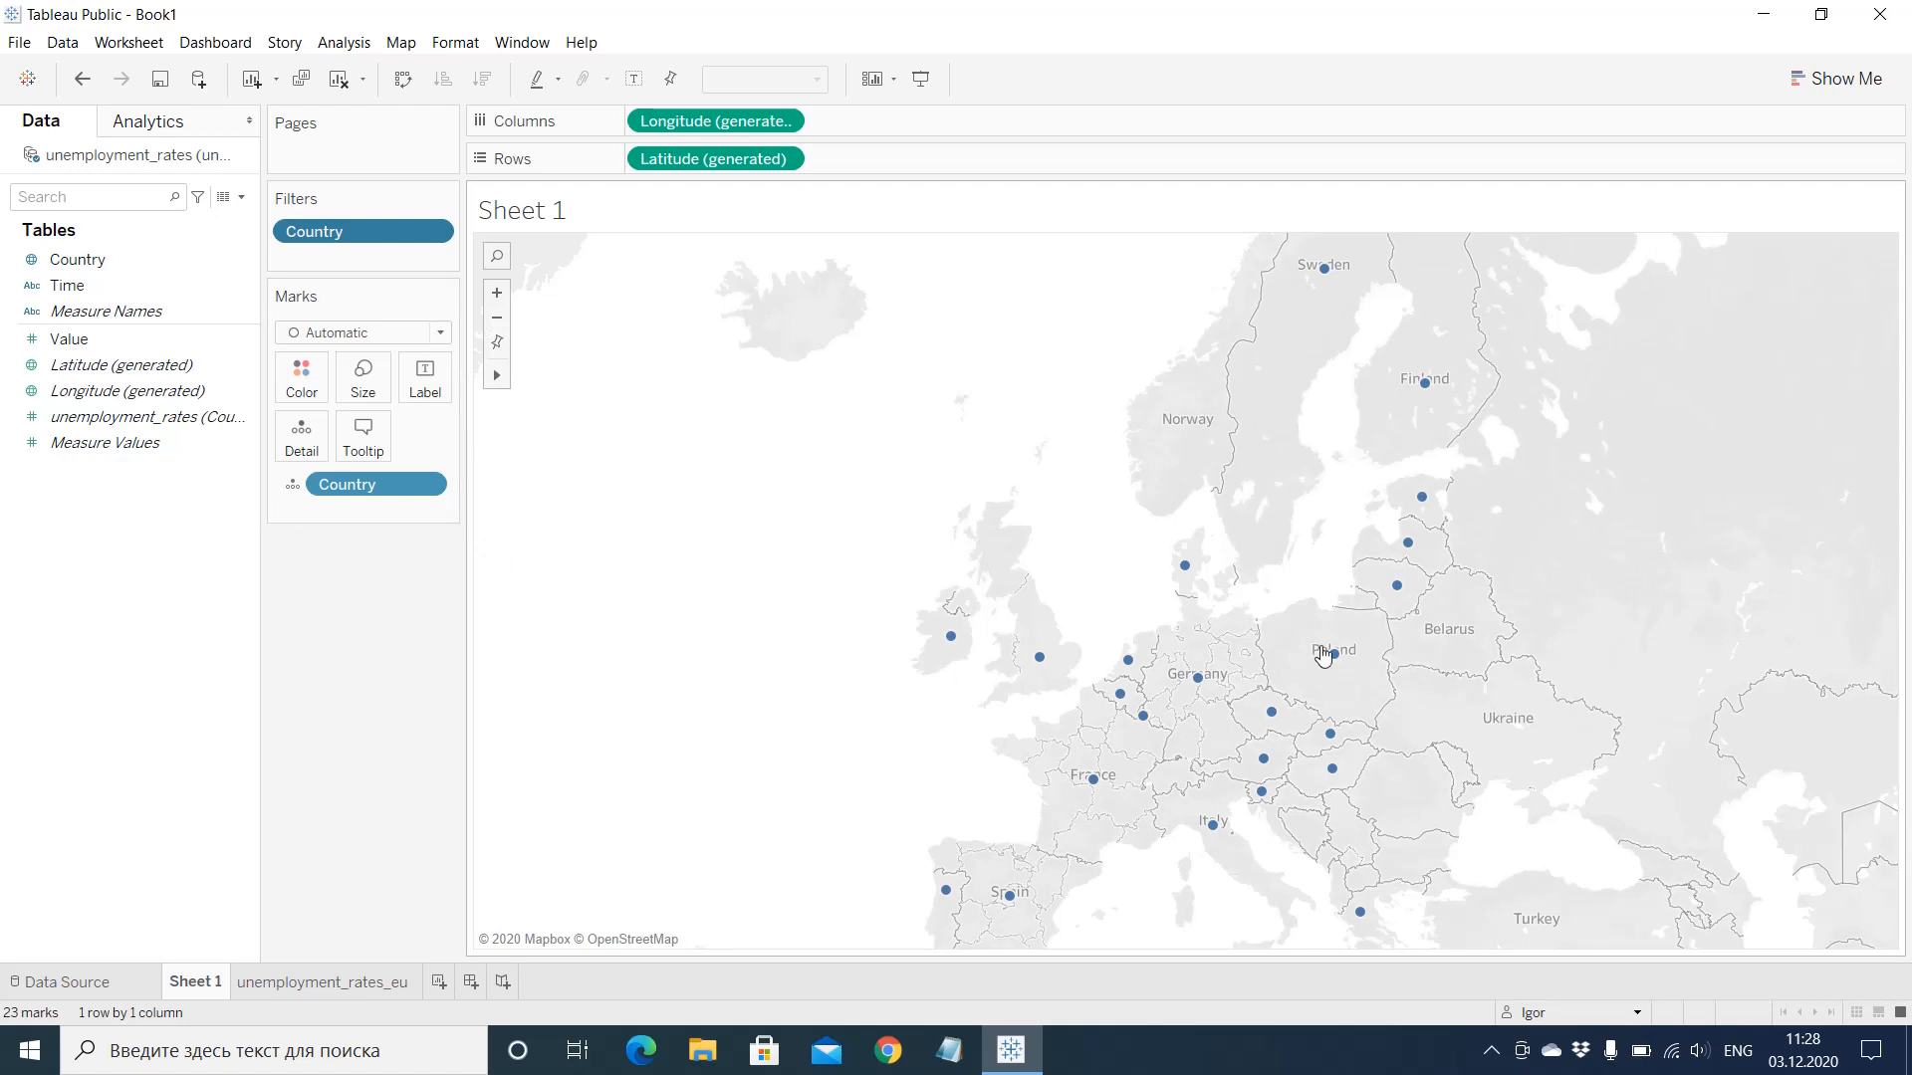
mouse_move(1334, 674)
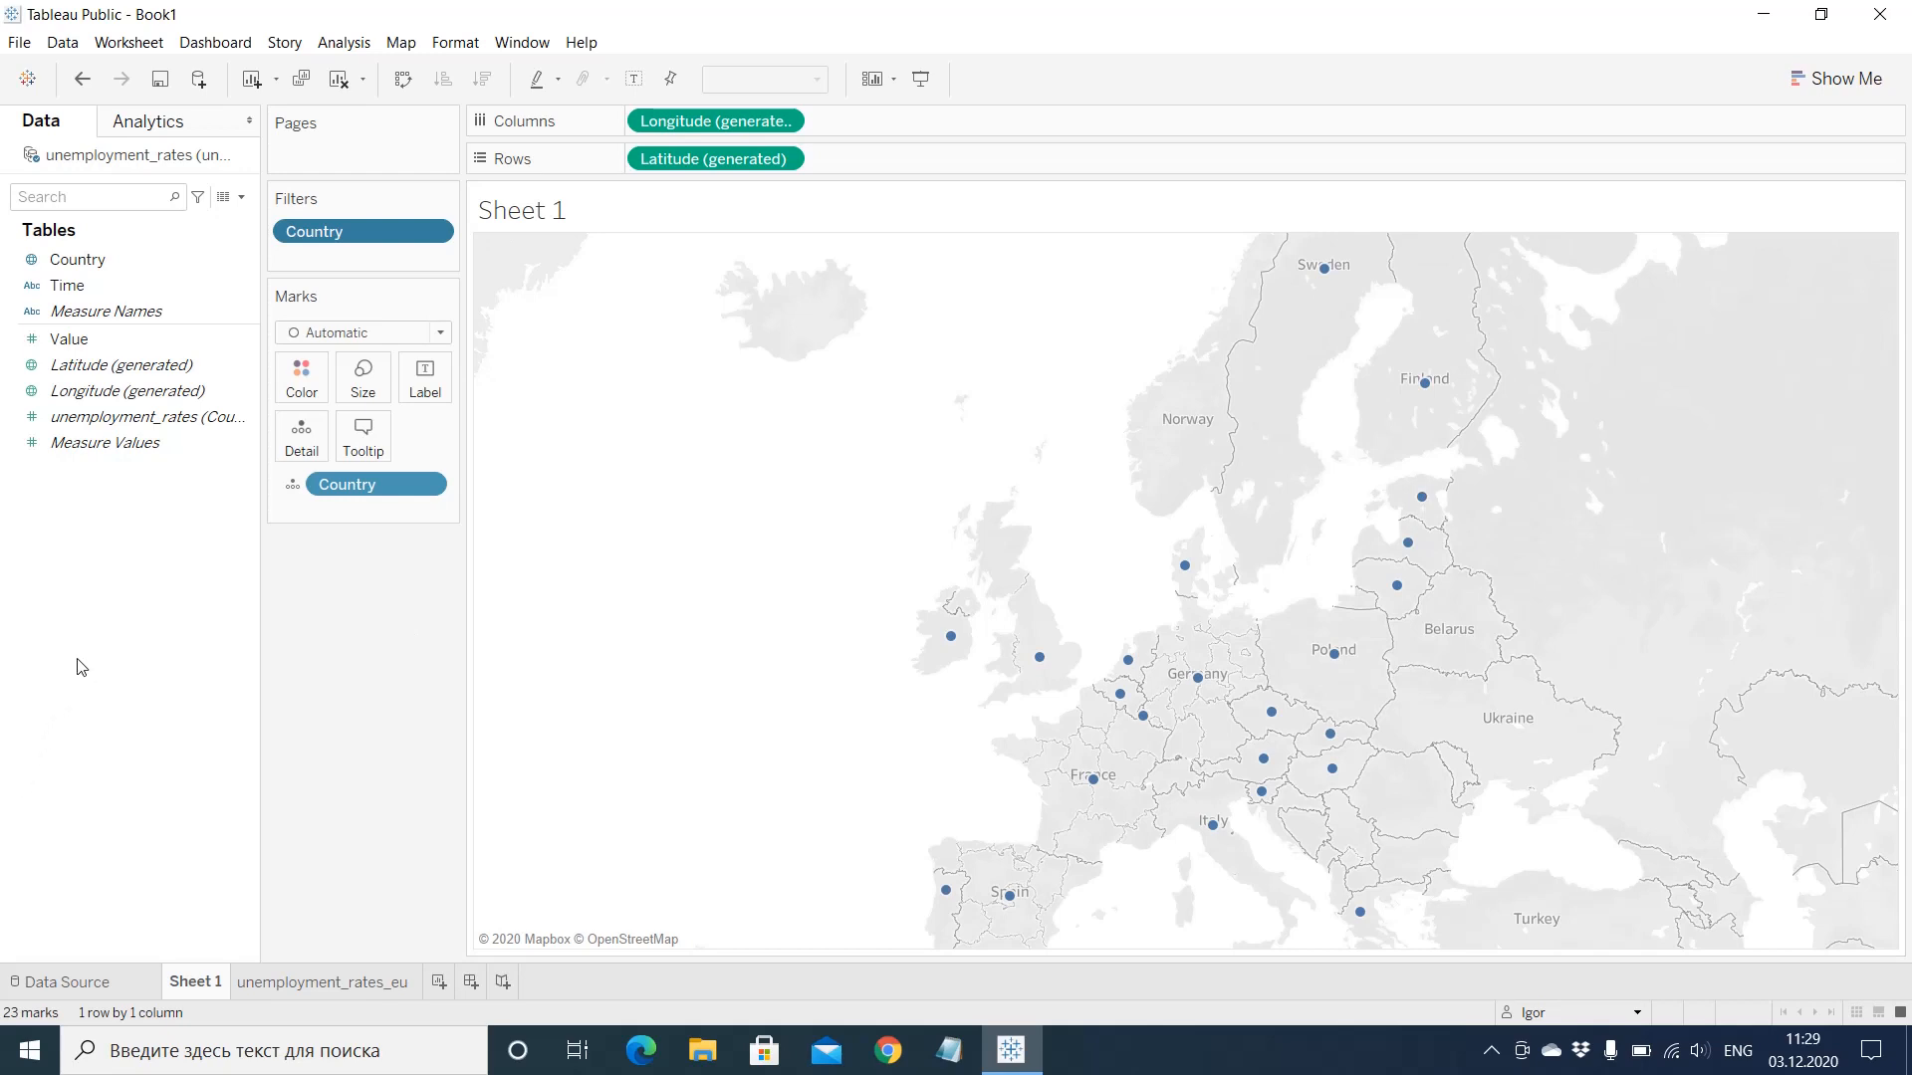
click(84, 339)
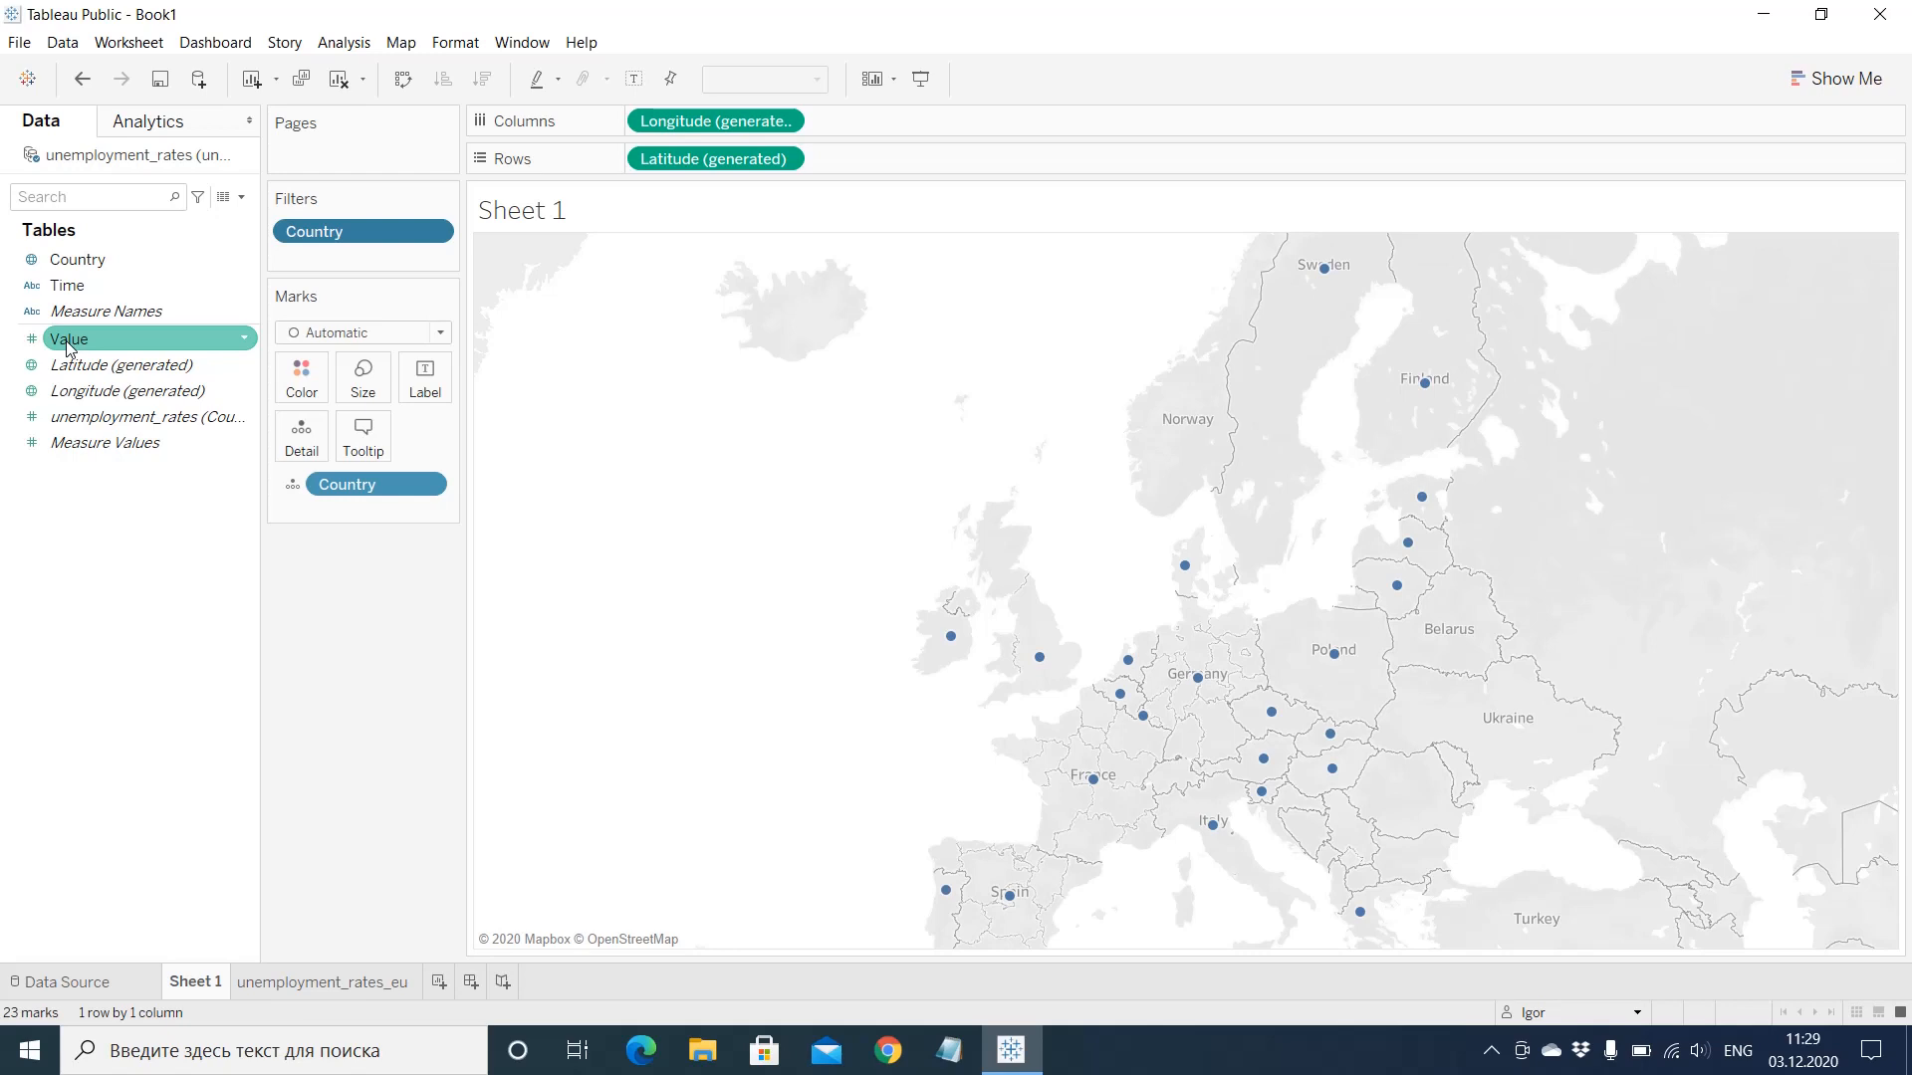
drag(68, 345, 284, 378)
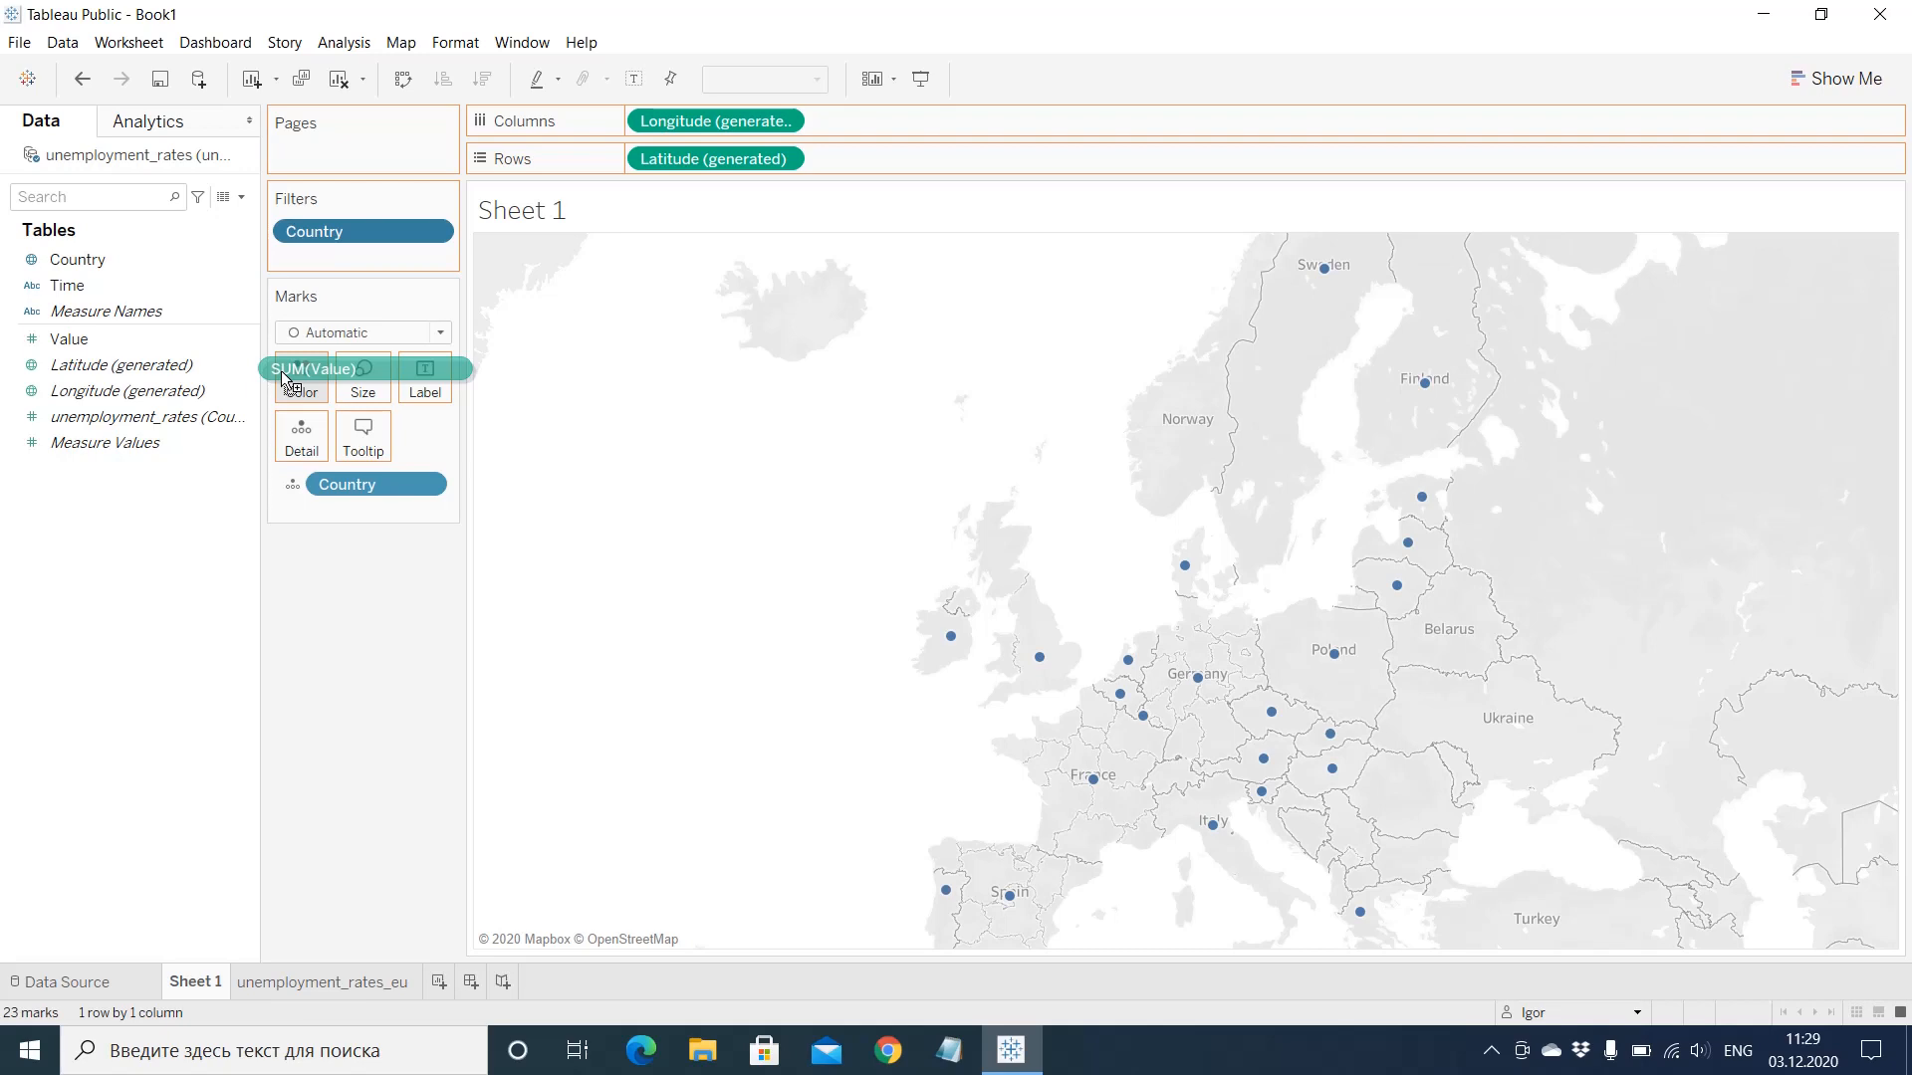
drag(287, 381, 287, 381)
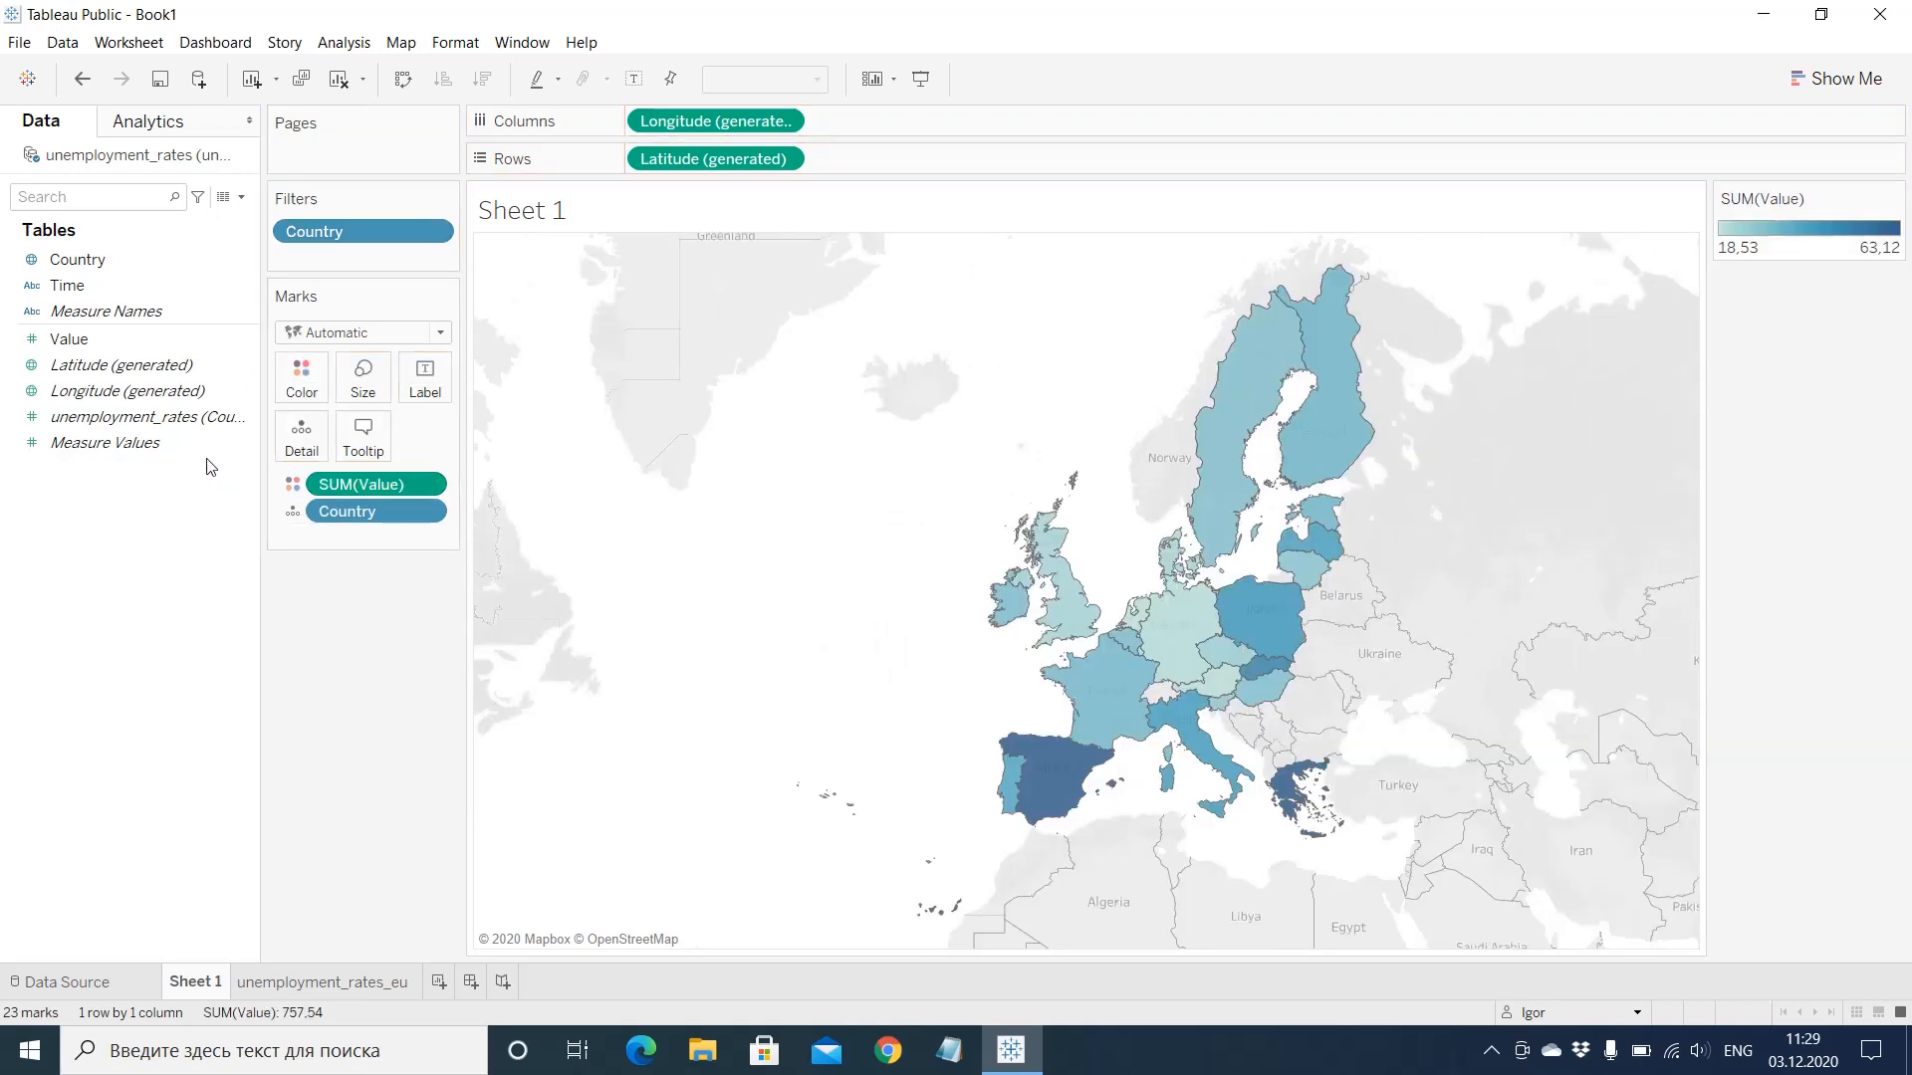
Step: Change the aggregation of the Value field that colors the map to Average
click(430, 485)
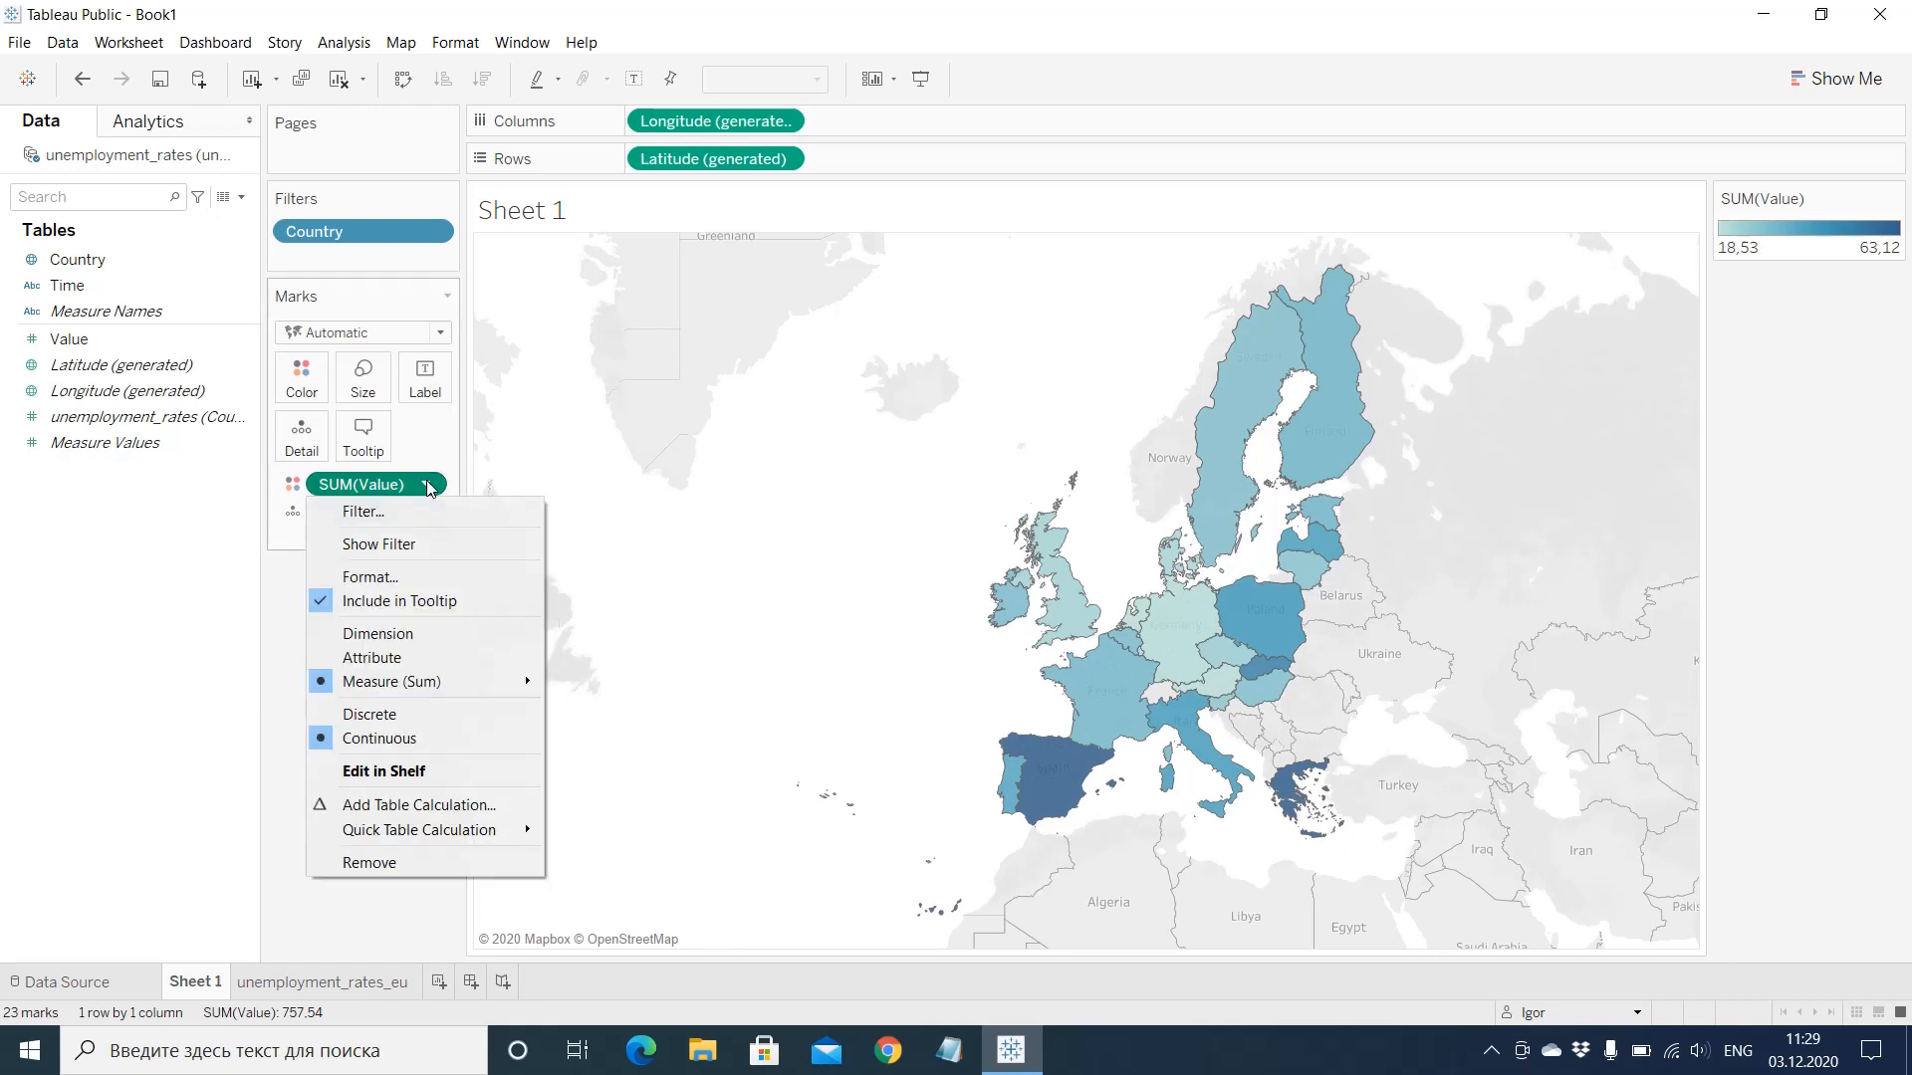
mouse_move(528, 685)
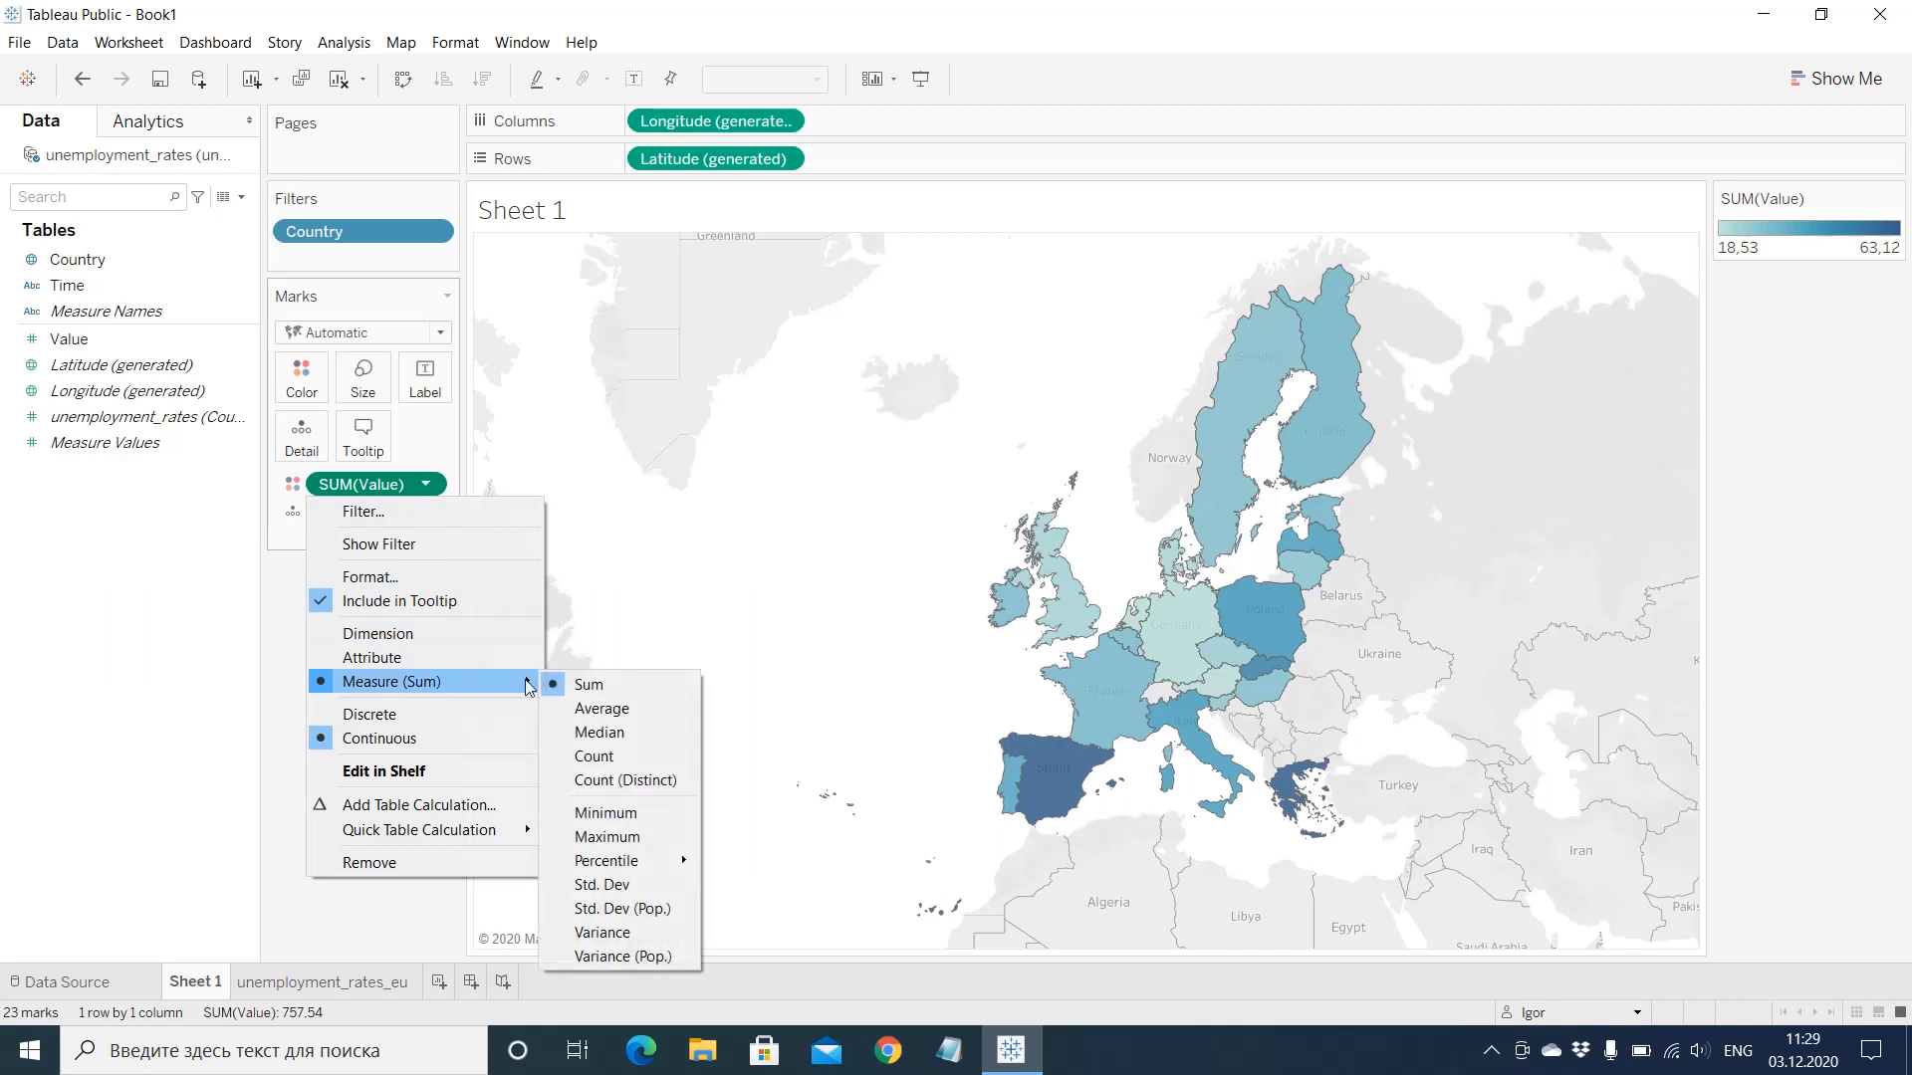
click(635, 711)
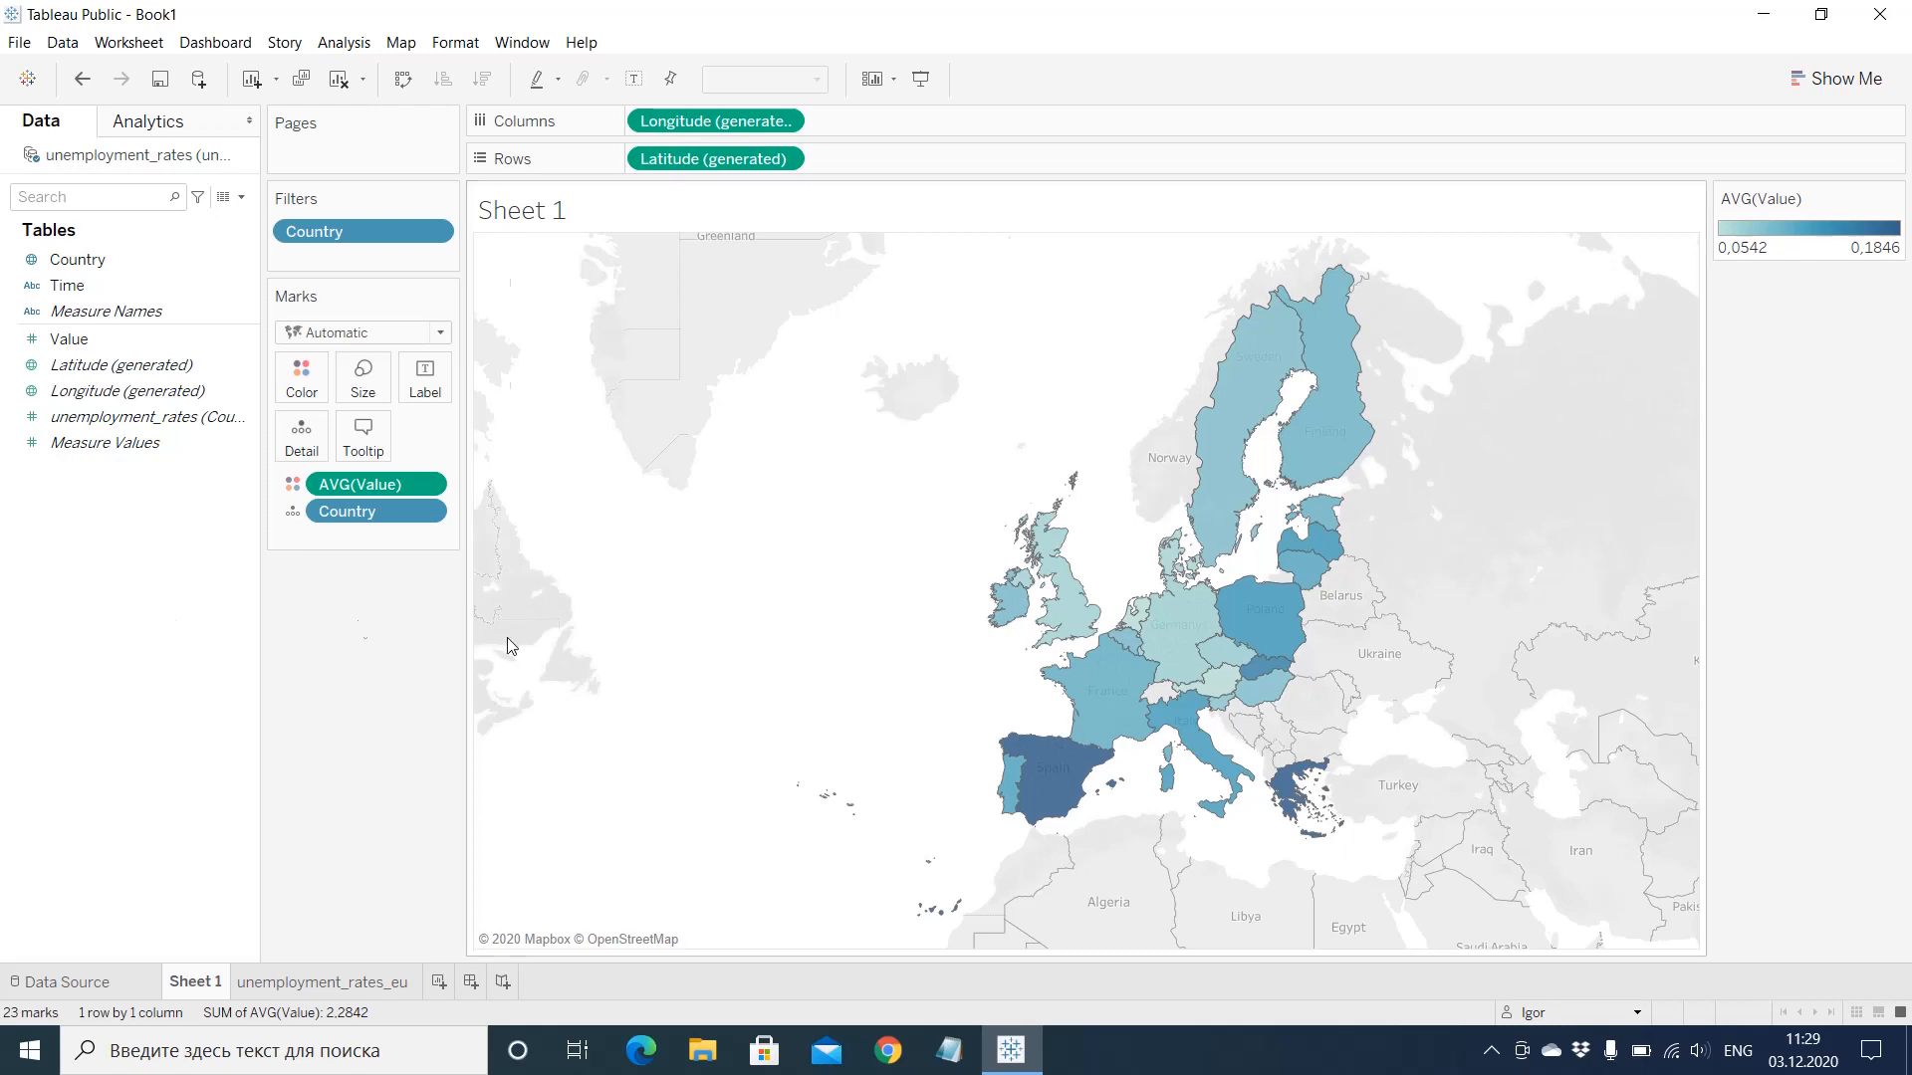
Step: Zoom in on the map and pan it until the colored European countries fill the view, from Scandinavia down to Spain and Greece
mouse_move(555, 525)
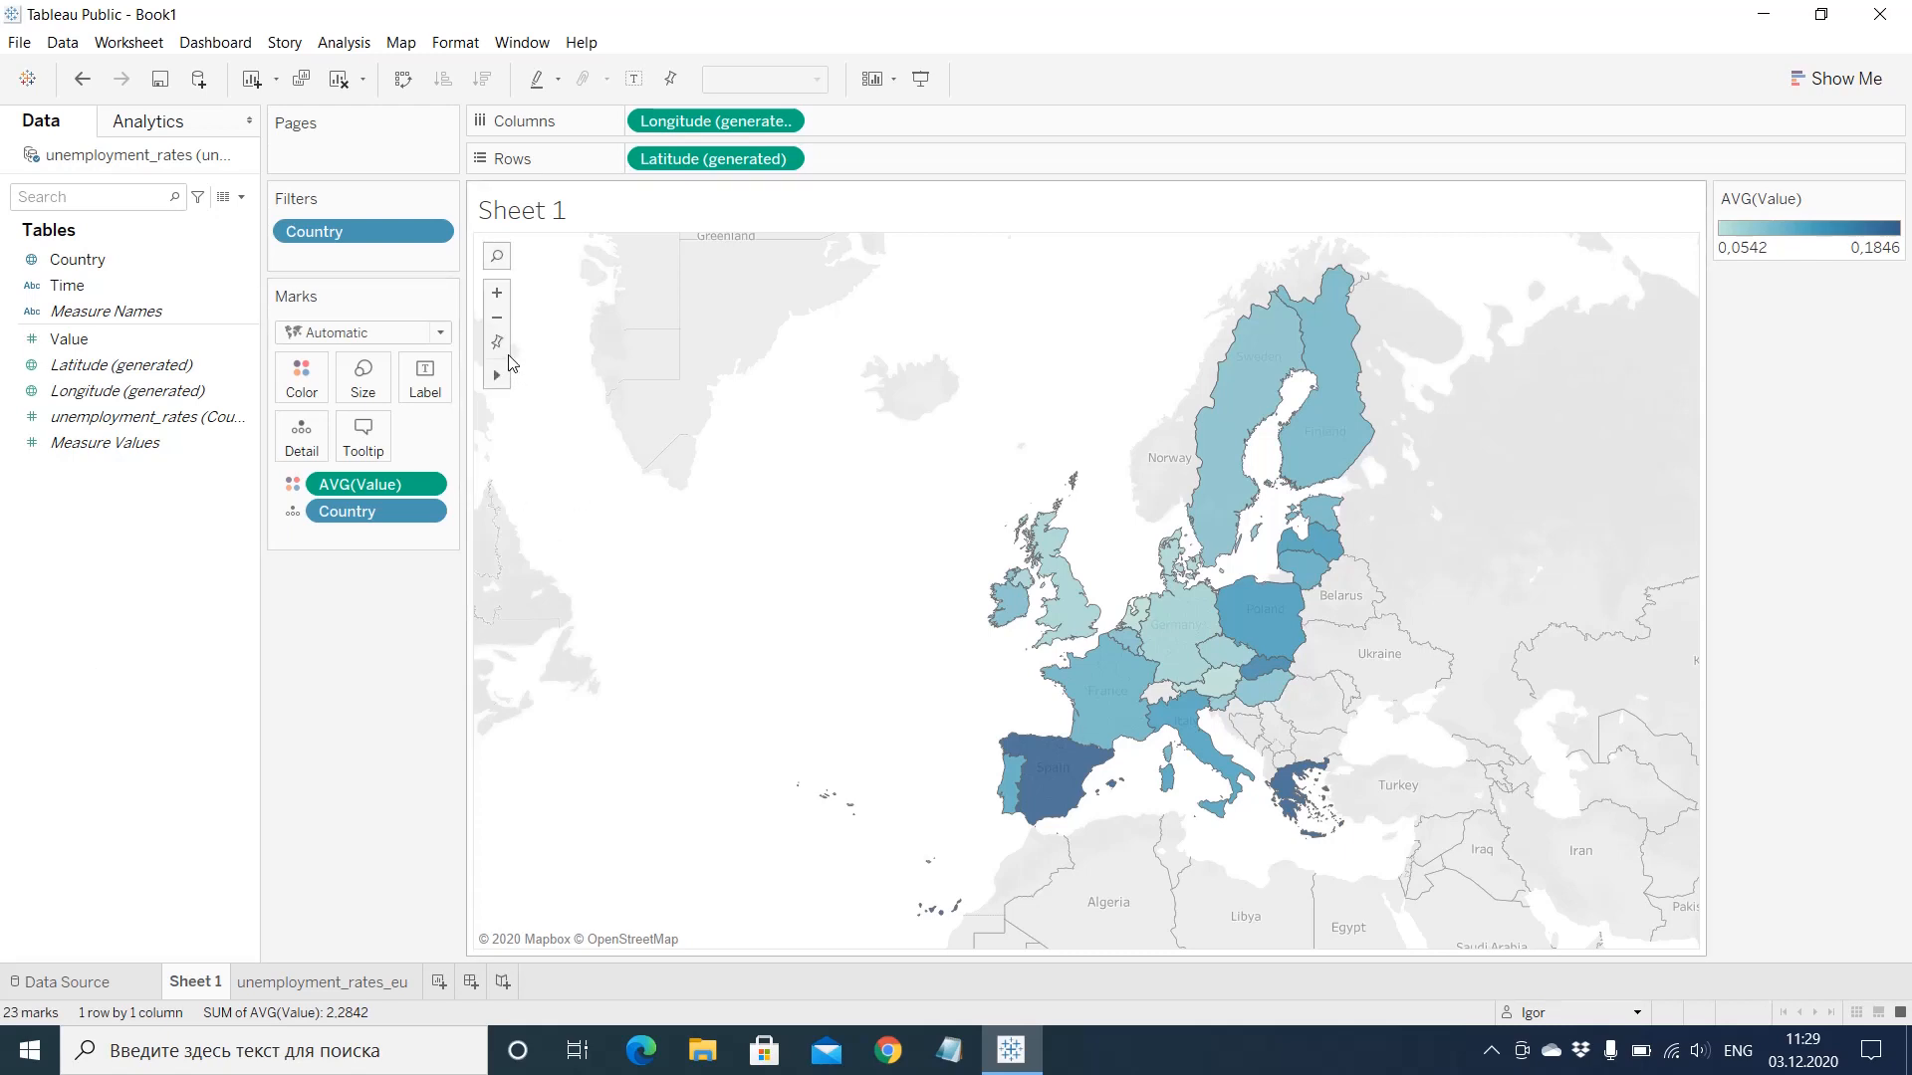
mouse_move(497, 375)
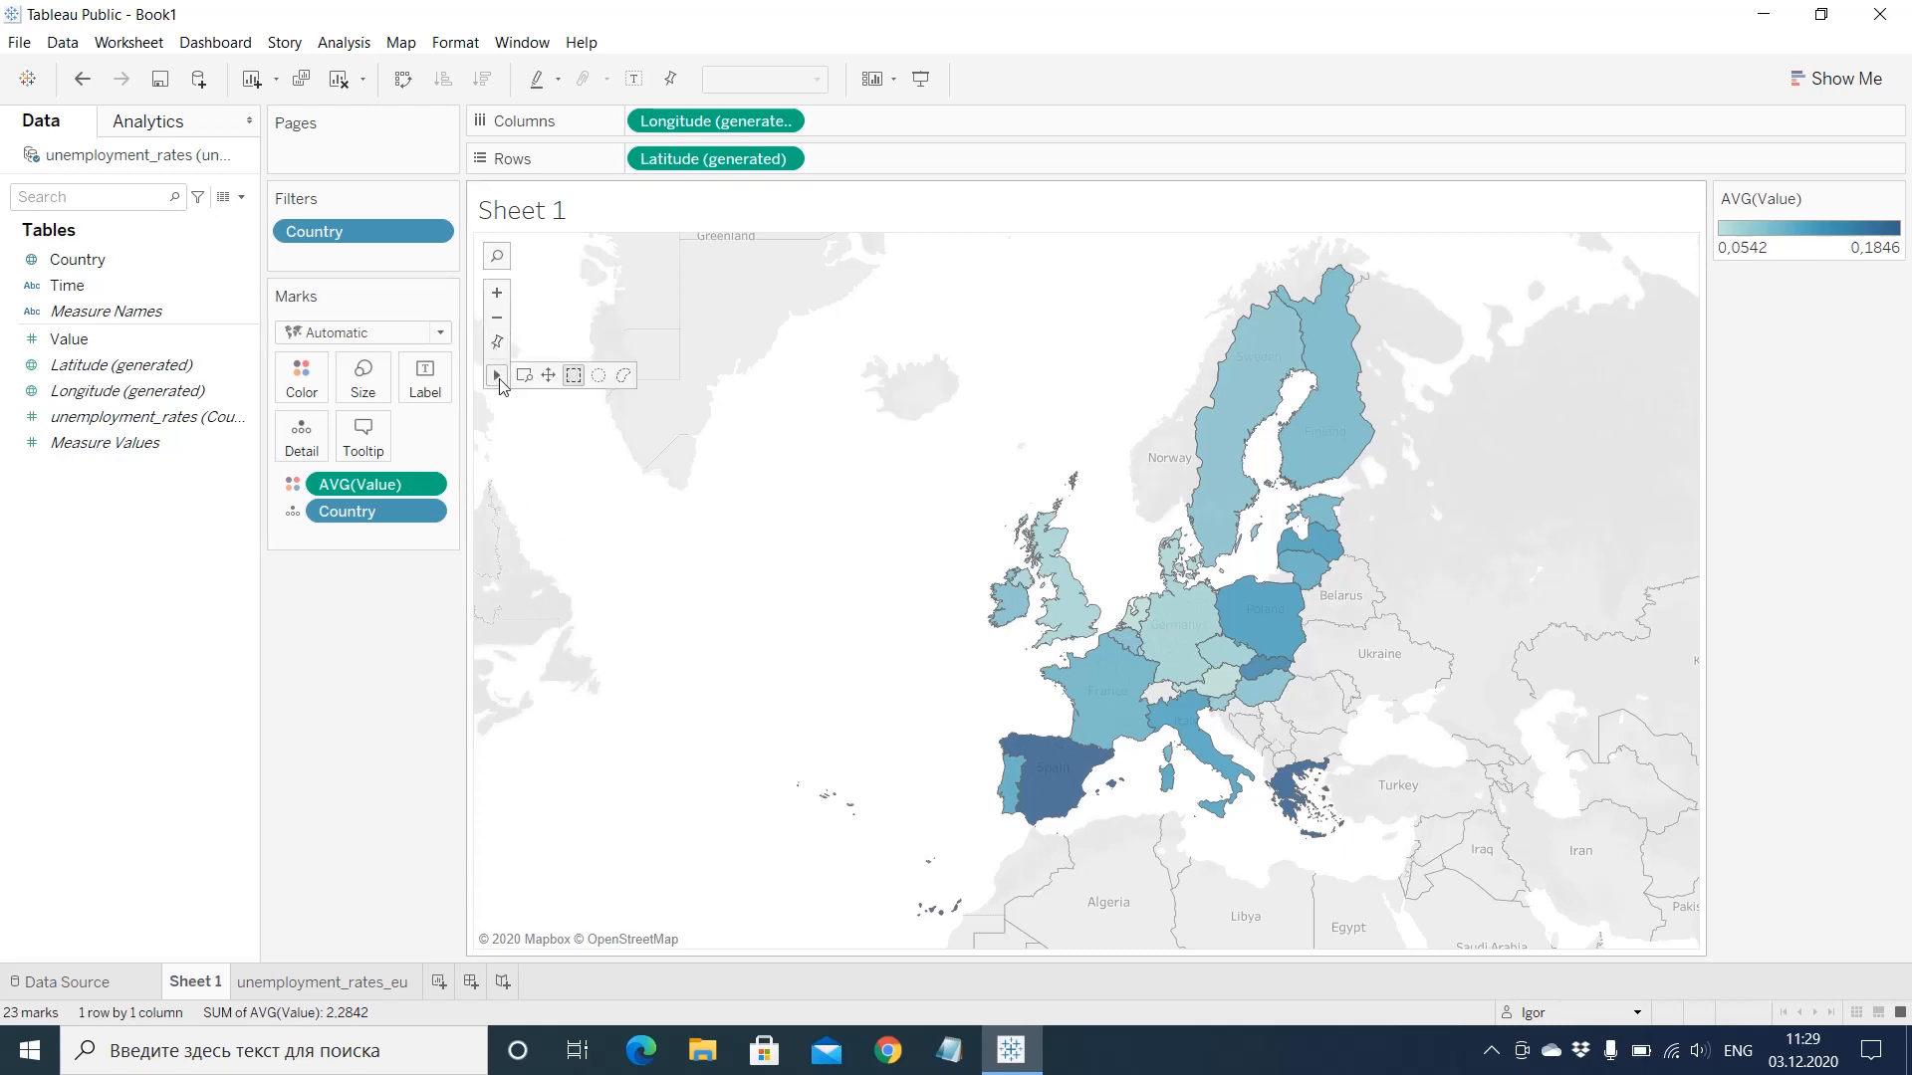
click(551, 378)
drag(926, 602, 718, 620)
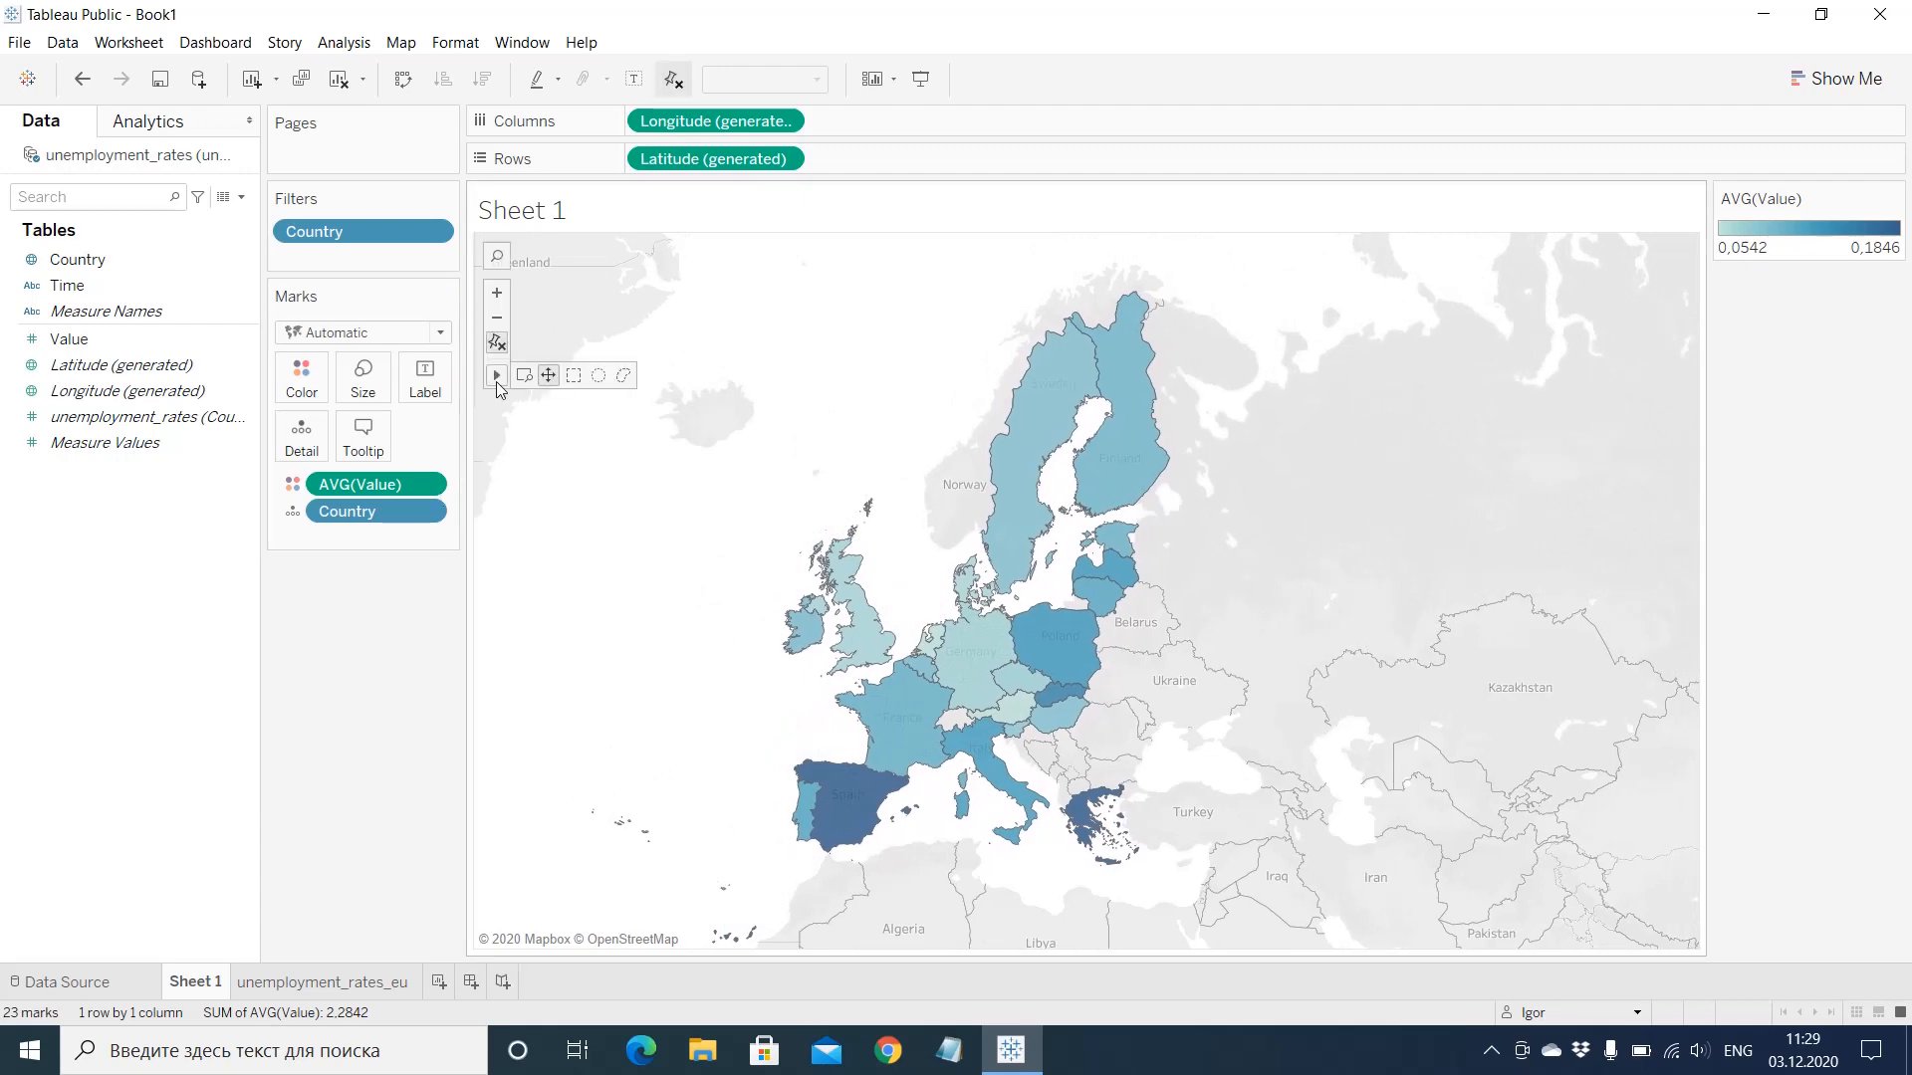
click(525, 378)
click(721, 510)
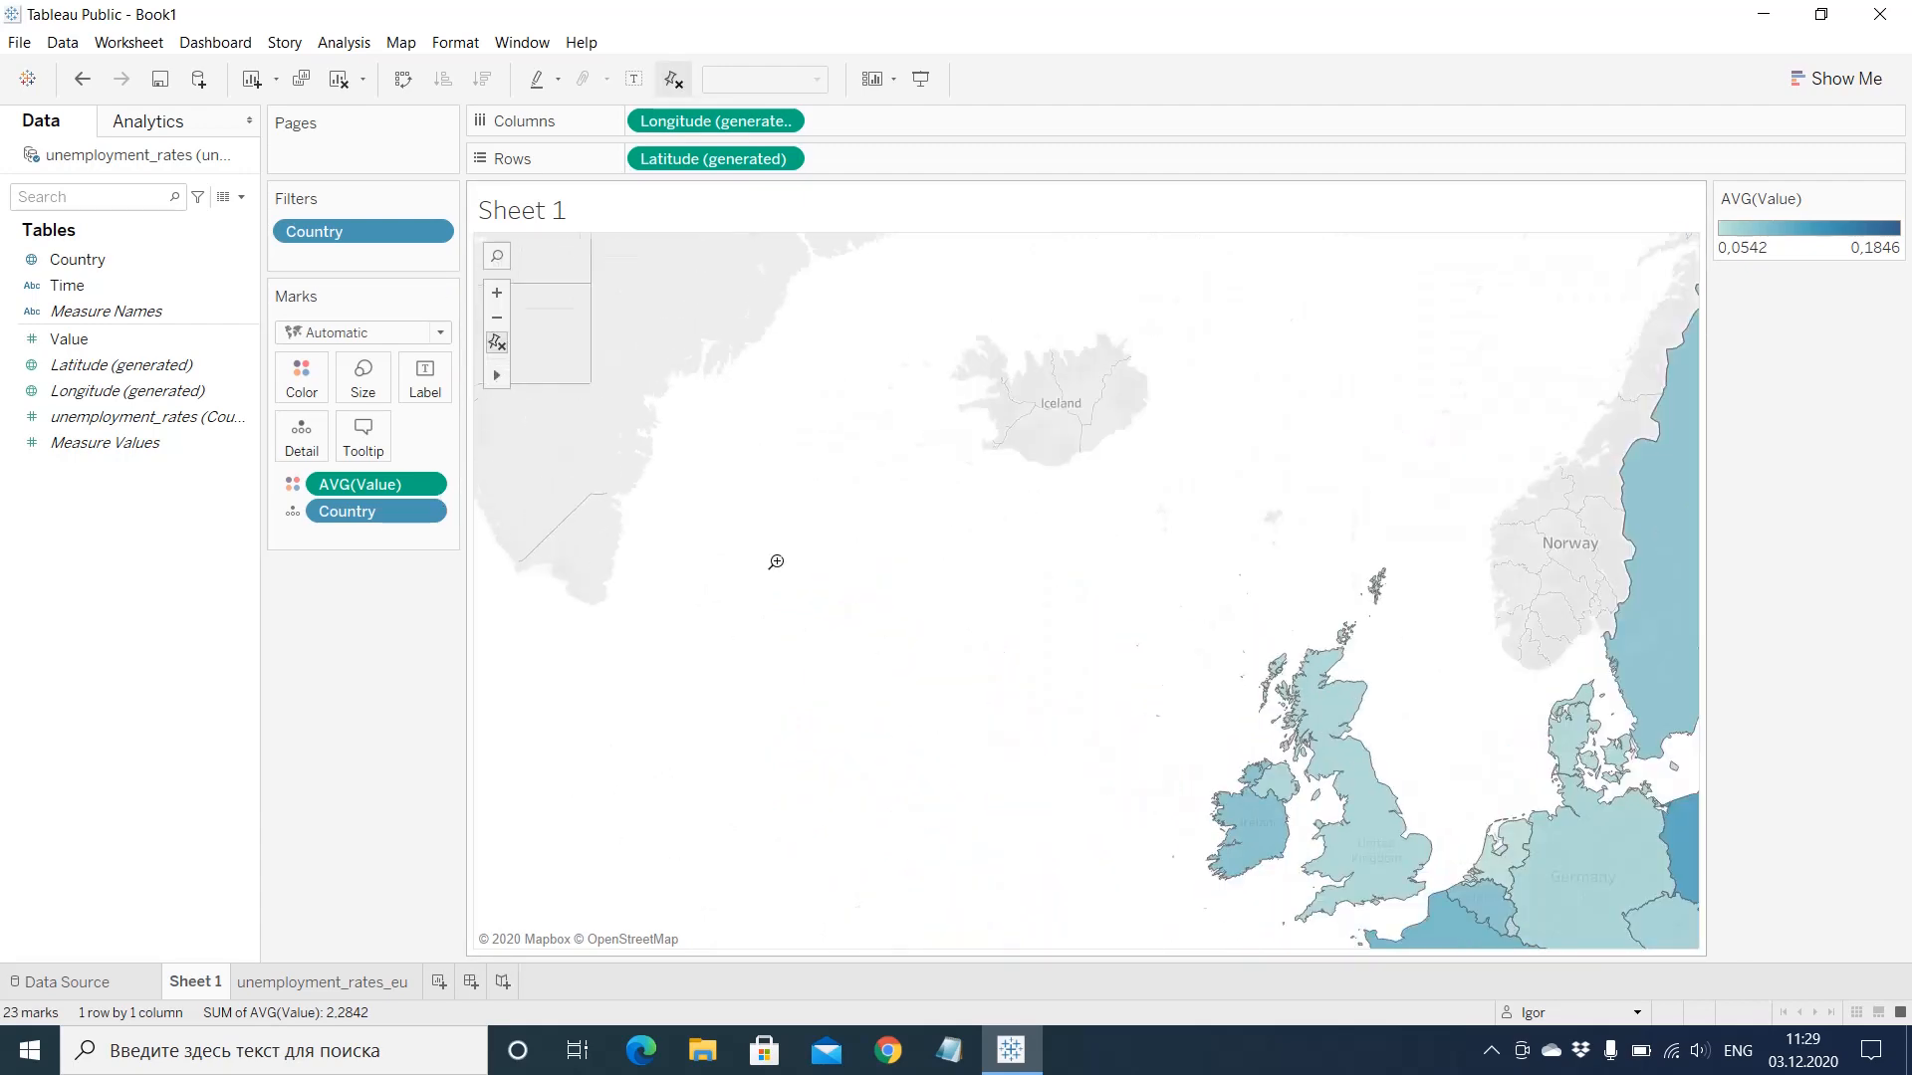
mouse_move(497, 379)
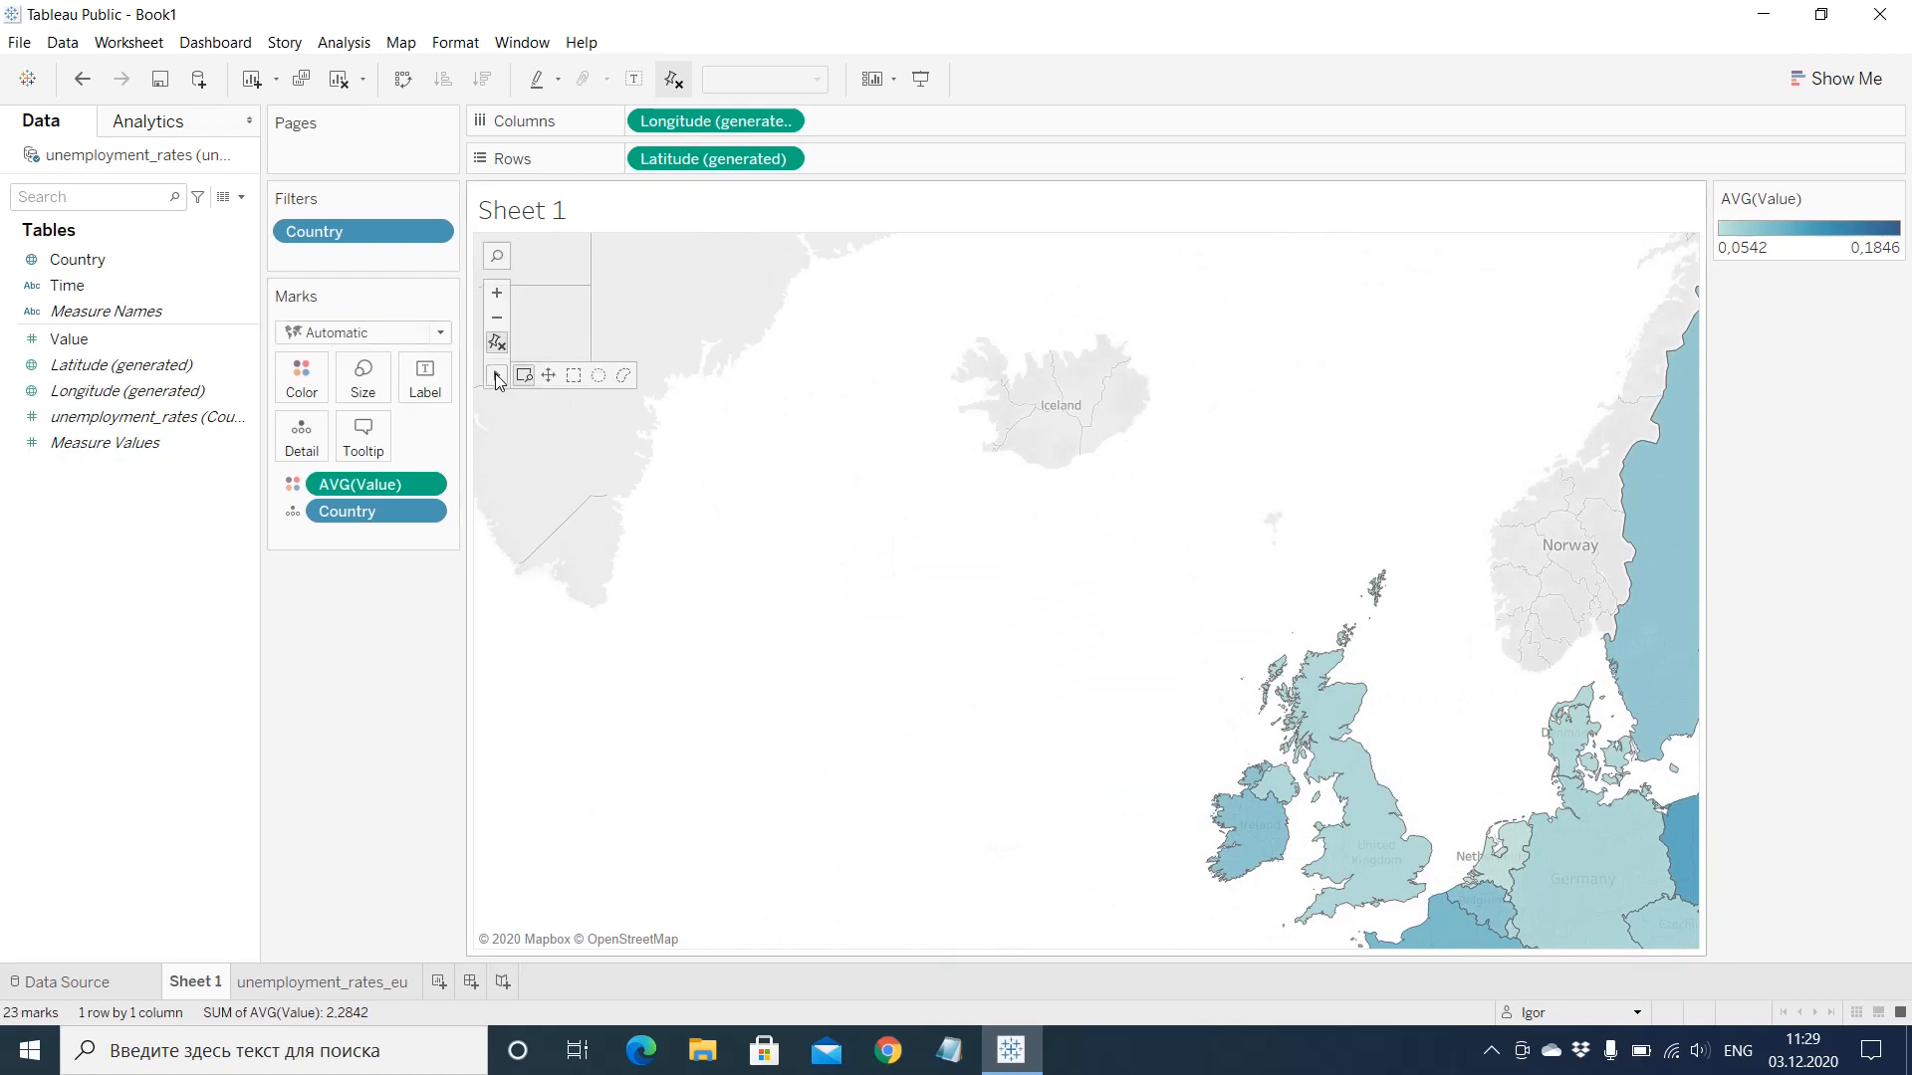
click(543, 375)
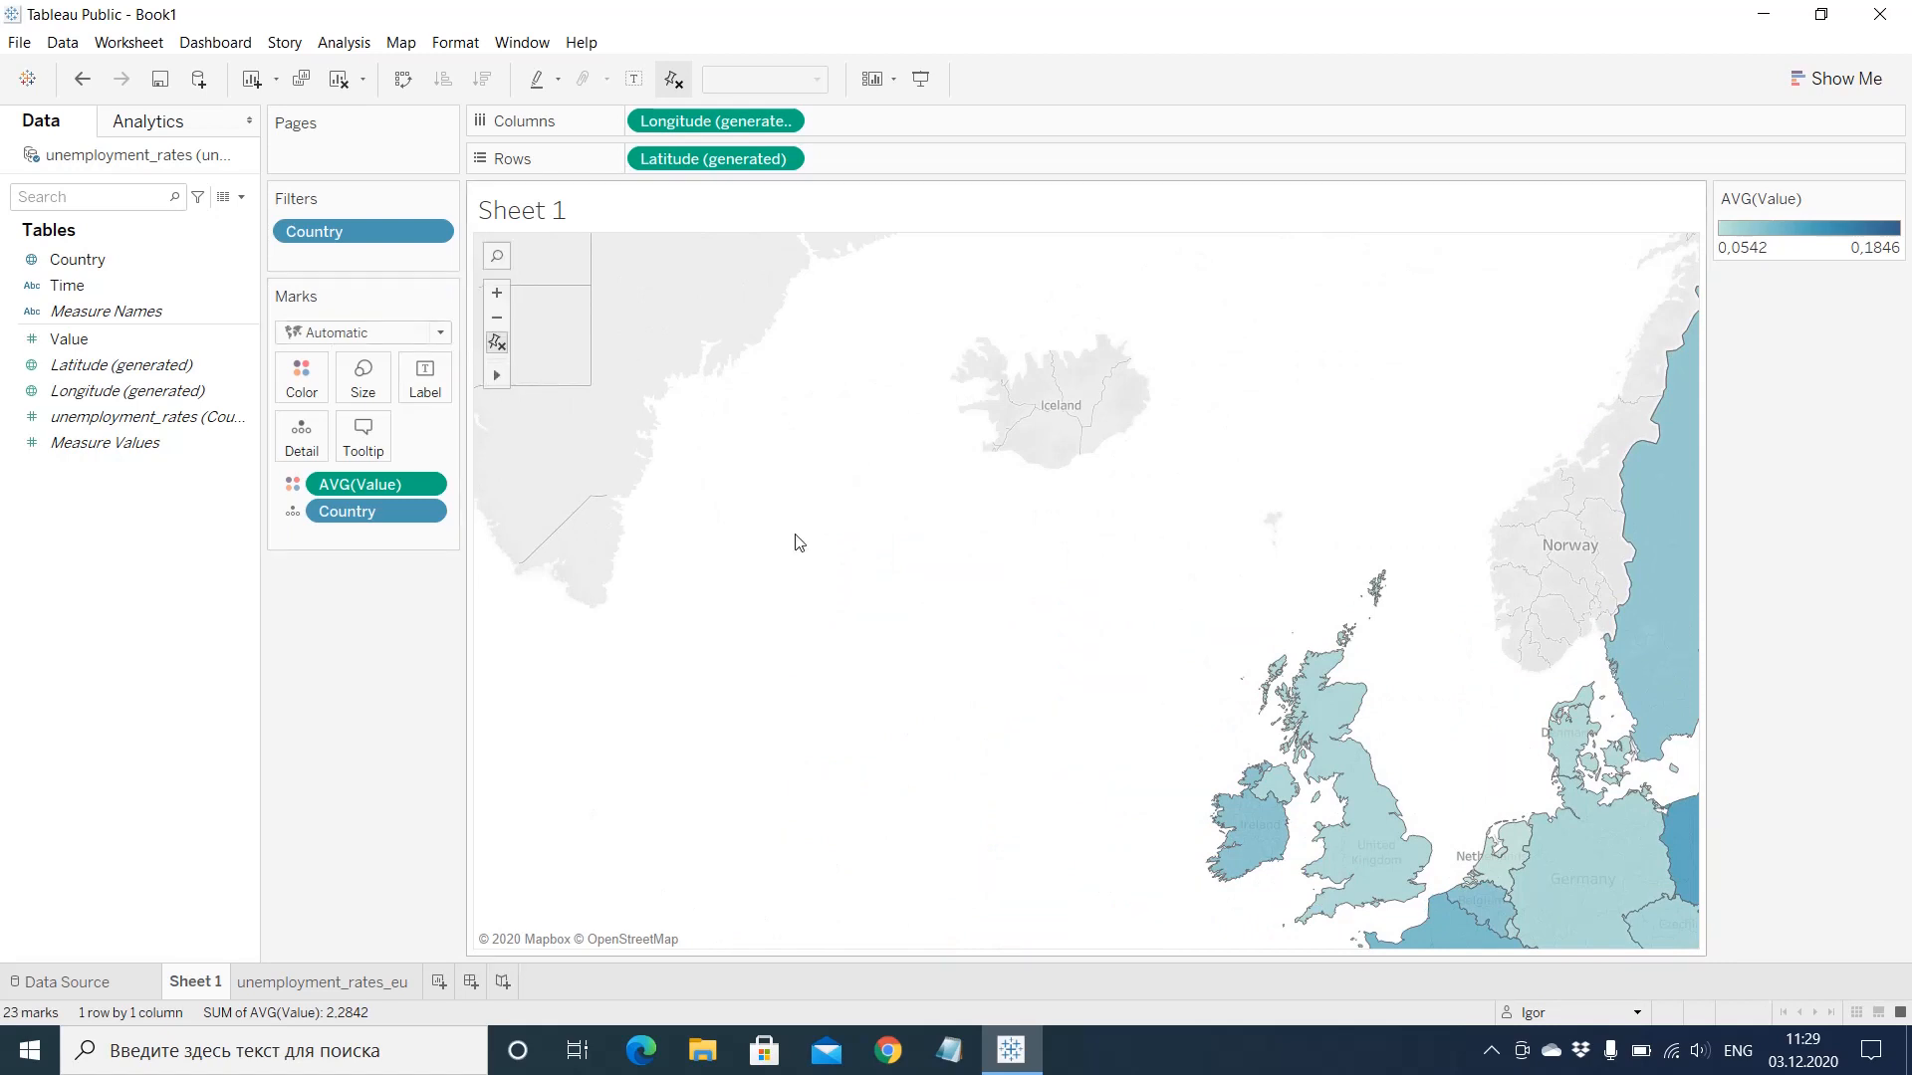
click(538, 377)
drag(1037, 609, 584, 427)
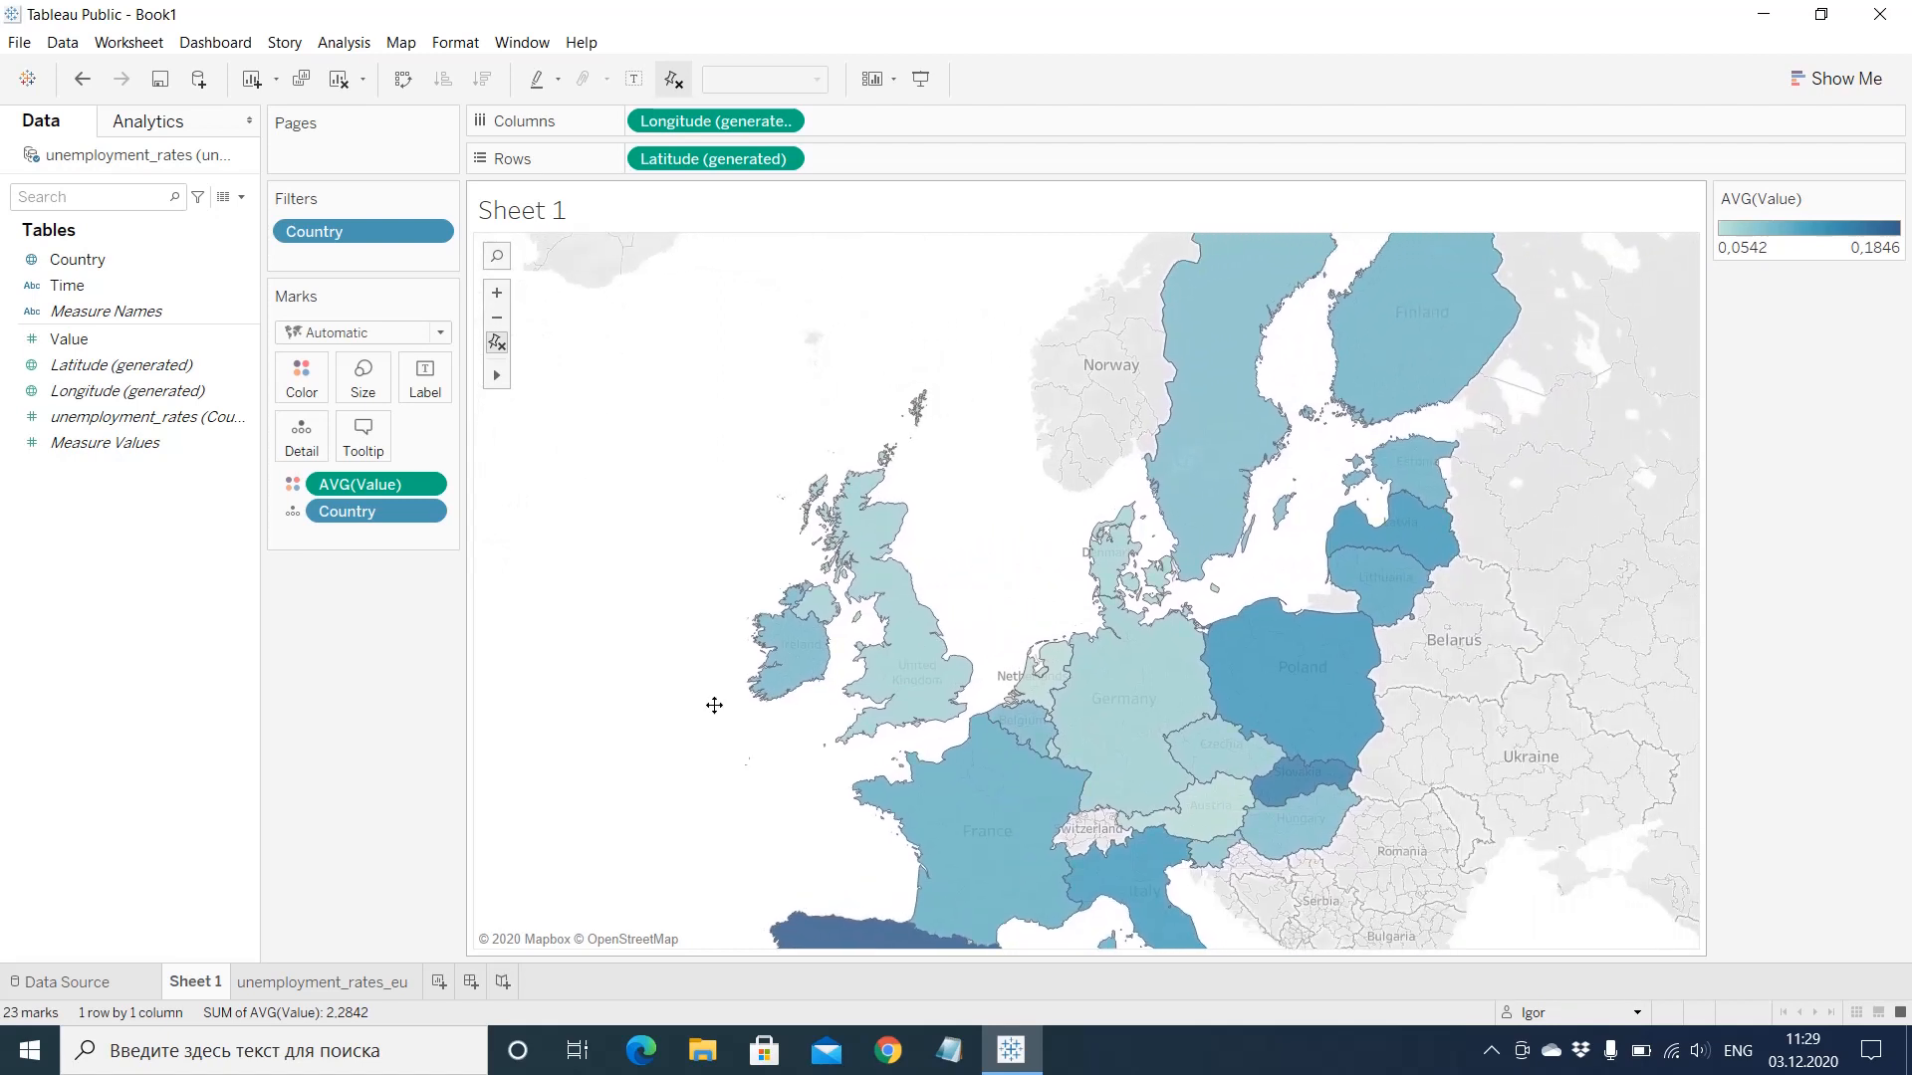
drag(714, 705, 691, 601)
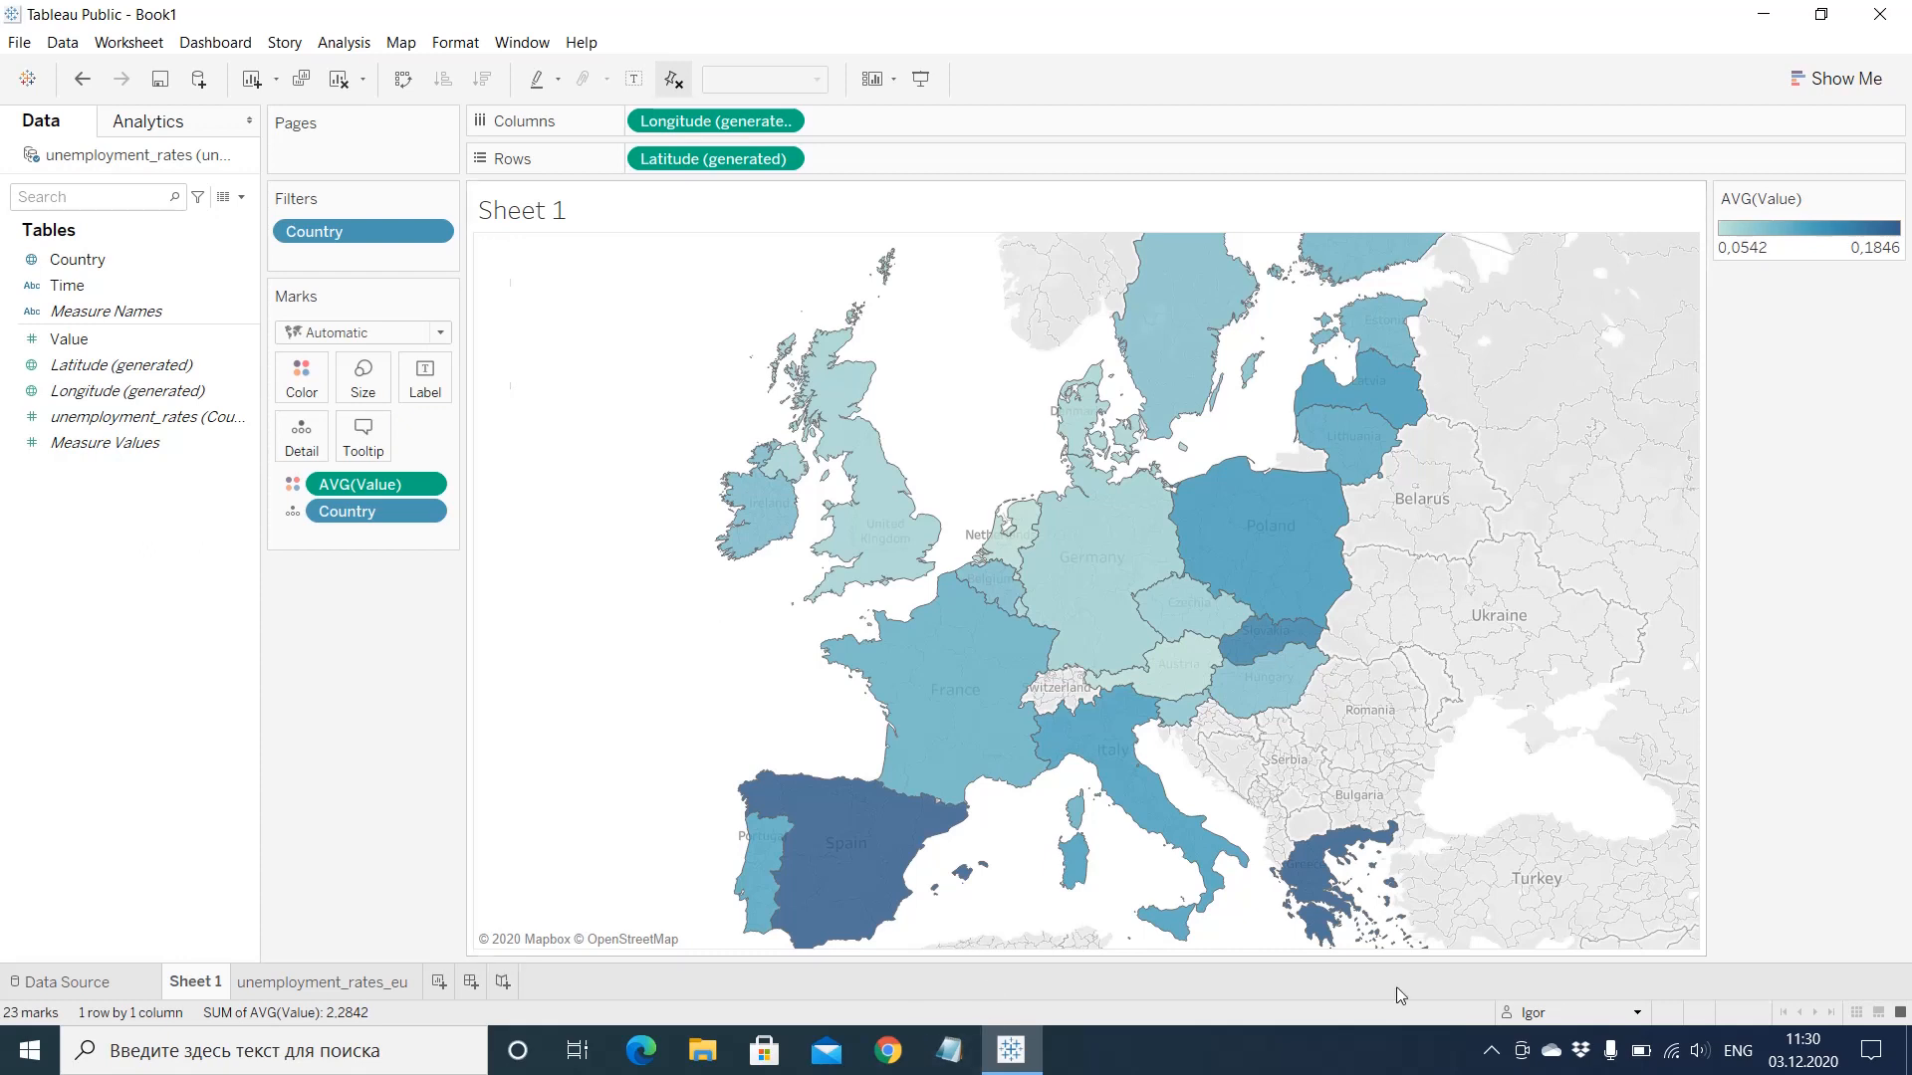
Step: Inspect the average values of individual countries on the map, such as Germany and Estonia
mouse_move(971, 702)
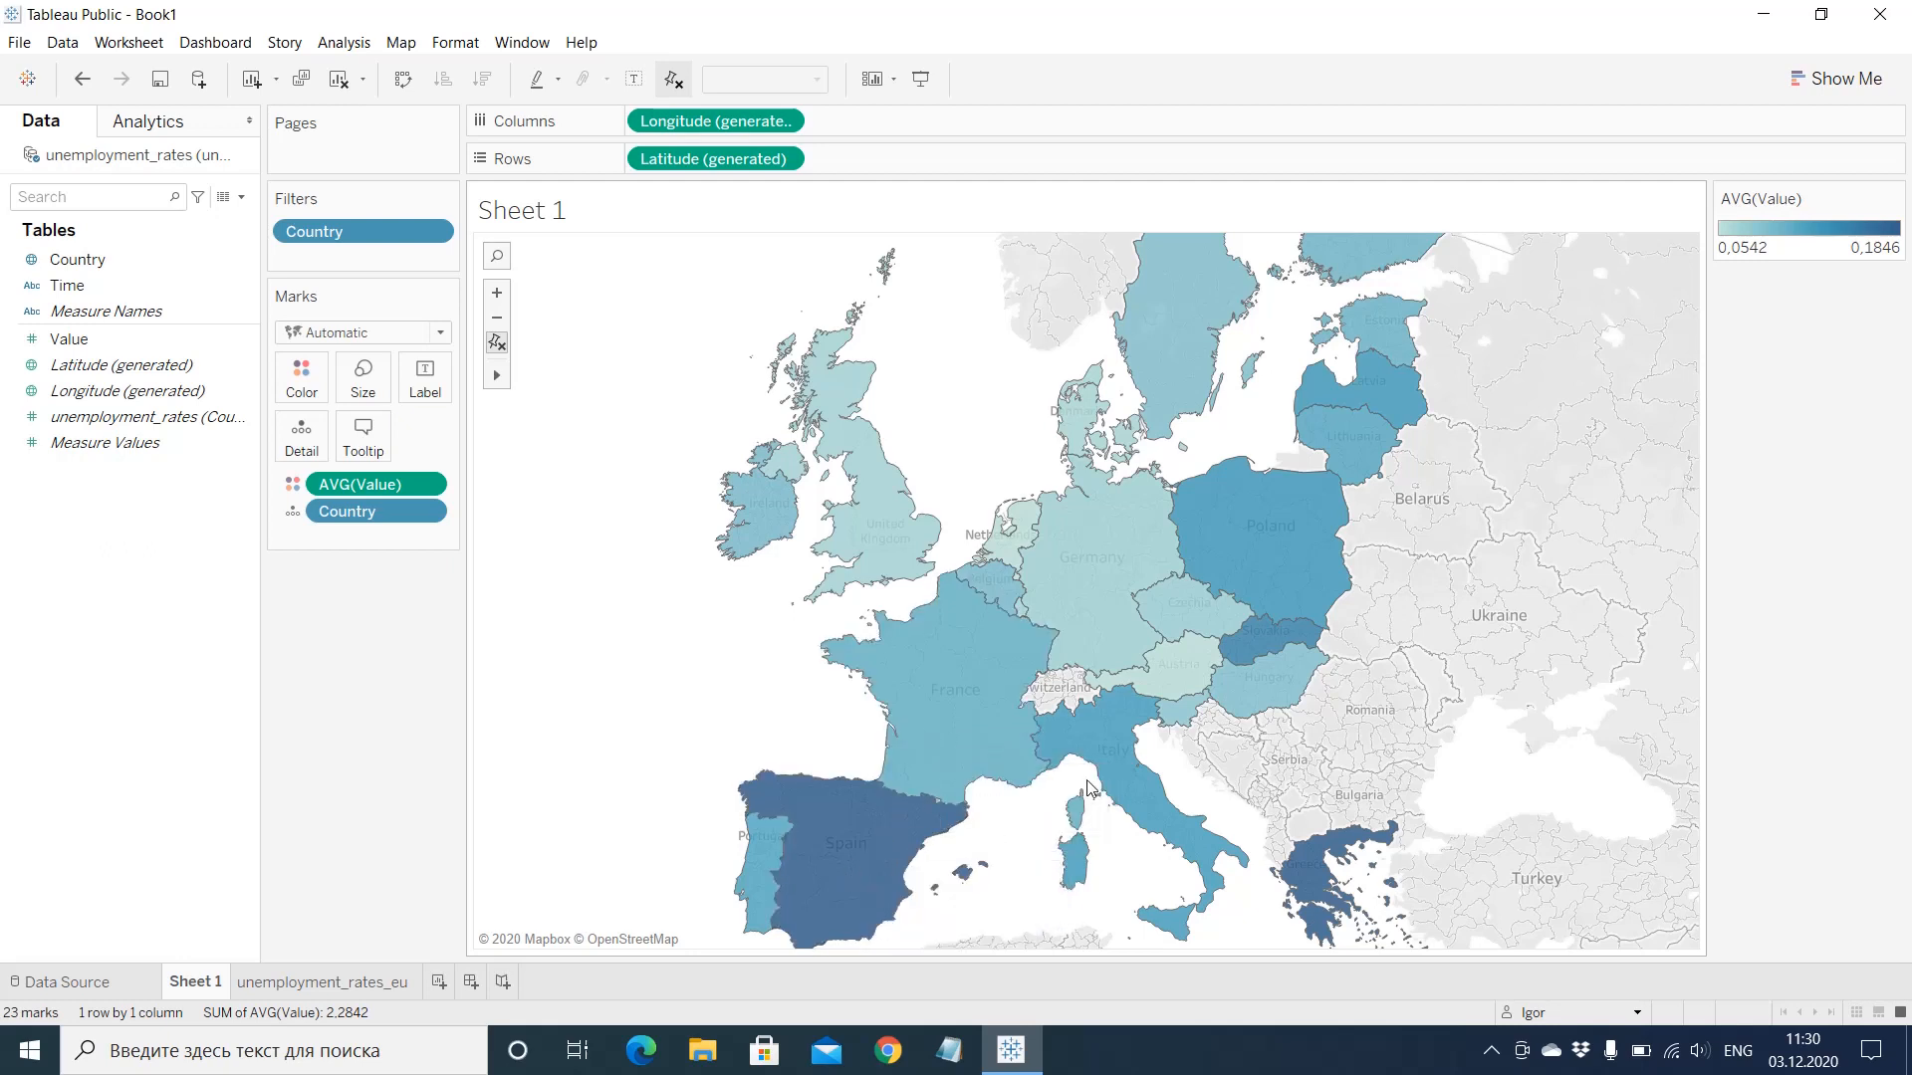
mouse_move(1182, 823)
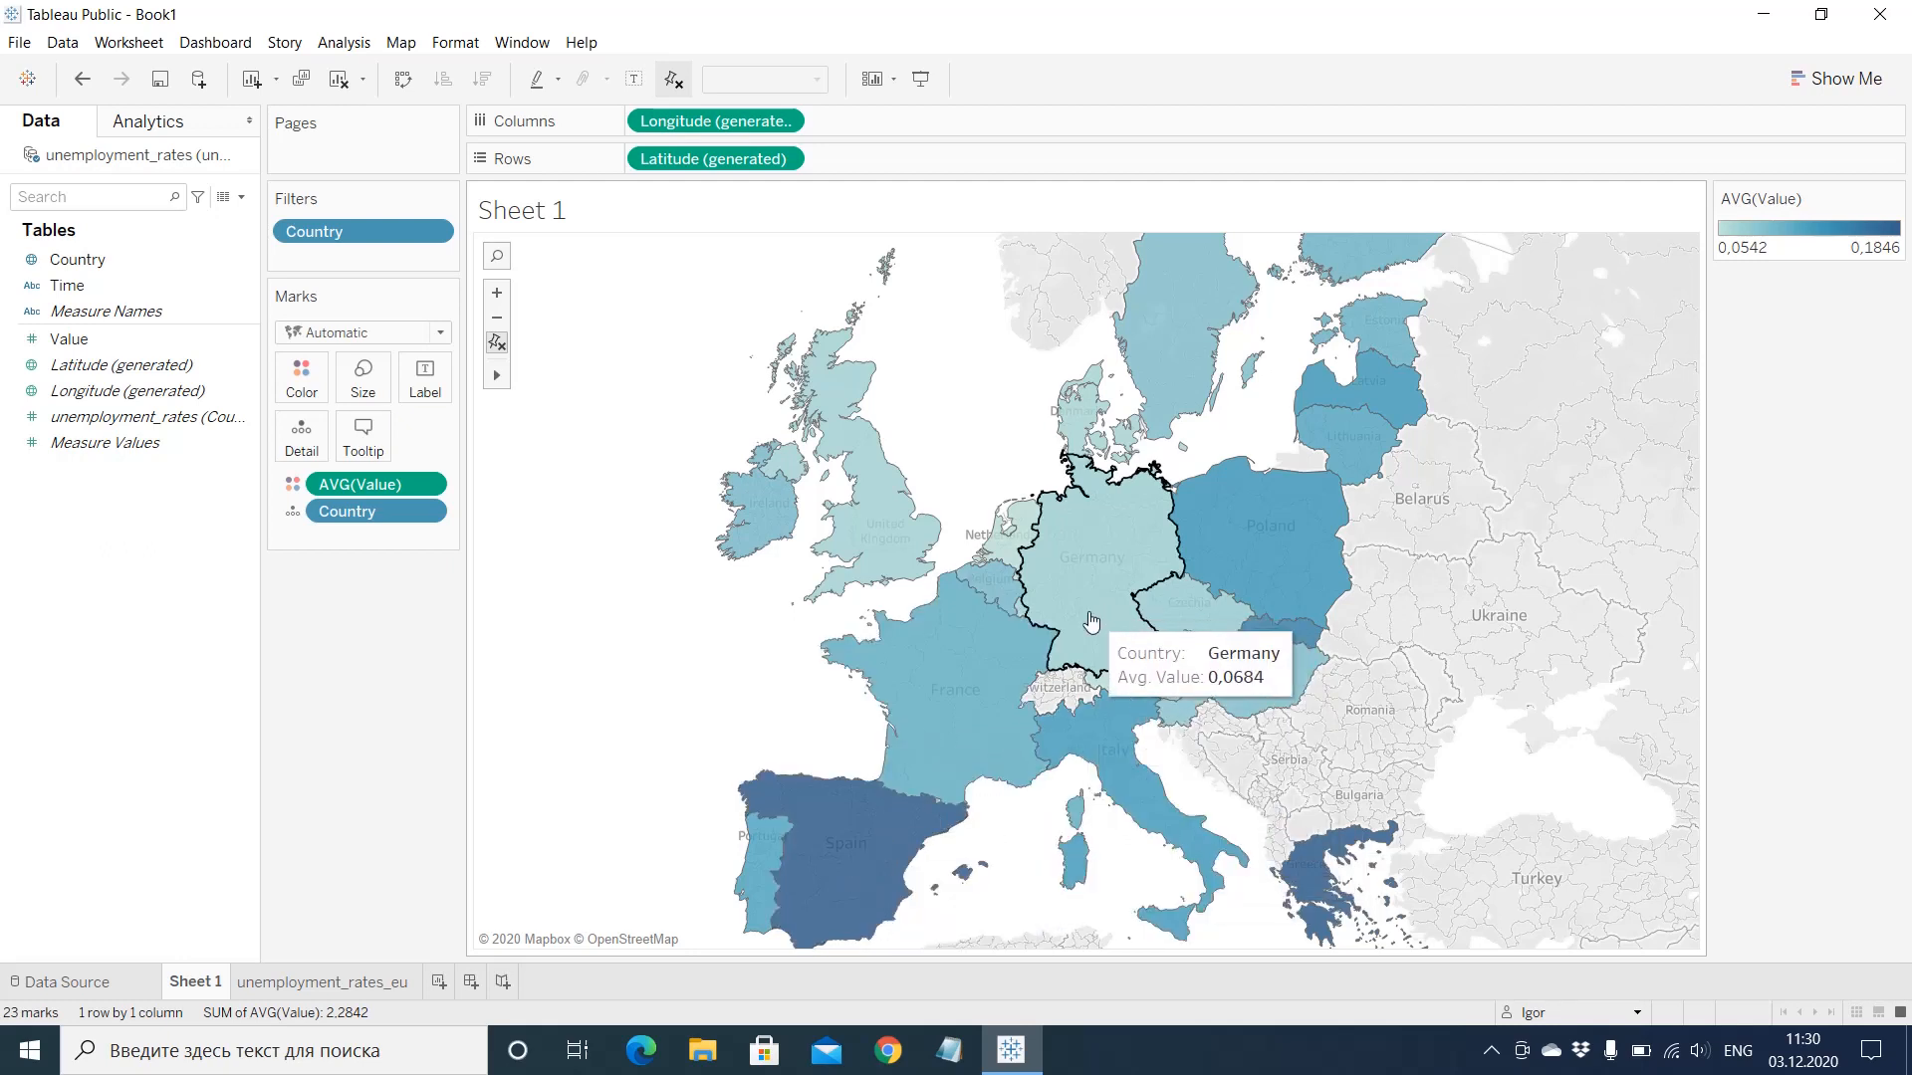
mouse_move(1363, 437)
mouse_move(1380, 358)
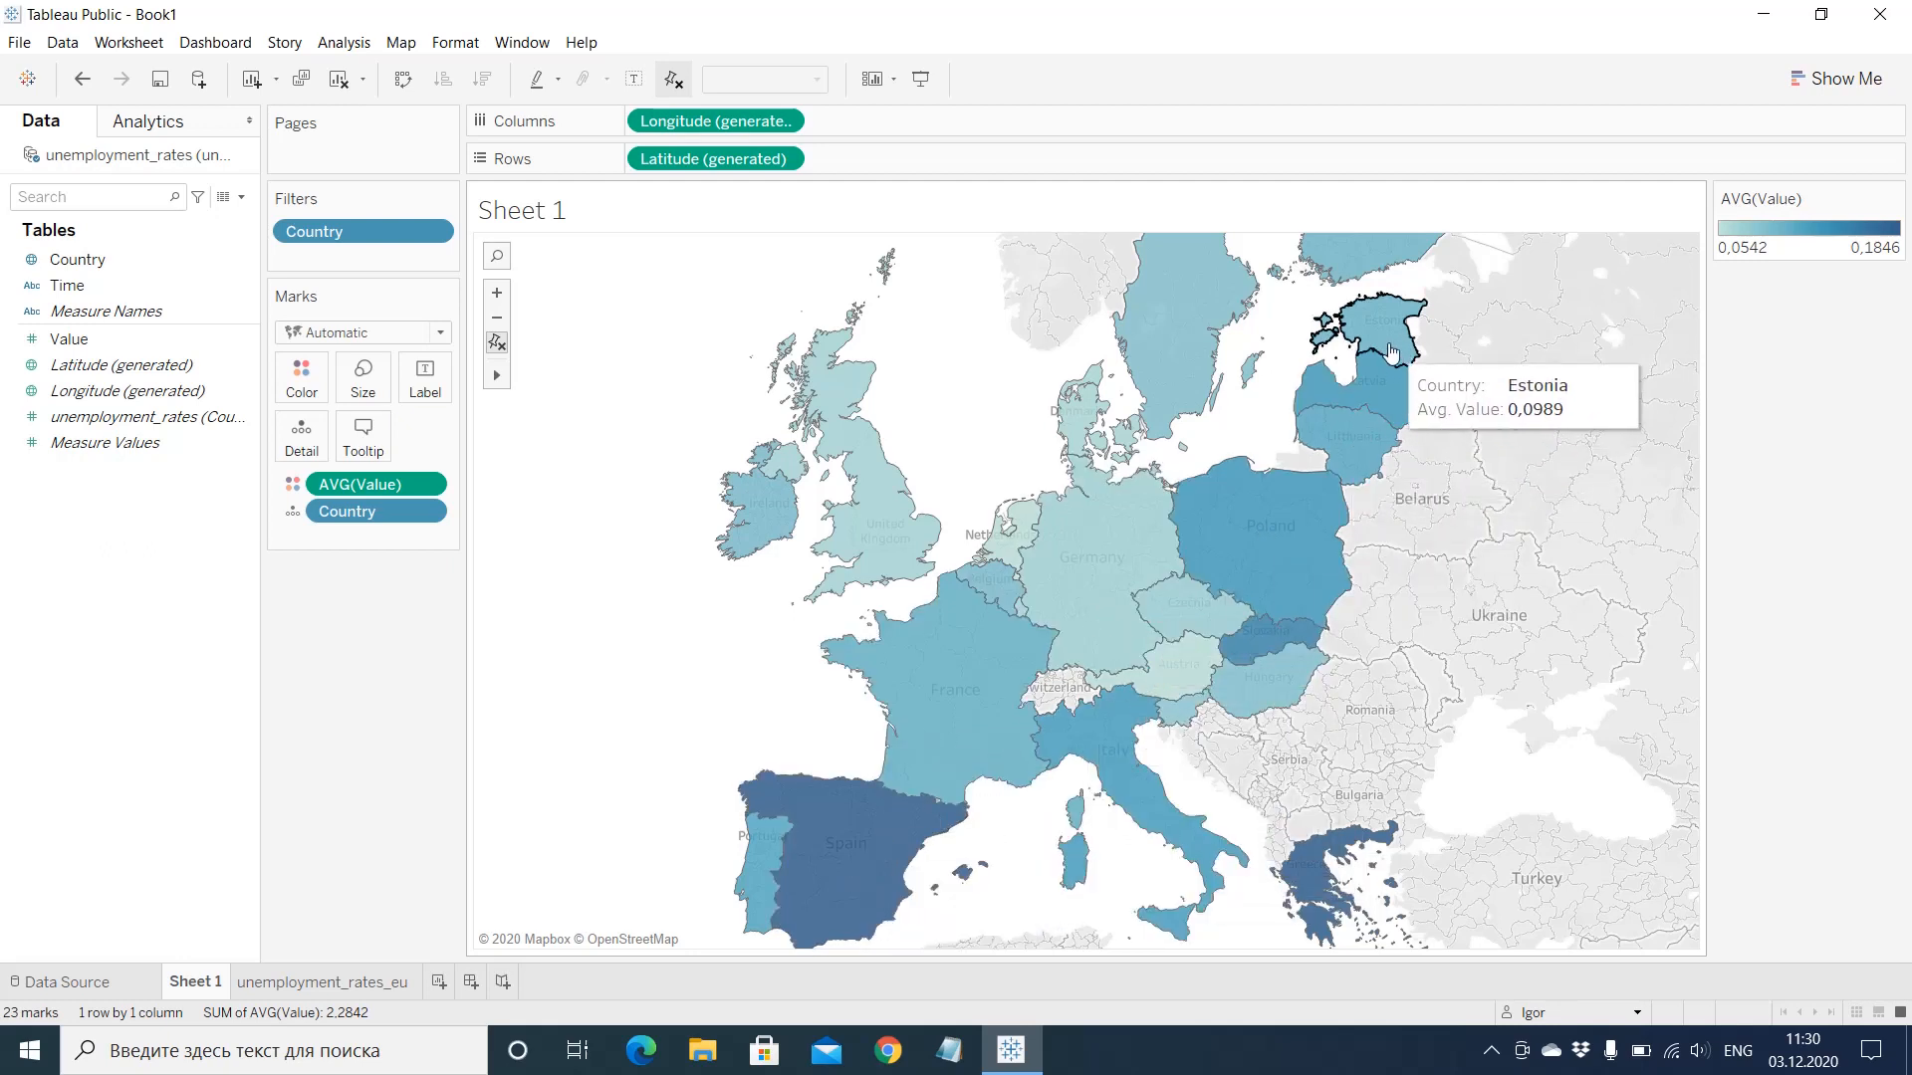
mouse_move(1263, 546)
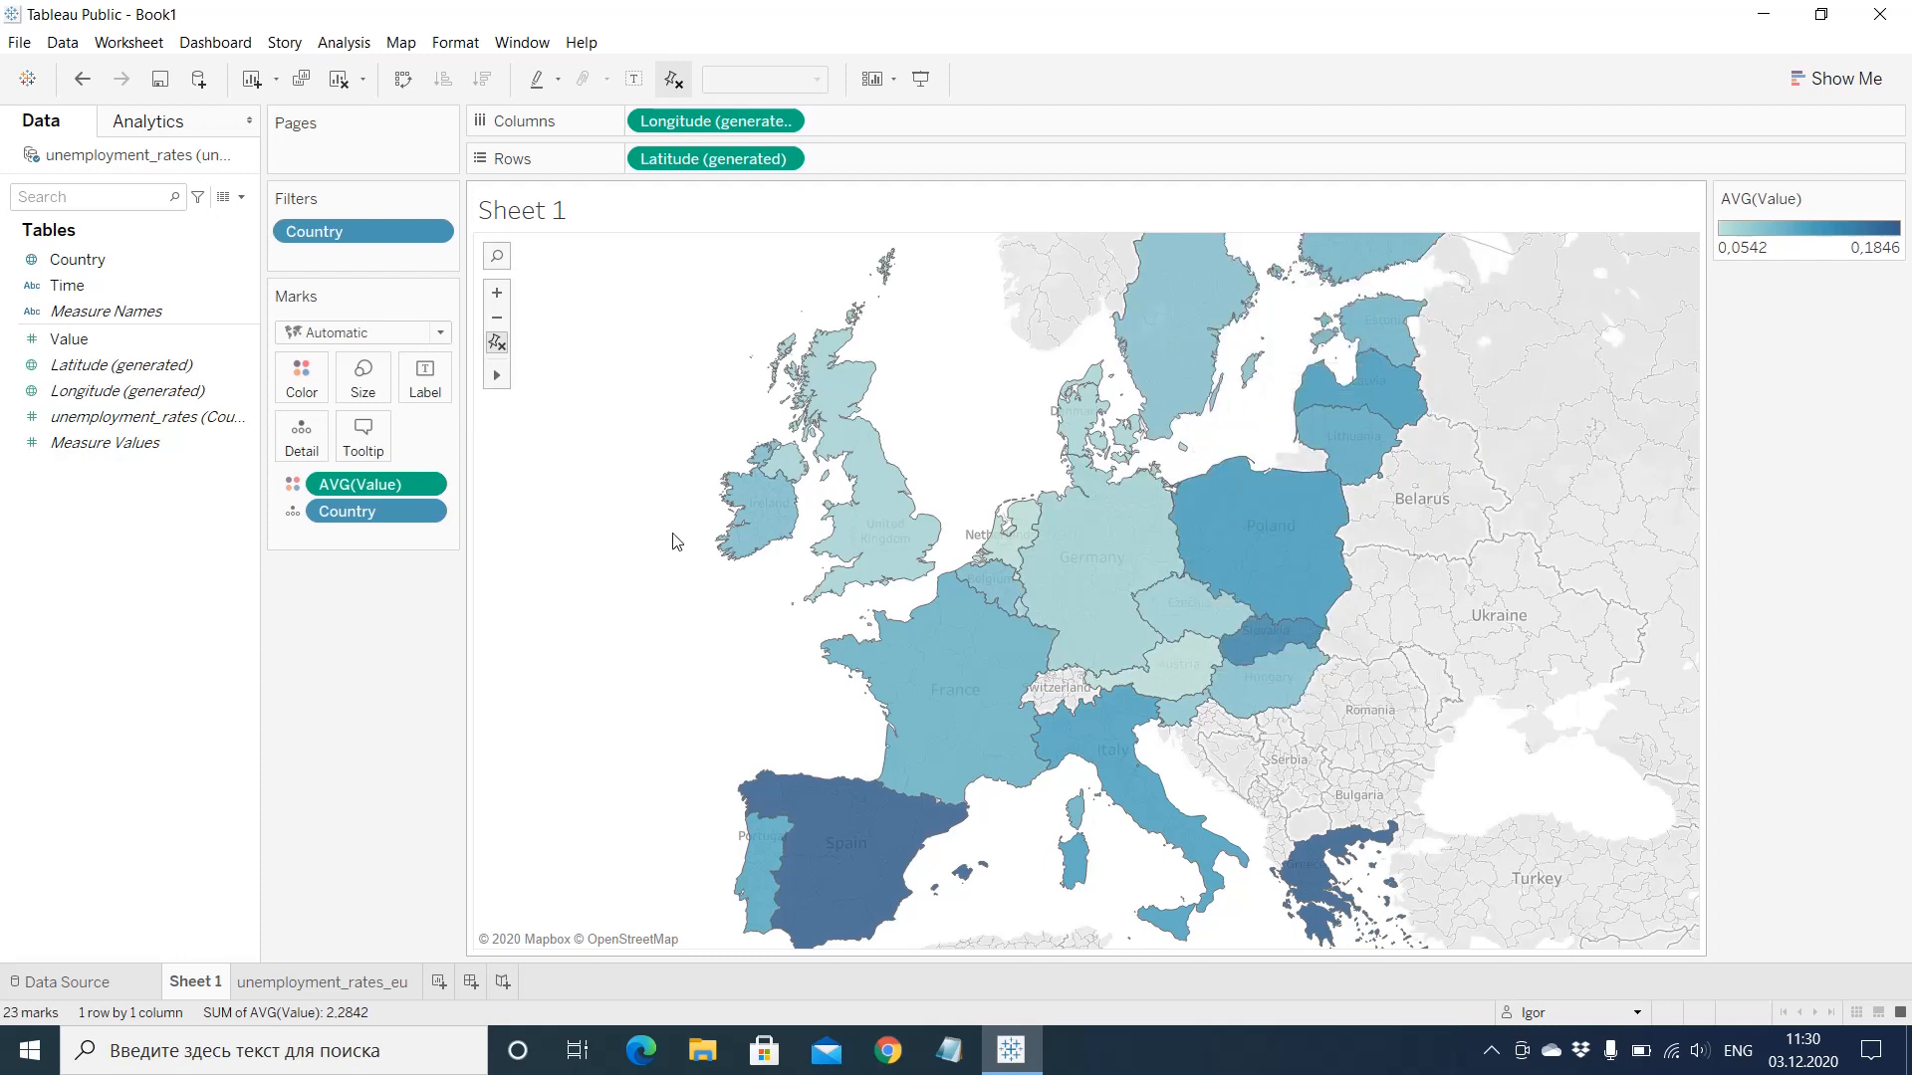
Step: Add the Time field as a filter on the map without selecting any dates
click(126, 311)
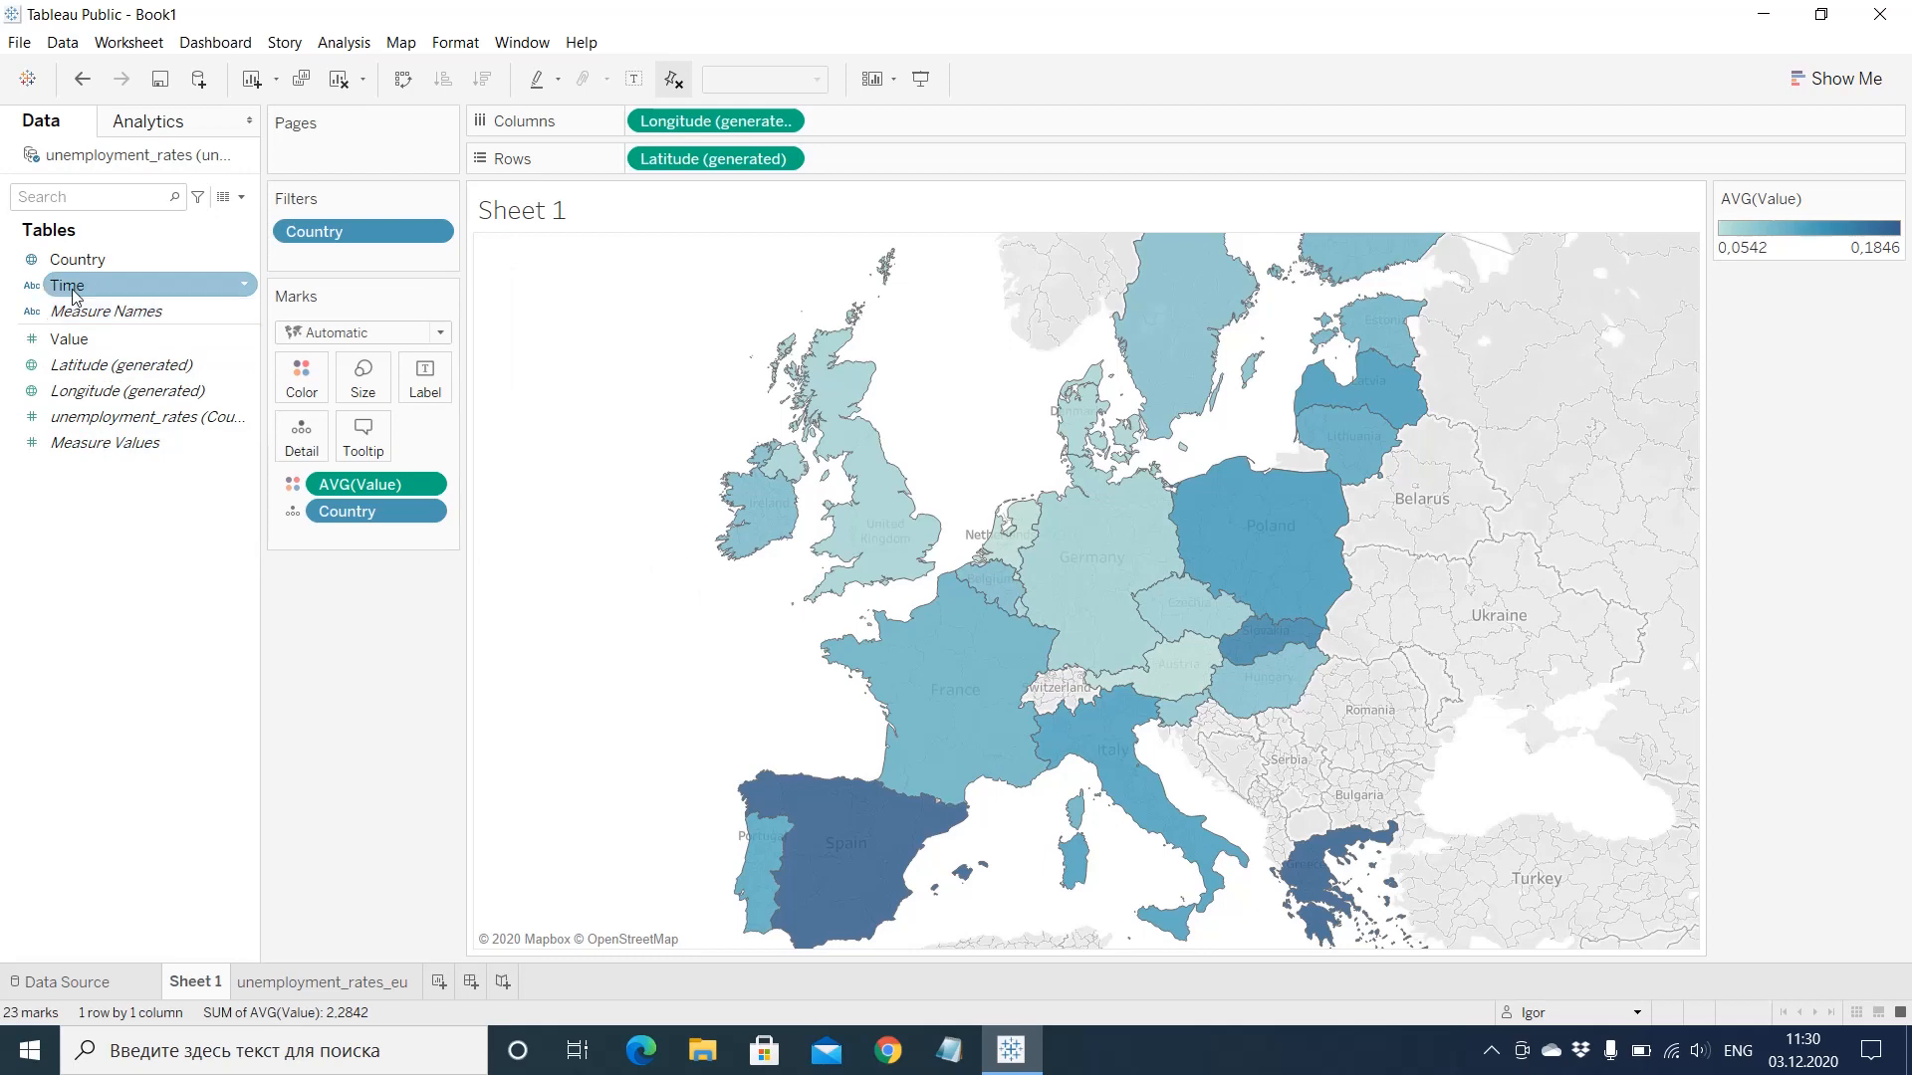
drag(73, 296, 318, 269)
scroll(1136, 512, down, 3)
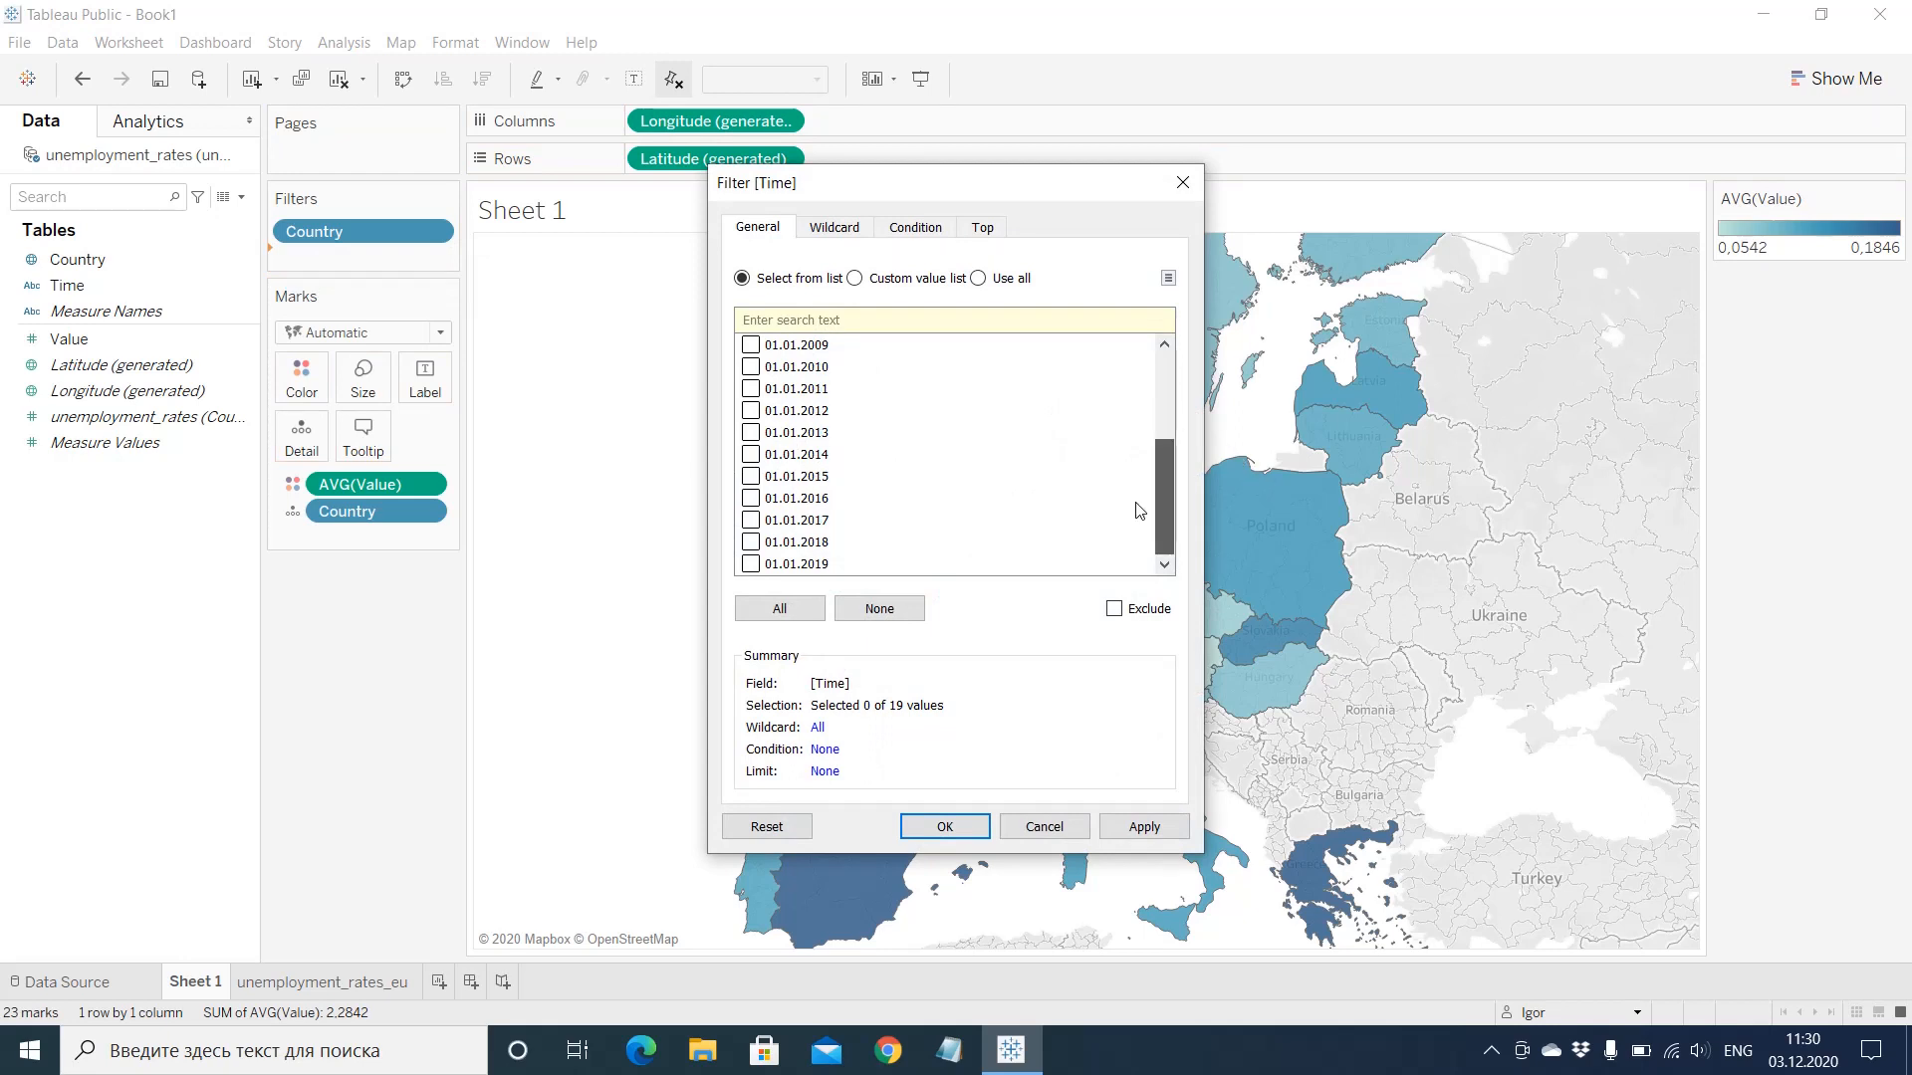
scroll(1140, 555, up, 3)
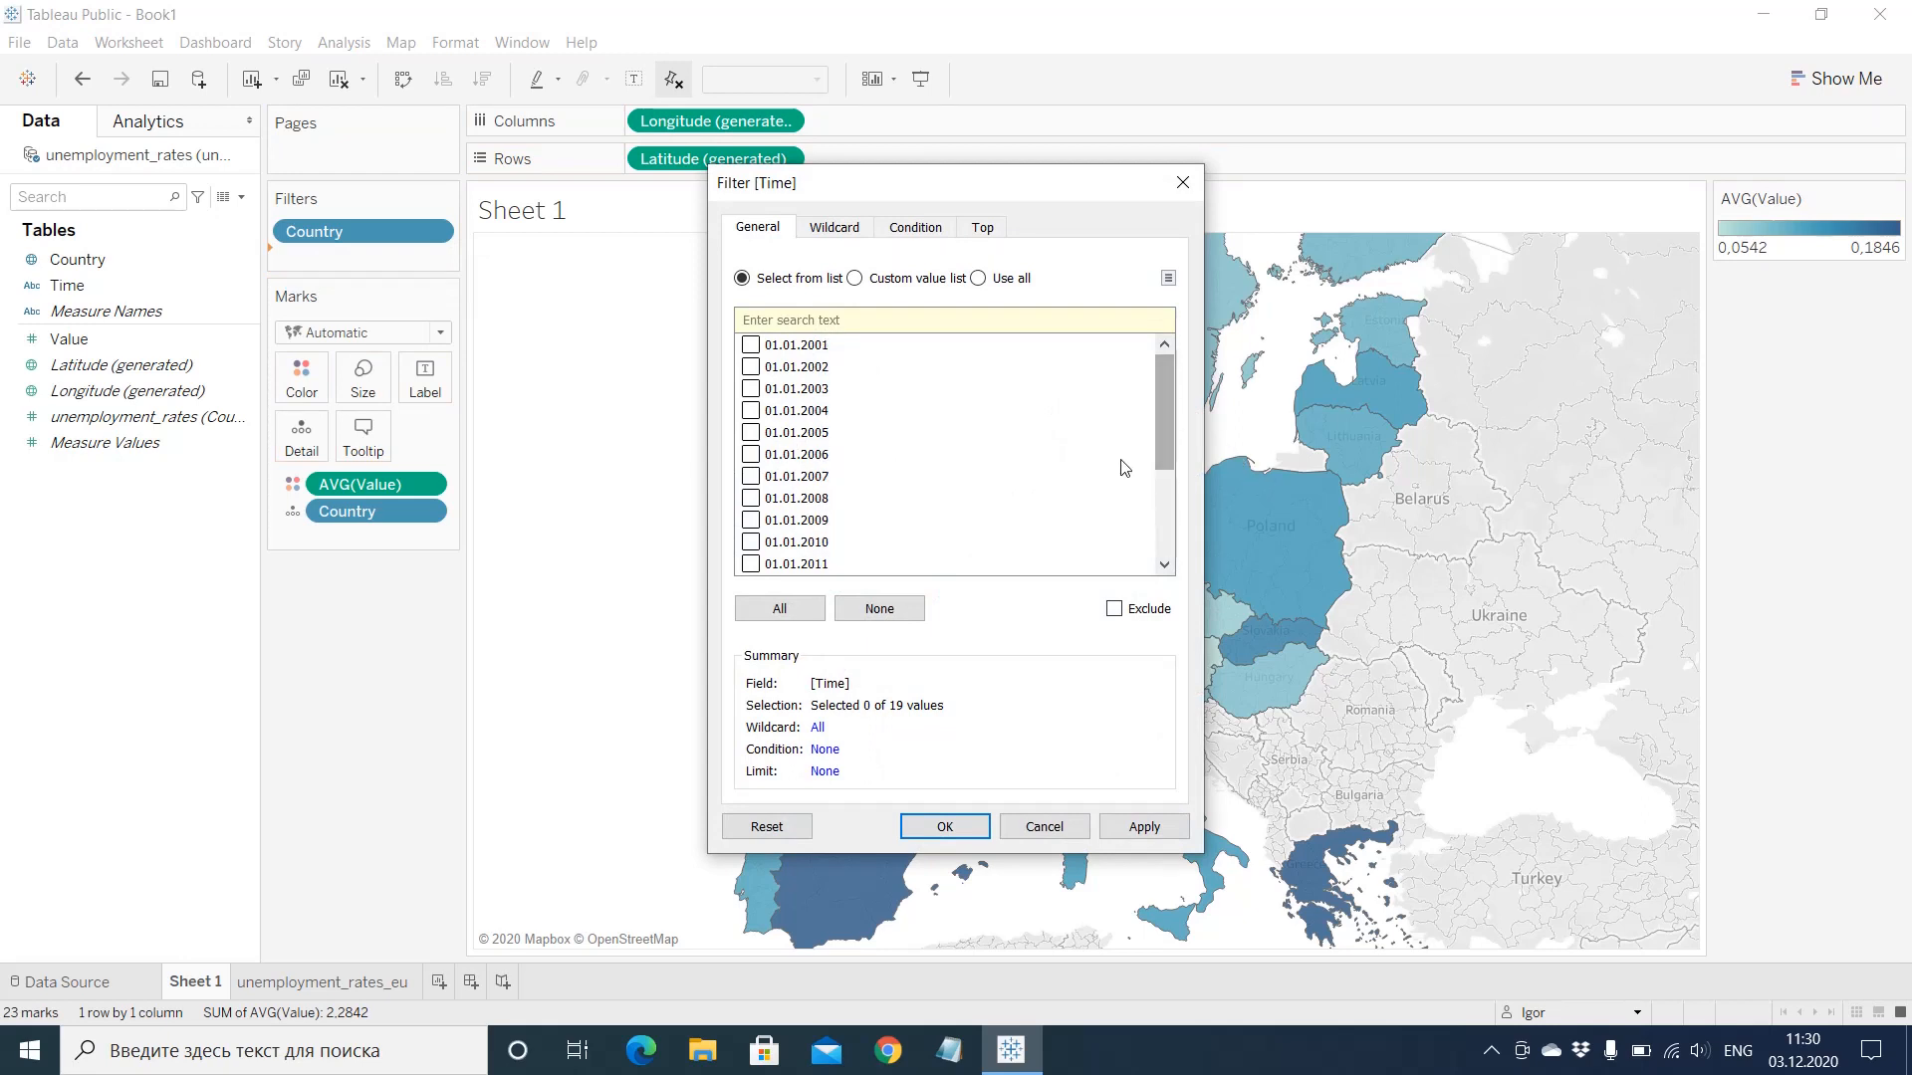
click(946, 829)
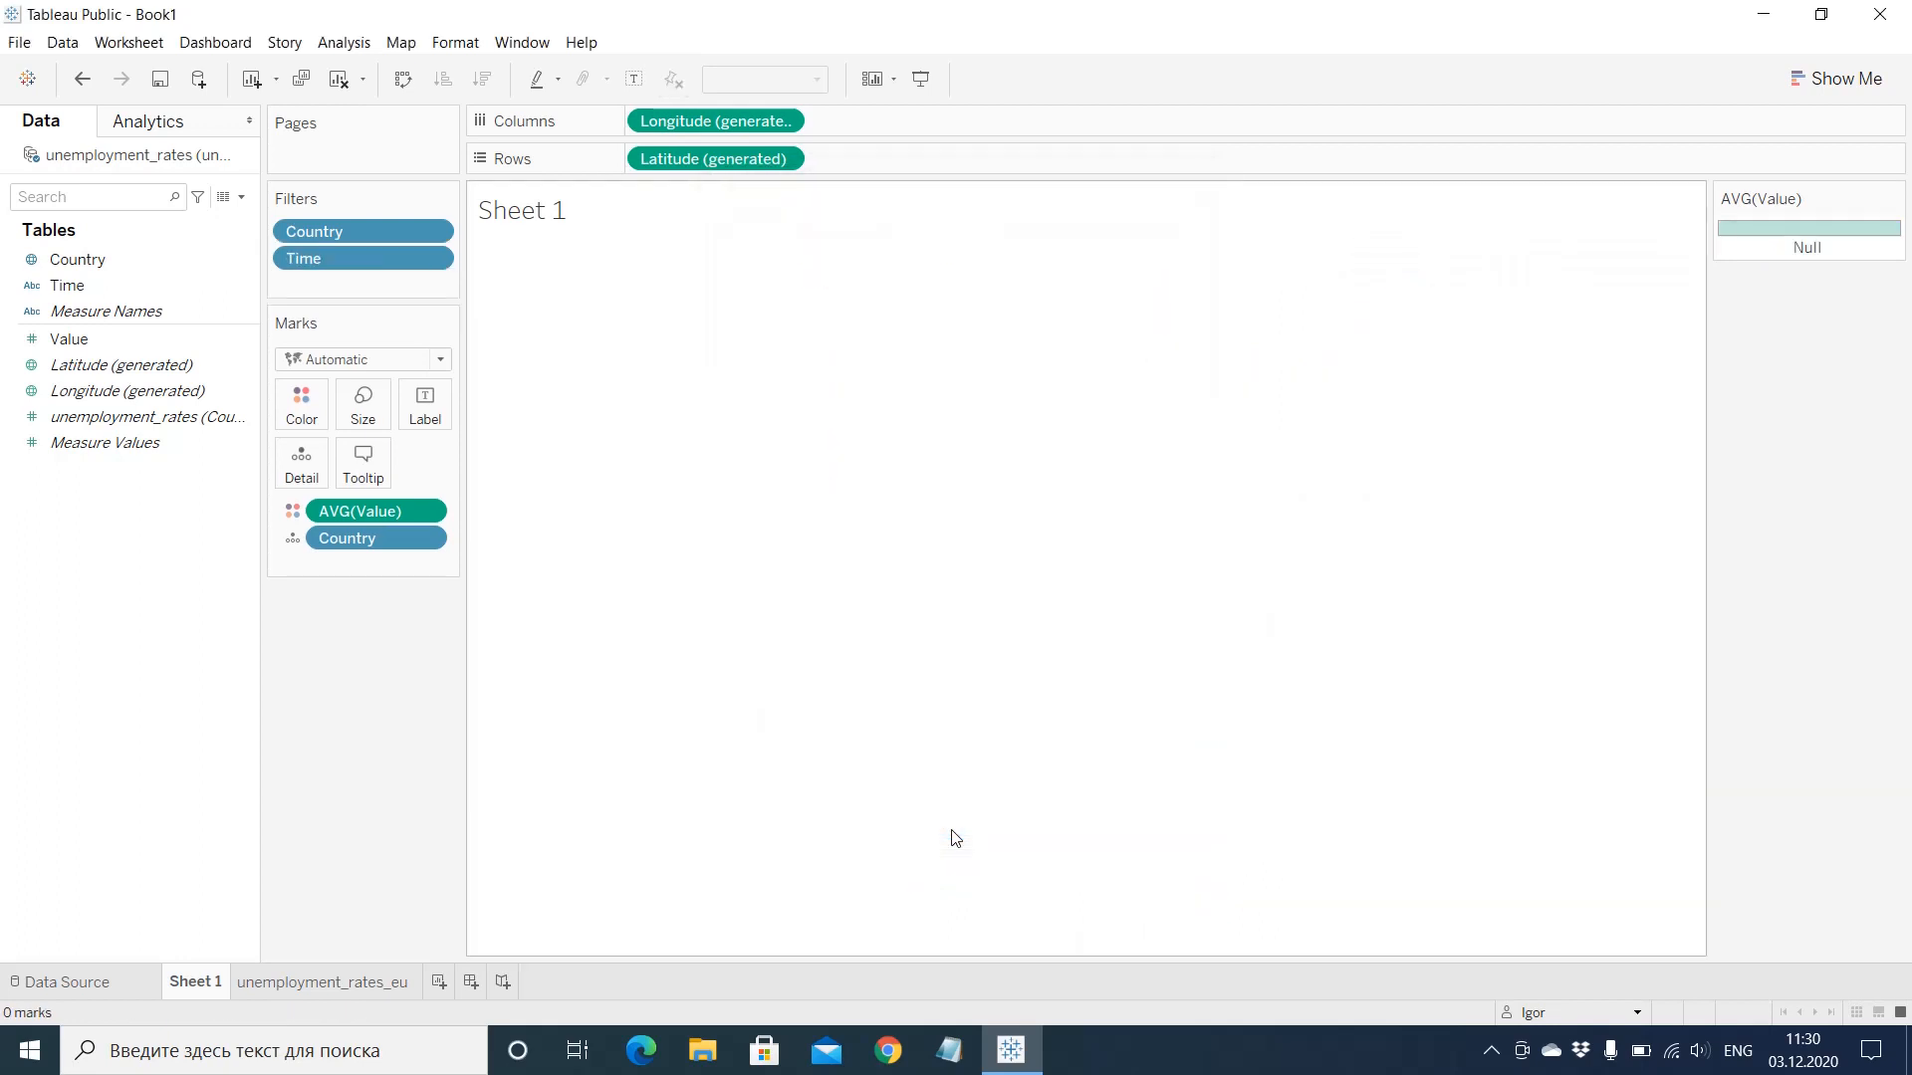
Step: Show the Time filter beside the map and display it as a Multiple Values (dropdown) control
right_click(405, 267)
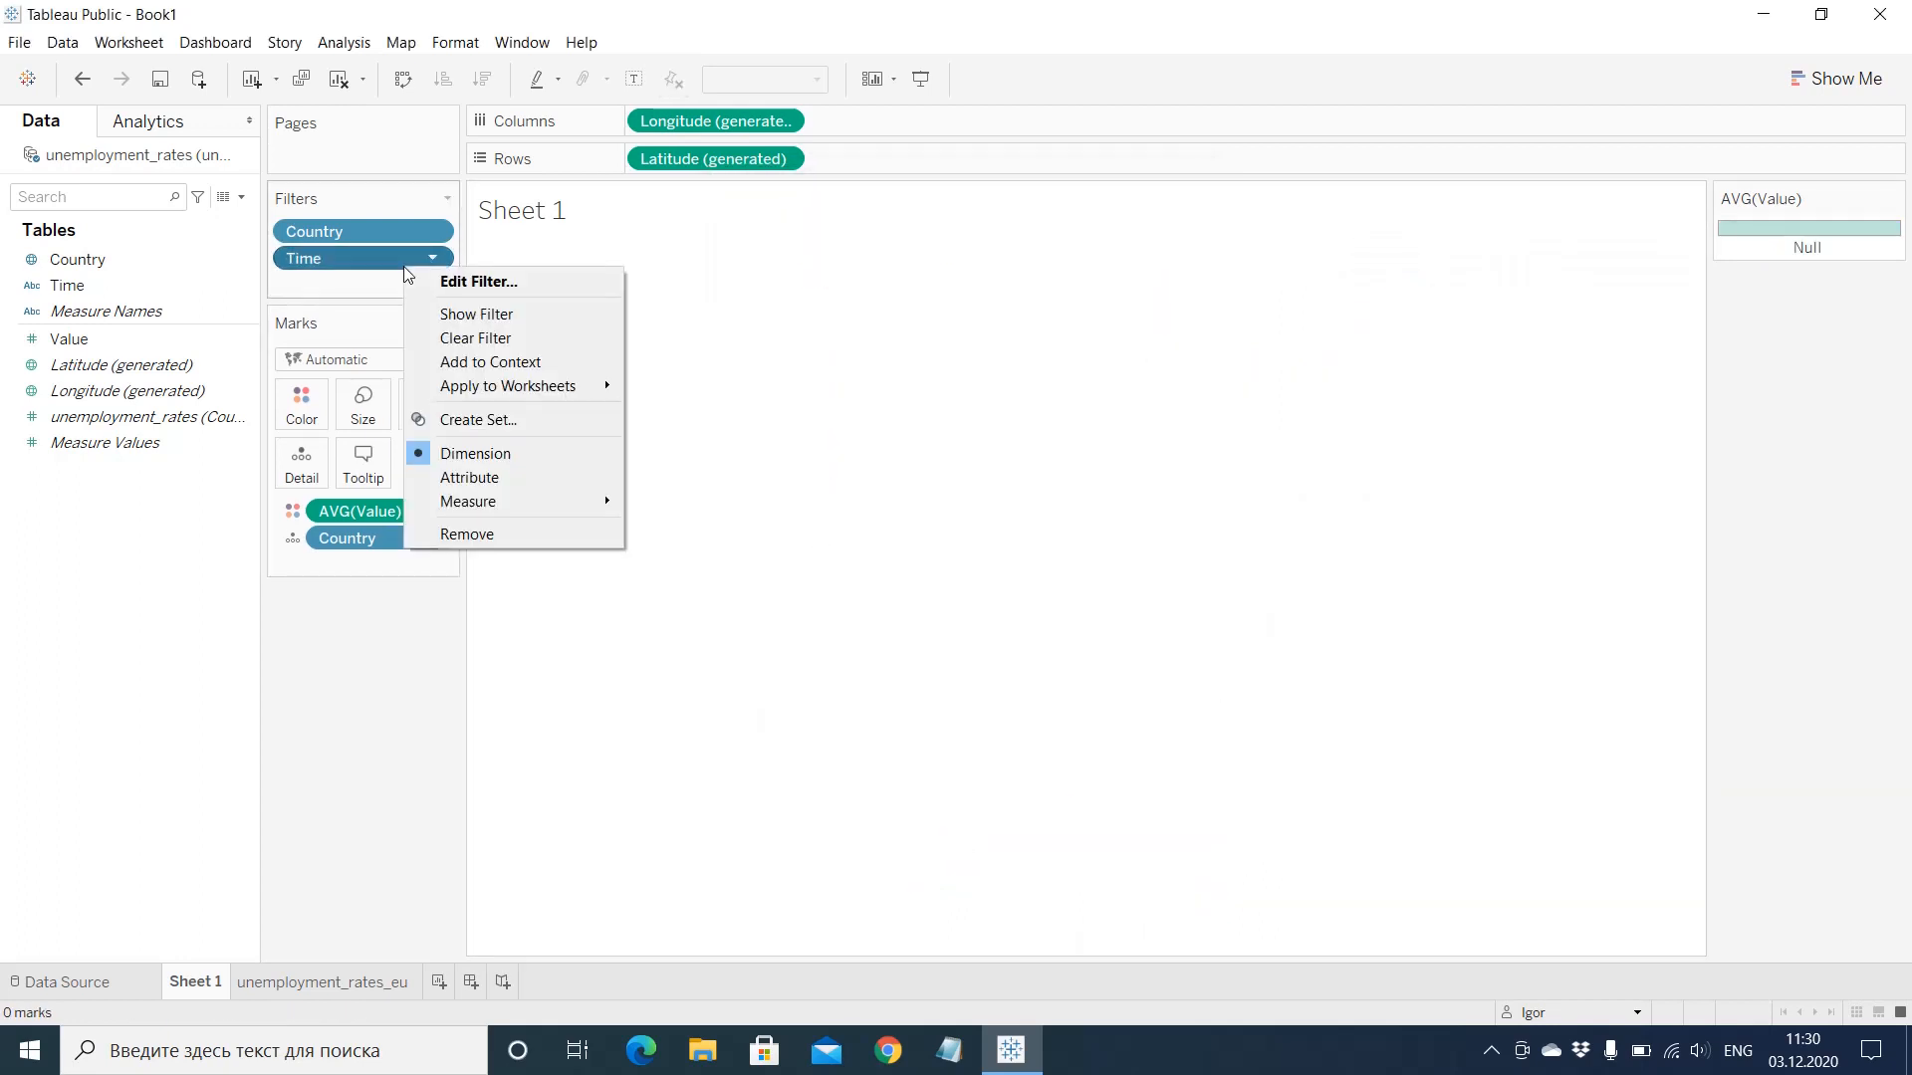
click(477, 317)
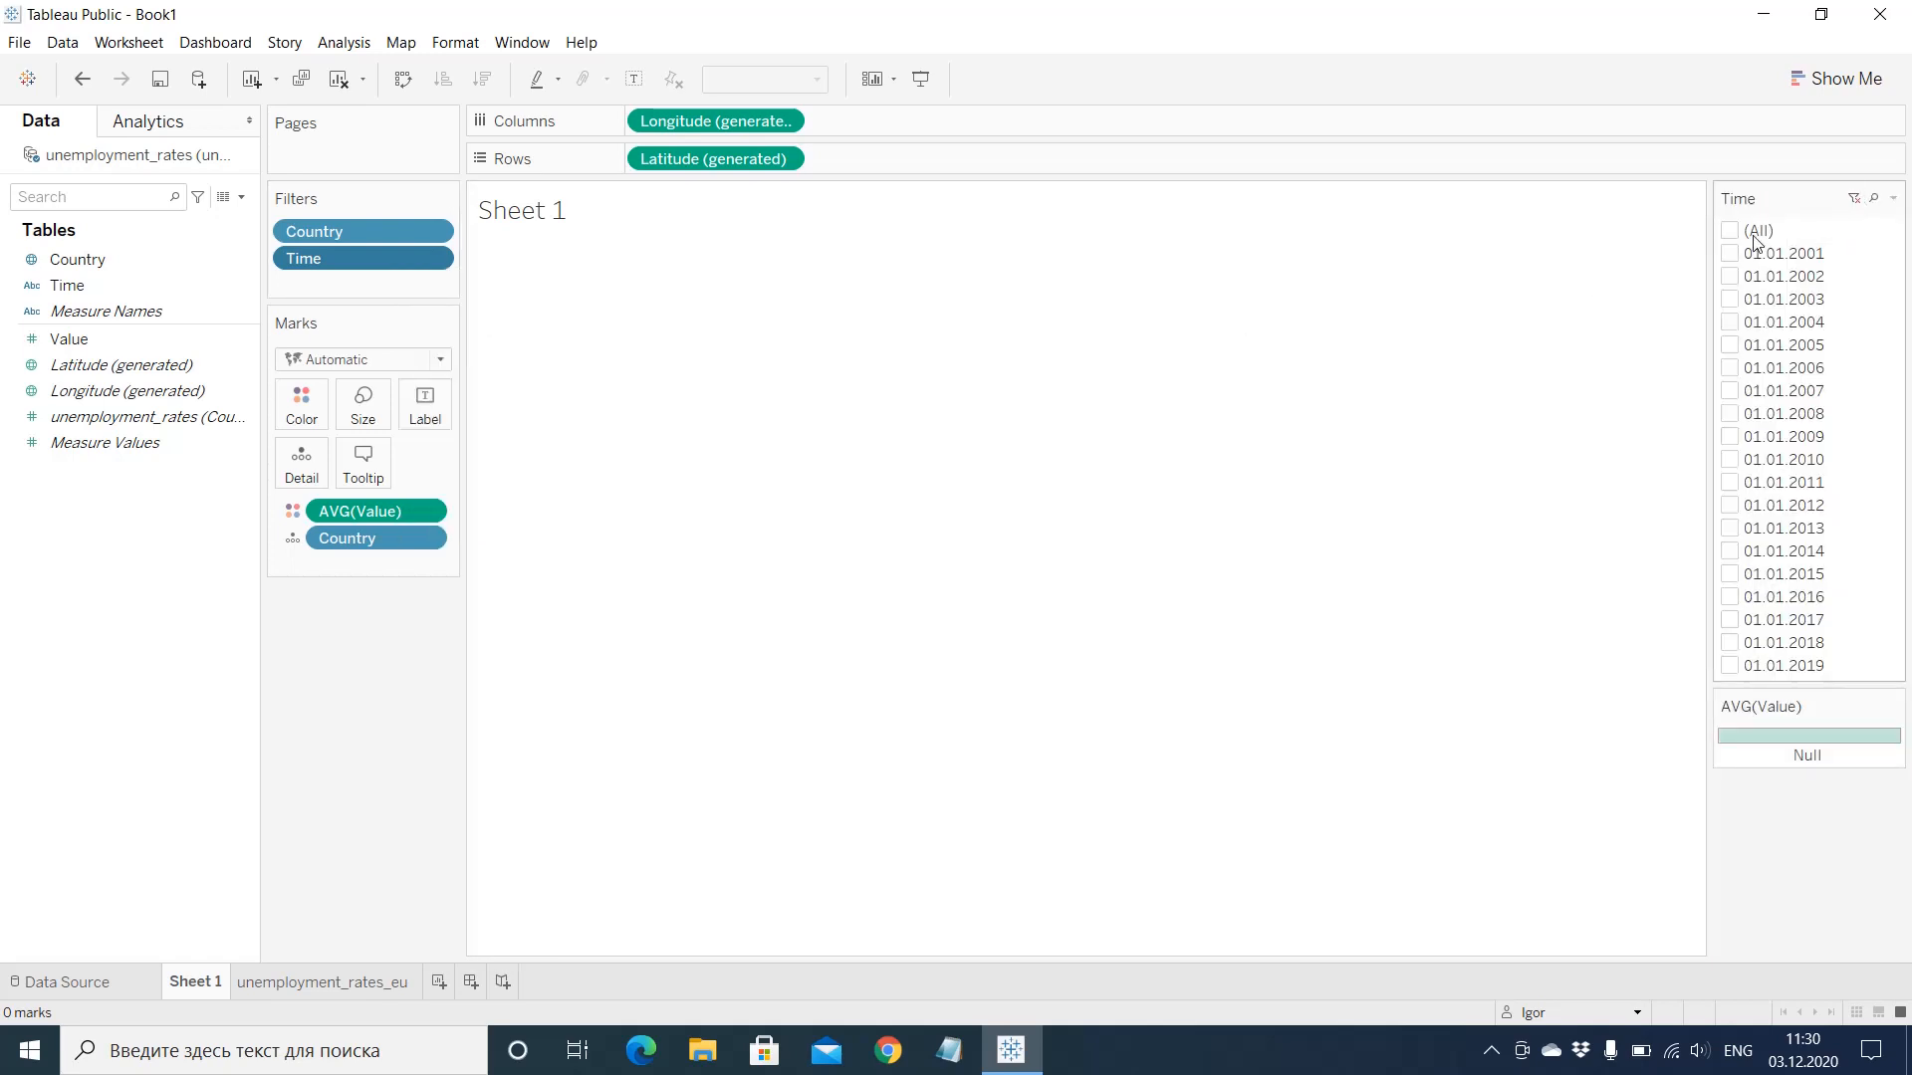
click(1894, 199)
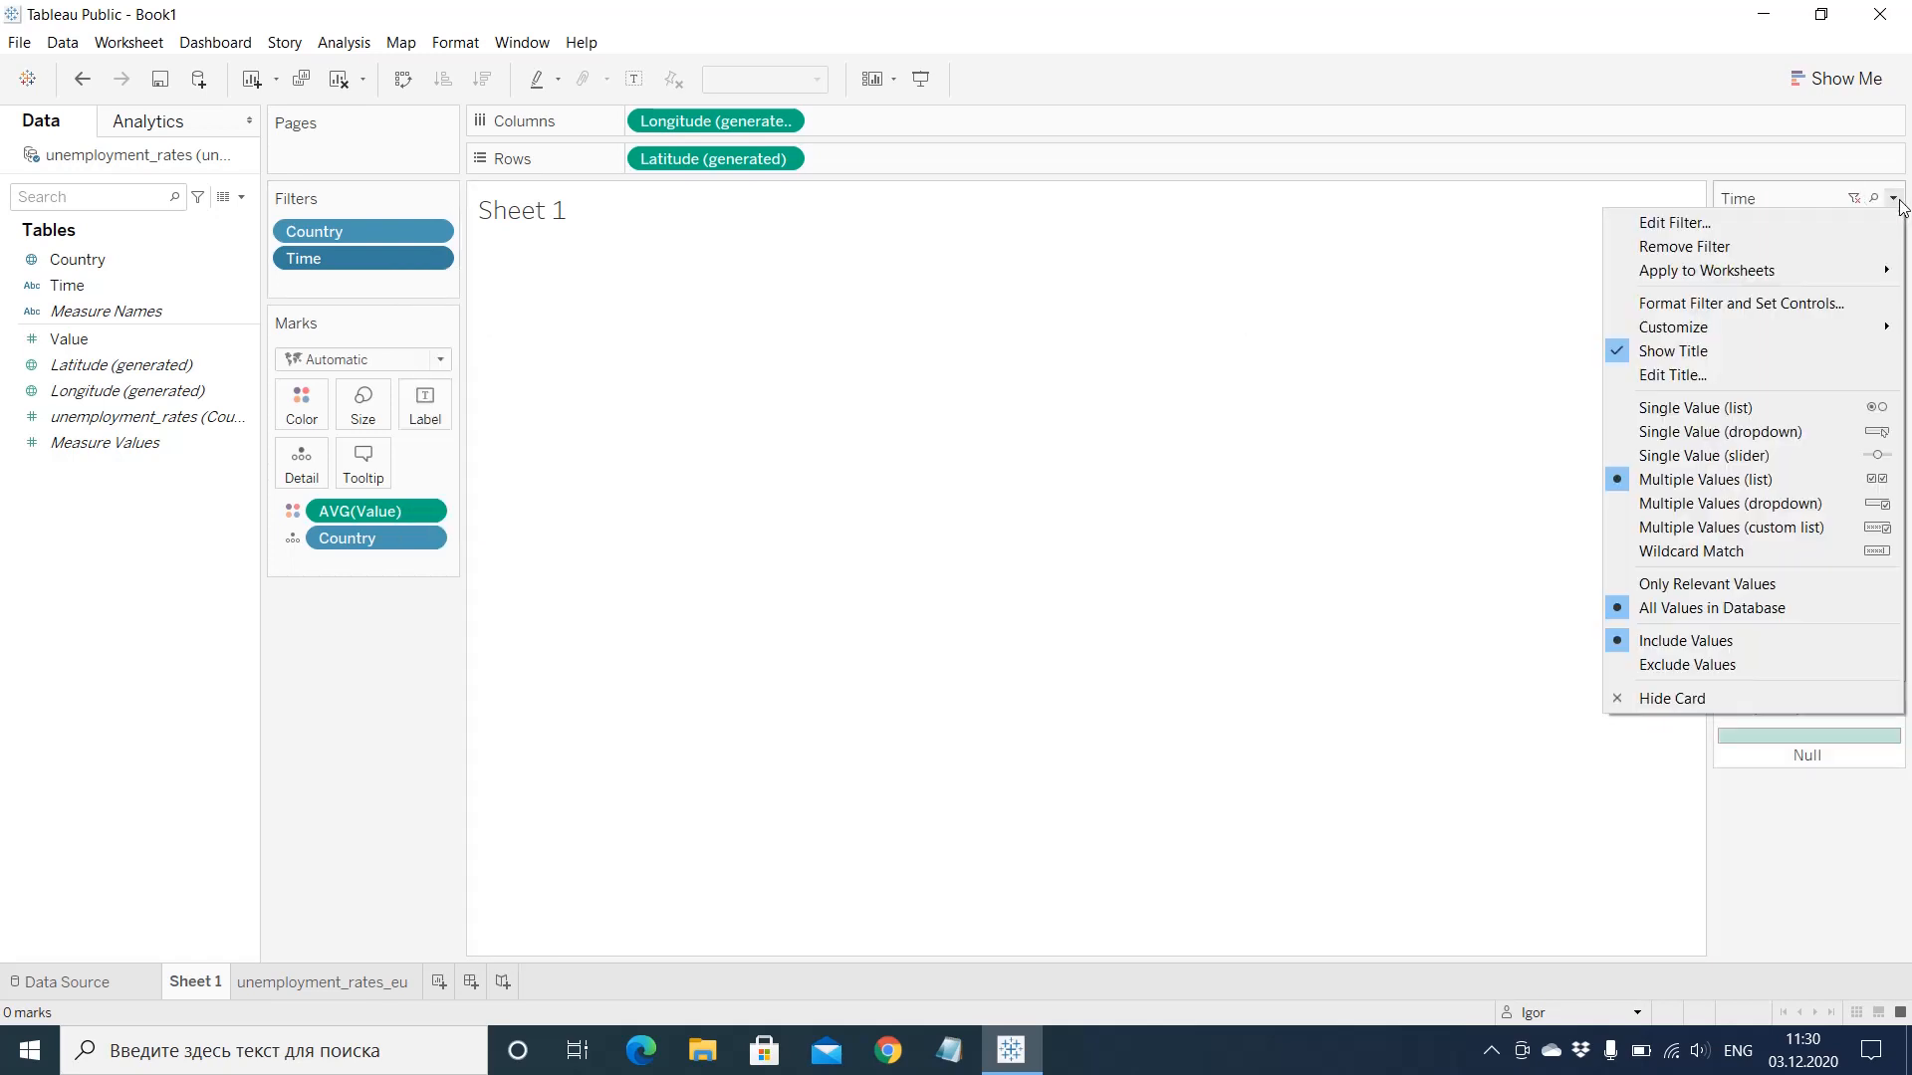
click(1763, 503)
Step: Limit the map to the date 01.01.2001 in the displayed Time filter
click(1881, 233)
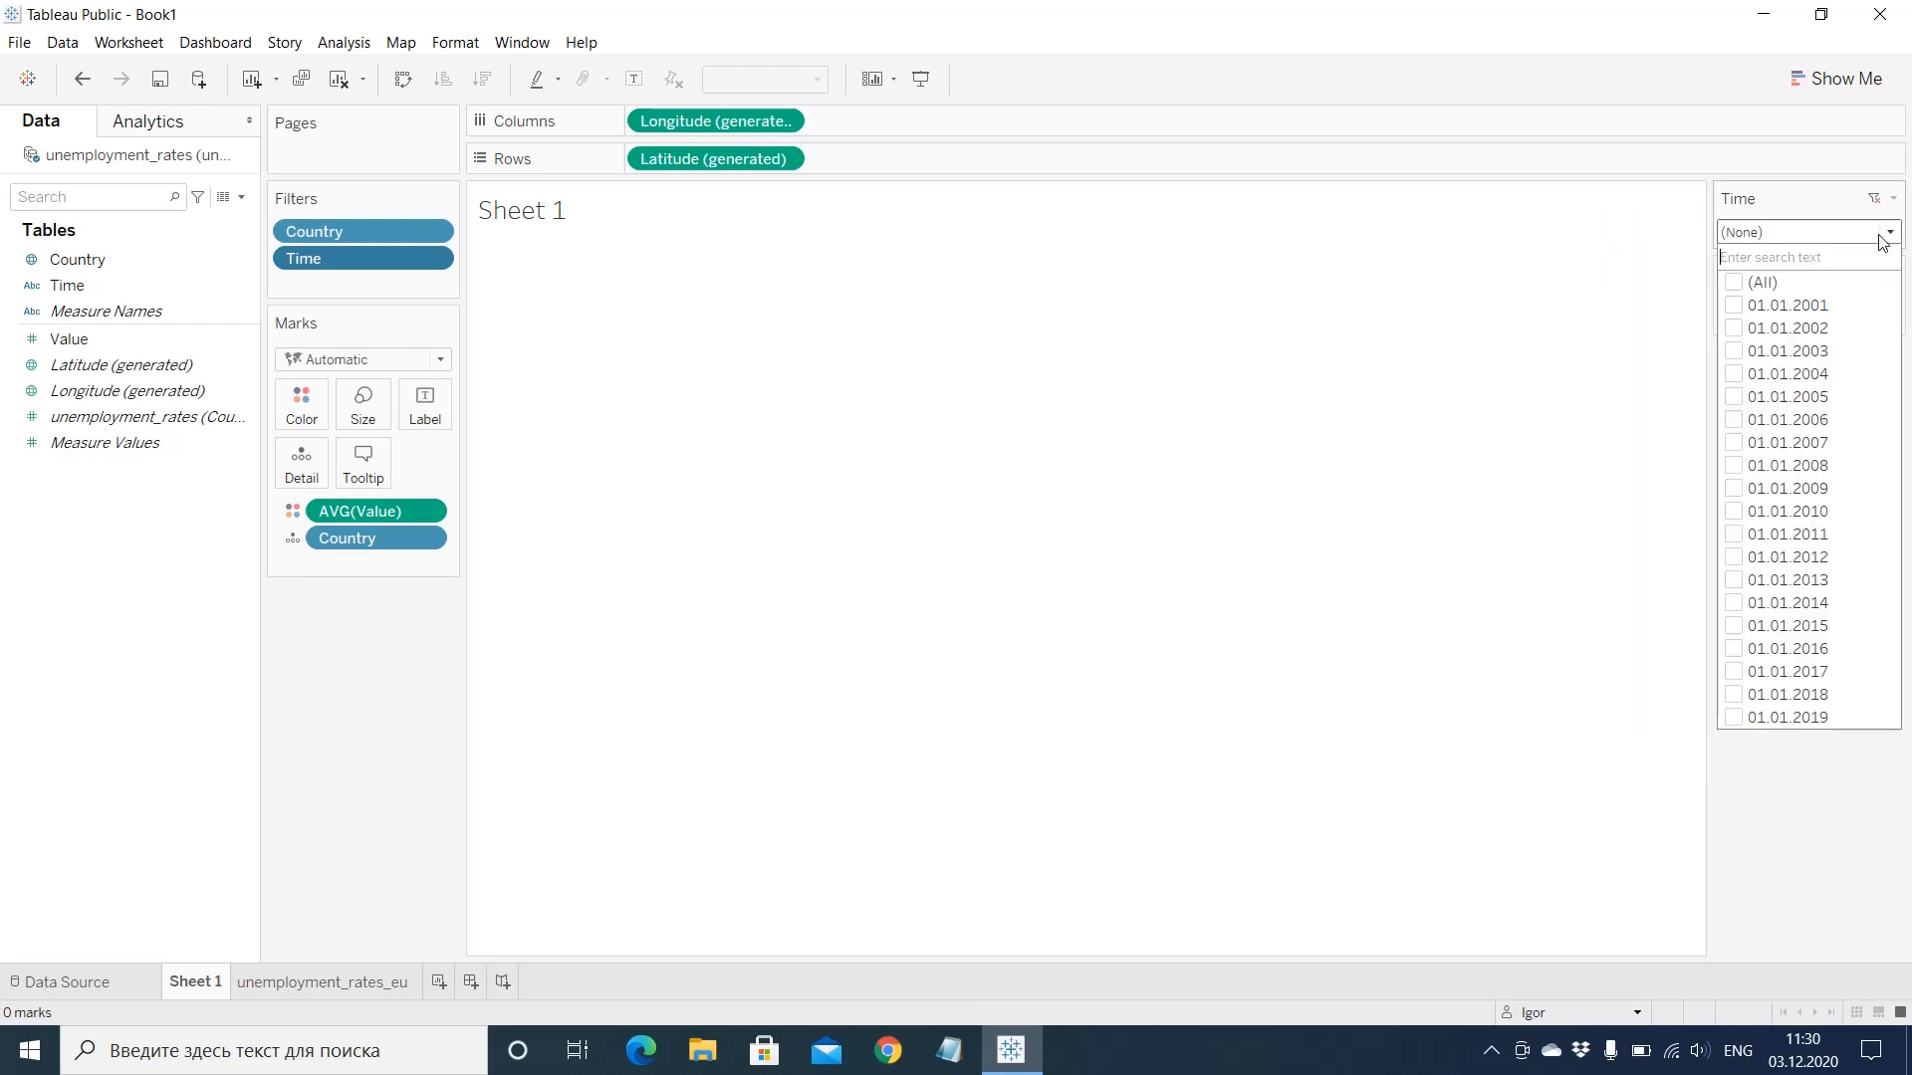
click(1736, 309)
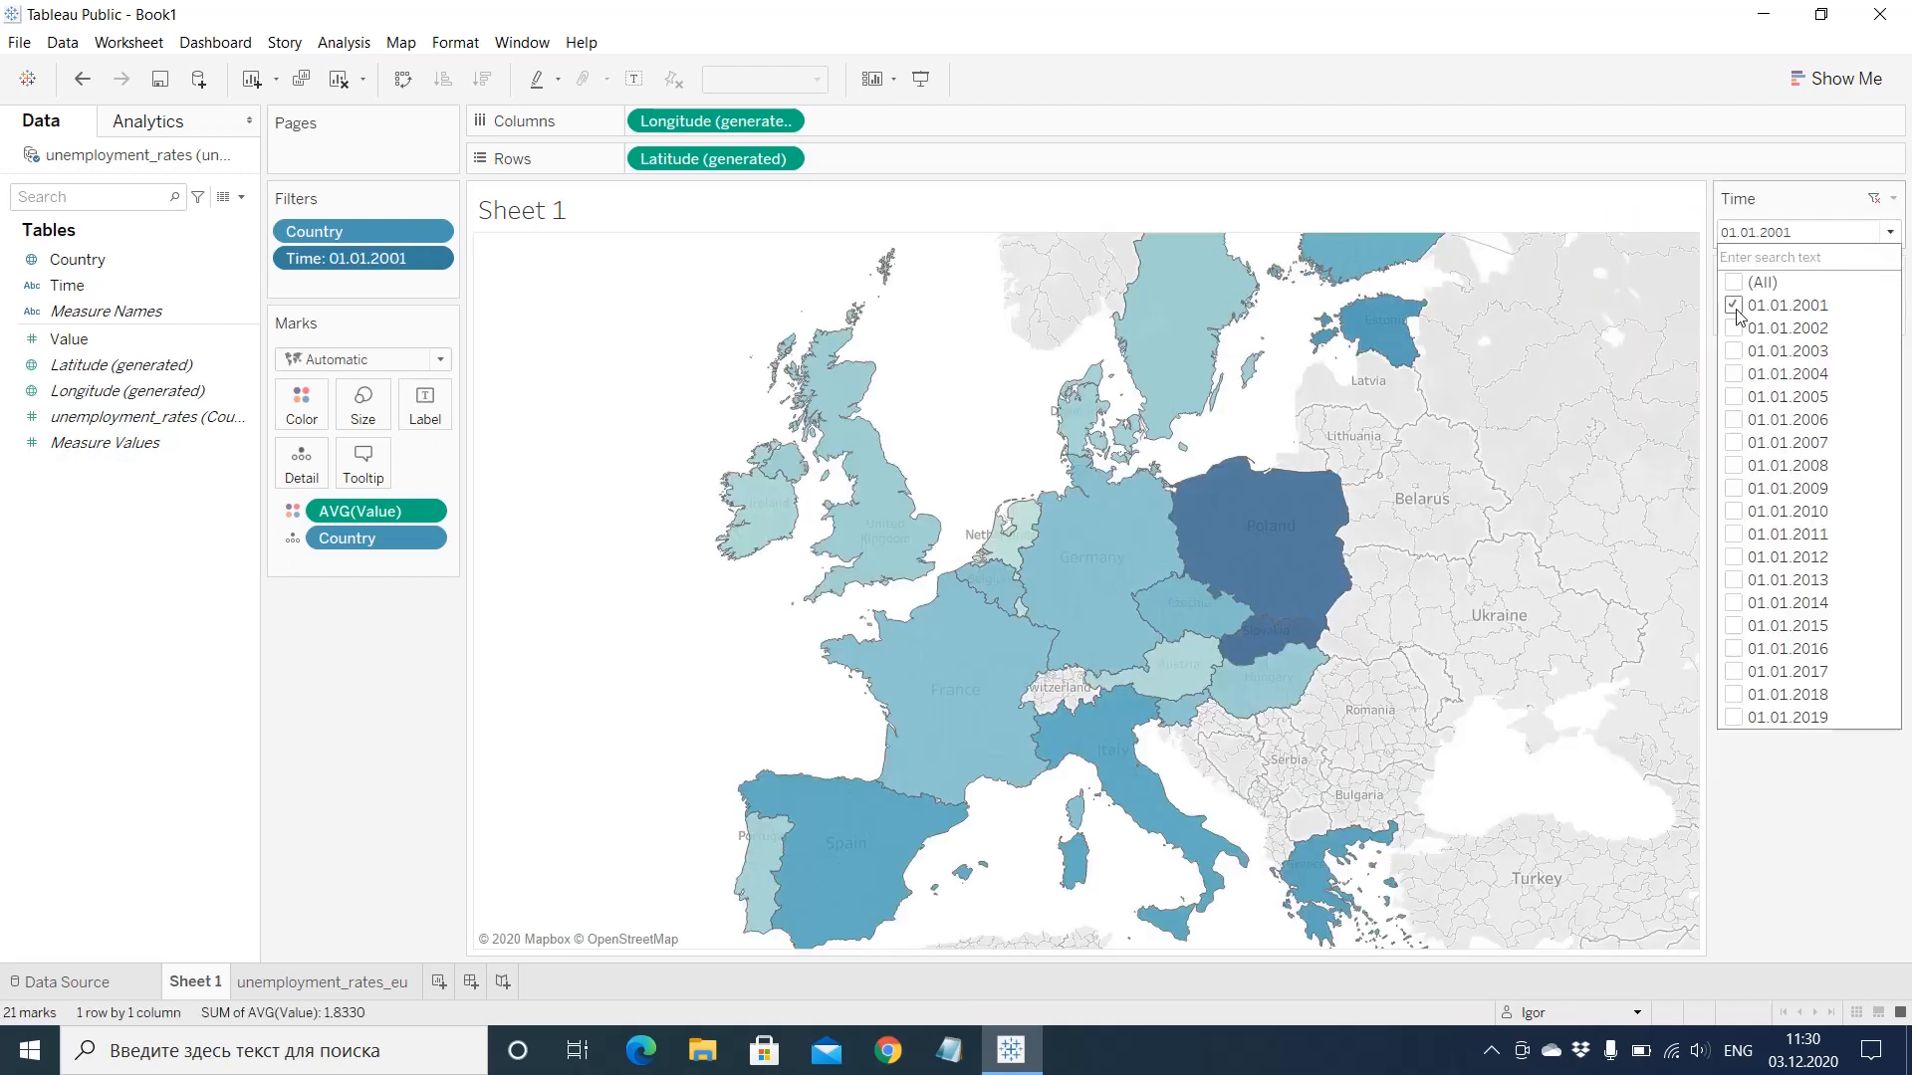
click(1890, 235)
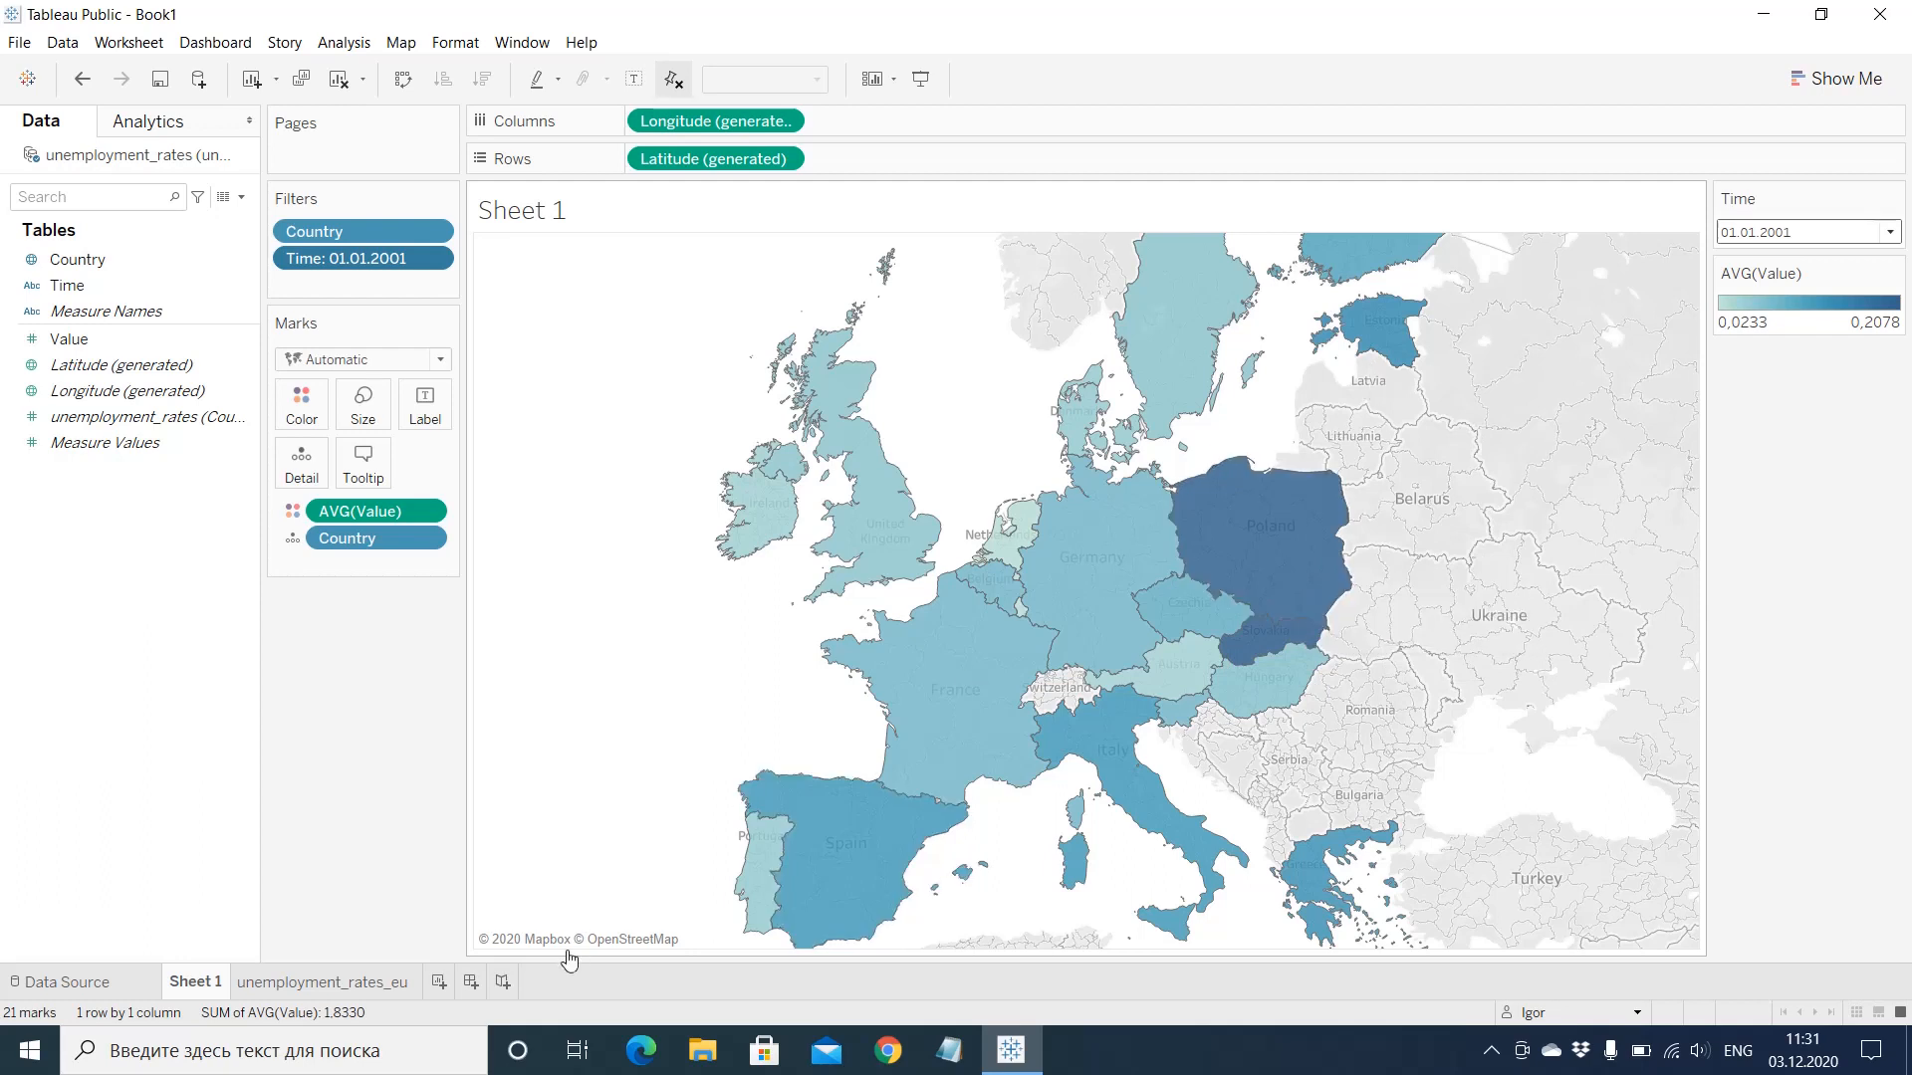
Step: Examine the 01.01.2001 average values of the darker countries on the map: Poland, Slovakia and Estonia
mouse_move(1187, 529)
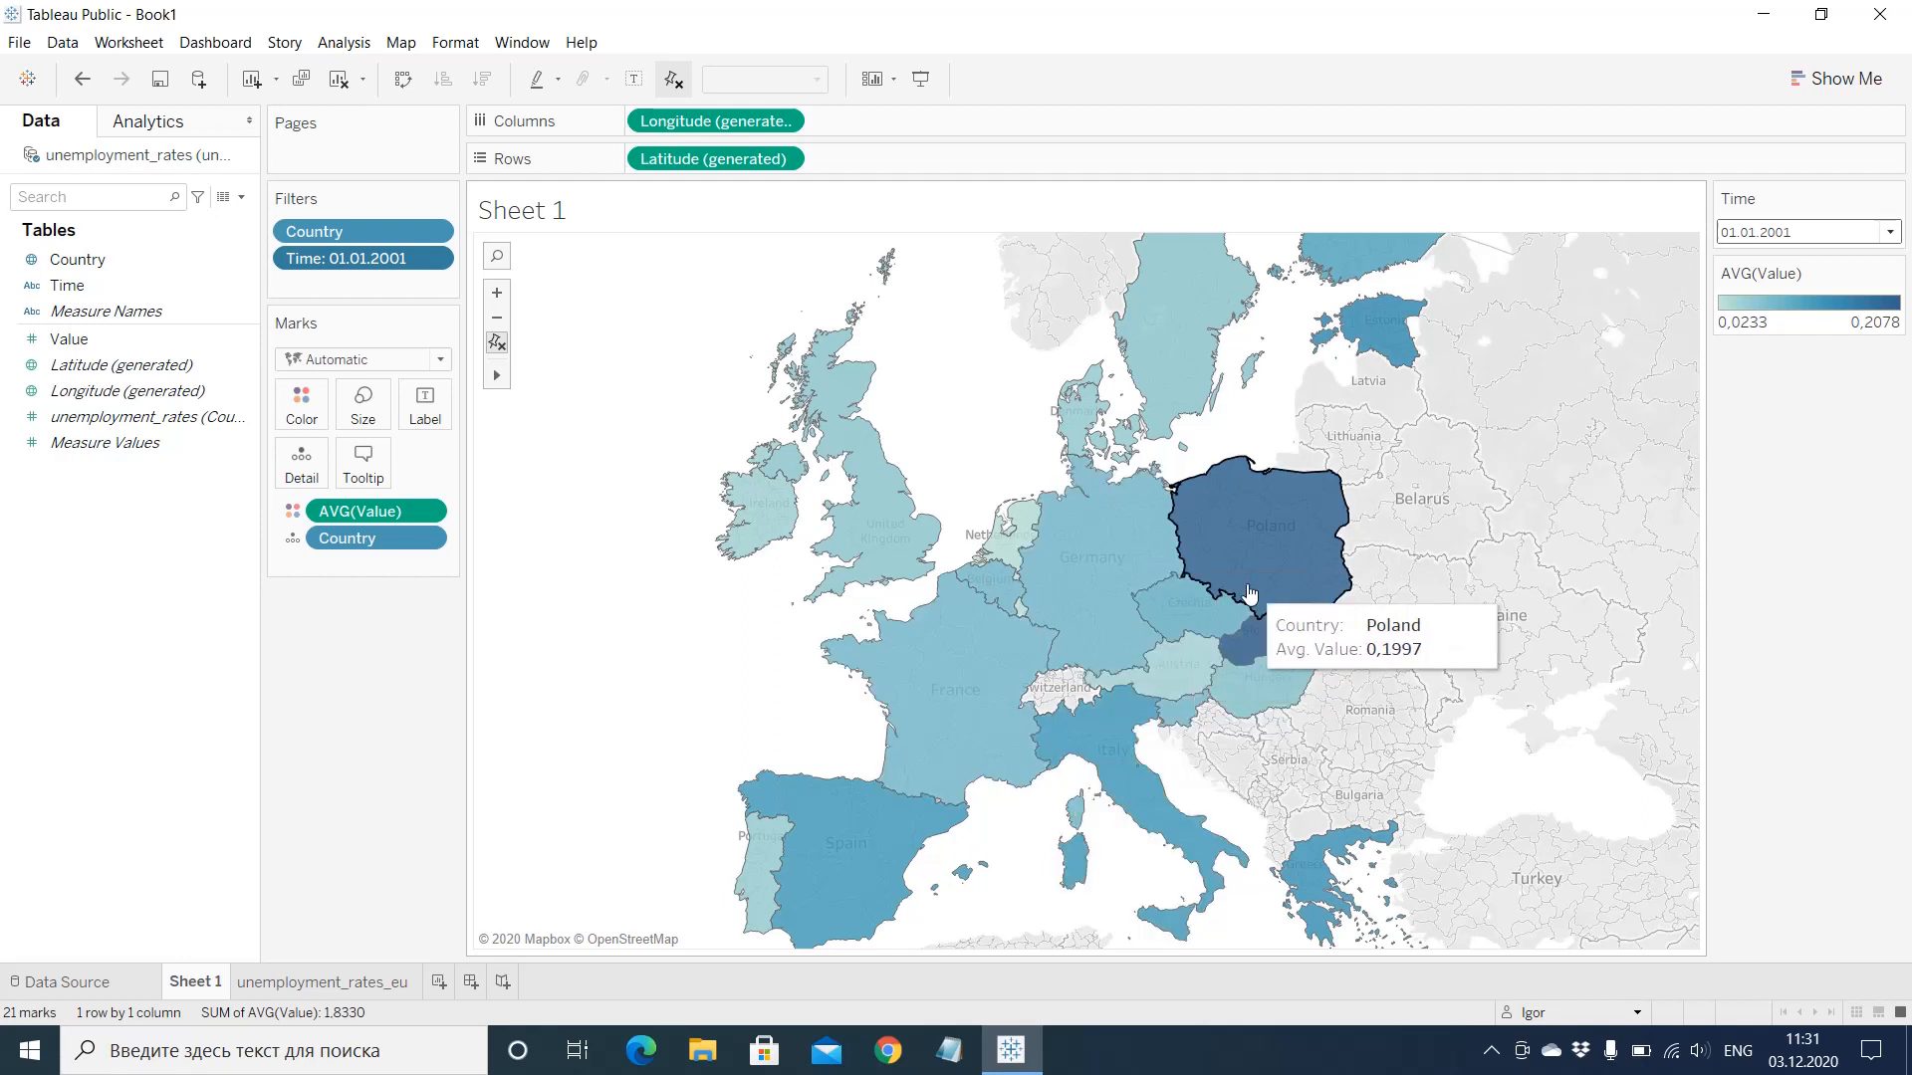
mouse_move(1263, 646)
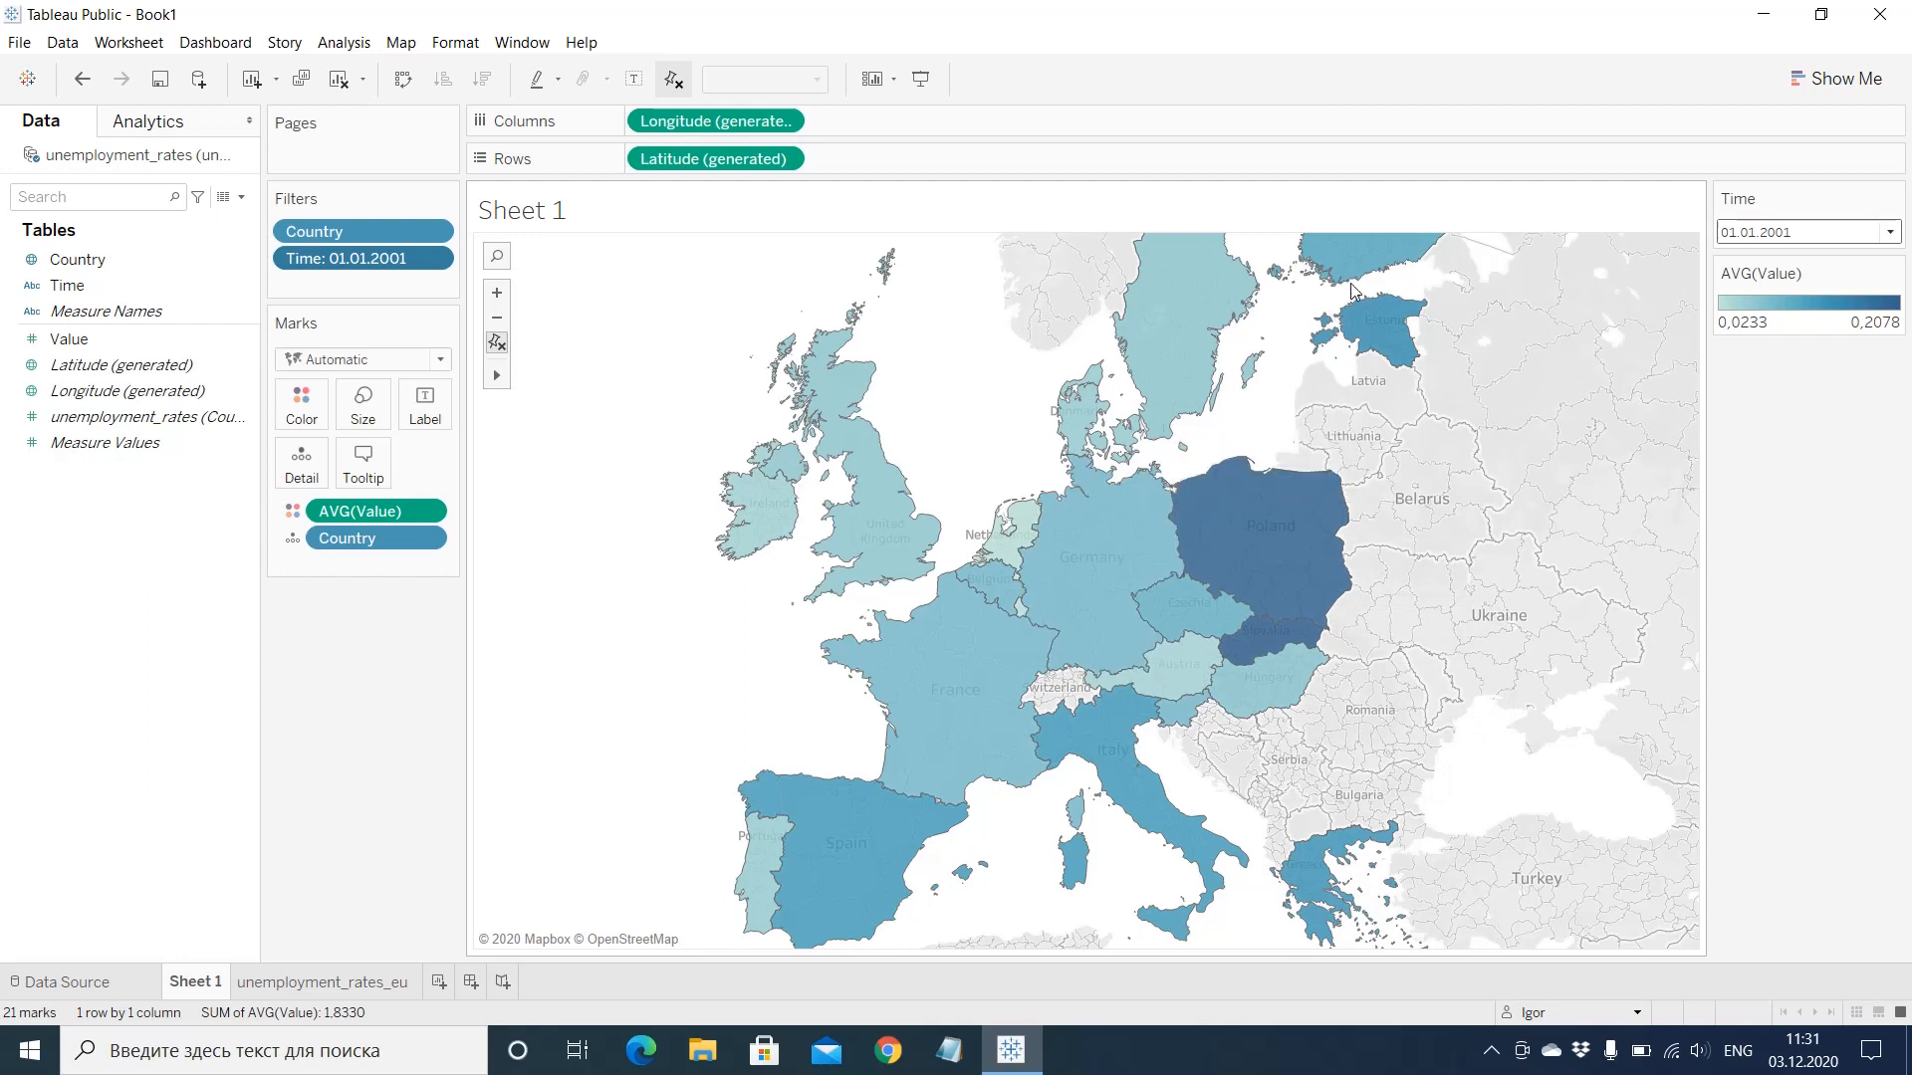
mouse_move(1376, 329)
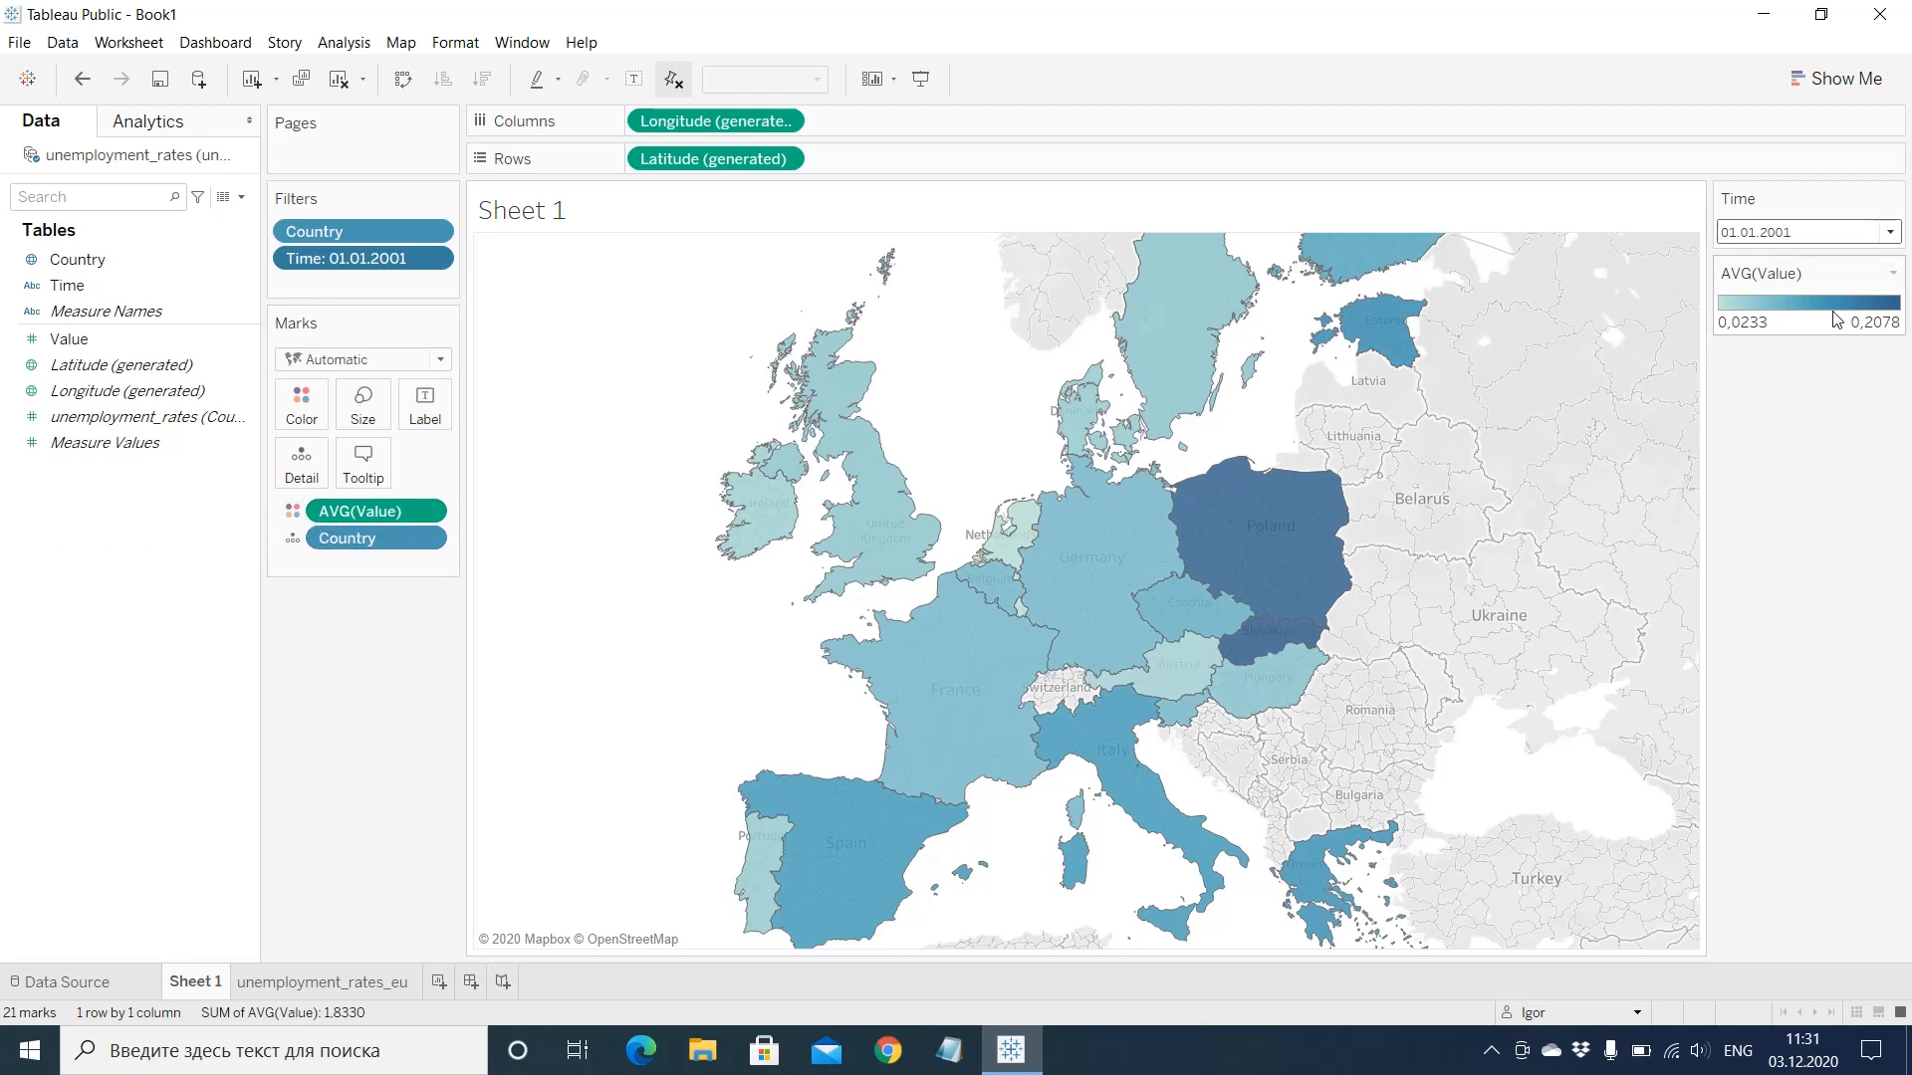
Step: Set the map's AVG(Value) colors to the Red-Blue Diverging palette, reversed and stepped into 5 colors
click(1892, 273)
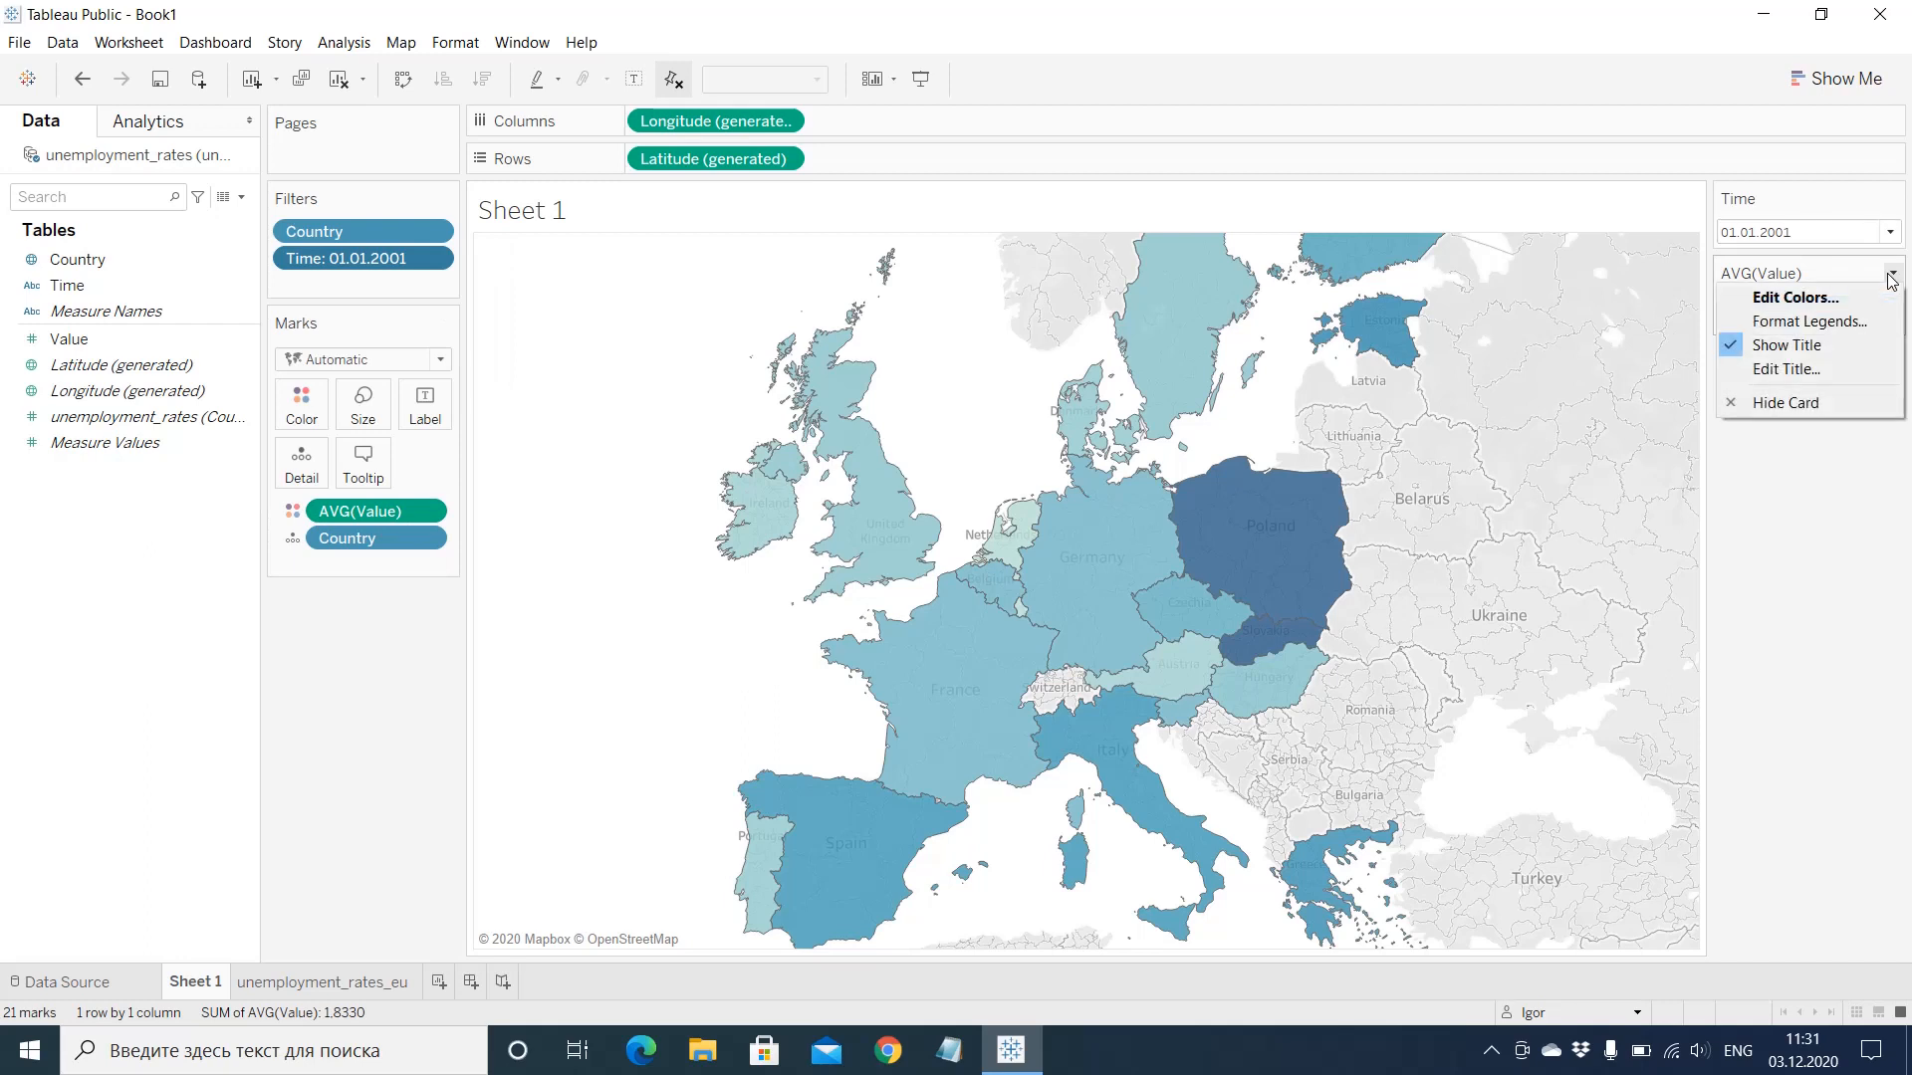
click(1843, 298)
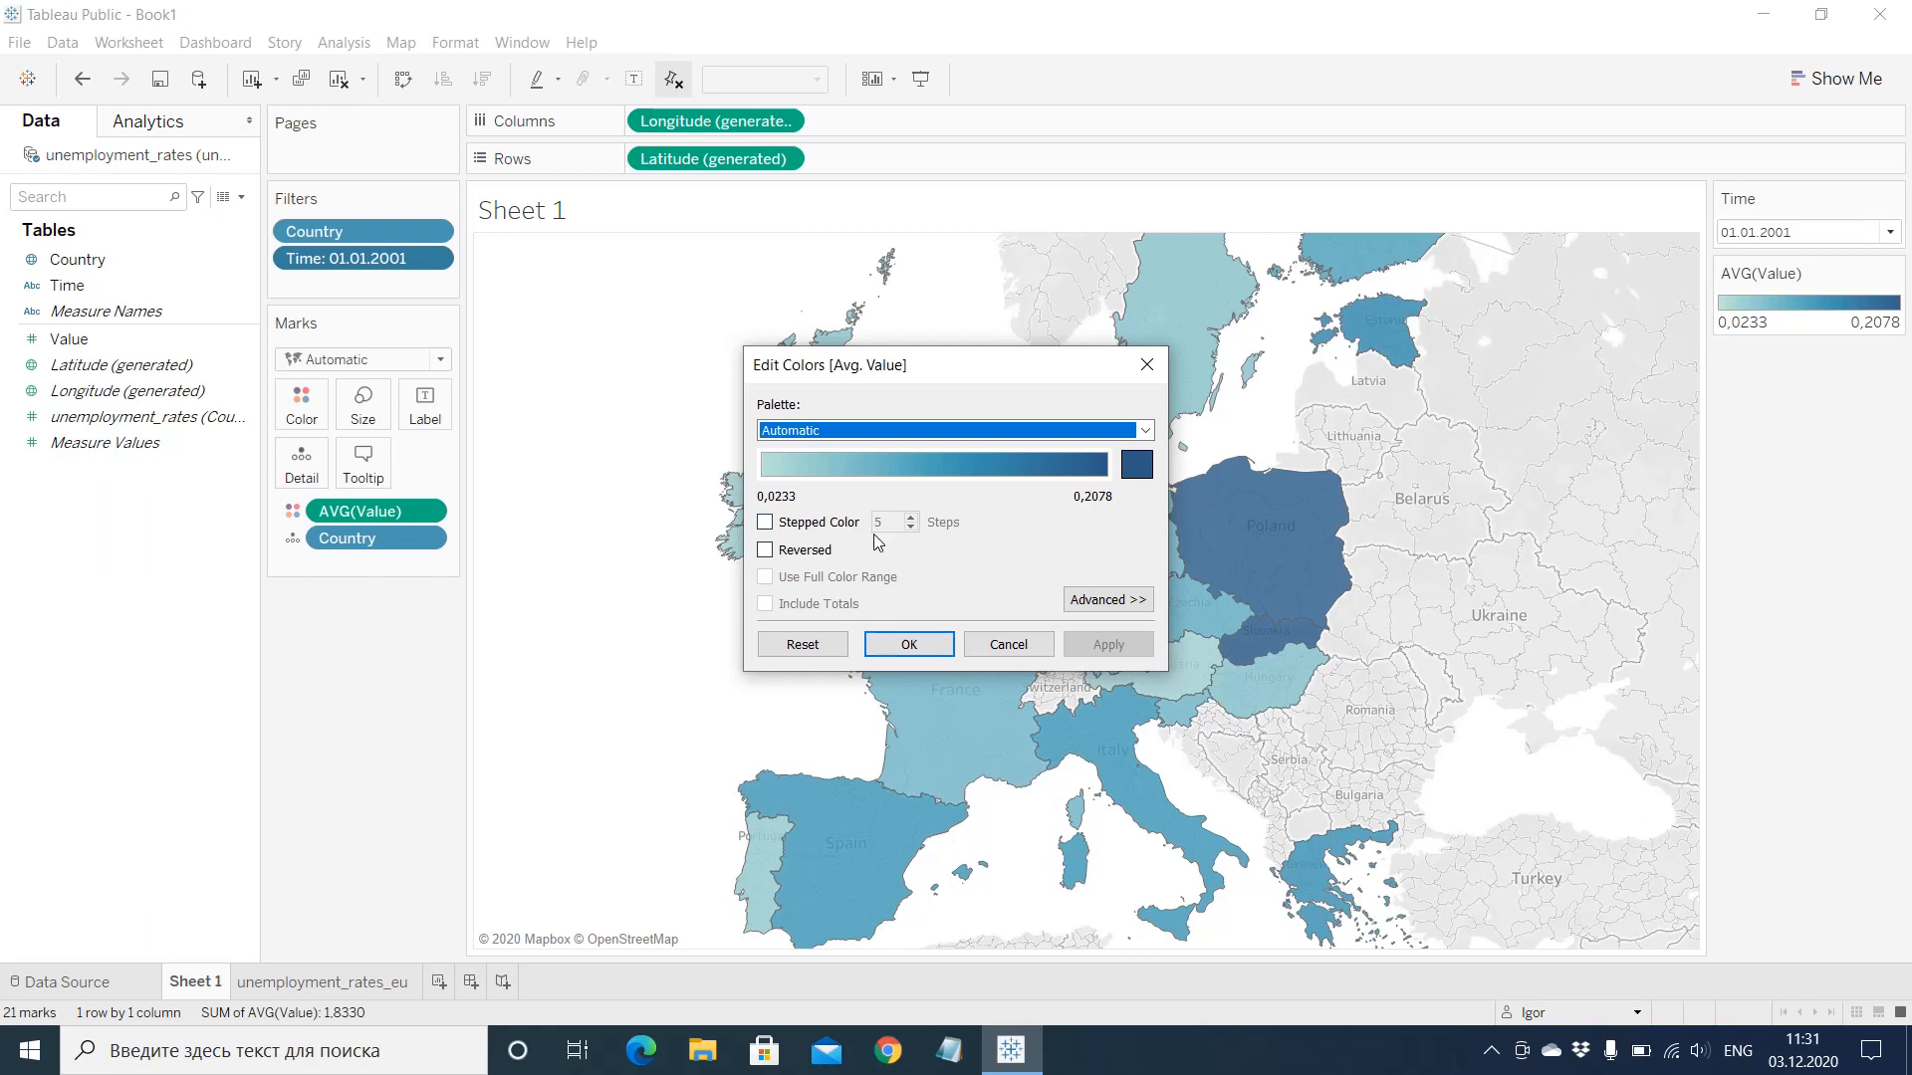
click(942, 432)
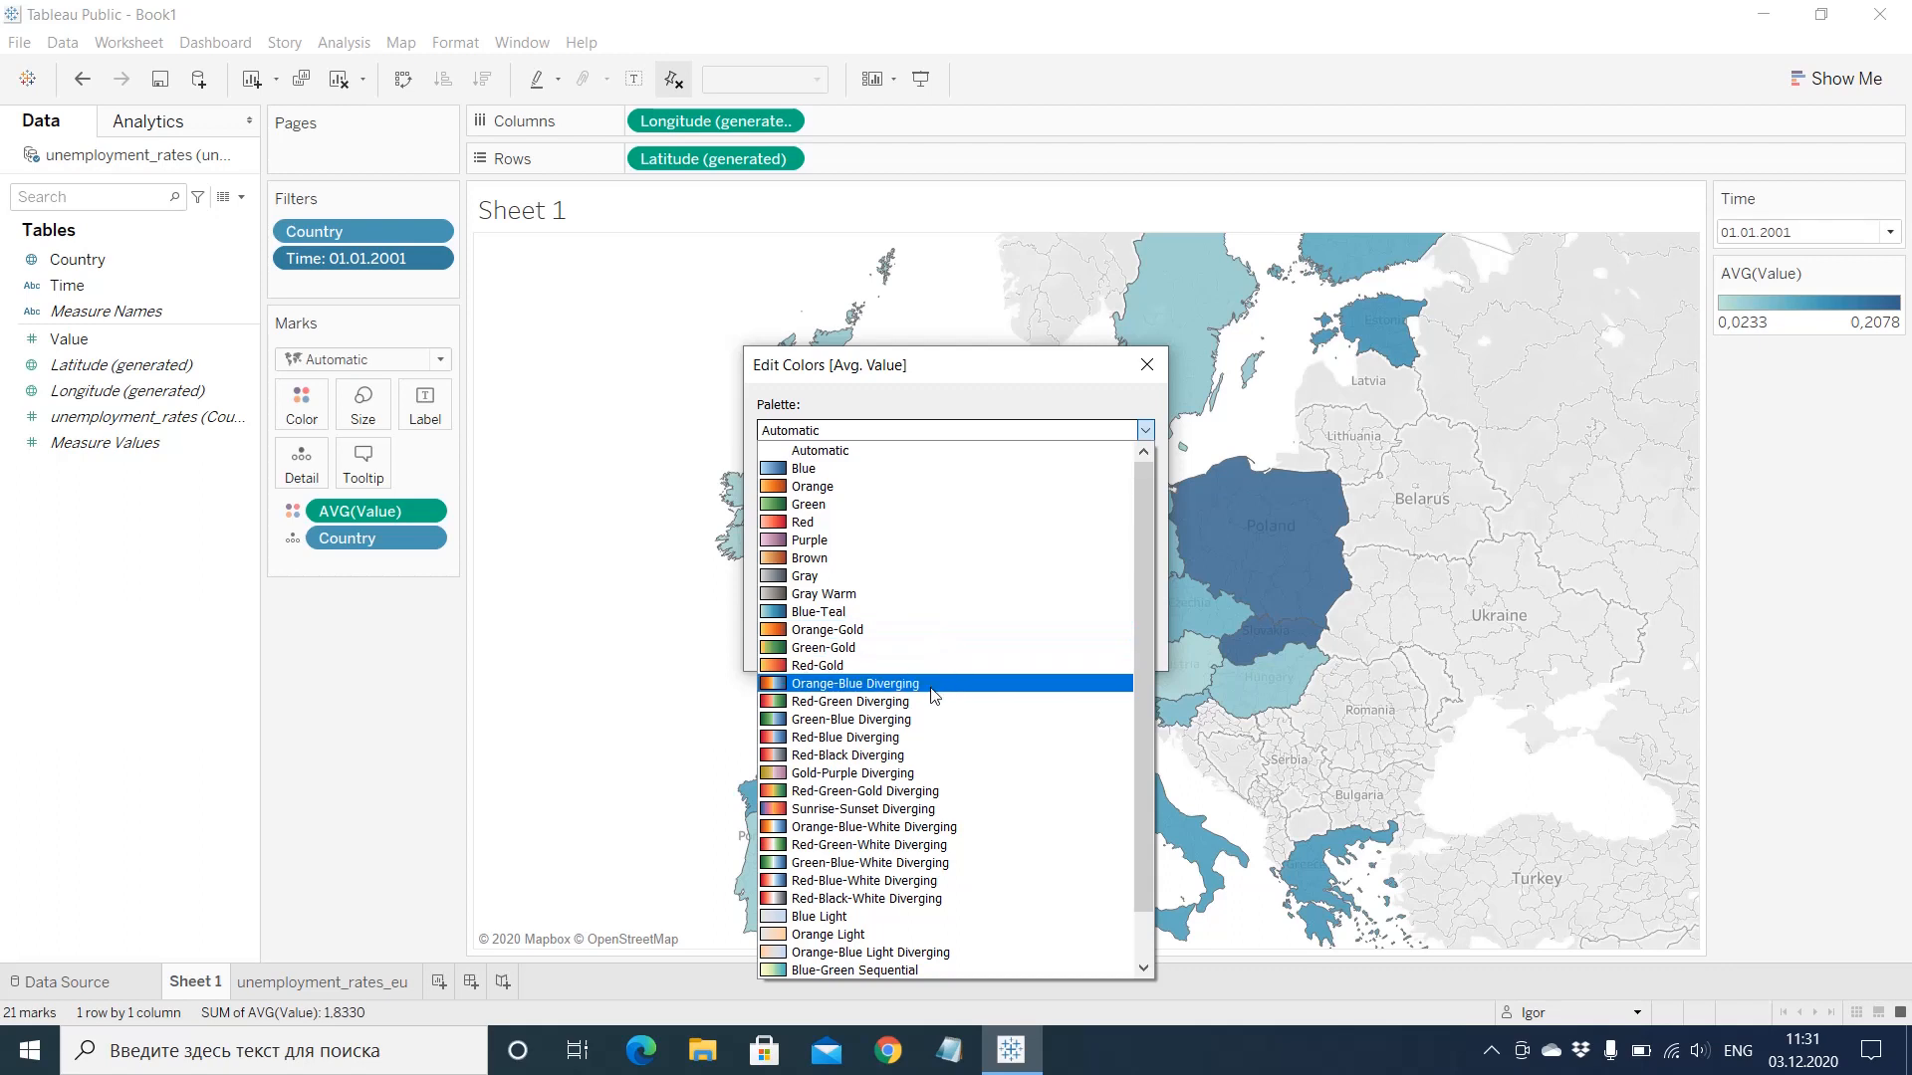
click(917, 737)
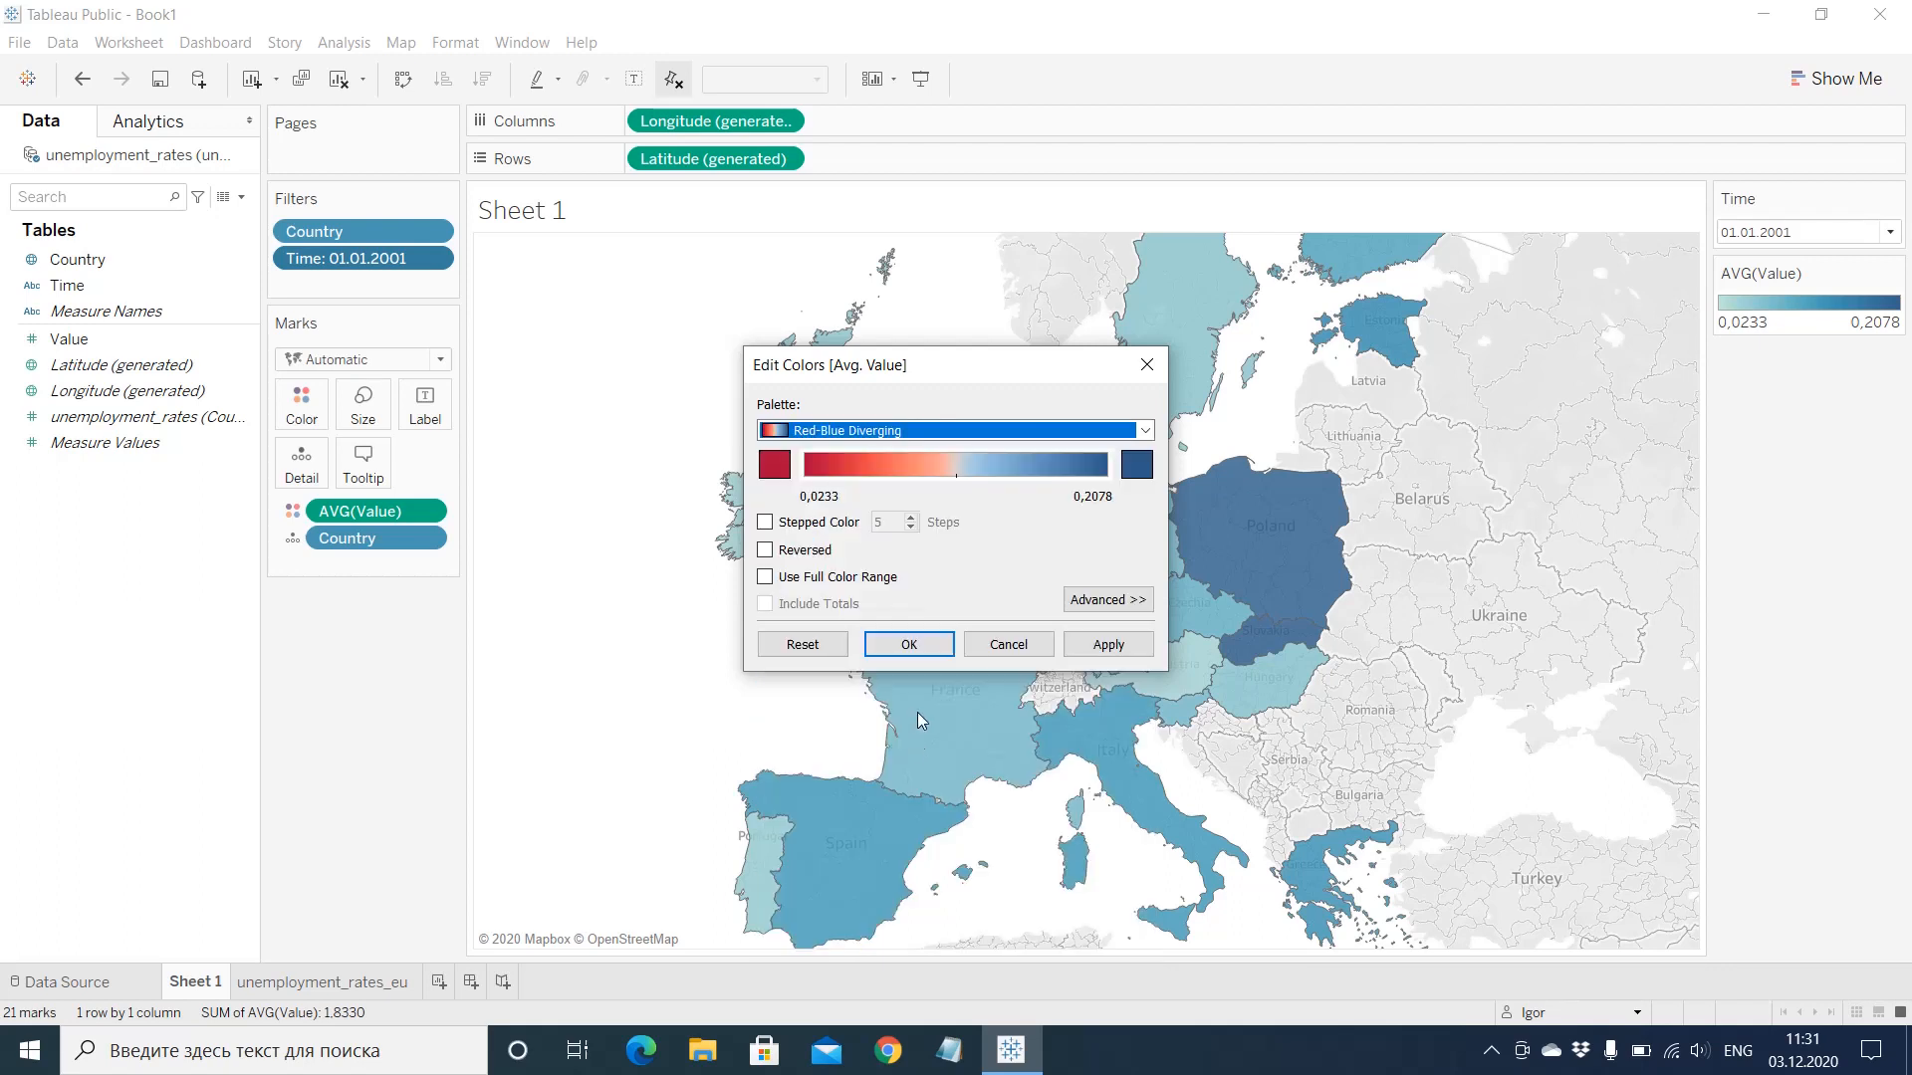
click(765, 522)
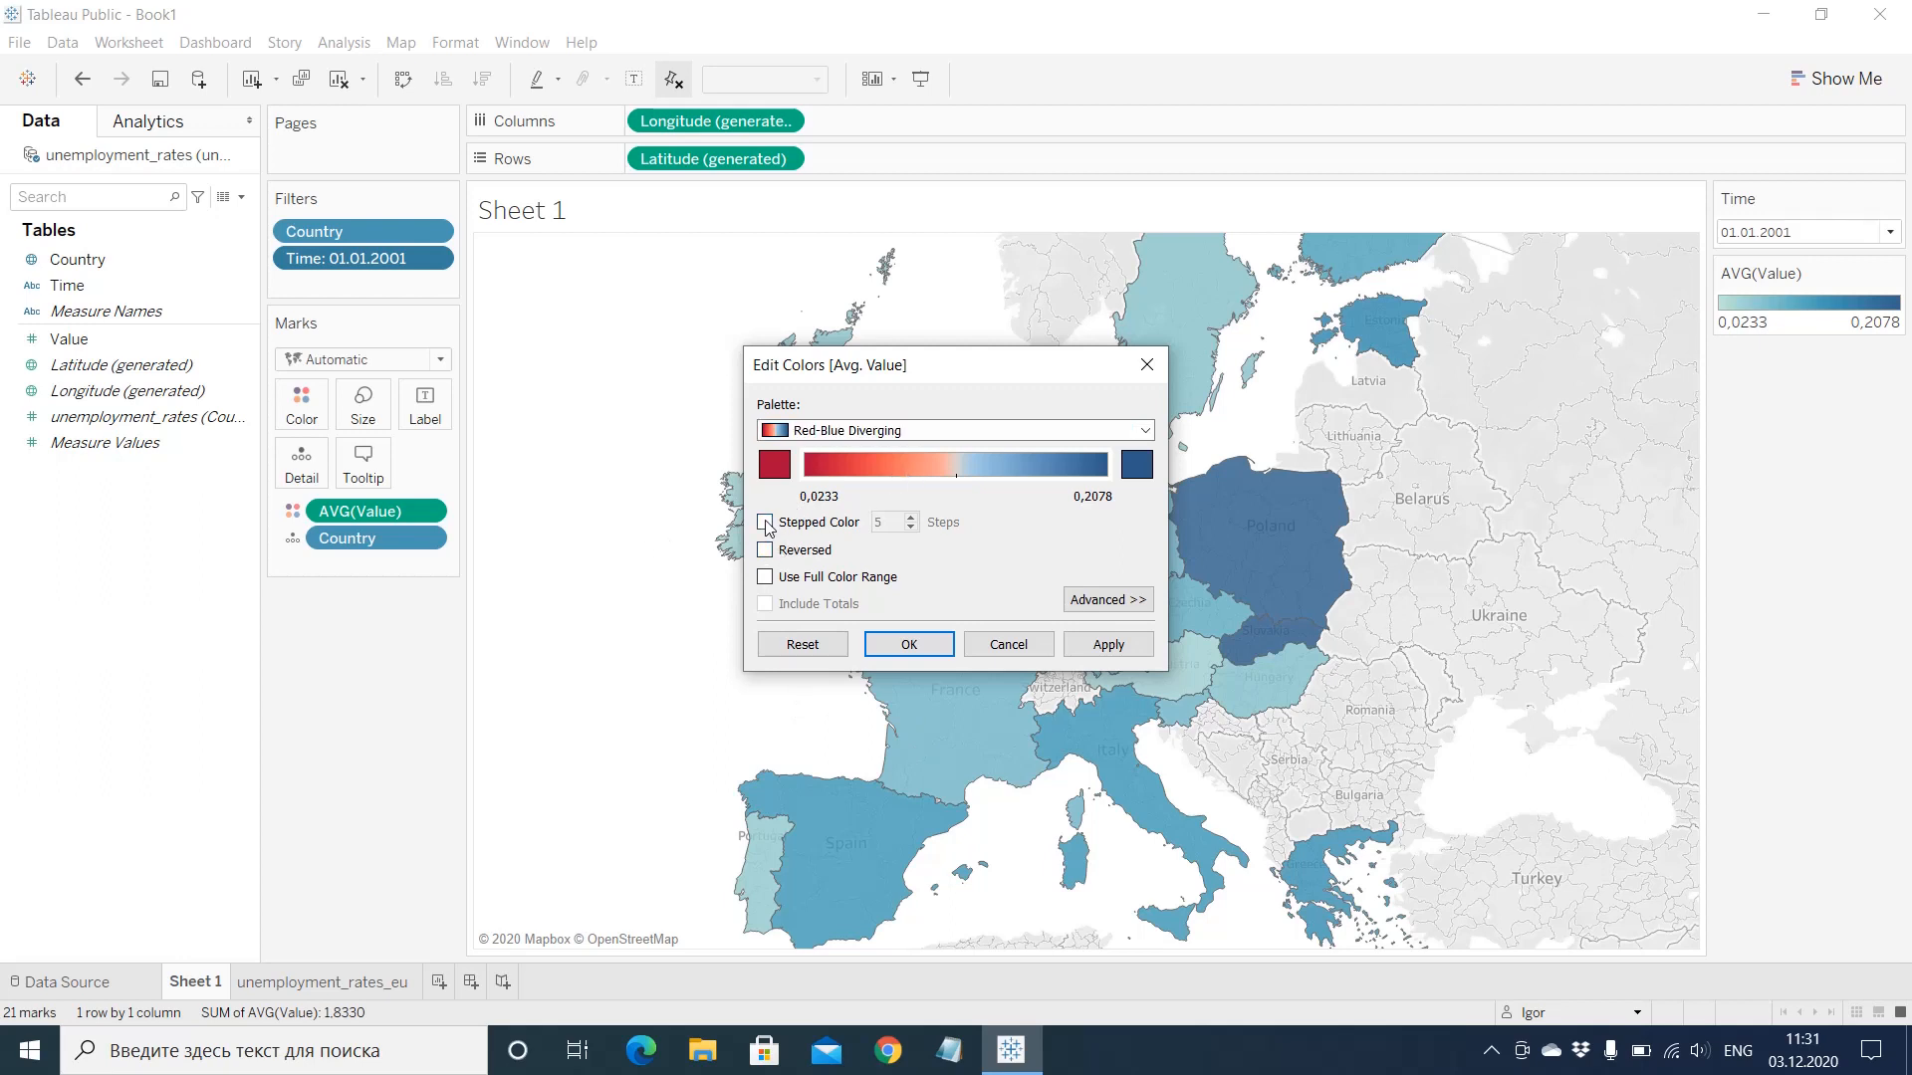
click(765, 550)
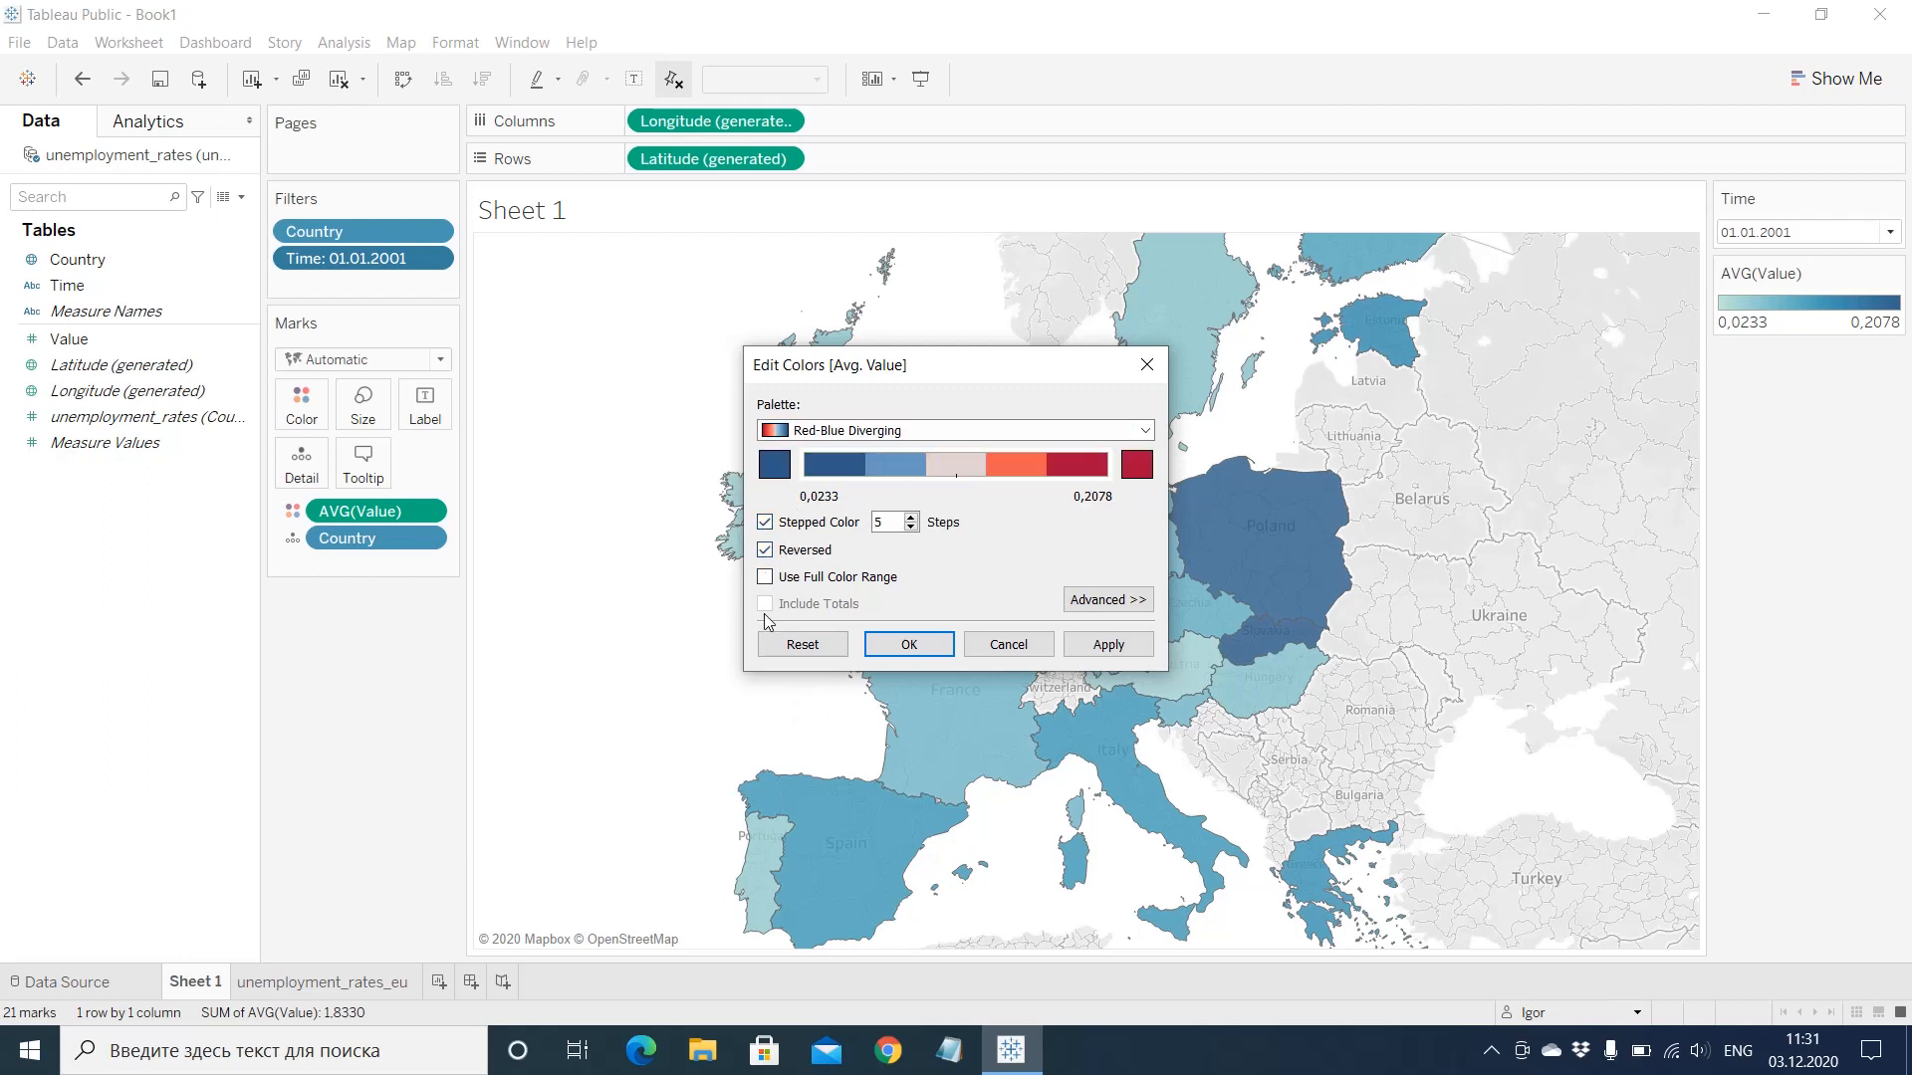
Step: Center the map's color scale at 0,10 in the advanced color options and apply the new colors
click(1137, 601)
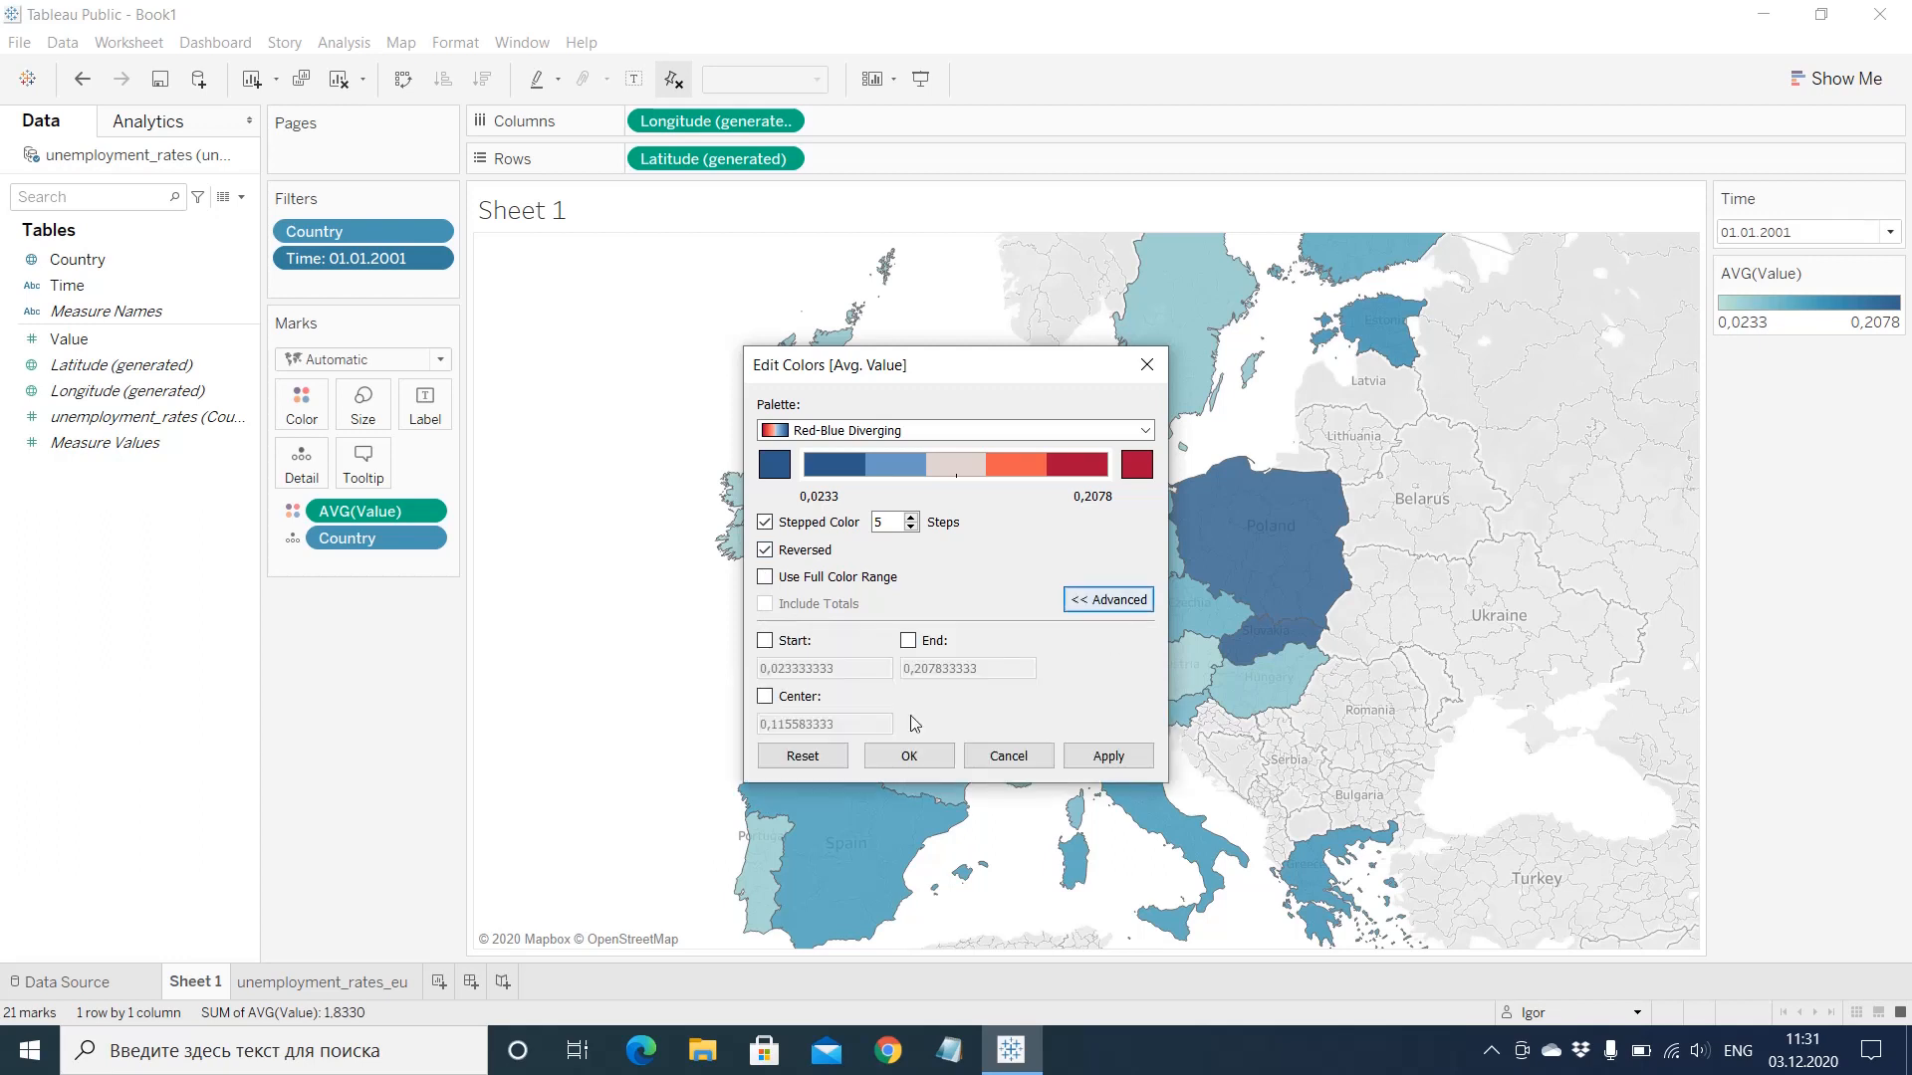
click(765, 696)
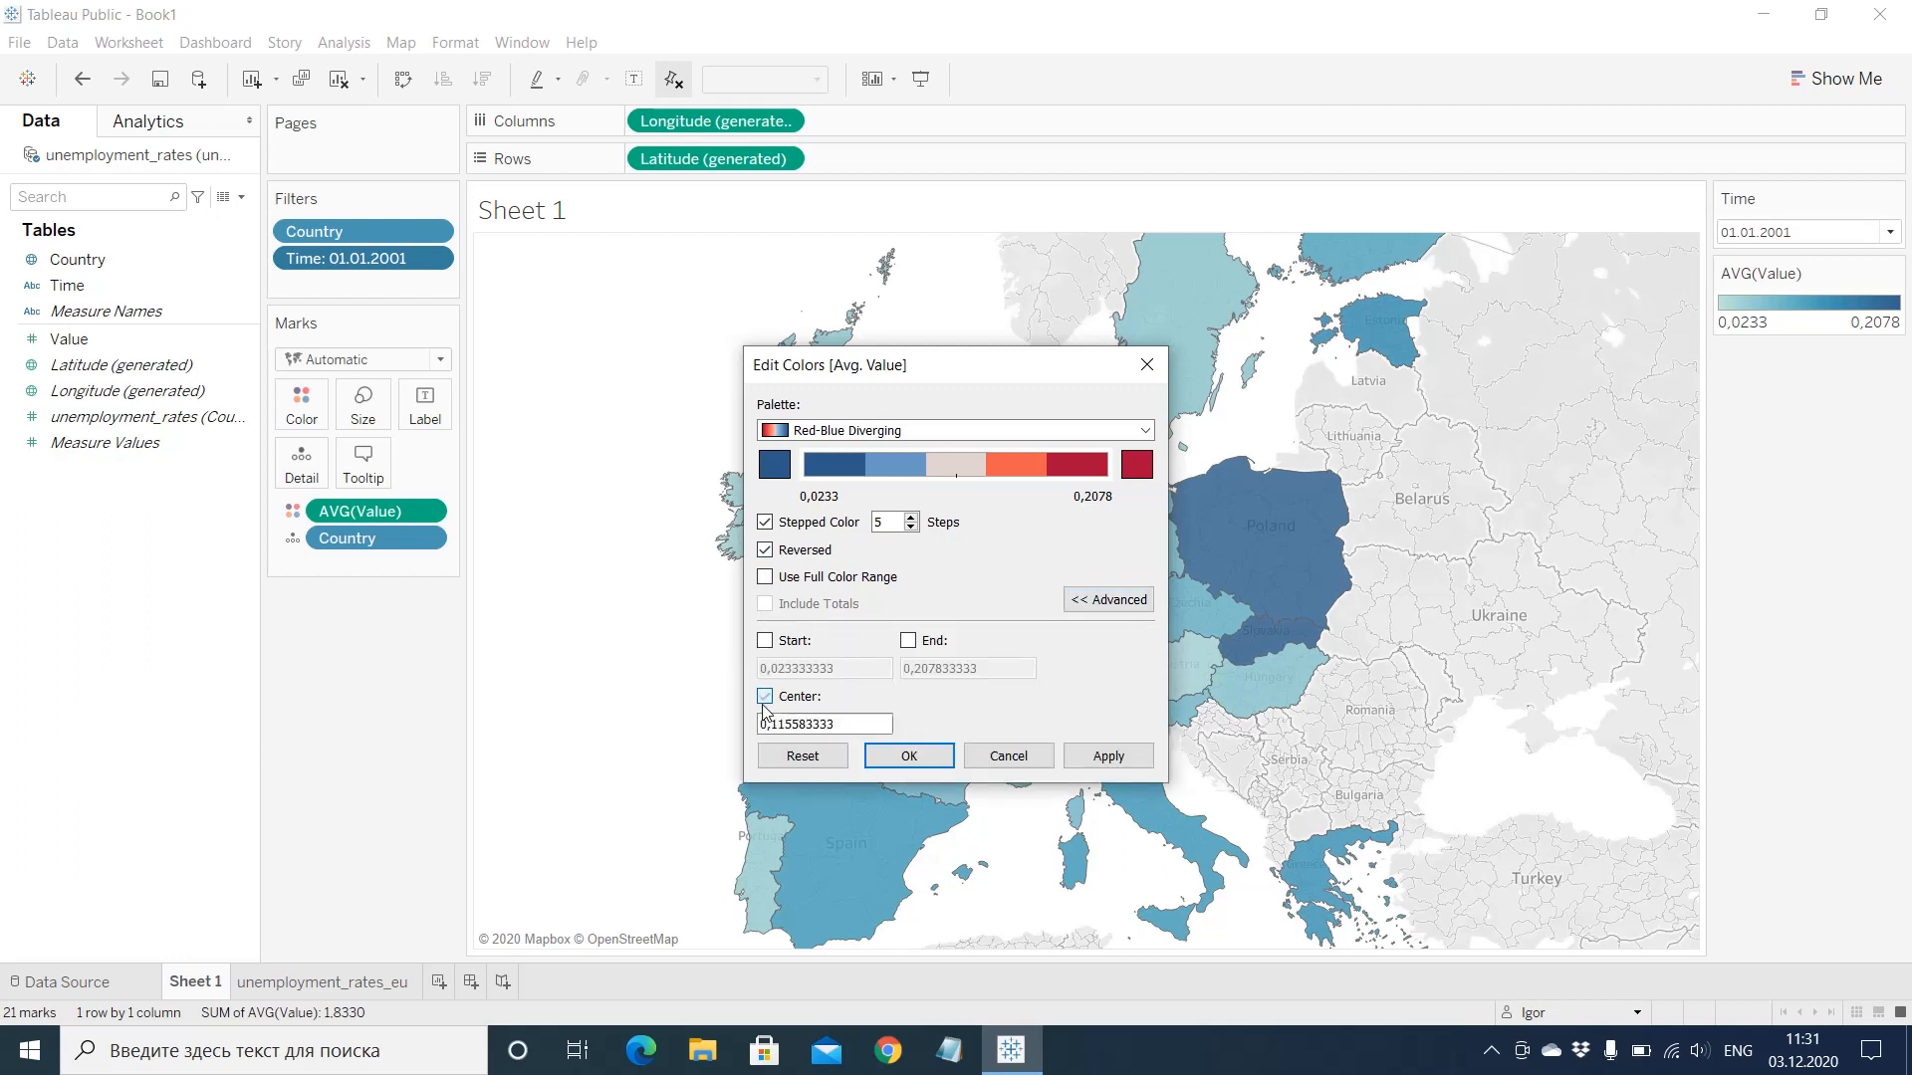
drag(783, 724, 885, 722)
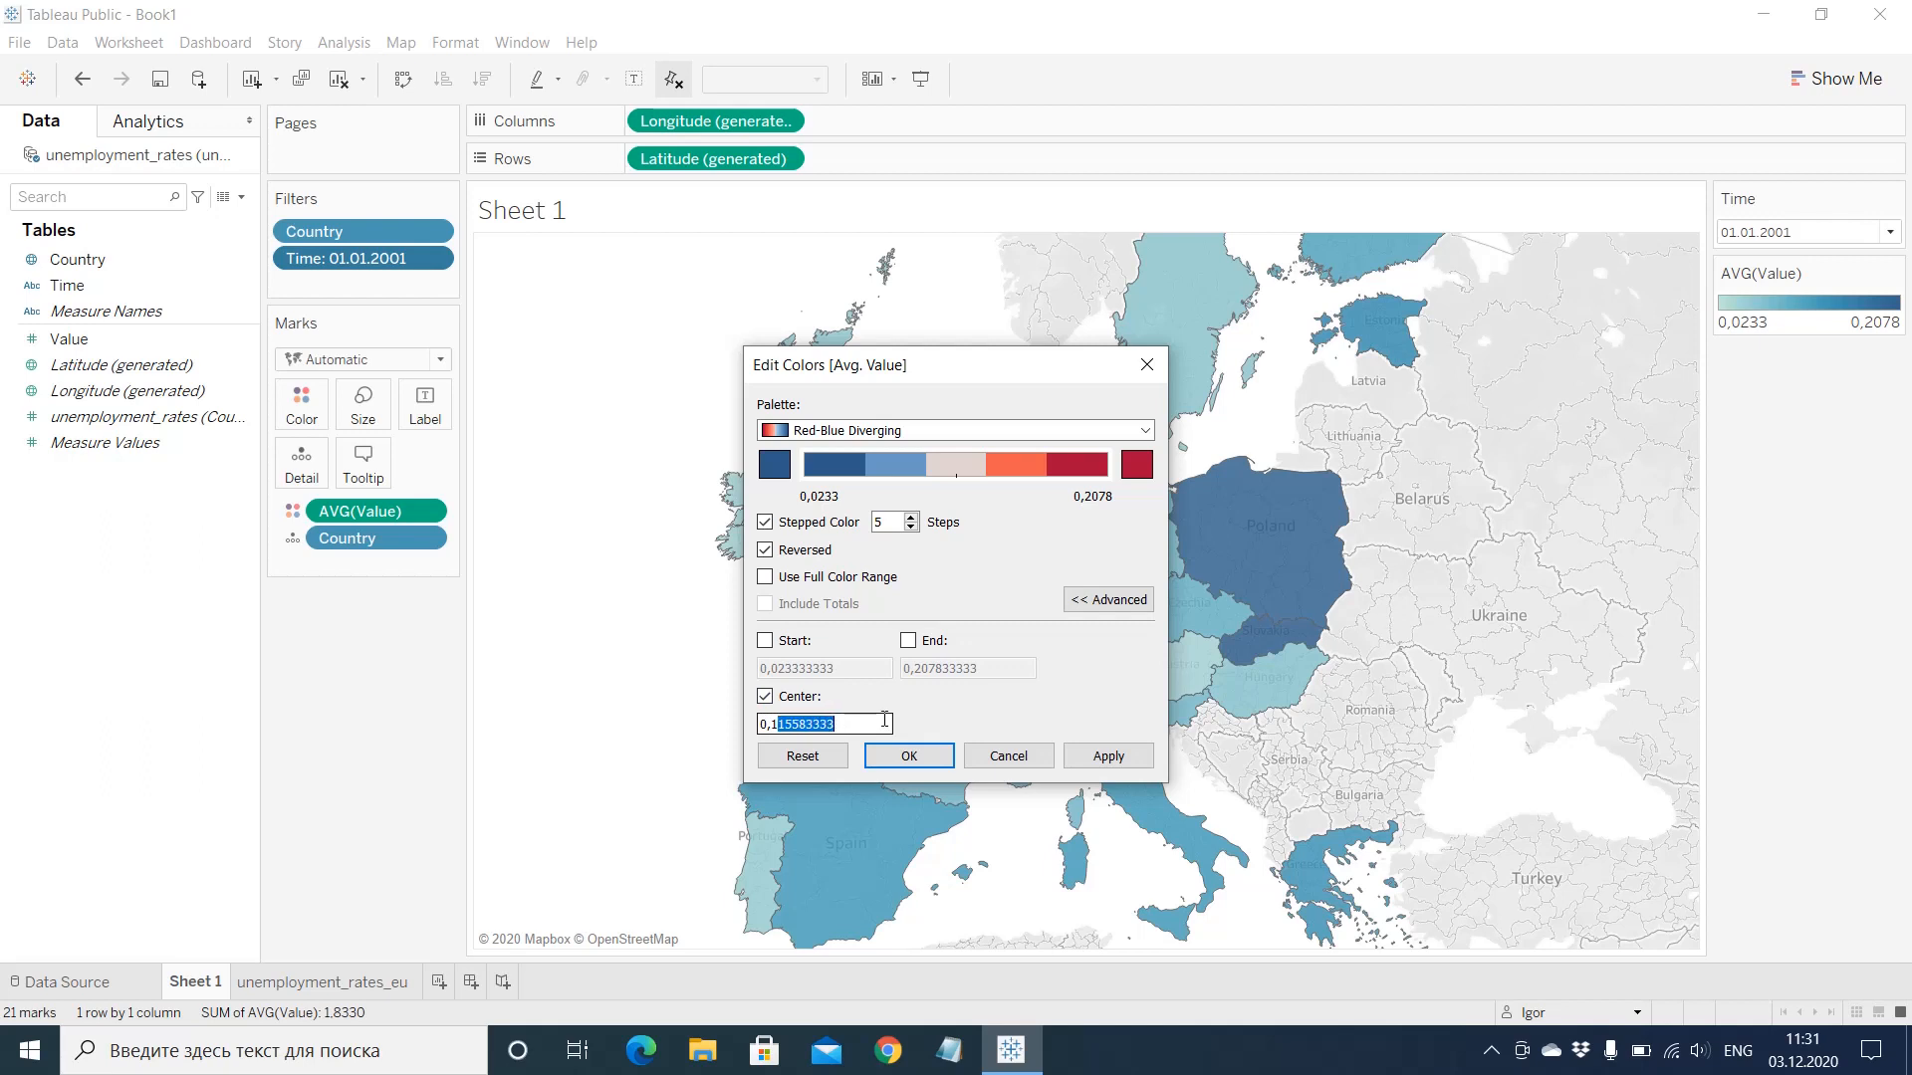
text(0,10)
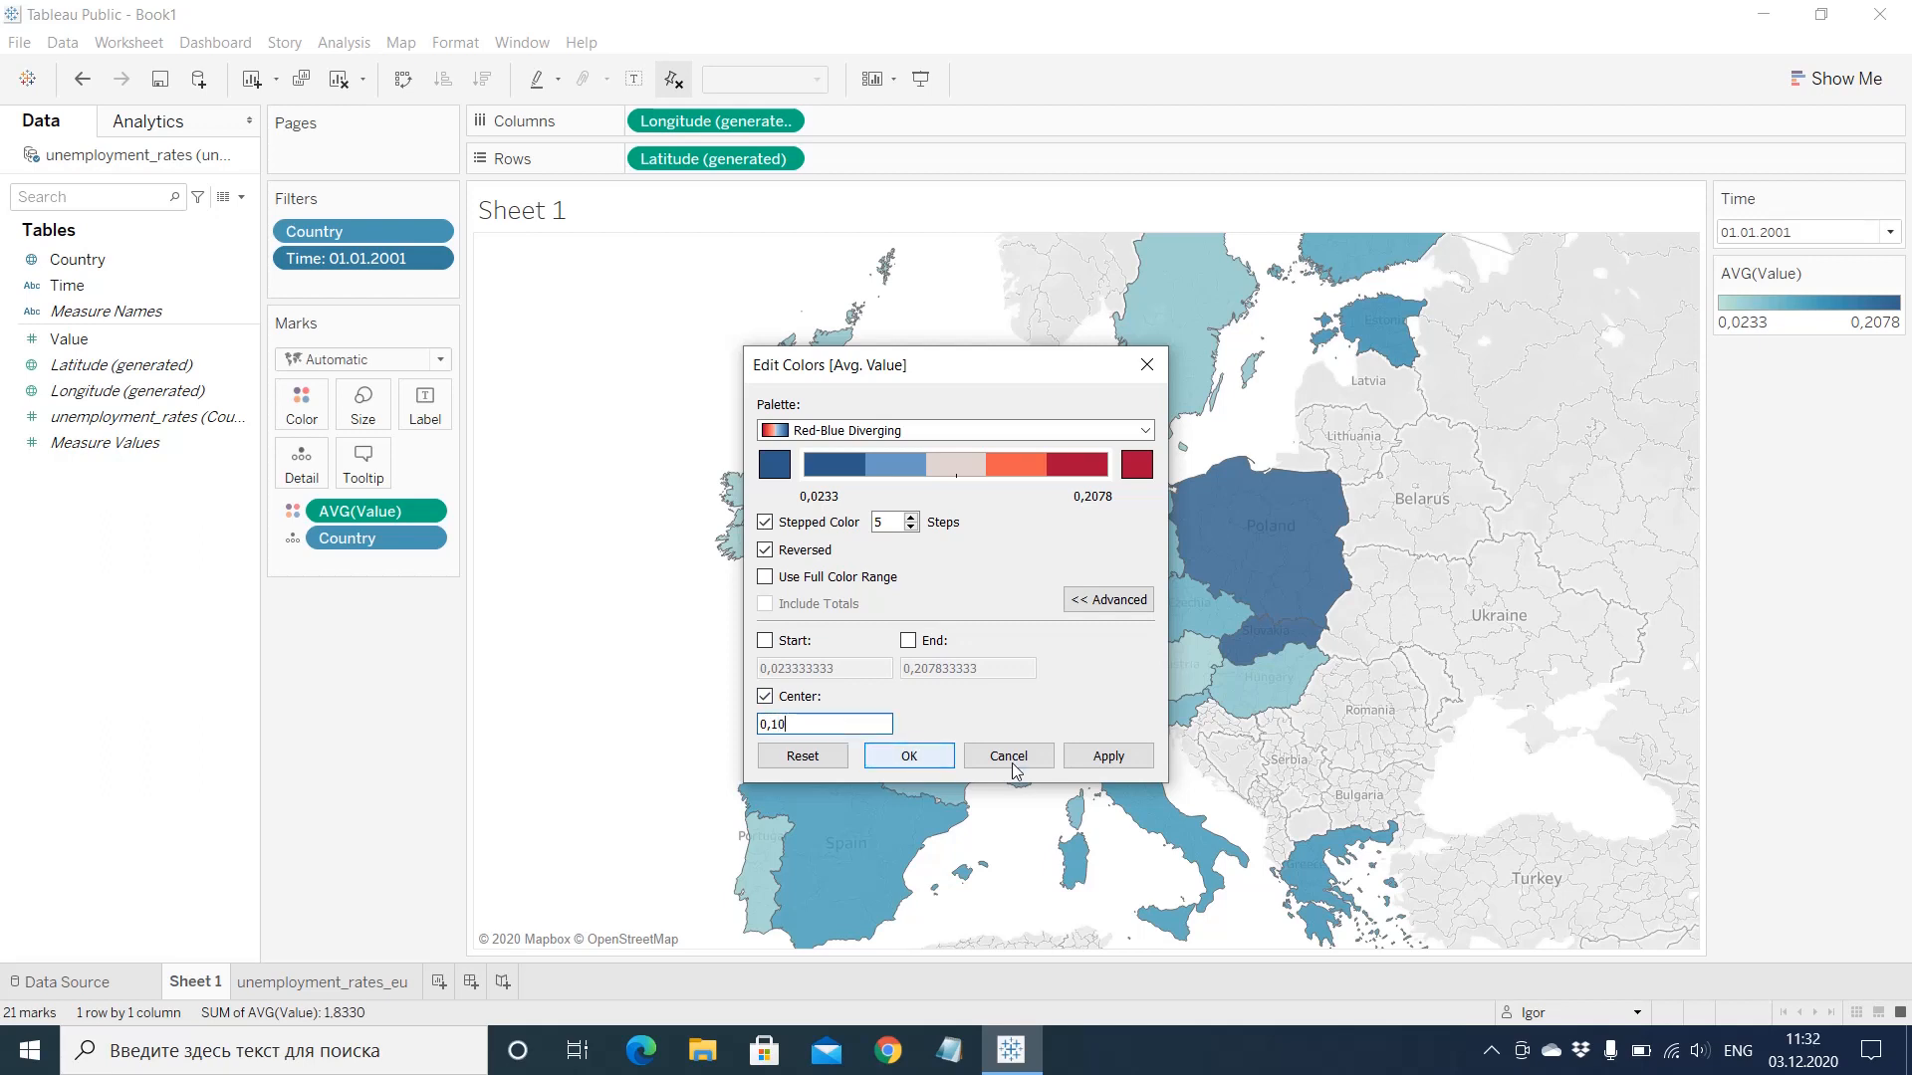
click(1095, 762)
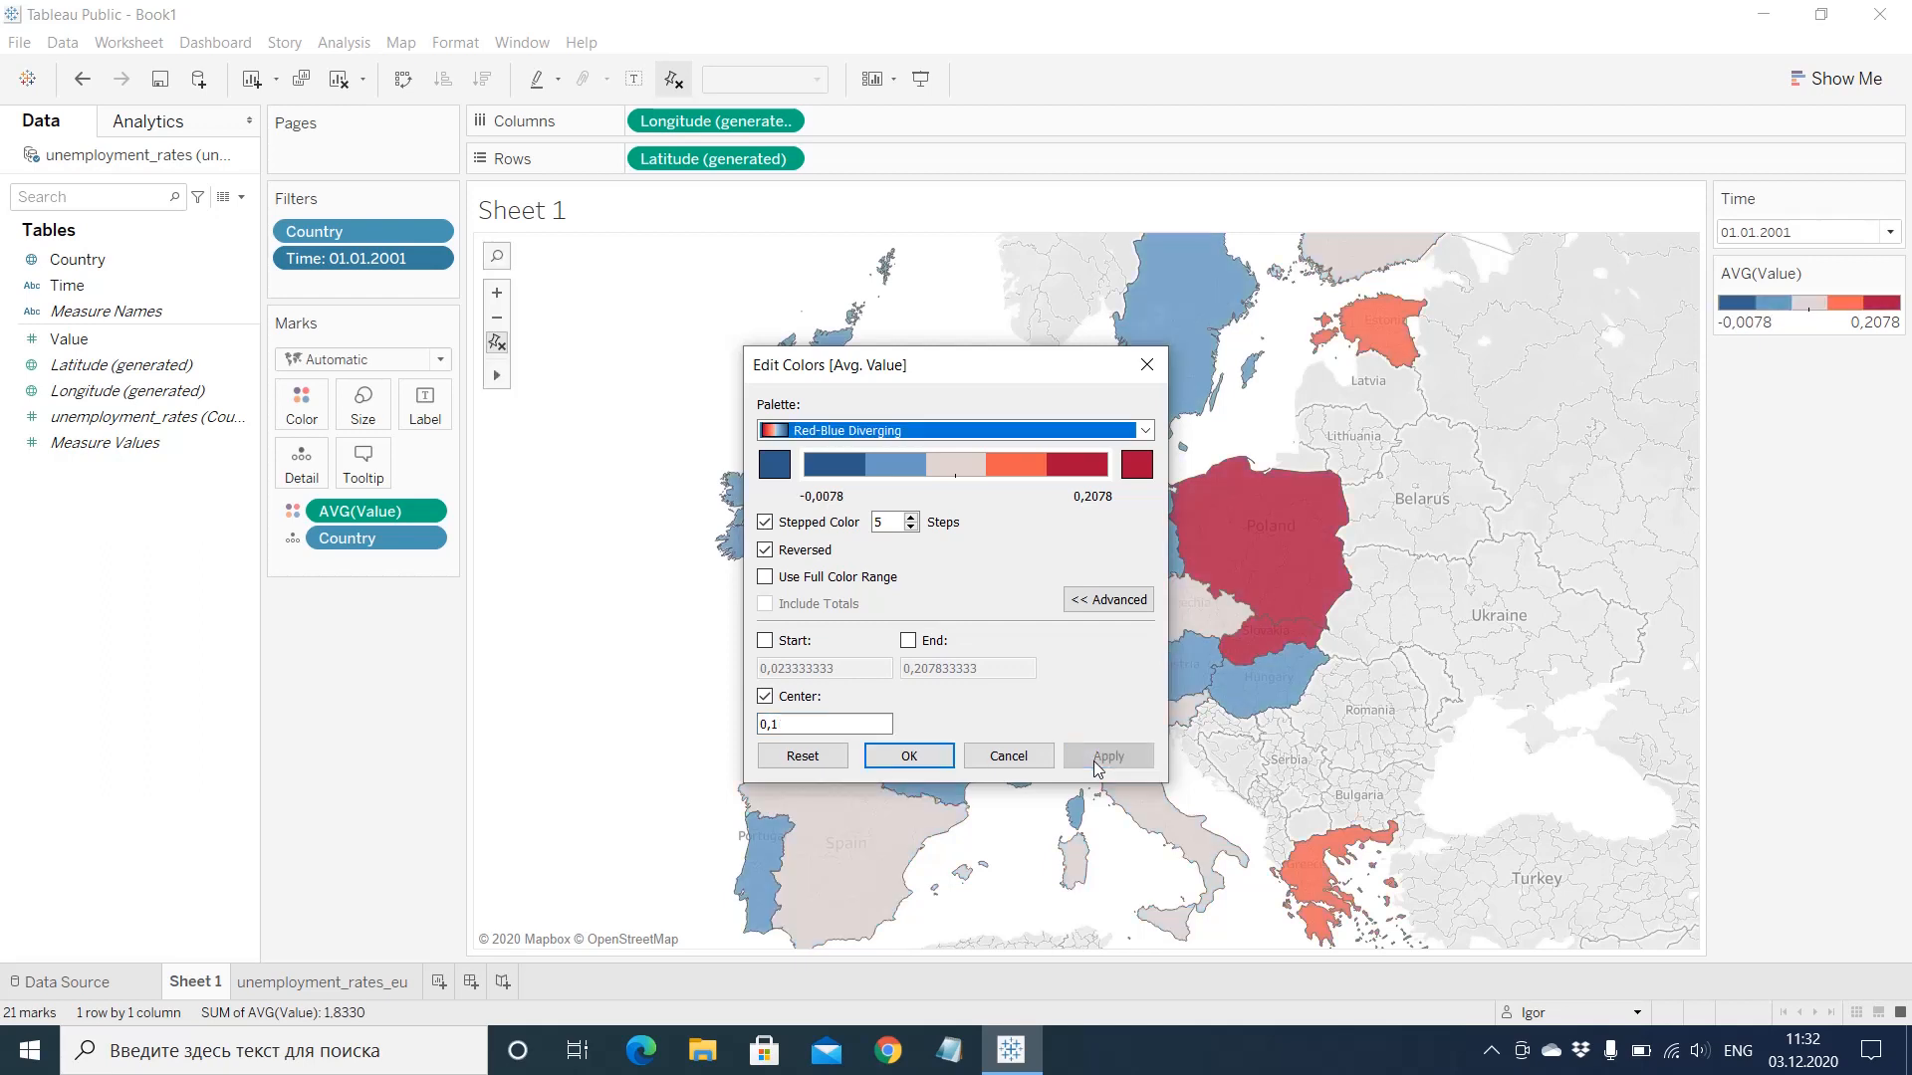
click(914, 757)
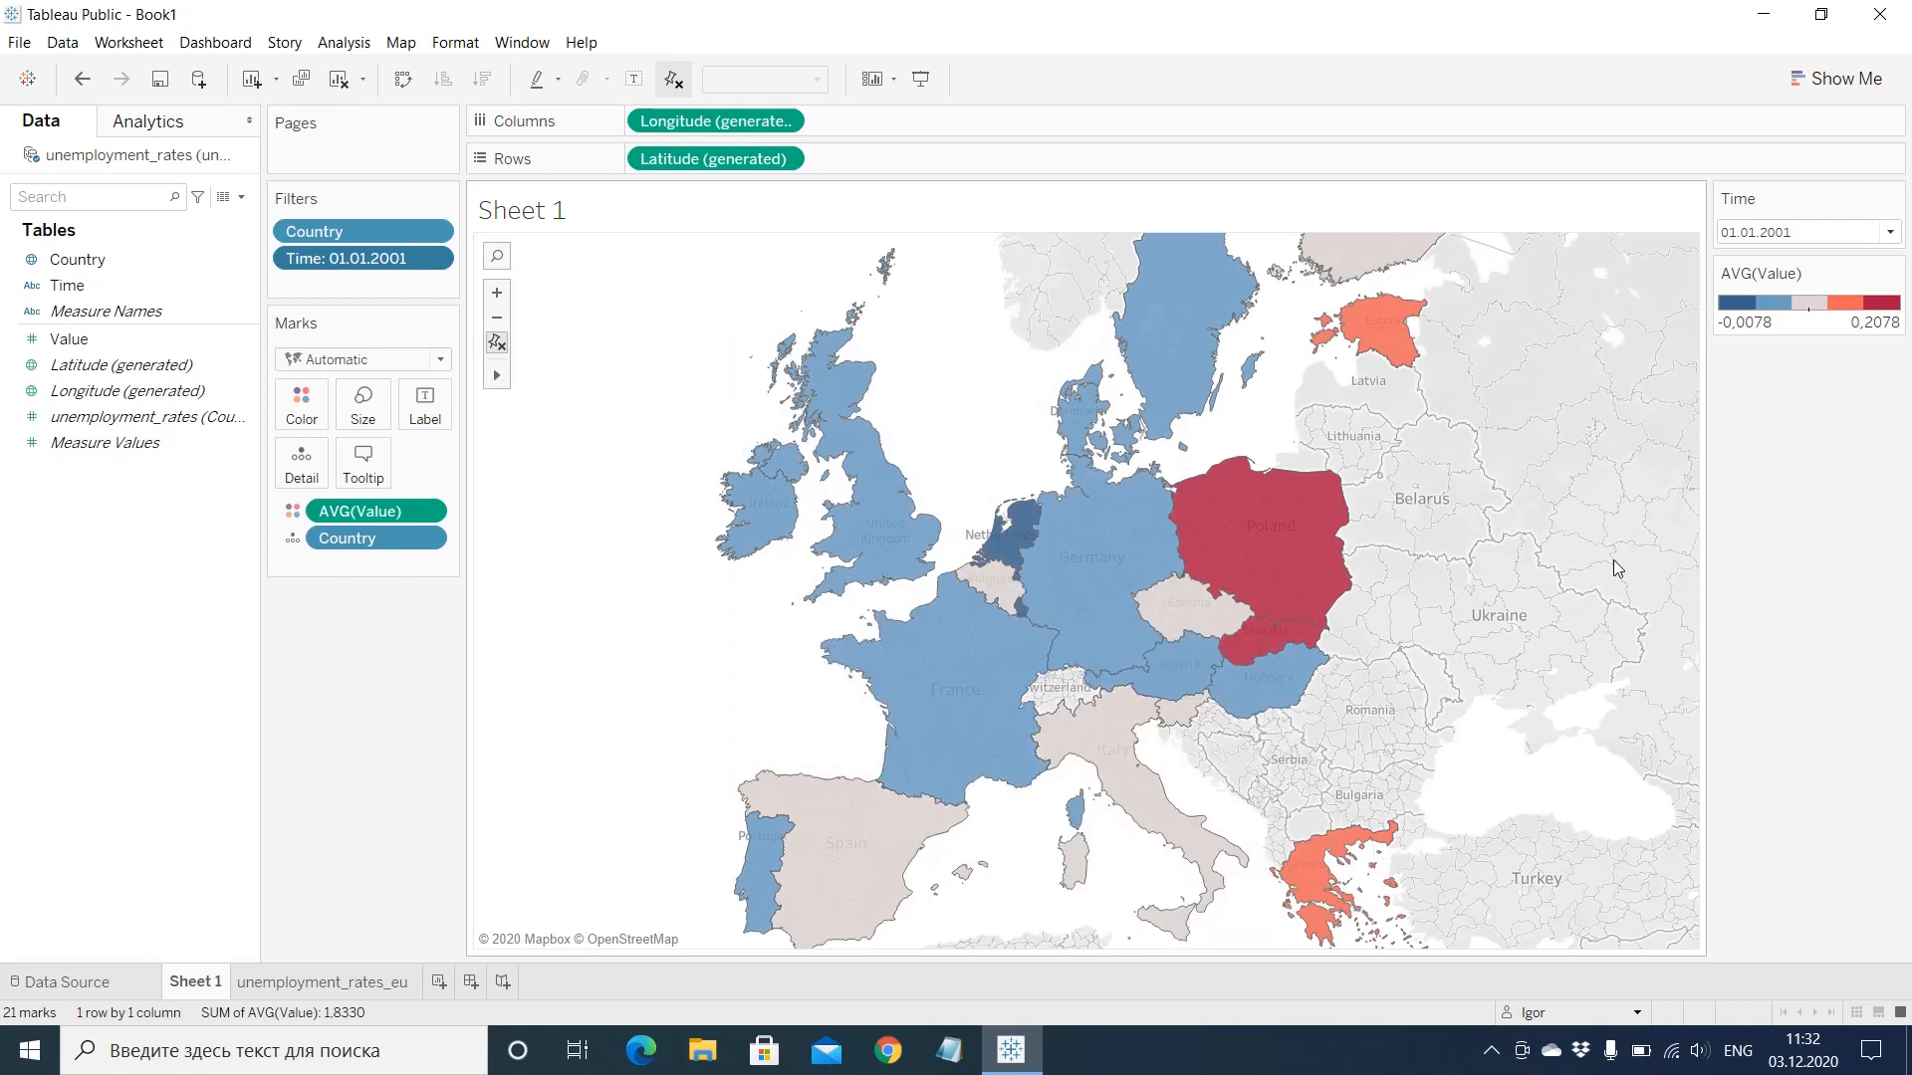
mouse_move(1294, 643)
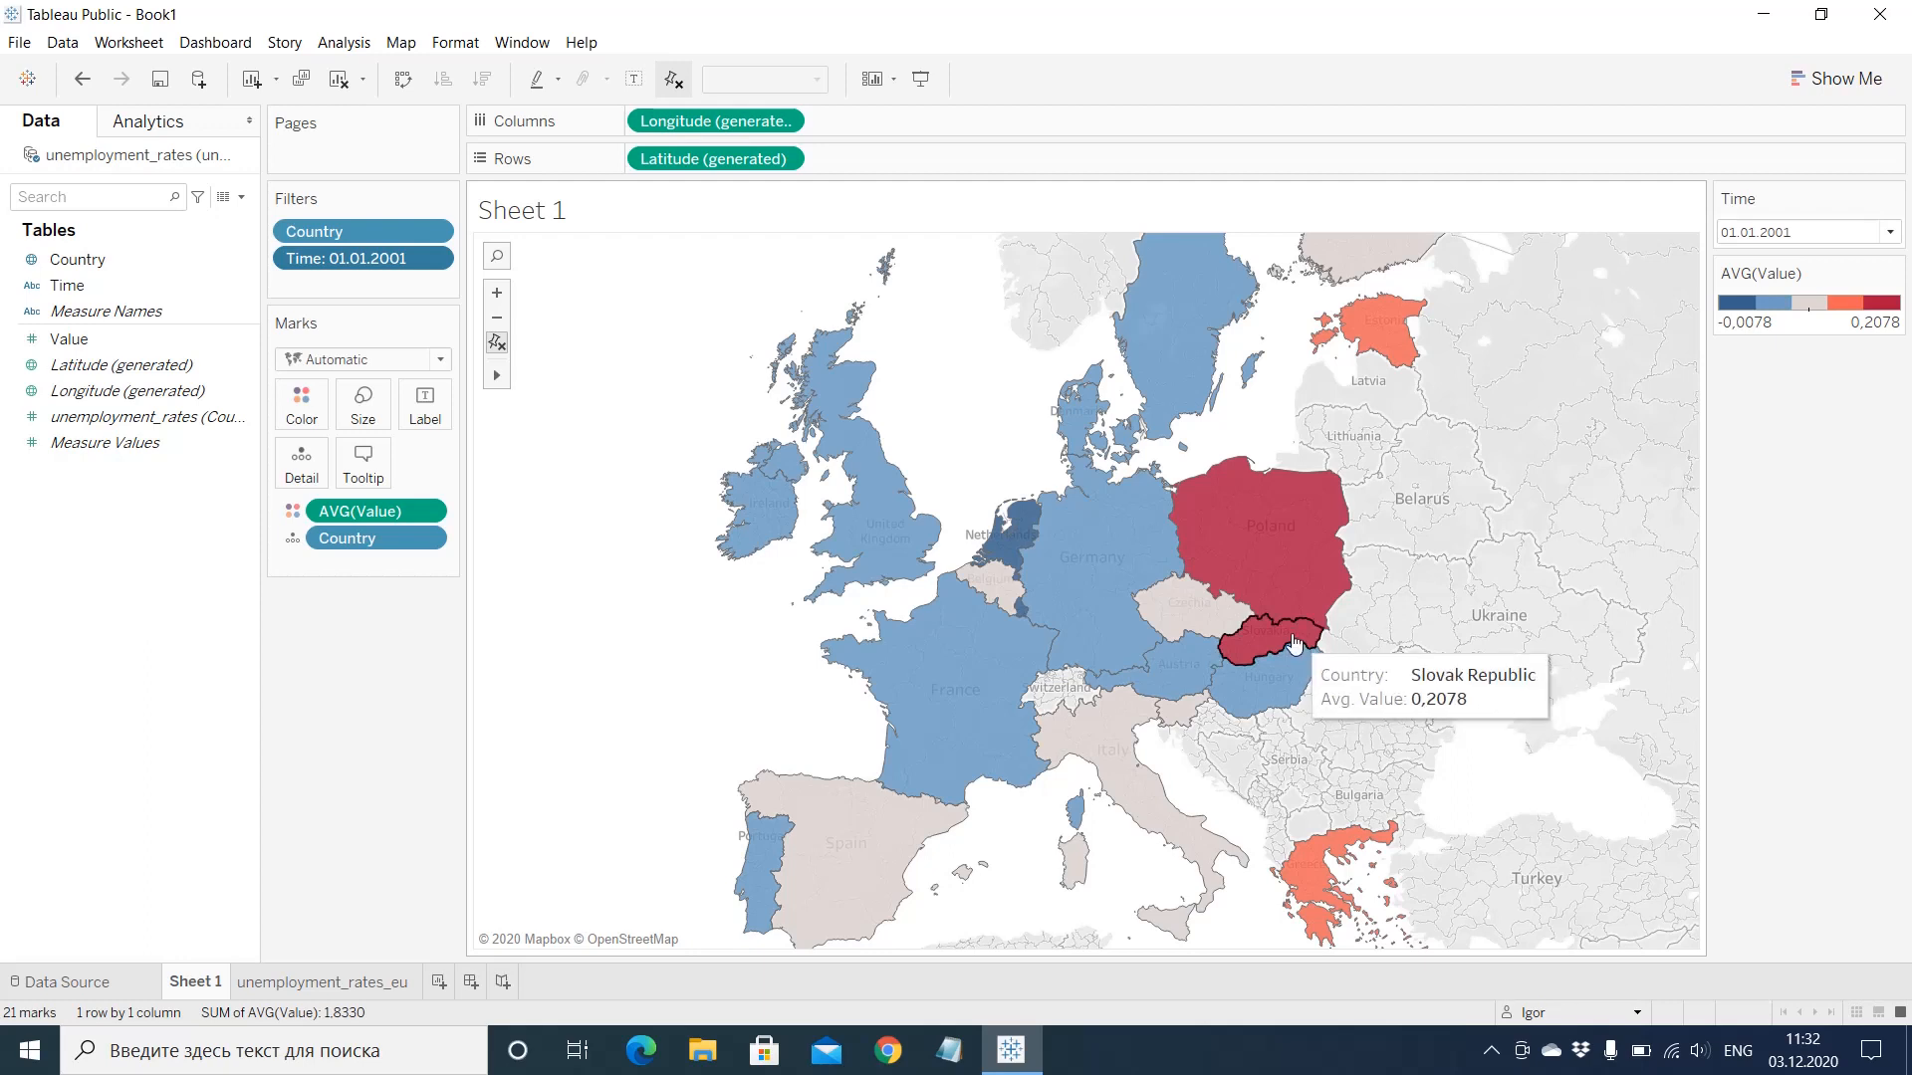
mouse_move(1290, 584)
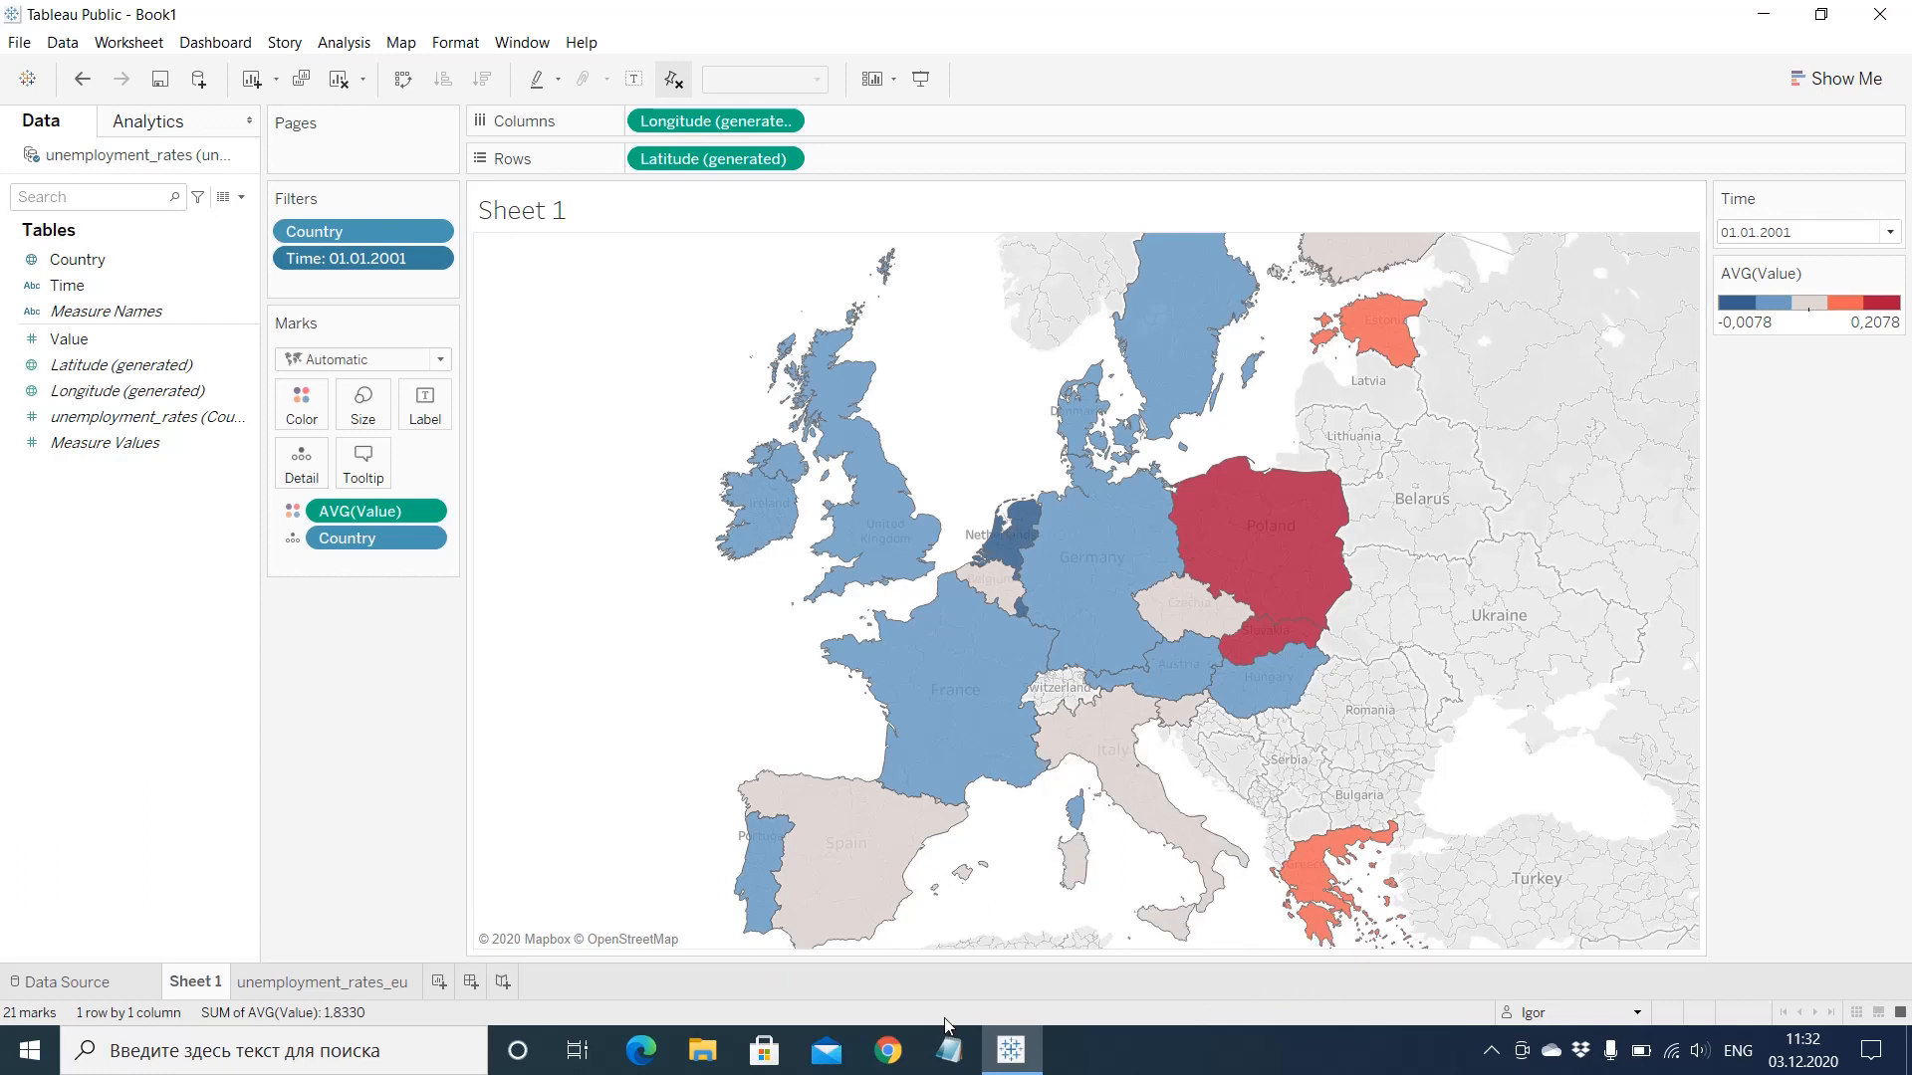
Step: Replace the map's title with "Map unemployment rates EU"
double_click(557, 217)
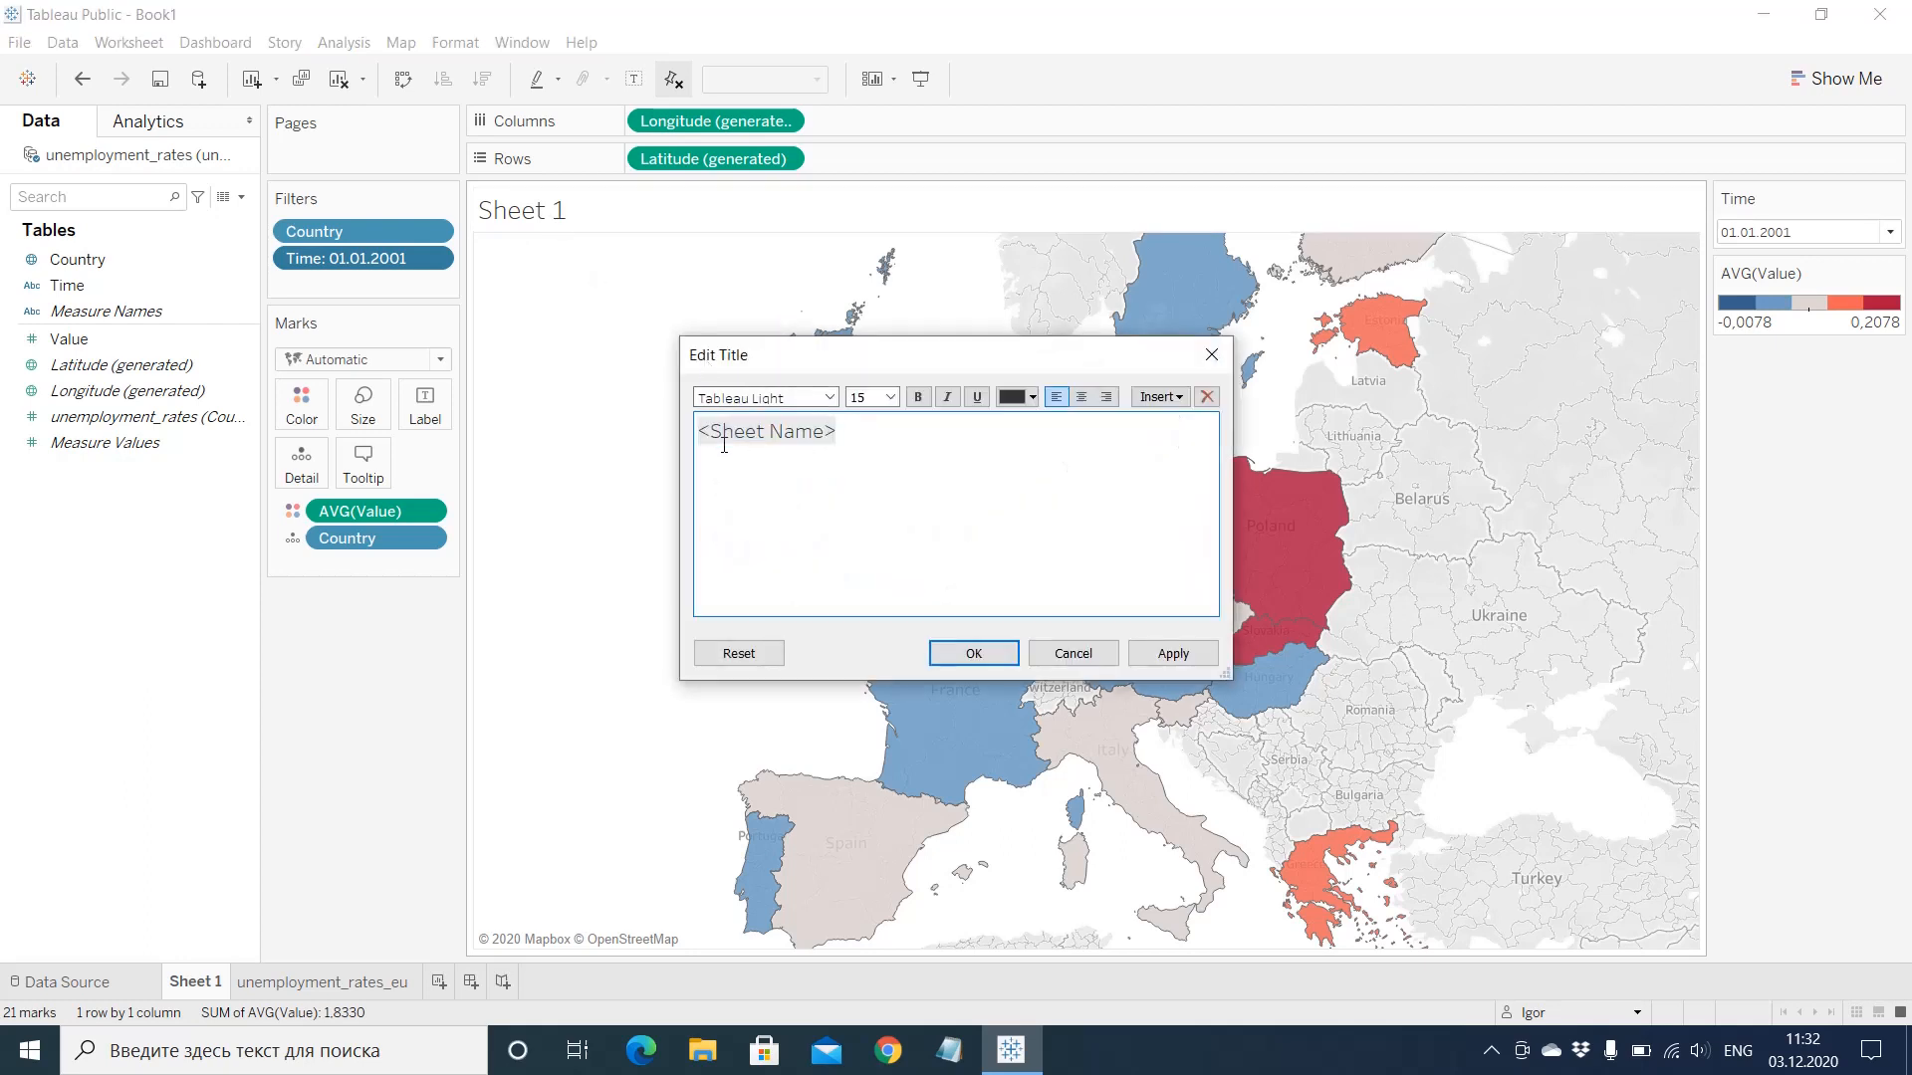
drag(724, 445, 696, 439)
text(Map un)
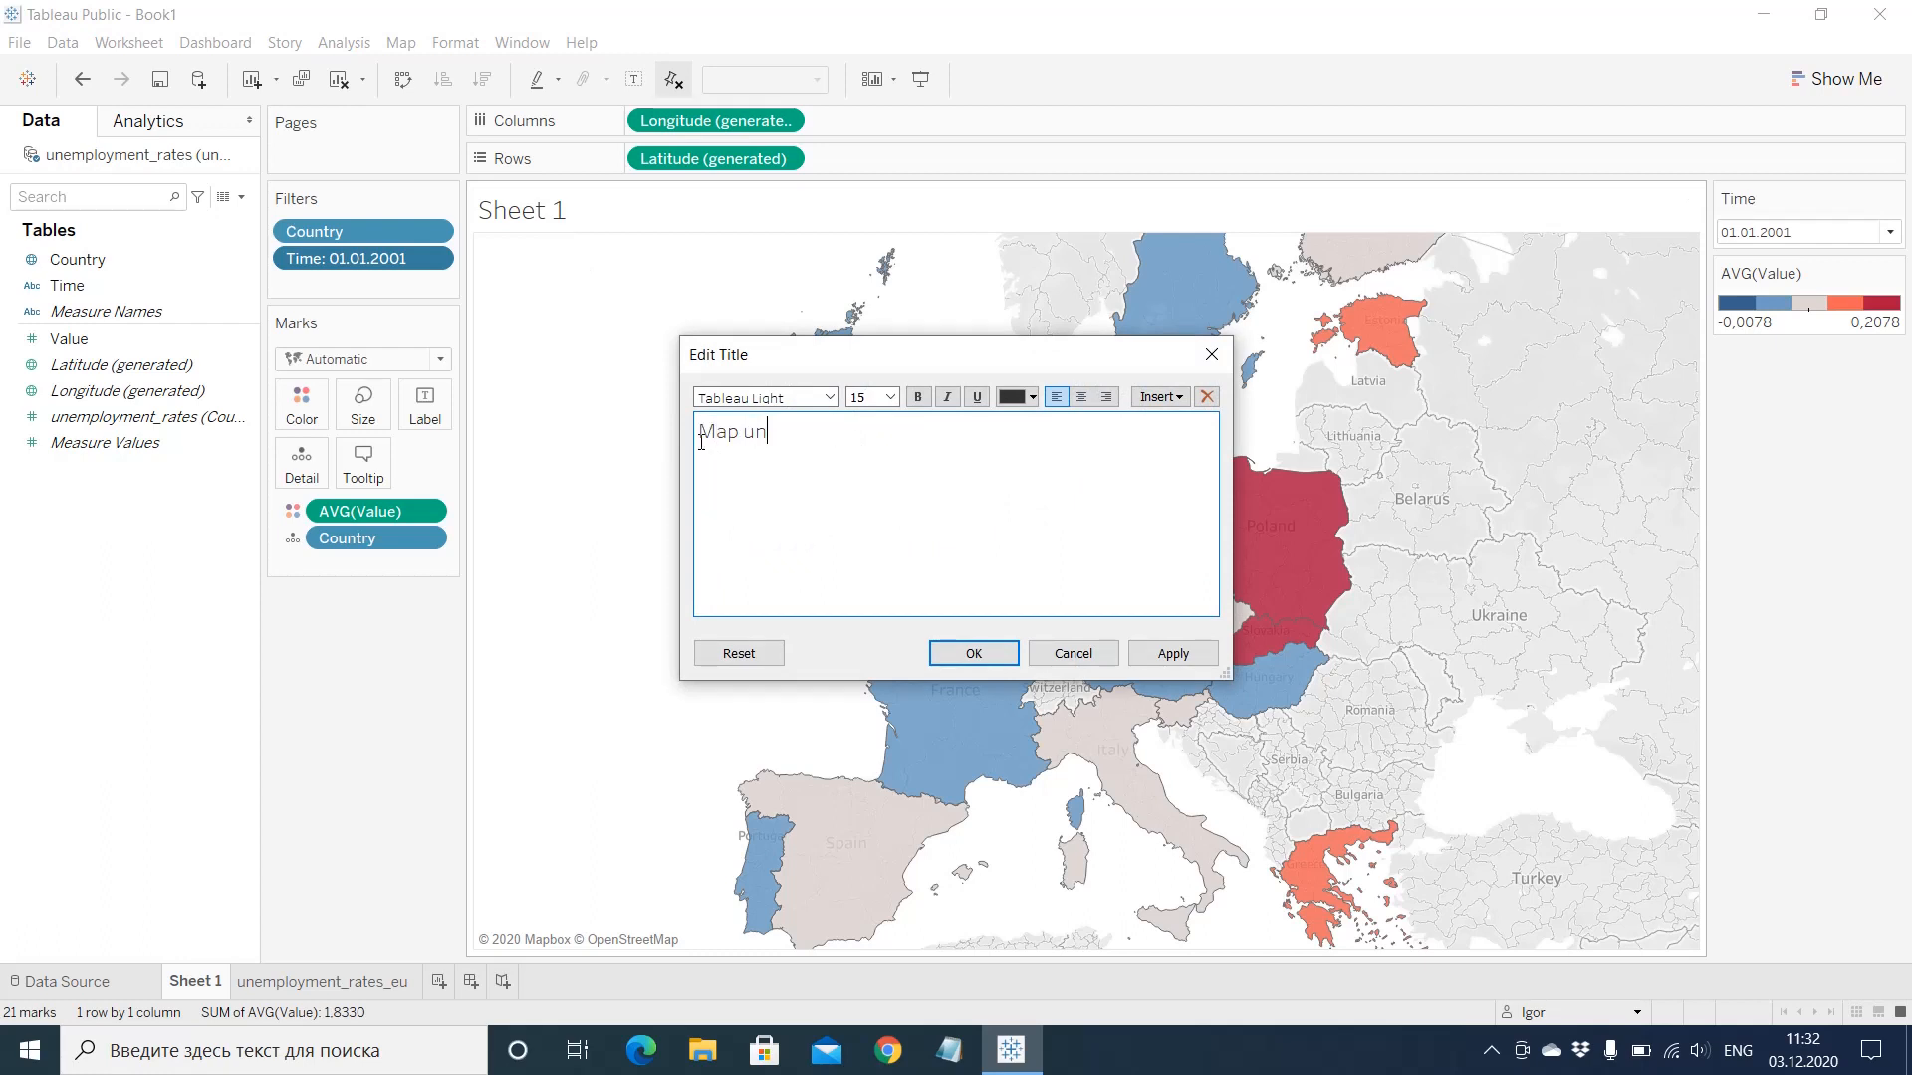
text(oymne)
key(BackSpace)
key(BackSpace)
text(ent rates EU)
click(992, 663)
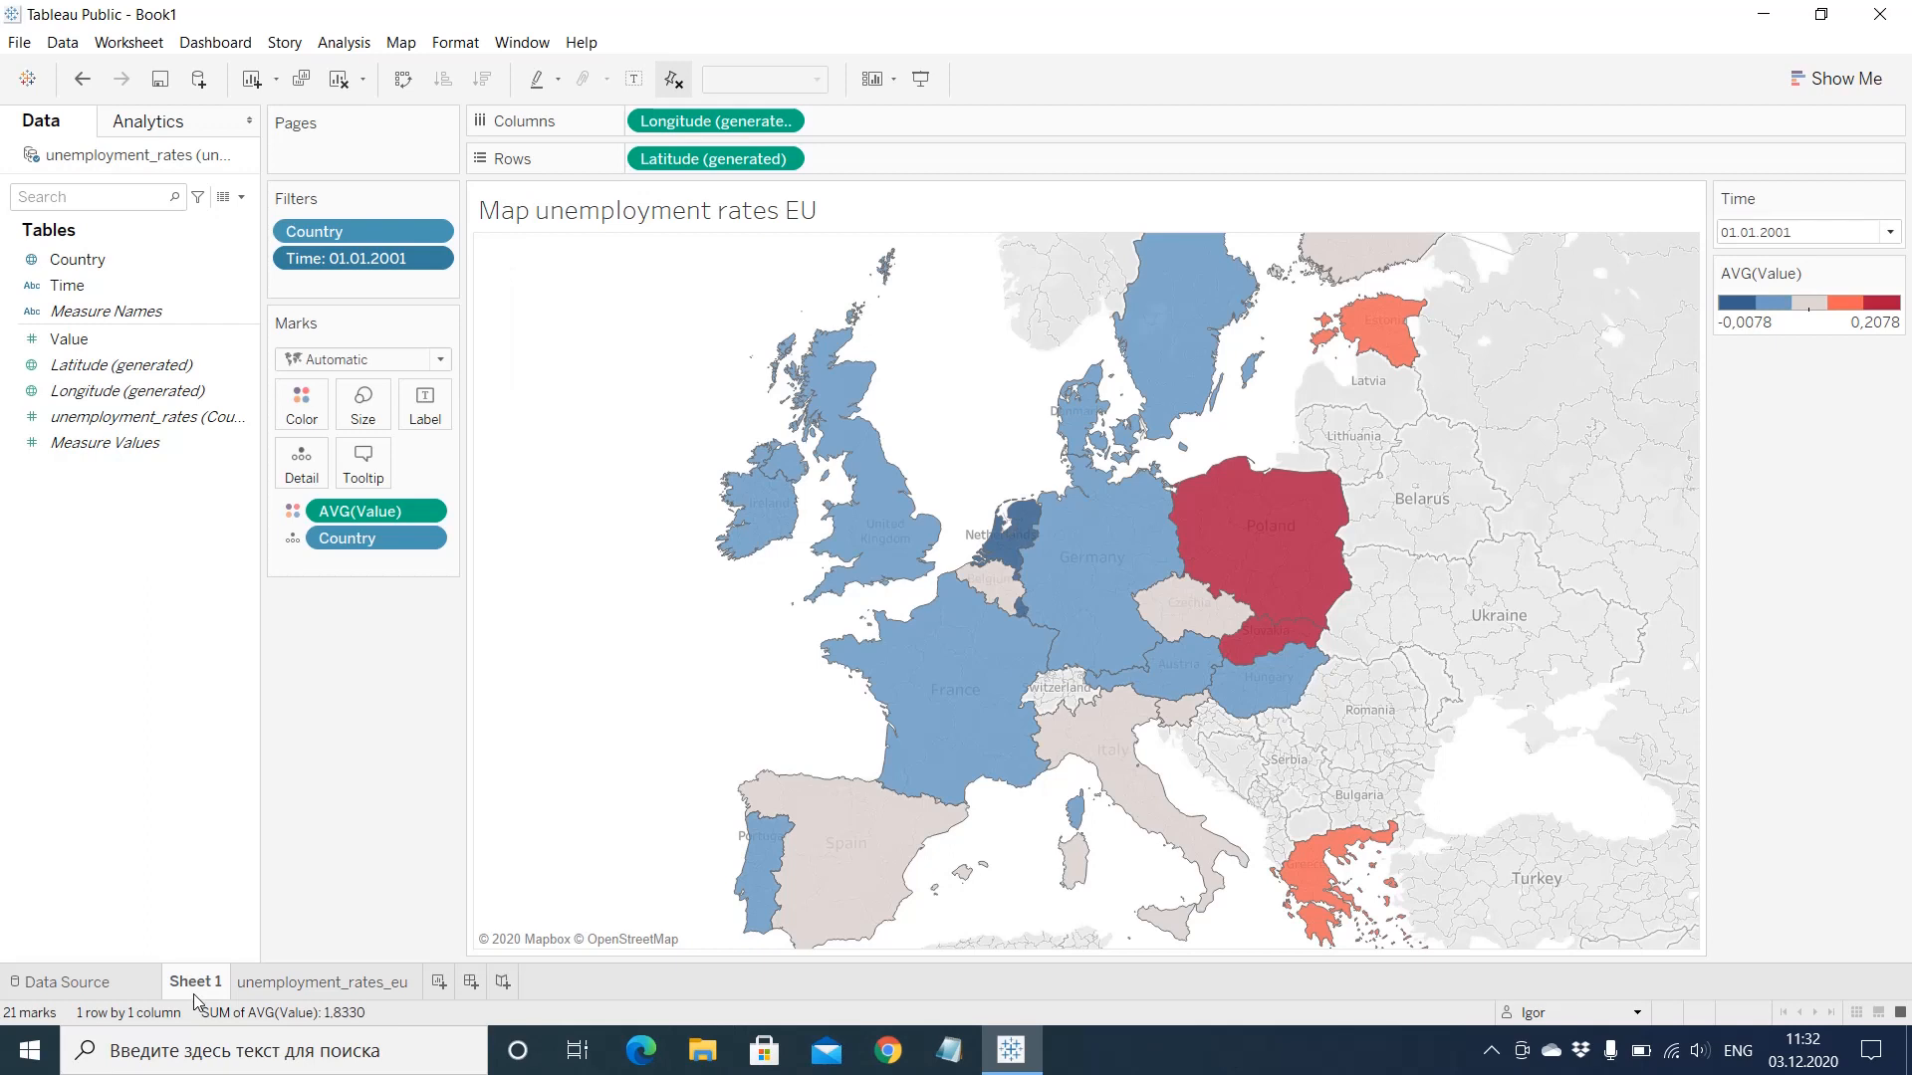
Step: Rename the map worksheet Sheet 1 as "Map unemployment rates EU"
mouse_move(193, 994)
right_click(203, 984)
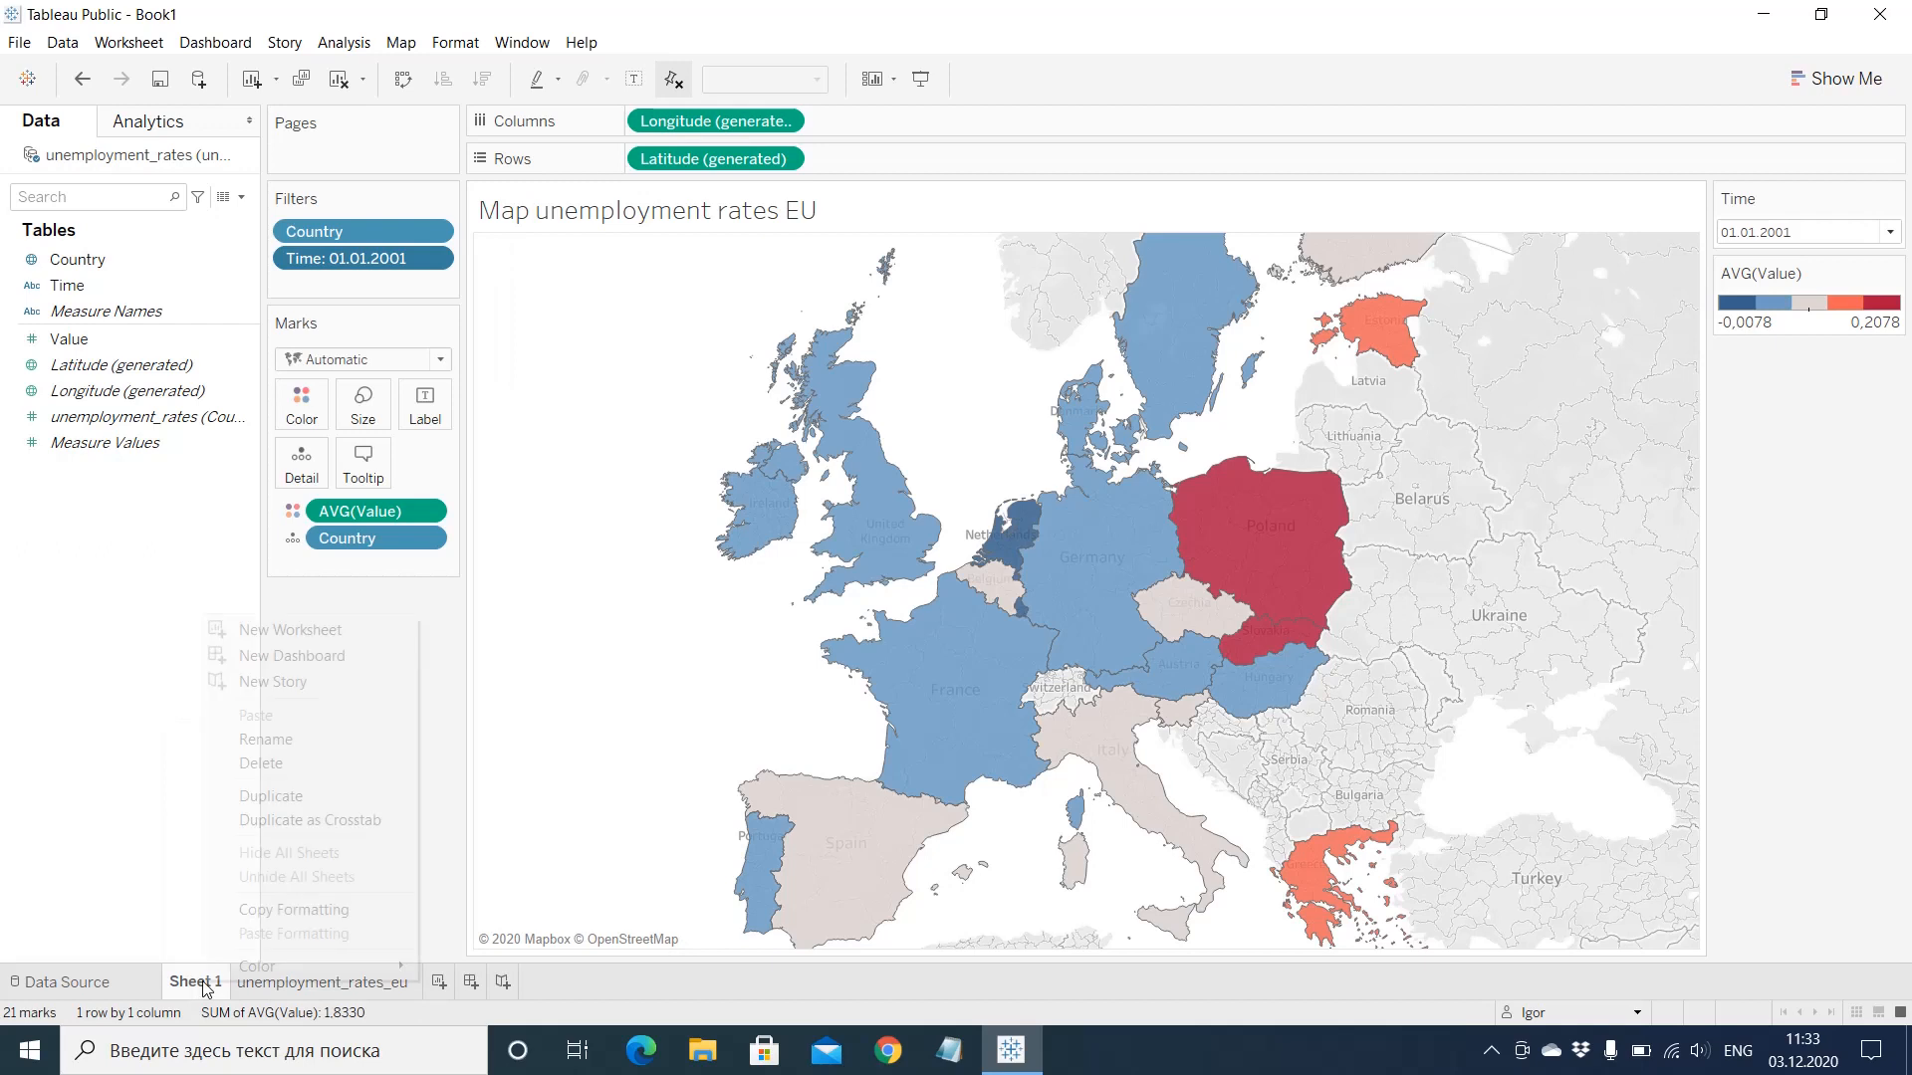
click(321, 741)
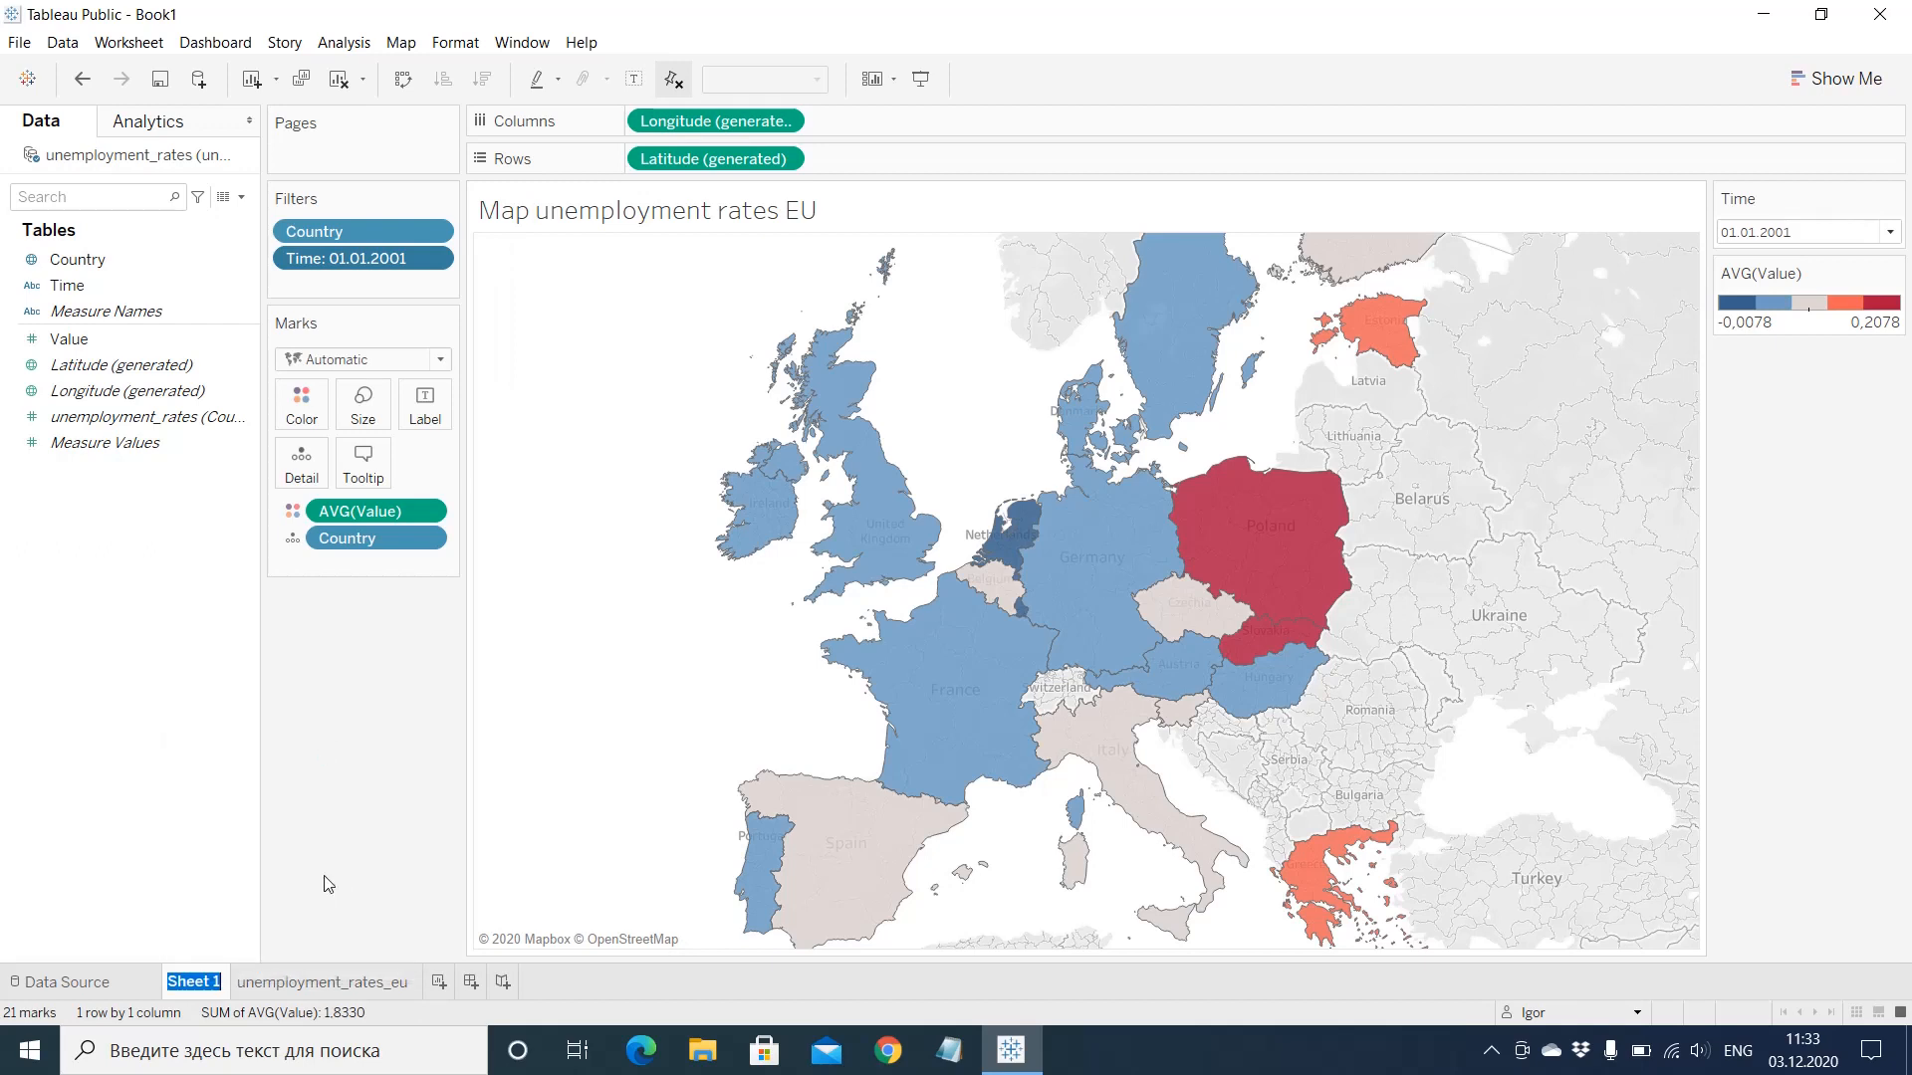
text(Map unemplo)
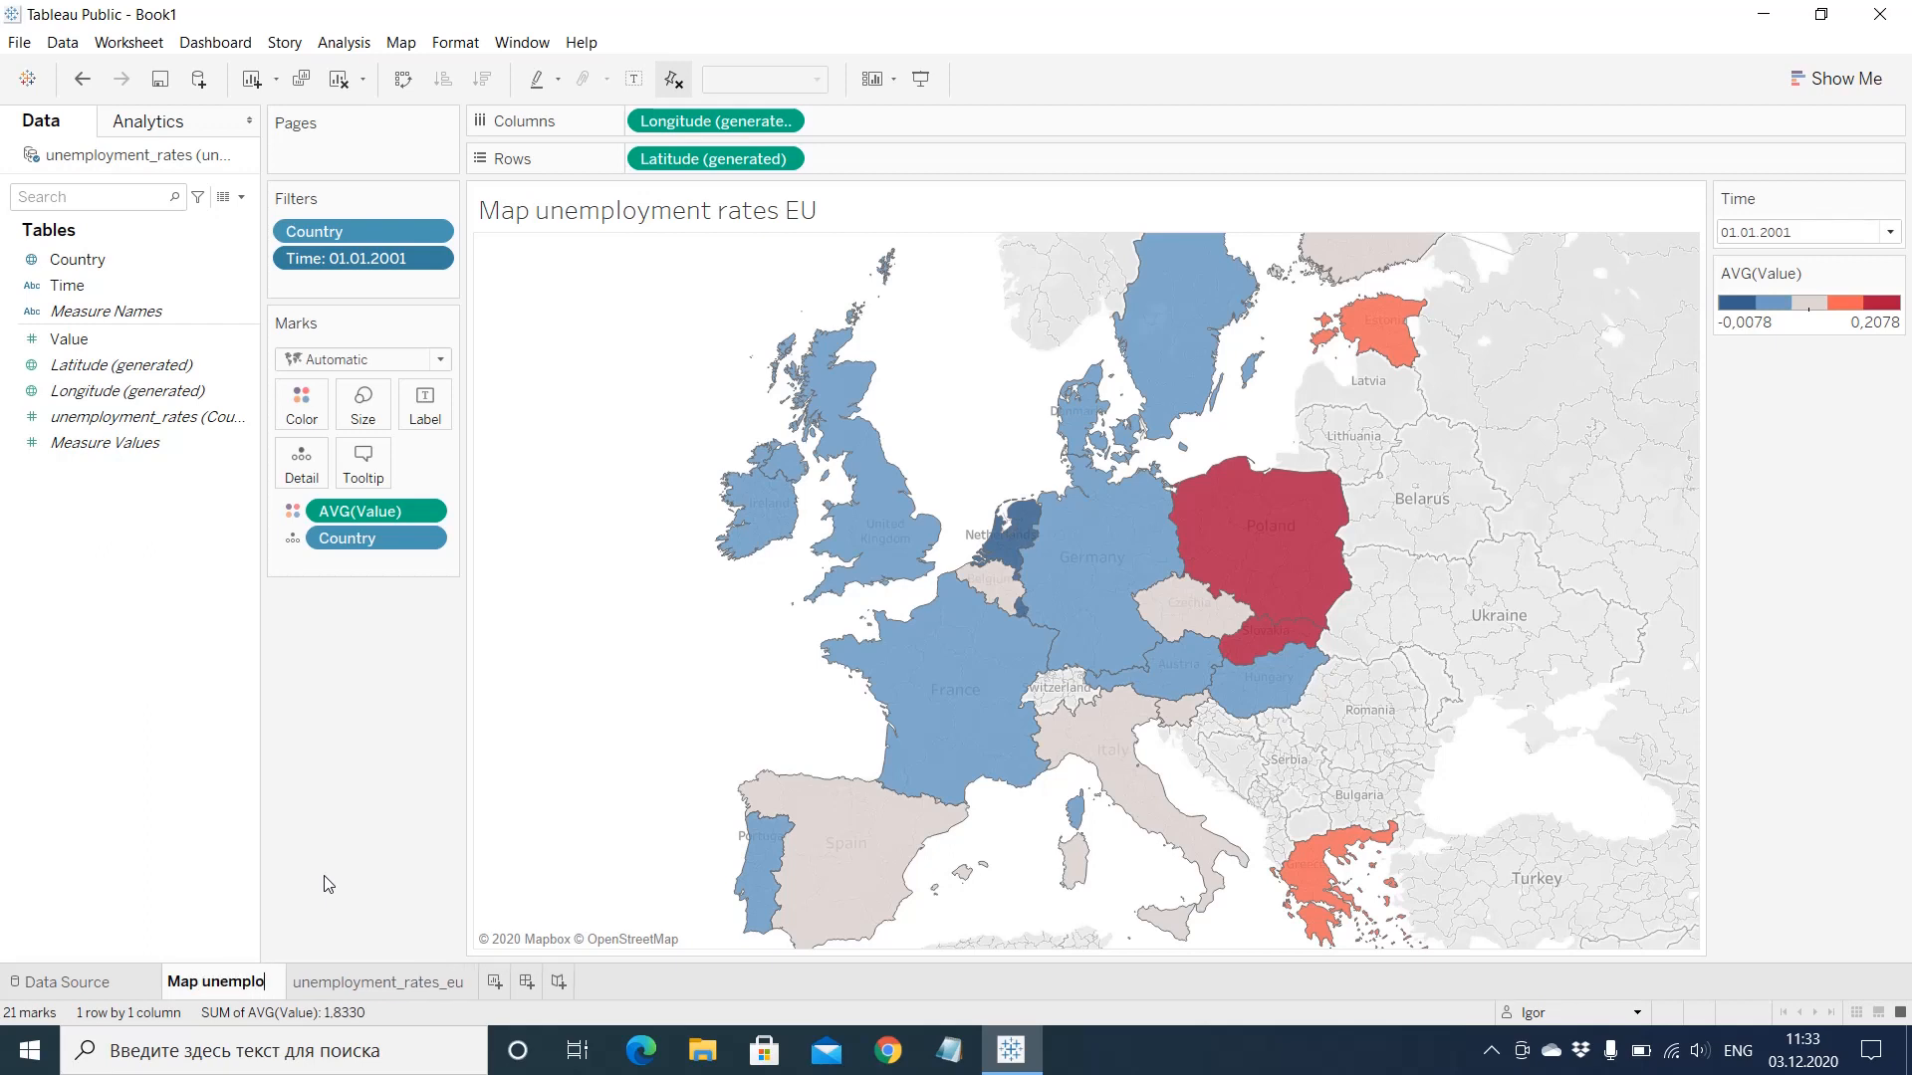
text(yment rates)
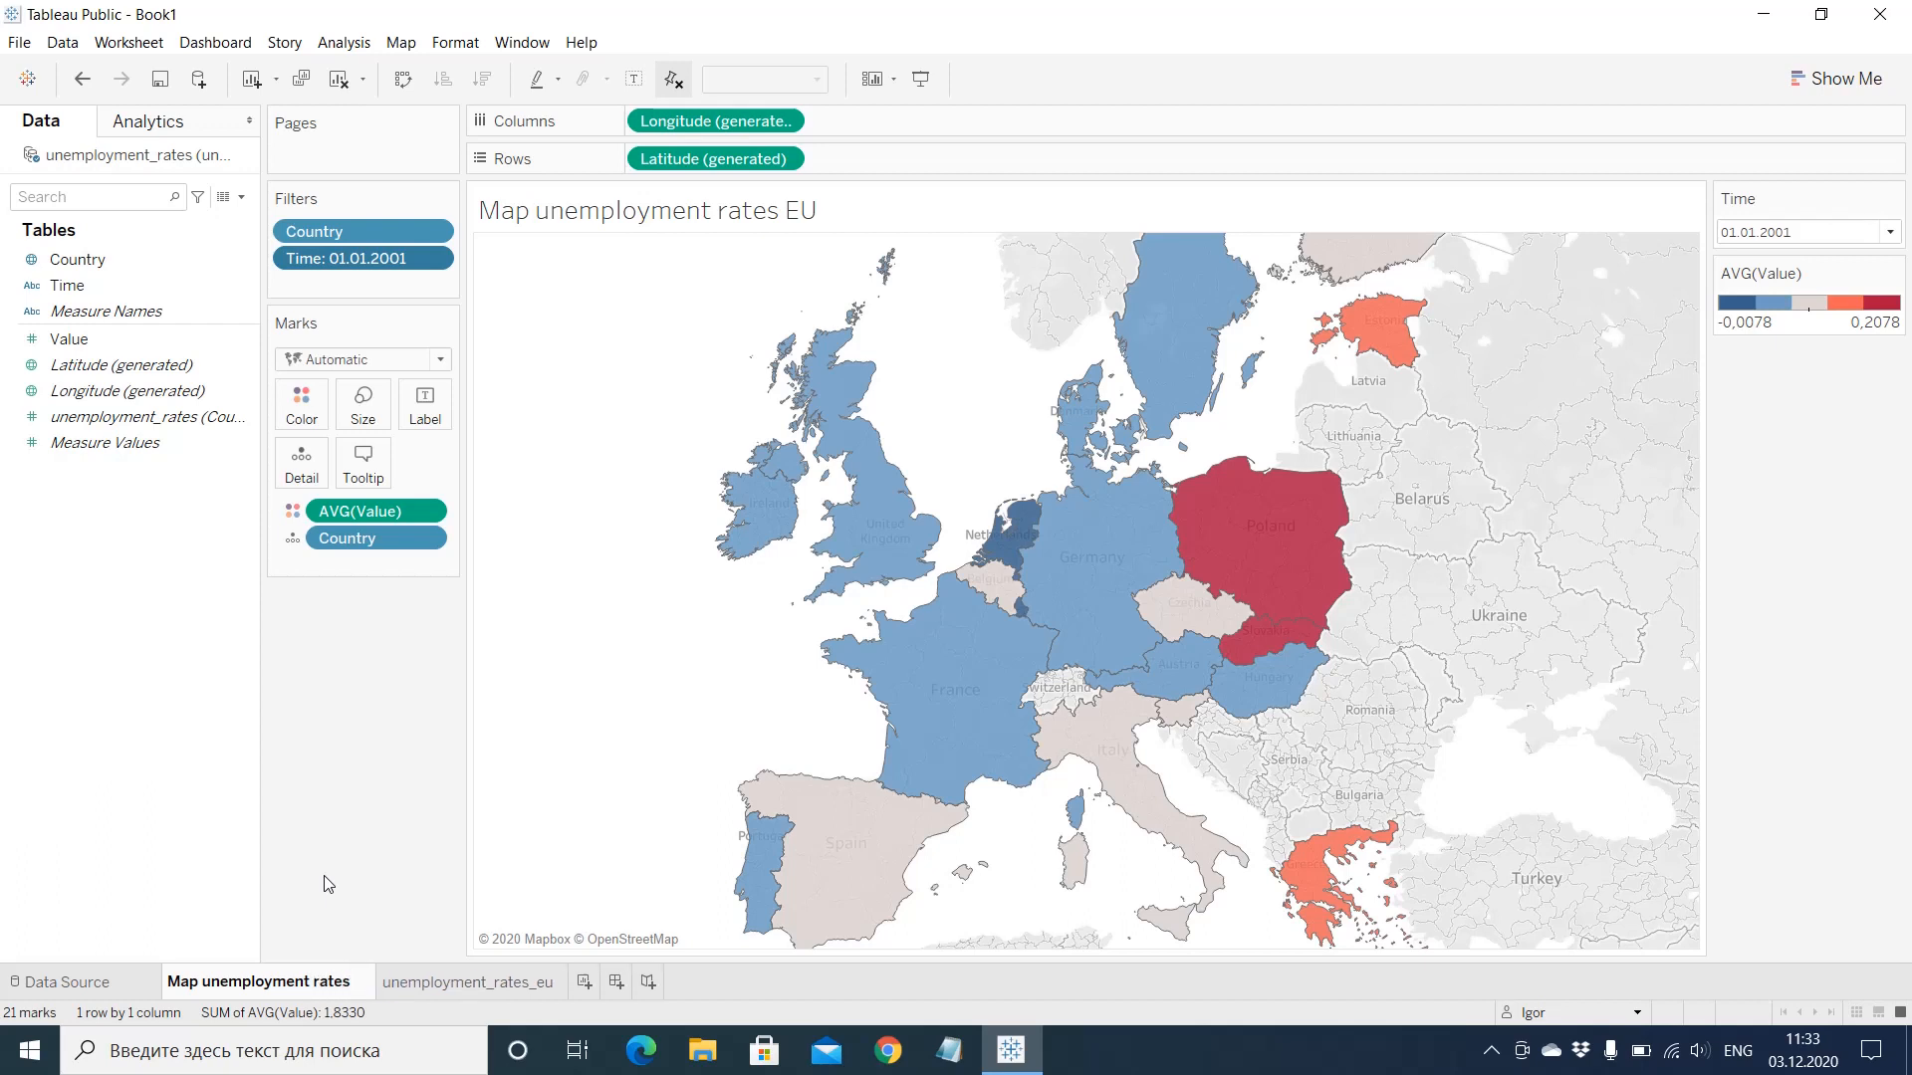
text( EU)
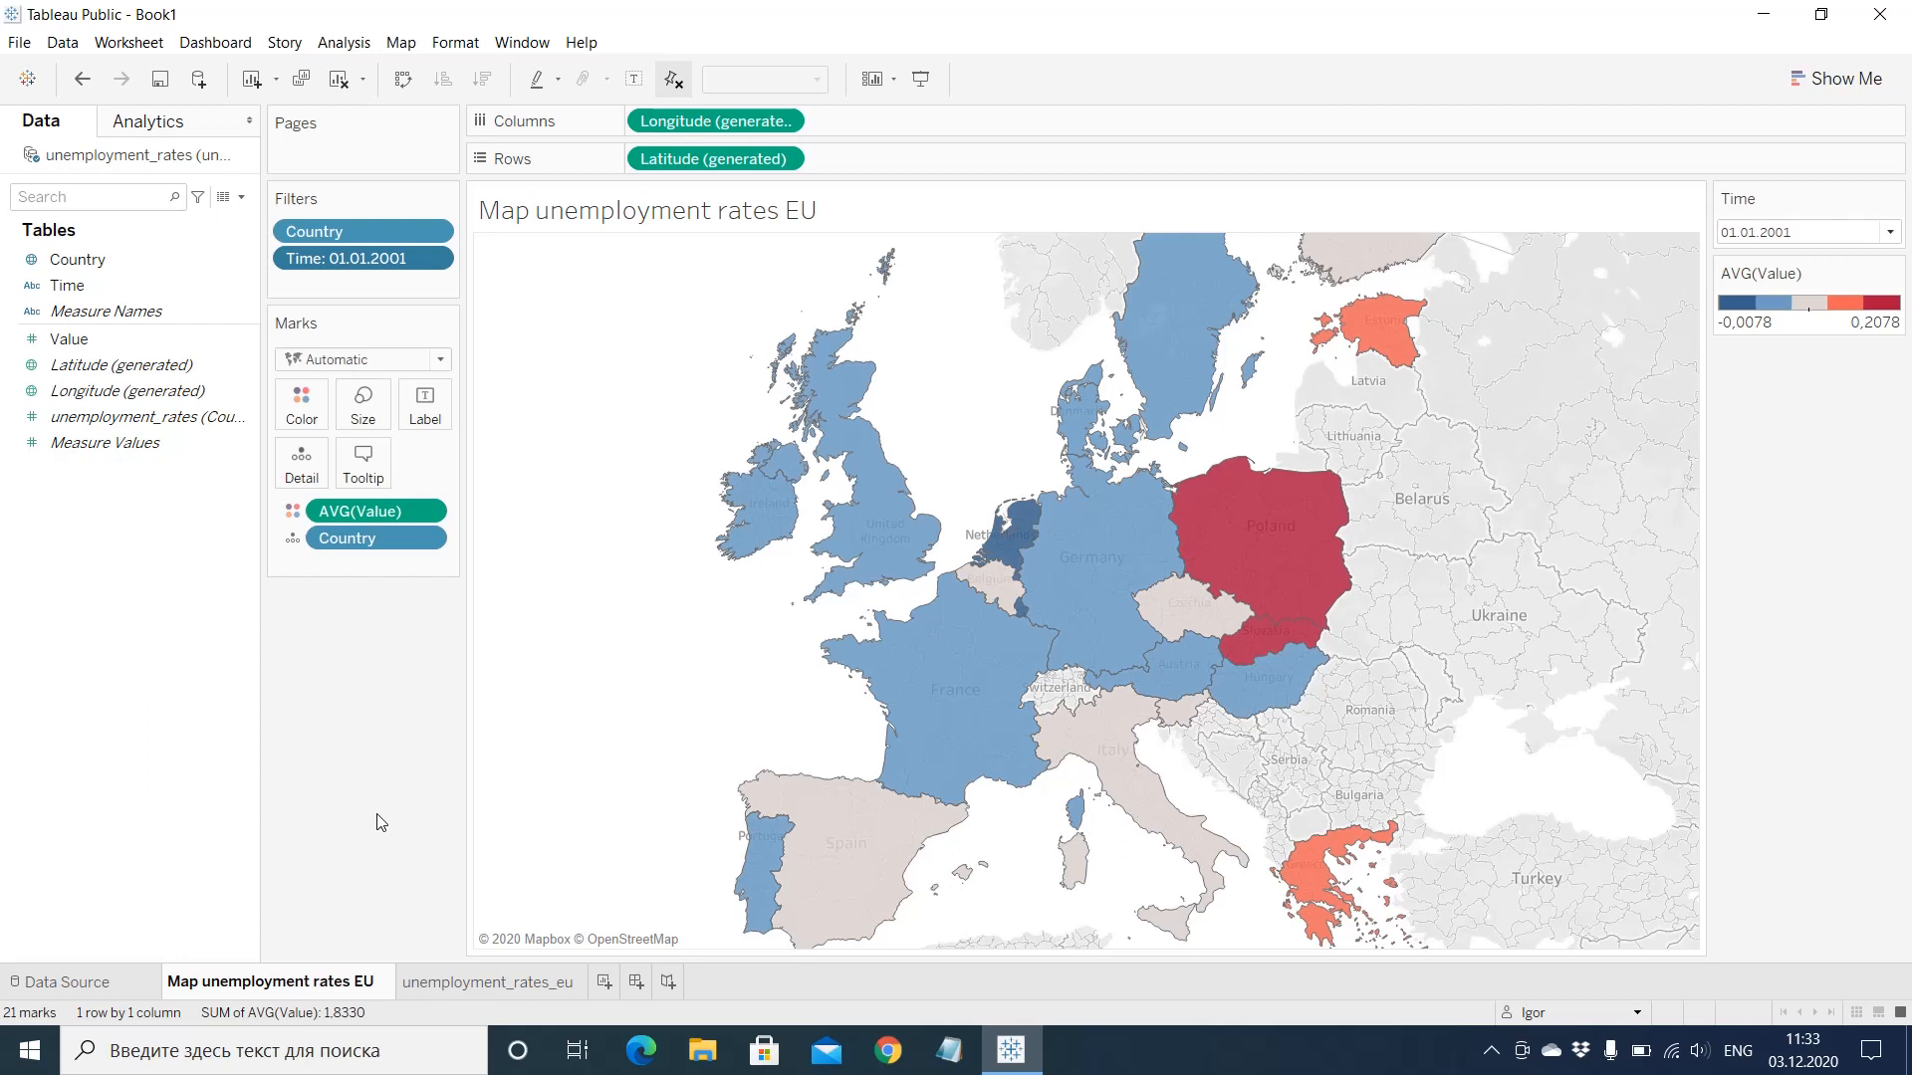
click(377, 823)
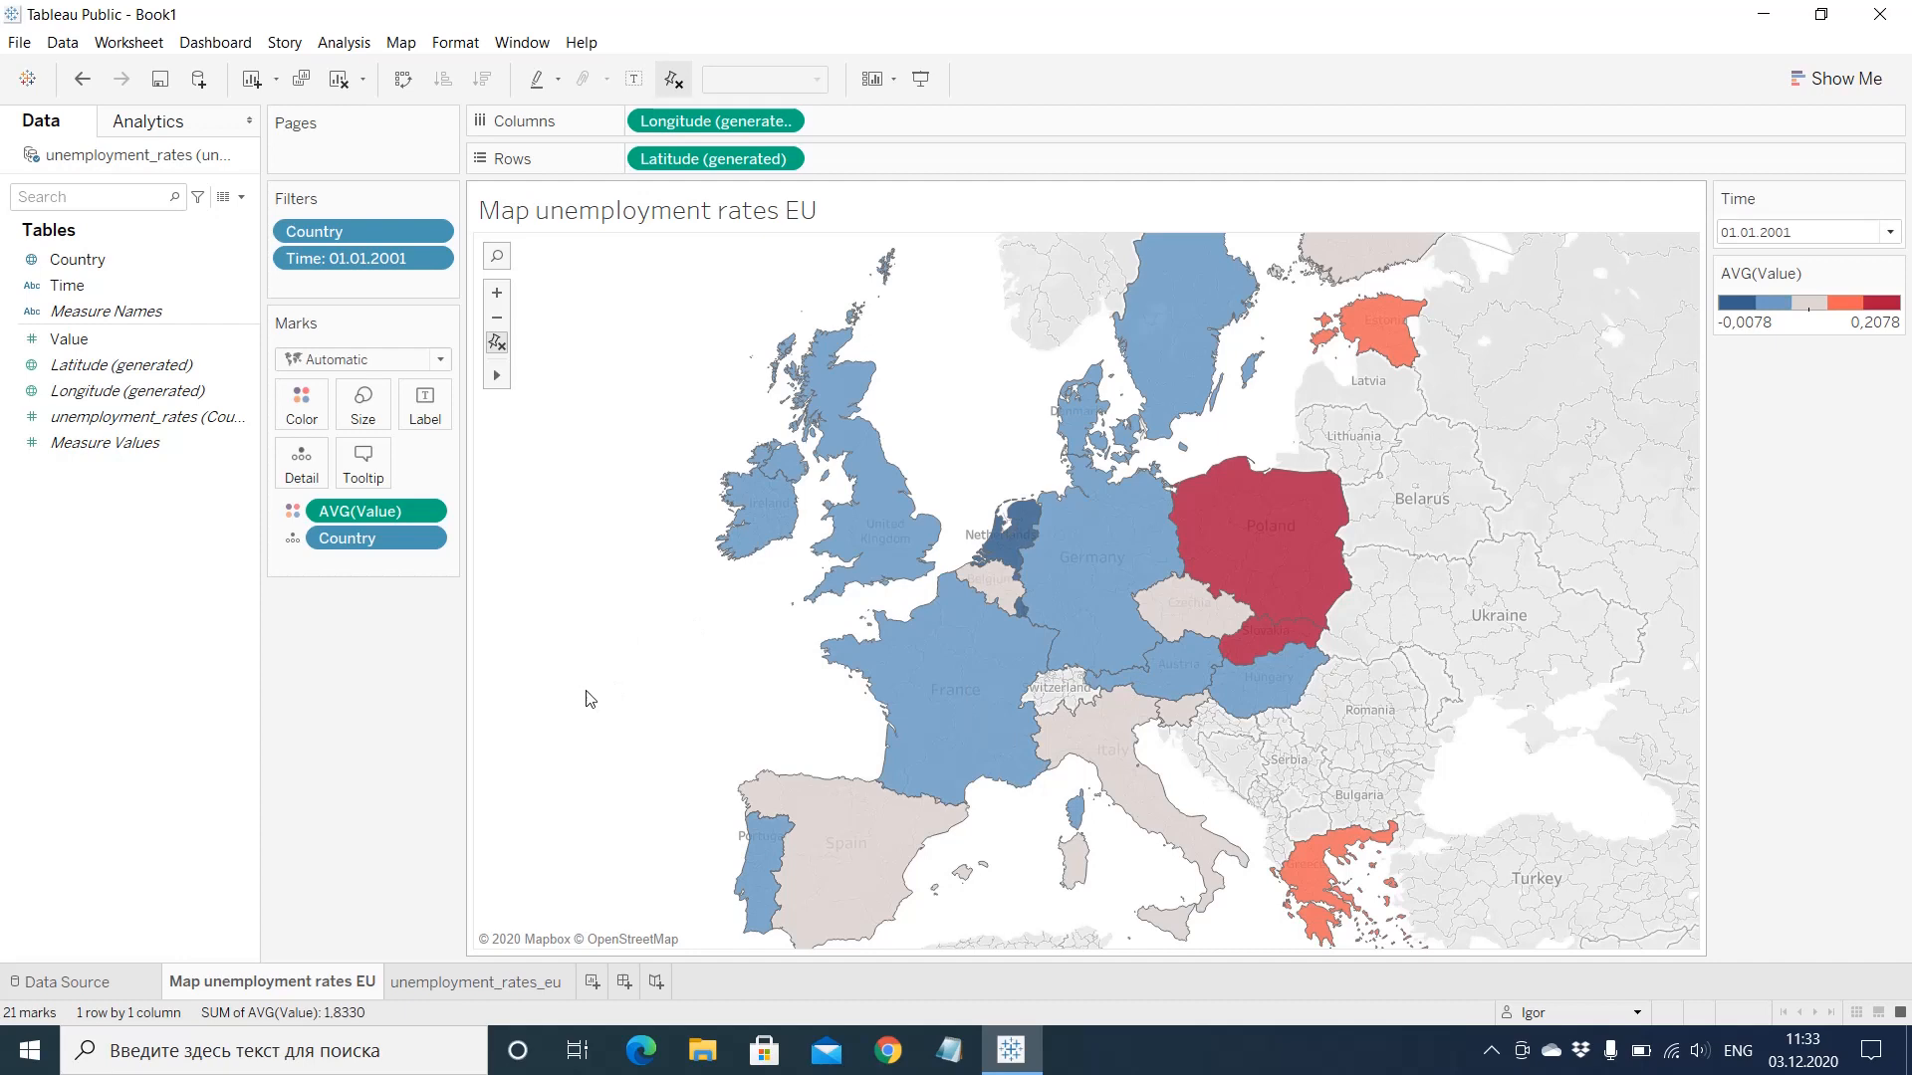
Step: Create a new worksheet and place the Country field on Rows
click(593, 982)
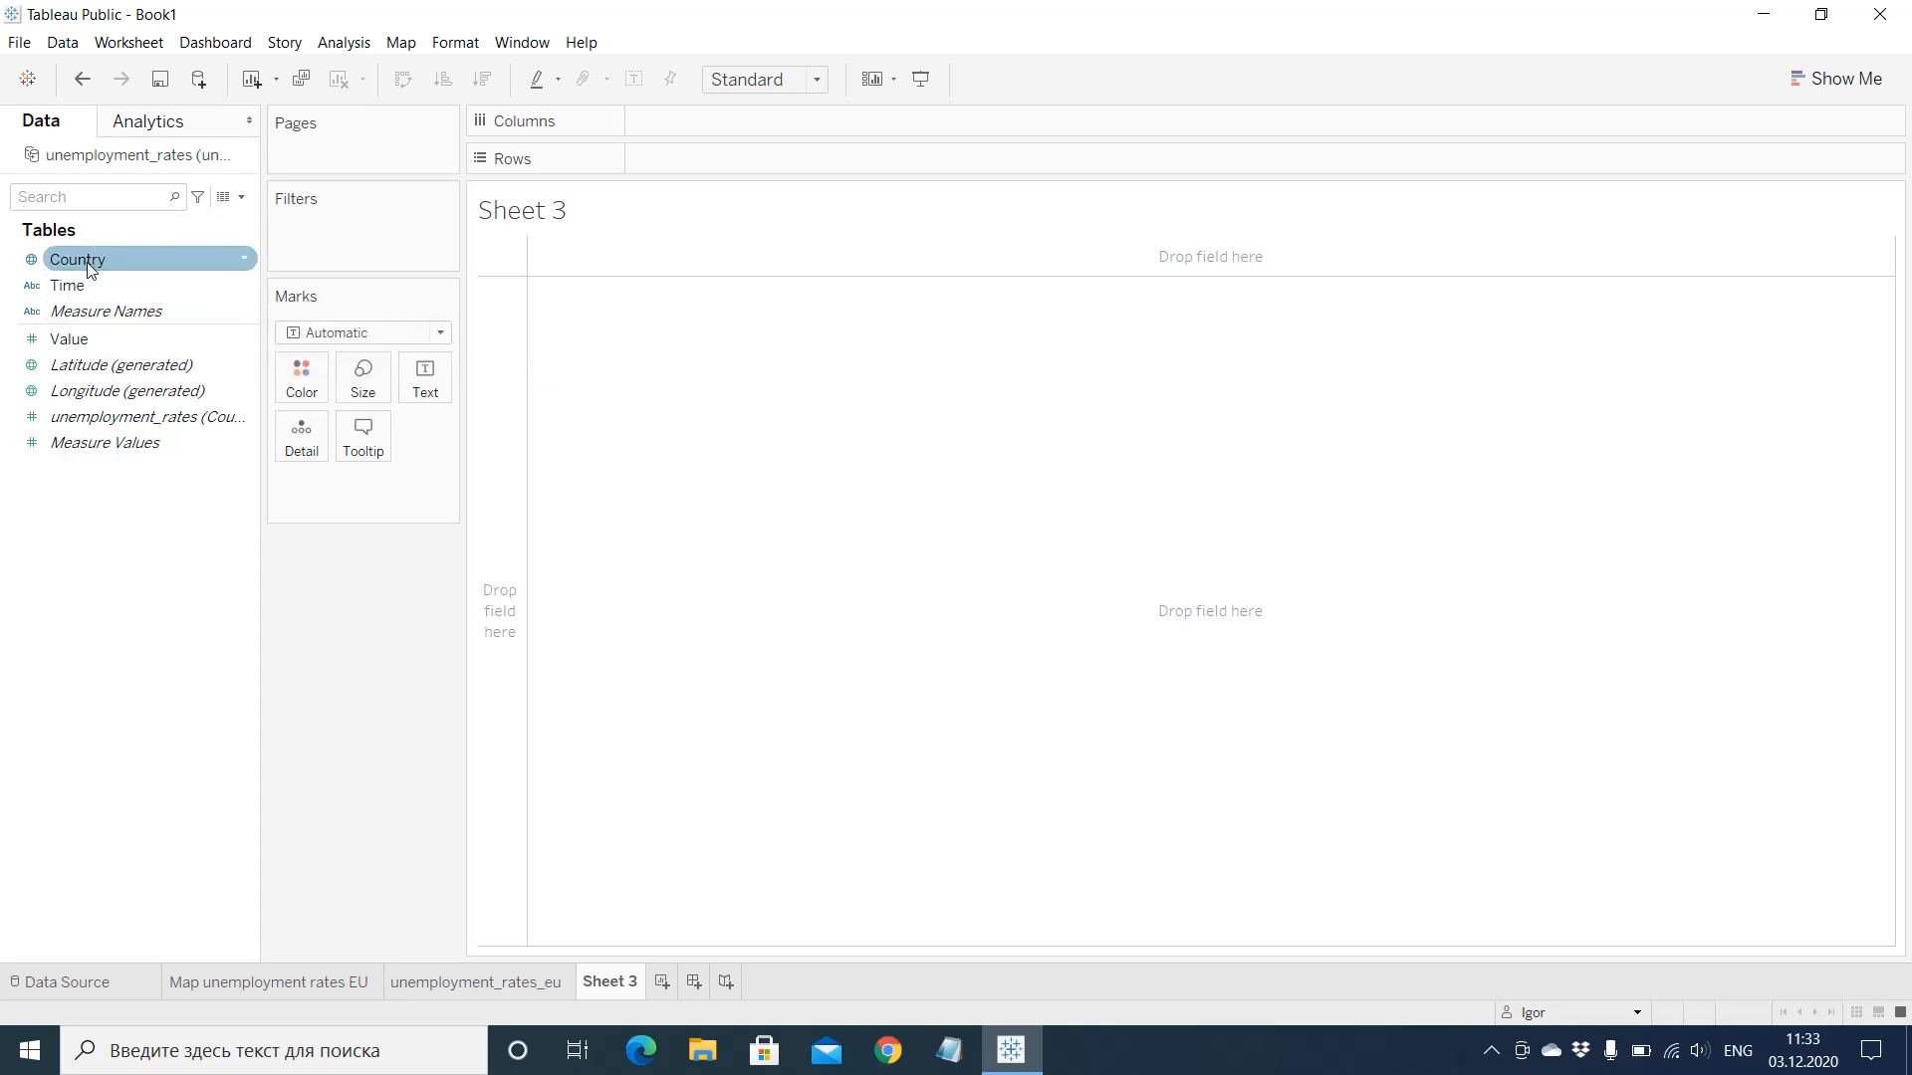
drag(89, 267, 671, 165)
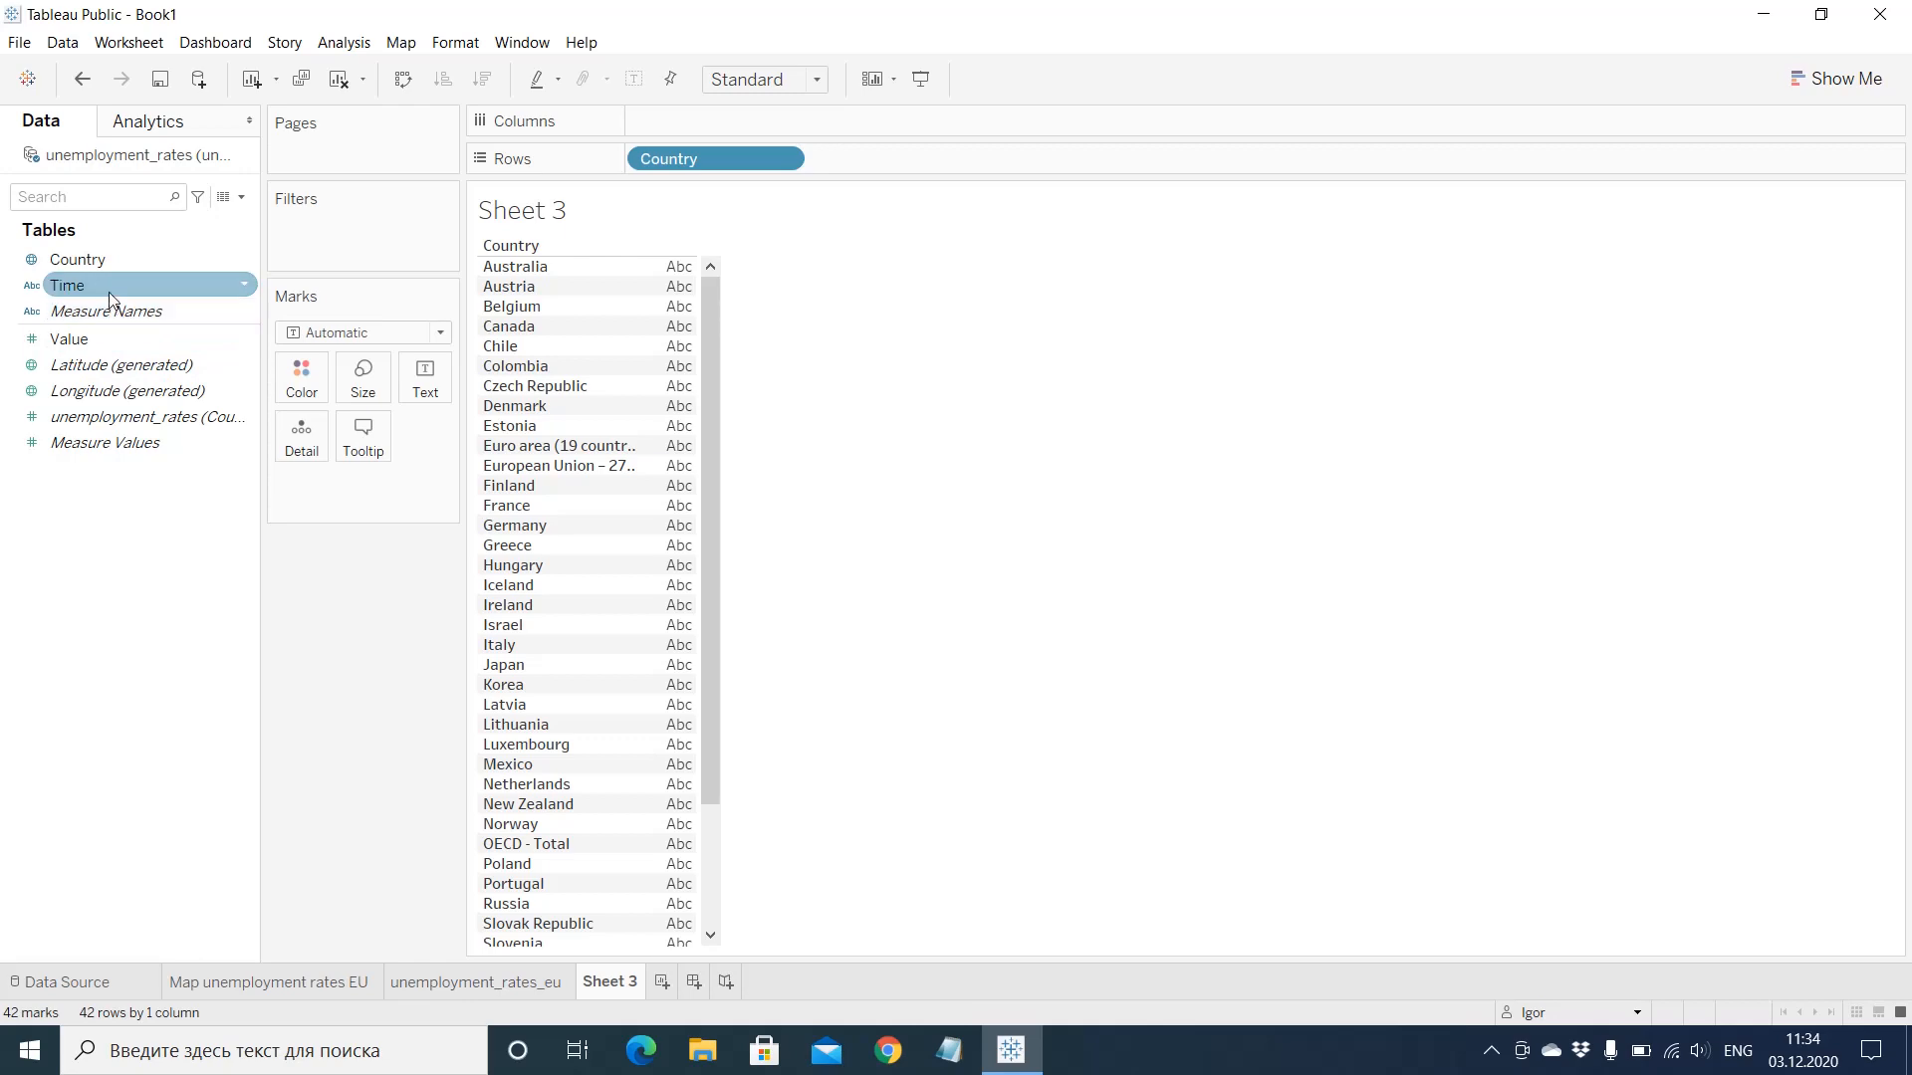
Step: Try the Time field on Columns against the country rows and remove it from the view again
drag(111, 299, 711, 132)
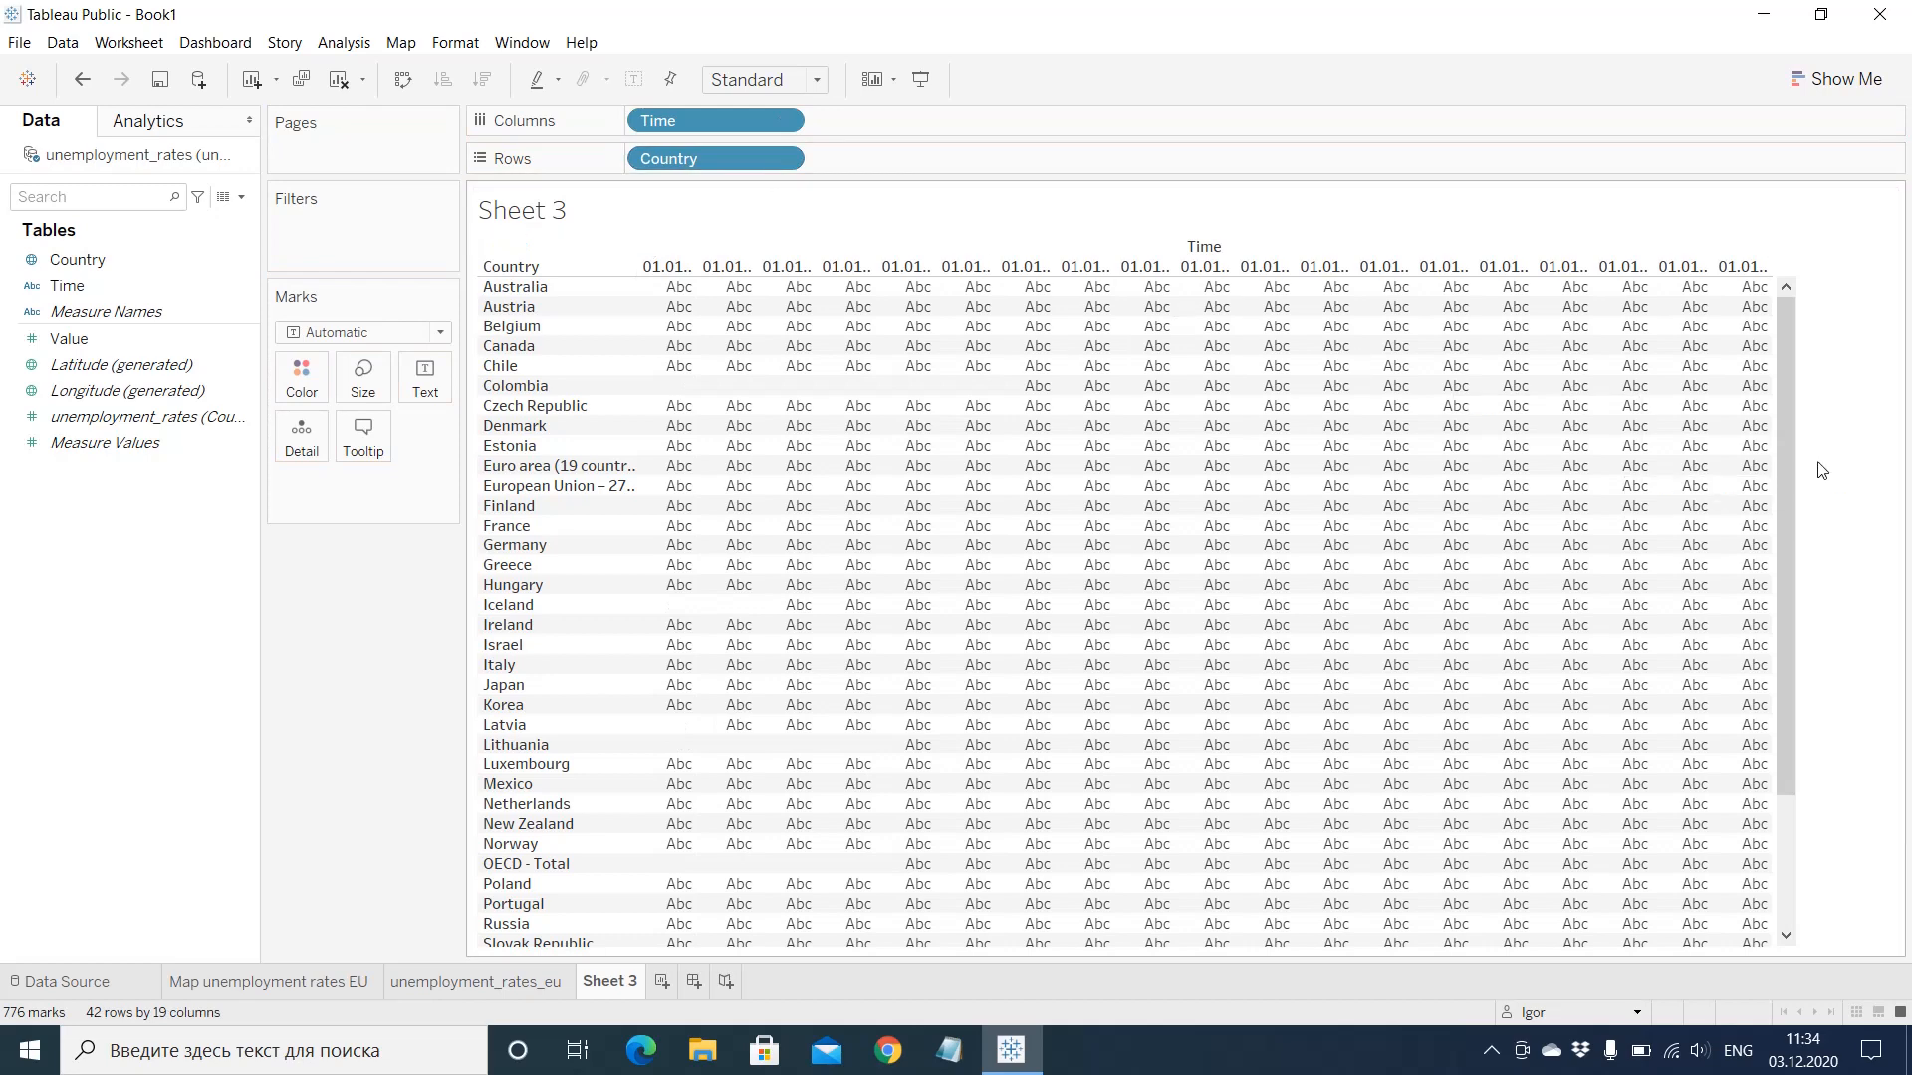
drag(1784, 375, 1759, 299)
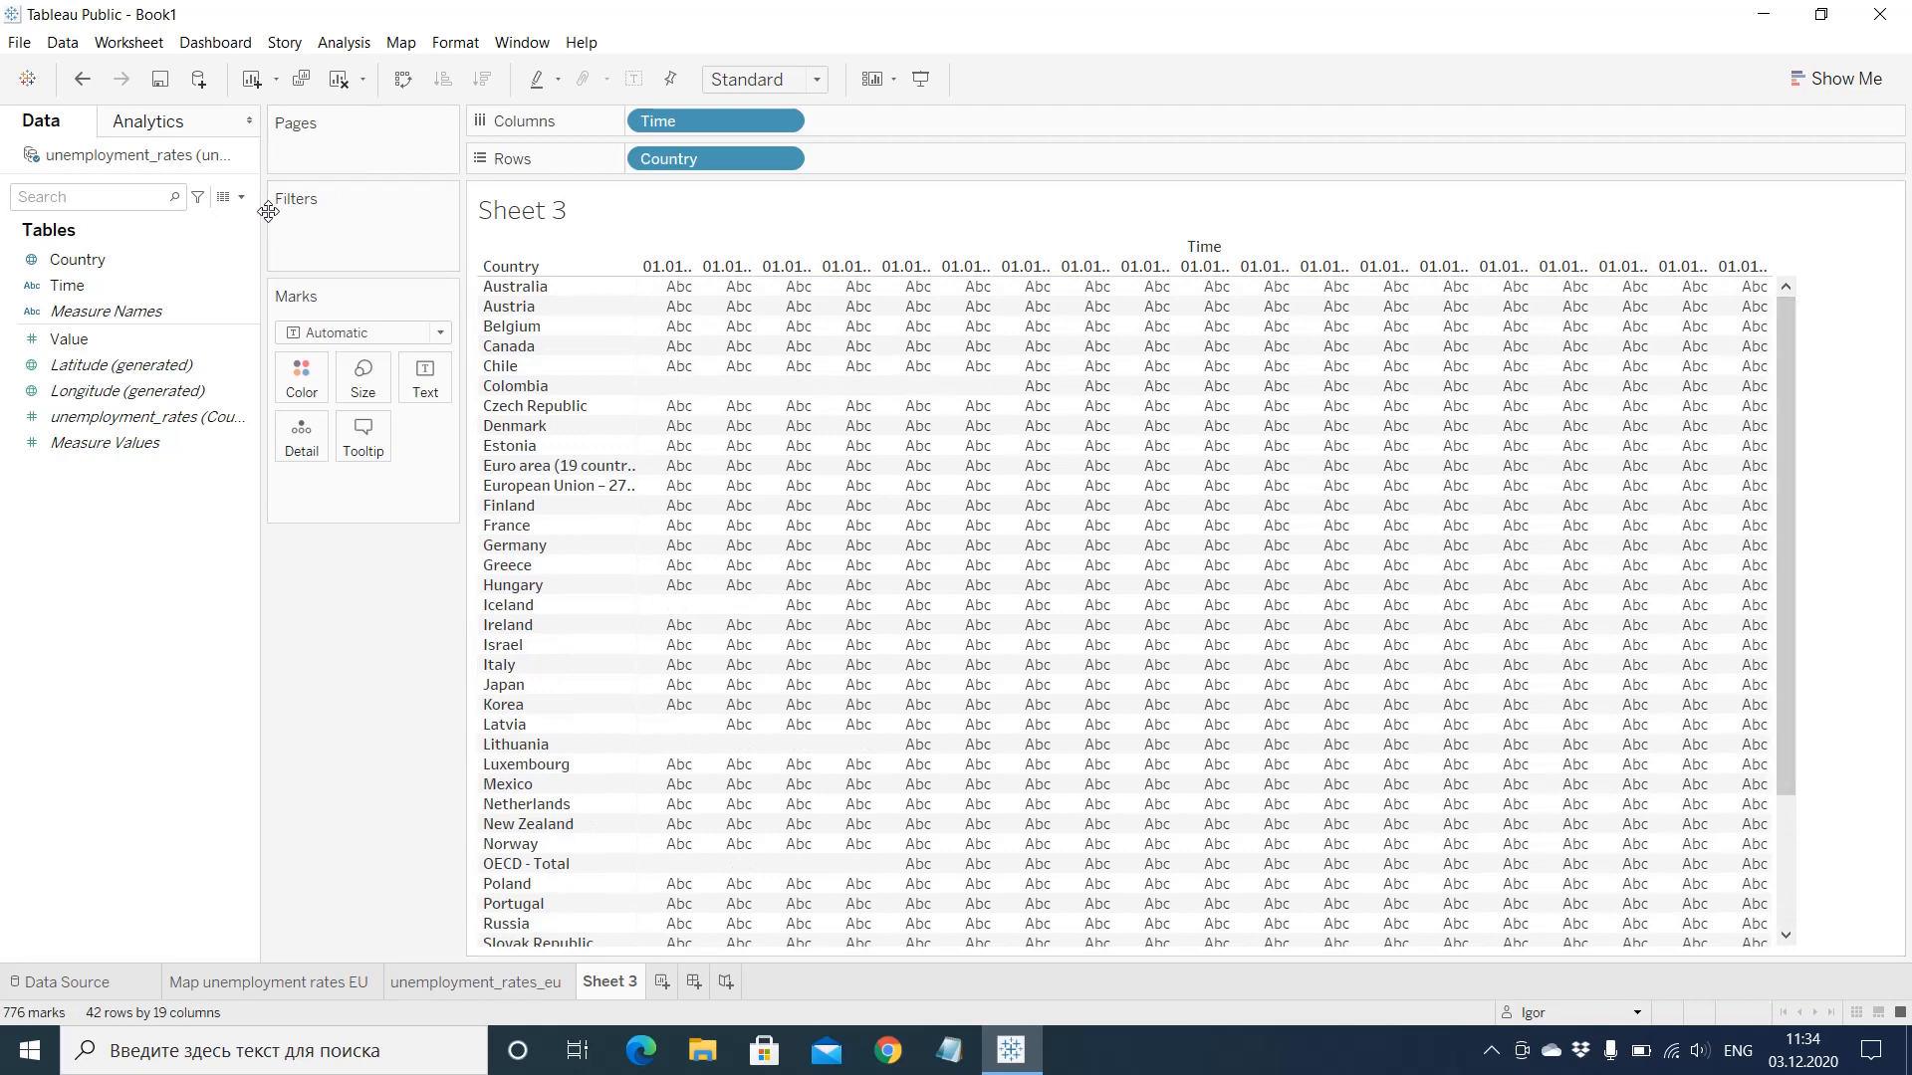
click(785, 122)
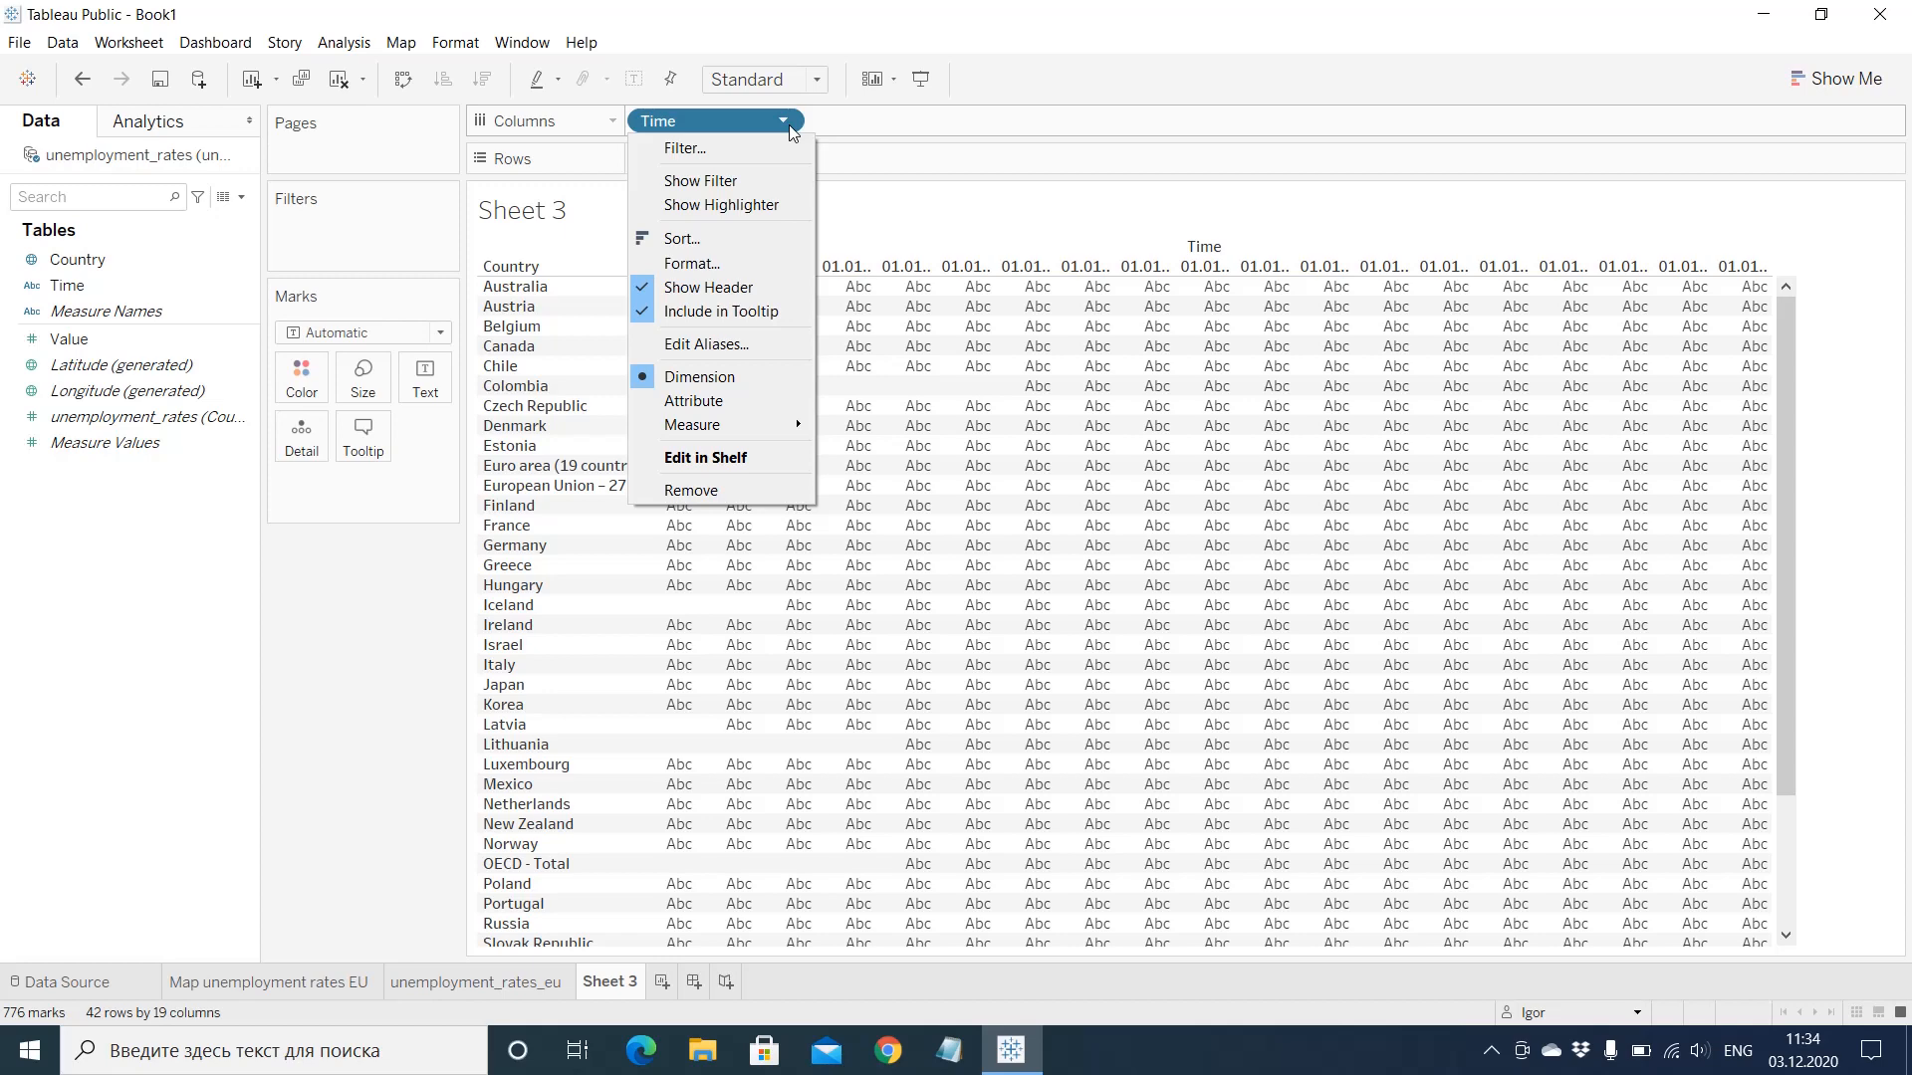
click(889, 124)
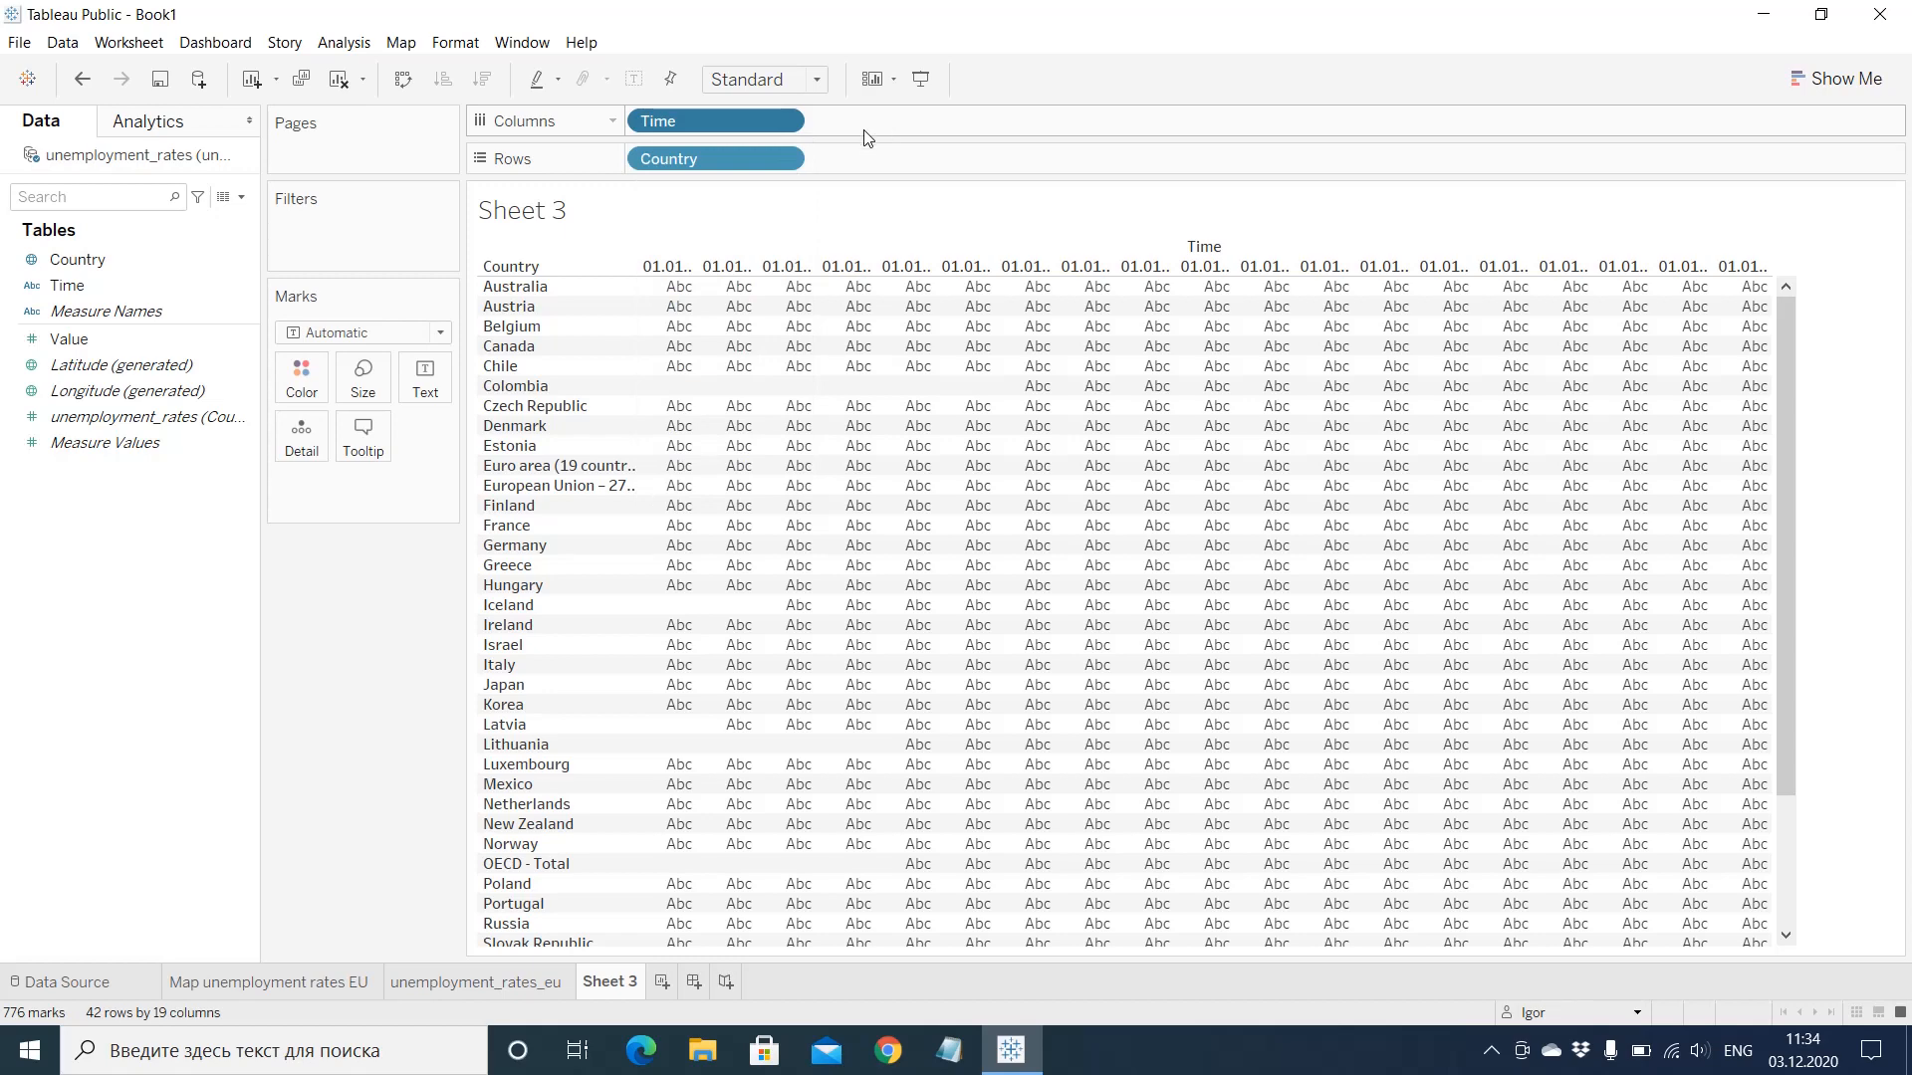
click(775, 127)
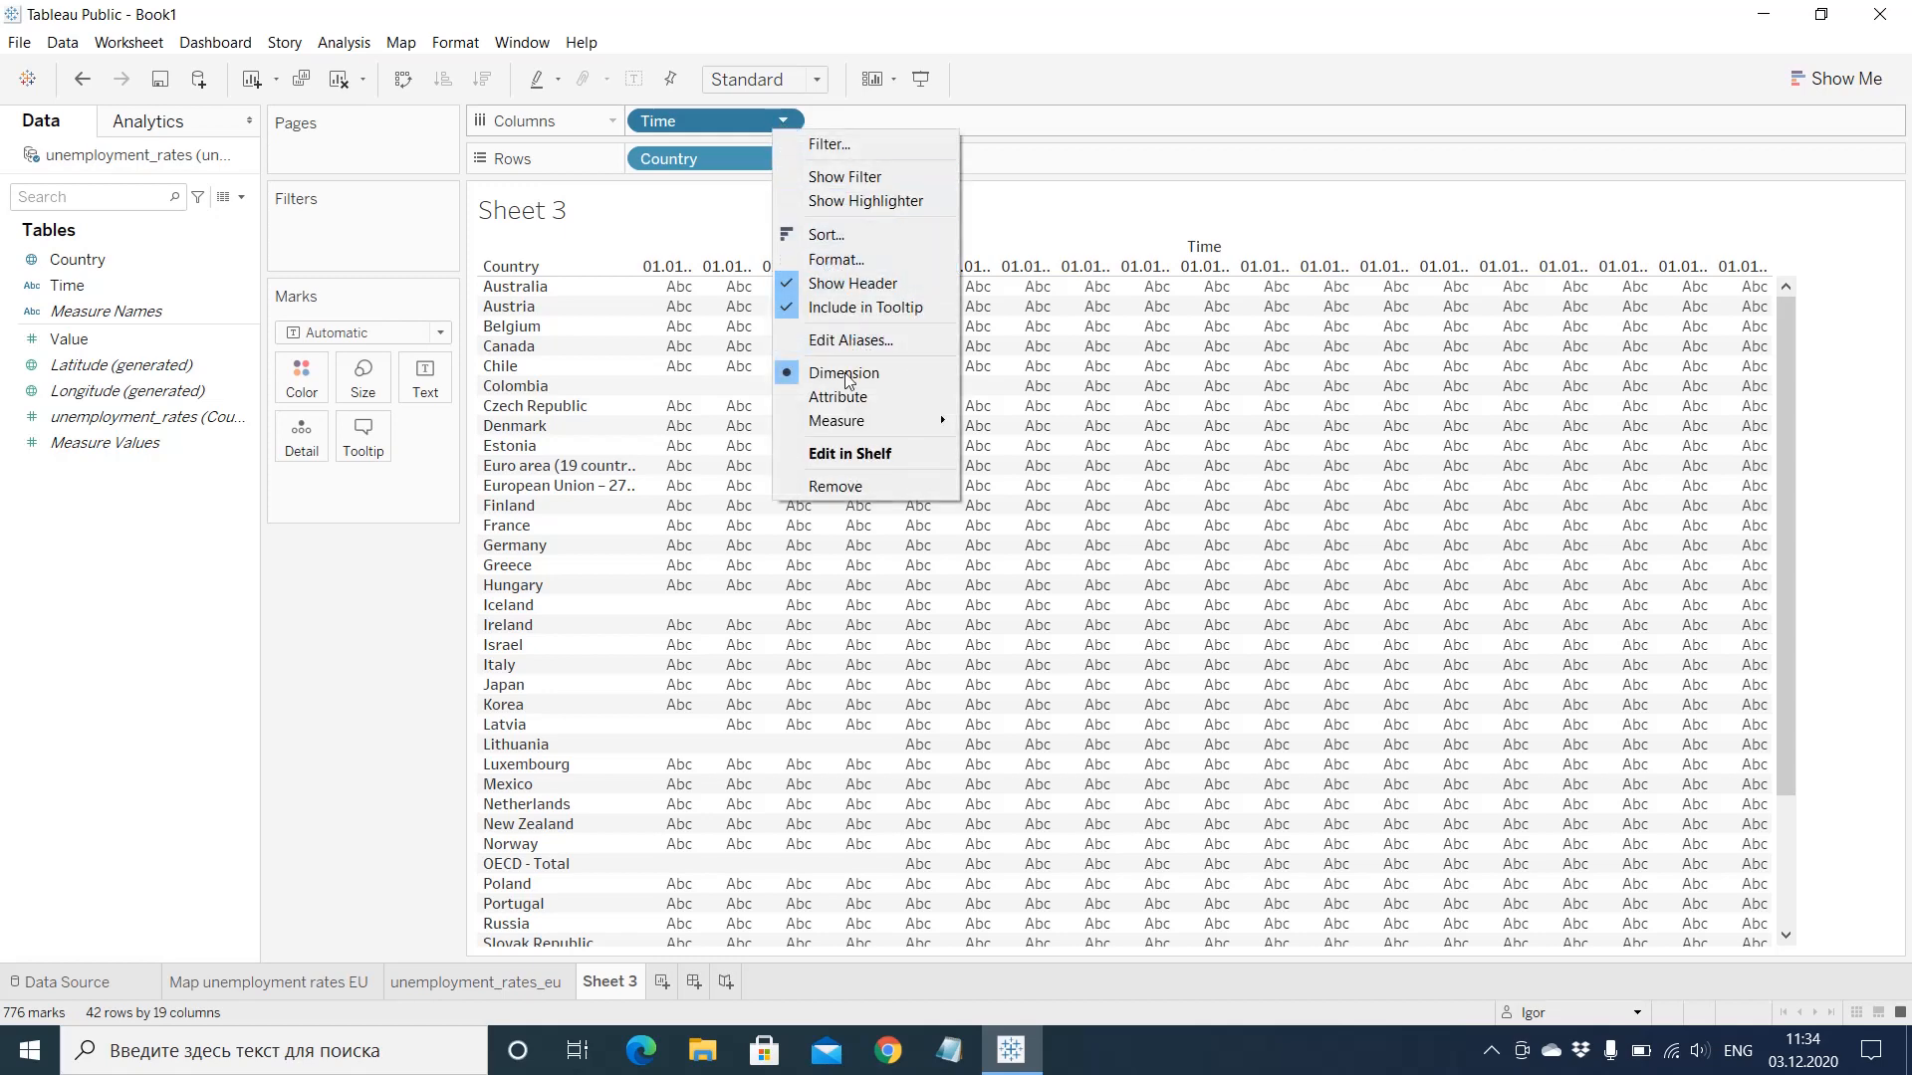
click(834, 486)
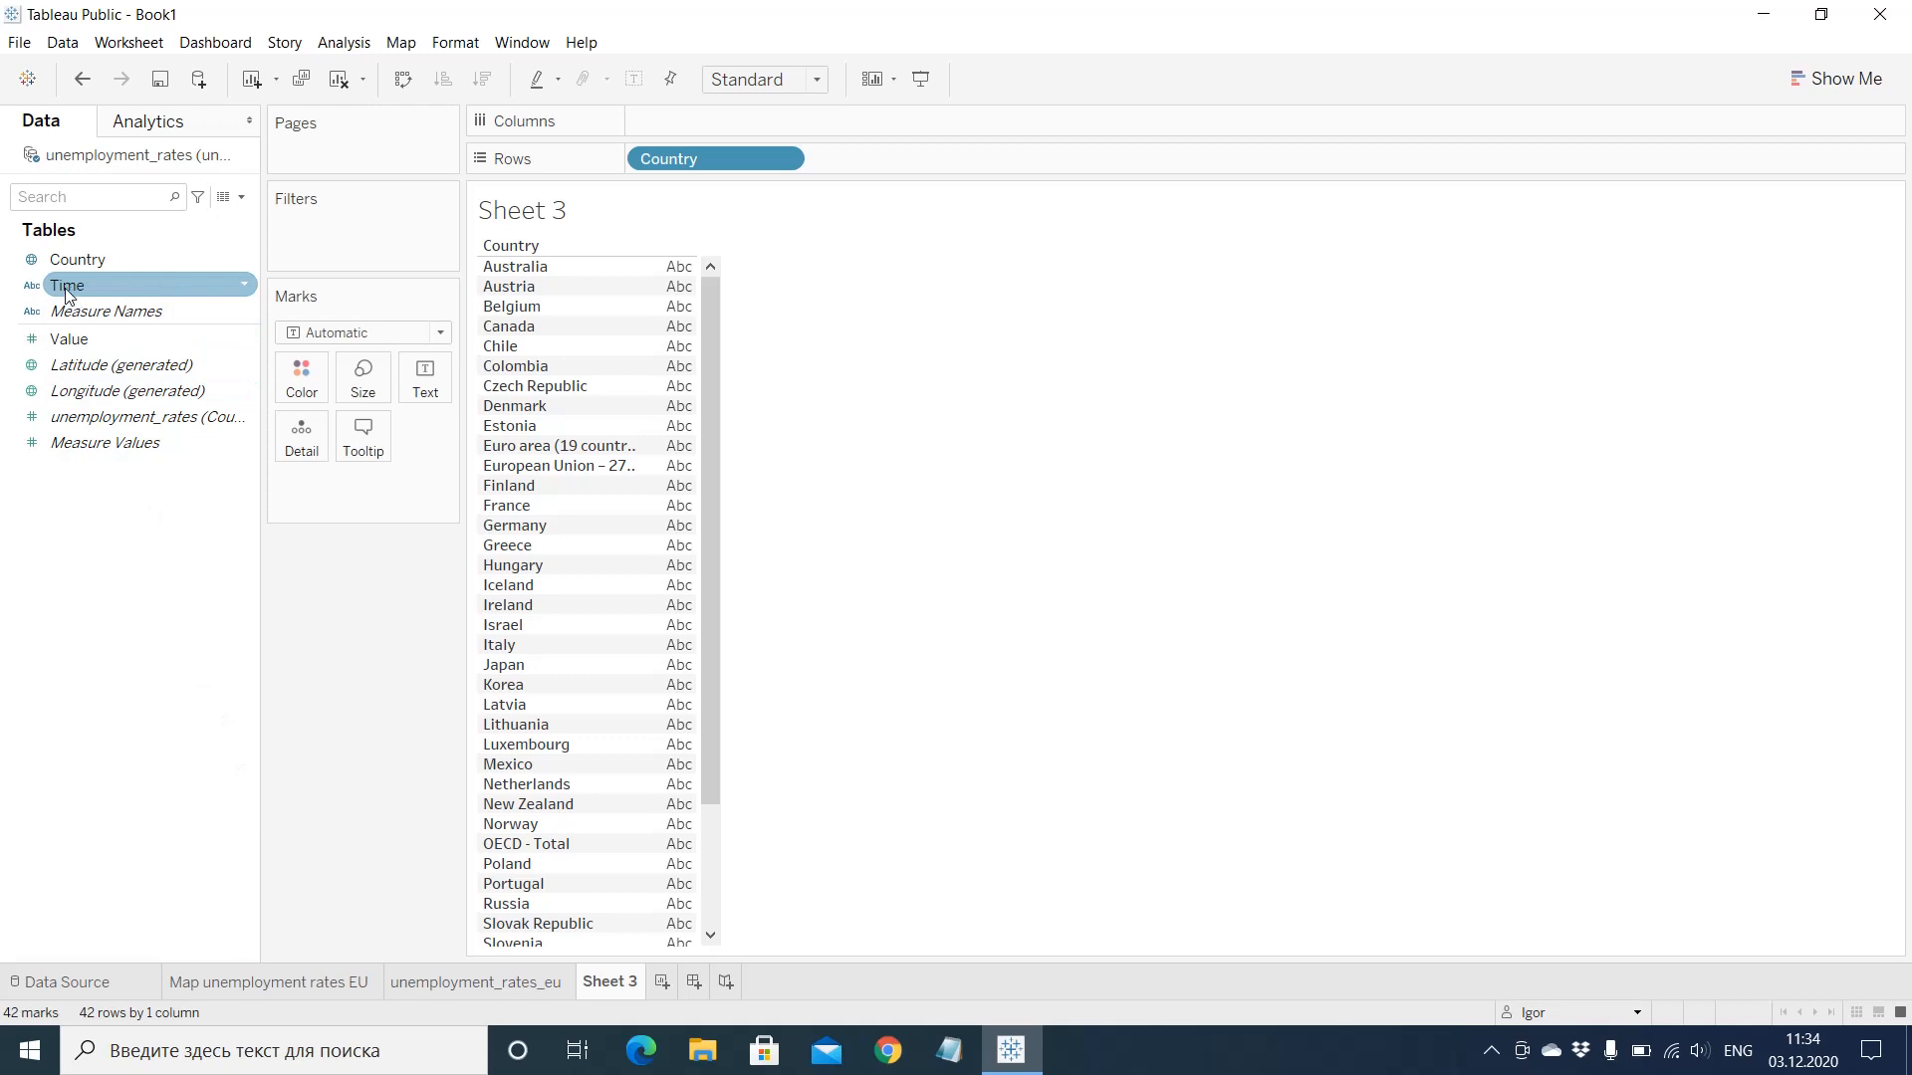
Step: Change the data type of the Time field from String to Date & Time and dismiss the error message
click(32, 288)
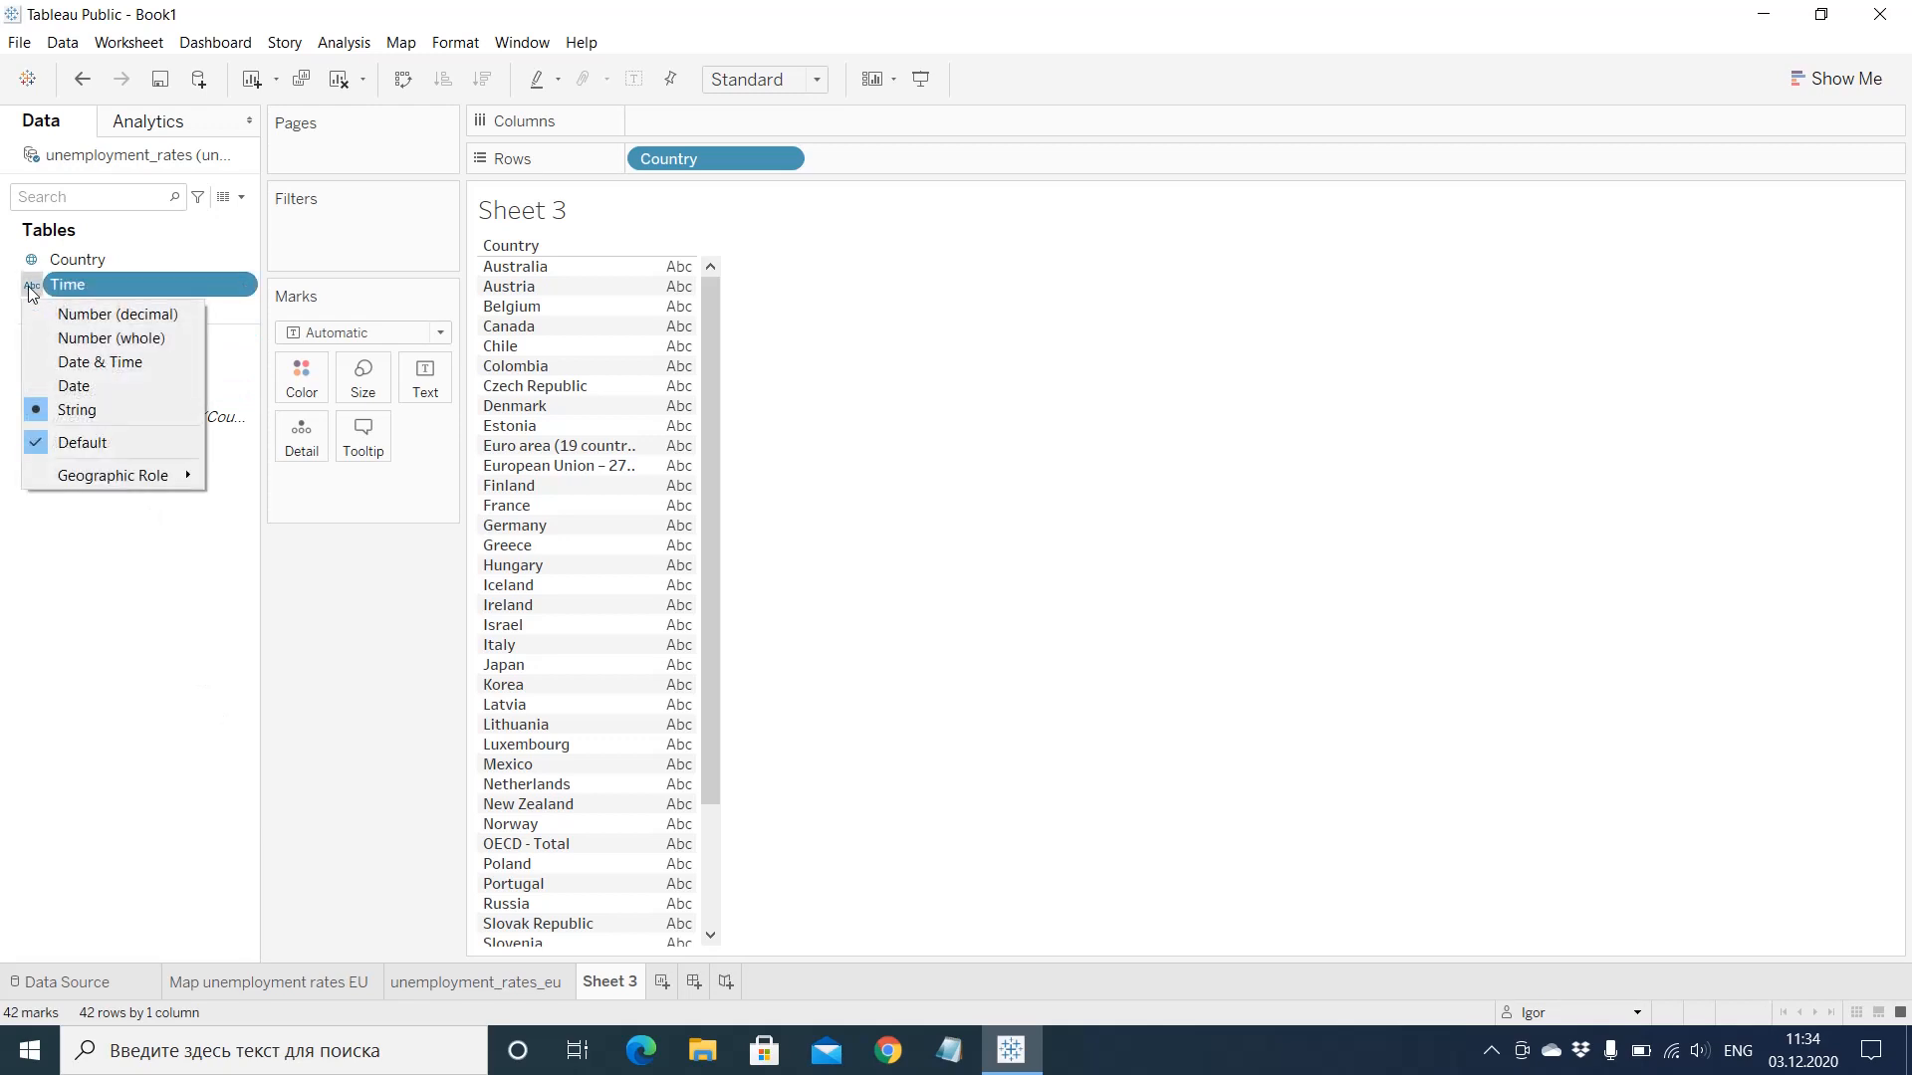
click(120, 364)
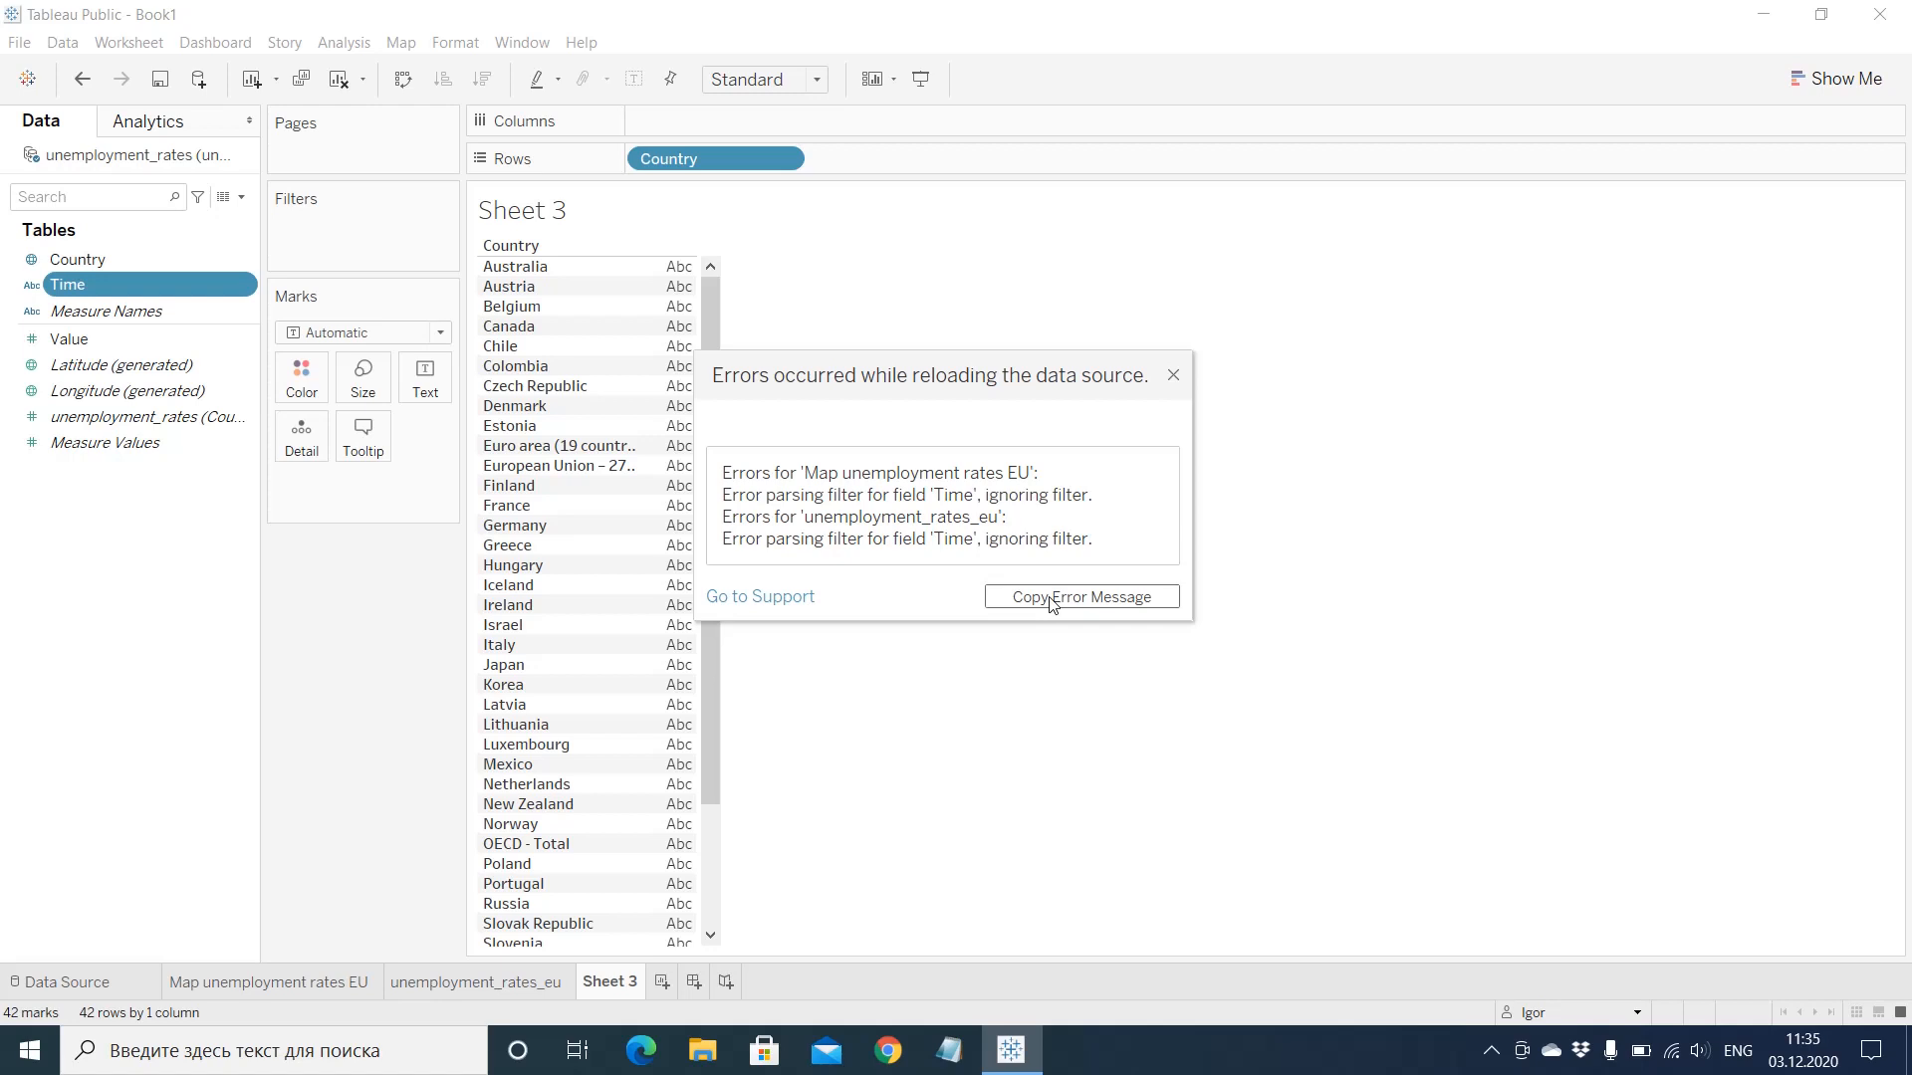
click(1051, 597)
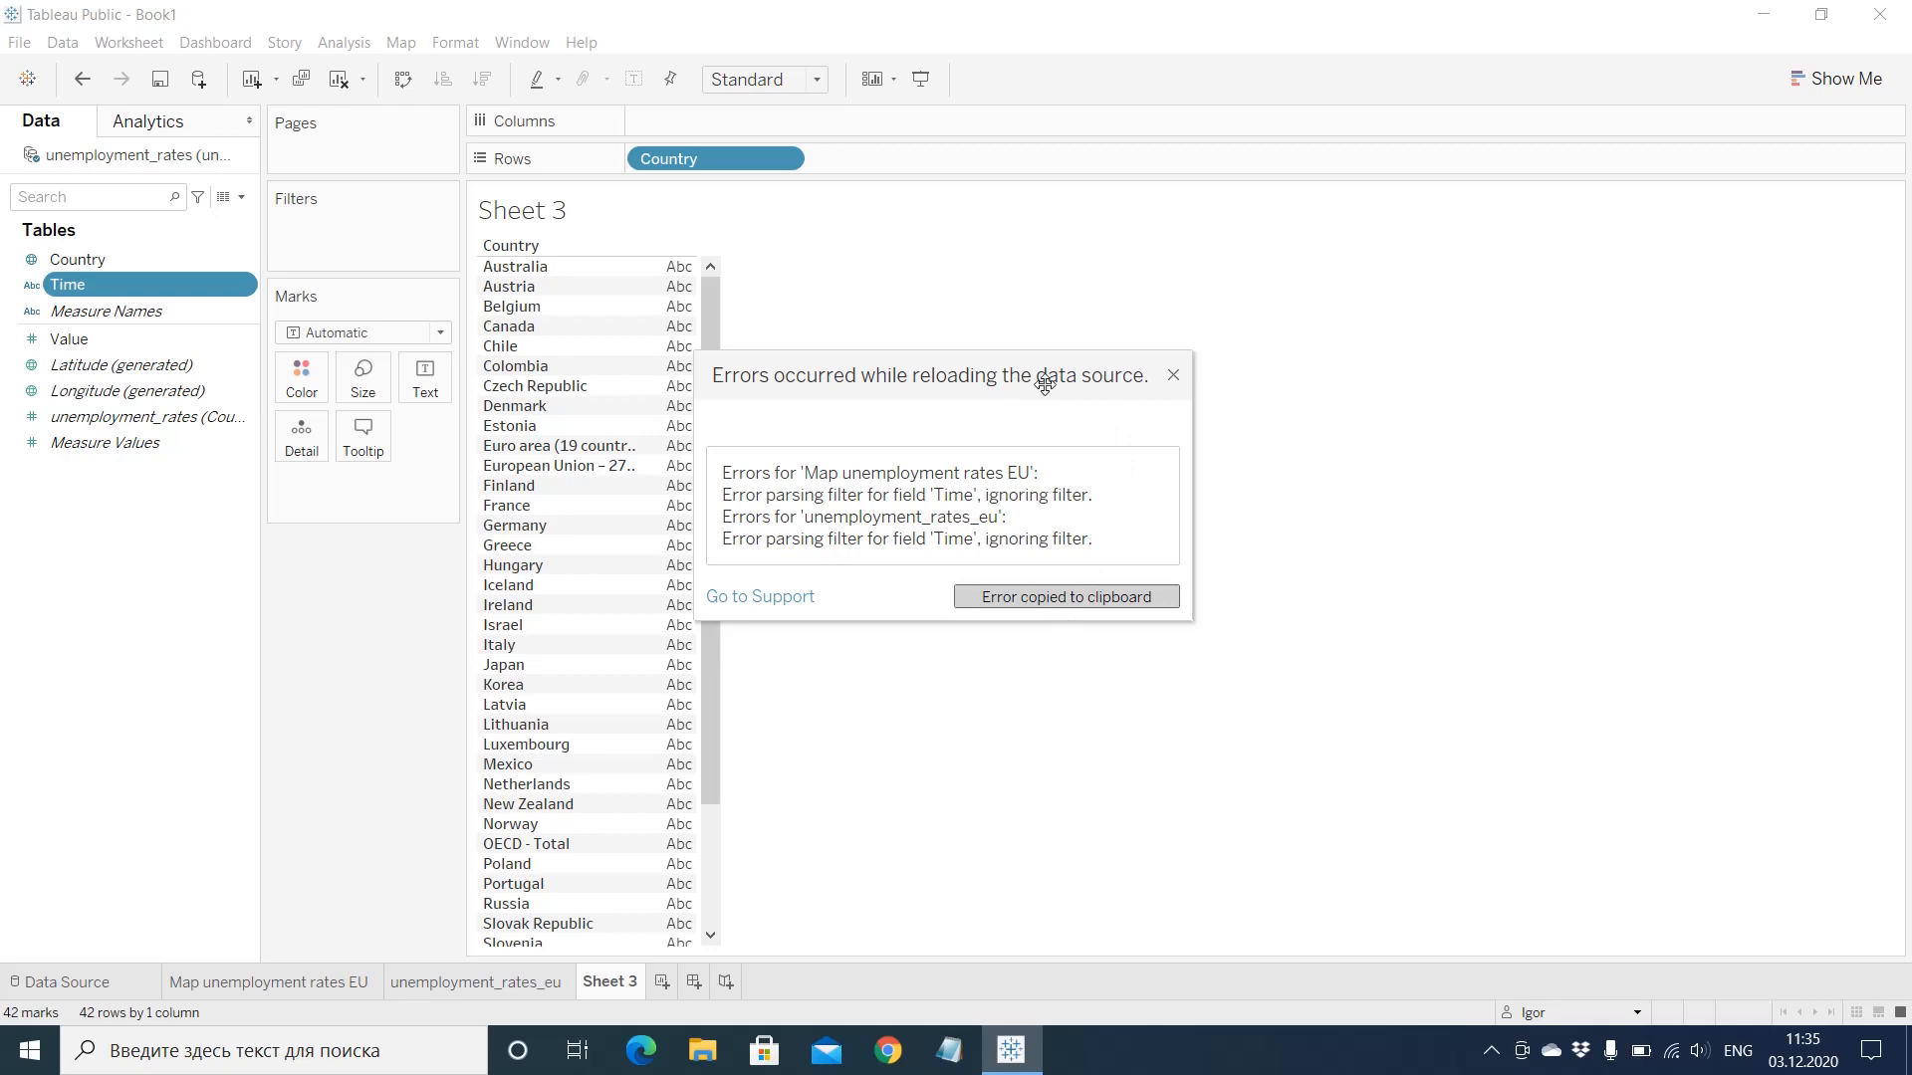
click(1166, 377)
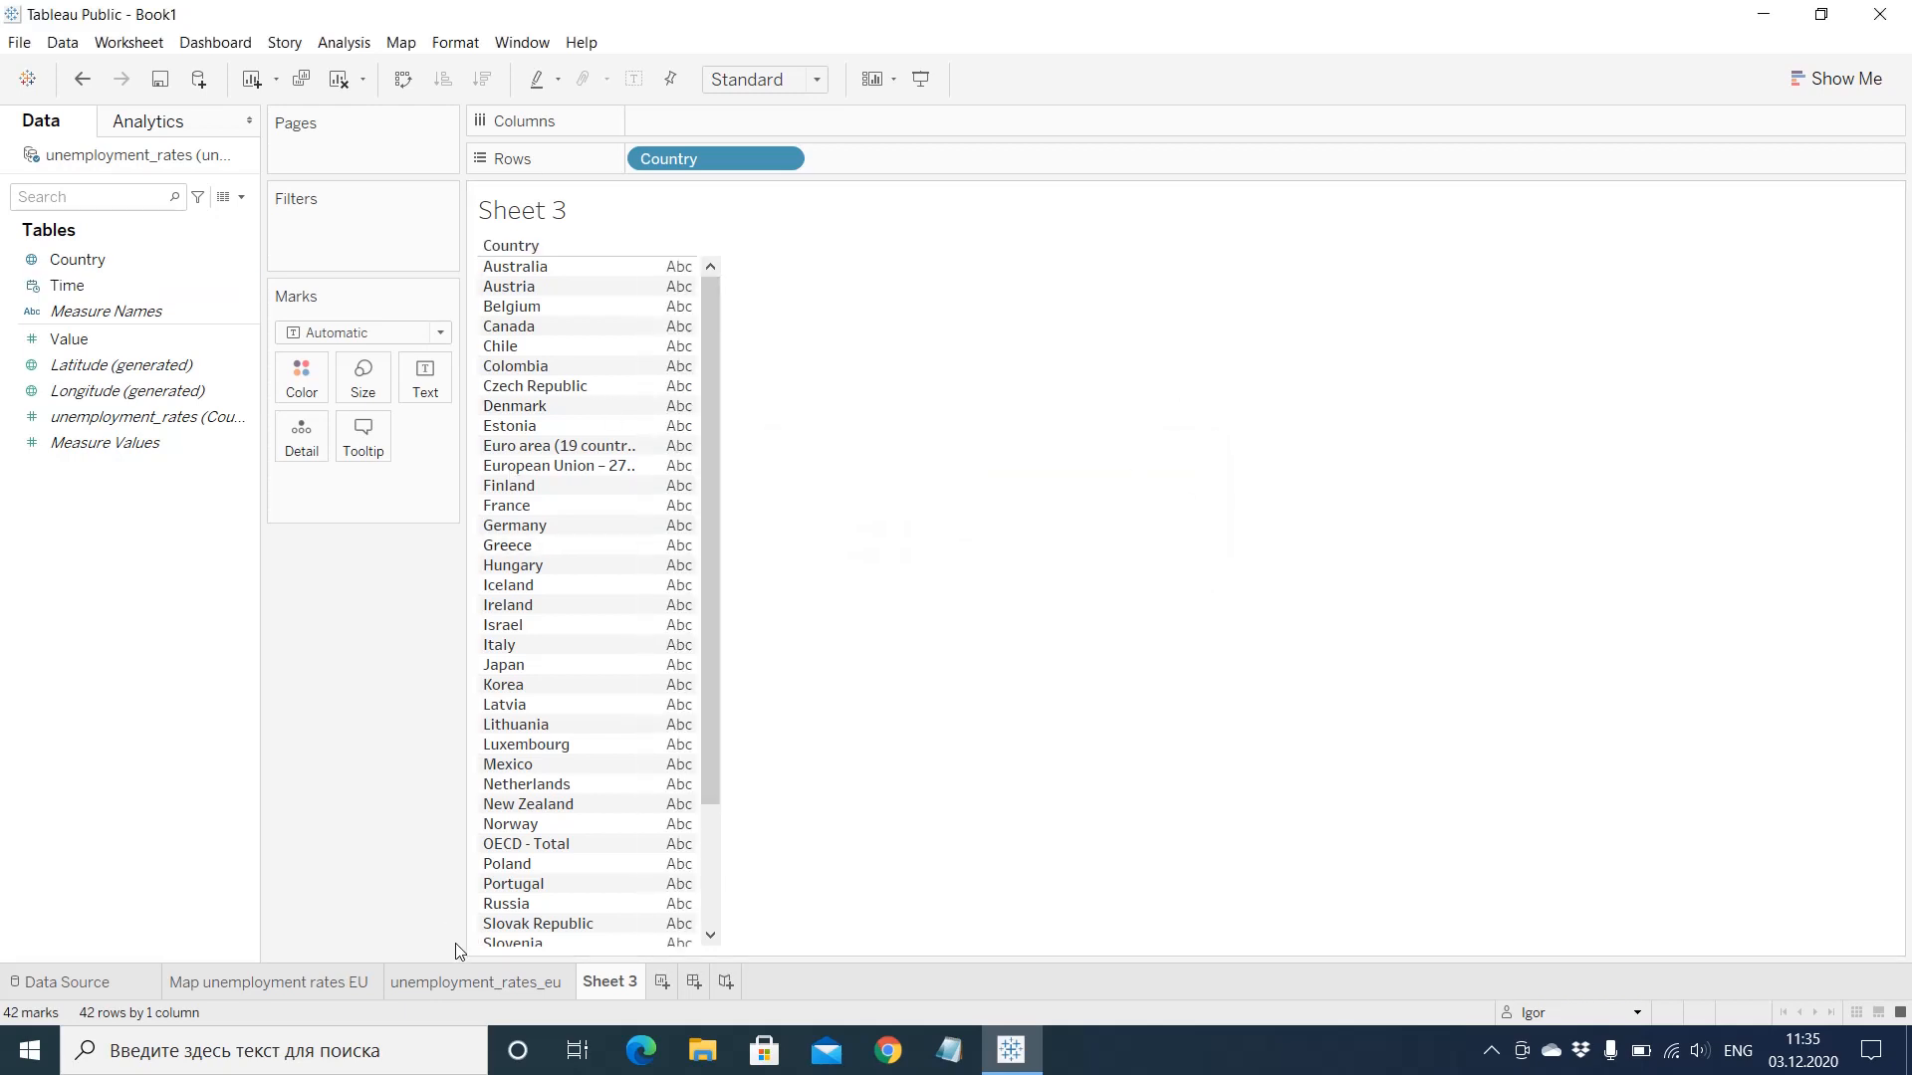
Step: Add a Time filter by Years to the Map unemployment rates EU worksheet, leaving all years unselected
click(476, 983)
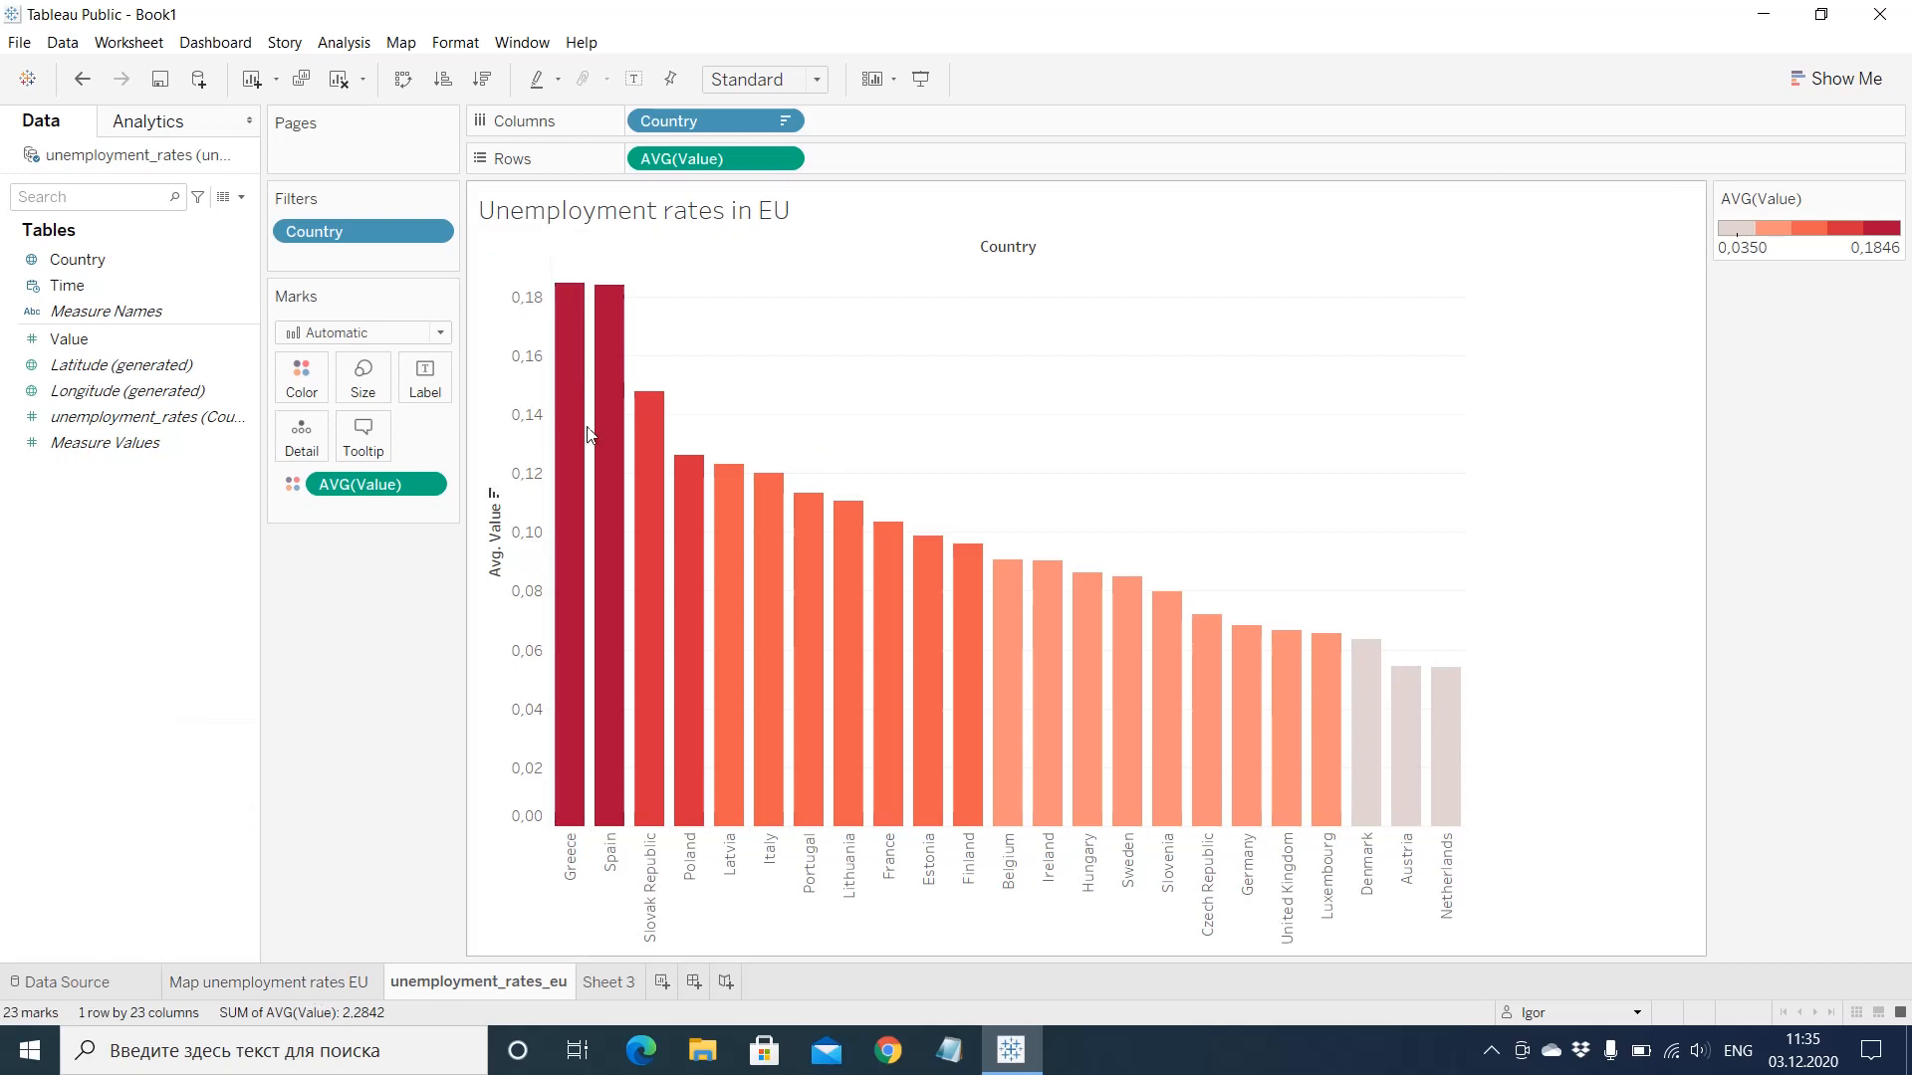
click(247, 985)
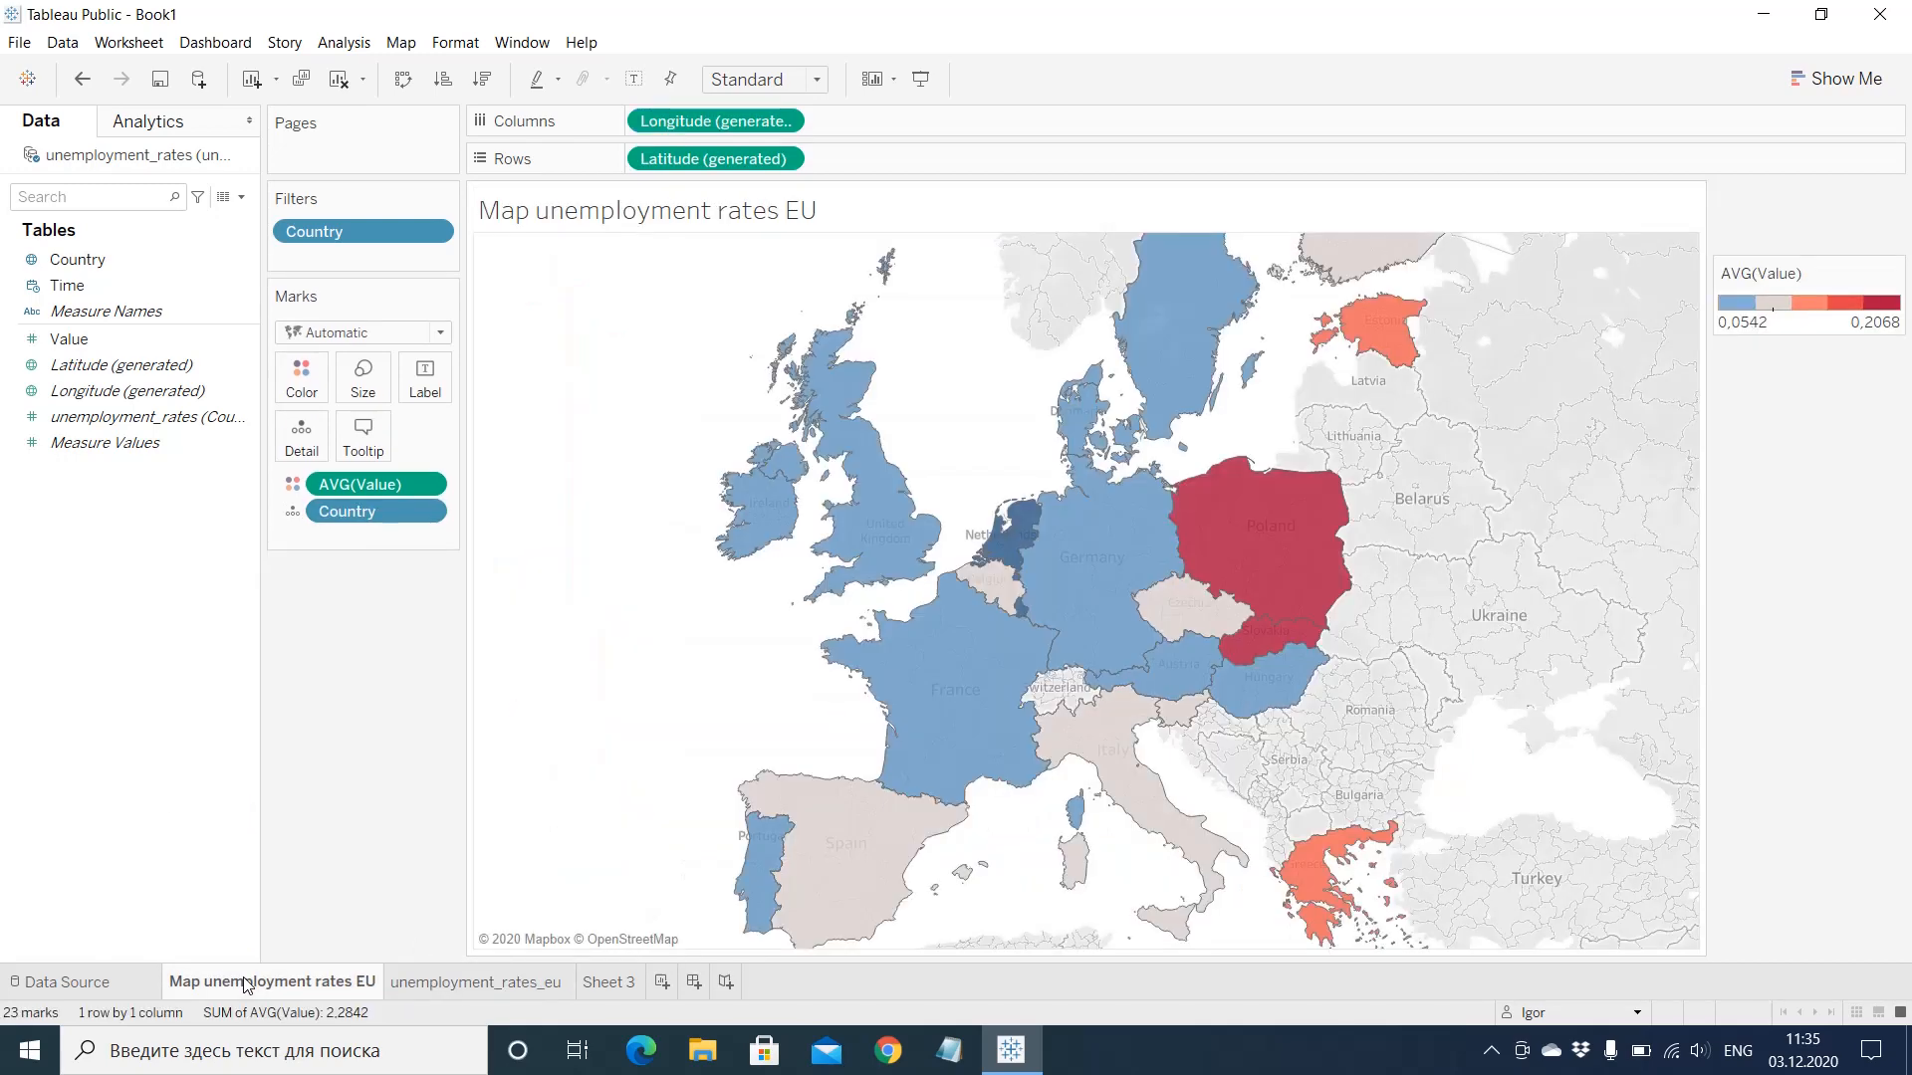
click(474, 984)
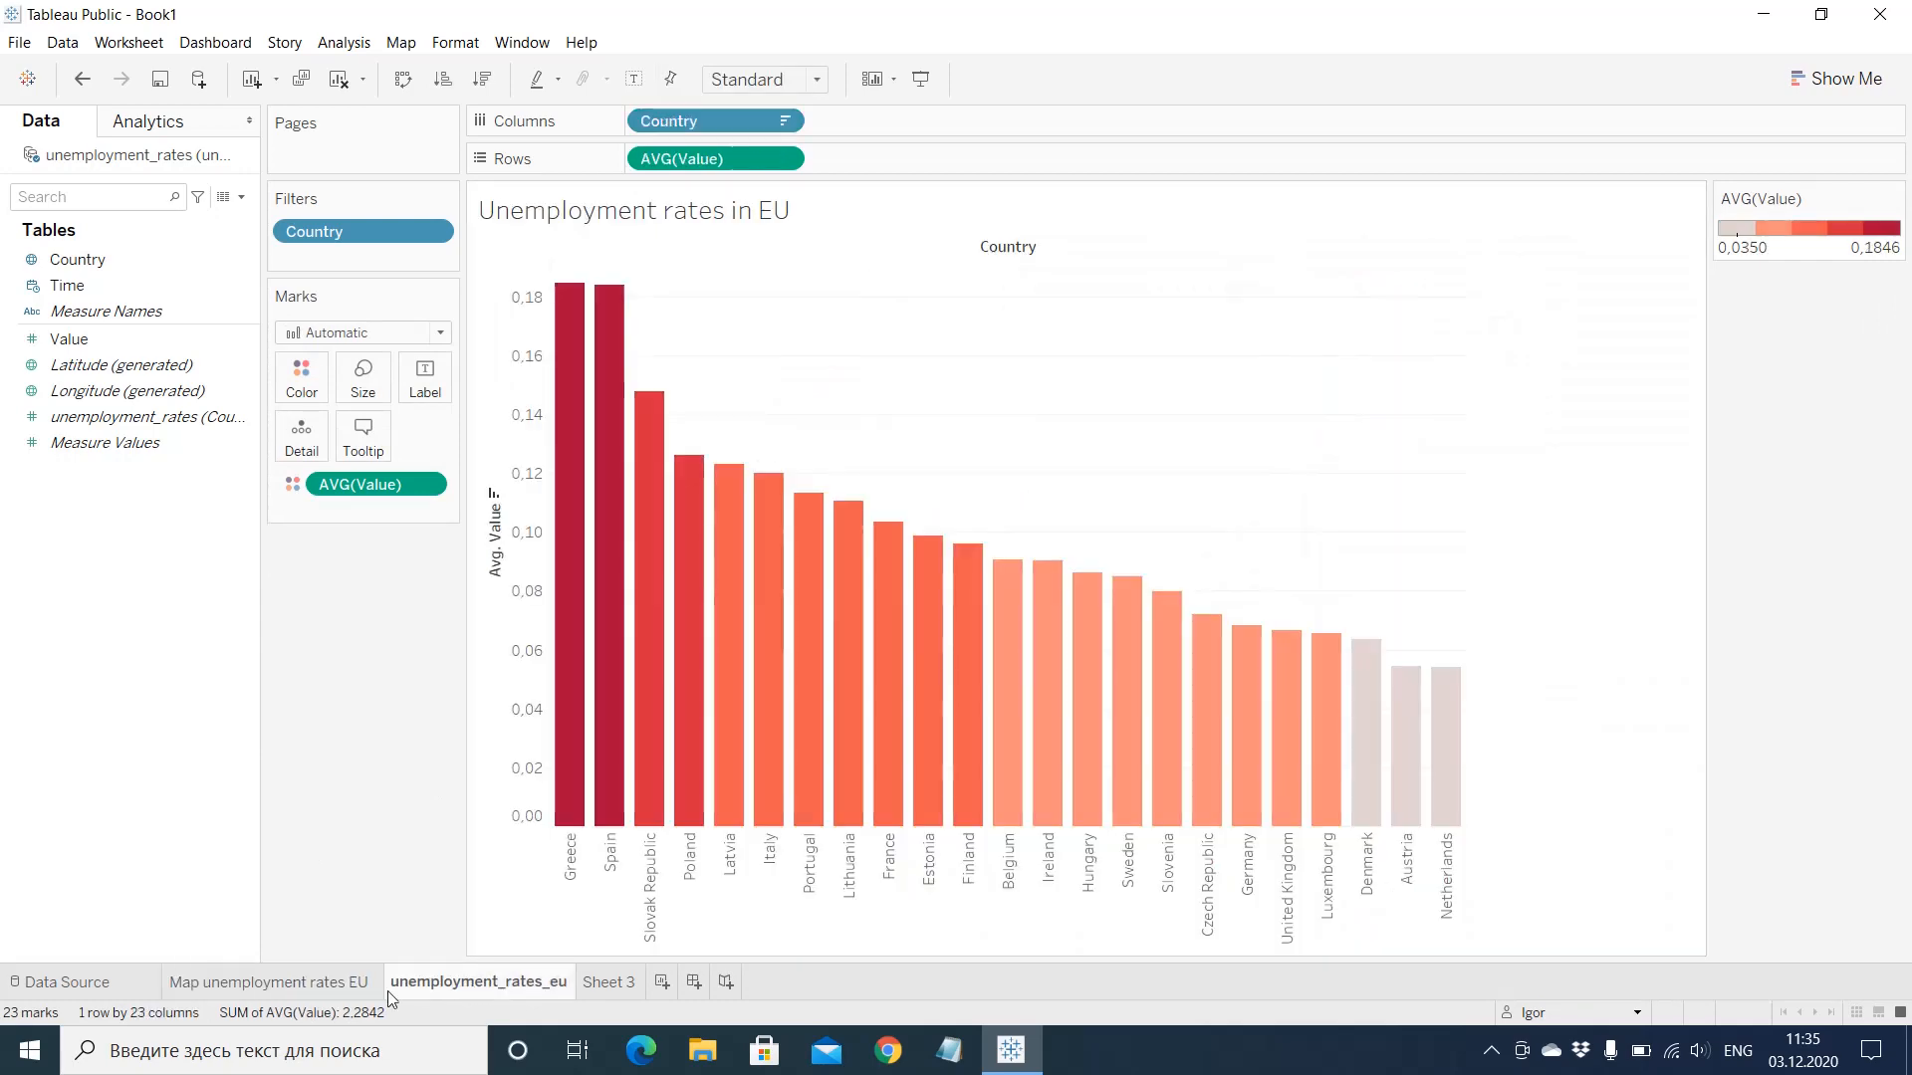
click(327, 988)
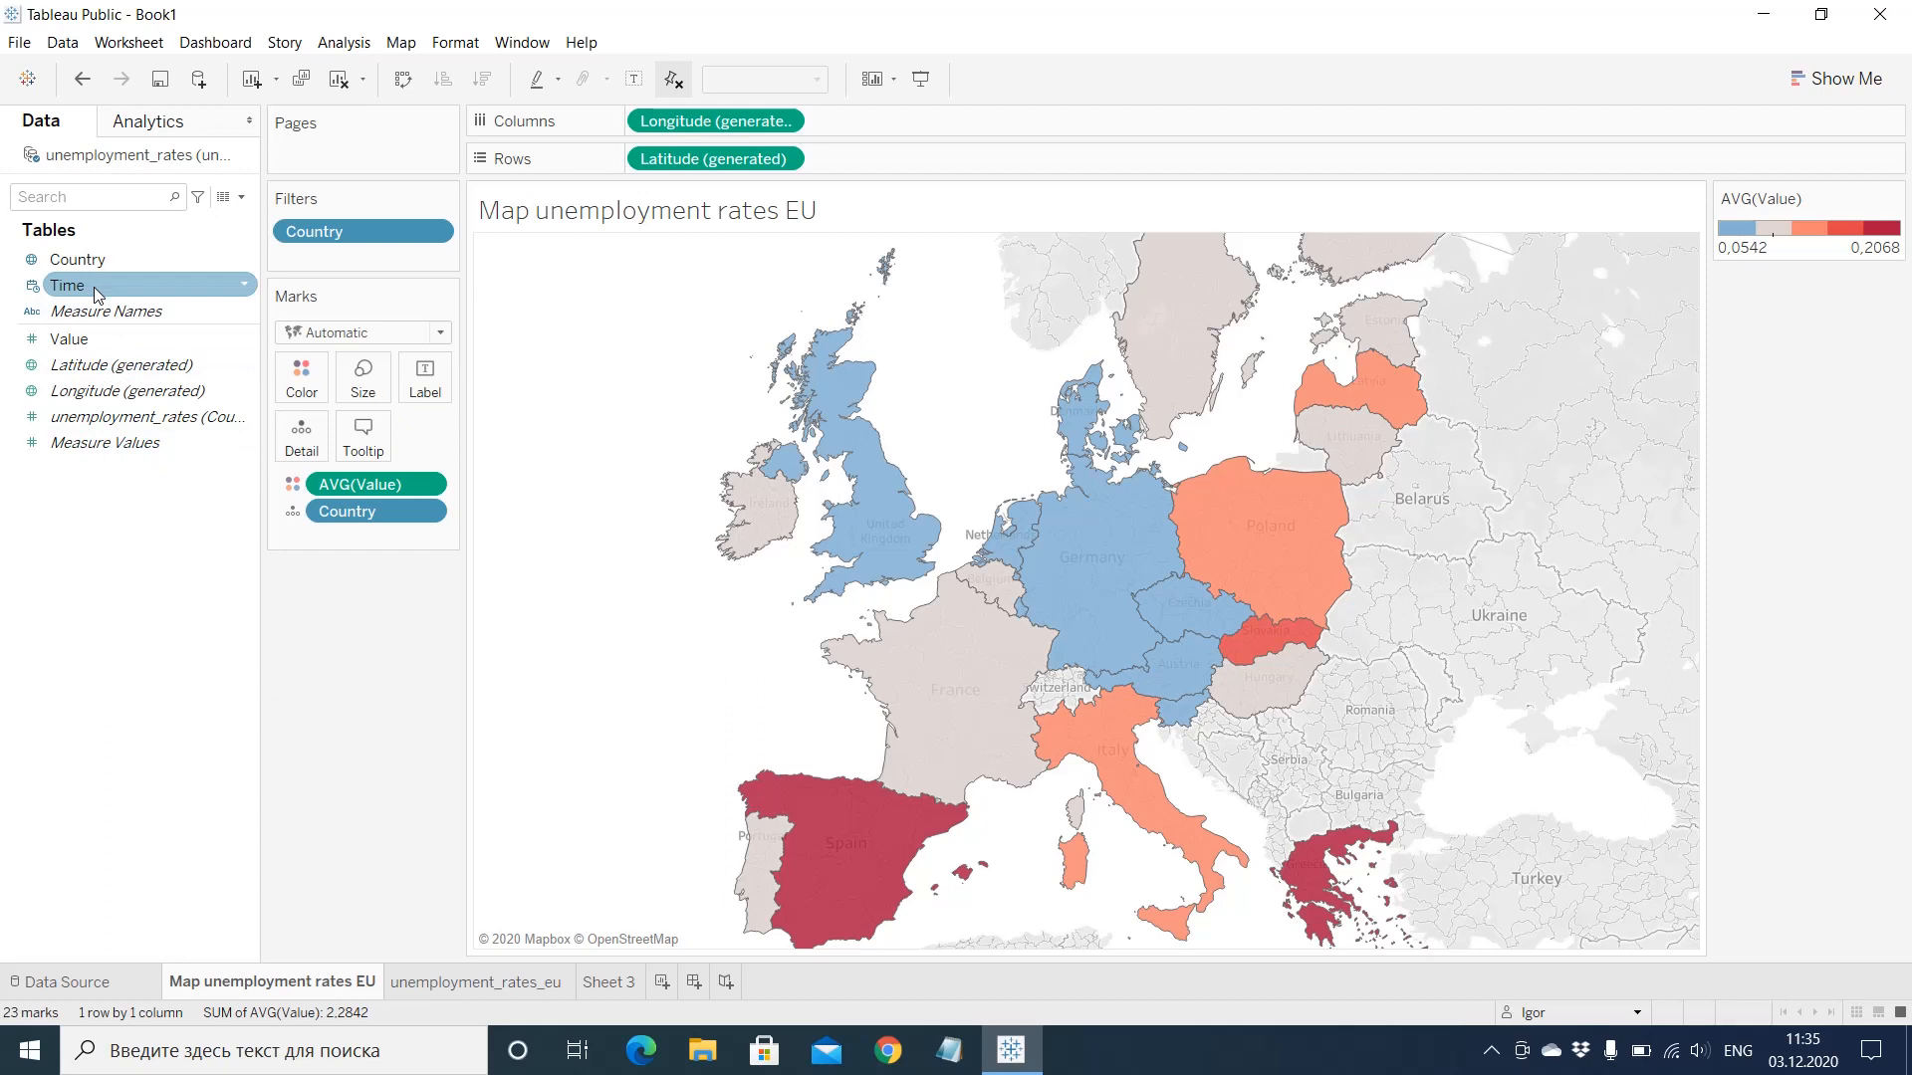
drag(94, 287, 328, 259)
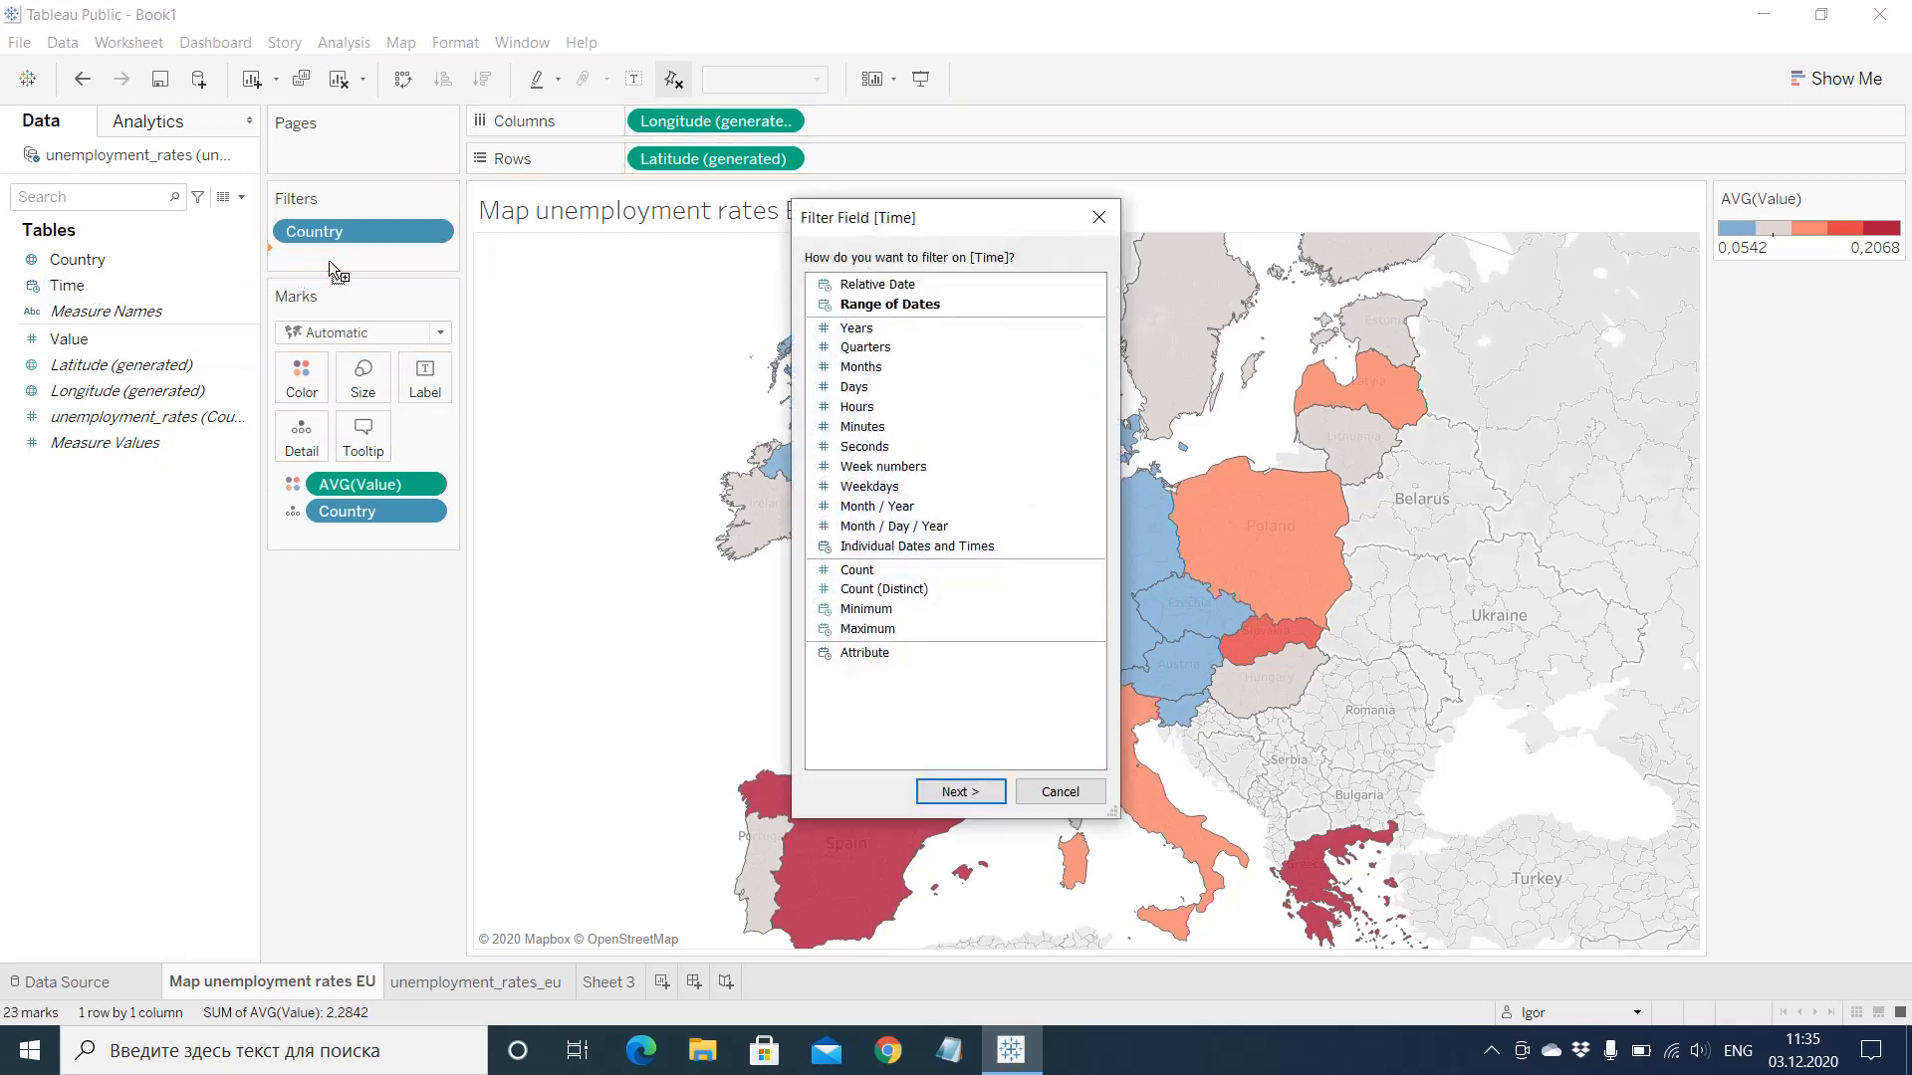
click(877, 329)
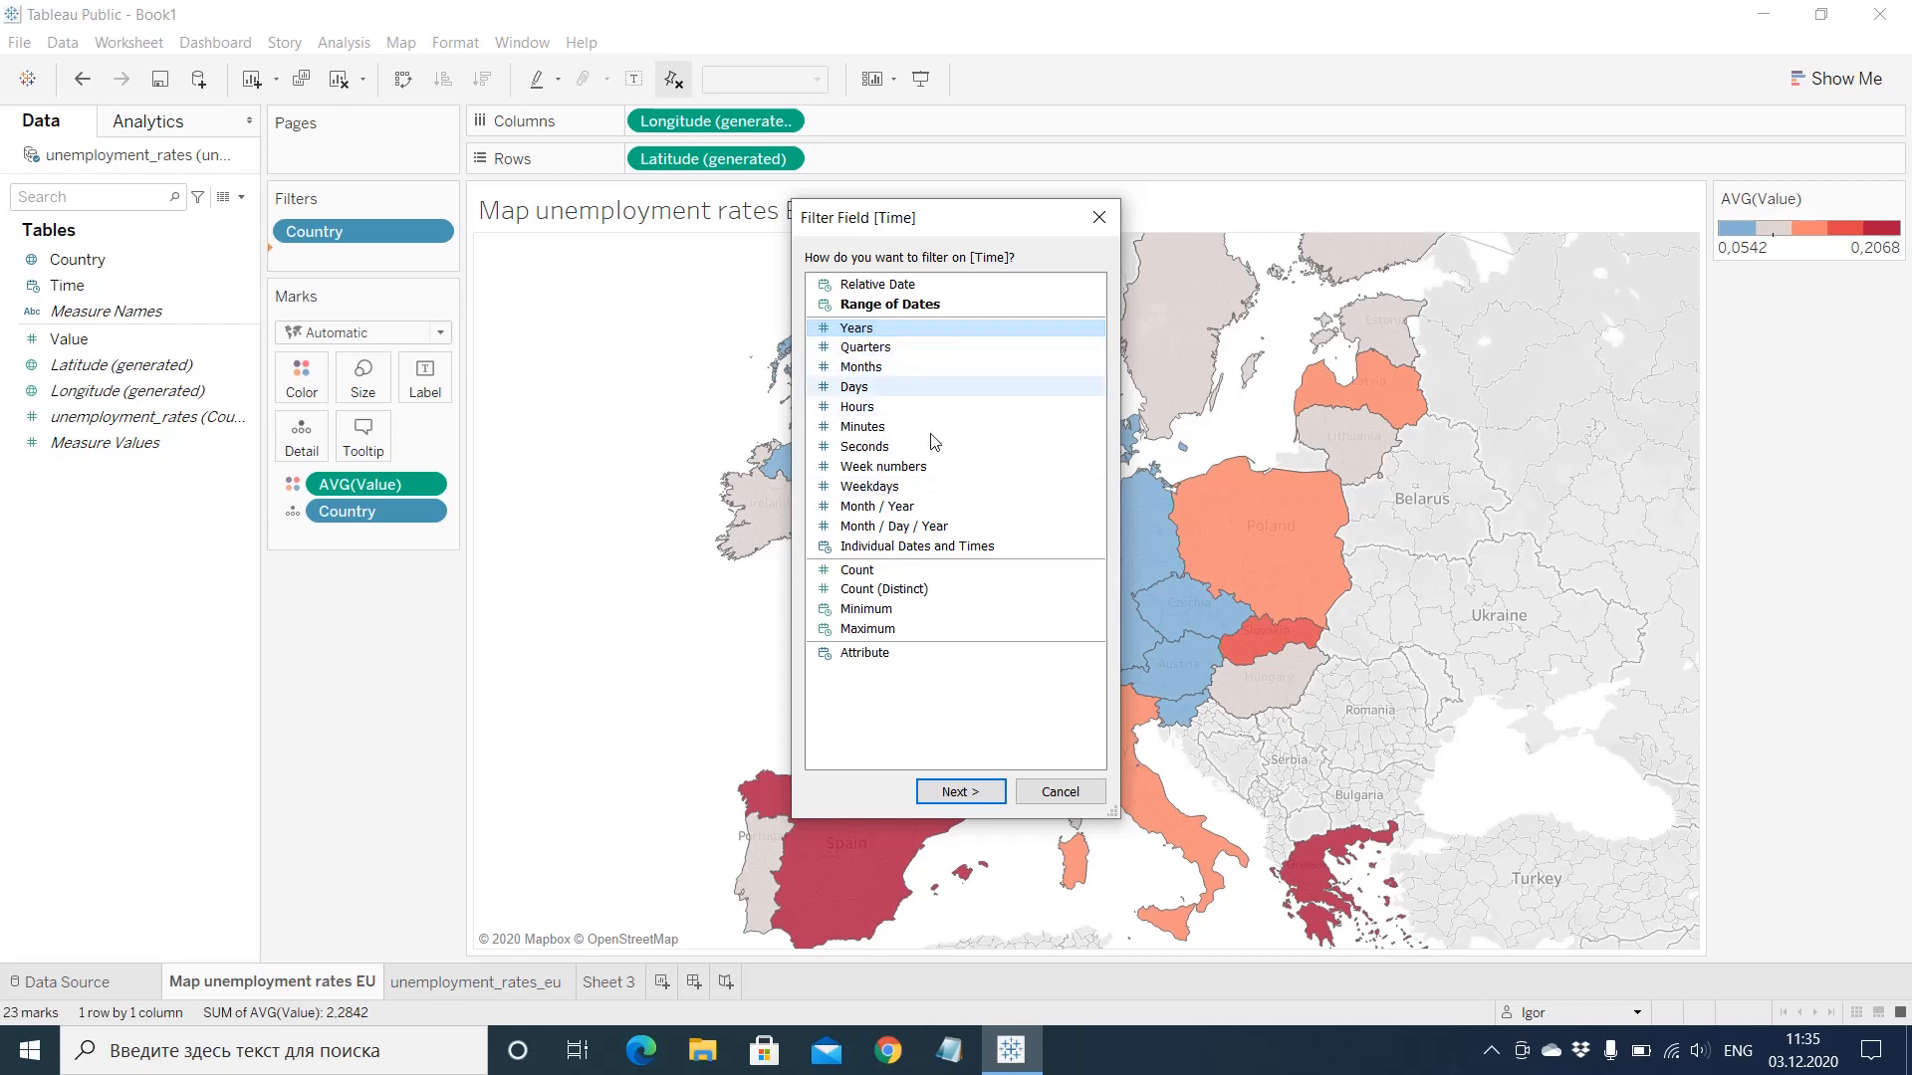
click(956, 794)
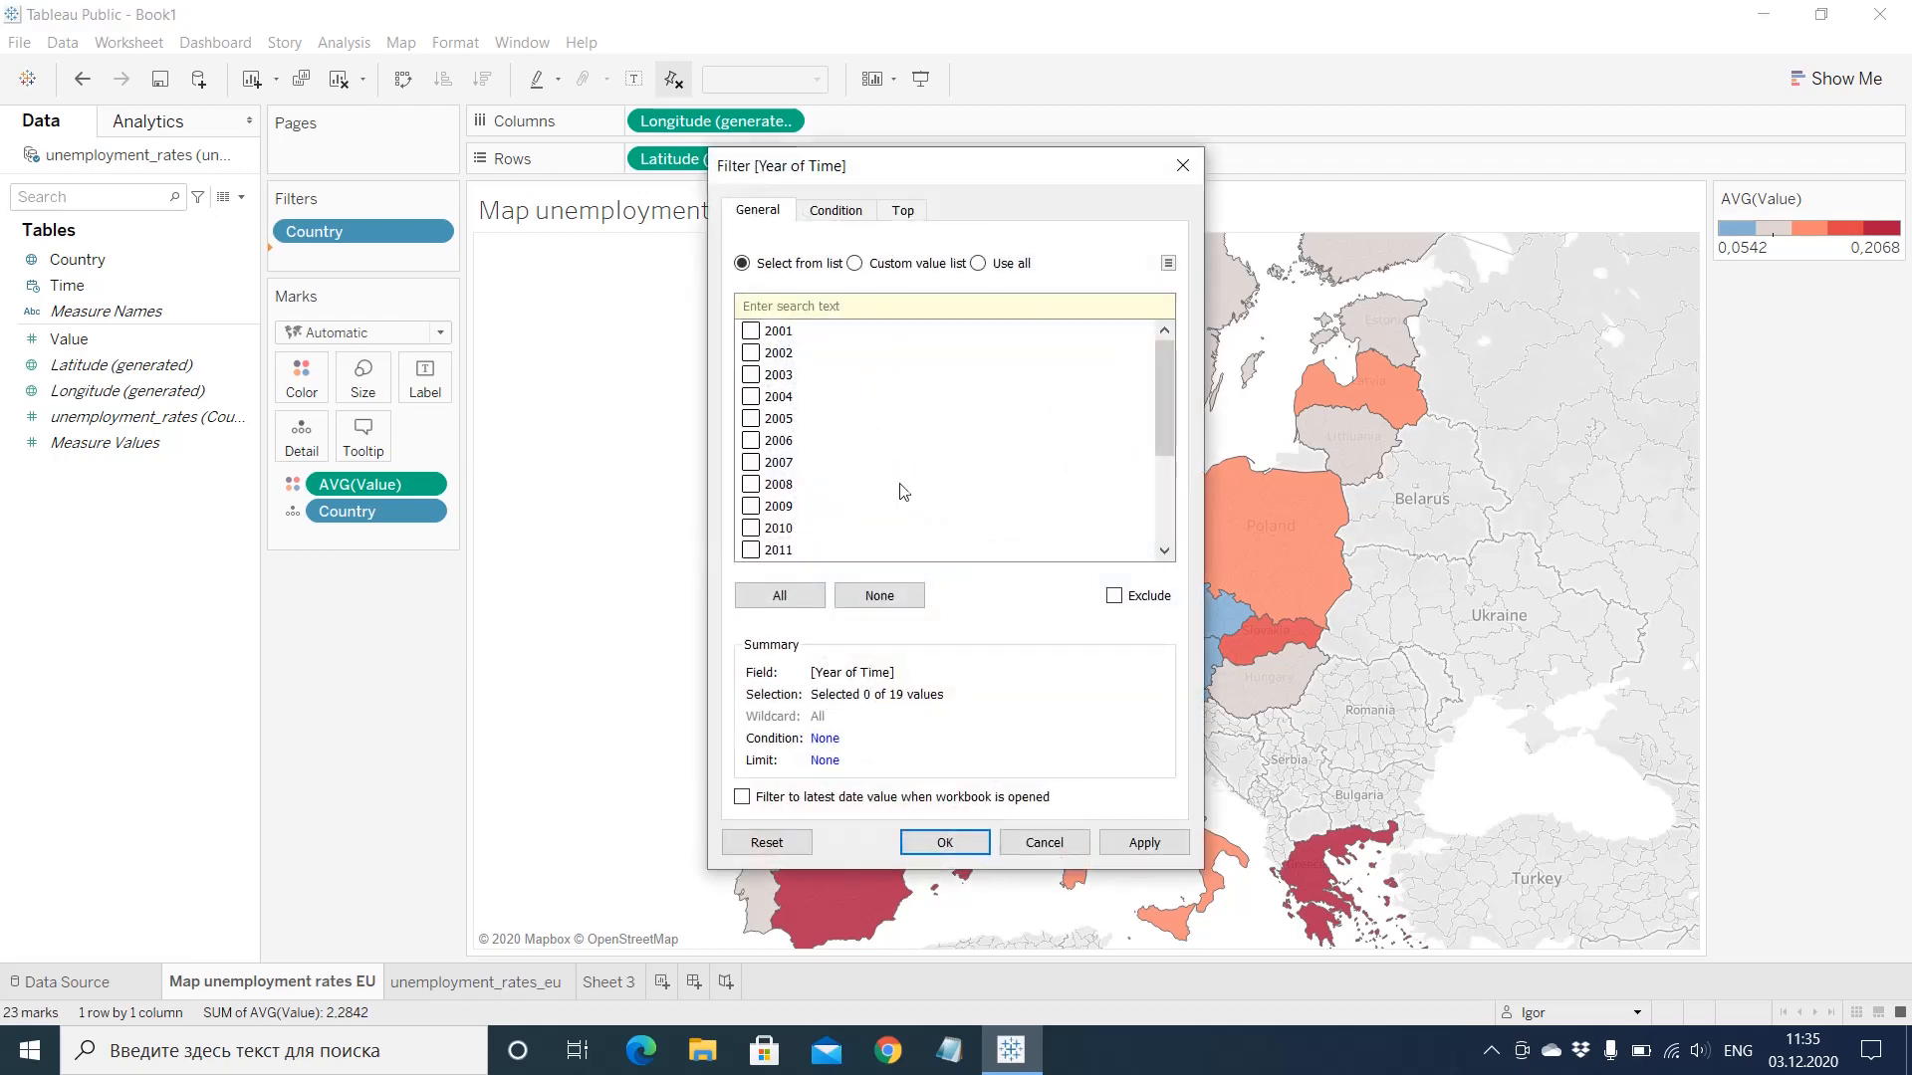
click(954, 845)
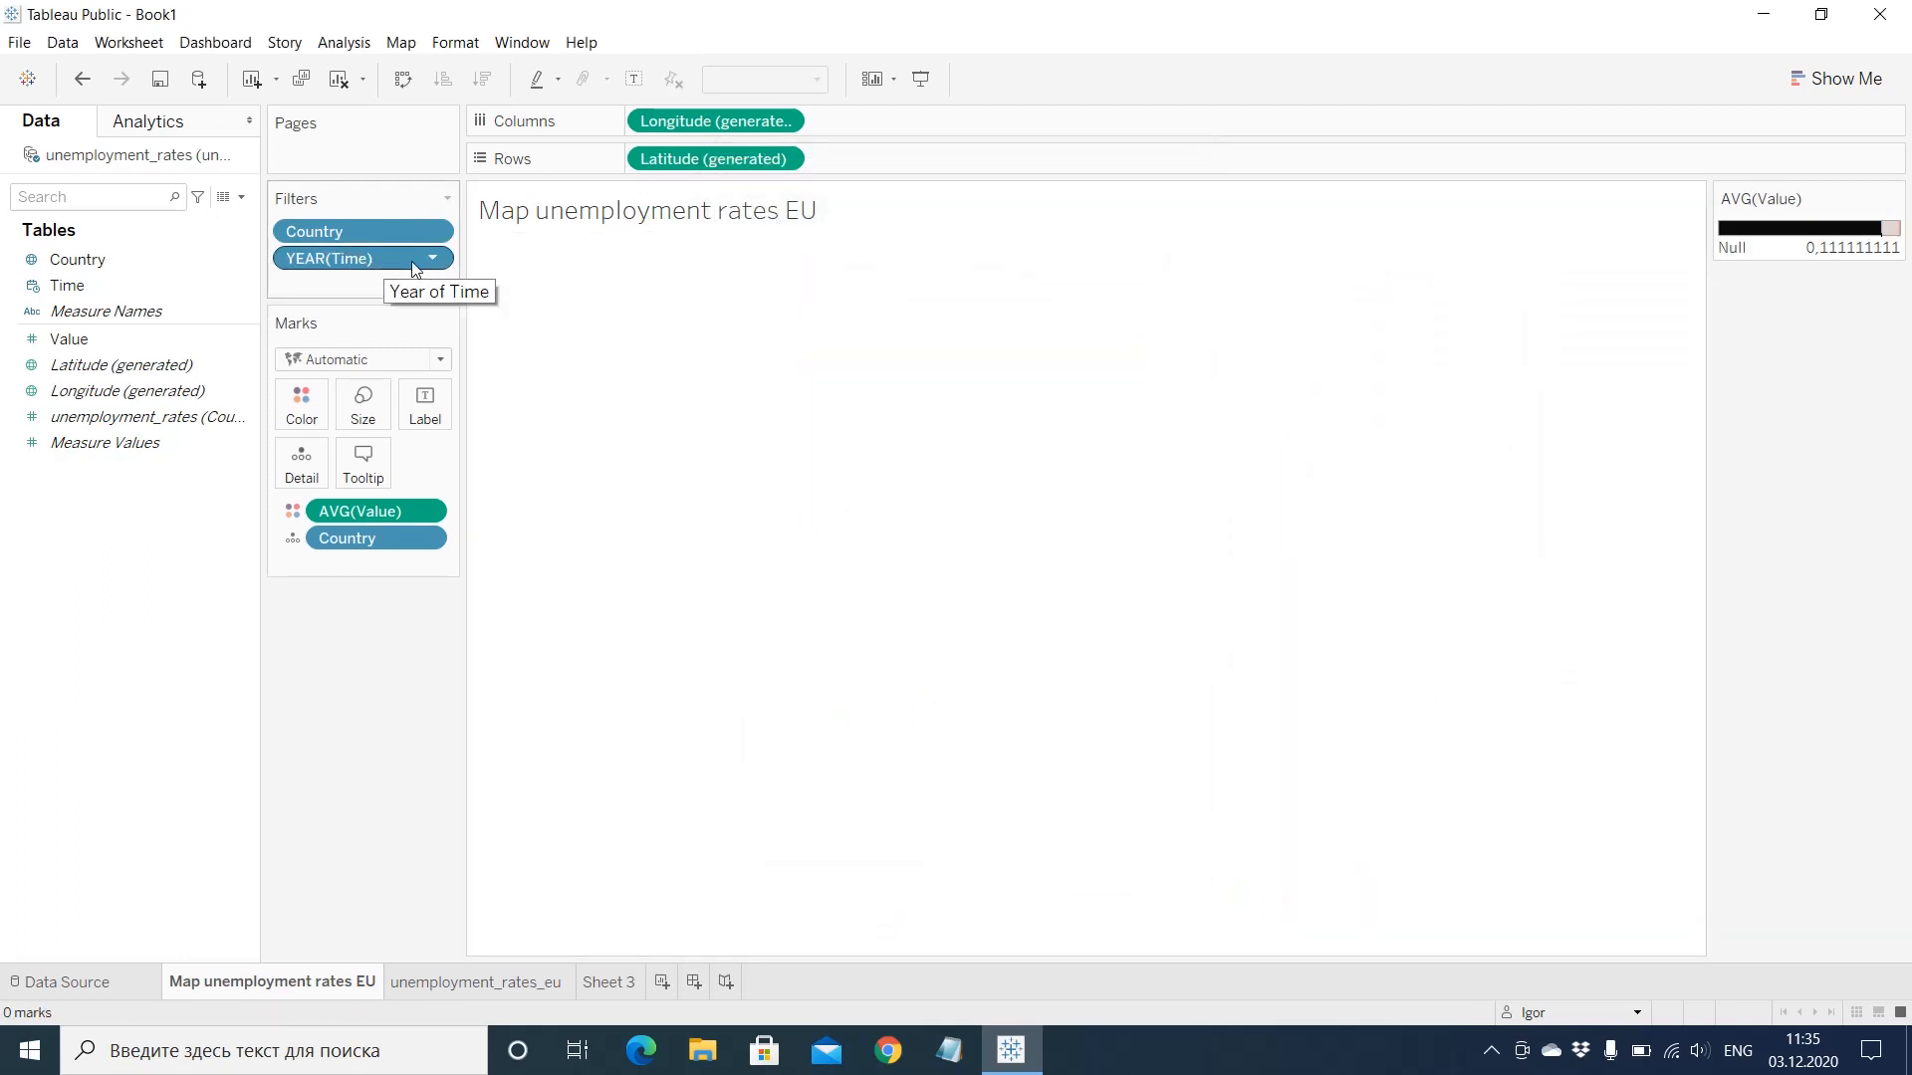
Step: Show the map's year filter, select 2001 and change the filter's display to Multiple Values (dropdown)
right_click(413, 265)
click(491, 309)
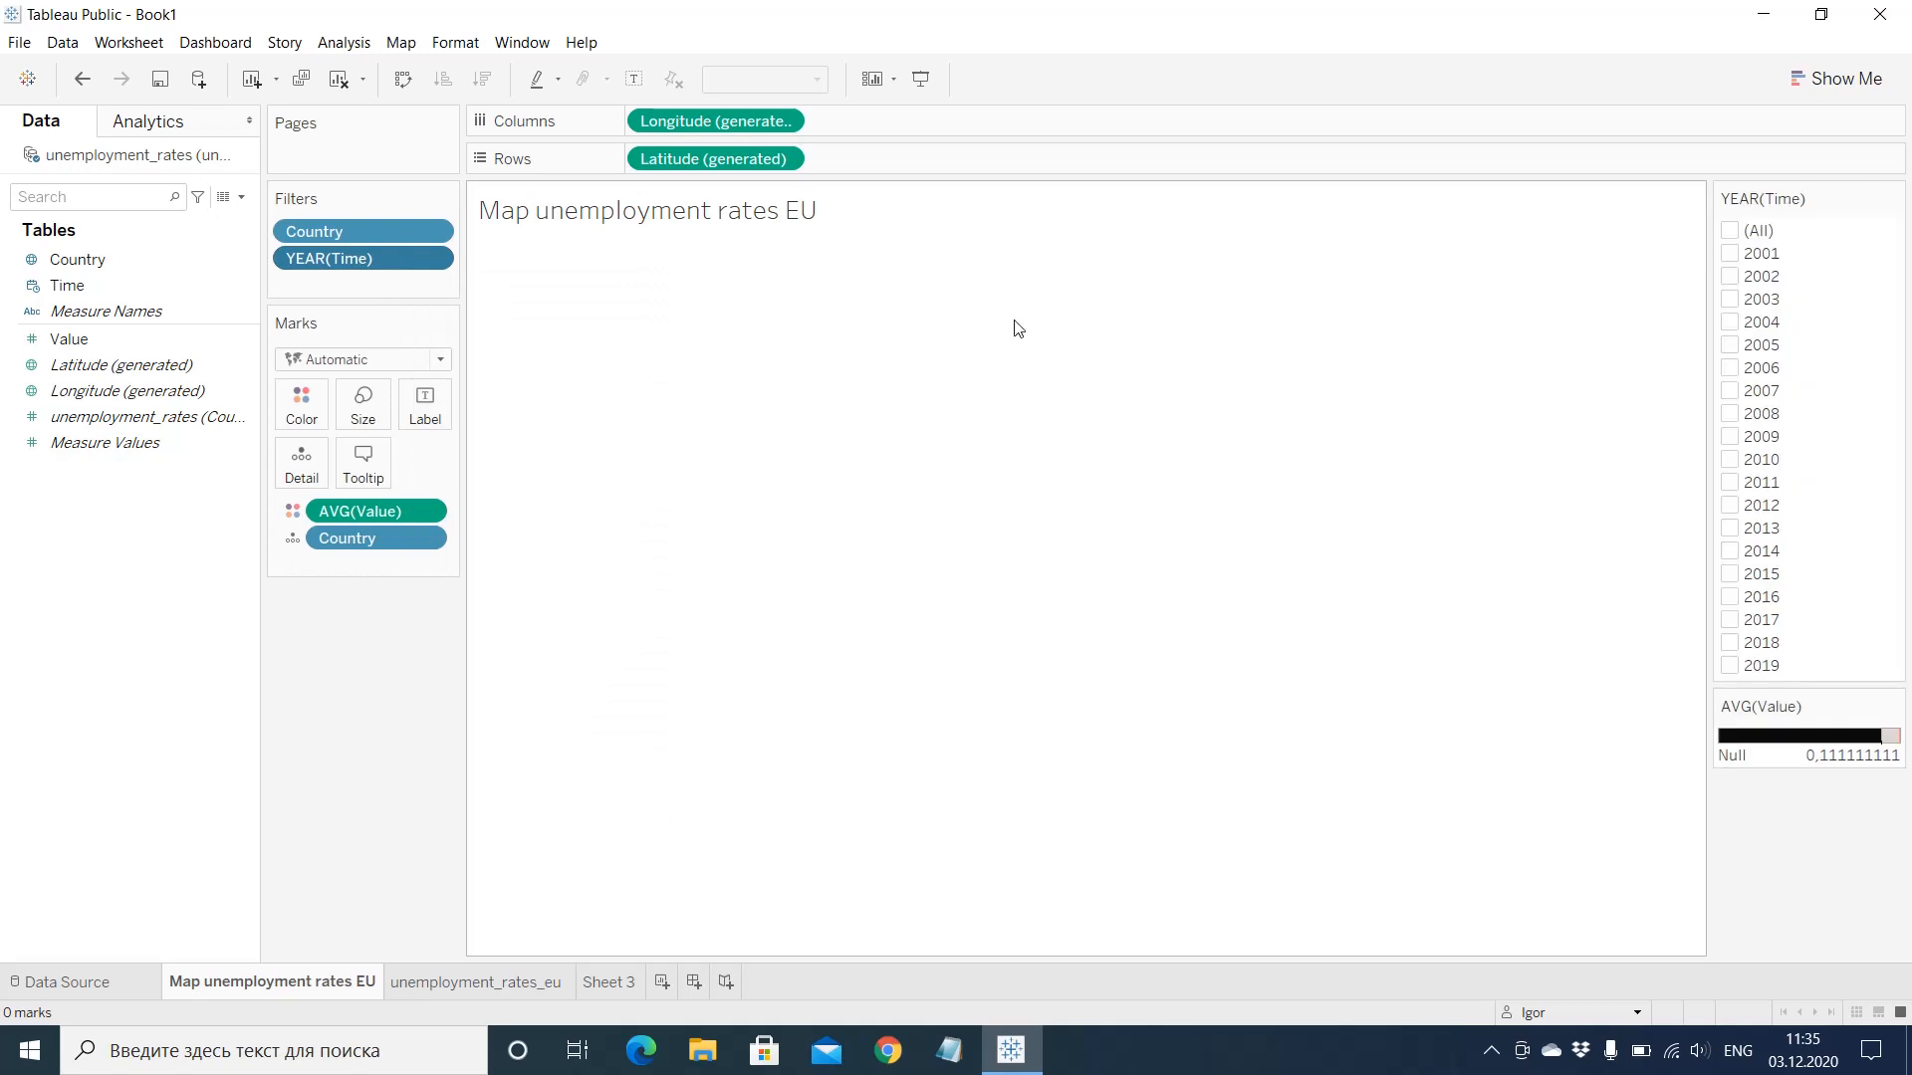
click(1730, 254)
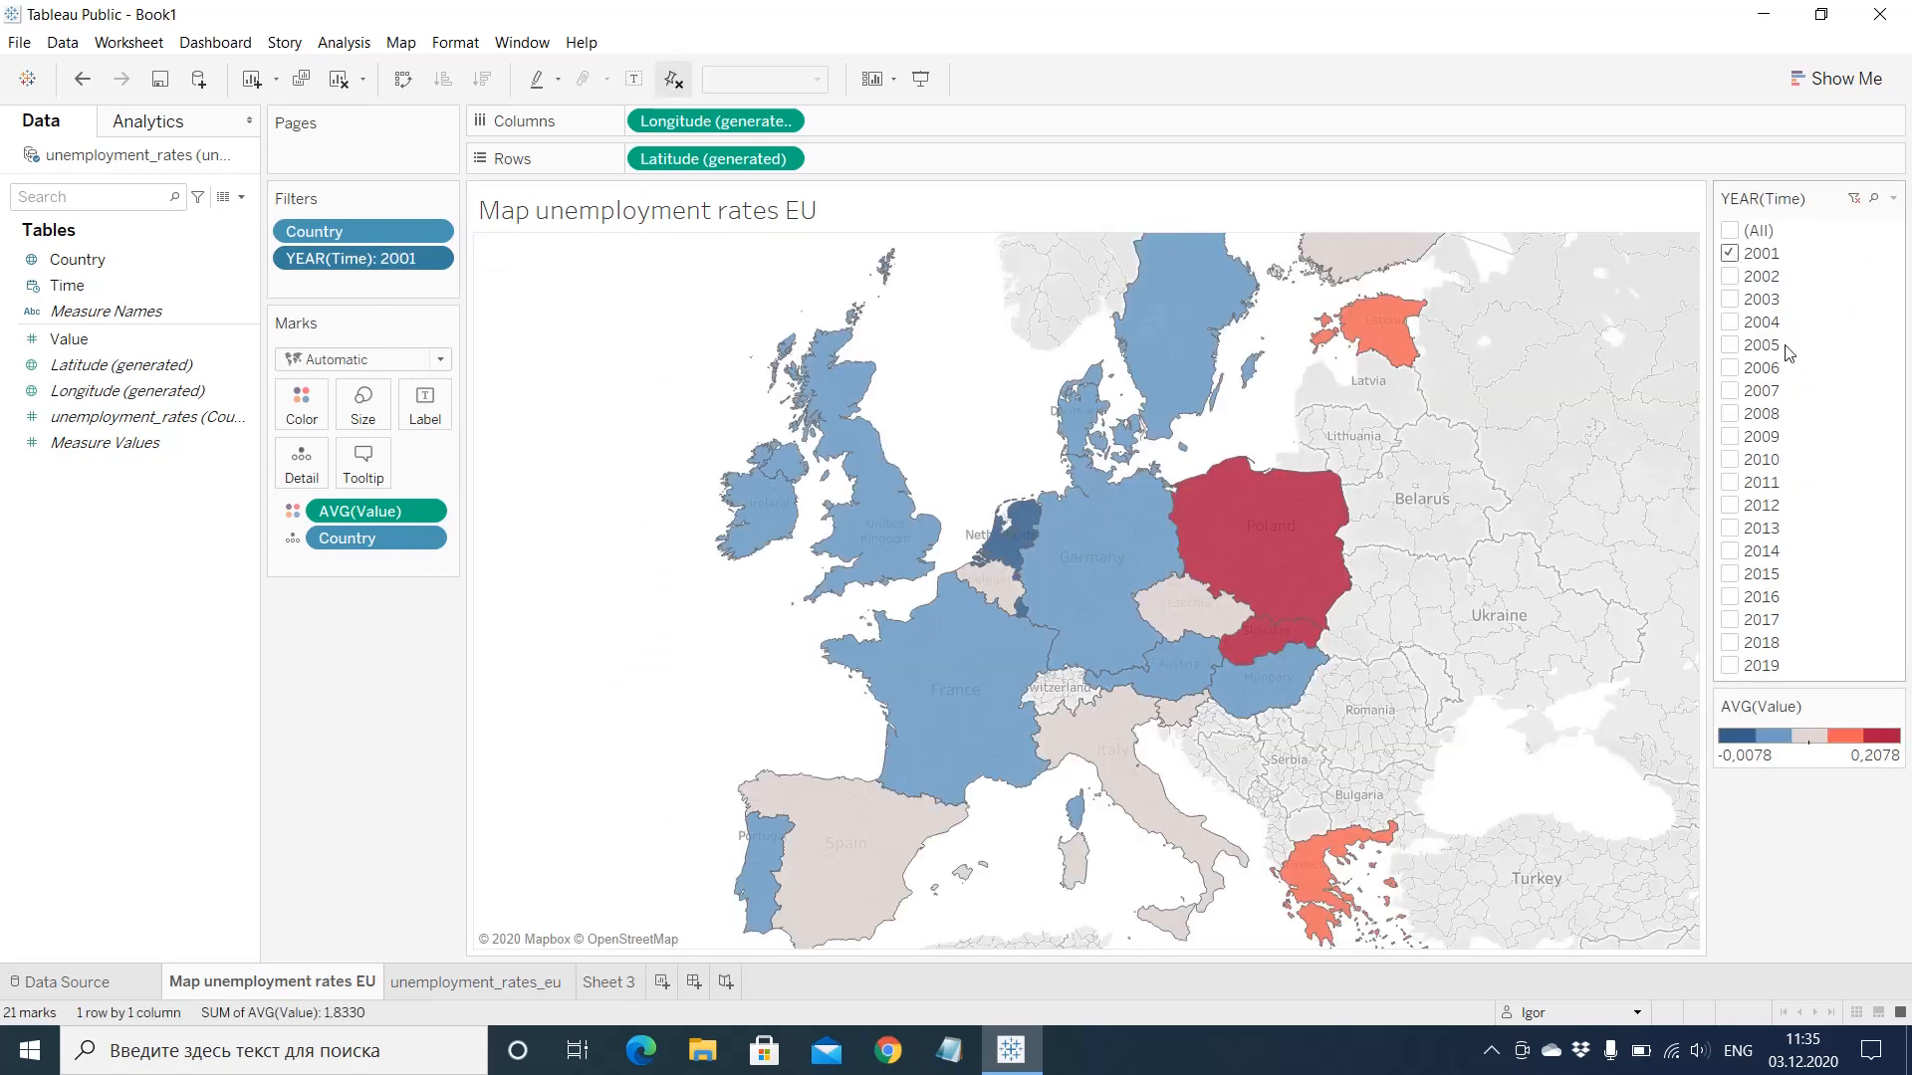
click(1893, 202)
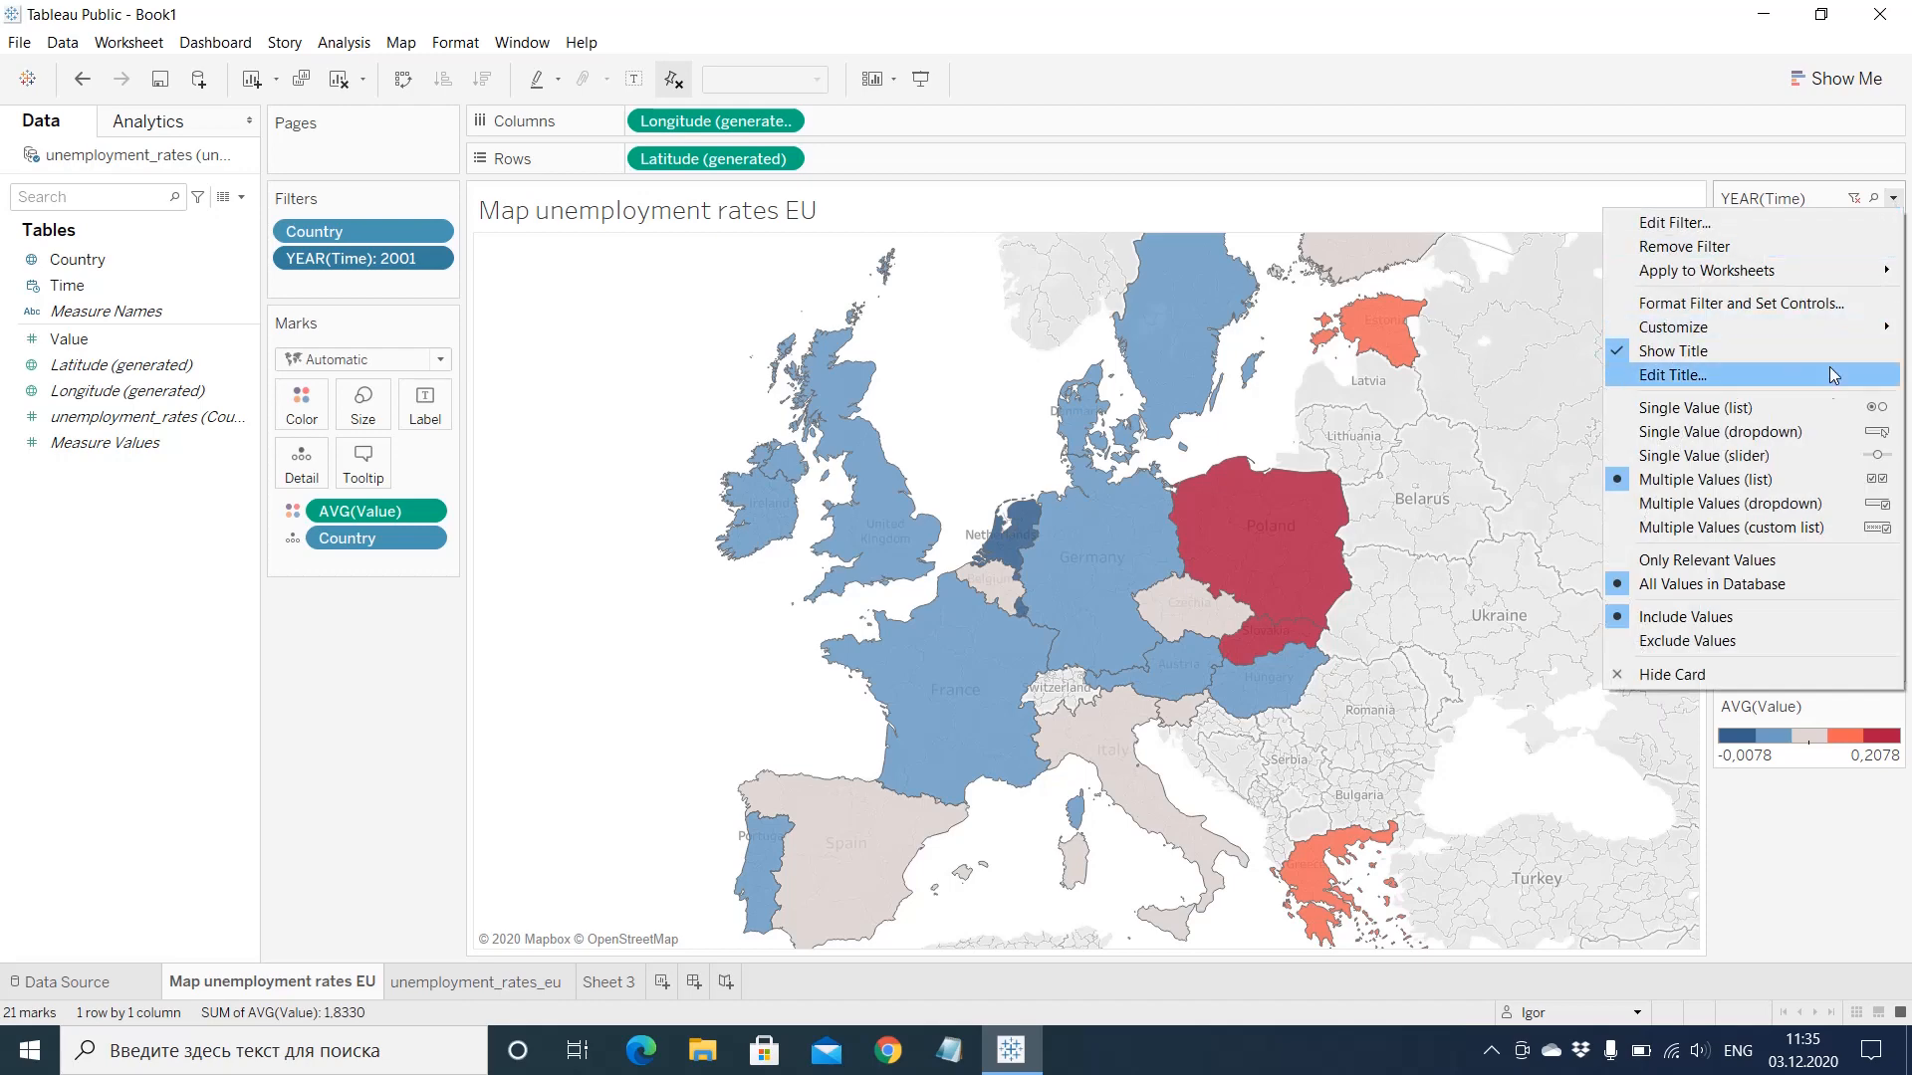
click(1781, 516)
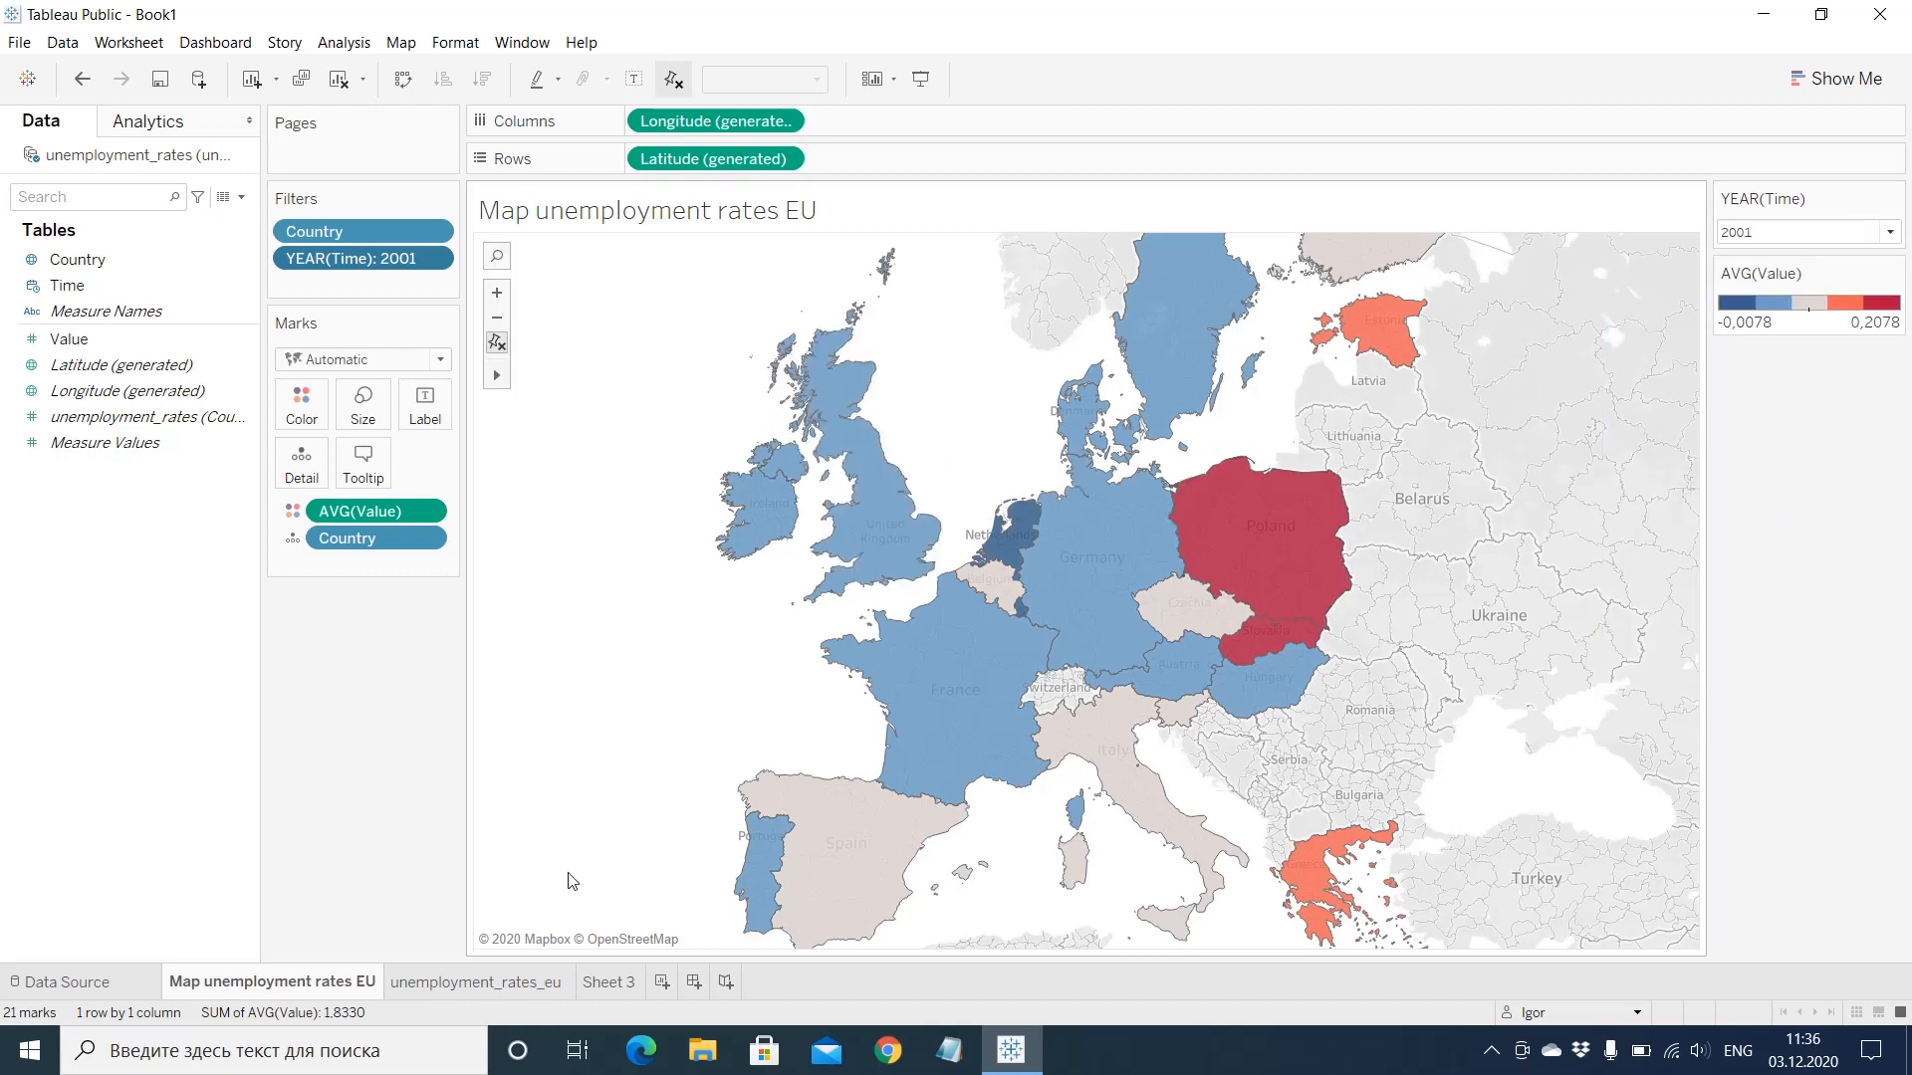
Step: Add a Time filter by Years to the unemployment_rates_eu bar chart worksheet, leaving all years unselected
click(439, 983)
click(35, 286)
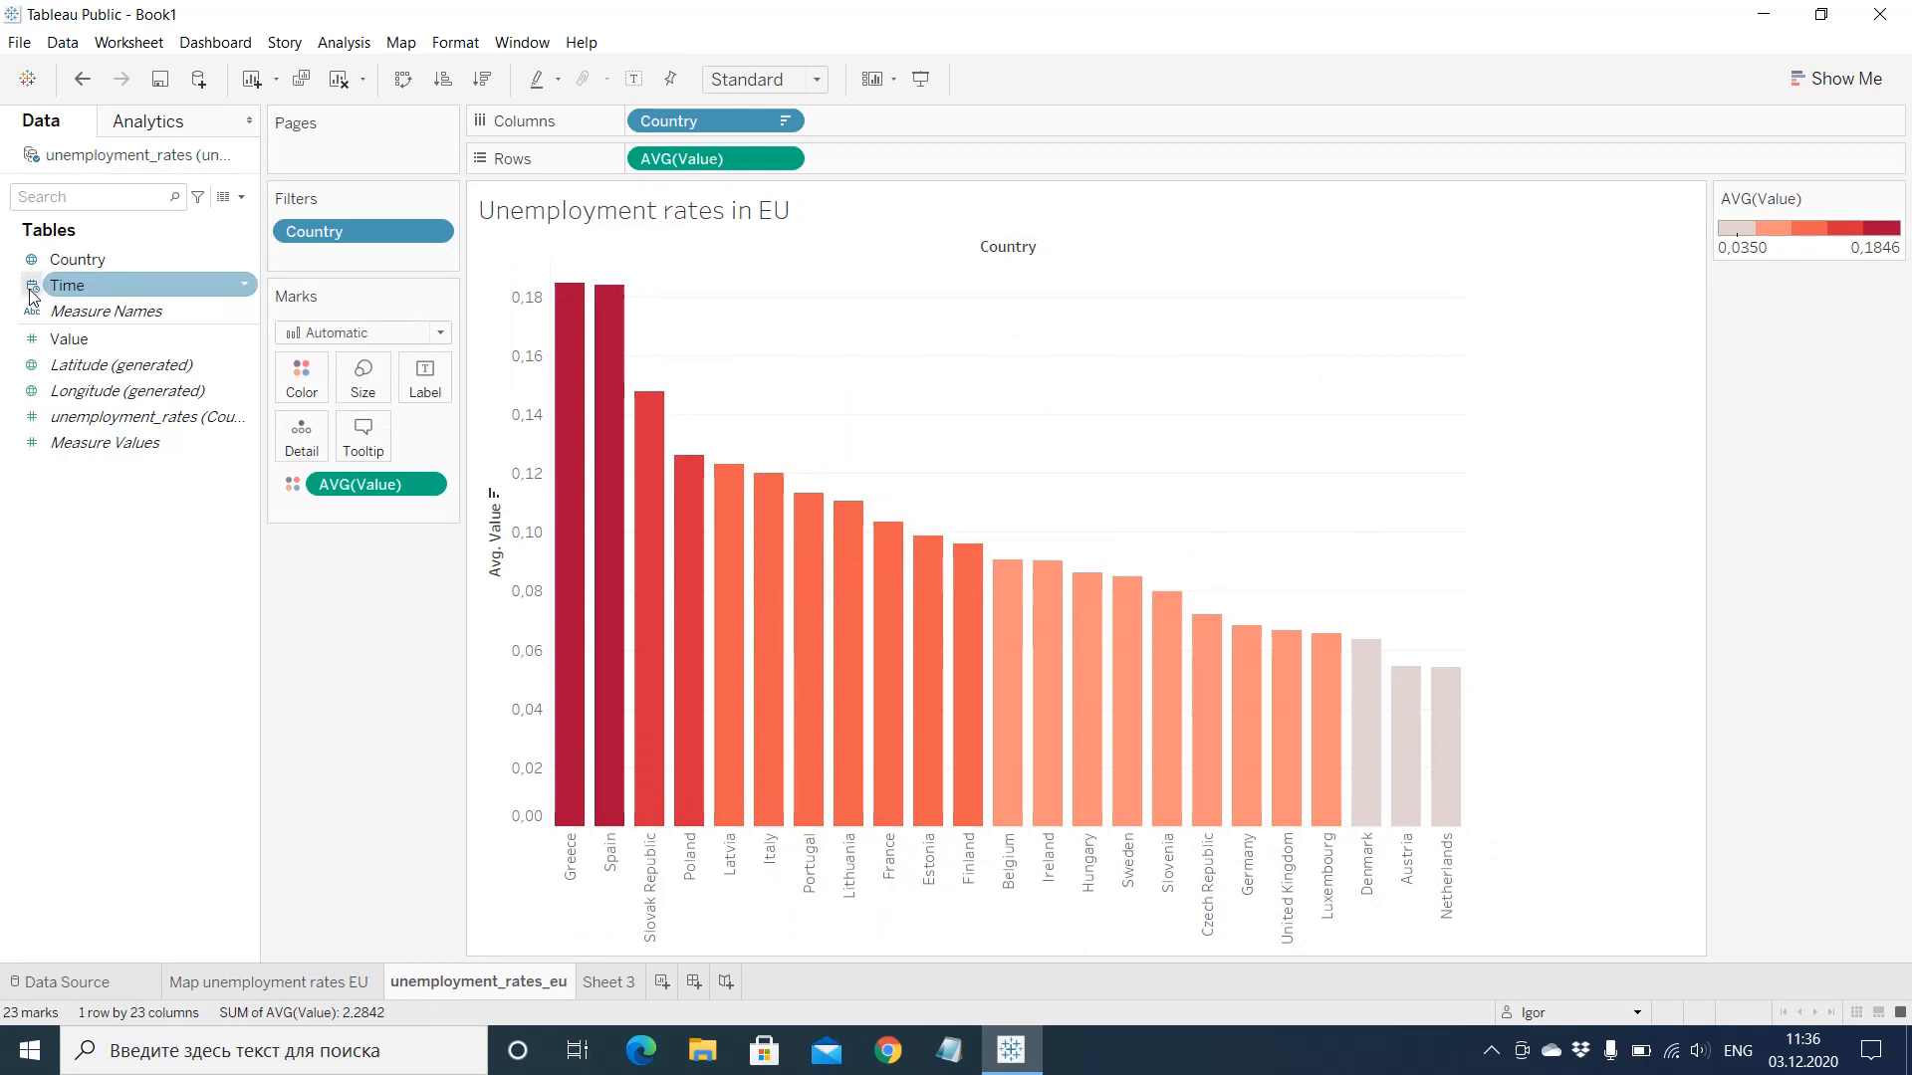
drag(31, 292, 346, 260)
drag(160, 284, 339, 244)
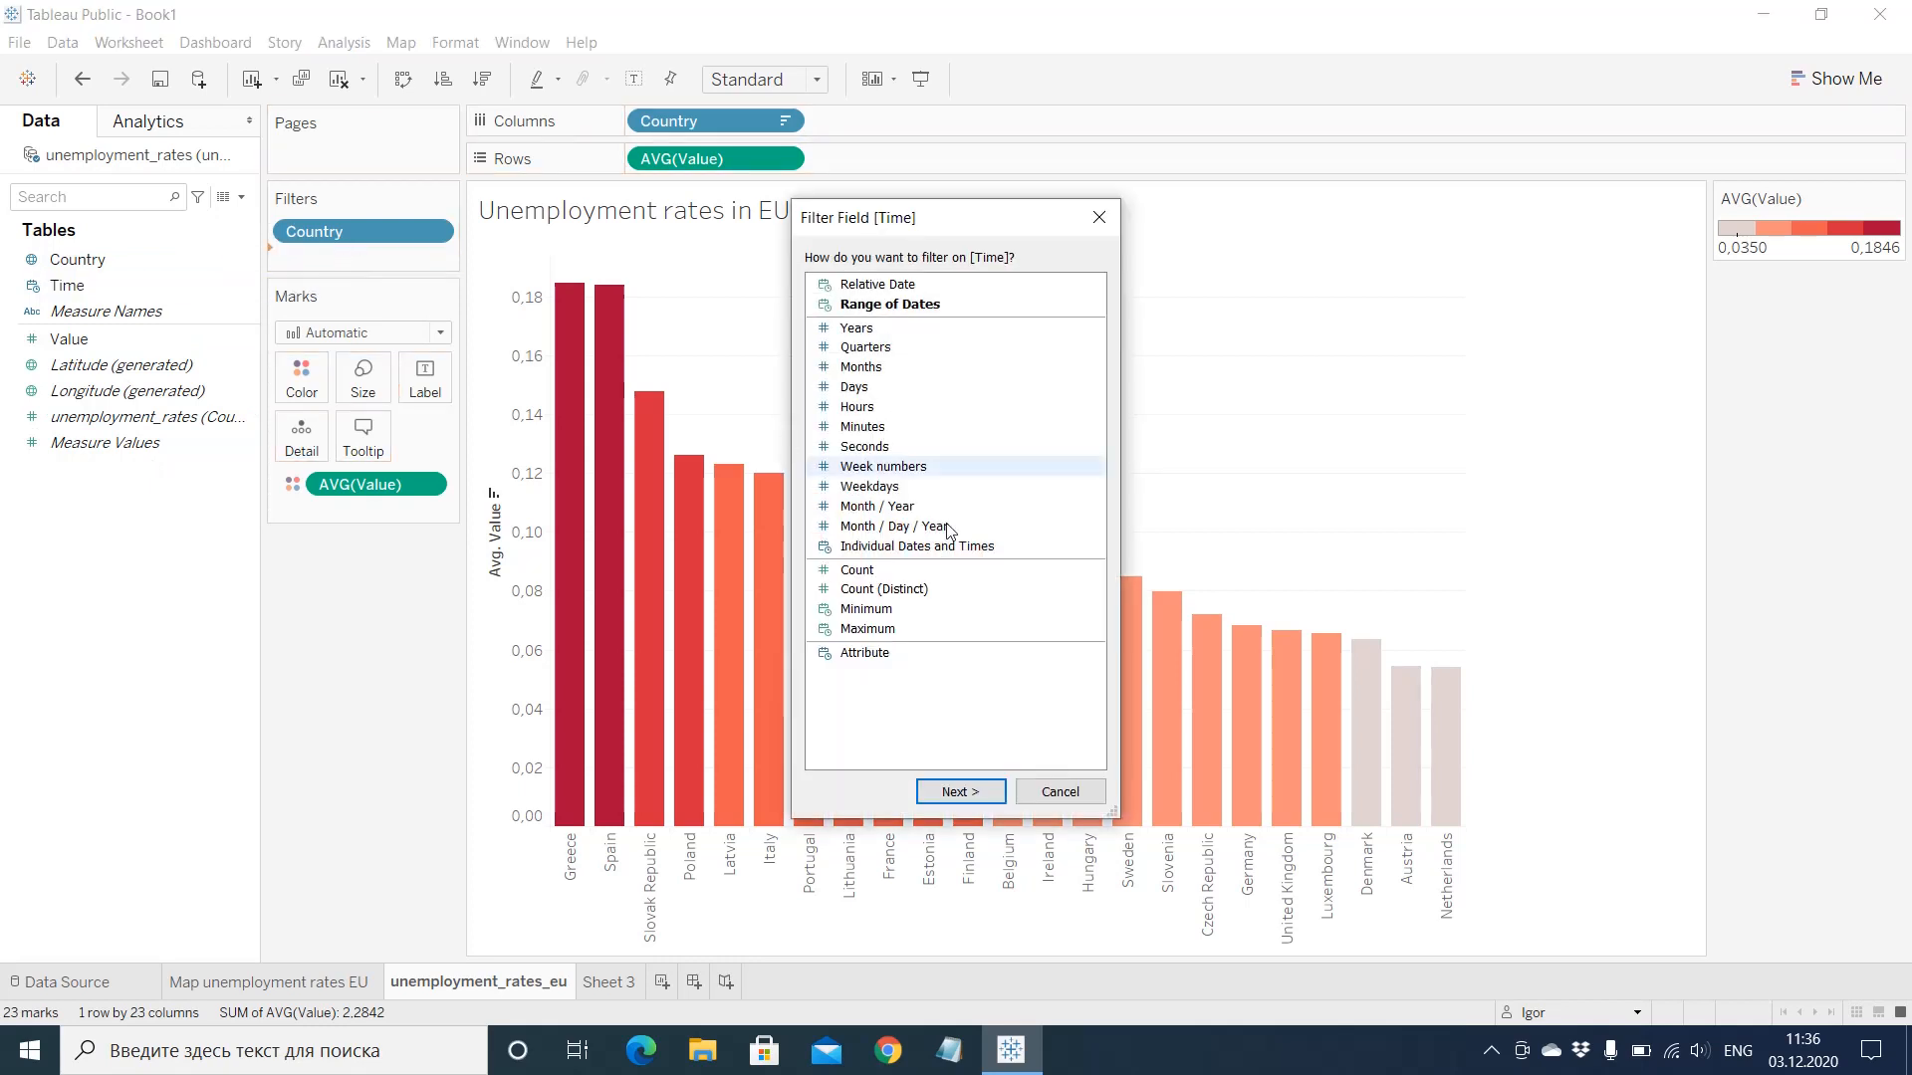
click(896, 327)
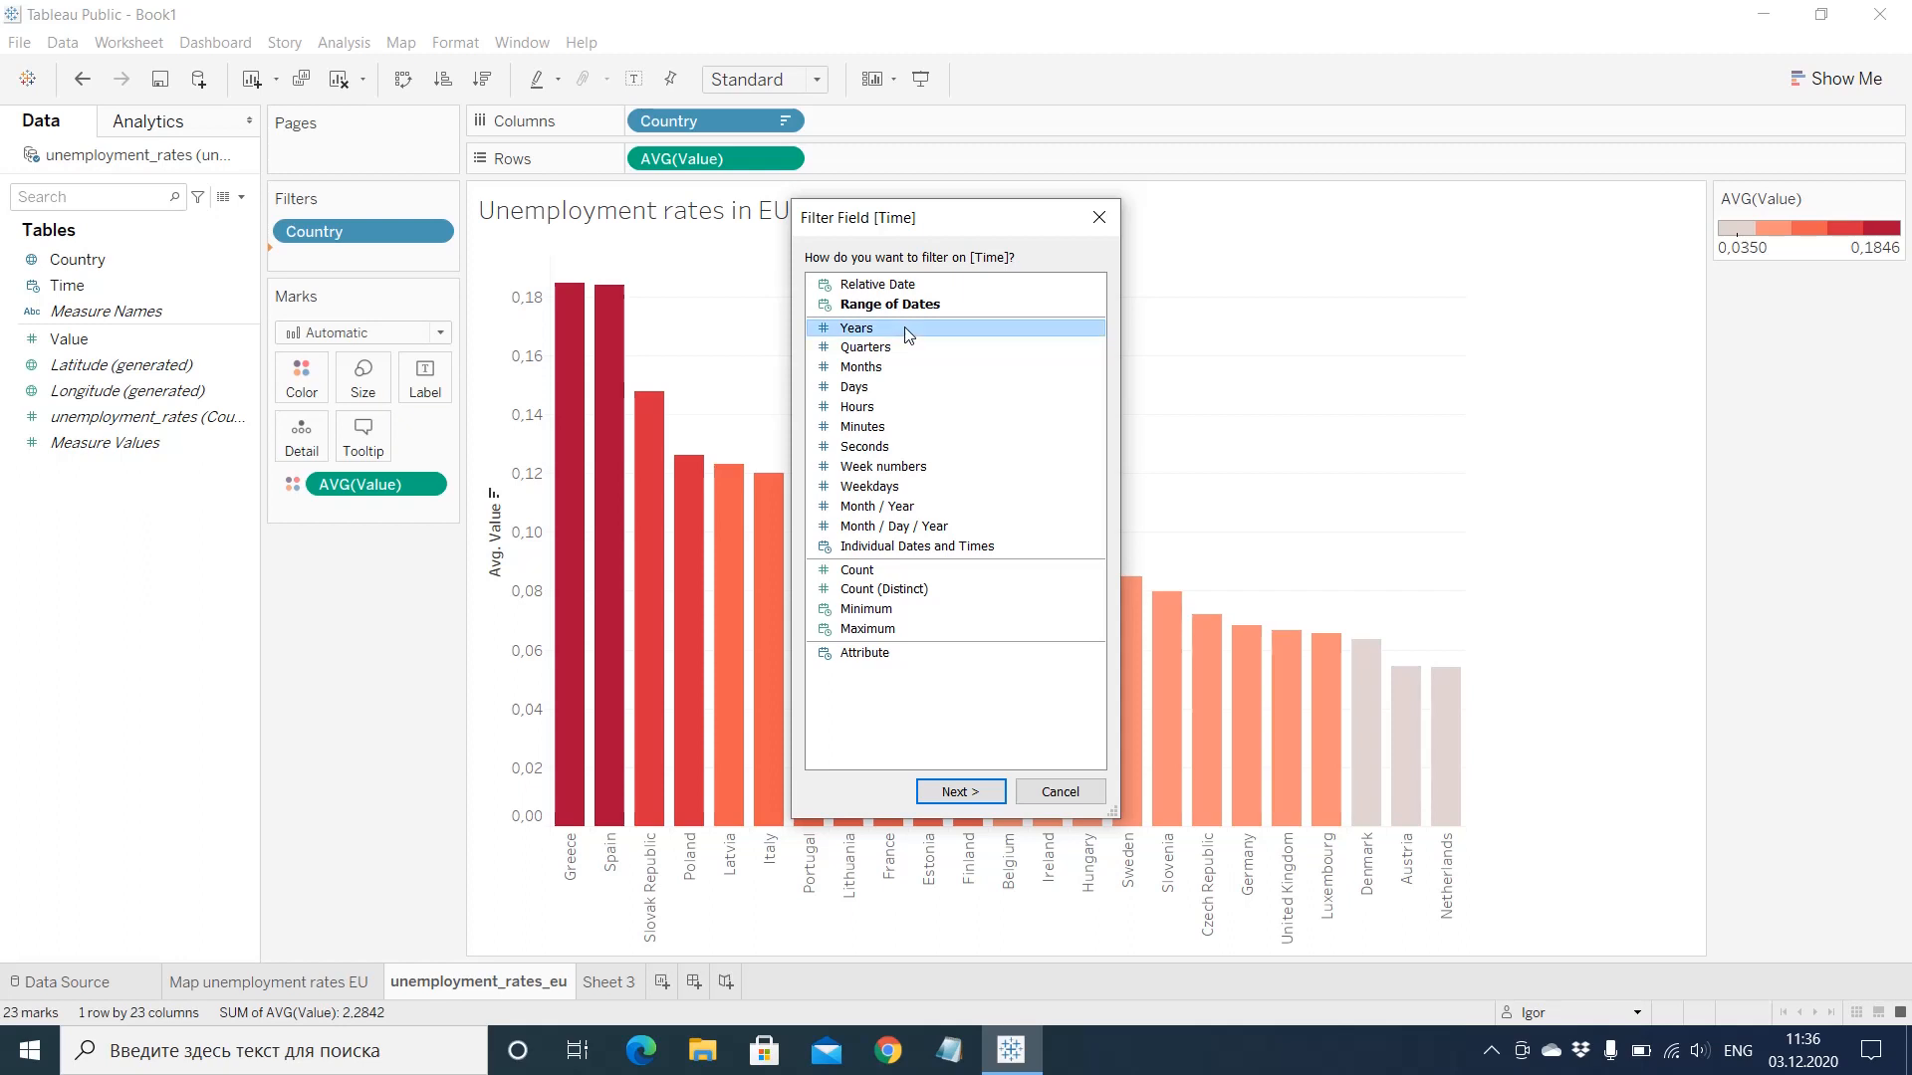
click(965, 793)
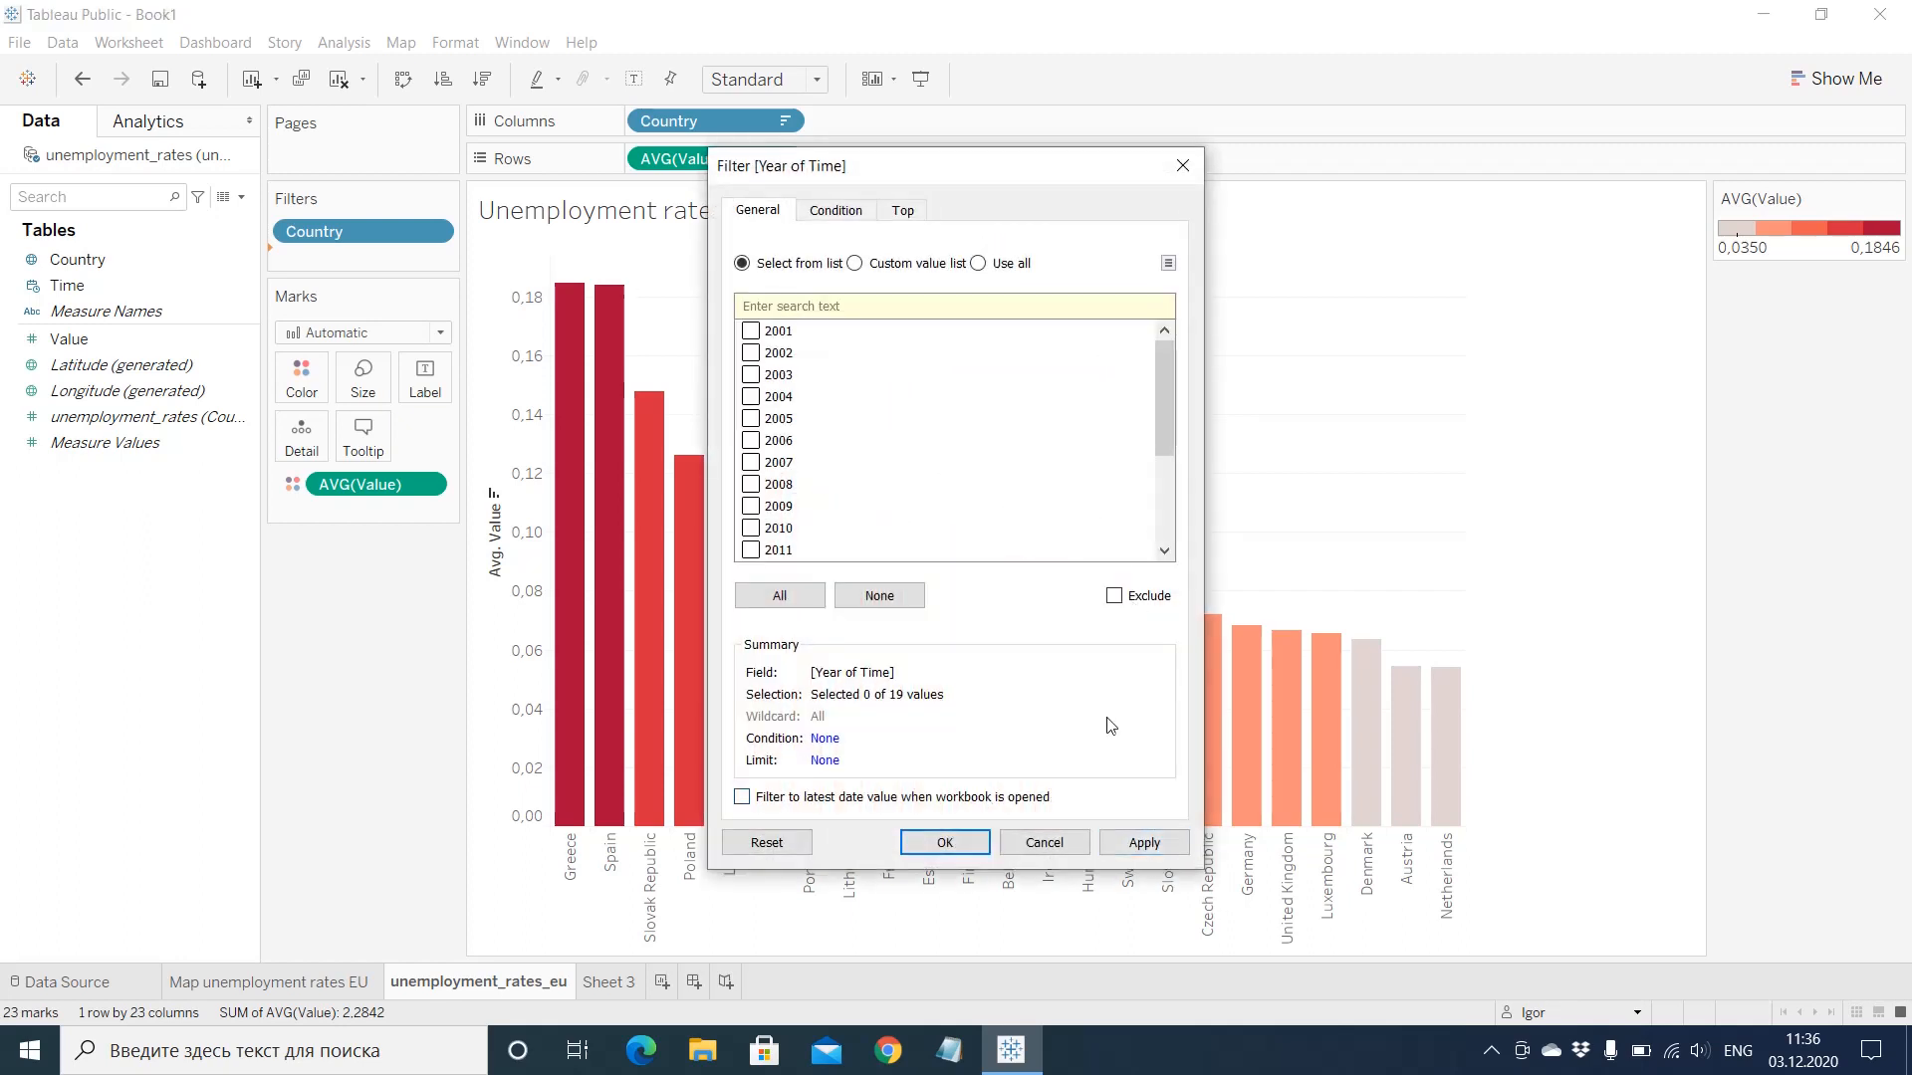
click(945, 844)
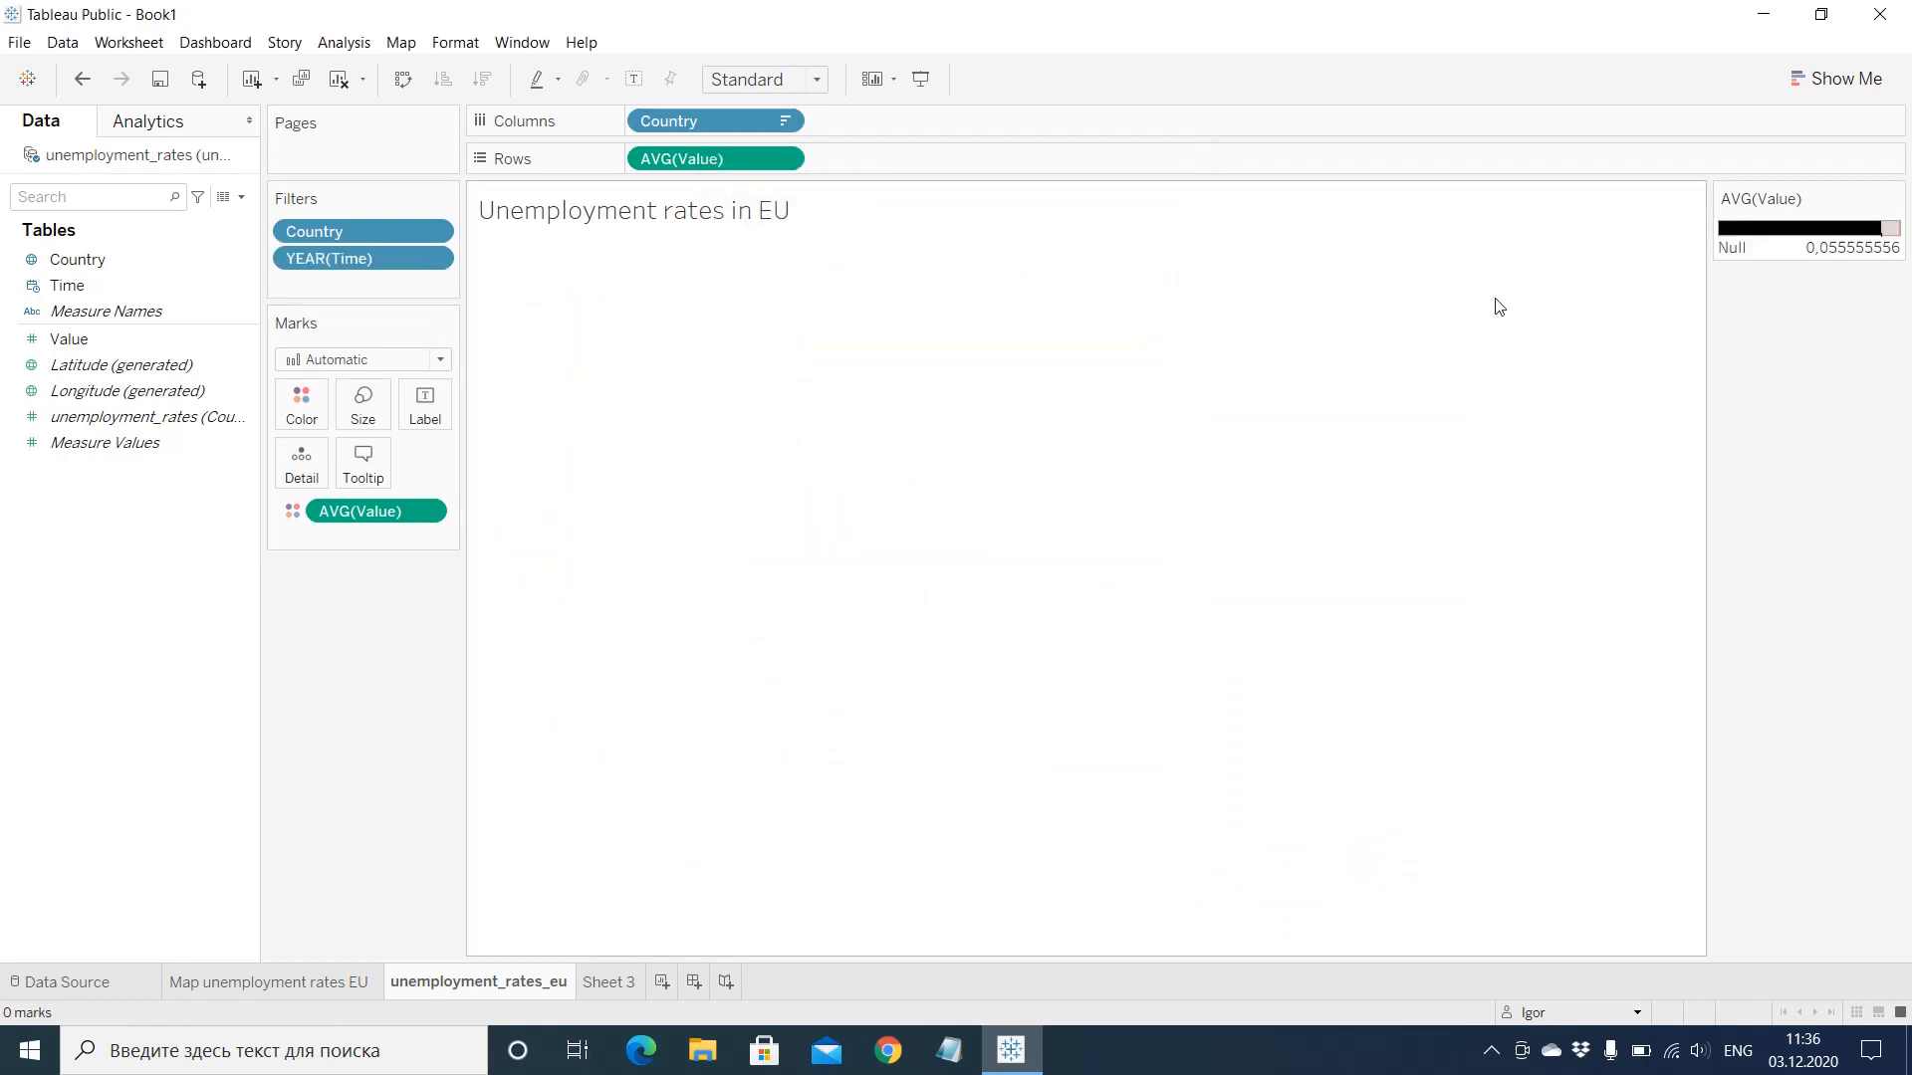
Step: Show the bar chart's year filter as Multiple Values (dropdown) and select 2001
right_click(416, 264)
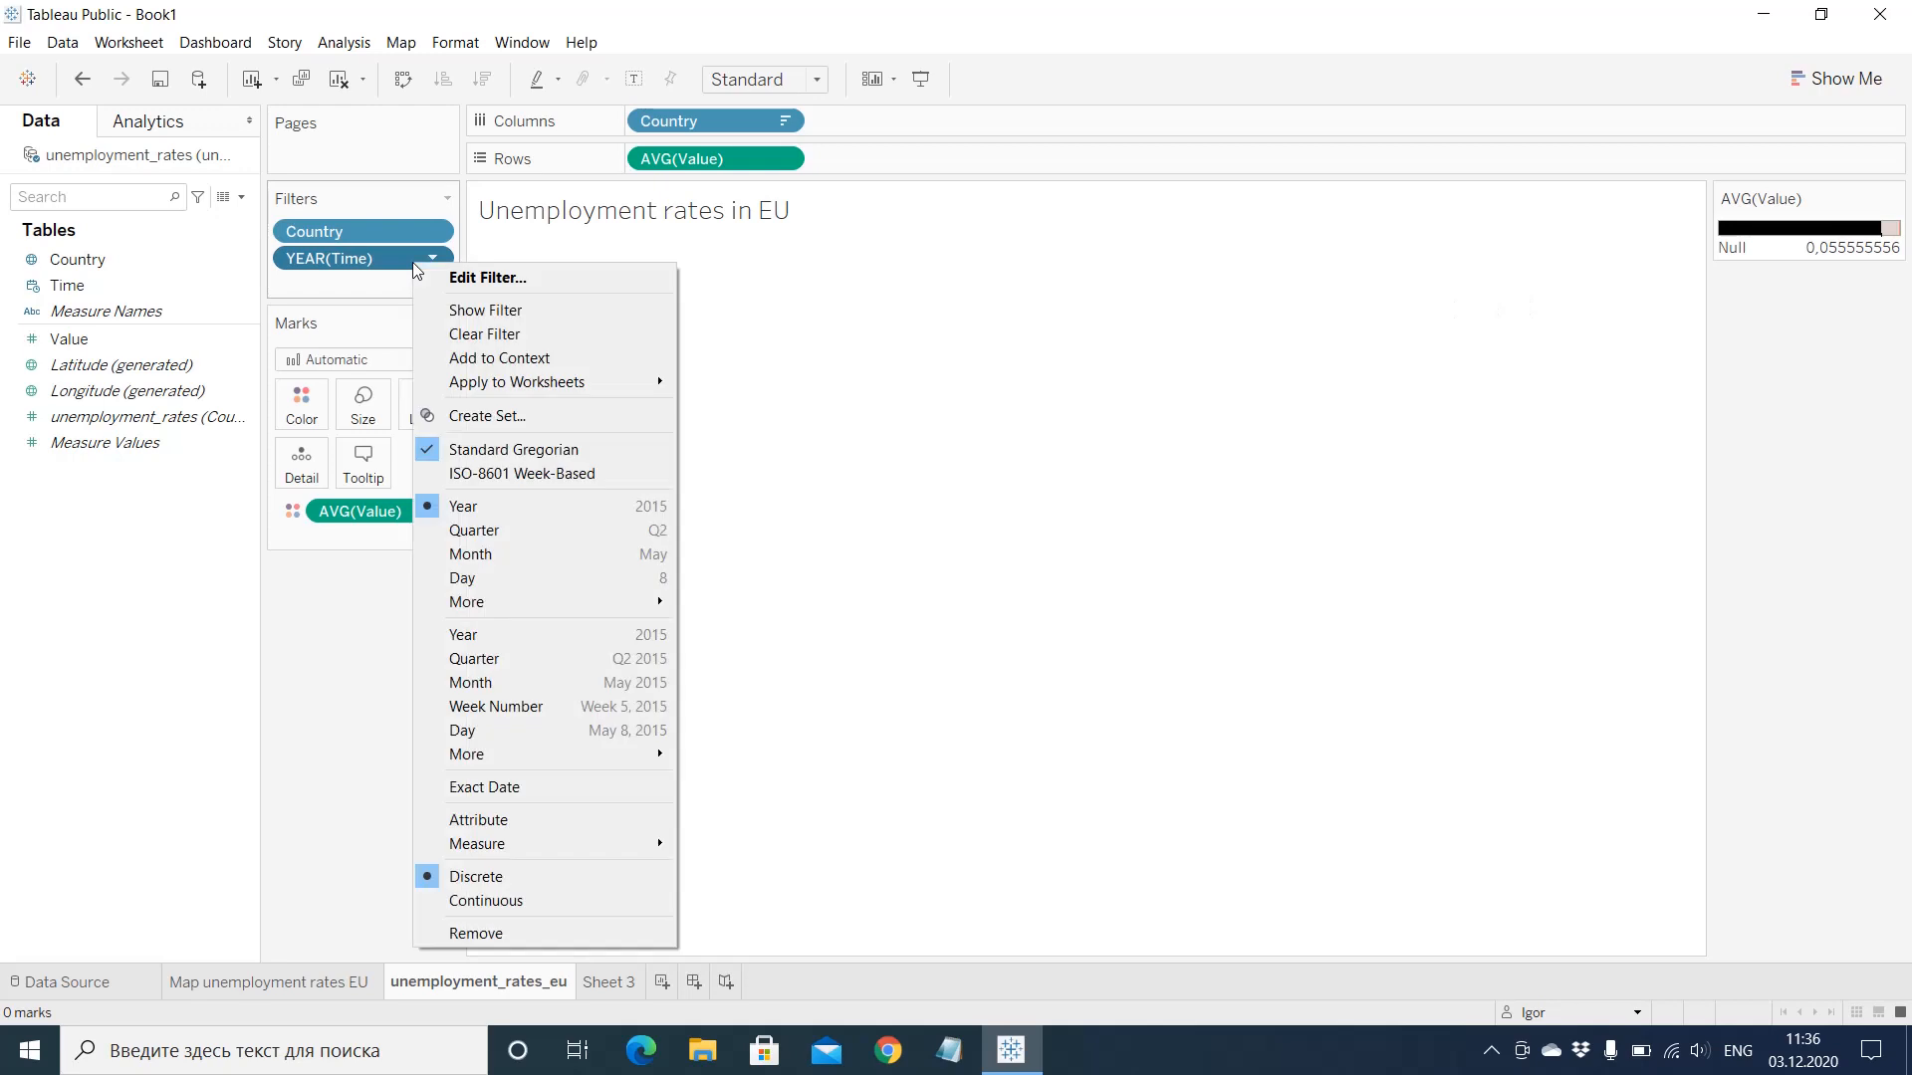
click(508, 317)
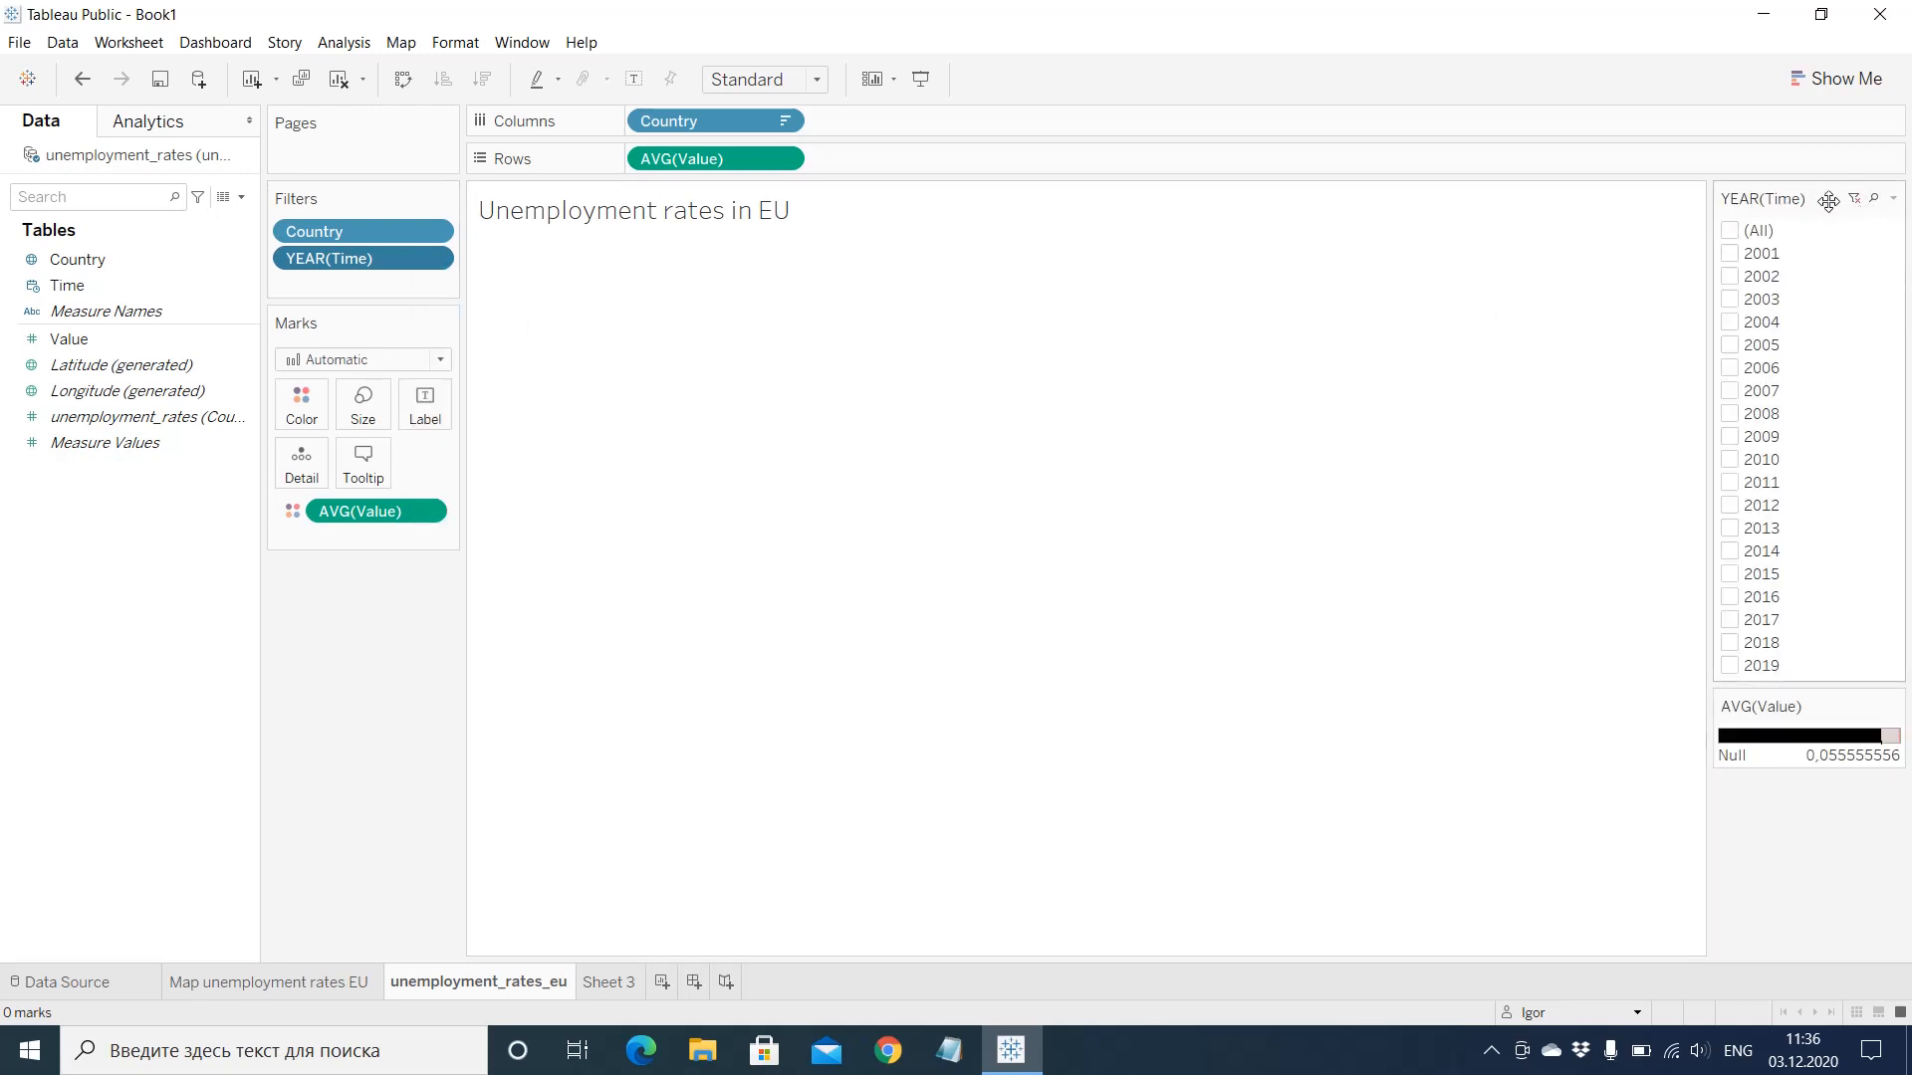
click(1893, 198)
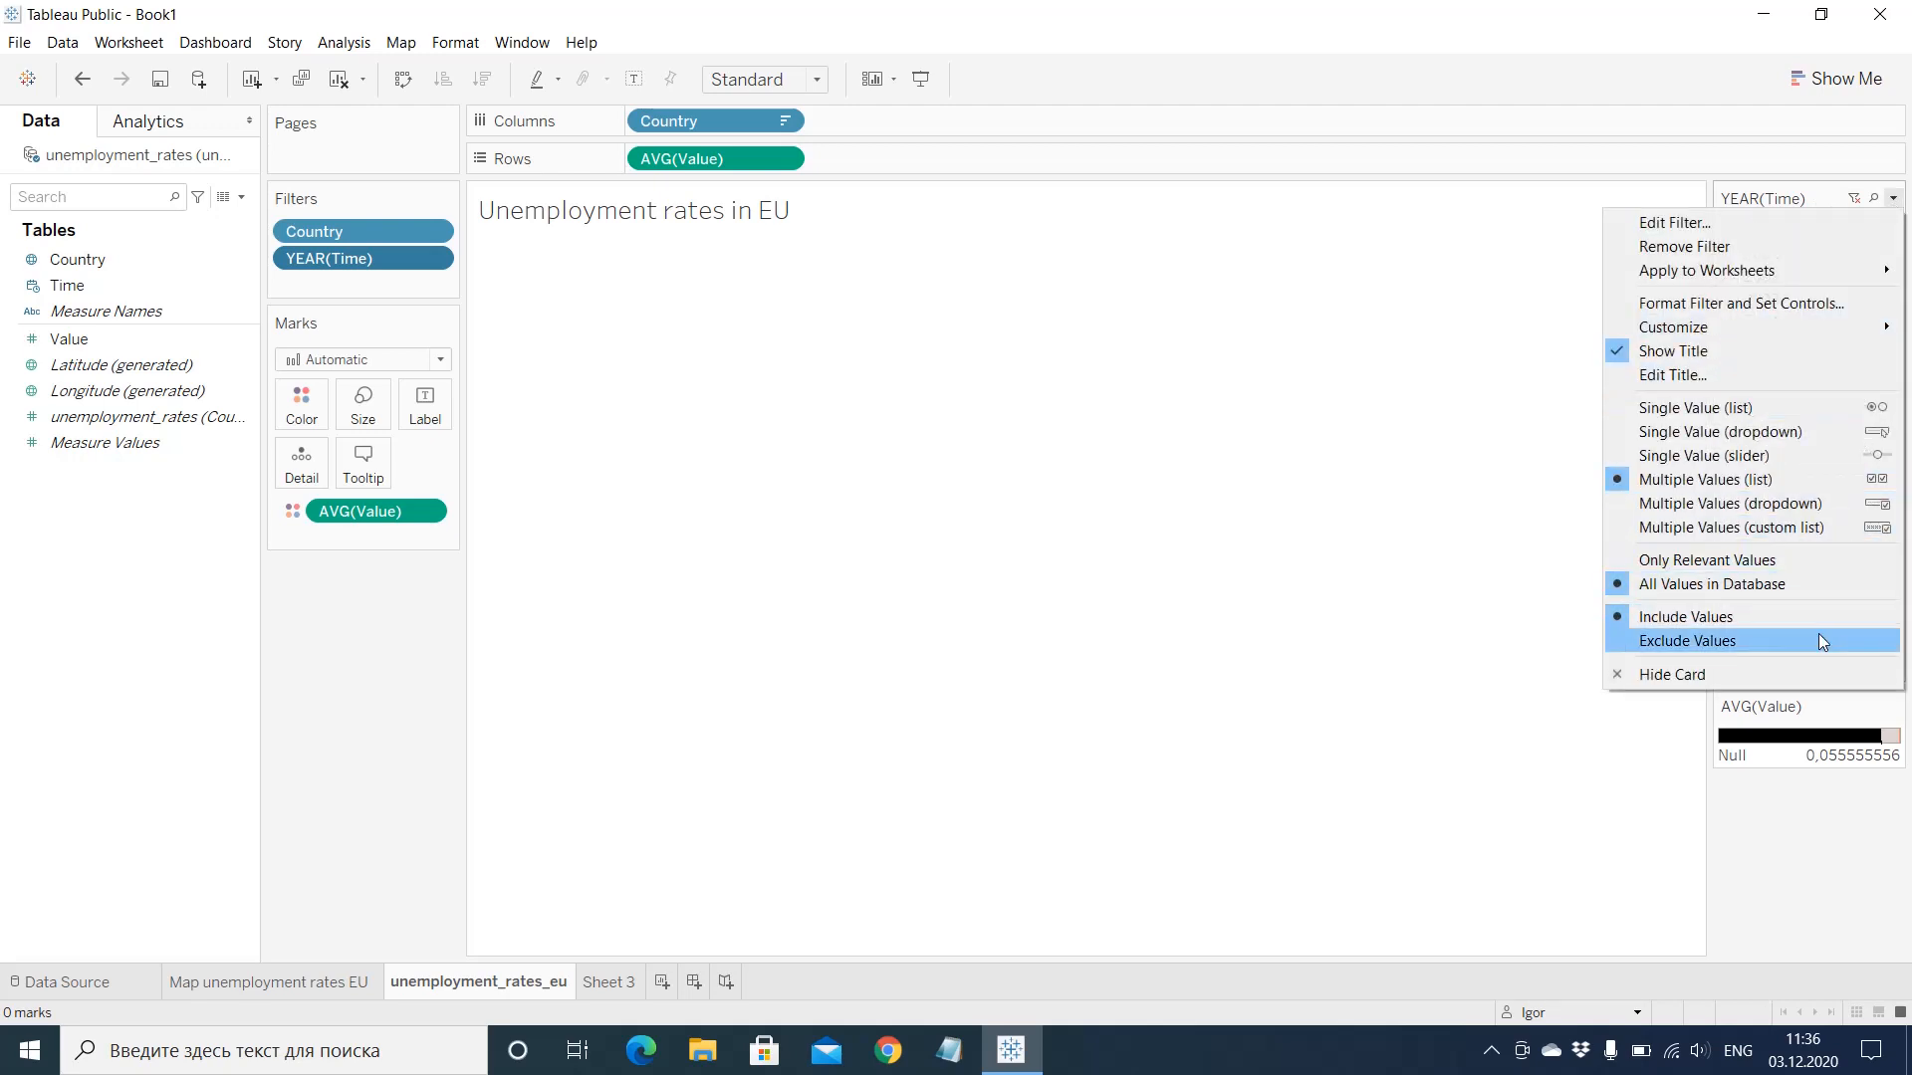
click(1751, 510)
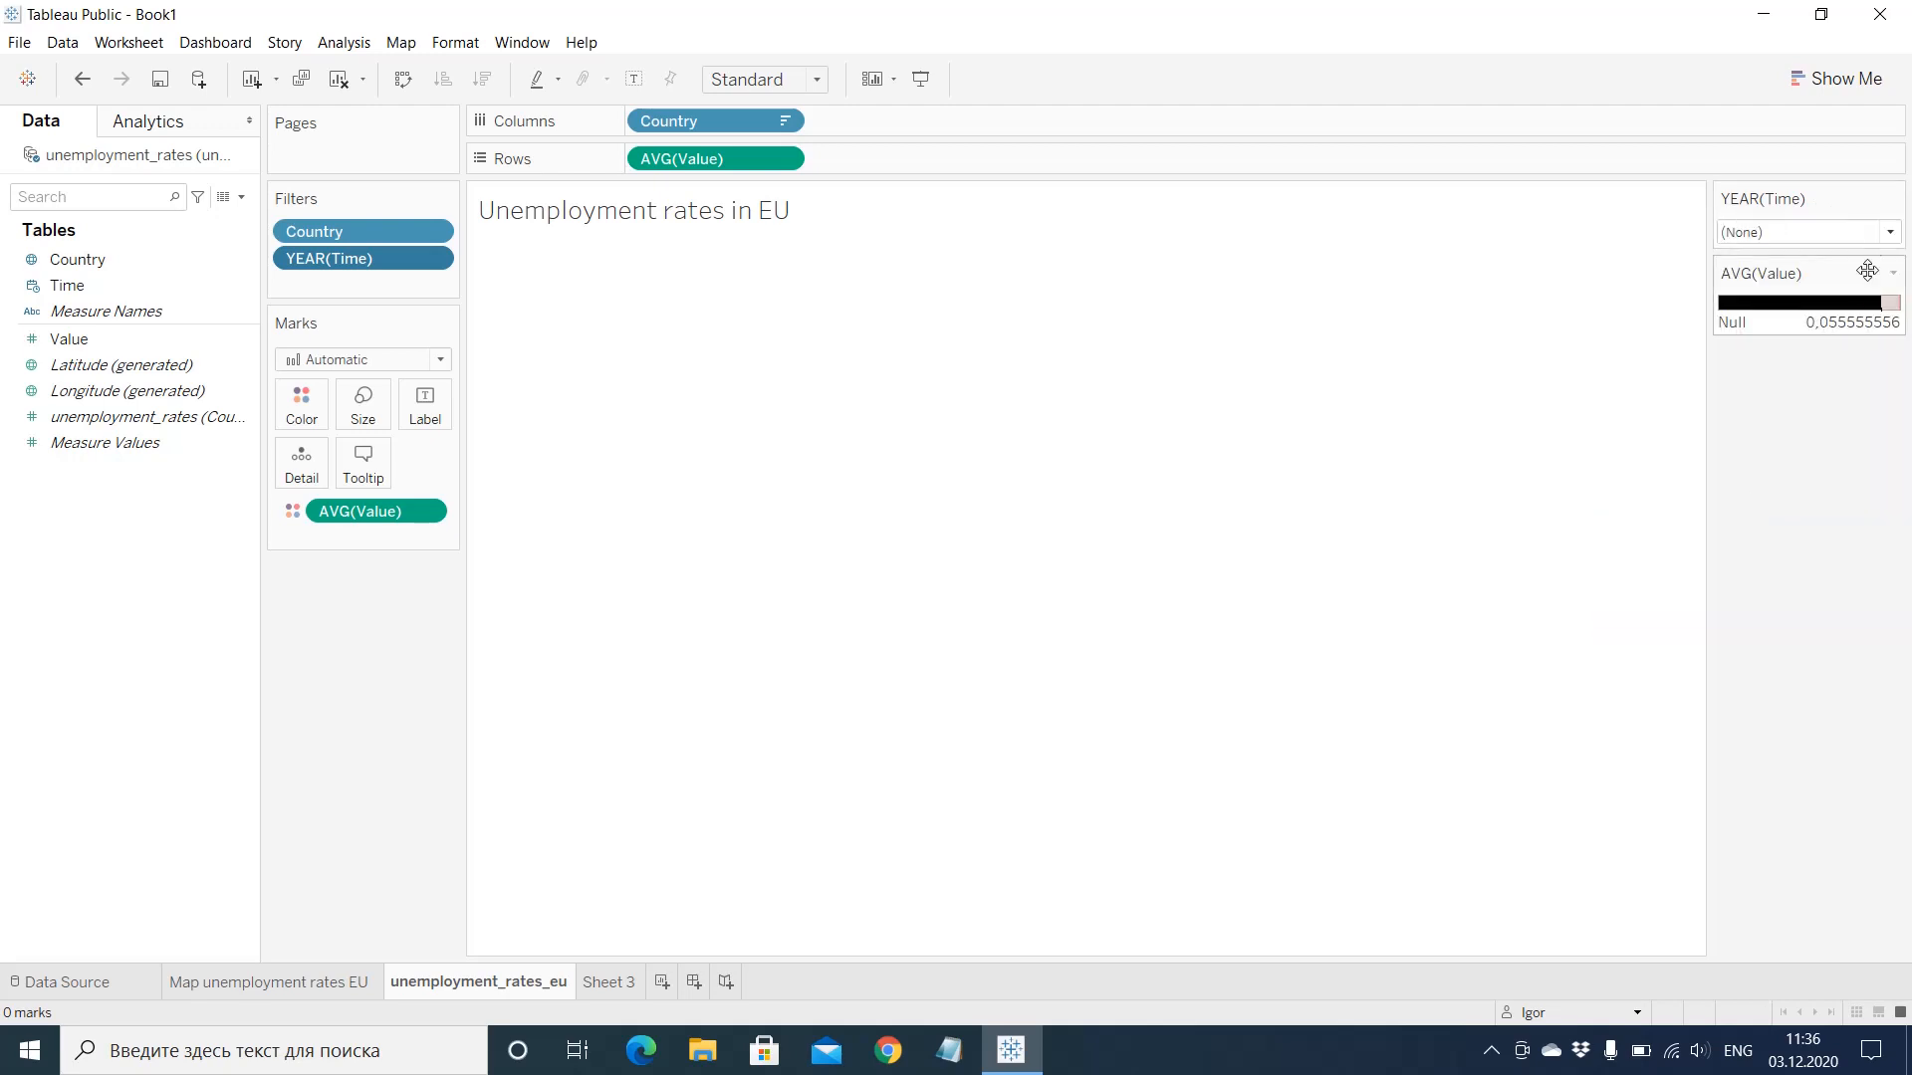
click(1890, 232)
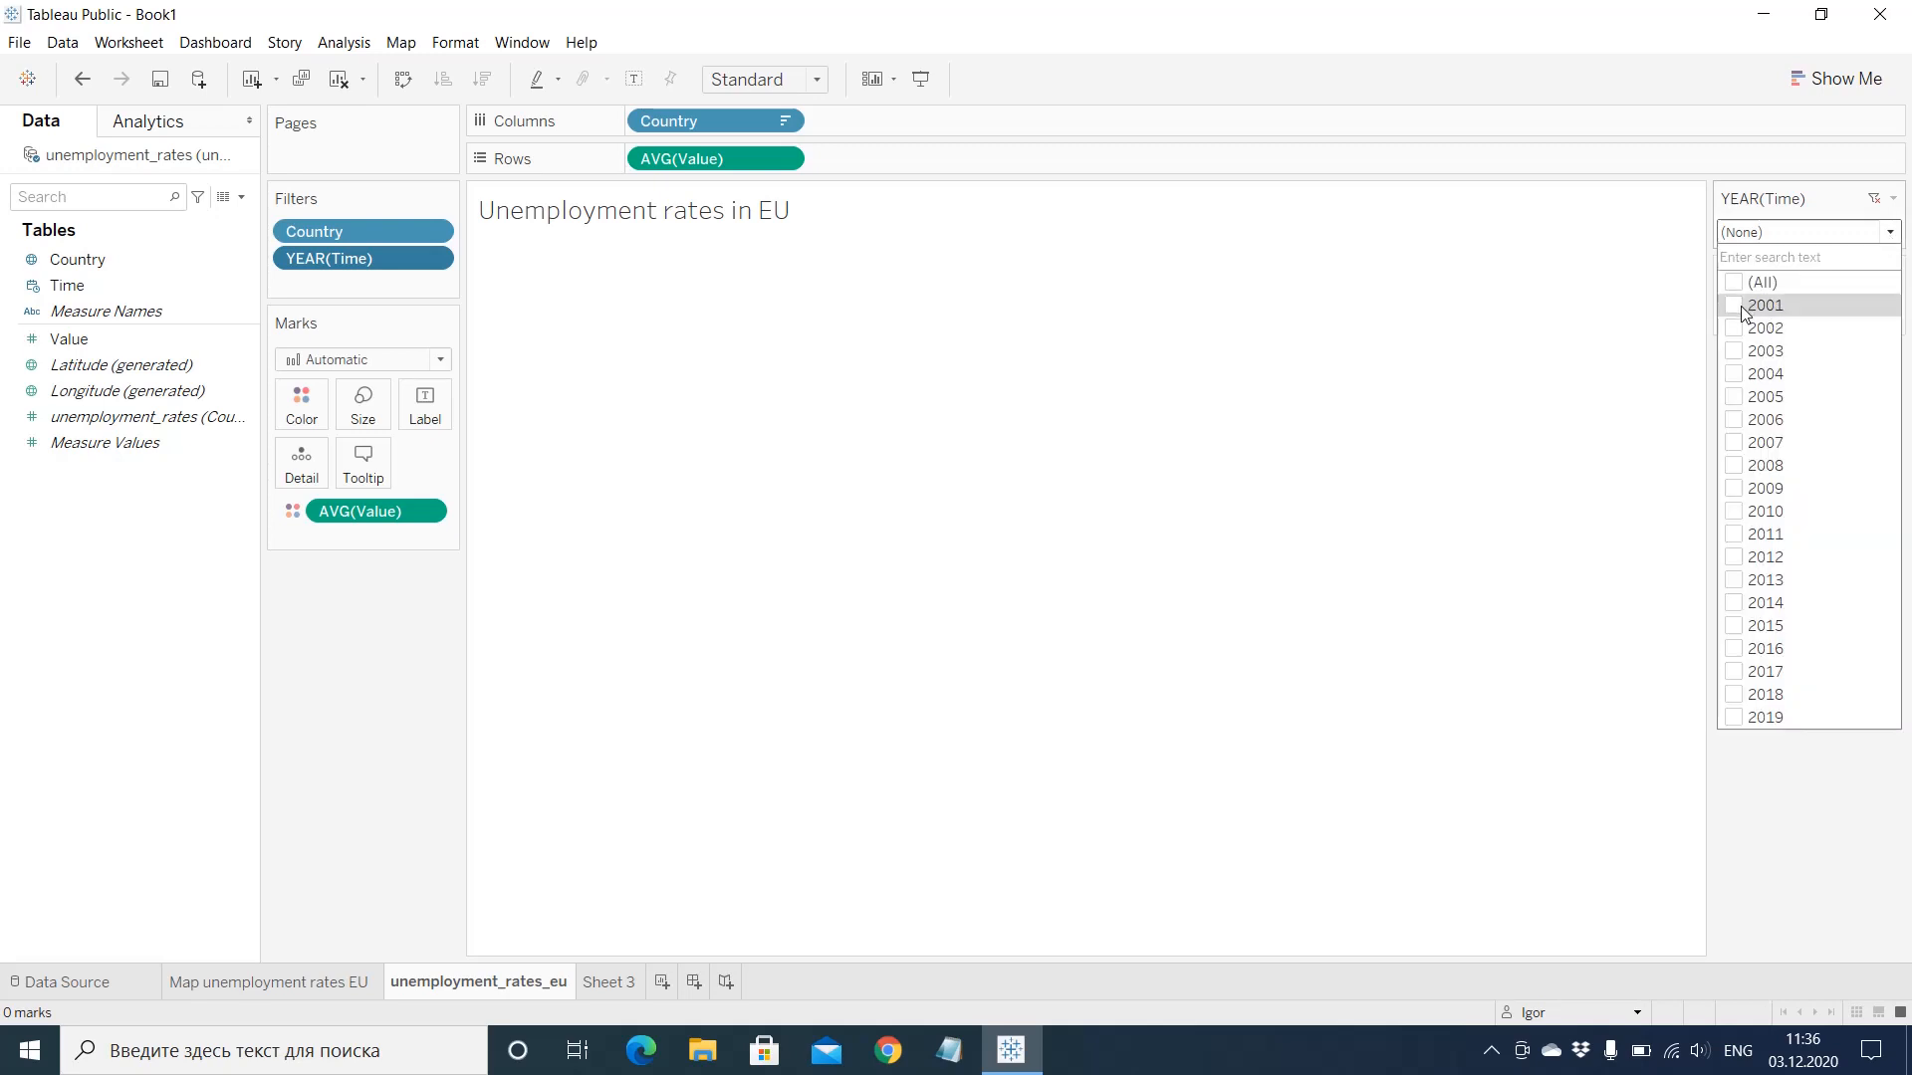
click(1737, 307)
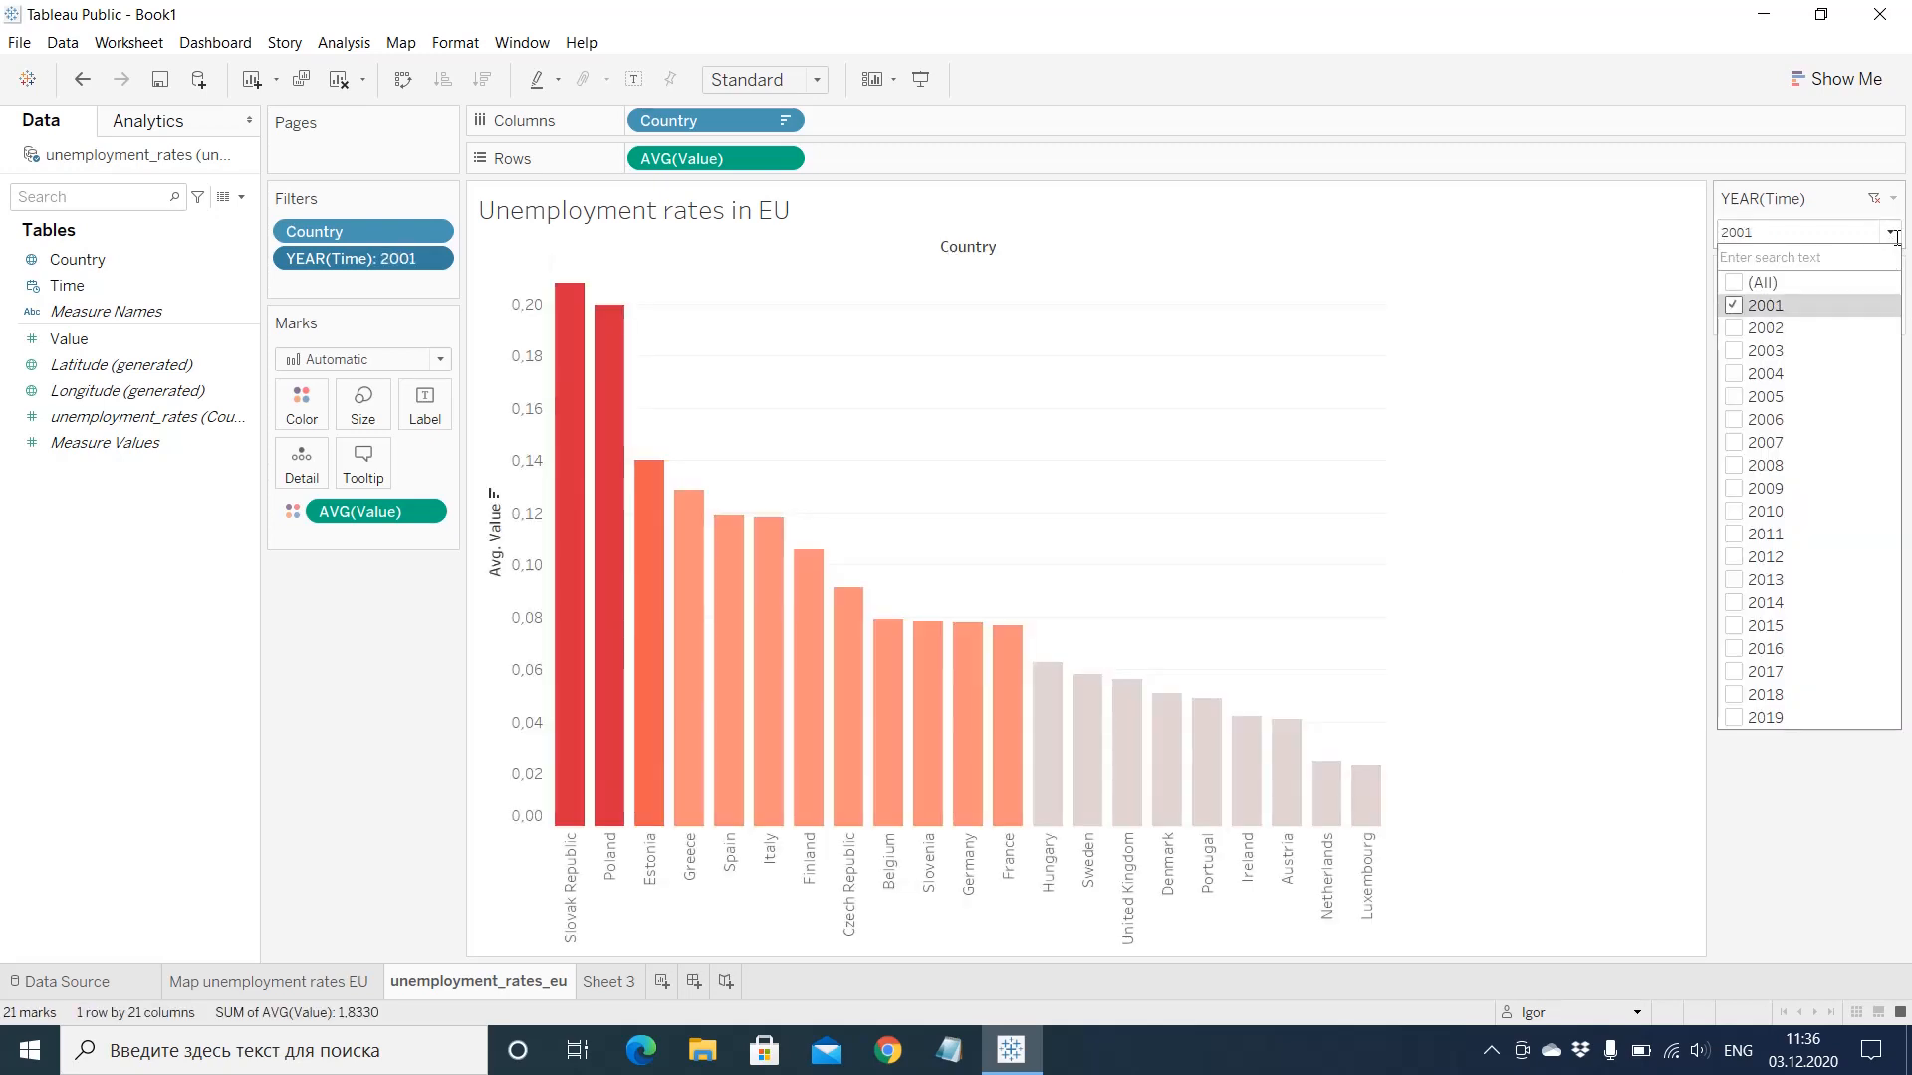
click(1850, 782)
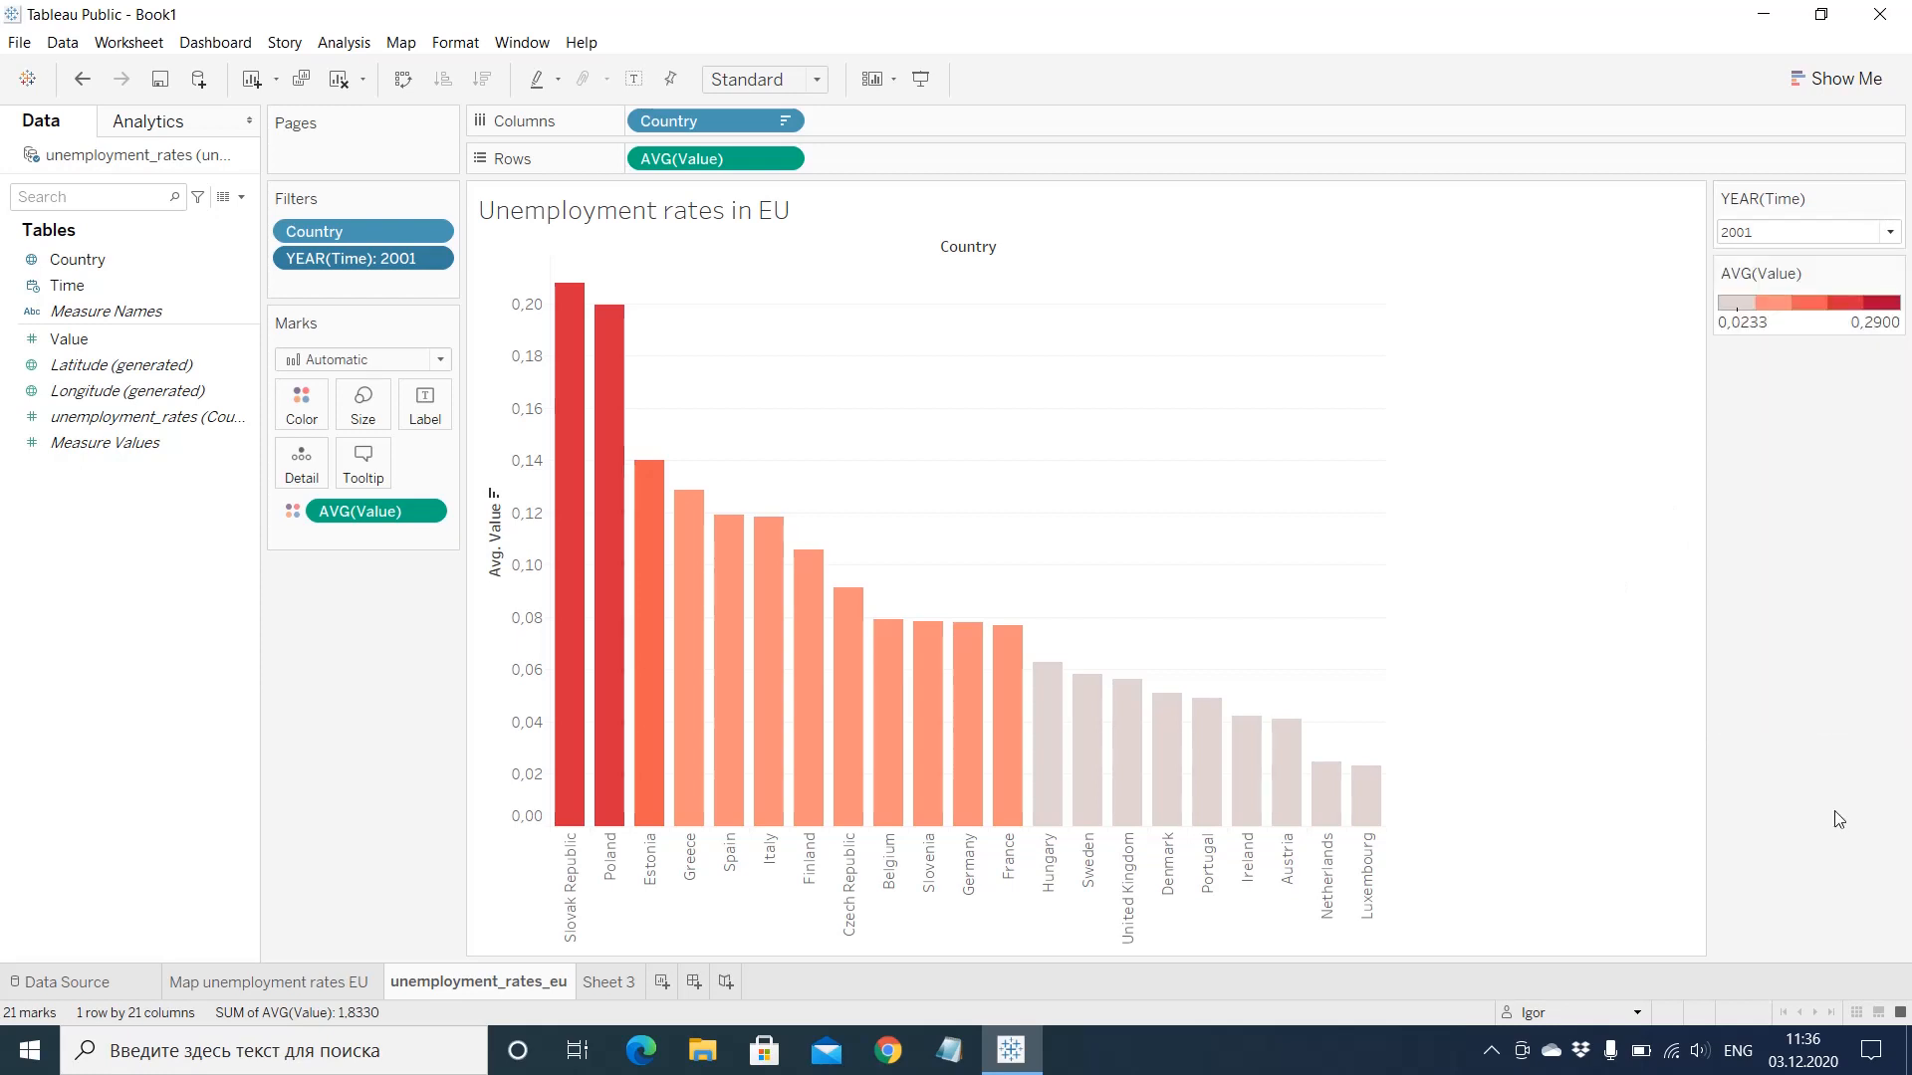
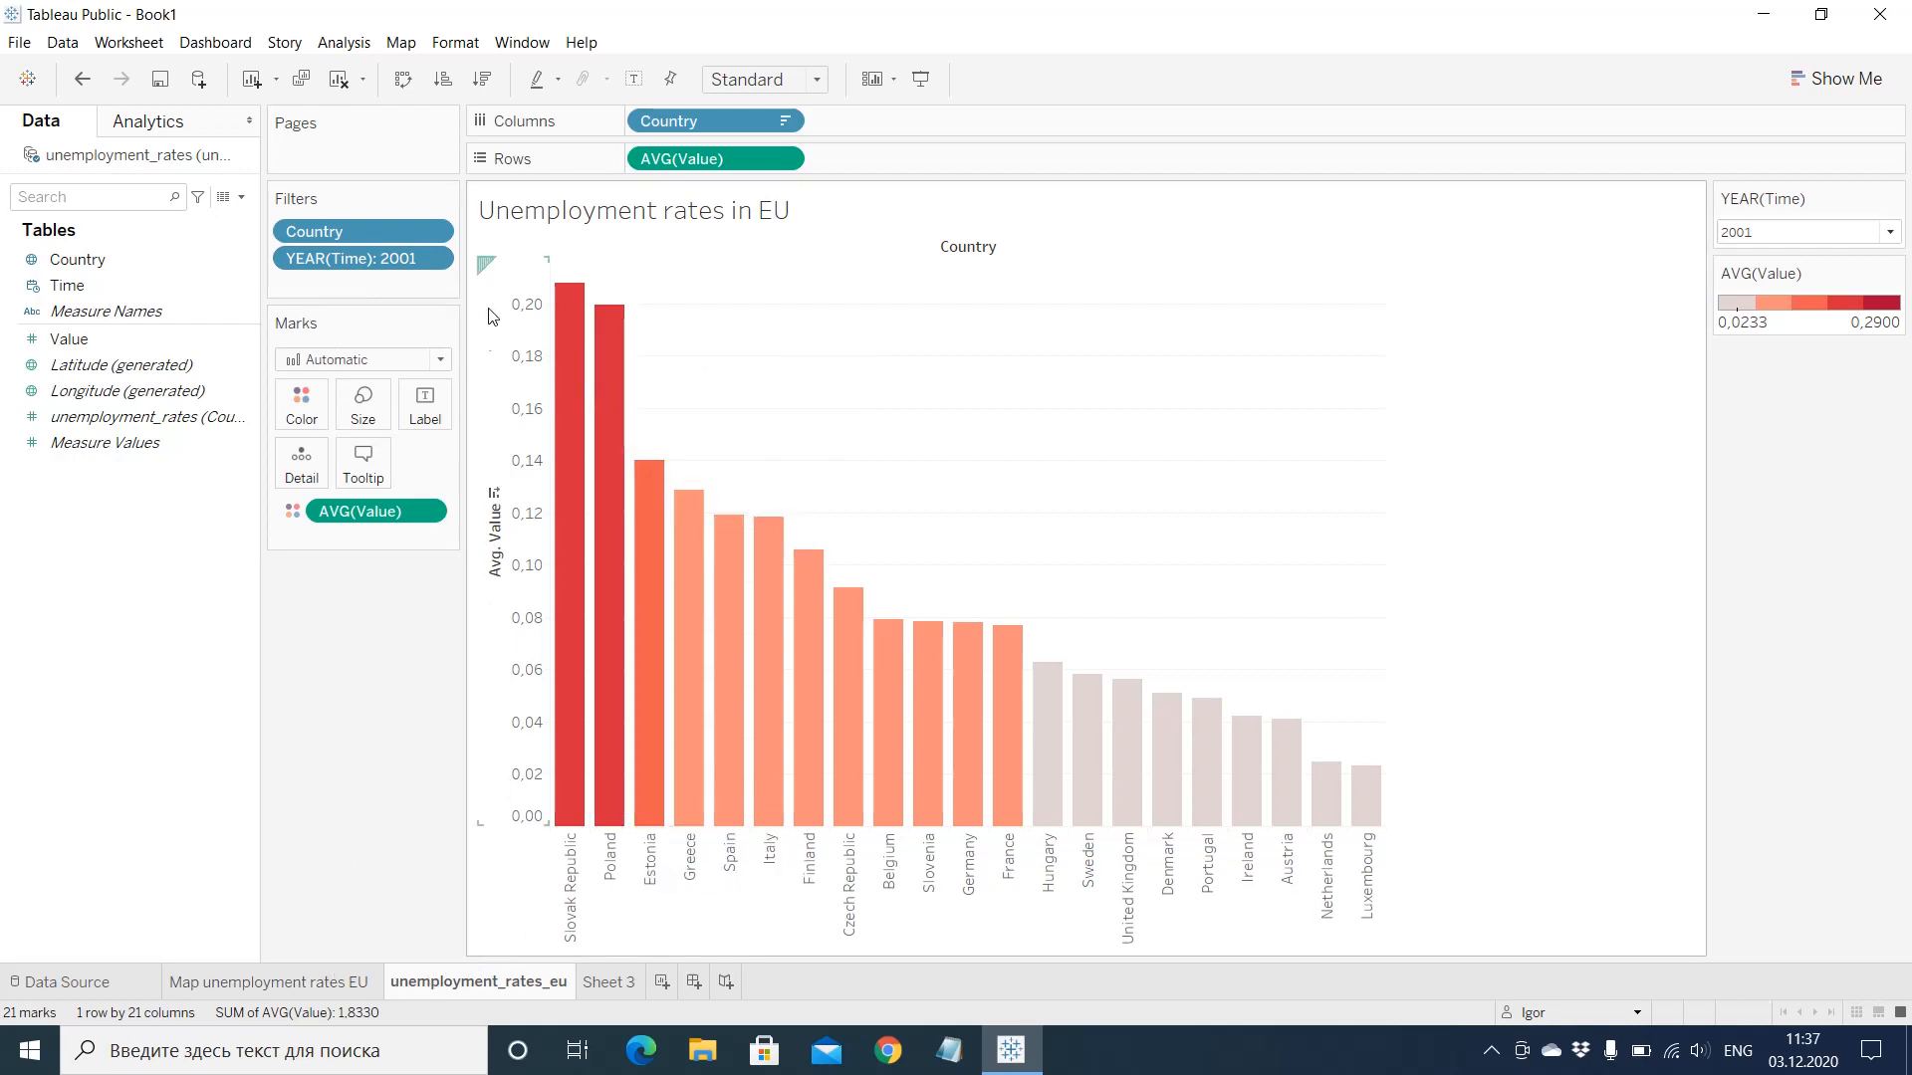
Step: On Sheet 3, place the Time field on Columns by year, against the country rows
click(276, 987)
click(426, 984)
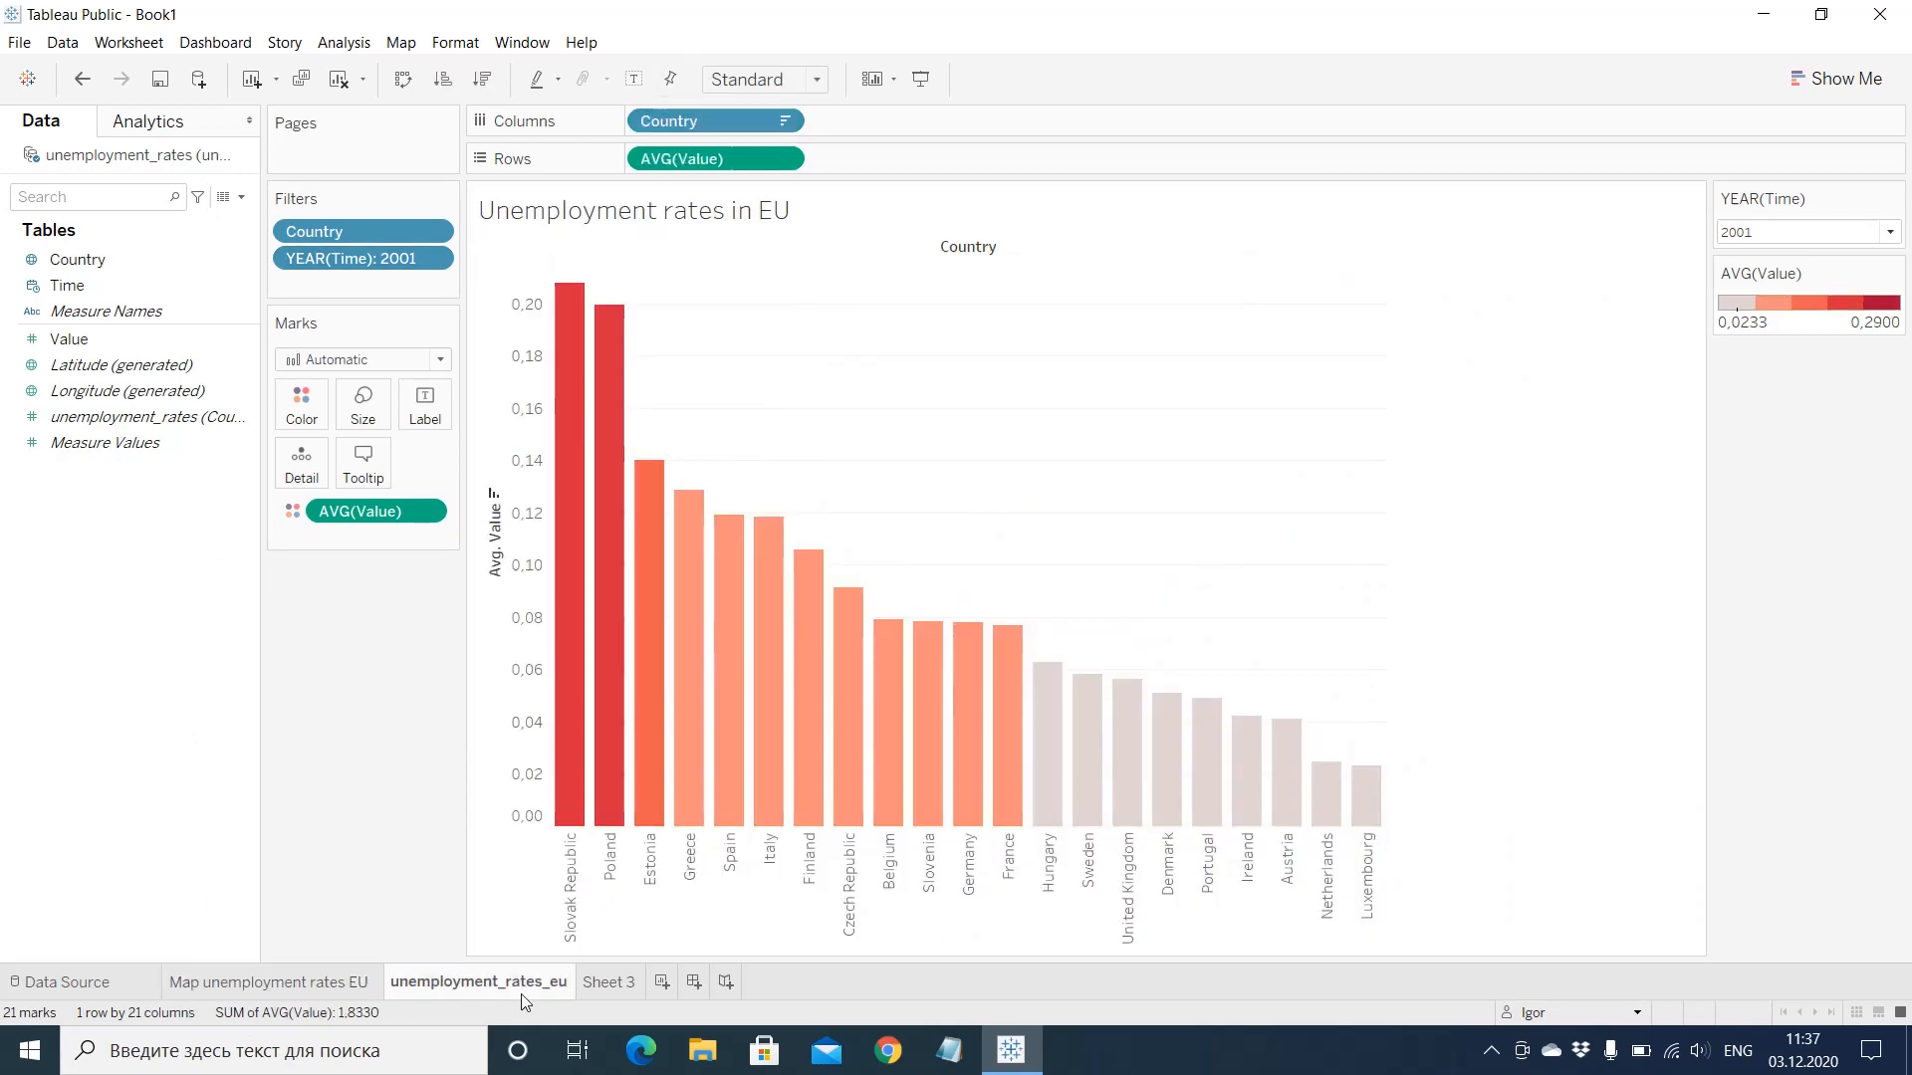
click(609, 984)
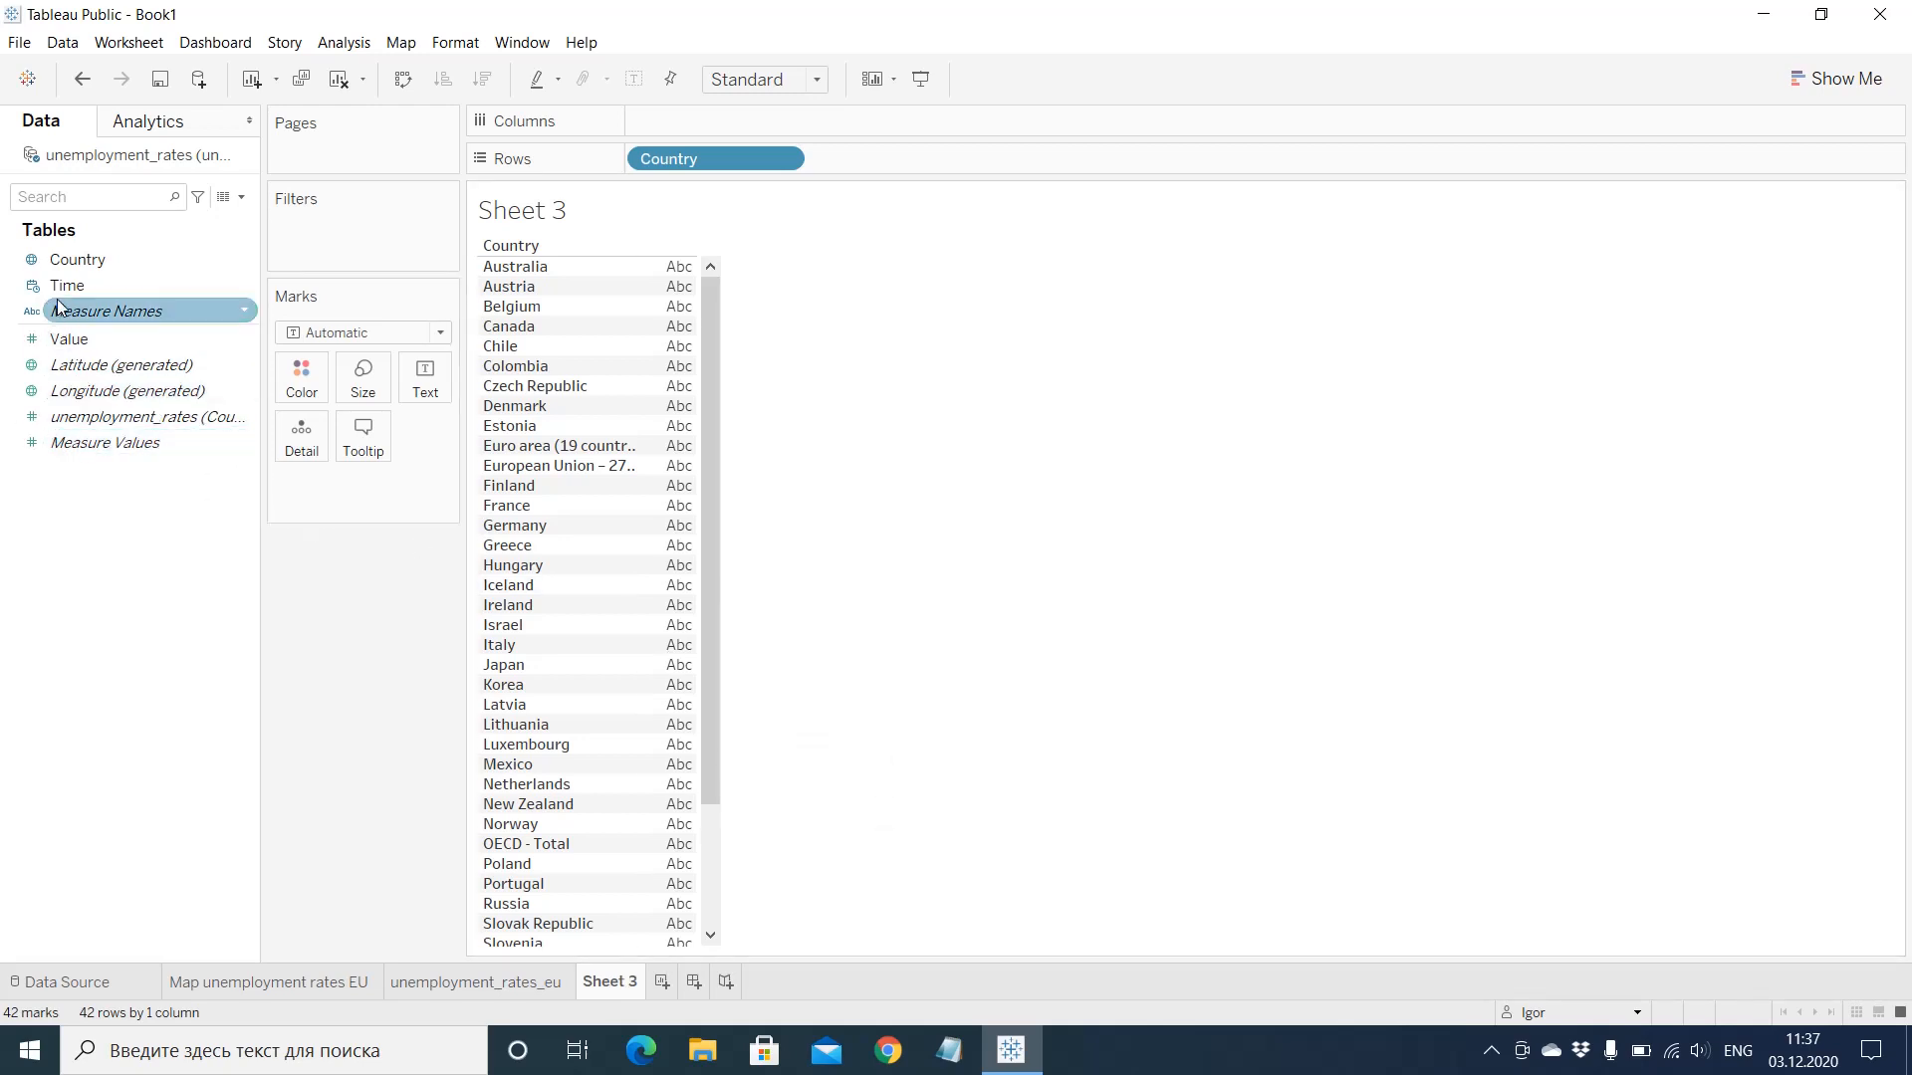
drag(67, 286, 751, 124)
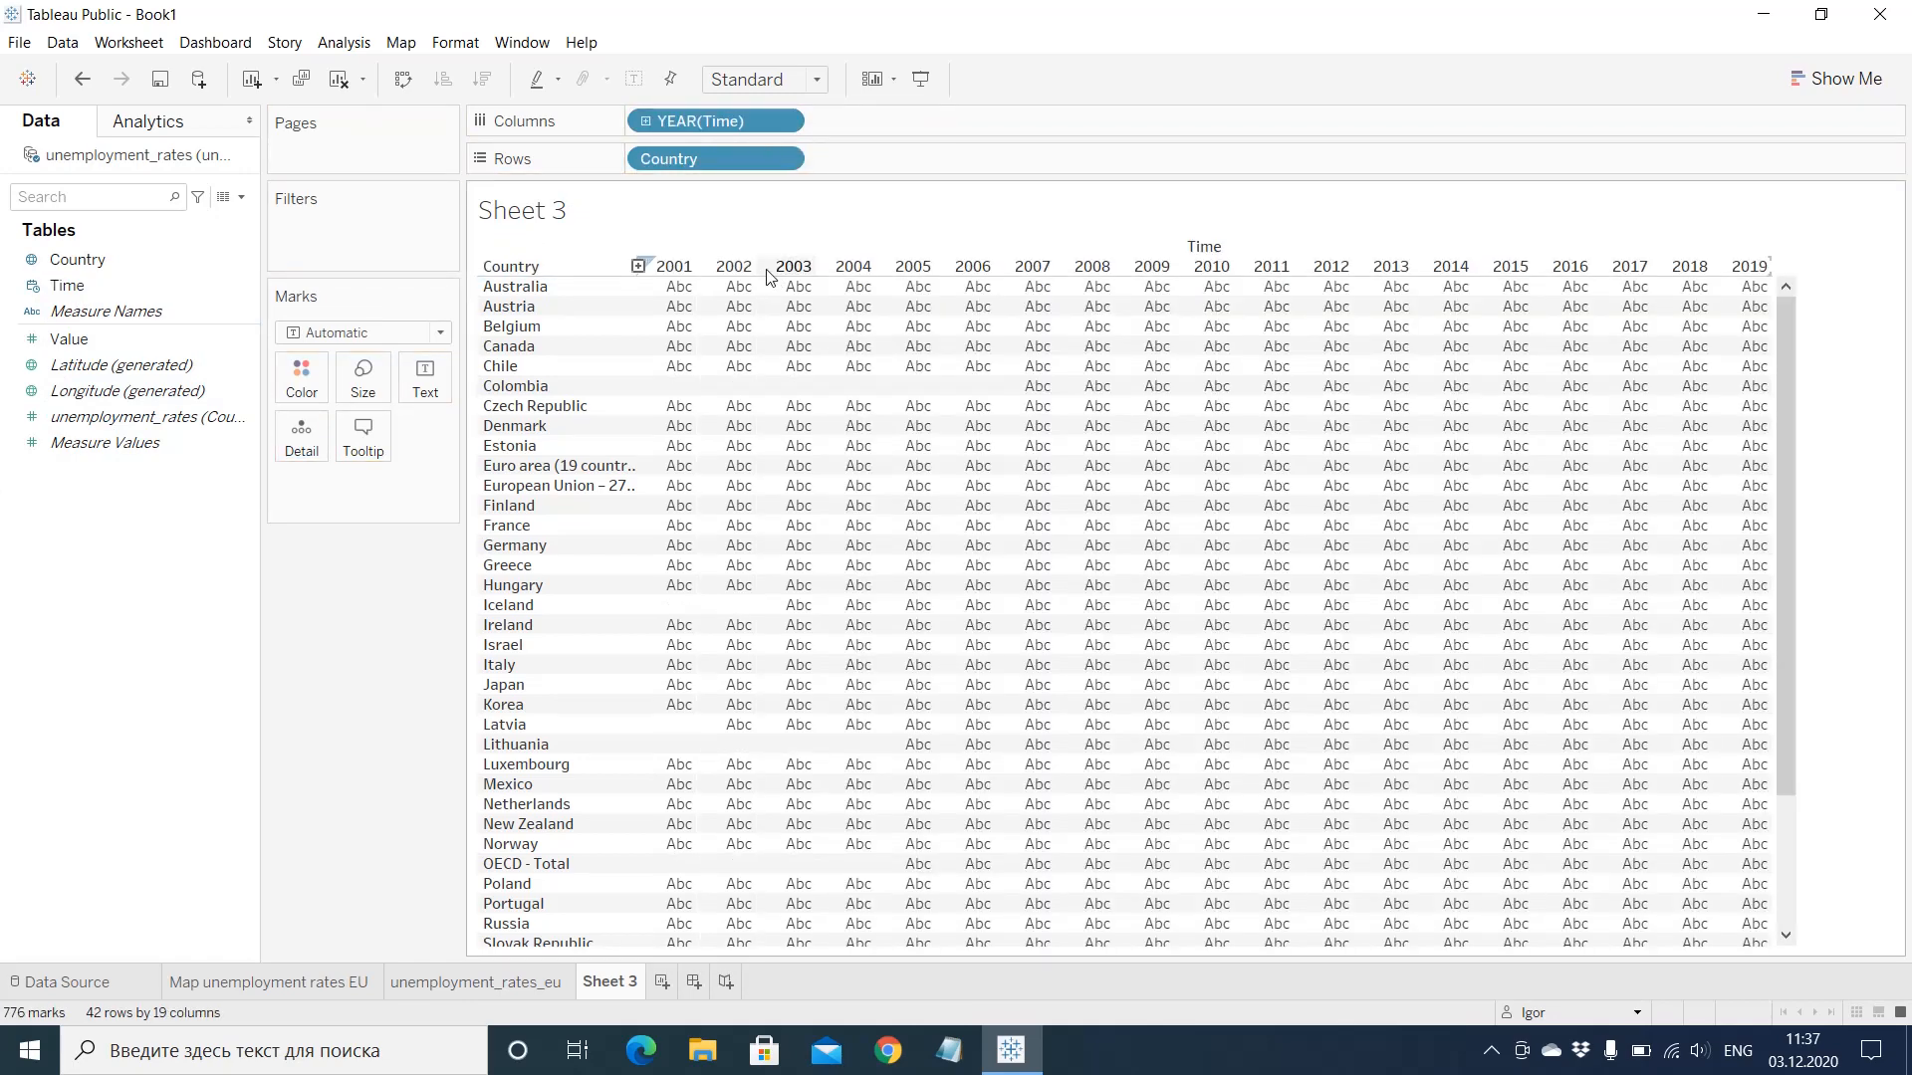
Step: Move Country from Rows to Filters with no countries selected, and place the Value field on Rows
mouse_move(717, 418)
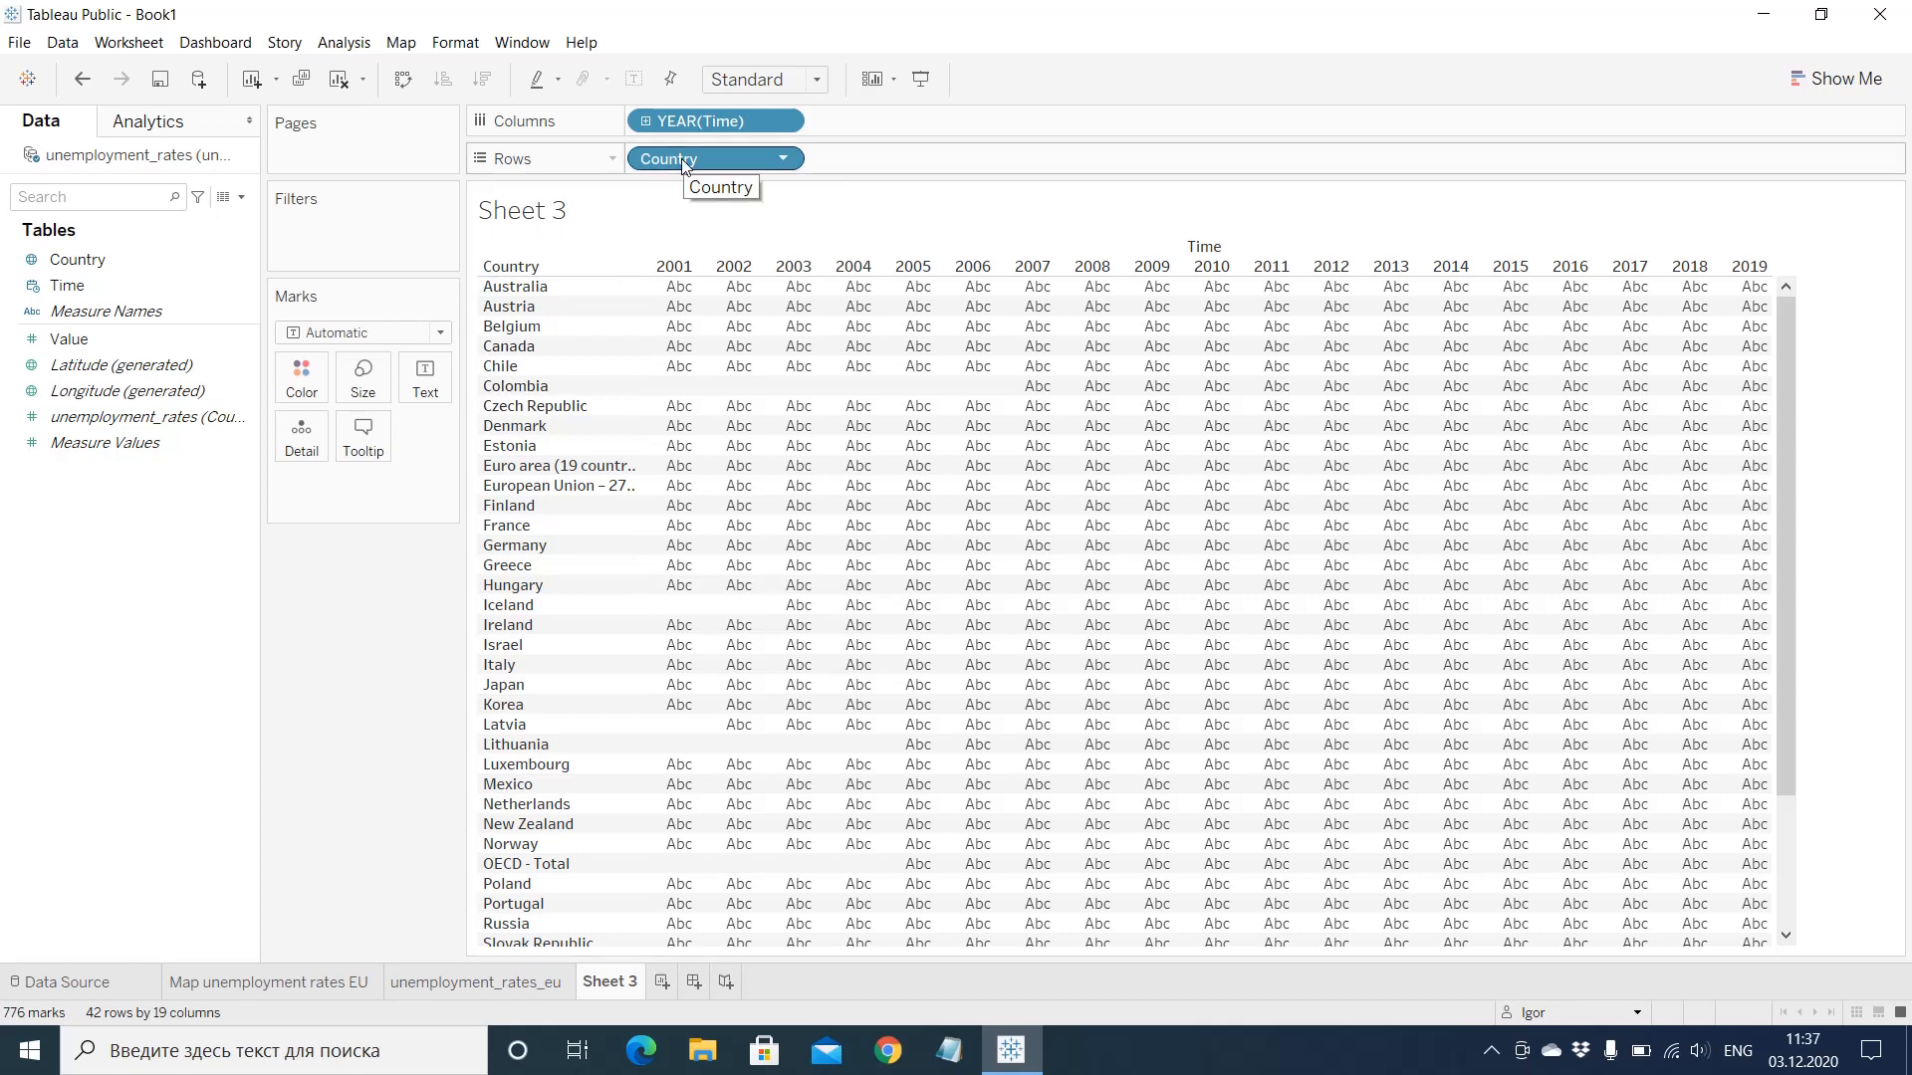
drag(683, 162, 366, 231)
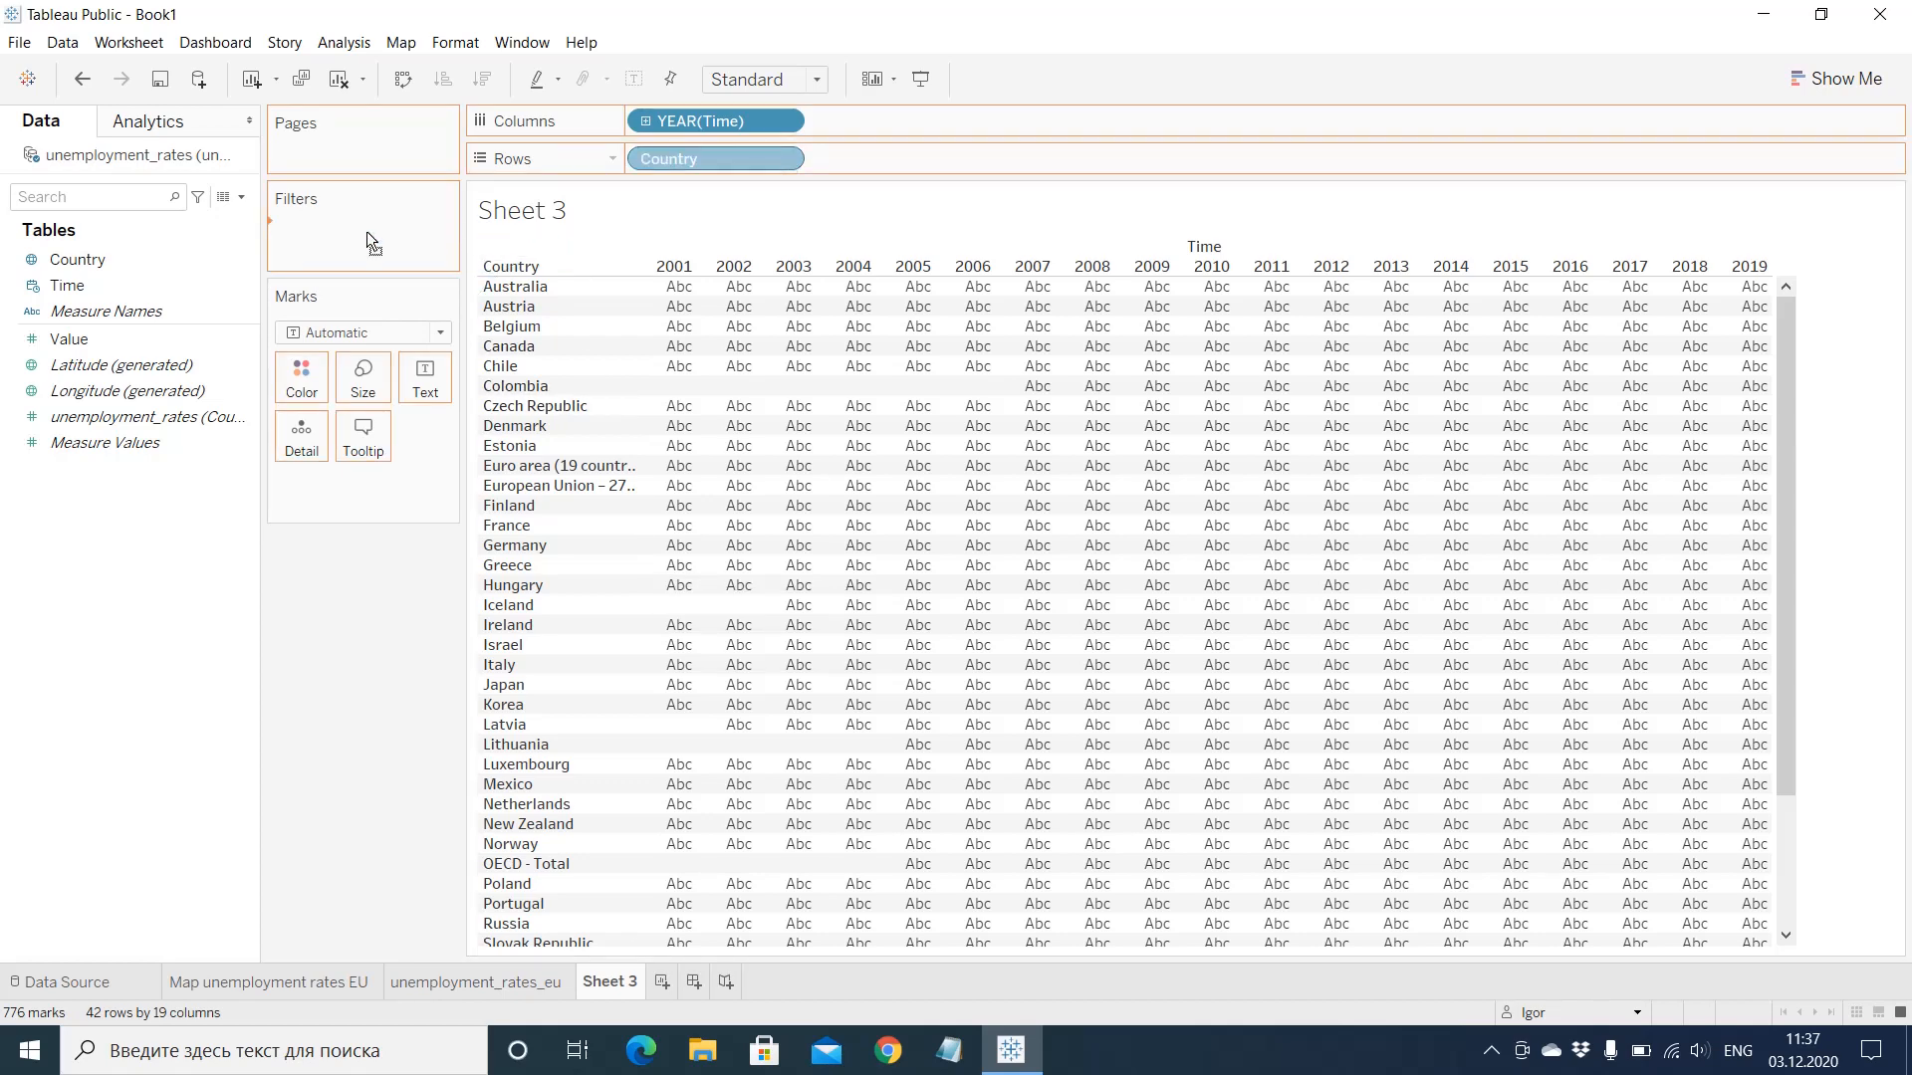
click(945, 826)
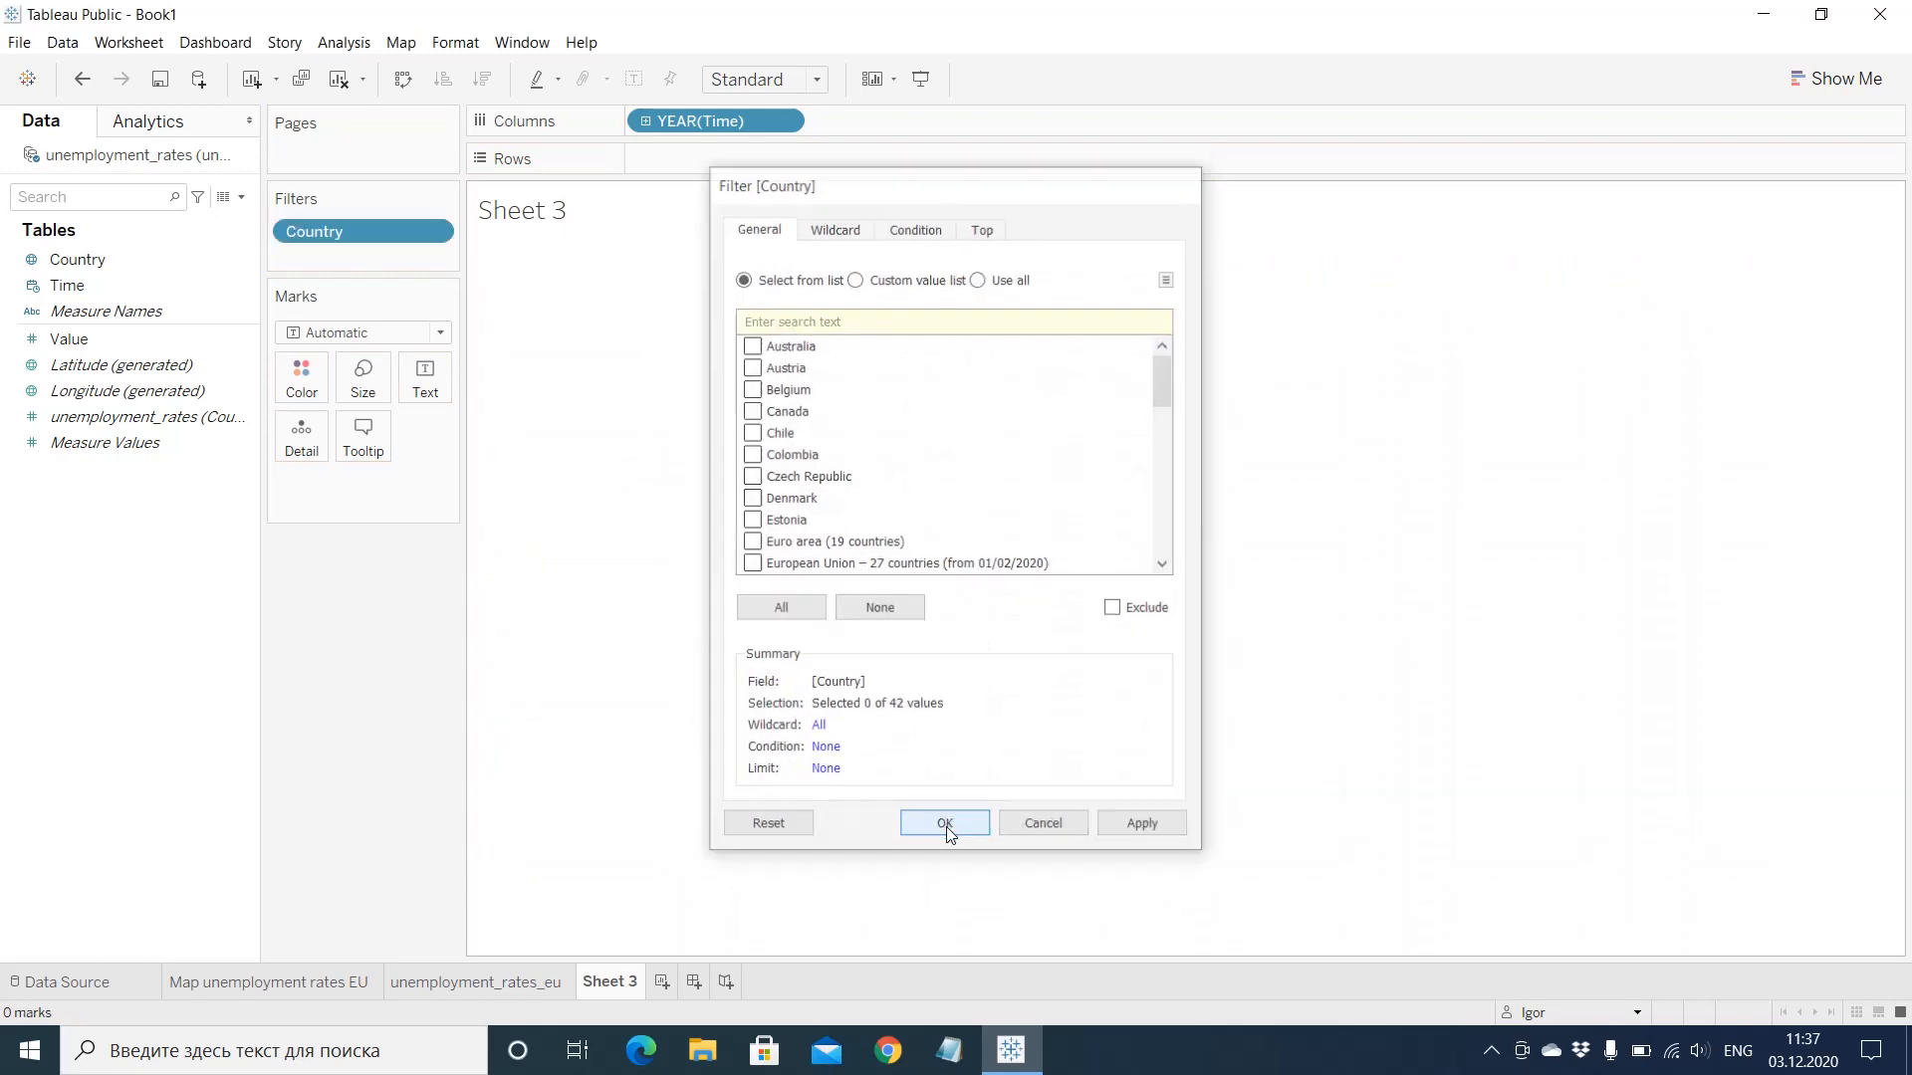
drag(70, 339, 685, 161)
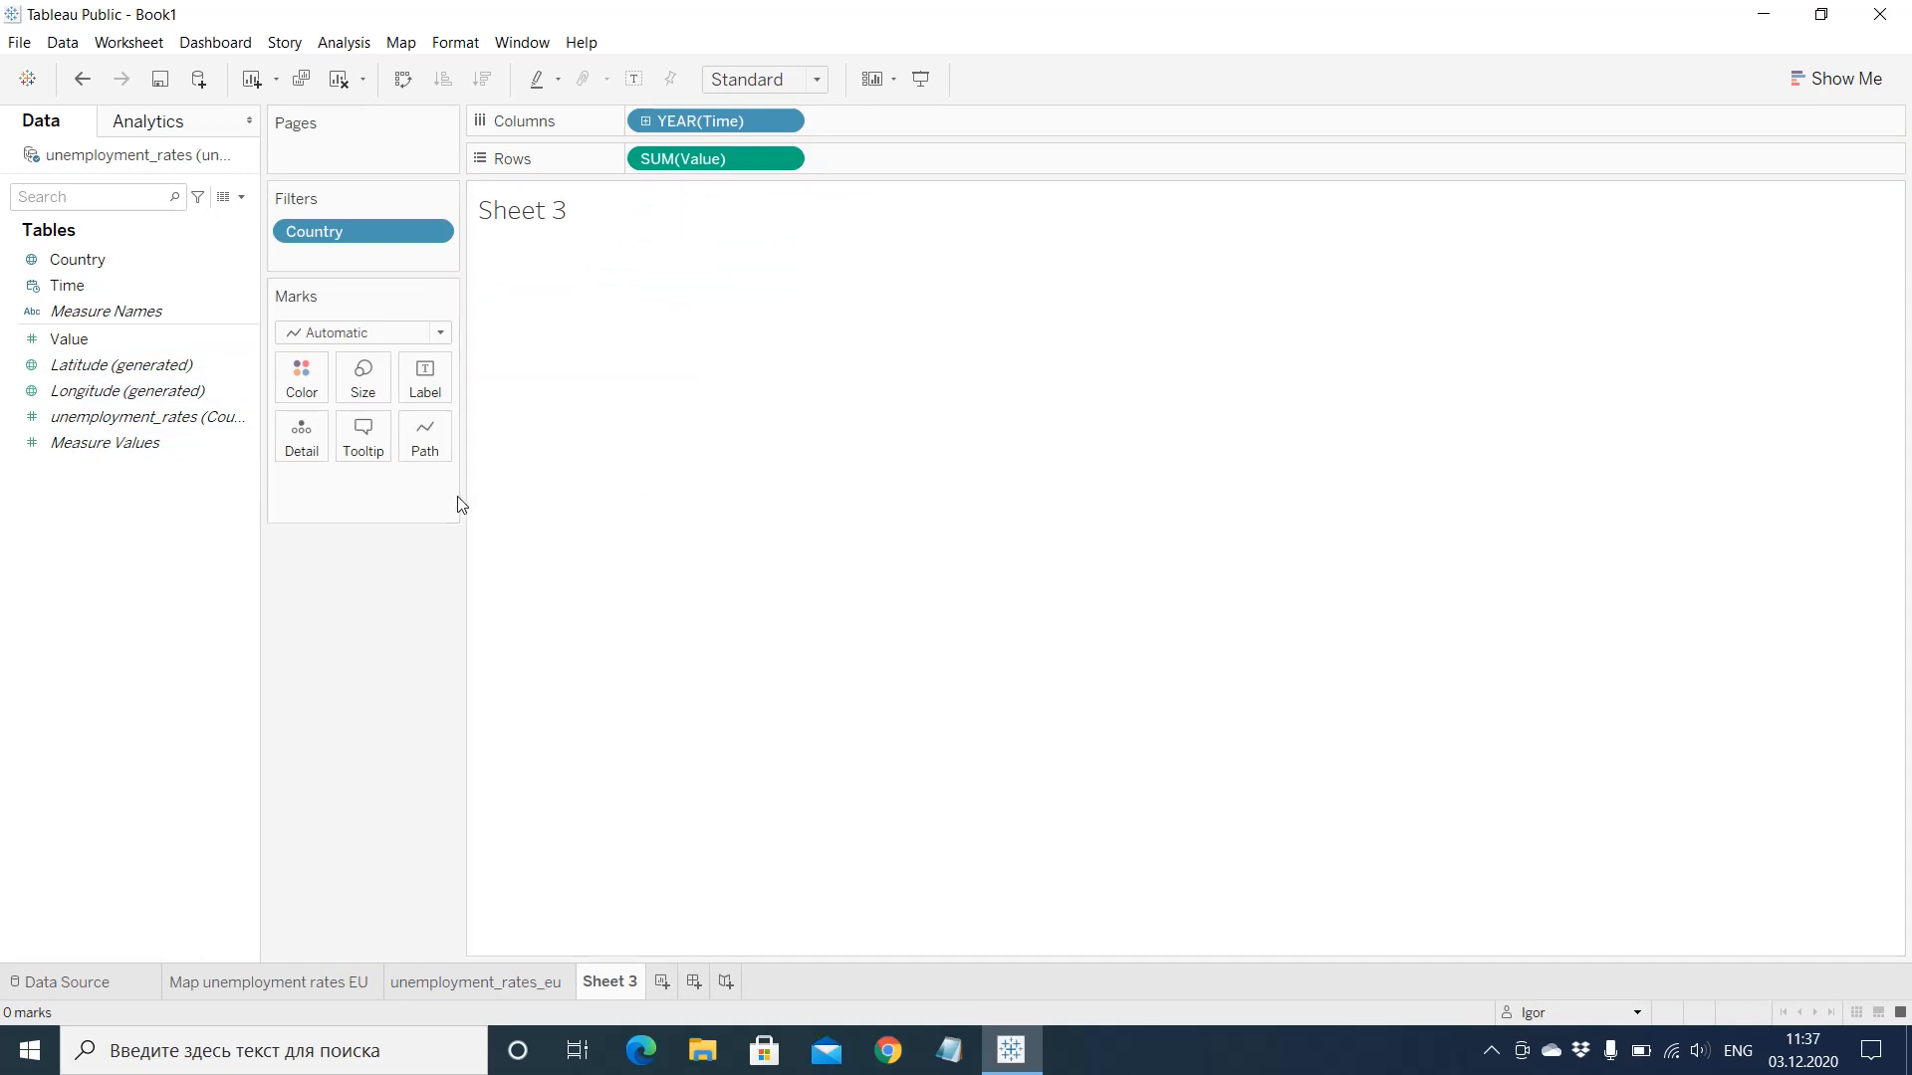
Step: Edit the Country filter on Sheet 3 to include only Euro area (19 countries)
click(433, 231)
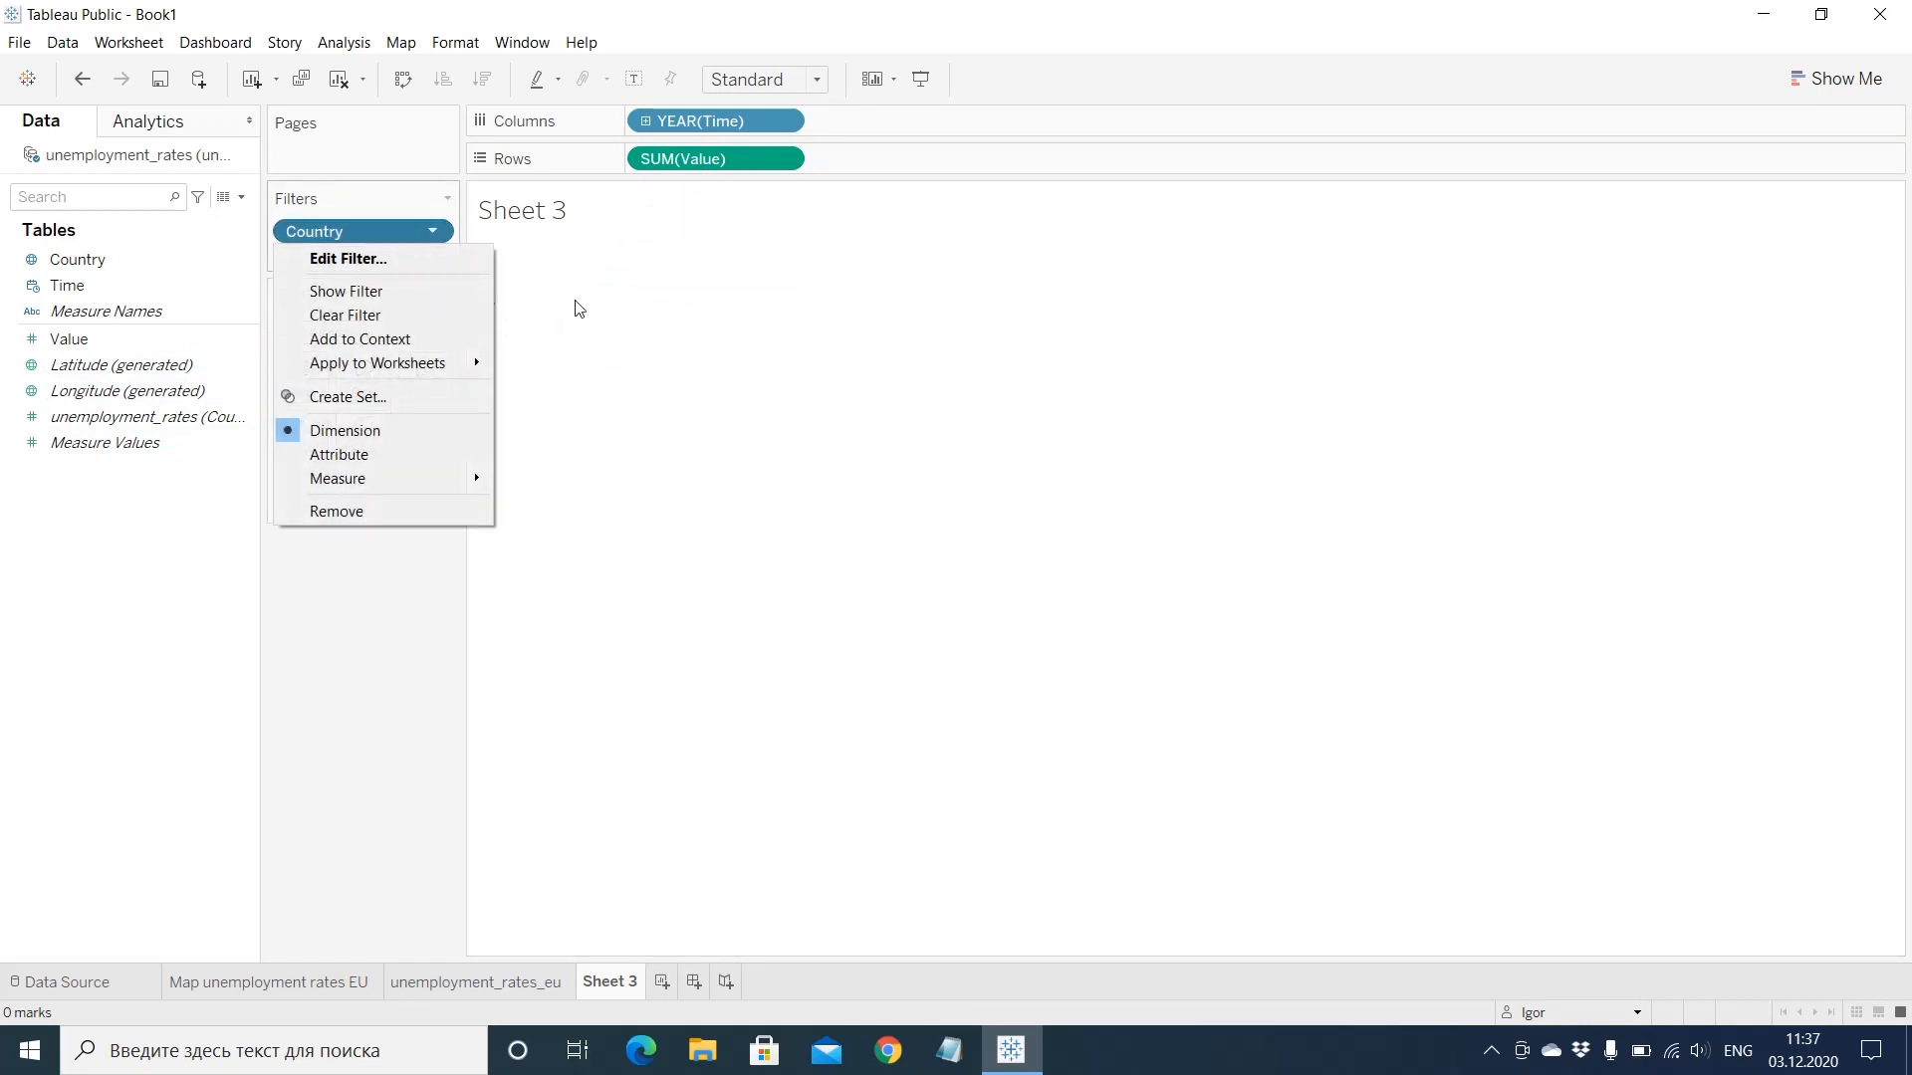
click(390, 261)
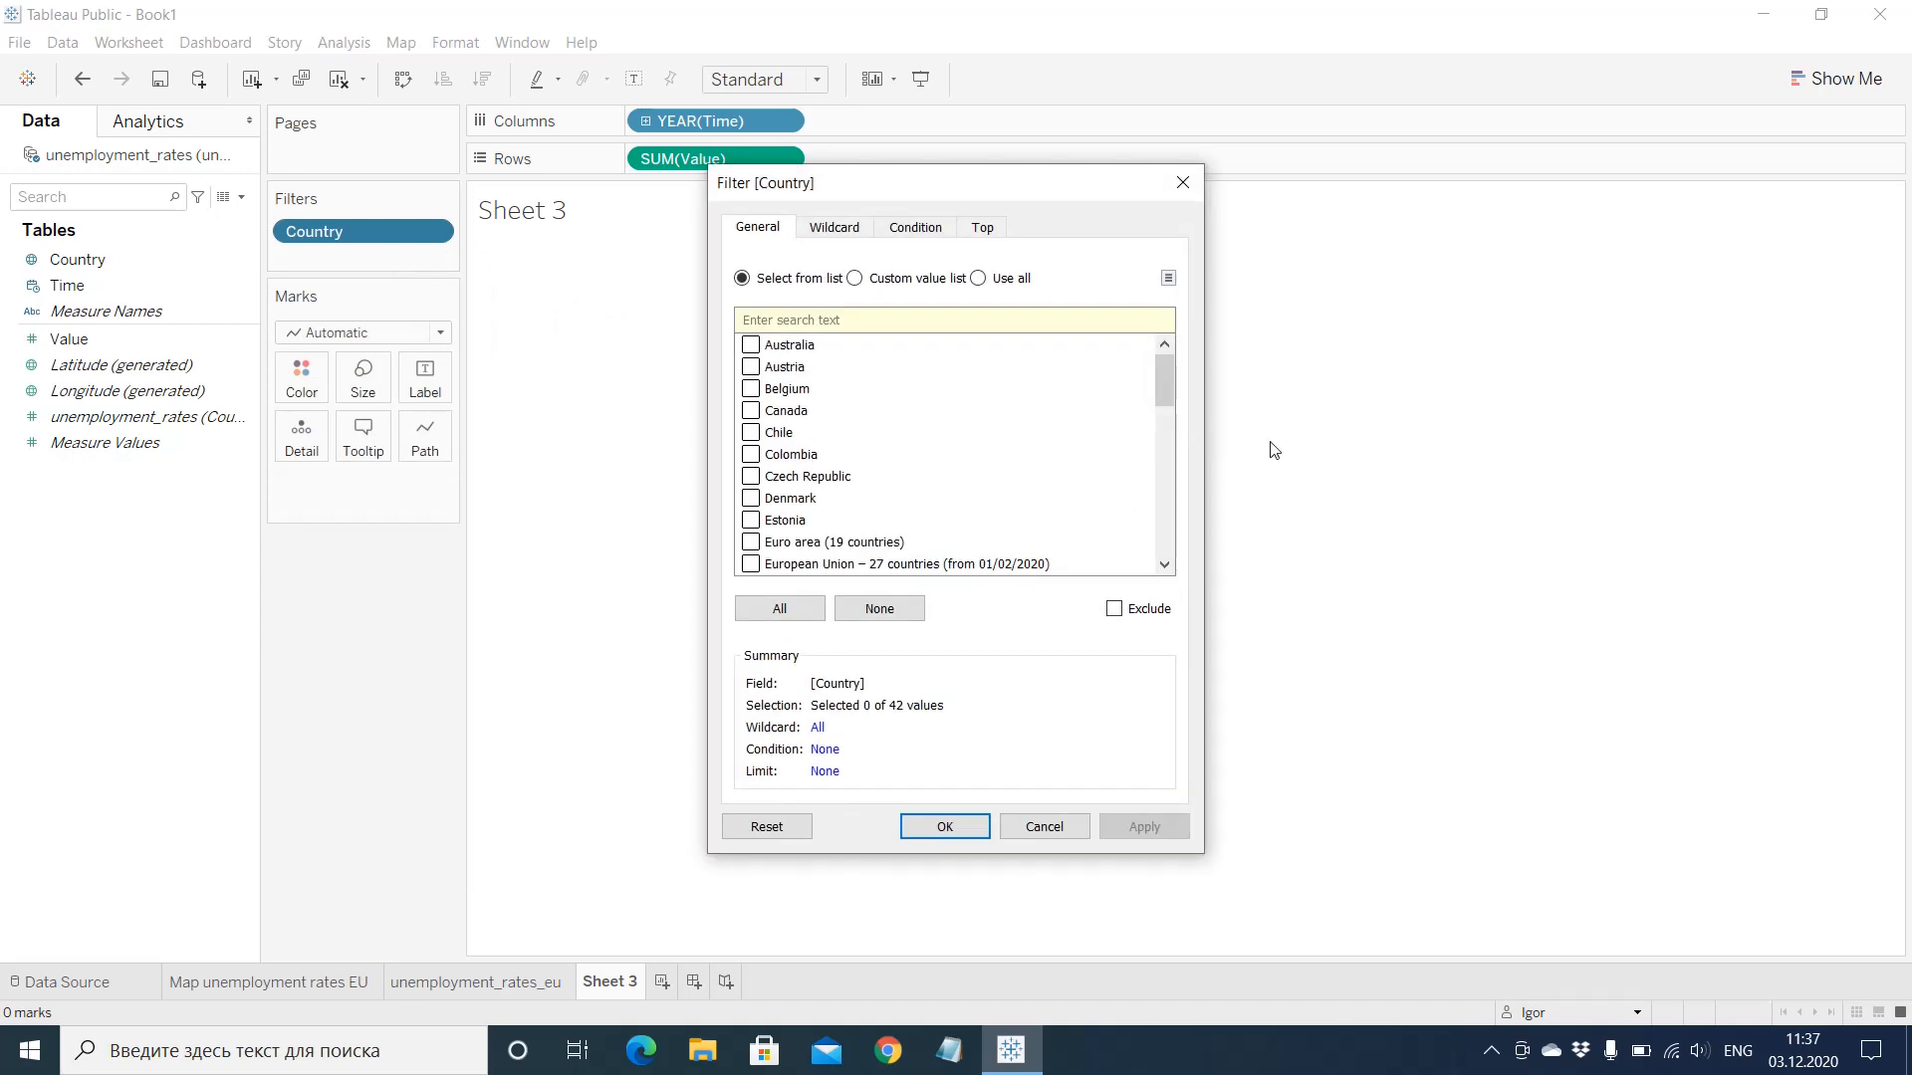
drag(1162, 380, 1160, 372)
click(752, 544)
click(951, 829)
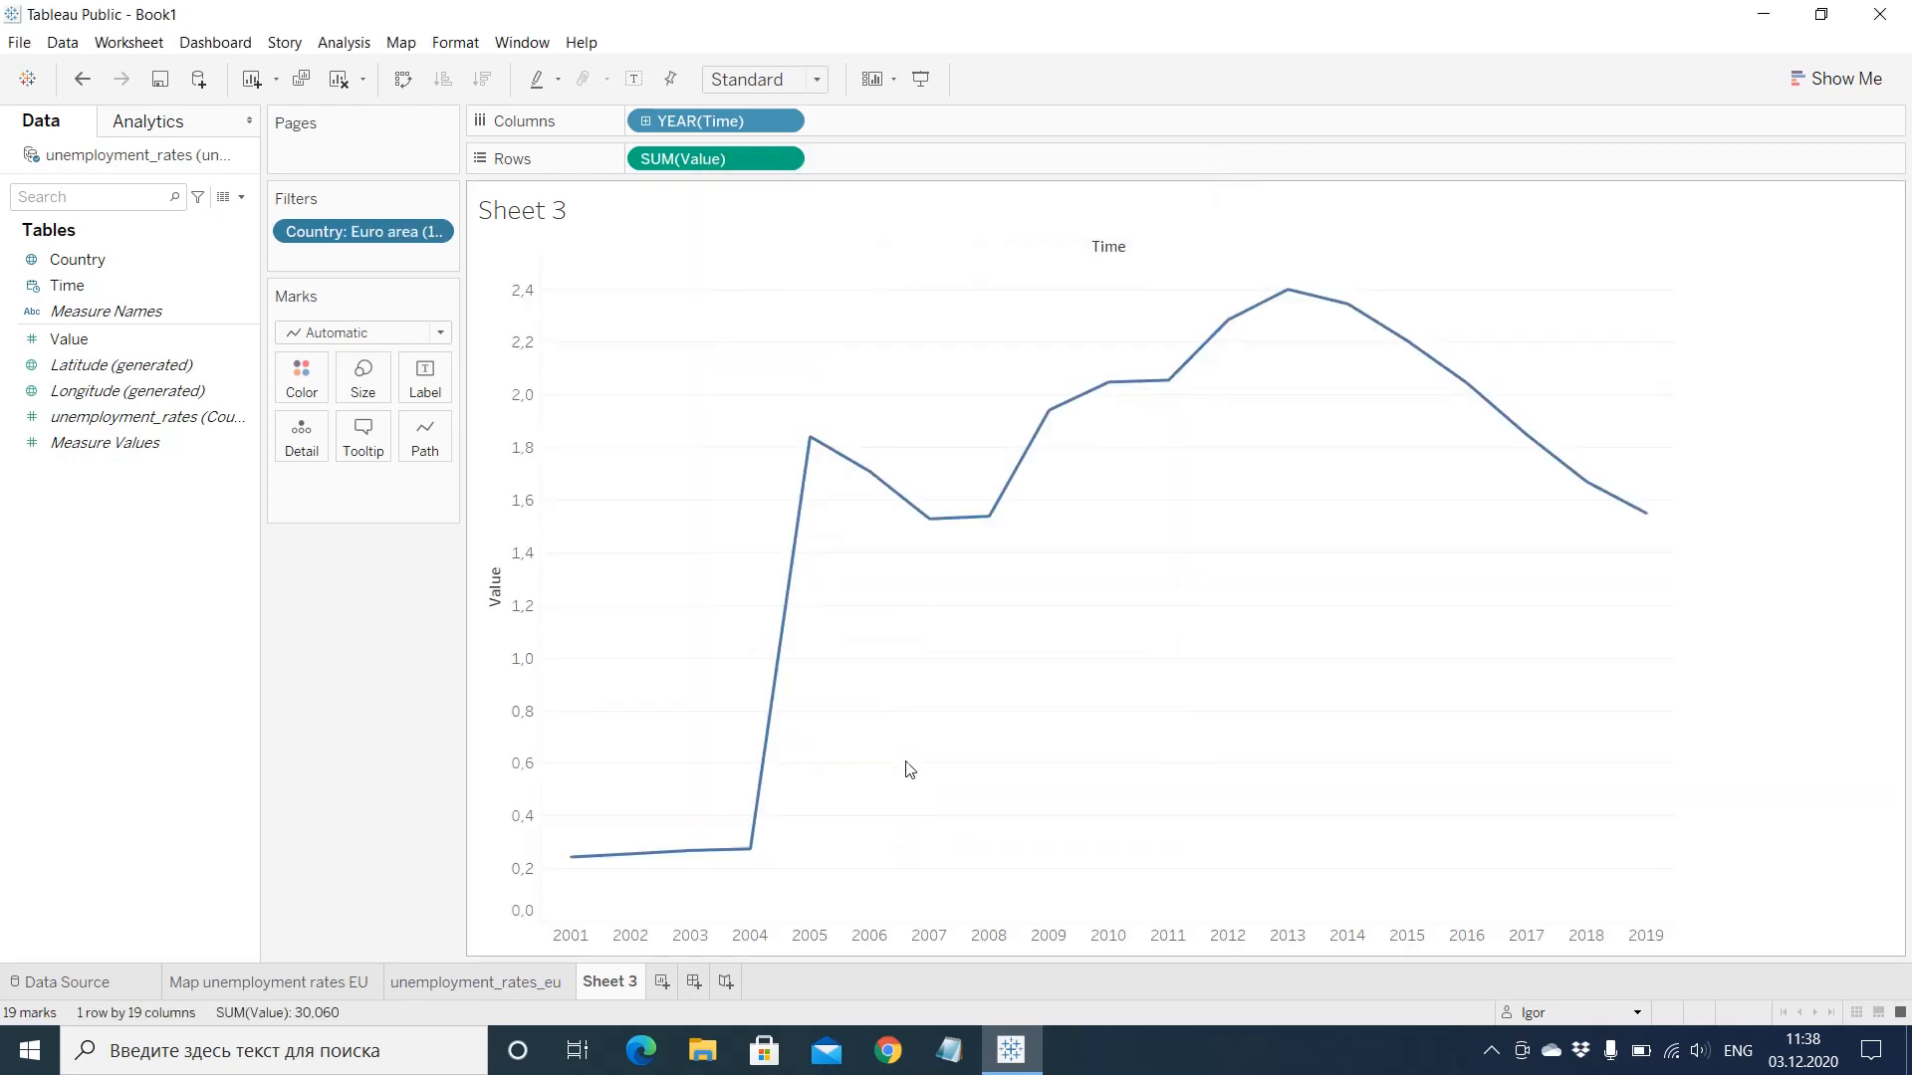
Step: Change the aggregation of the Value field on Rows from sum to average
mouse_move(612, 867)
mouse_move(1318, 292)
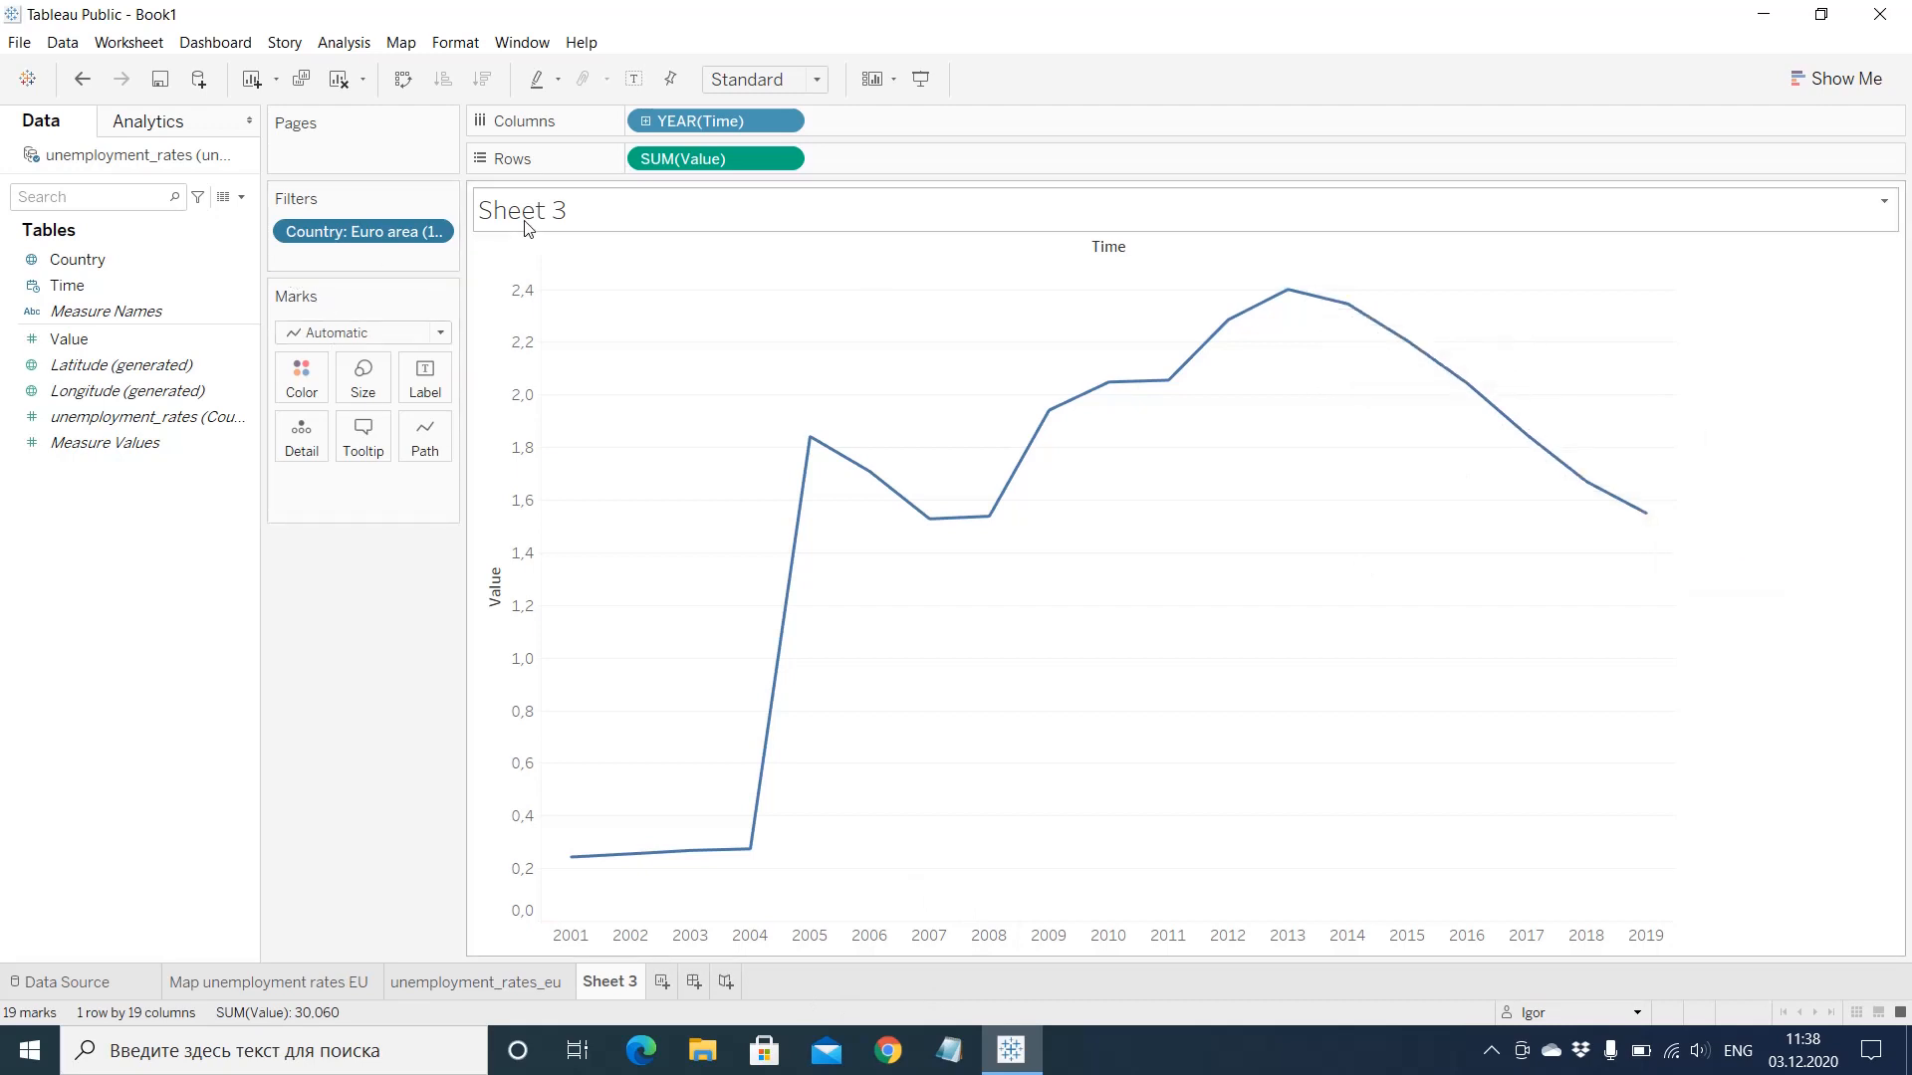
click(783, 160)
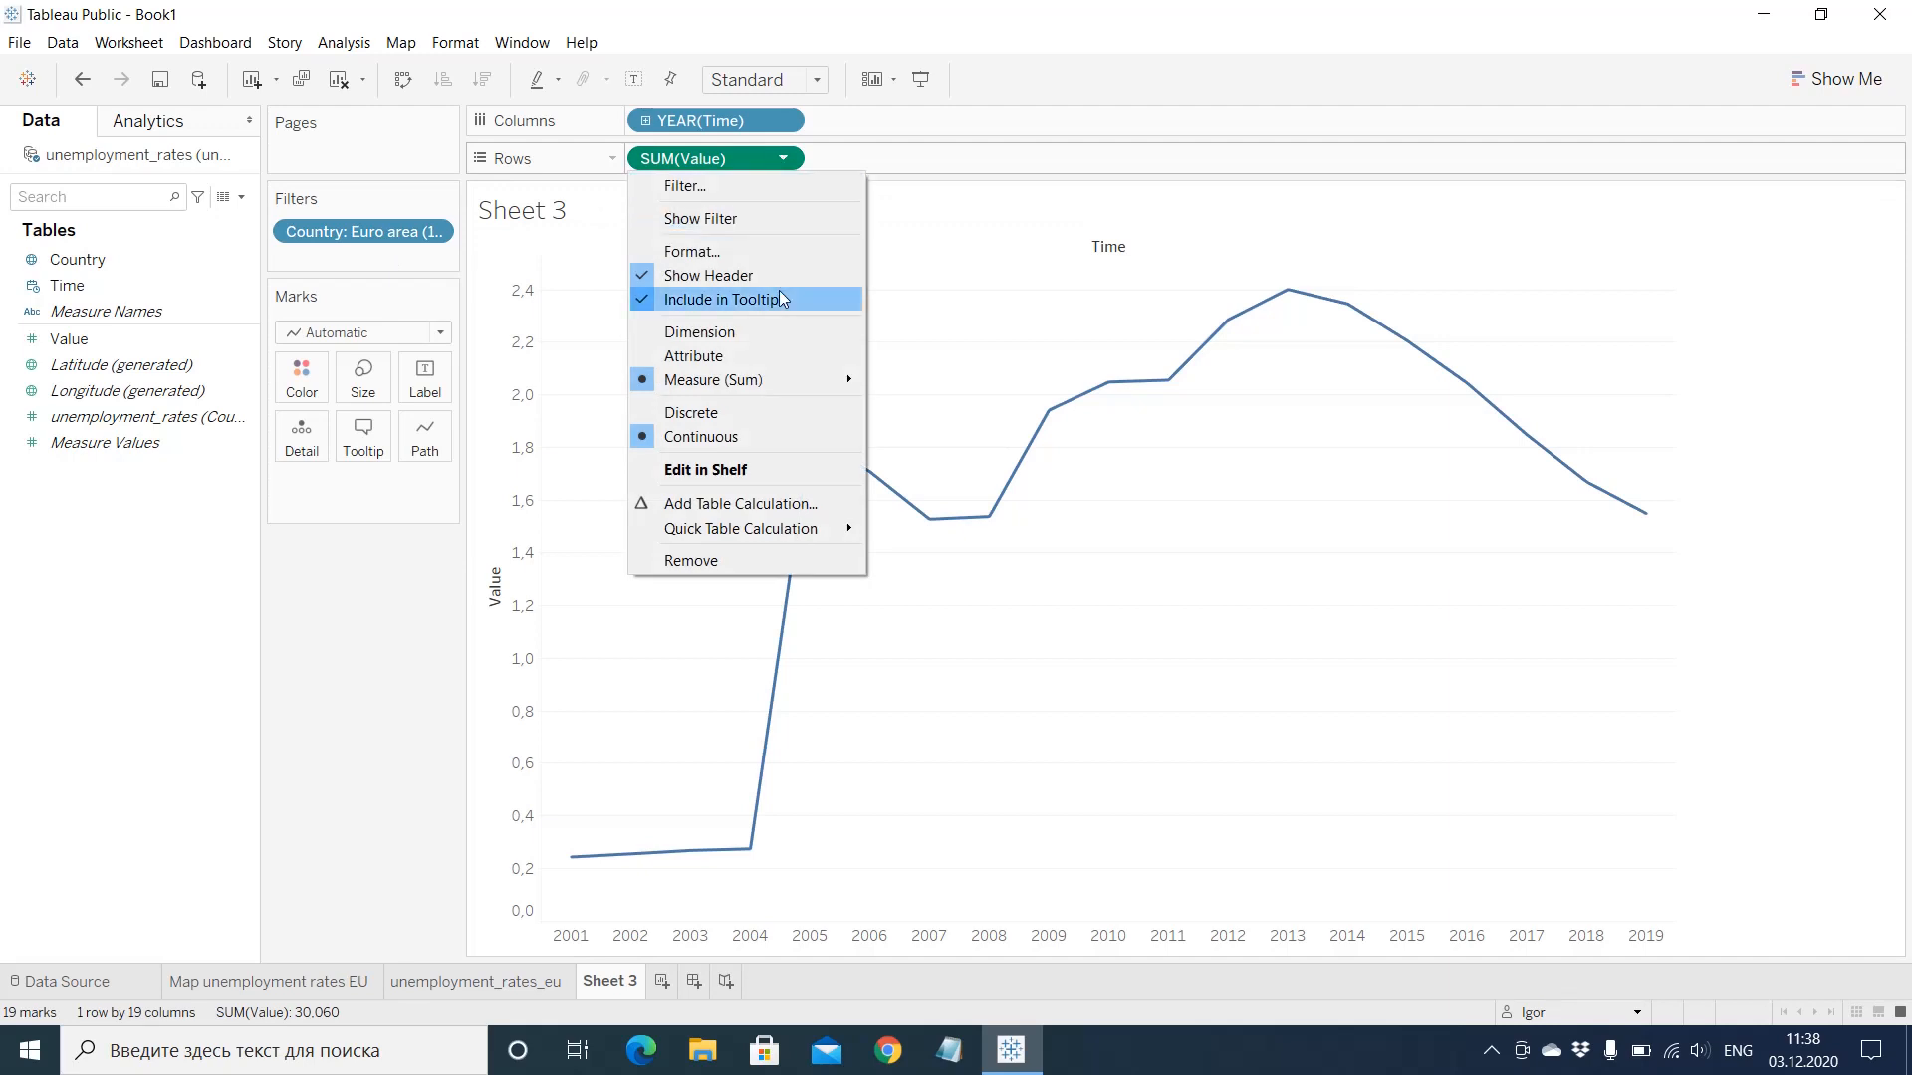
mouse_move(789, 379)
click(903, 408)
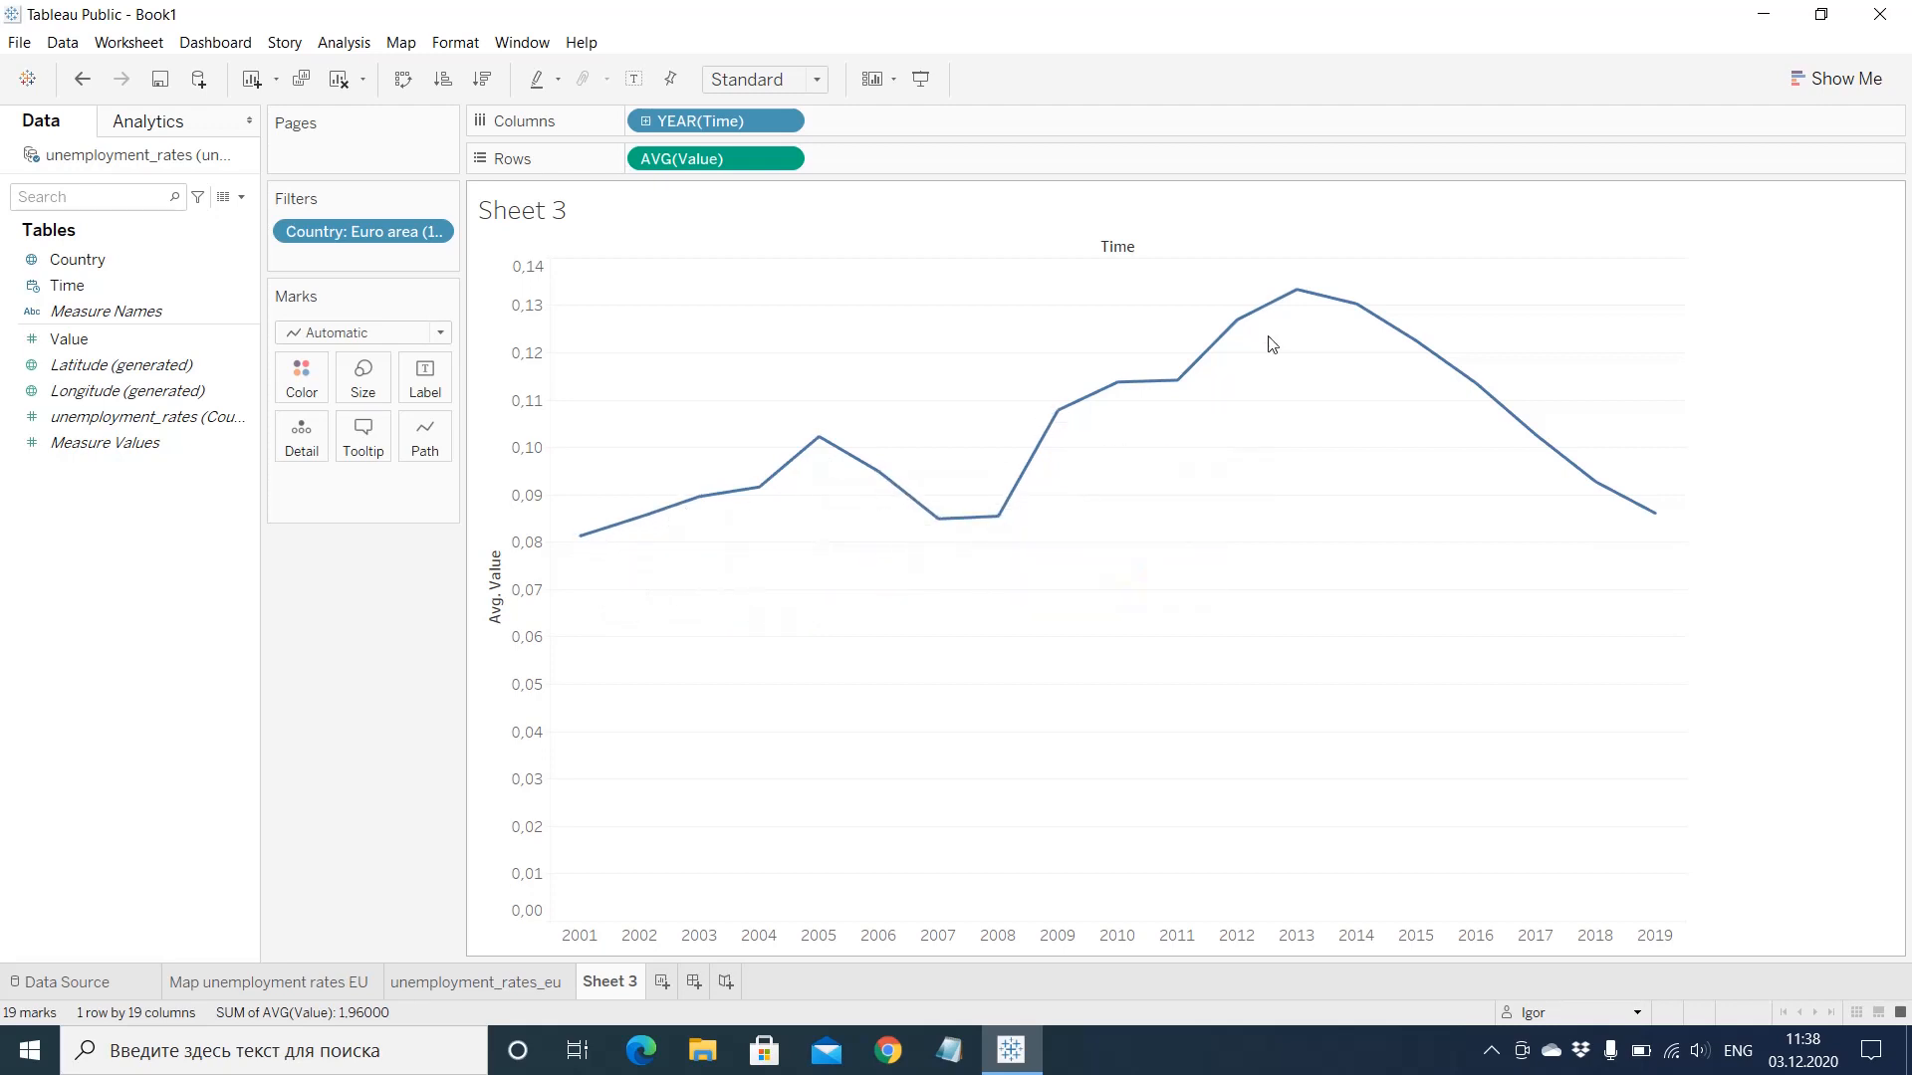
Step: Give the Avg. Value axis on Sheet 3 a fixed range starting at 0,05
right_click(522, 729)
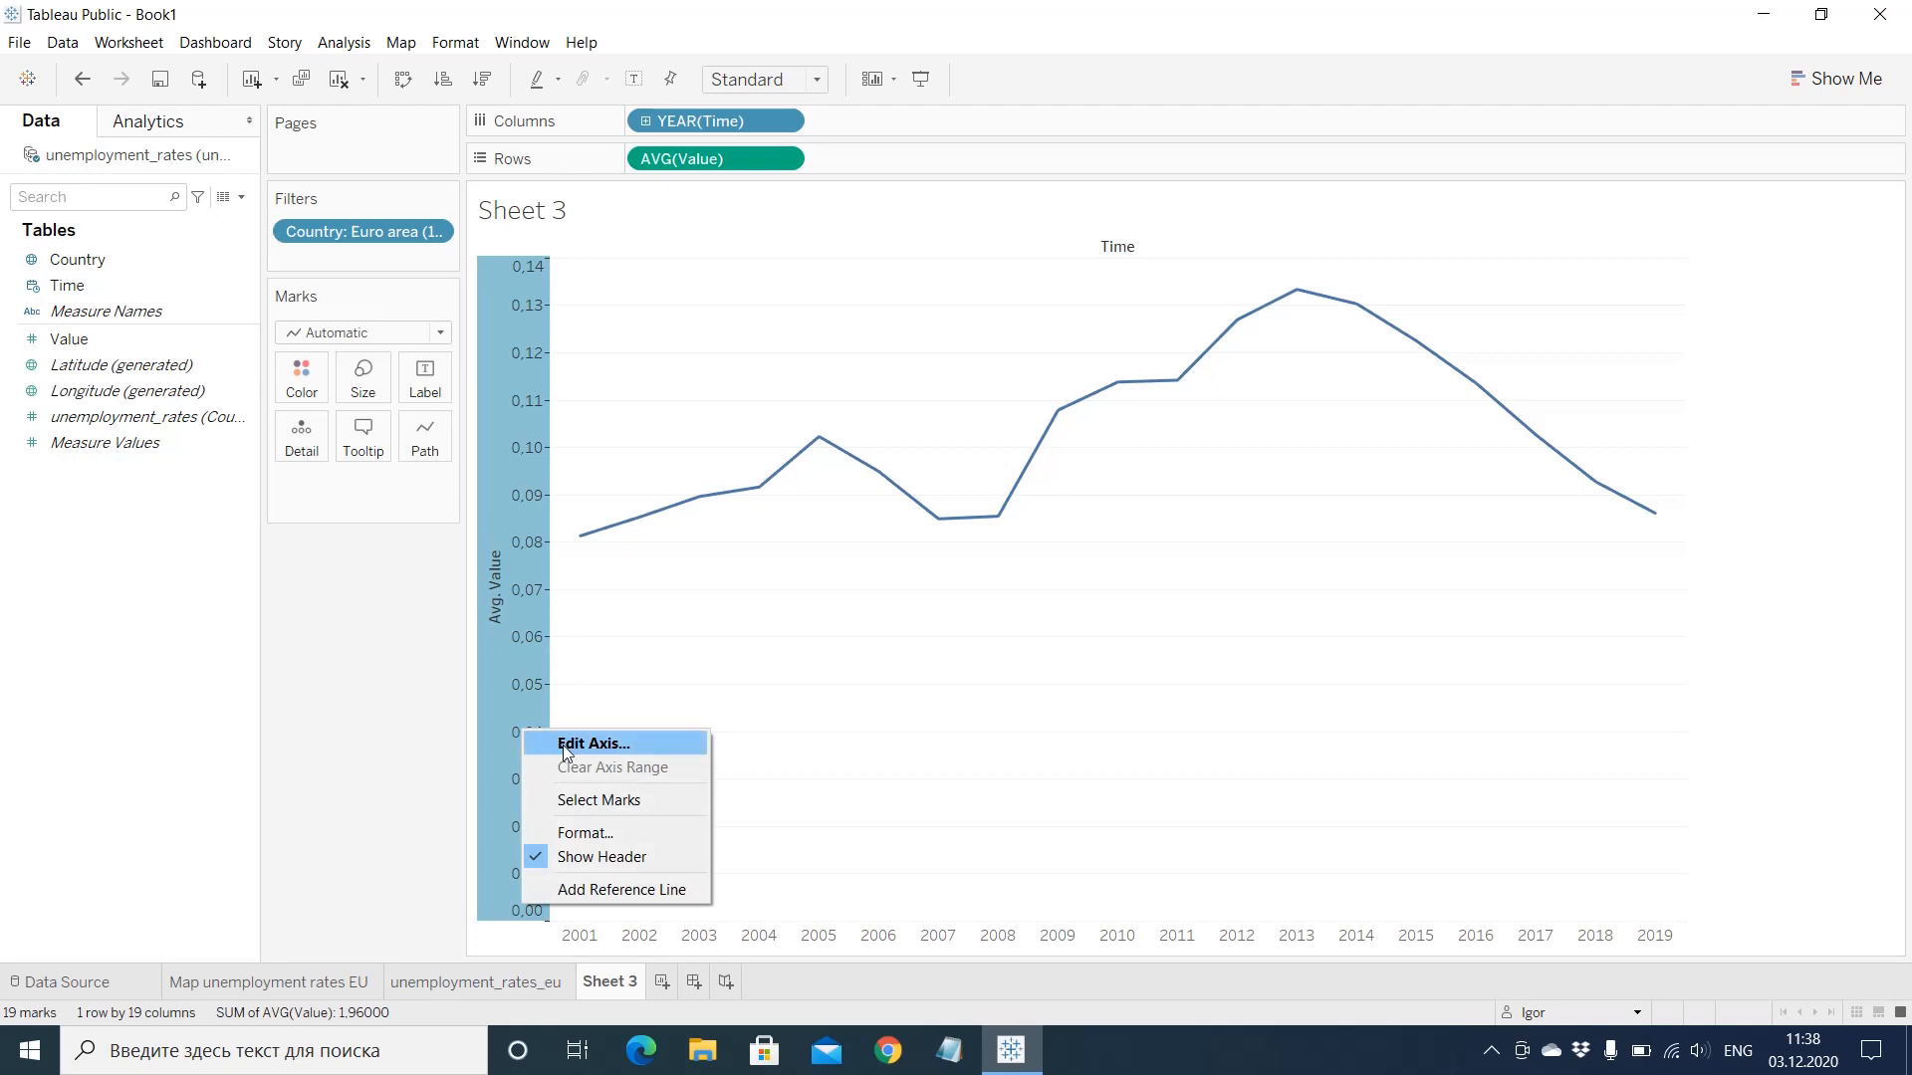
click(565, 747)
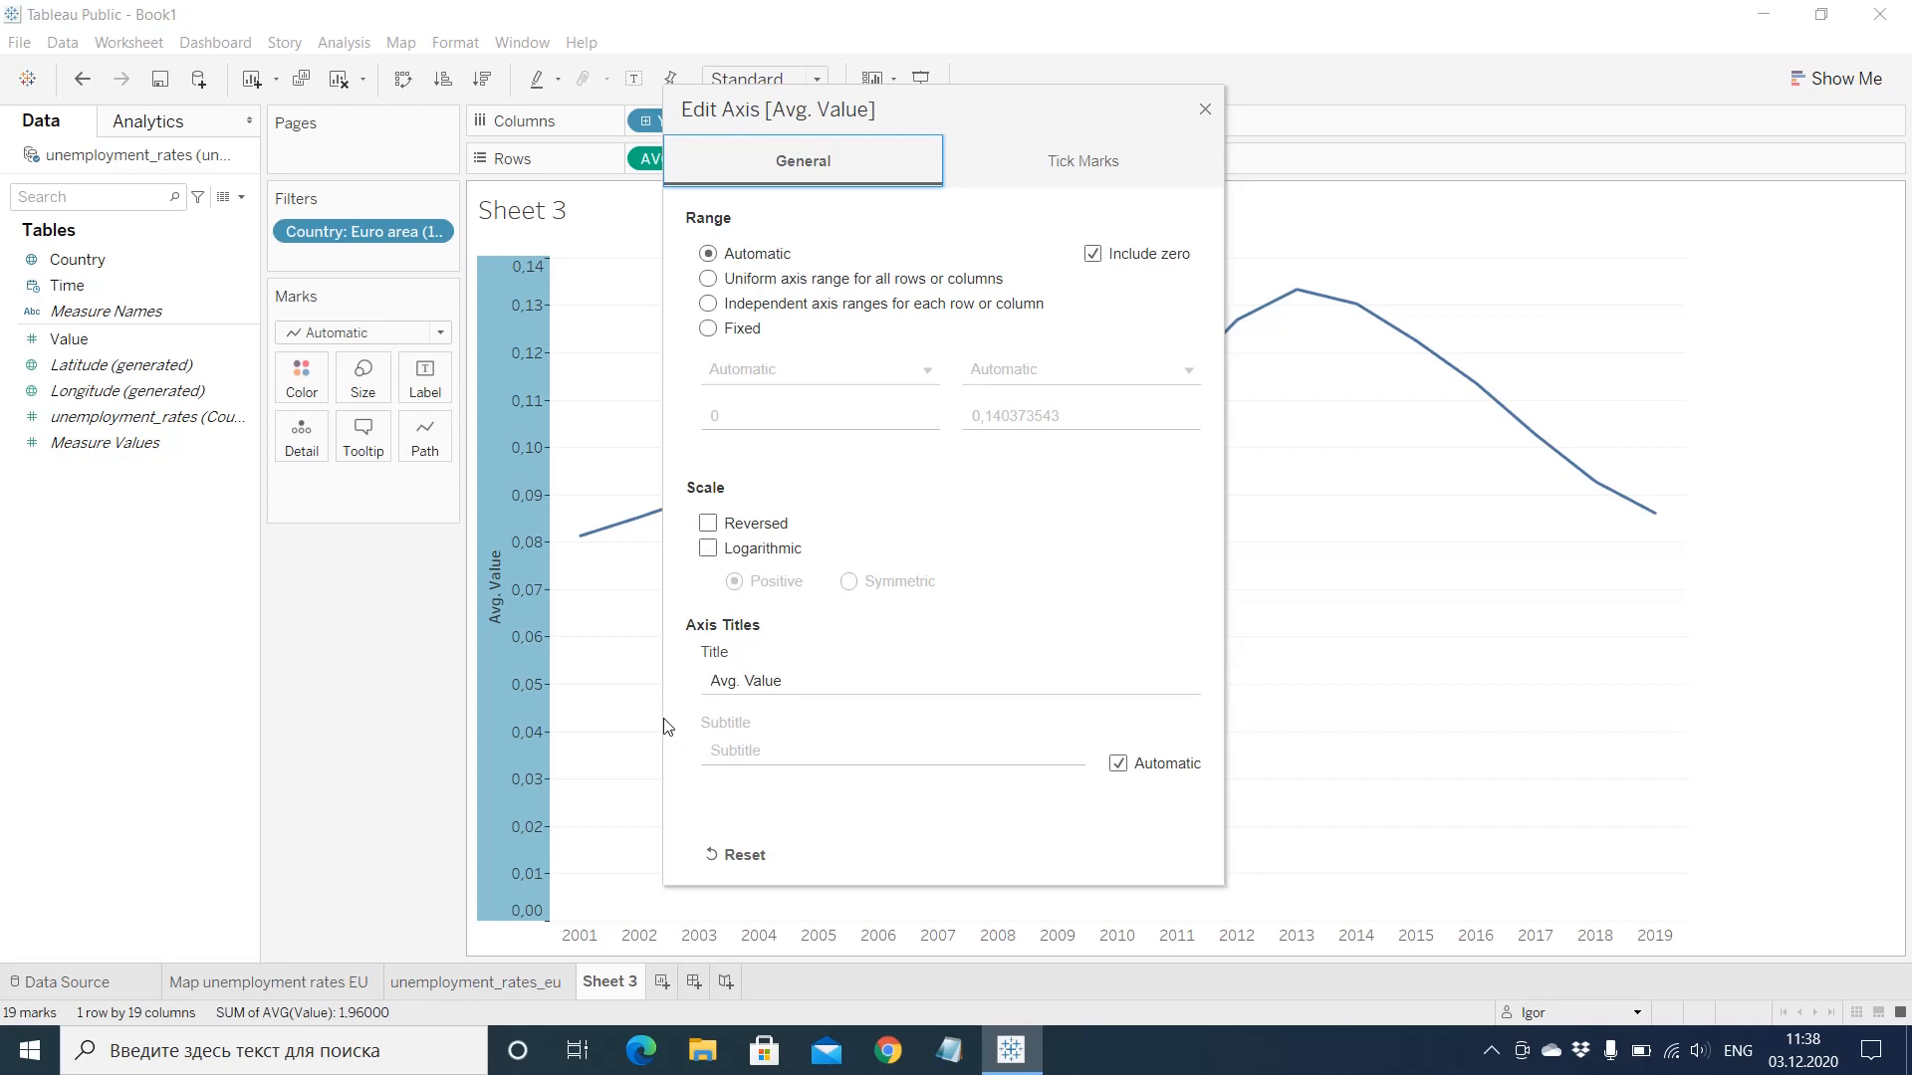
click(708, 329)
drag(978, 114, 1101, 127)
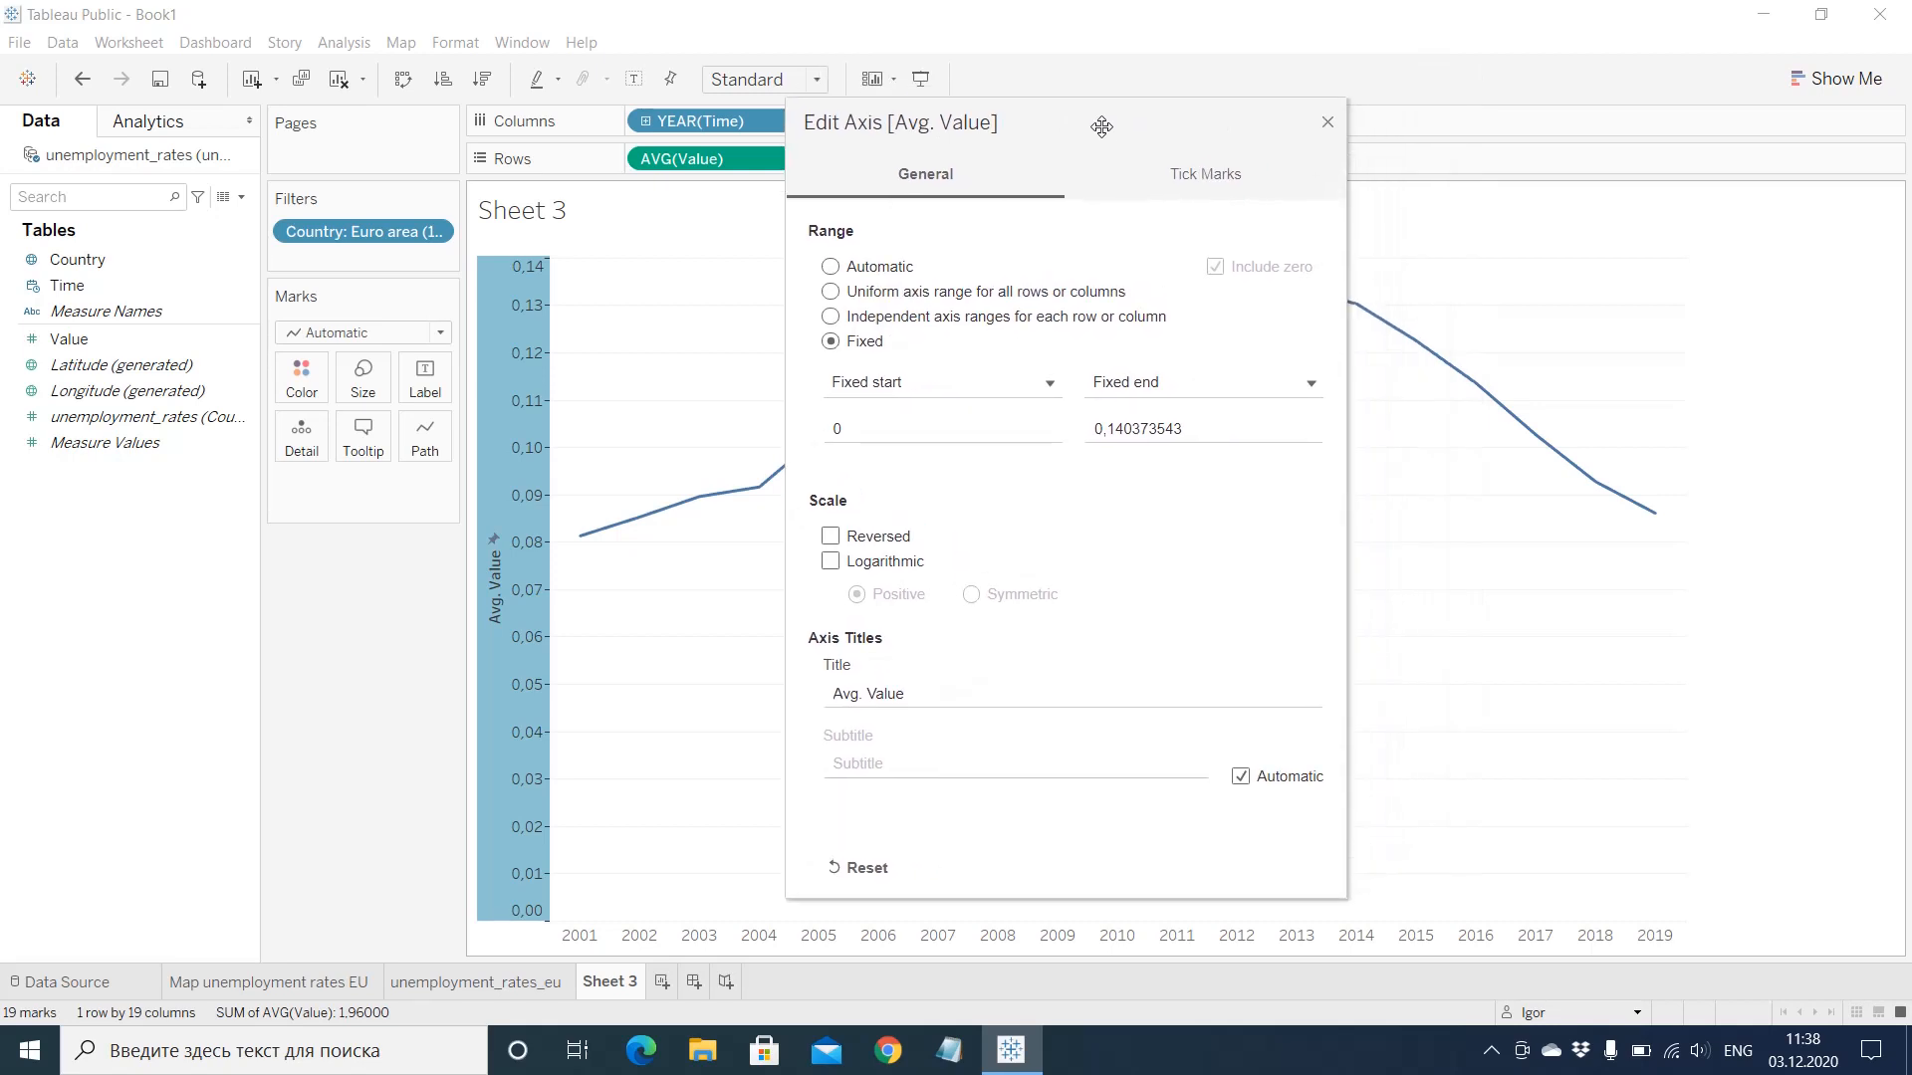
click(878, 435)
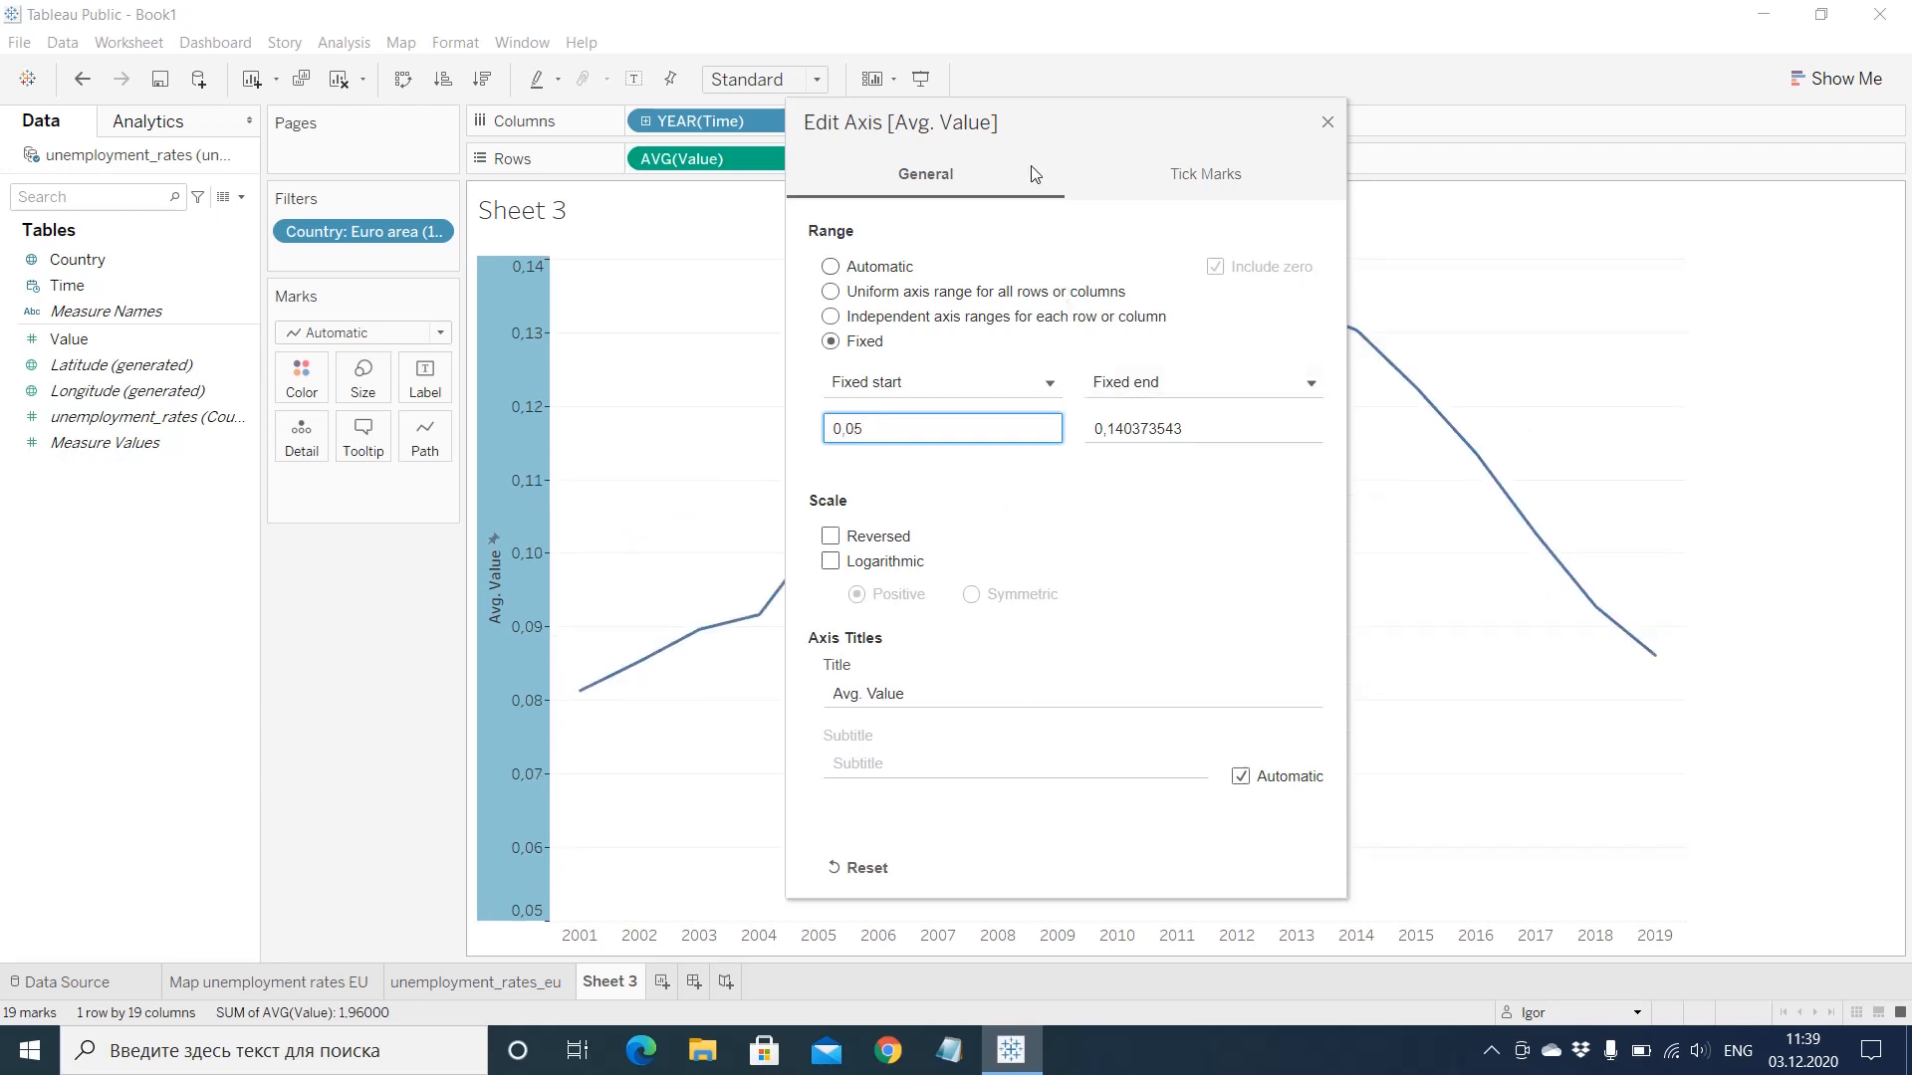
drag(1120, 121, 1124, 65)
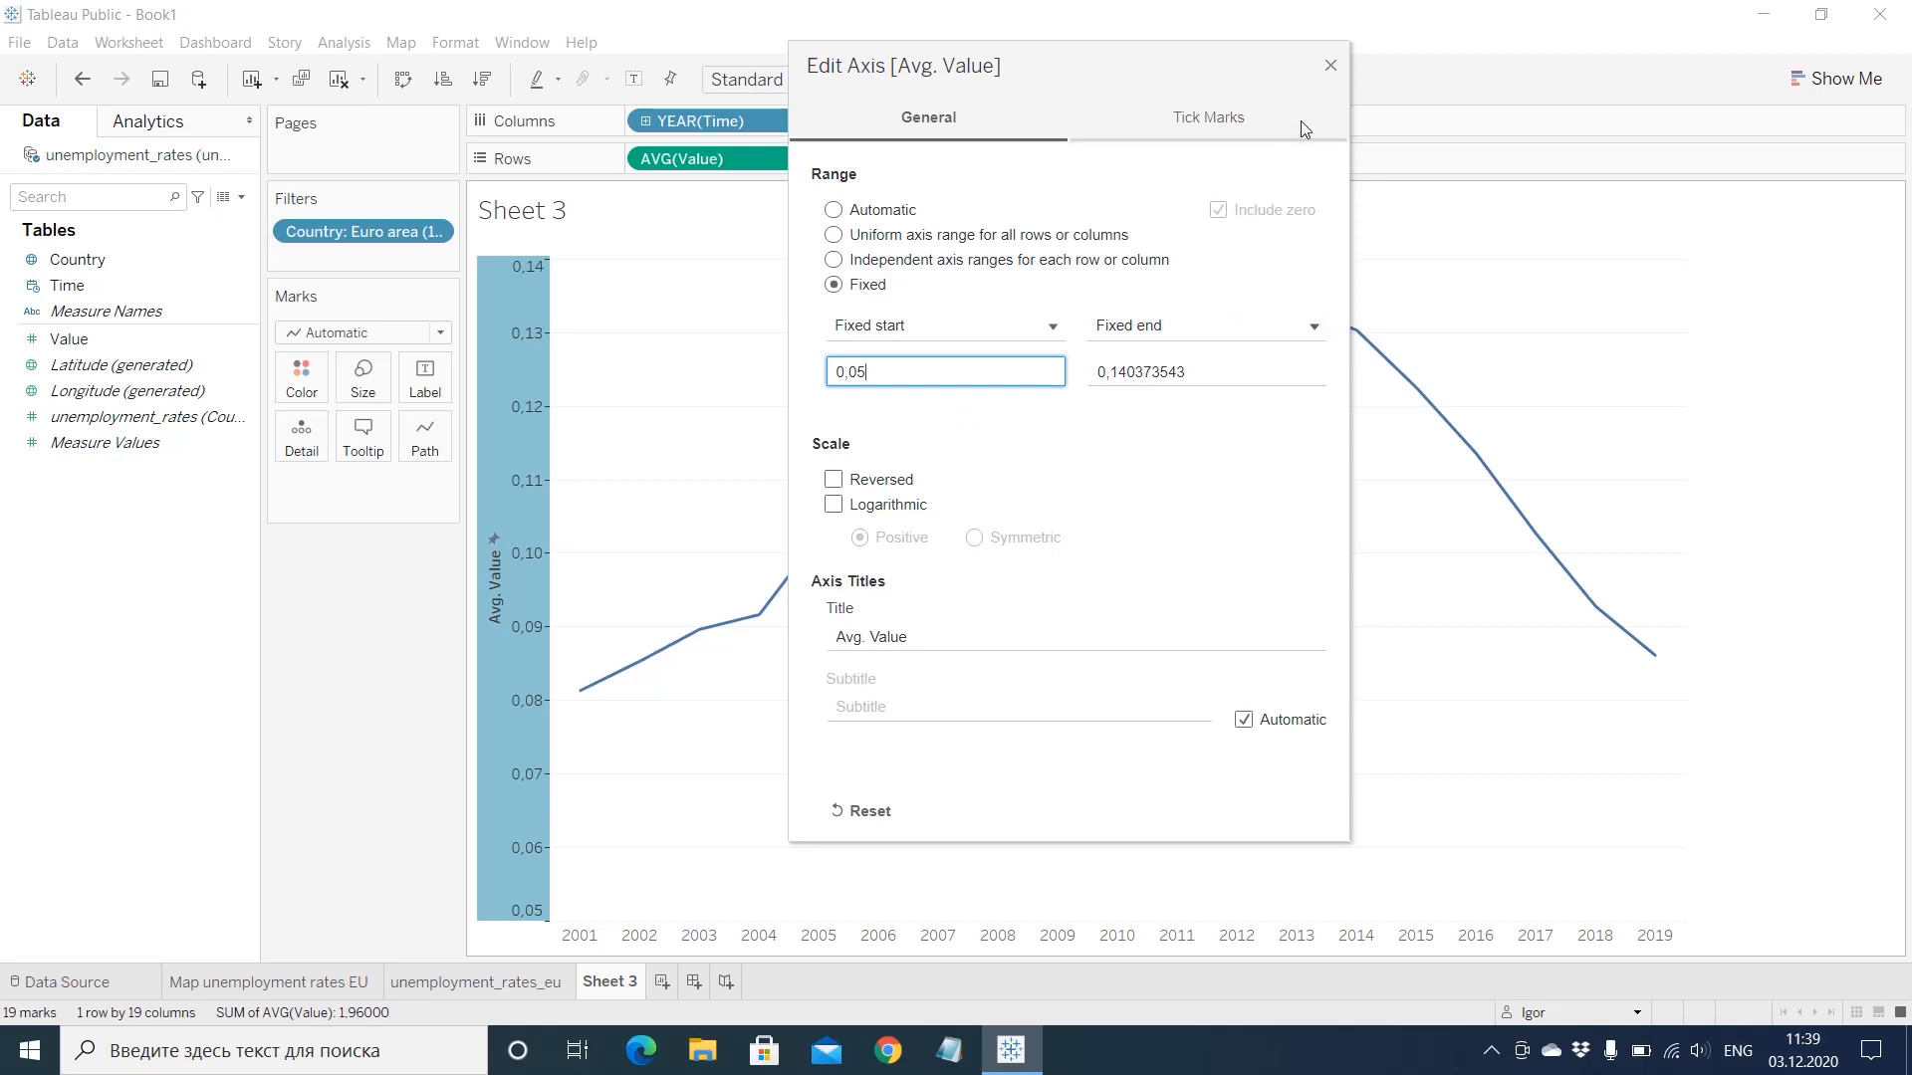
click(1331, 66)
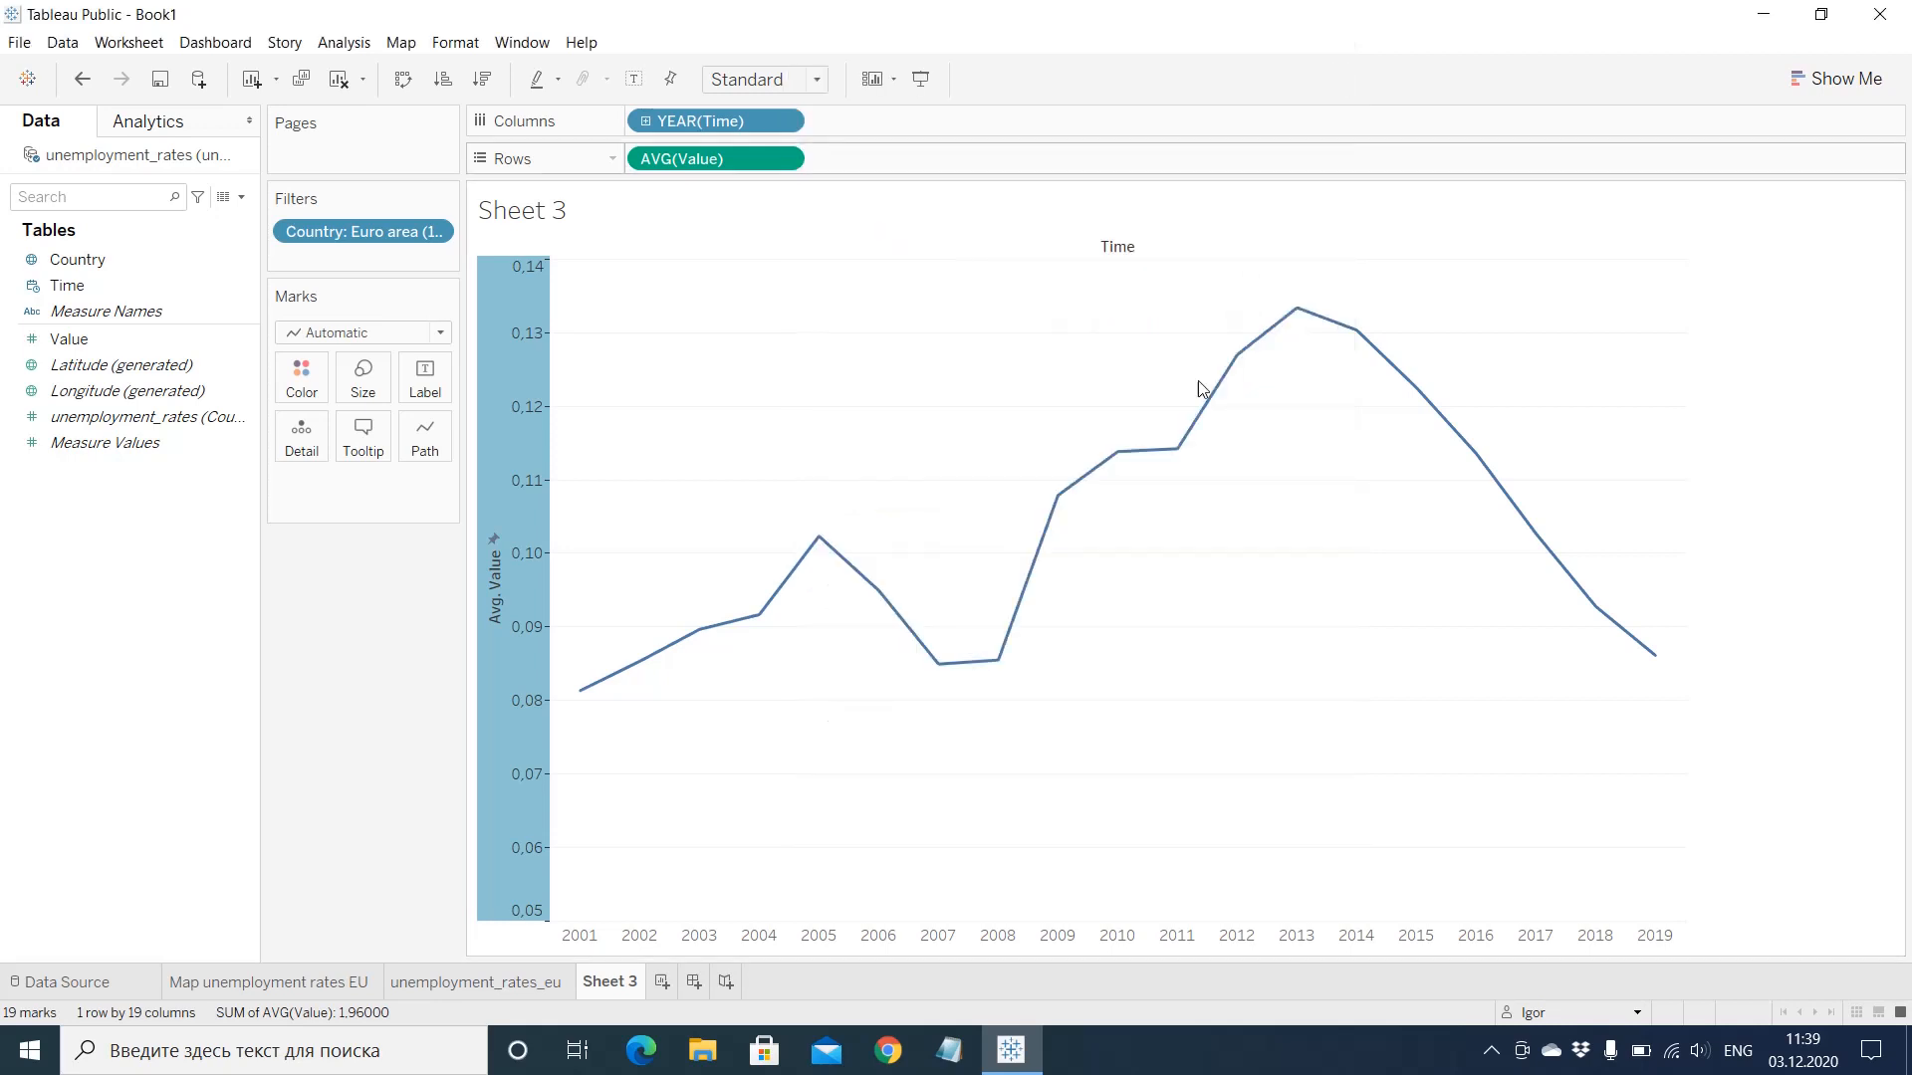
click(430, 787)
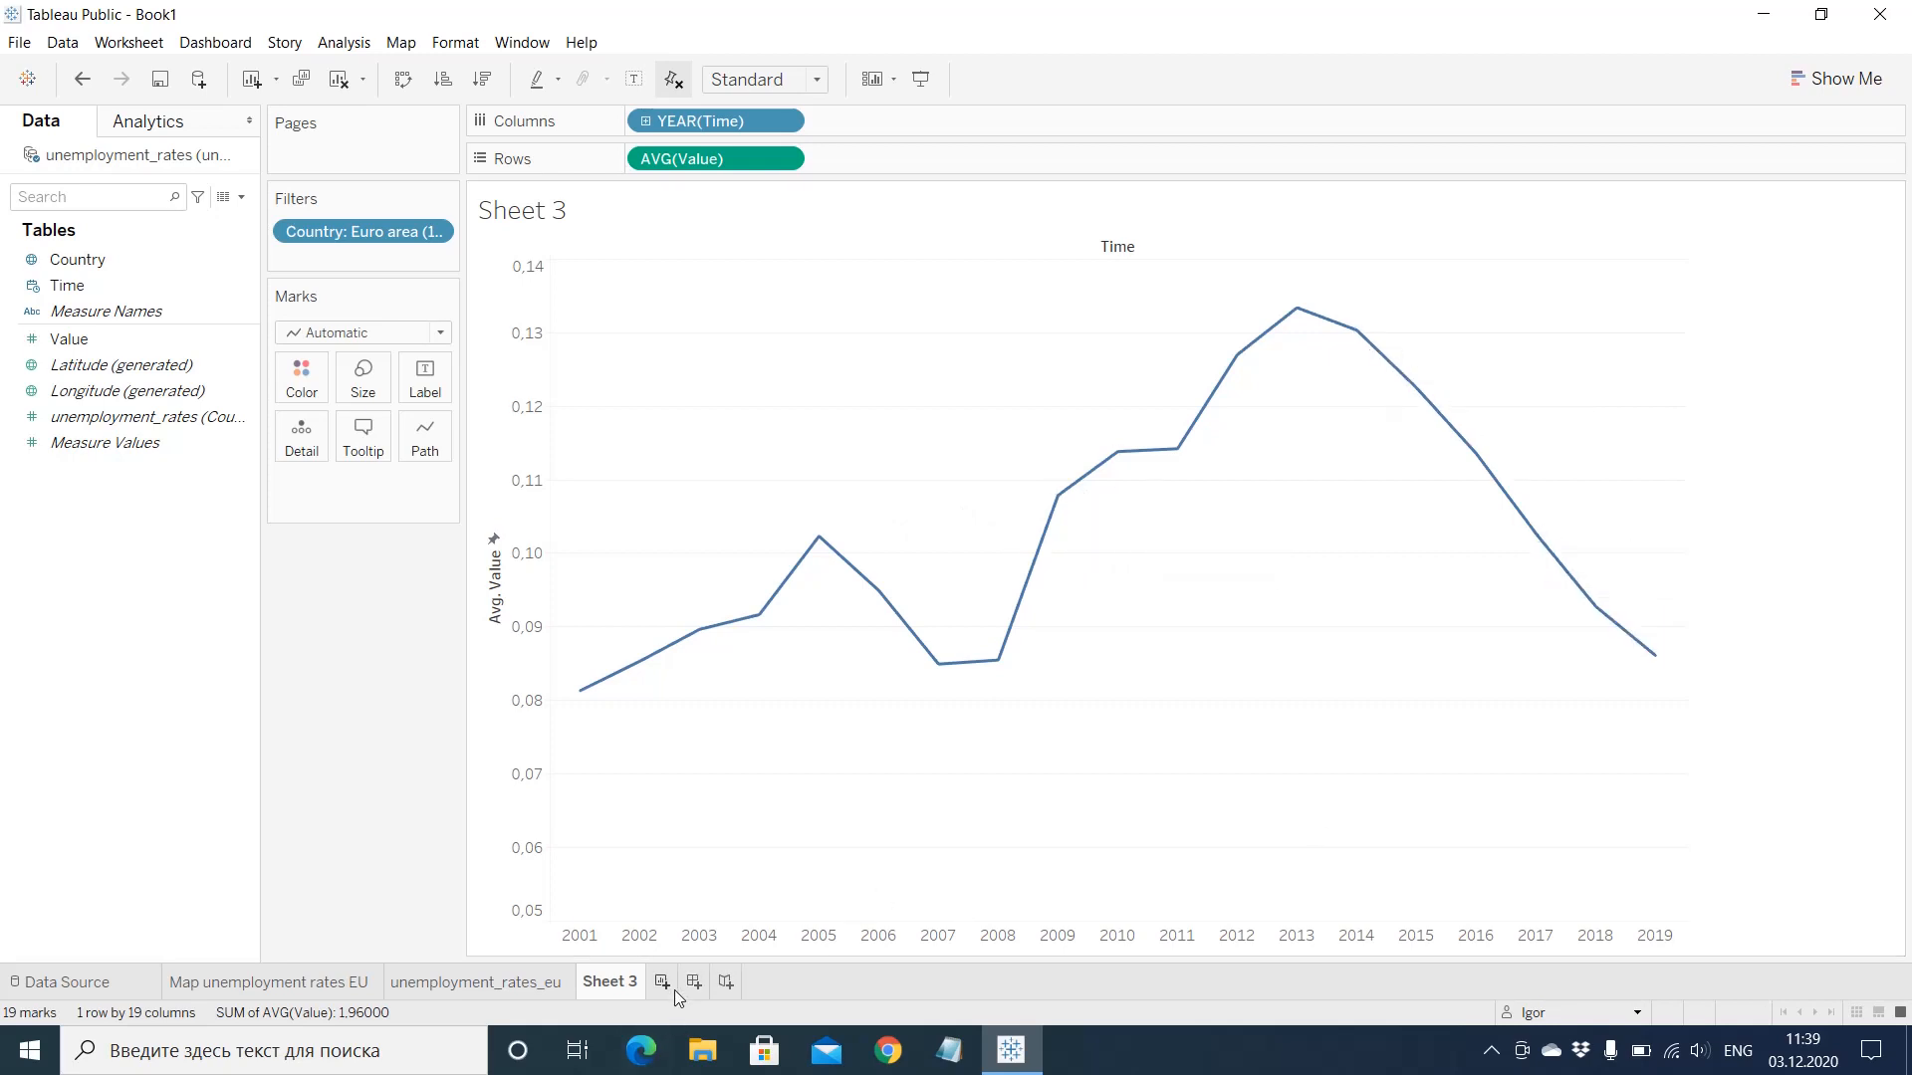
Step: Duplicate the Euro area line chart worksheet, Sheet 3
mouse_move(616, 993)
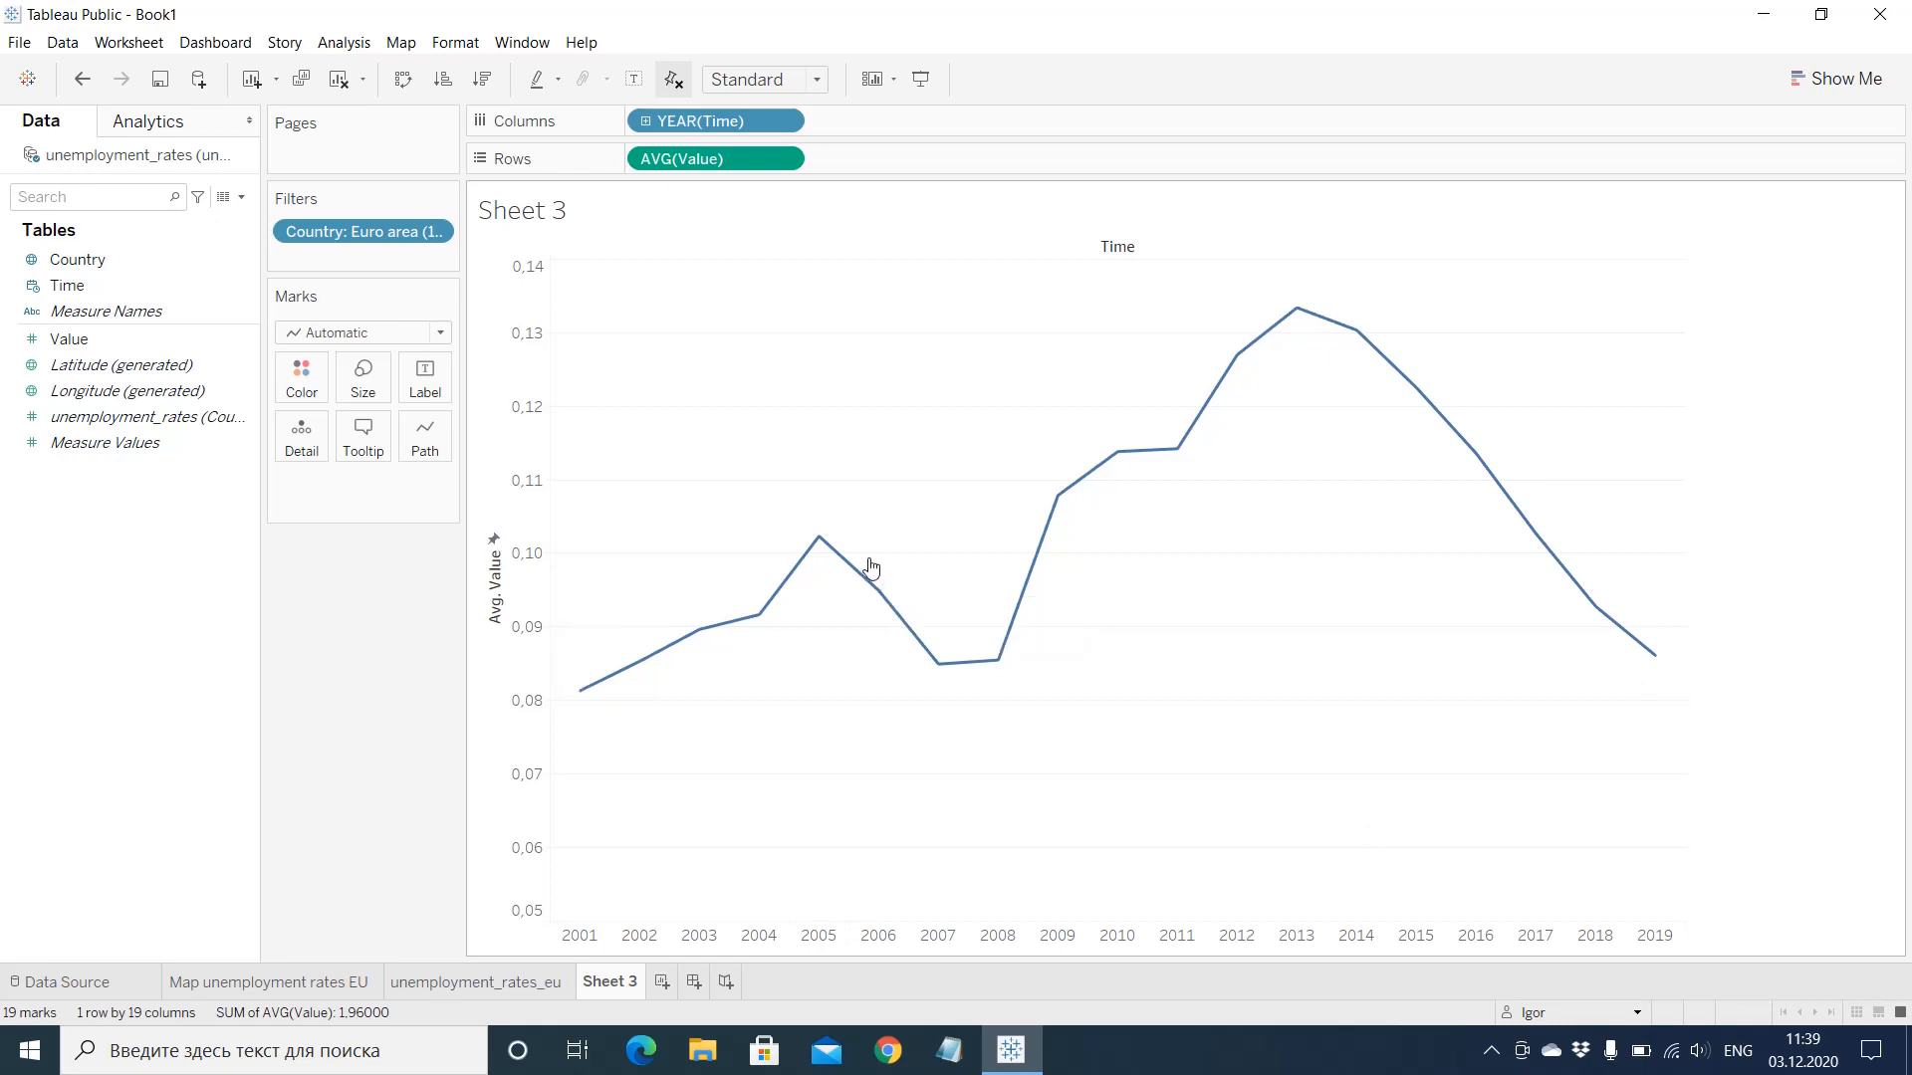
mouse_move(874, 589)
mouse_move(1457, 434)
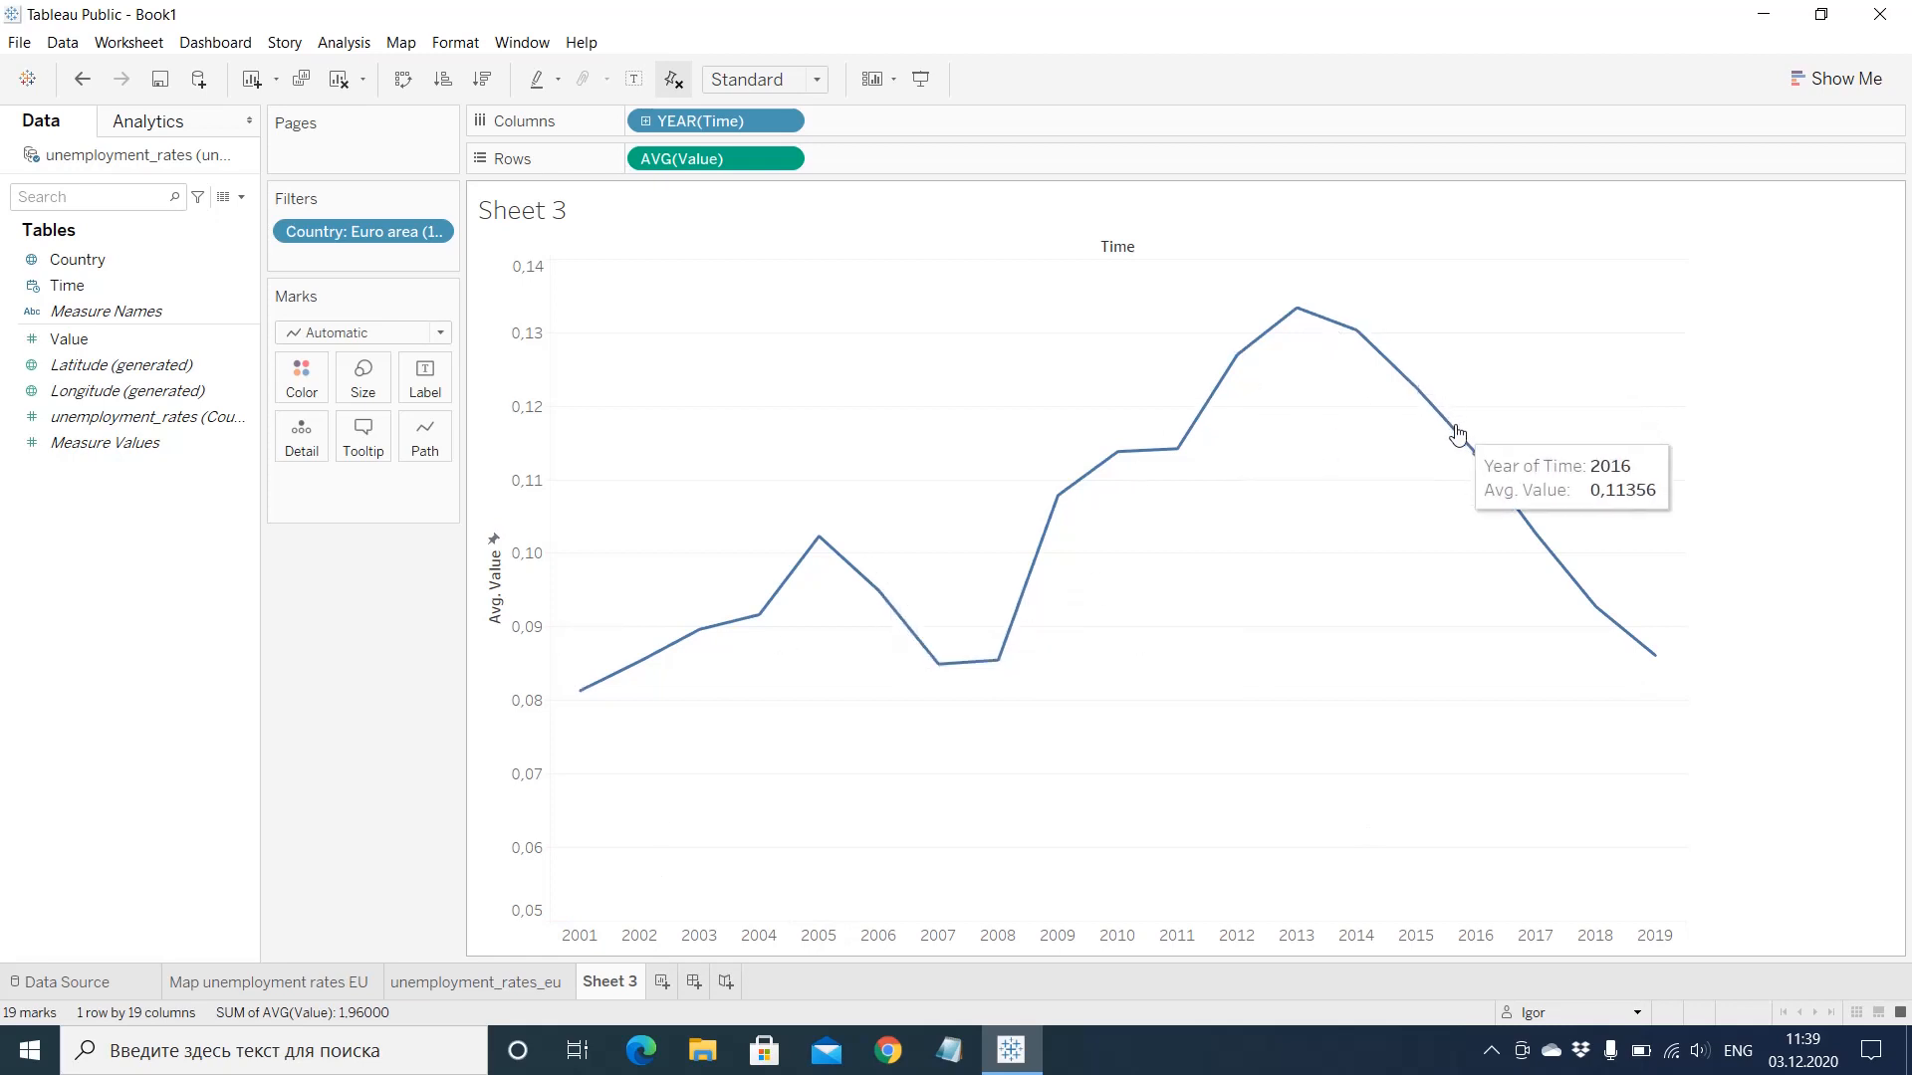
right_click(598, 986)
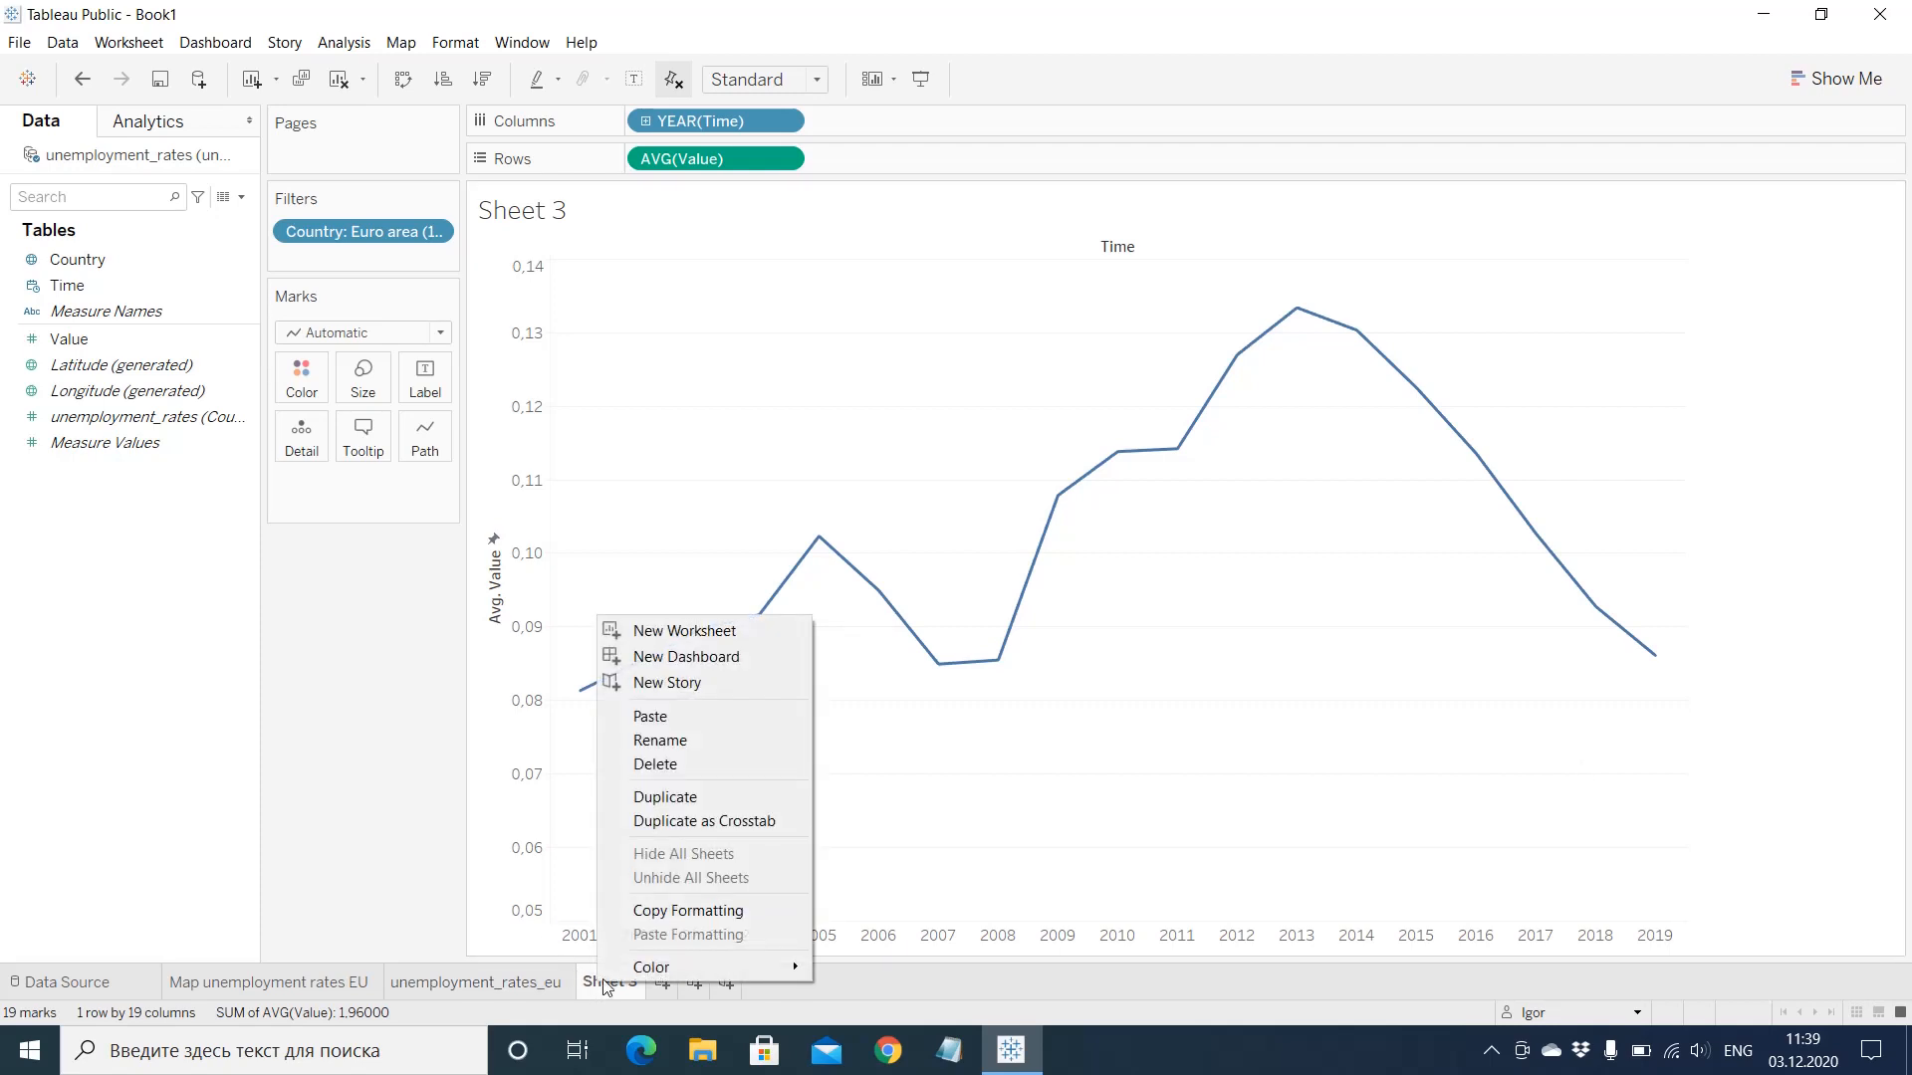
click(724, 799)
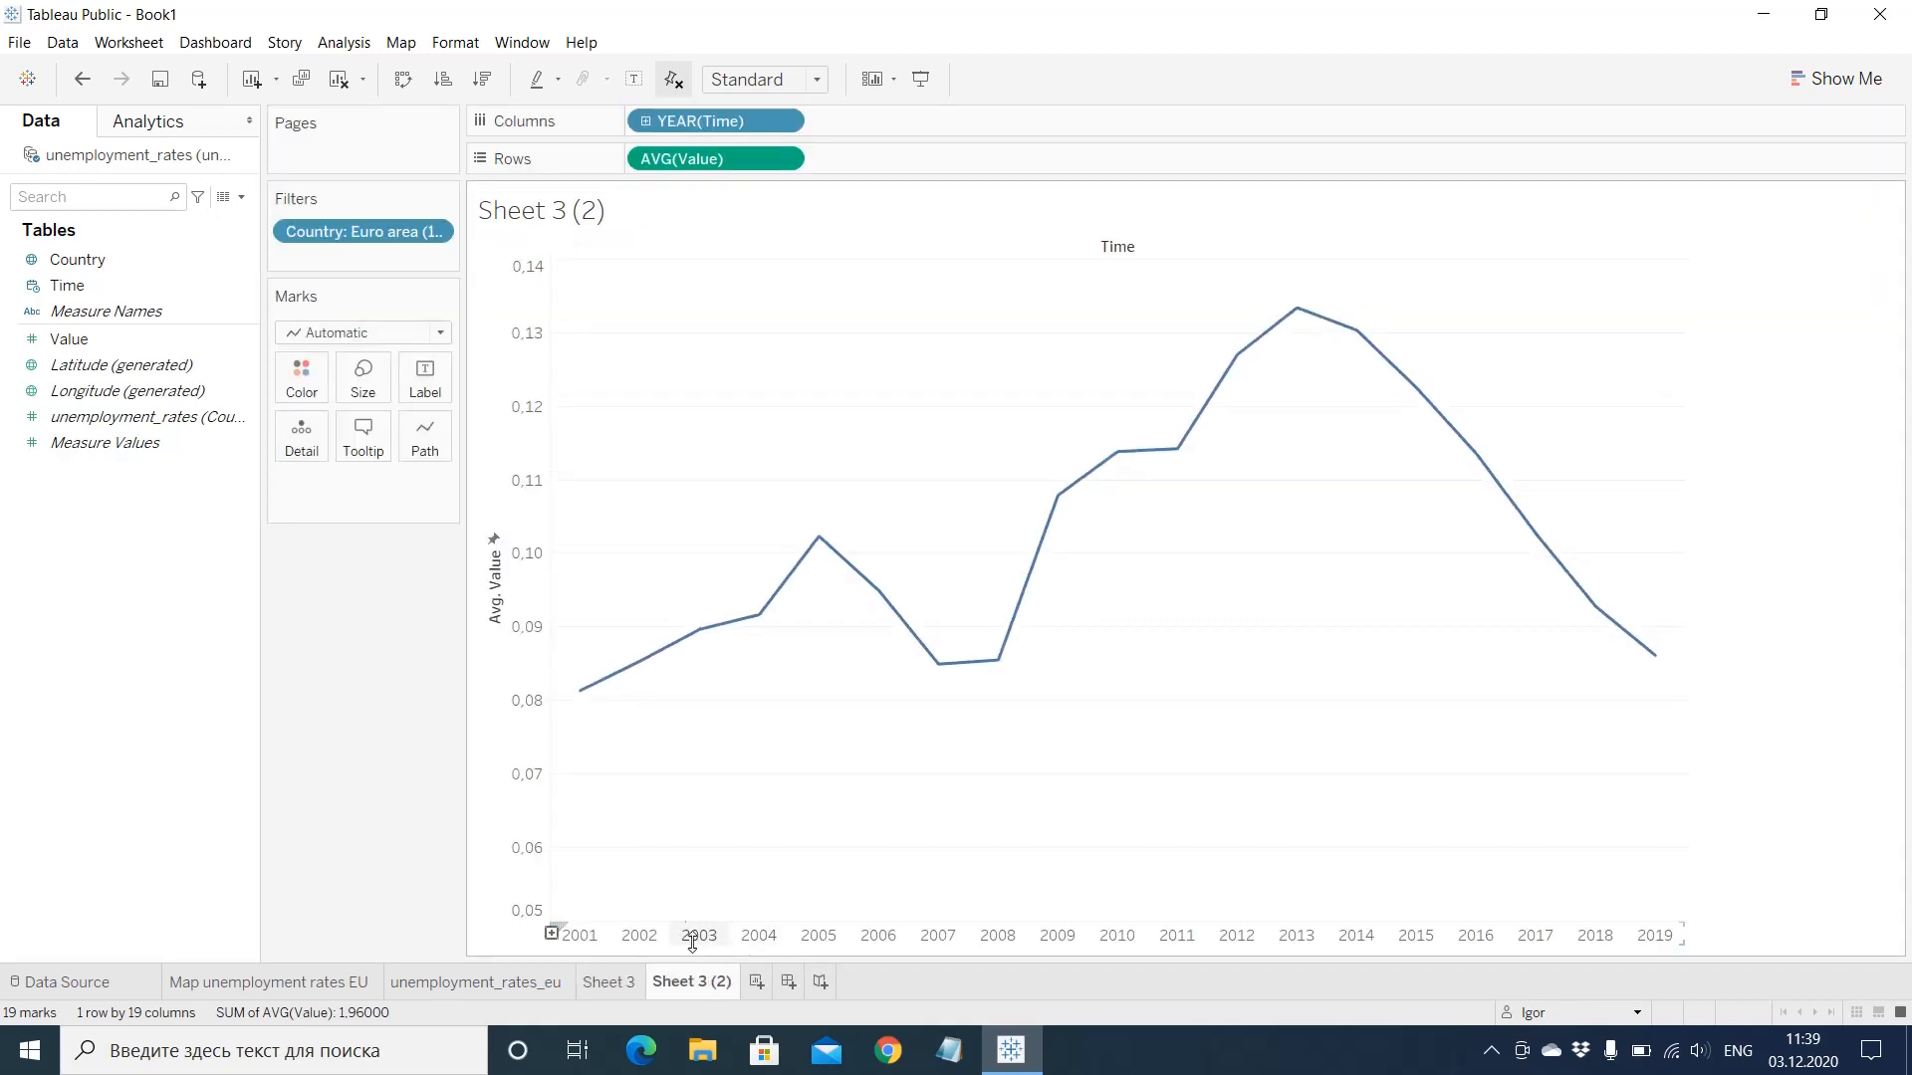
Step: Edit the Country filter on Sheet 3 (2) to include only Russia instead of Euro area (19 countries)
click(435, 235)
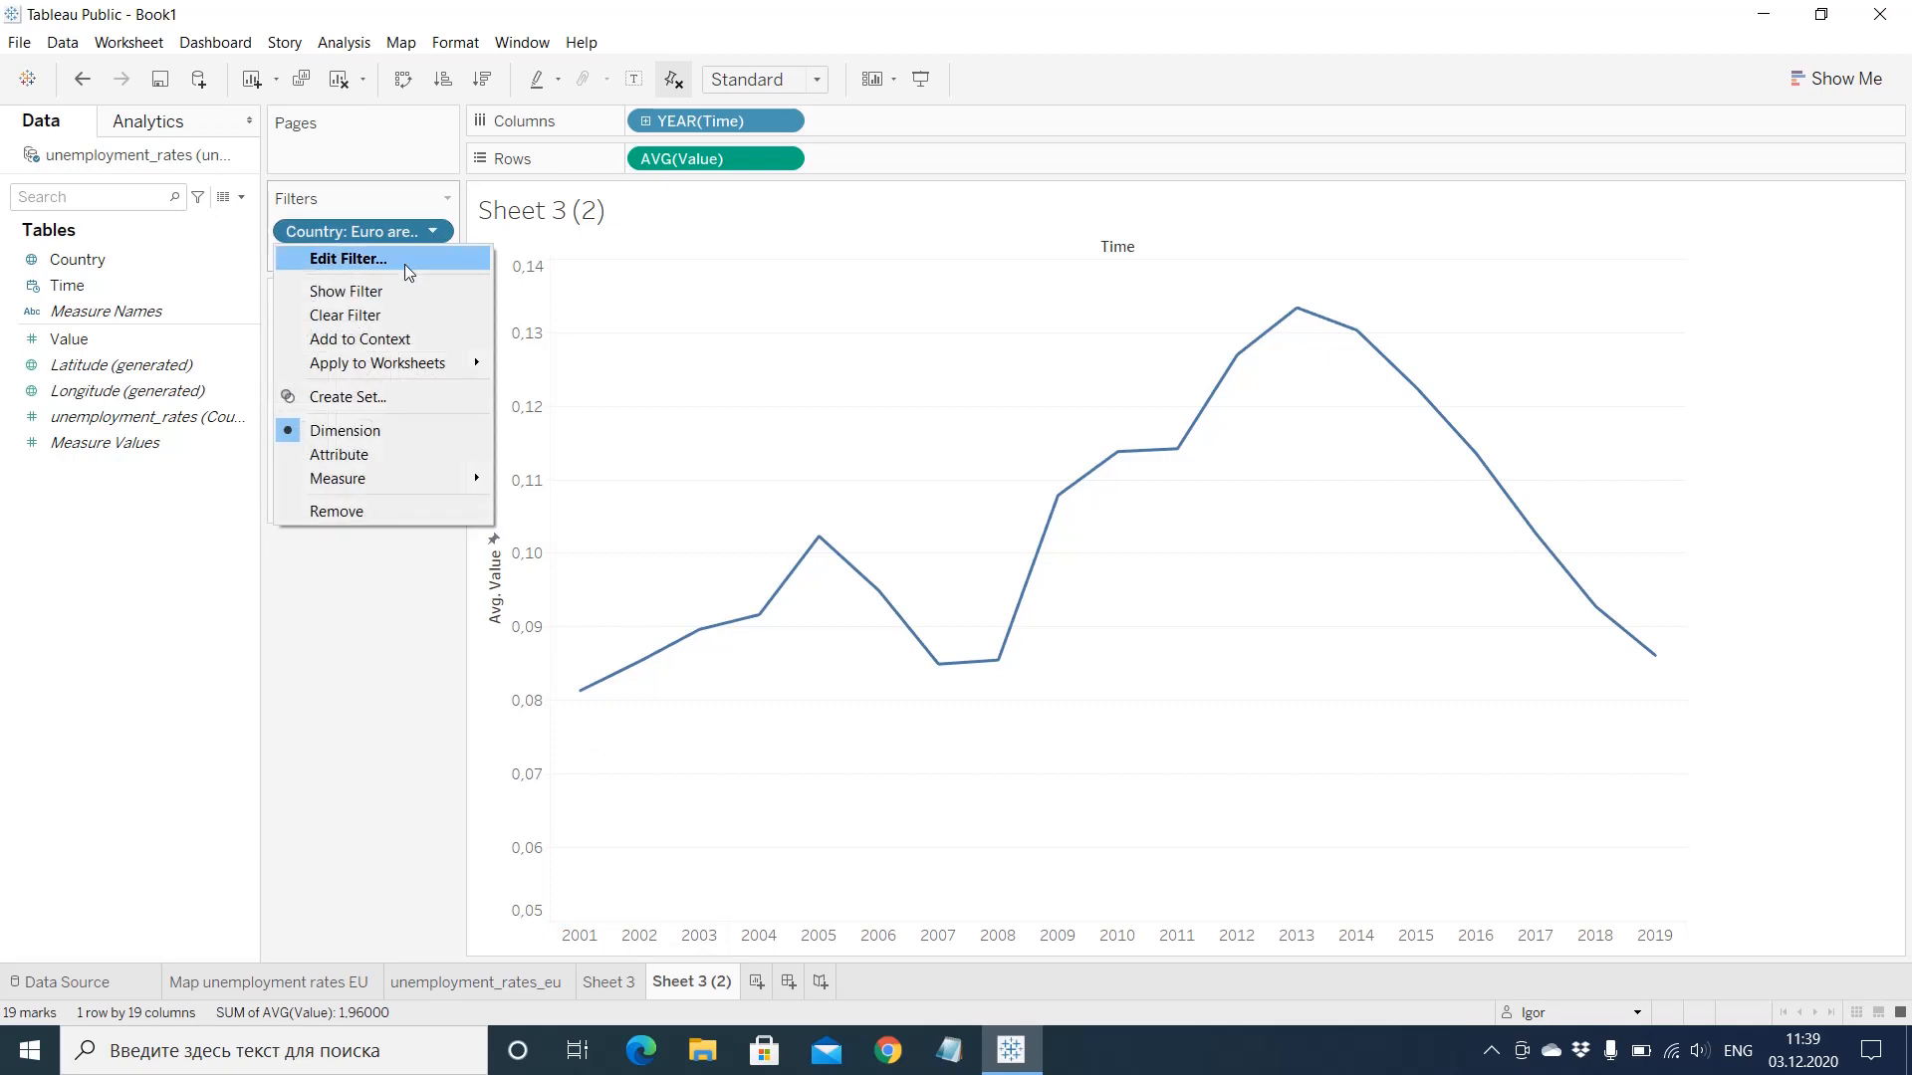
click(405, 265)
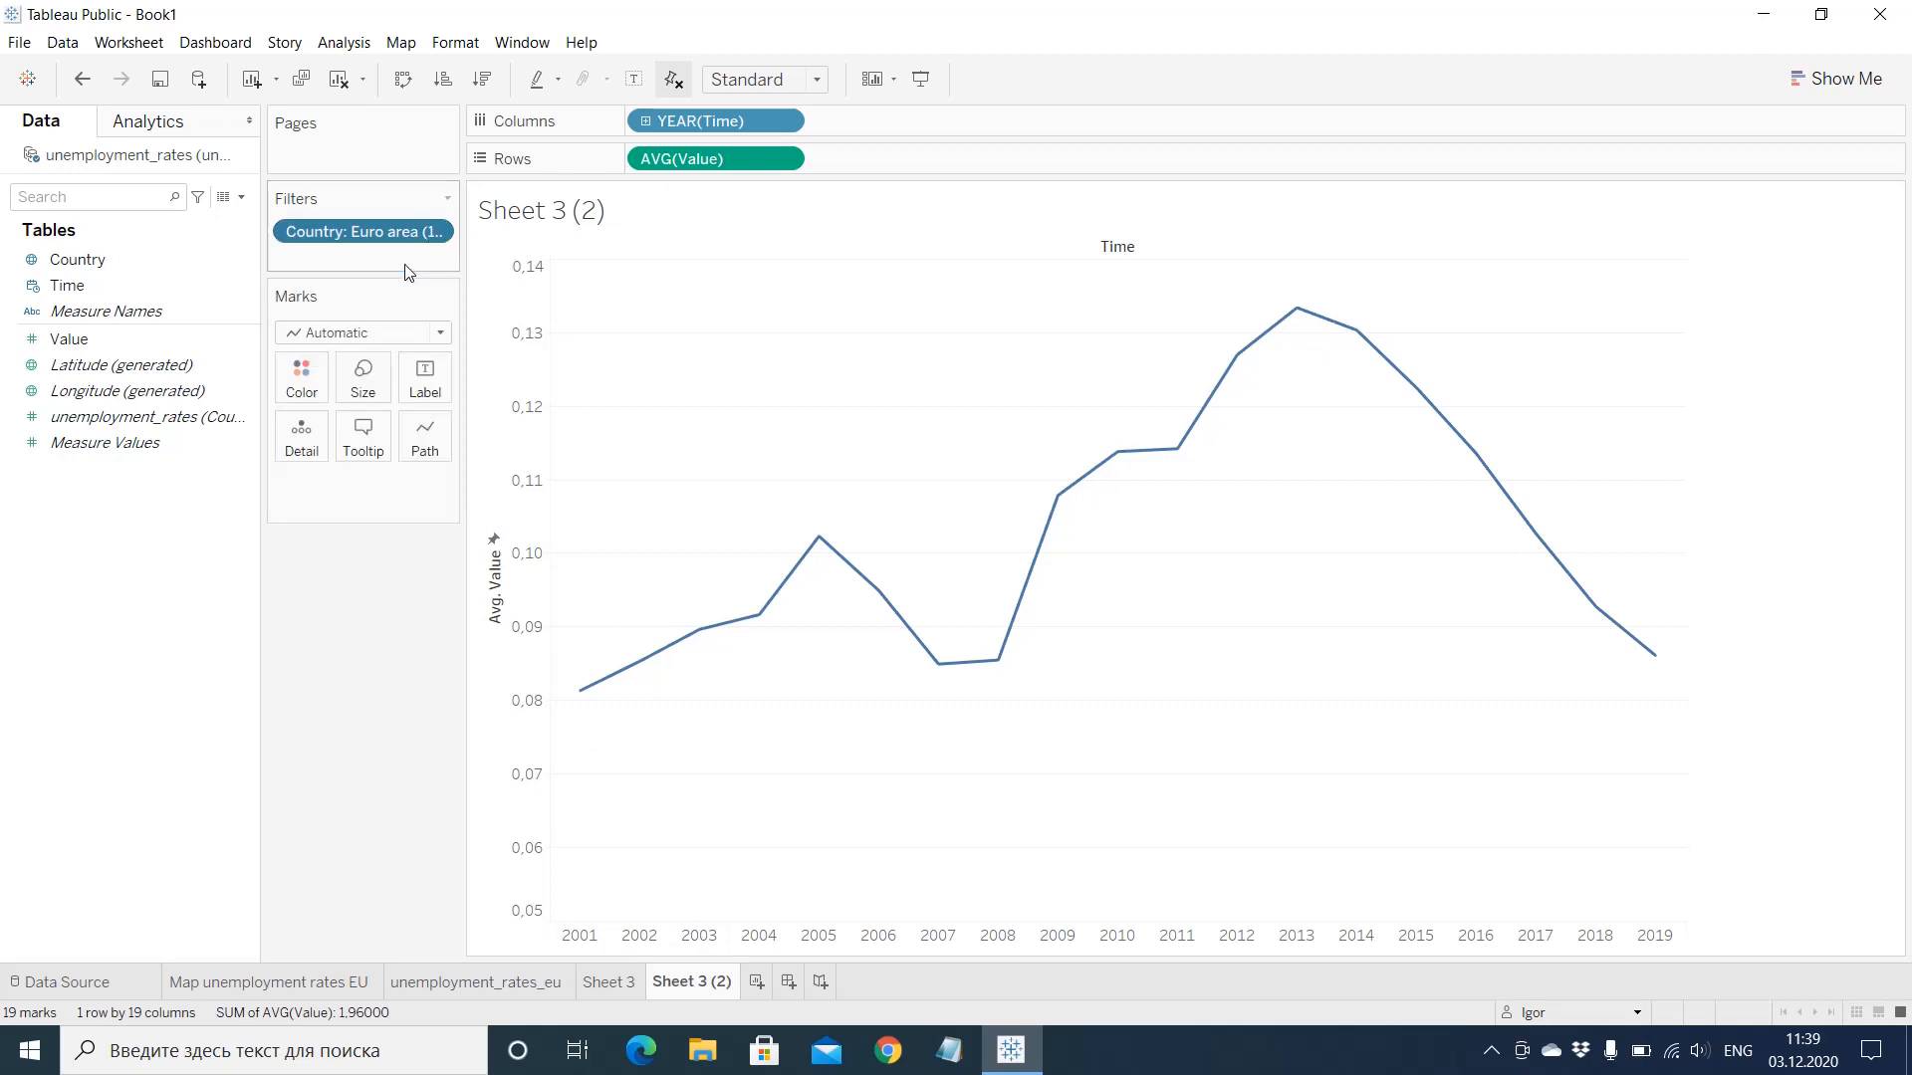
scroll(1167, 398, down, 1)
scroll(1167, 397, down, 1)
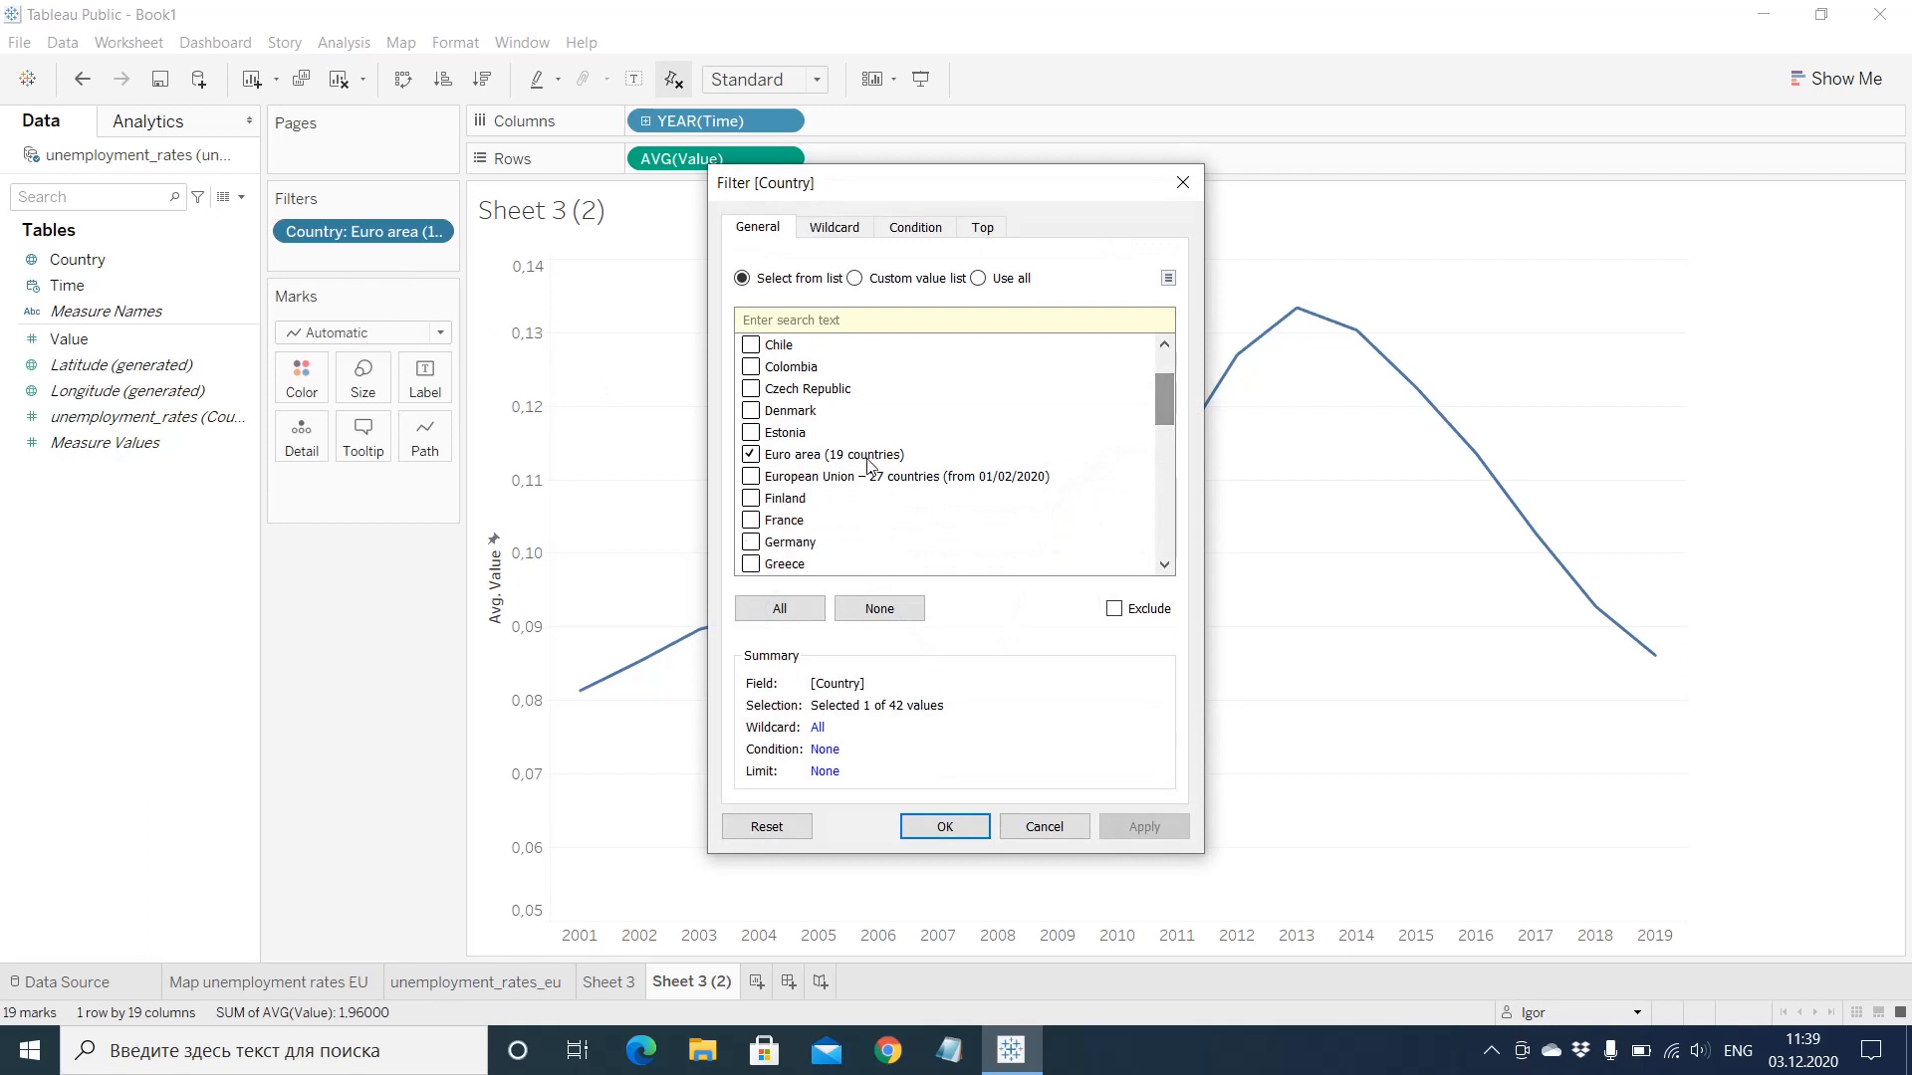
click(753, 454)
drag(1165, 412, 1165, 506)
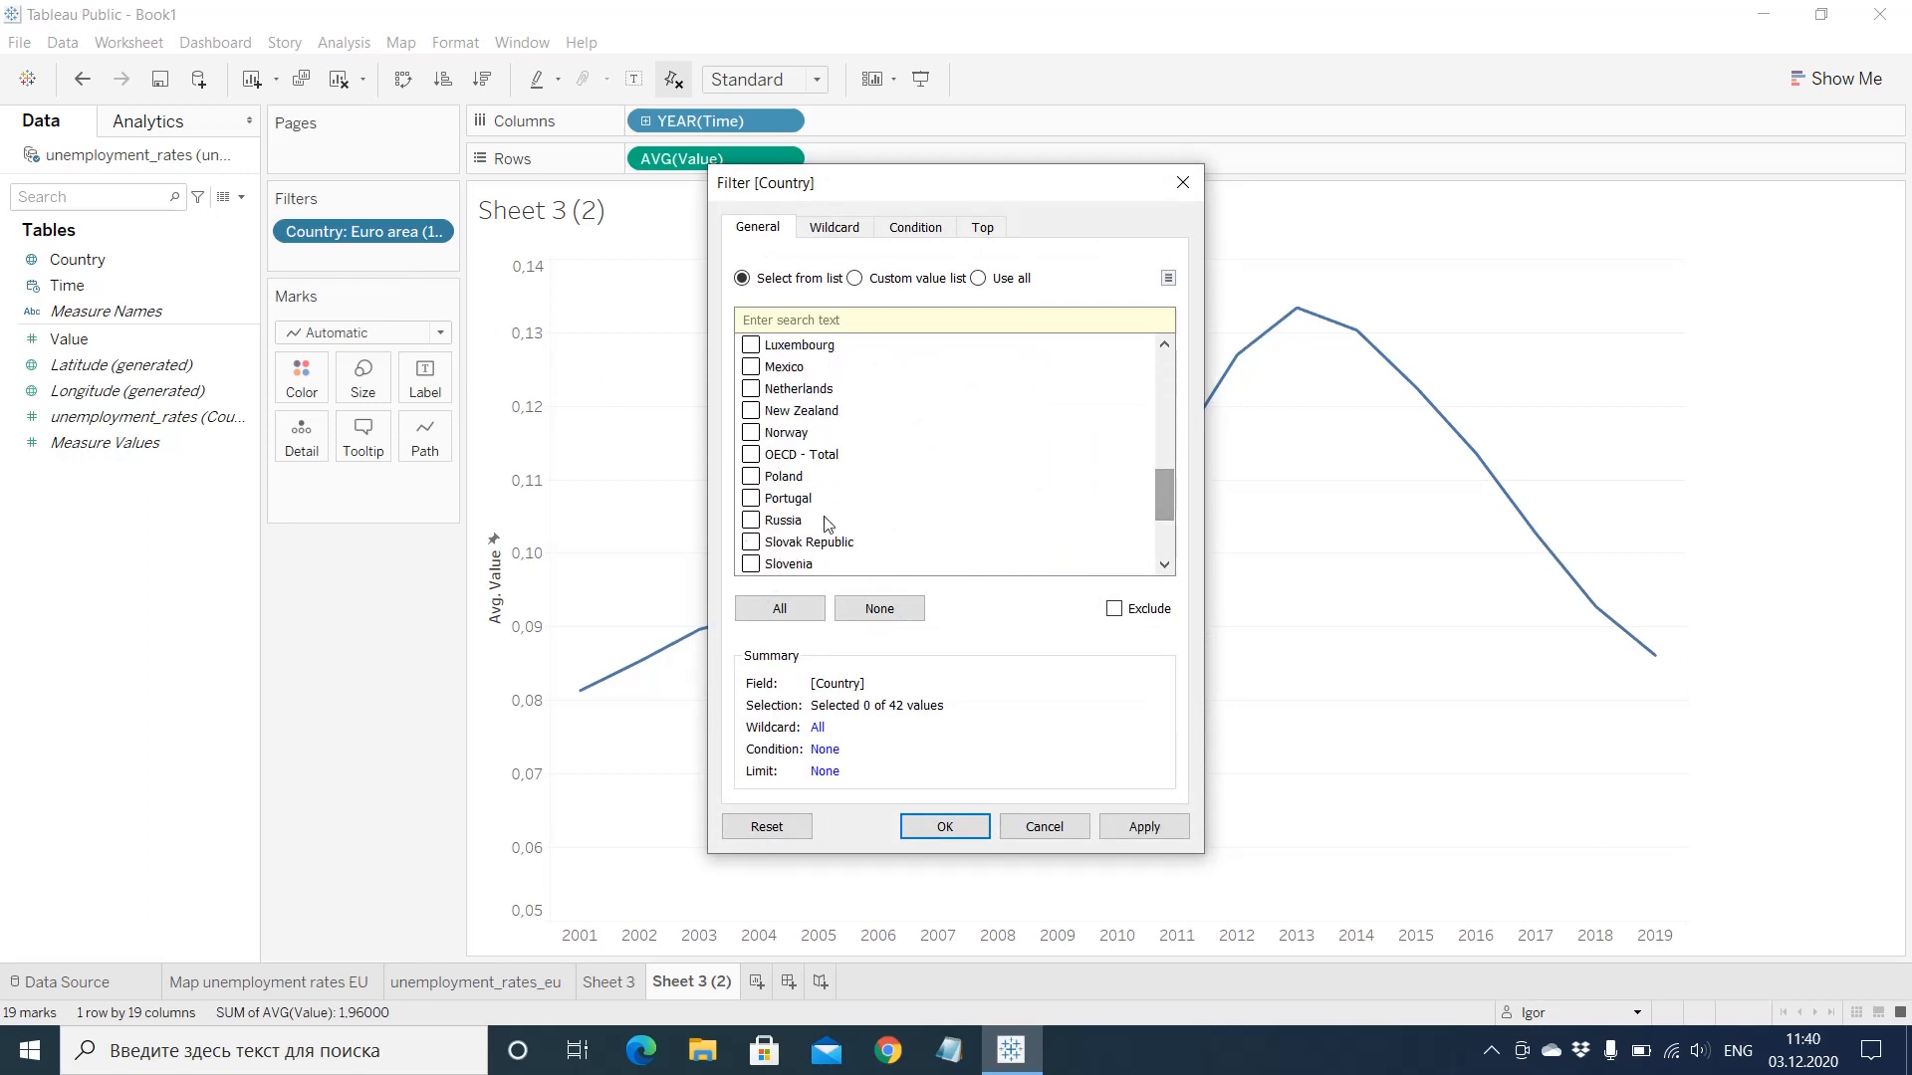
click(751, 520)
click(958, 827)
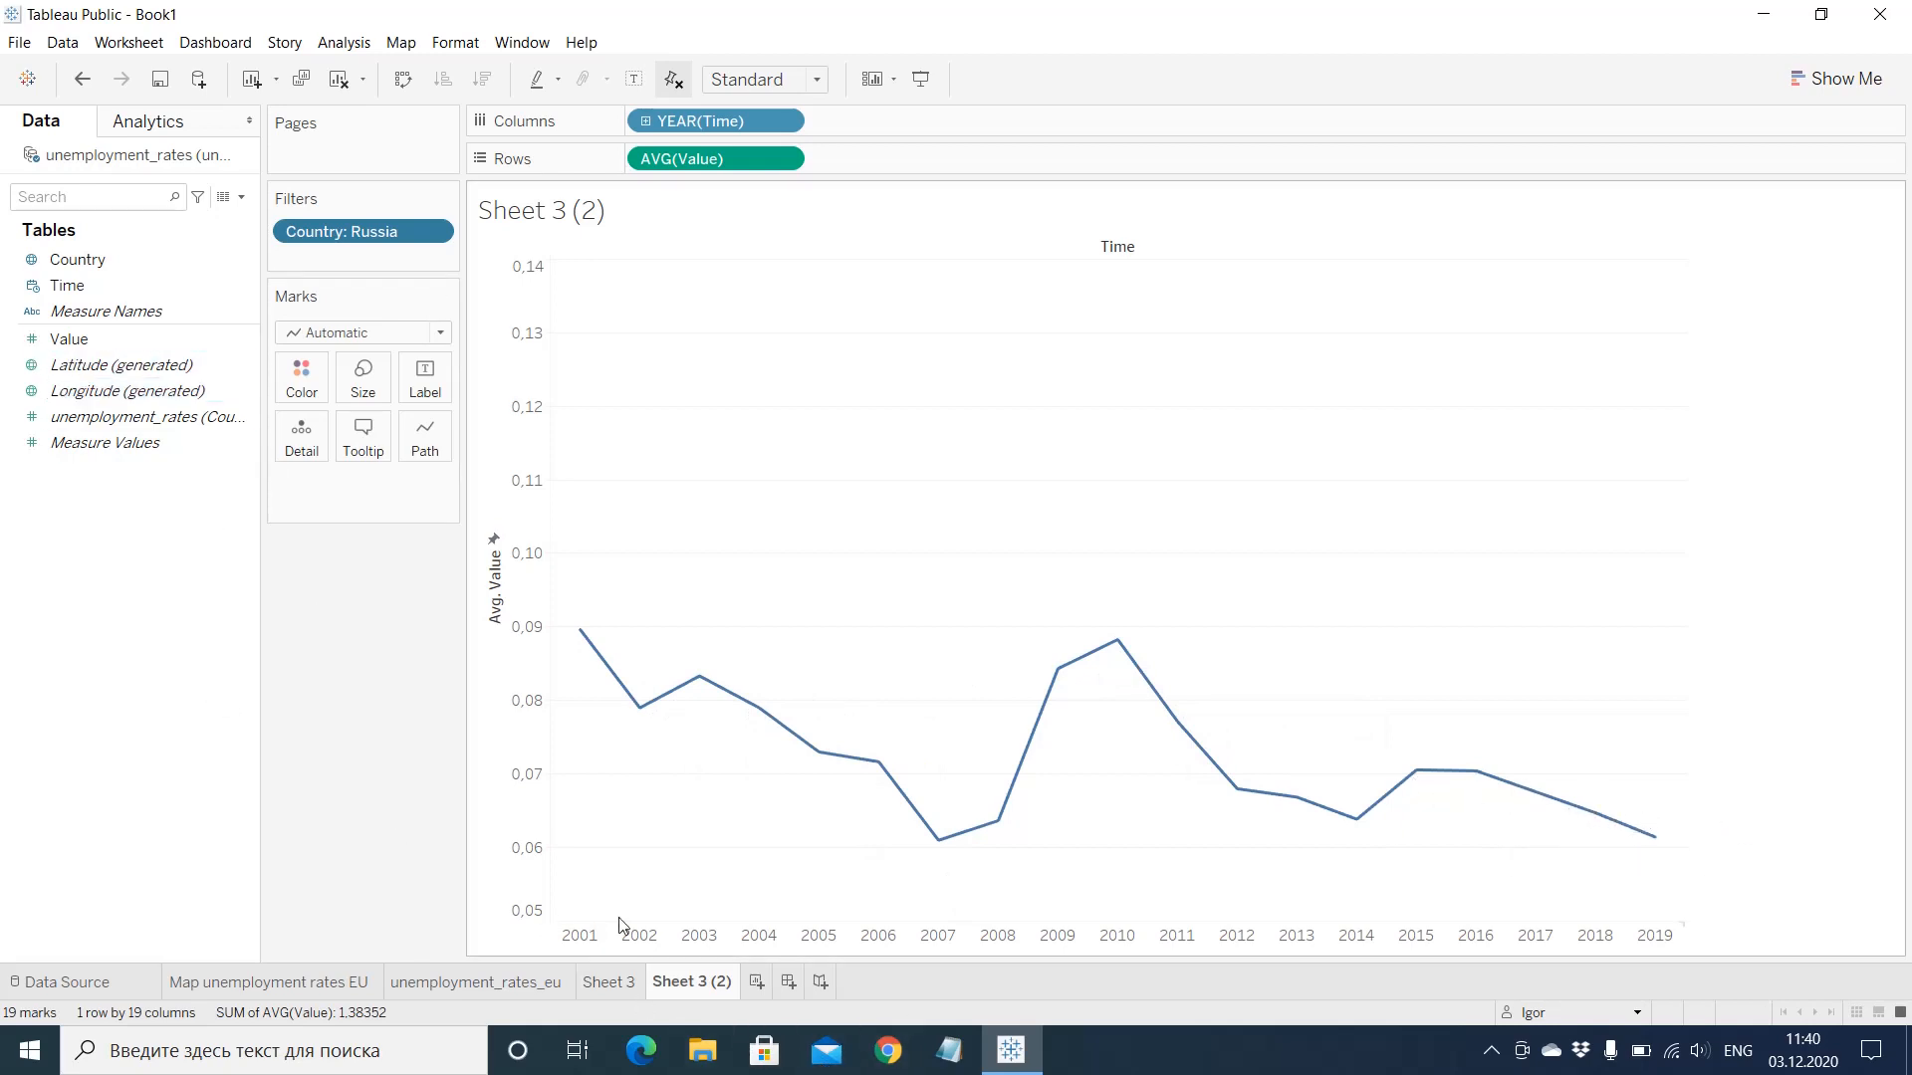
Step: Duplicate the Russia worksheet and set the copy's Country filter to include only United States
right_click(687, 986)
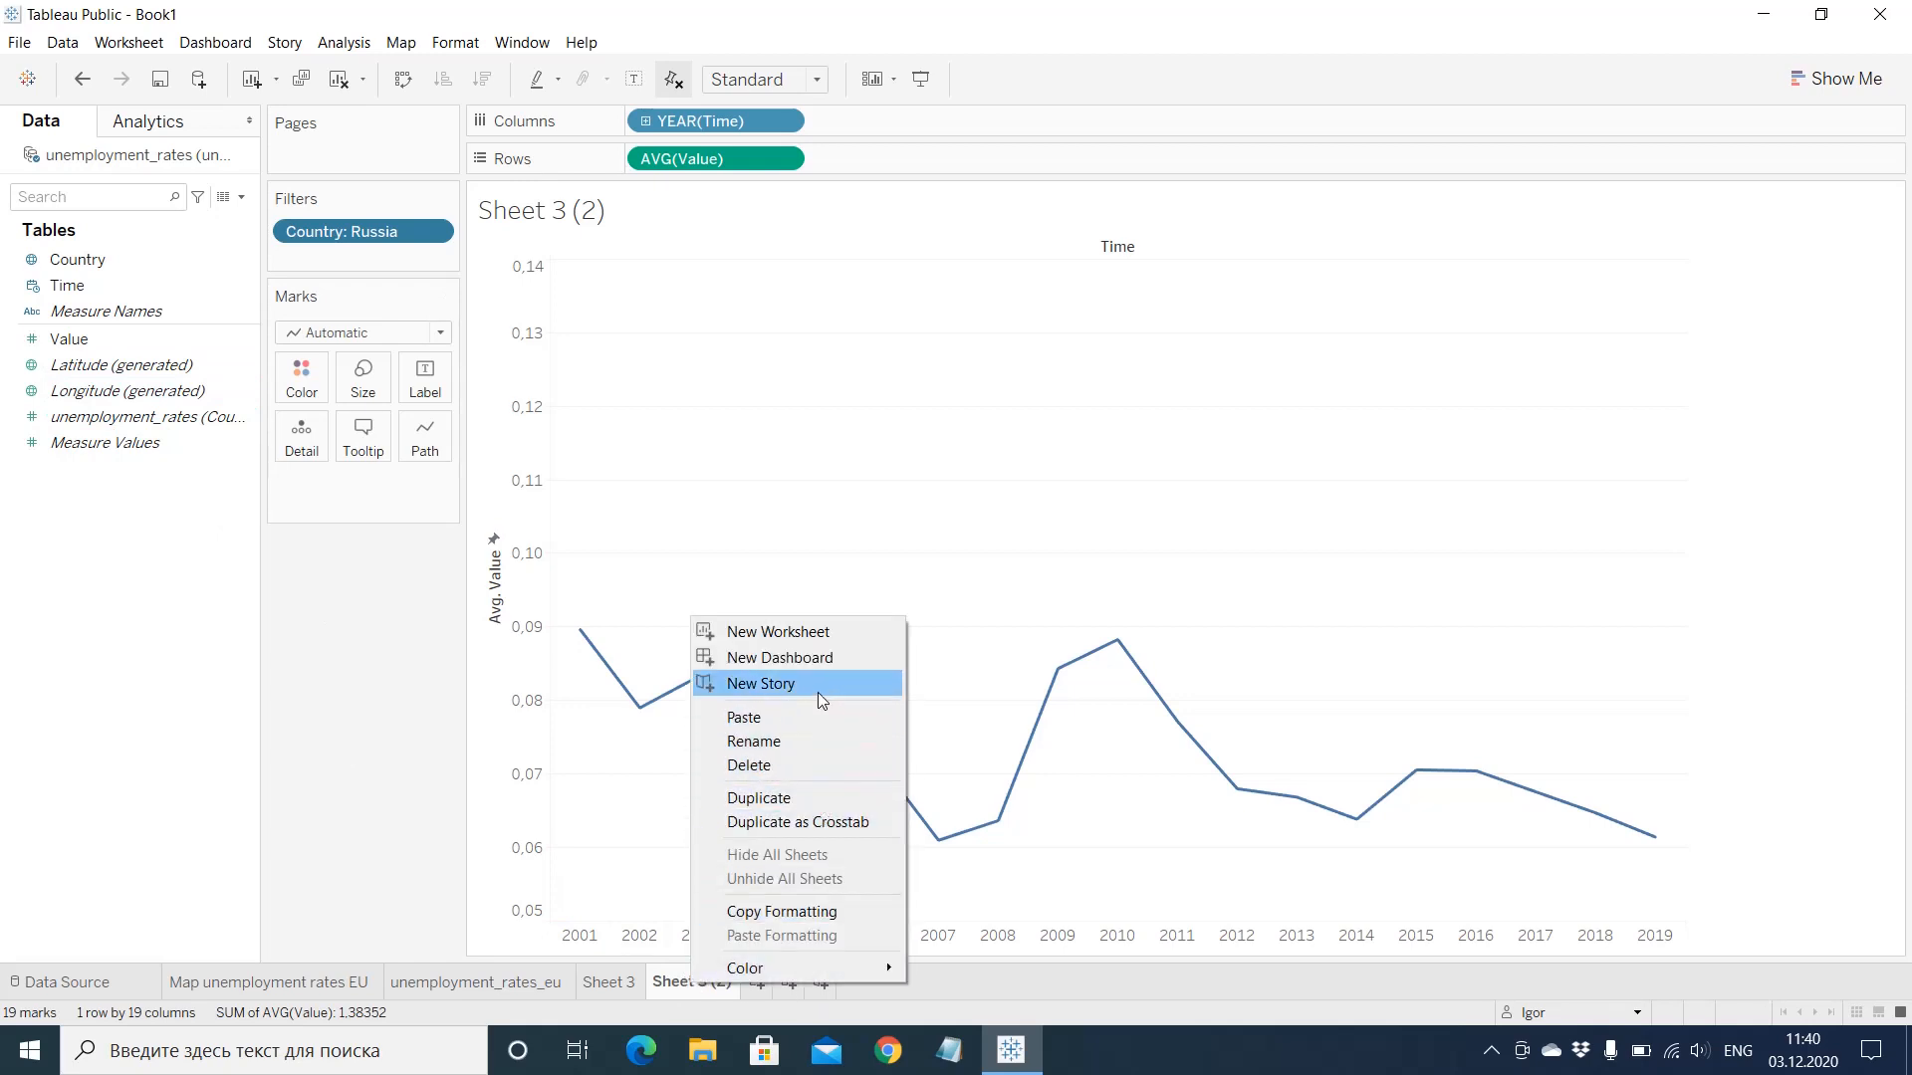
click(806, 798)
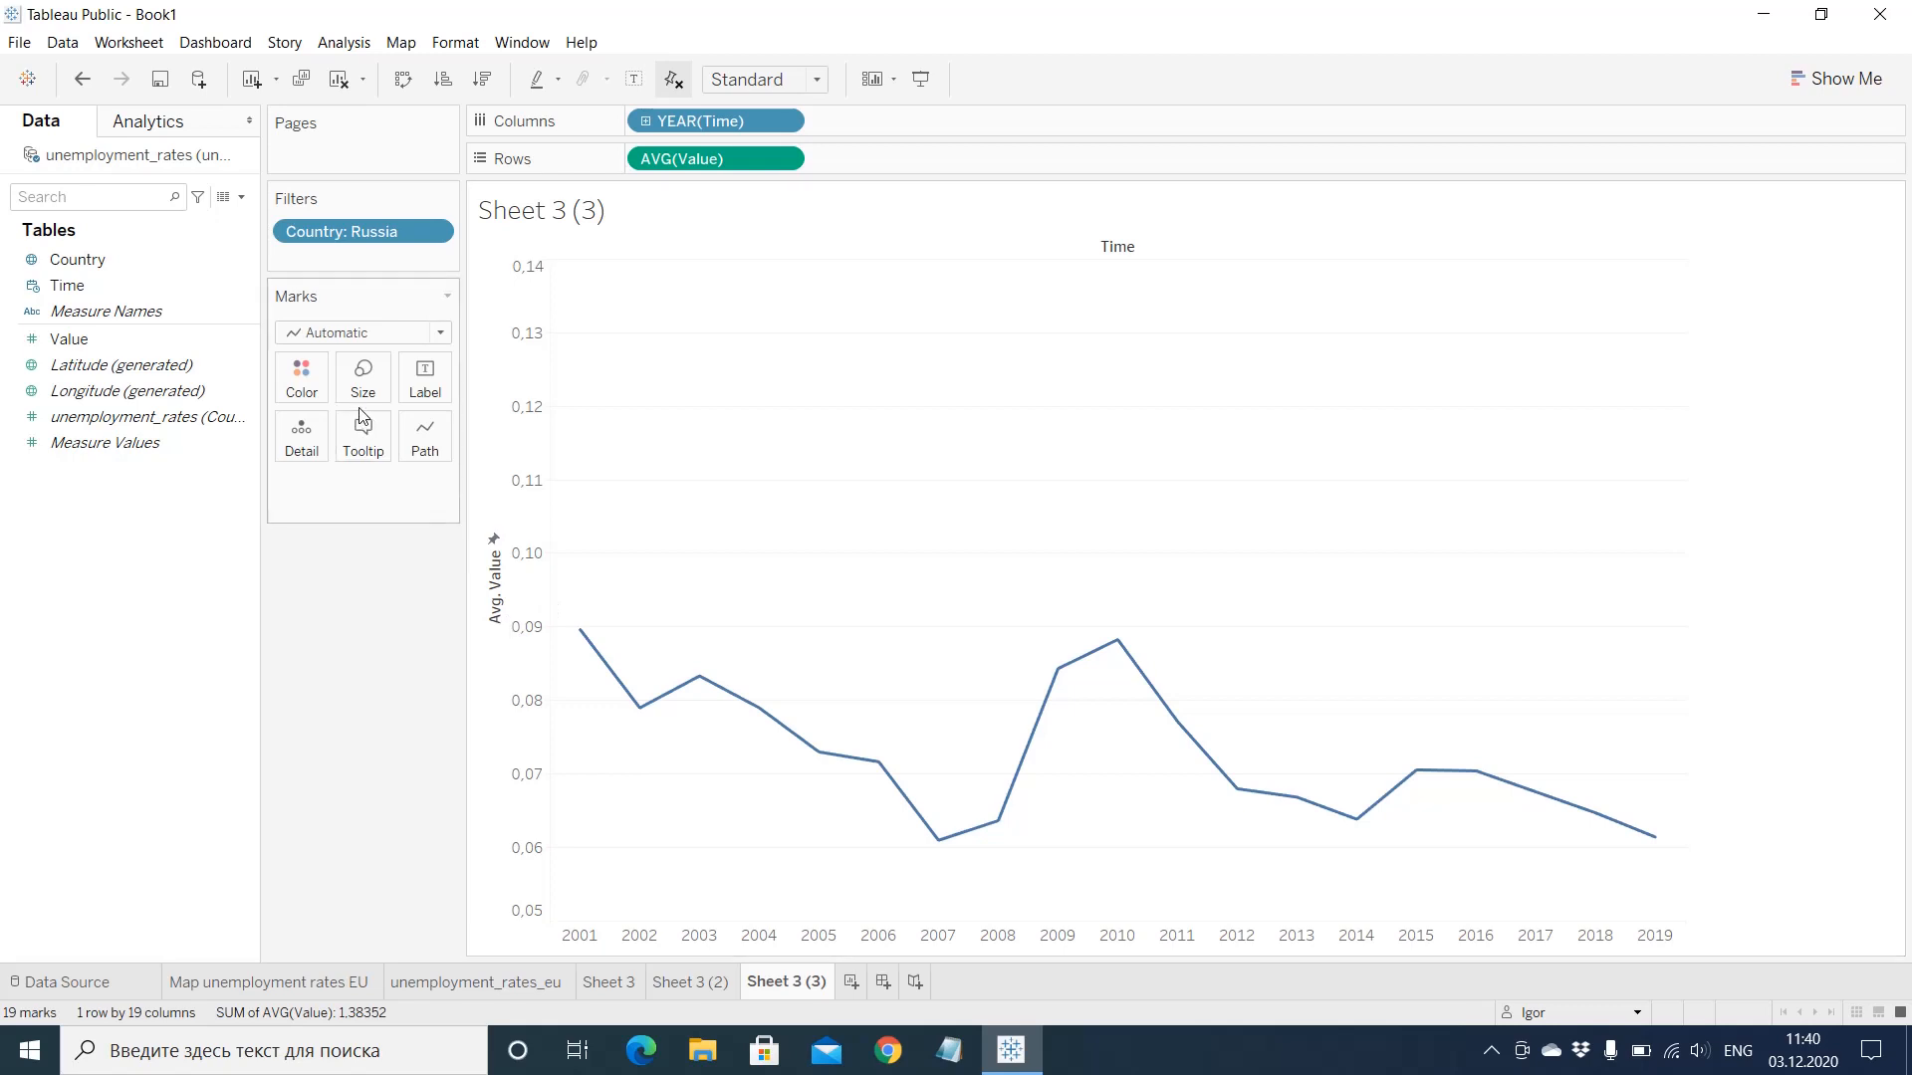
click(432, 233)
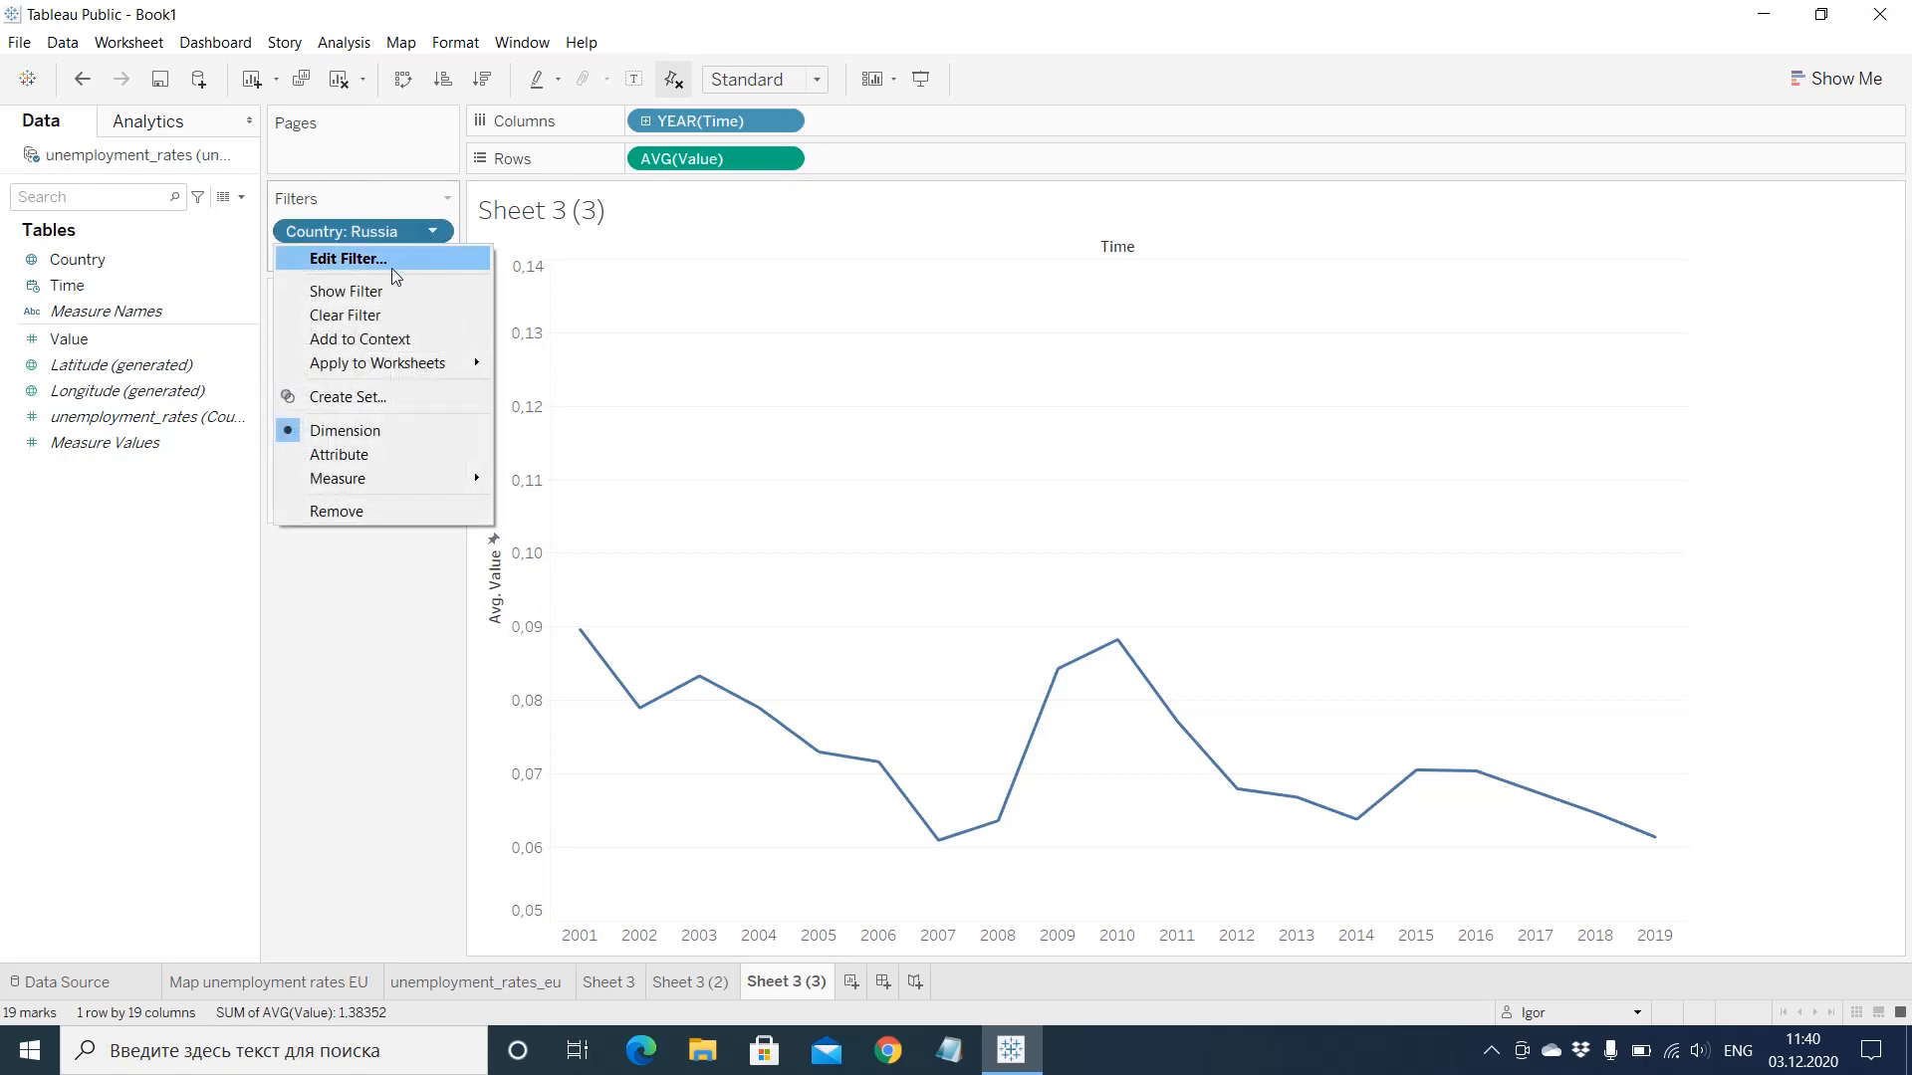
click(392, 261)
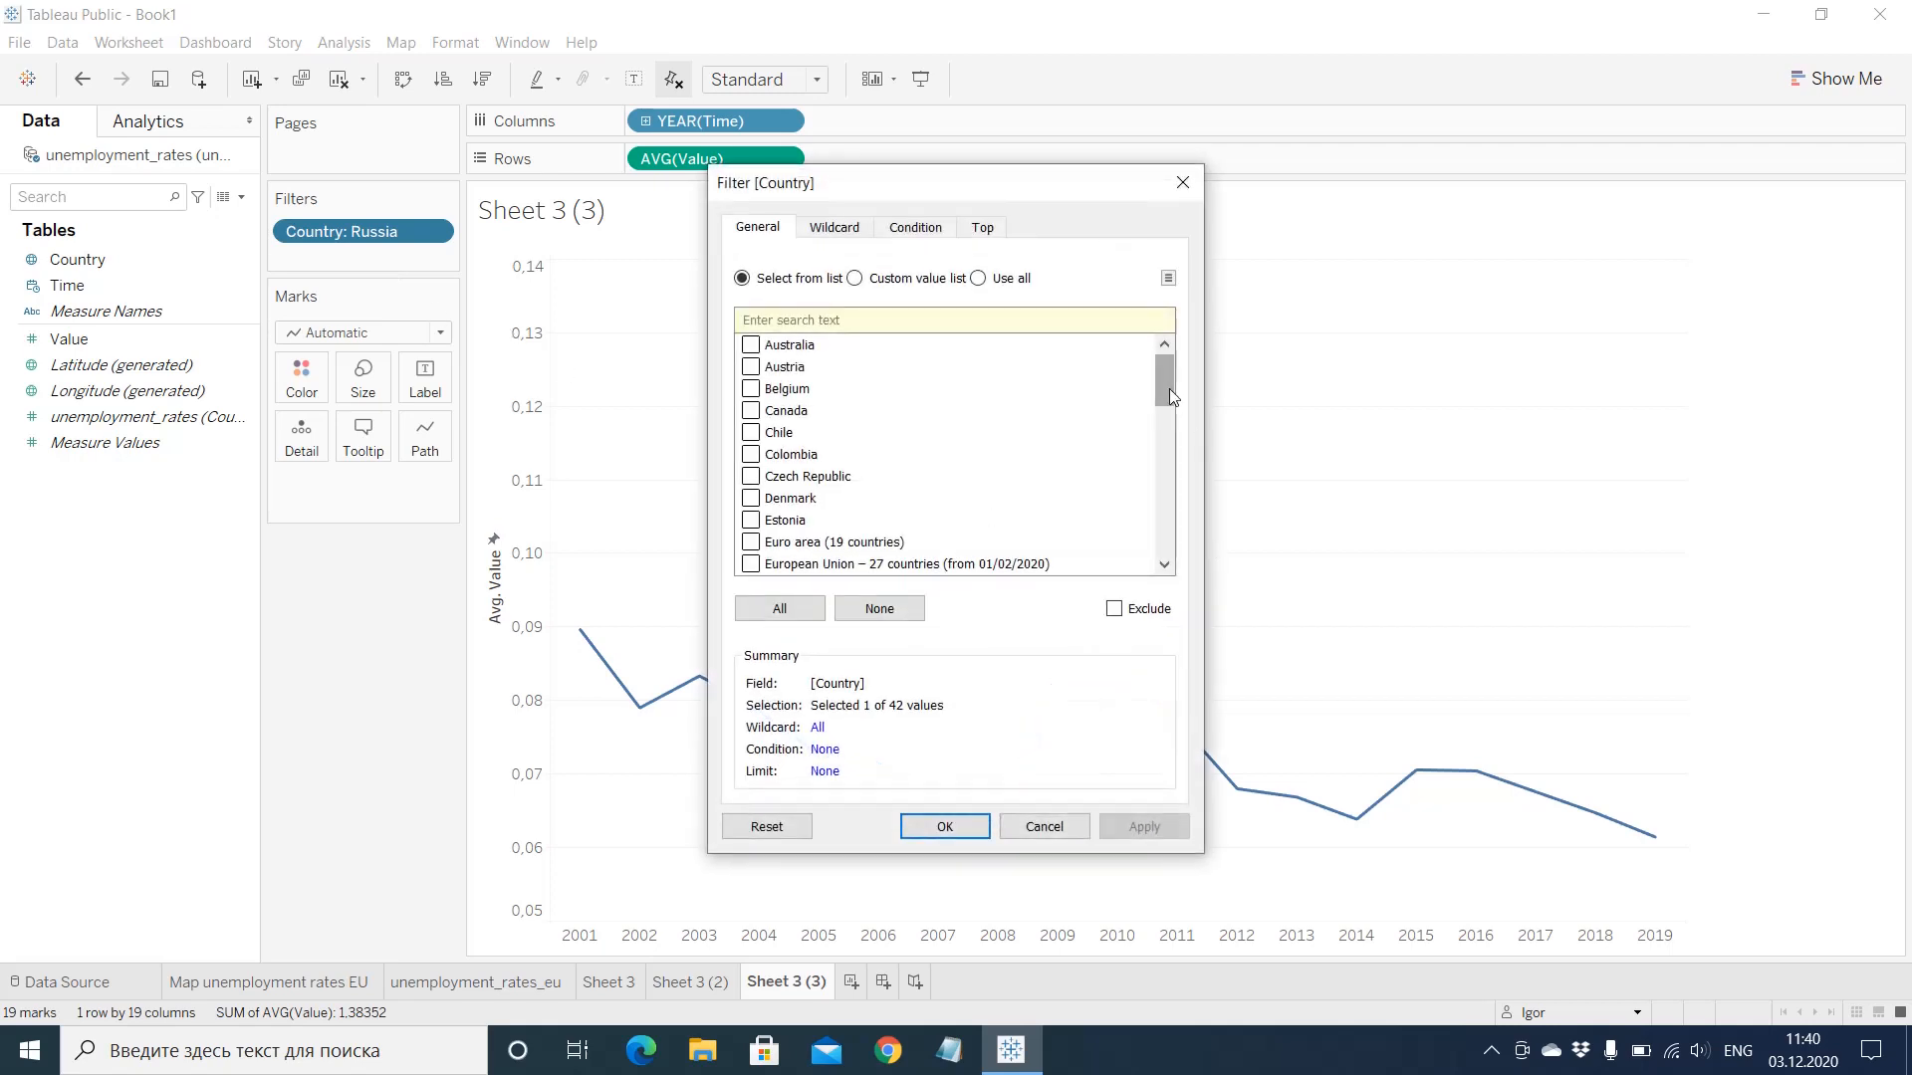
drag(1169, 396, 1169, 542)
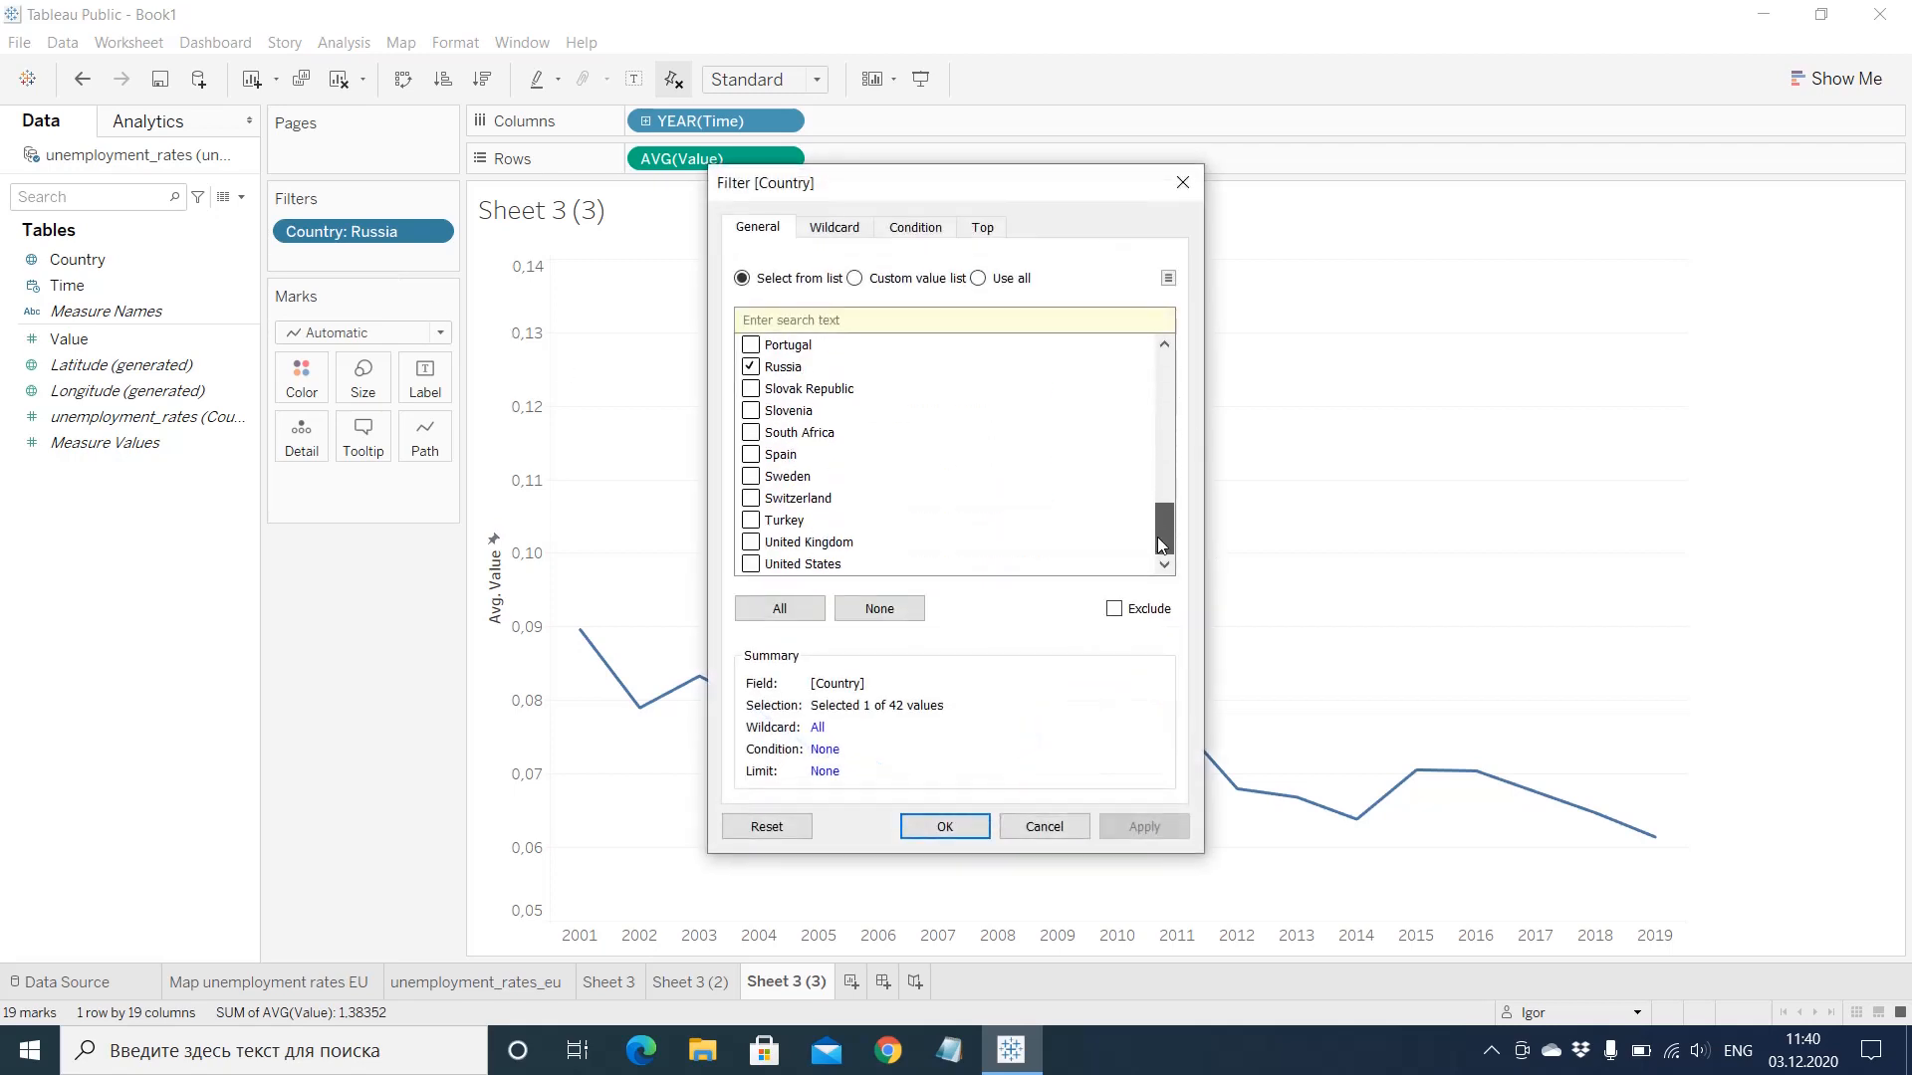
click(750, 366)
click(750, 564)
click(964, 837)
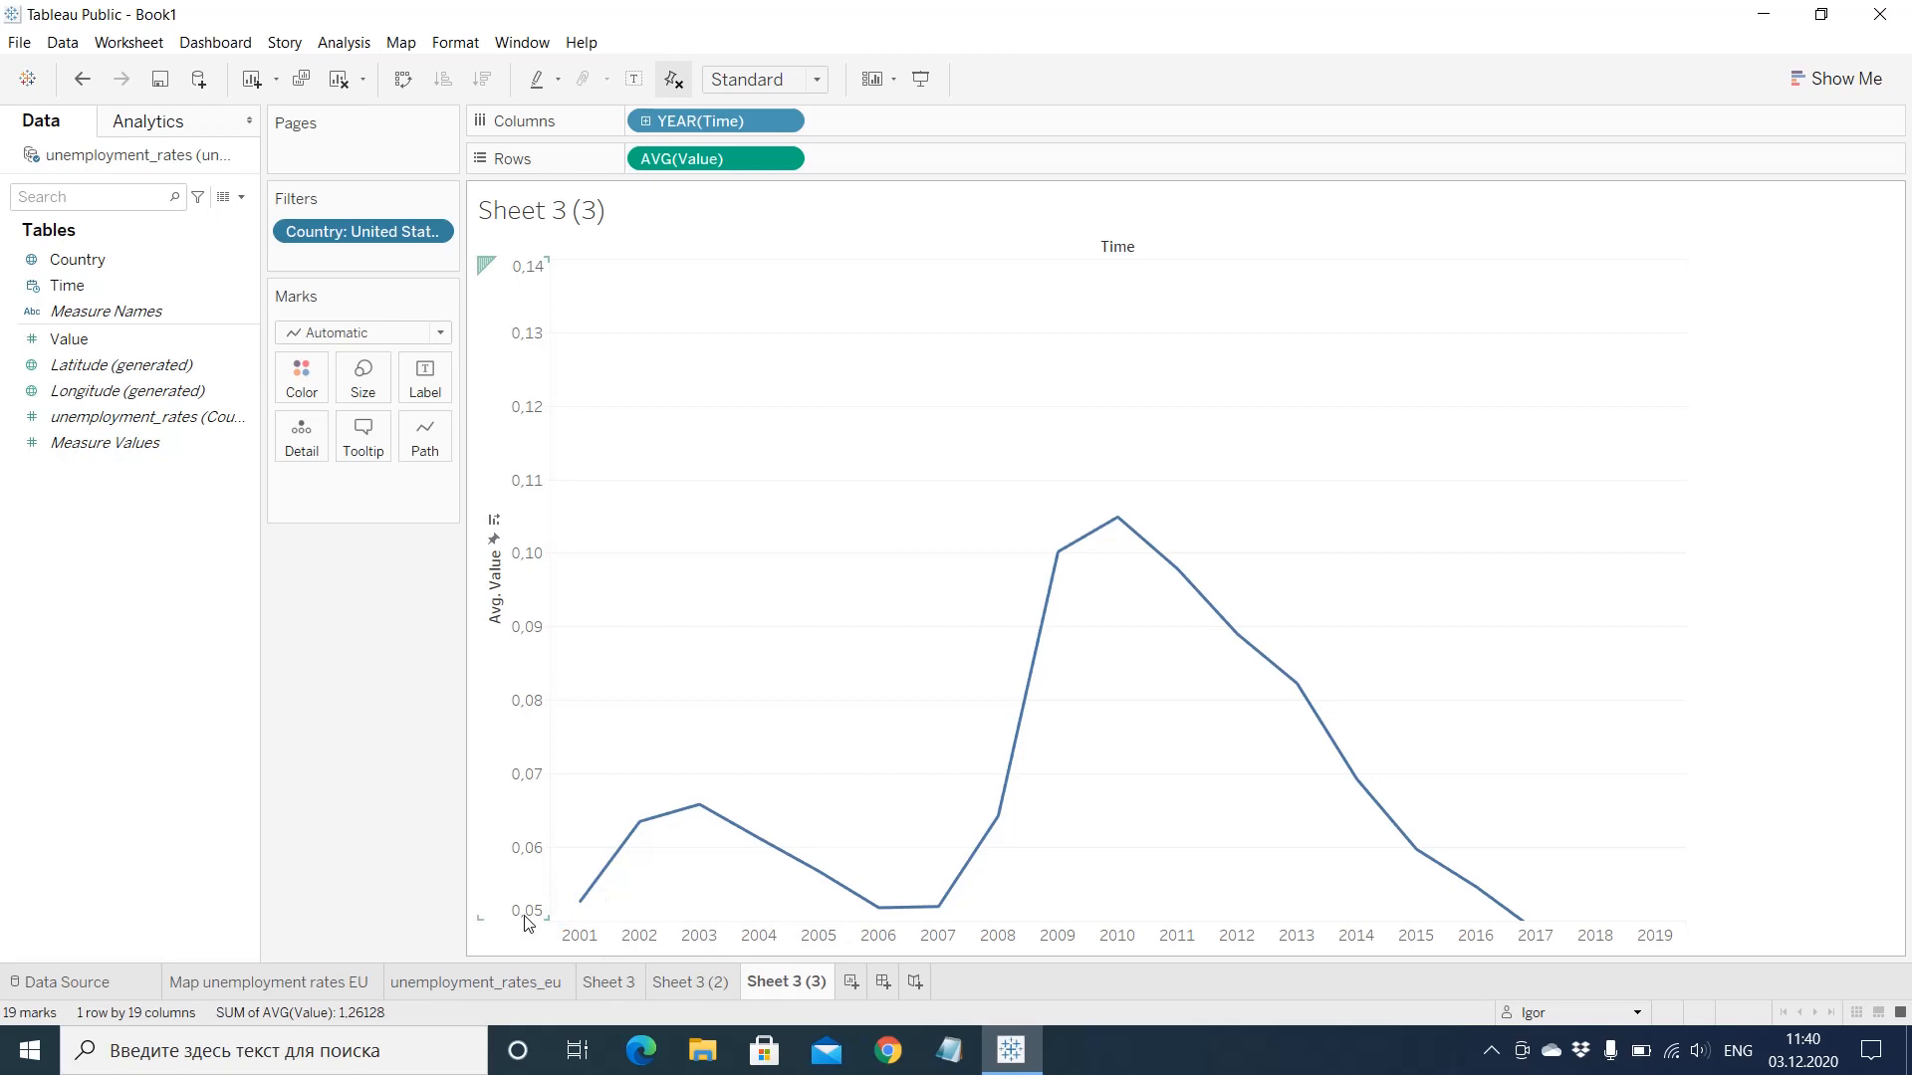
Step: Set the fixed start of the Avg. Value axis on the United States sheet to 0,03
right_click(527, 923)
click(633, 754)
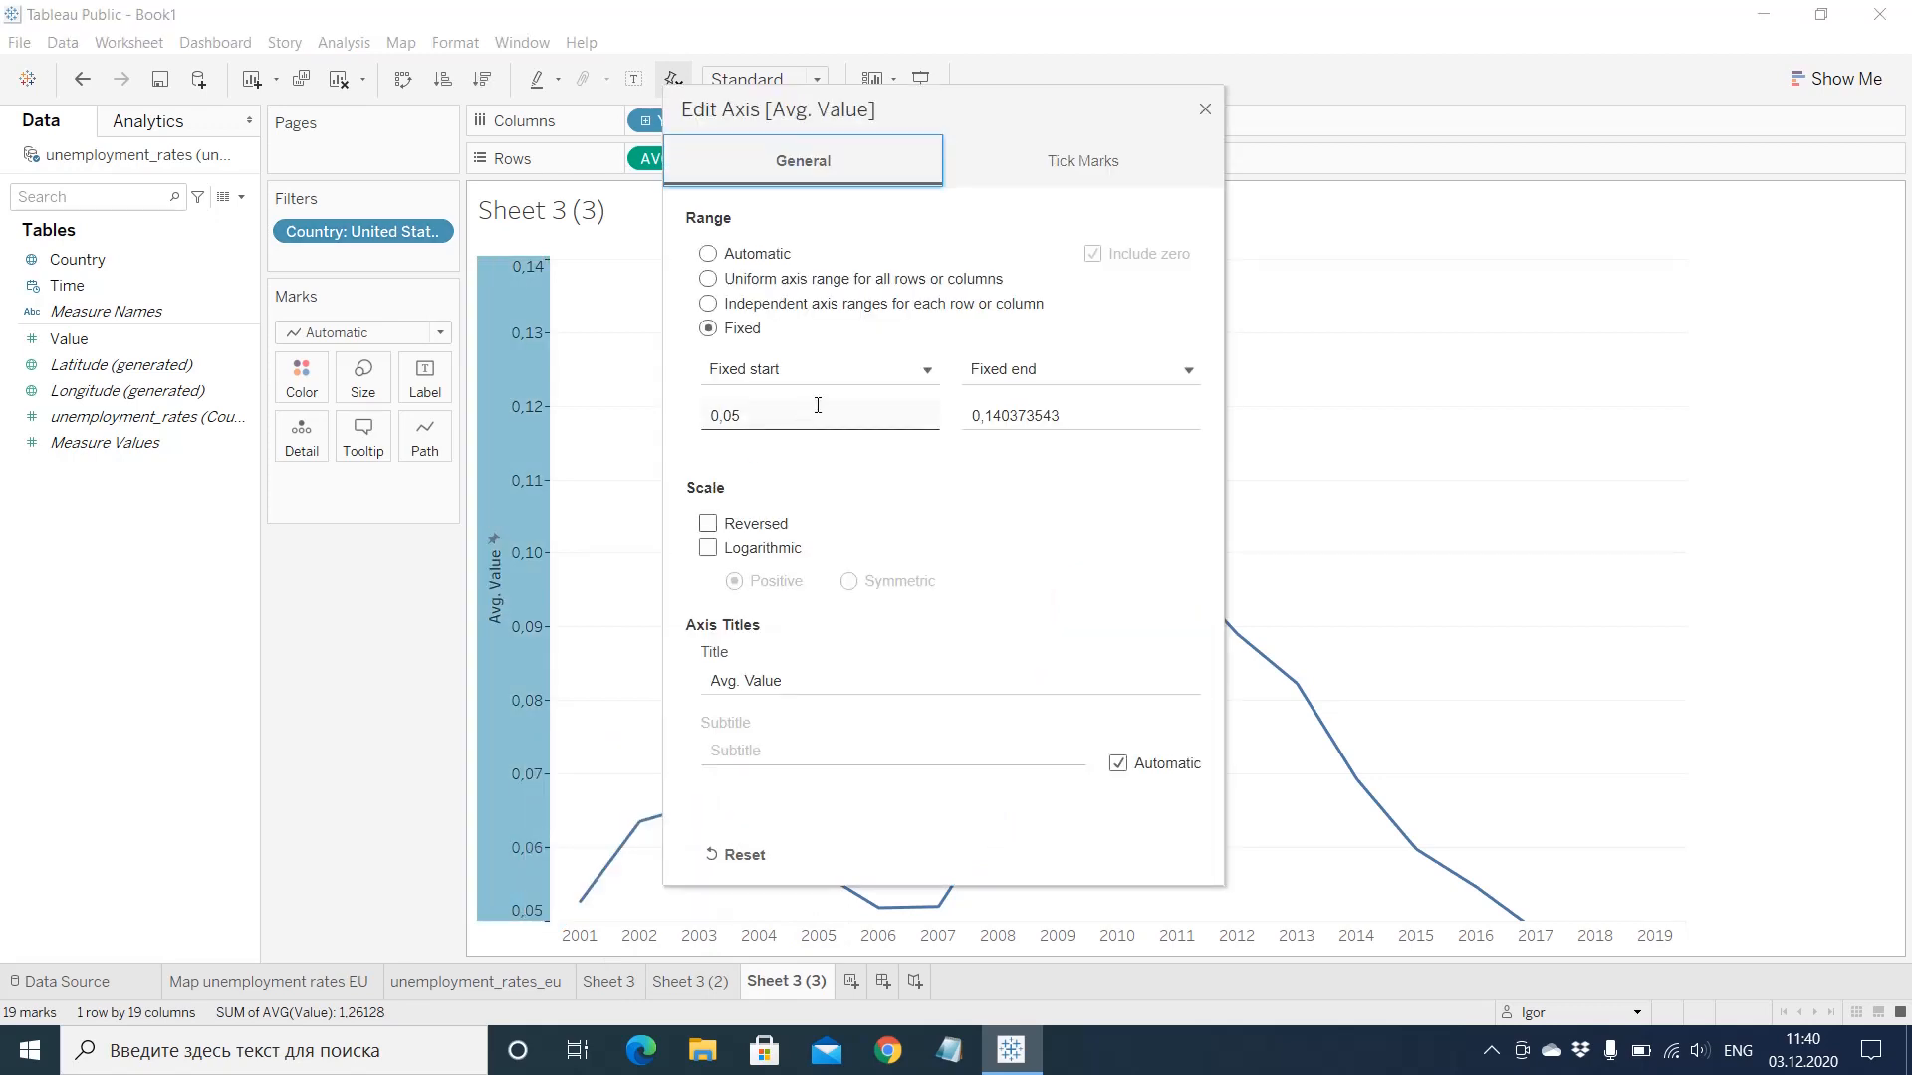
click(810, 419)
click(793, 418)
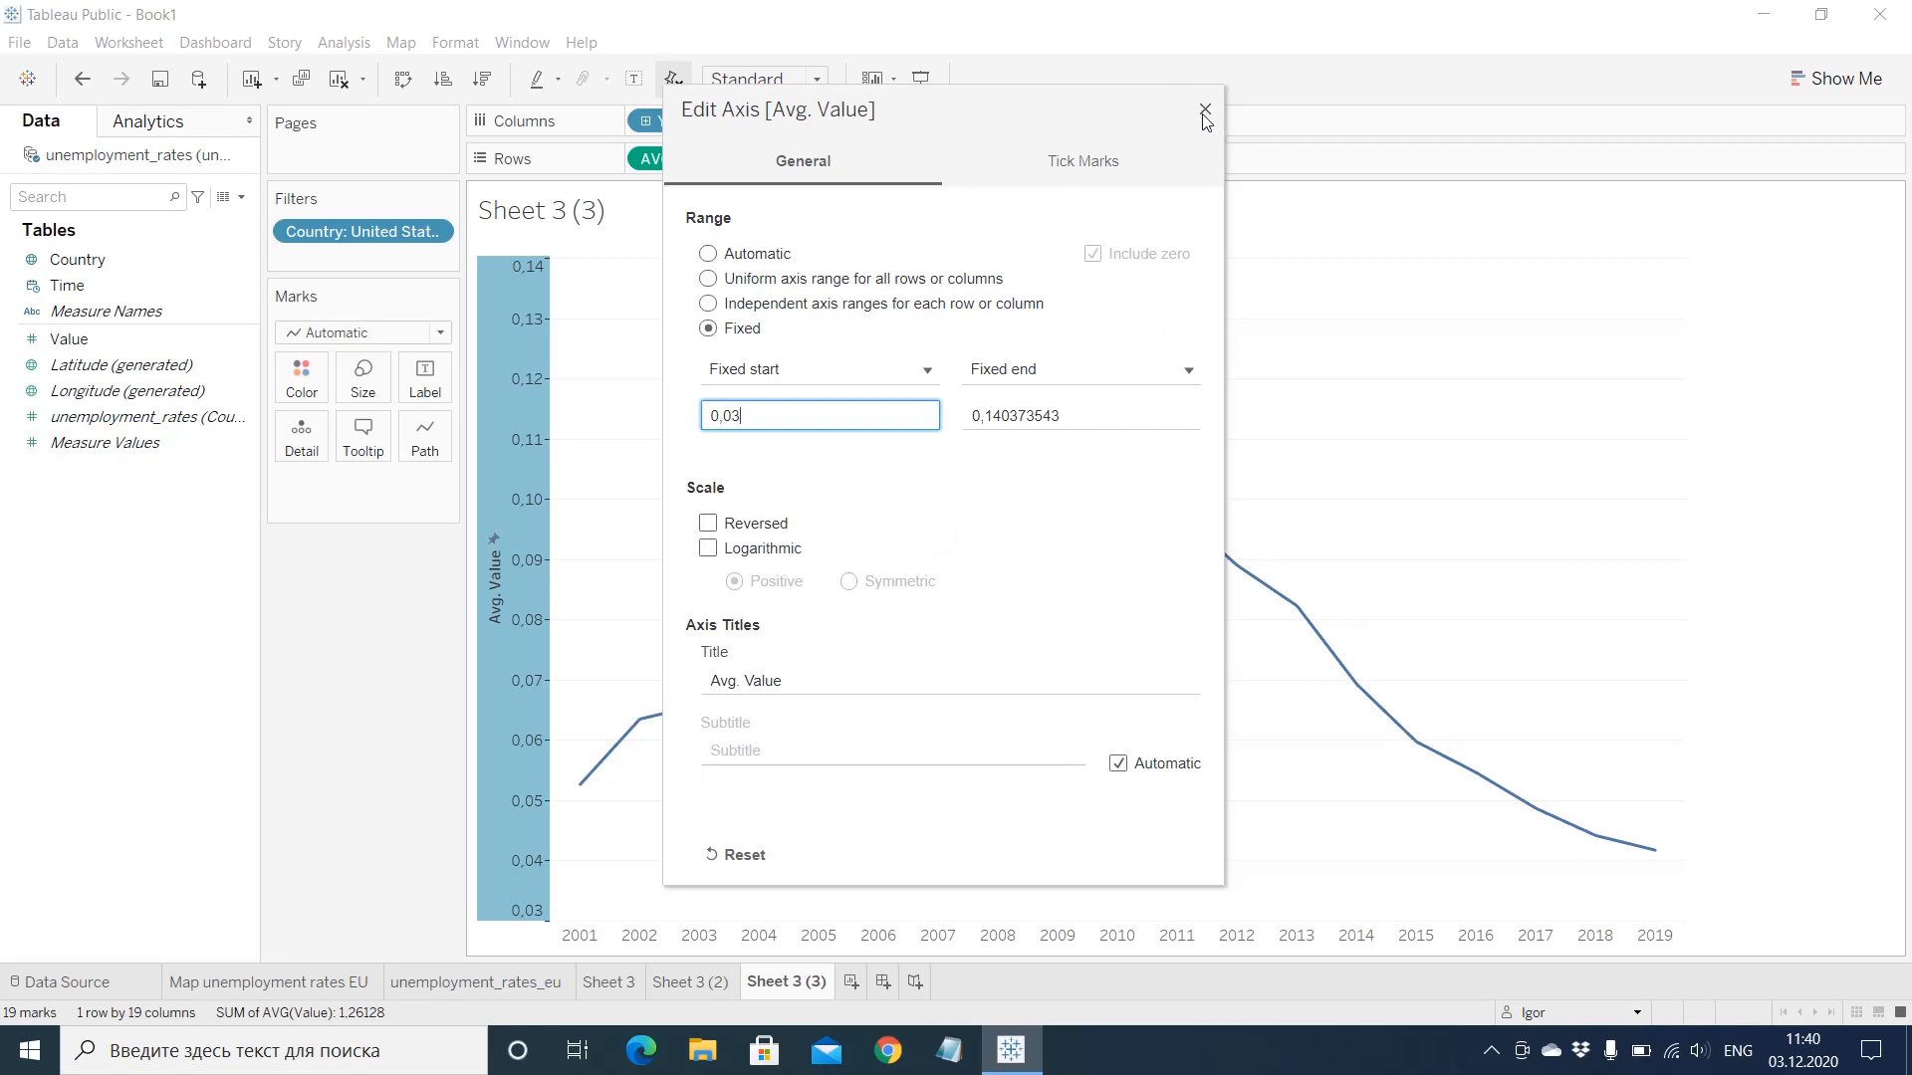
click(1205, 110)
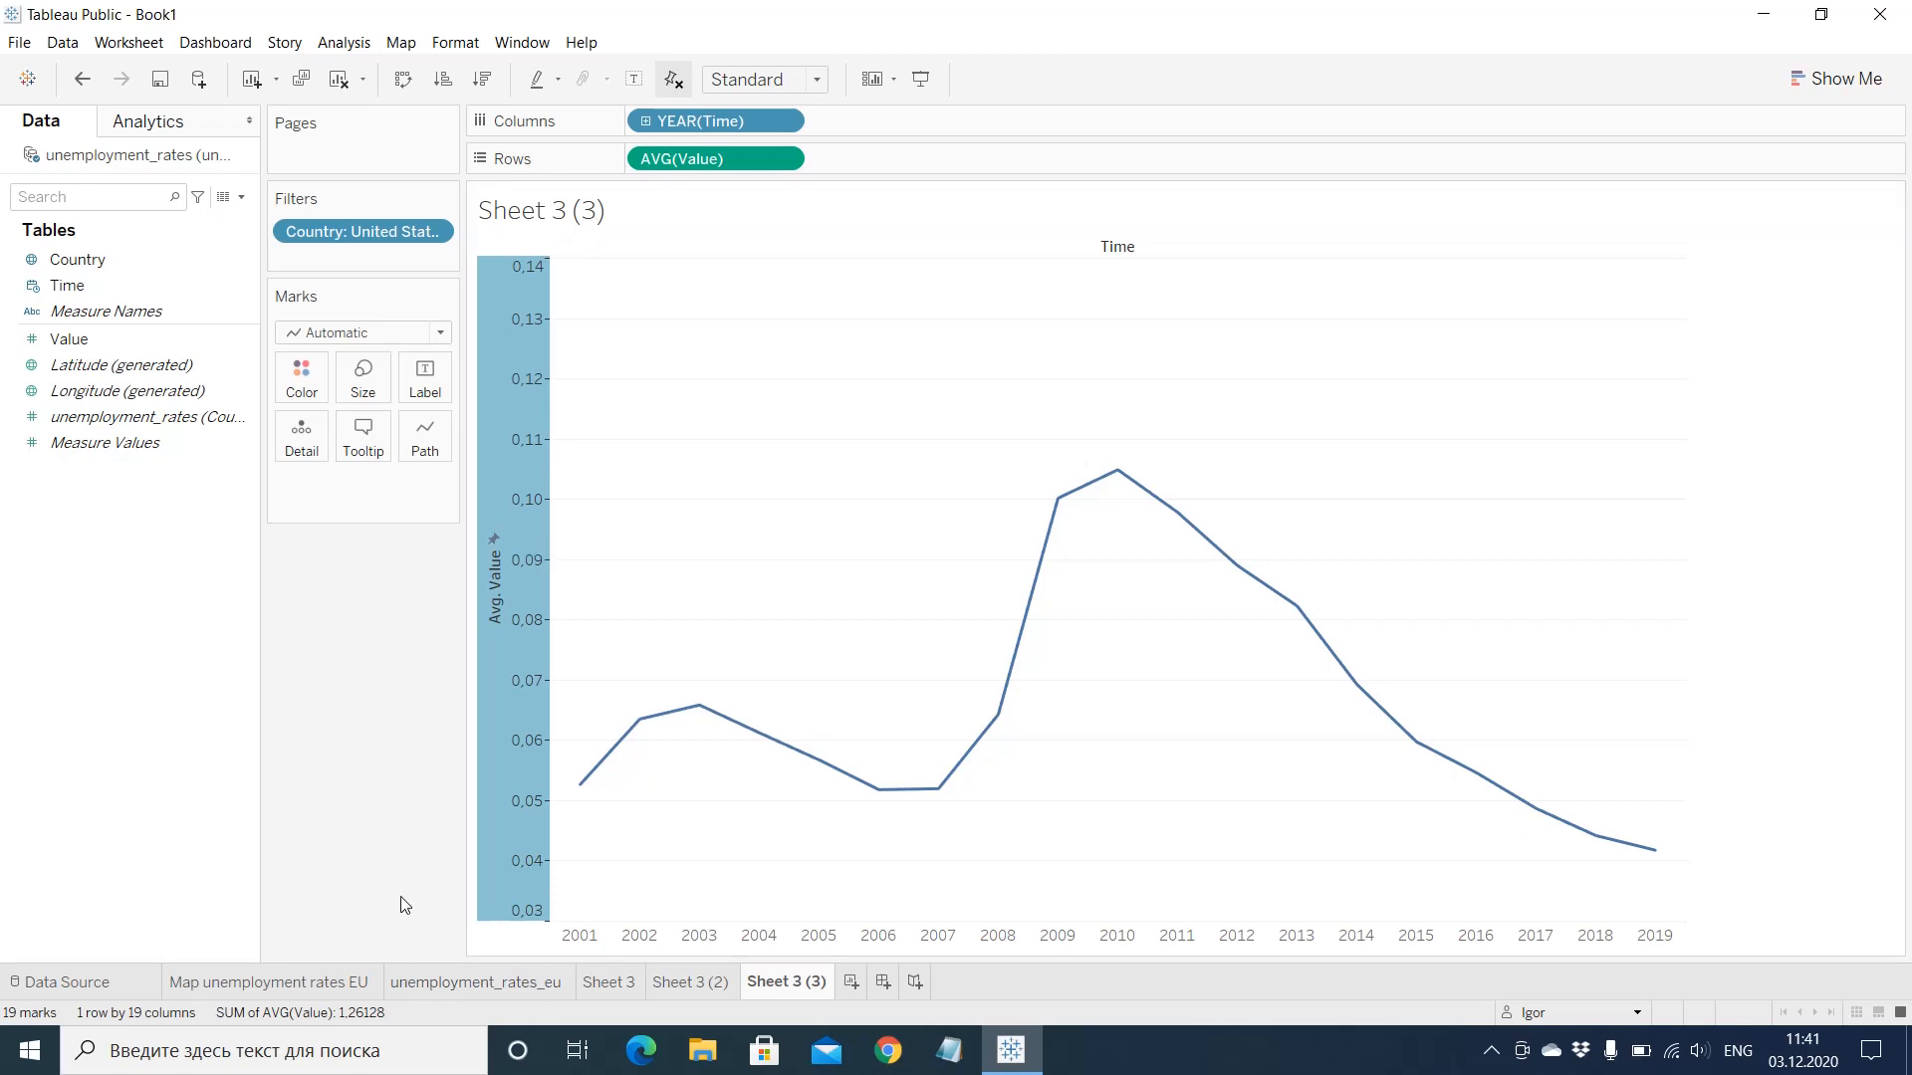
Step: Rename the Euro area worksheet, Sheet 3, as EUR zone
click(613, 984)
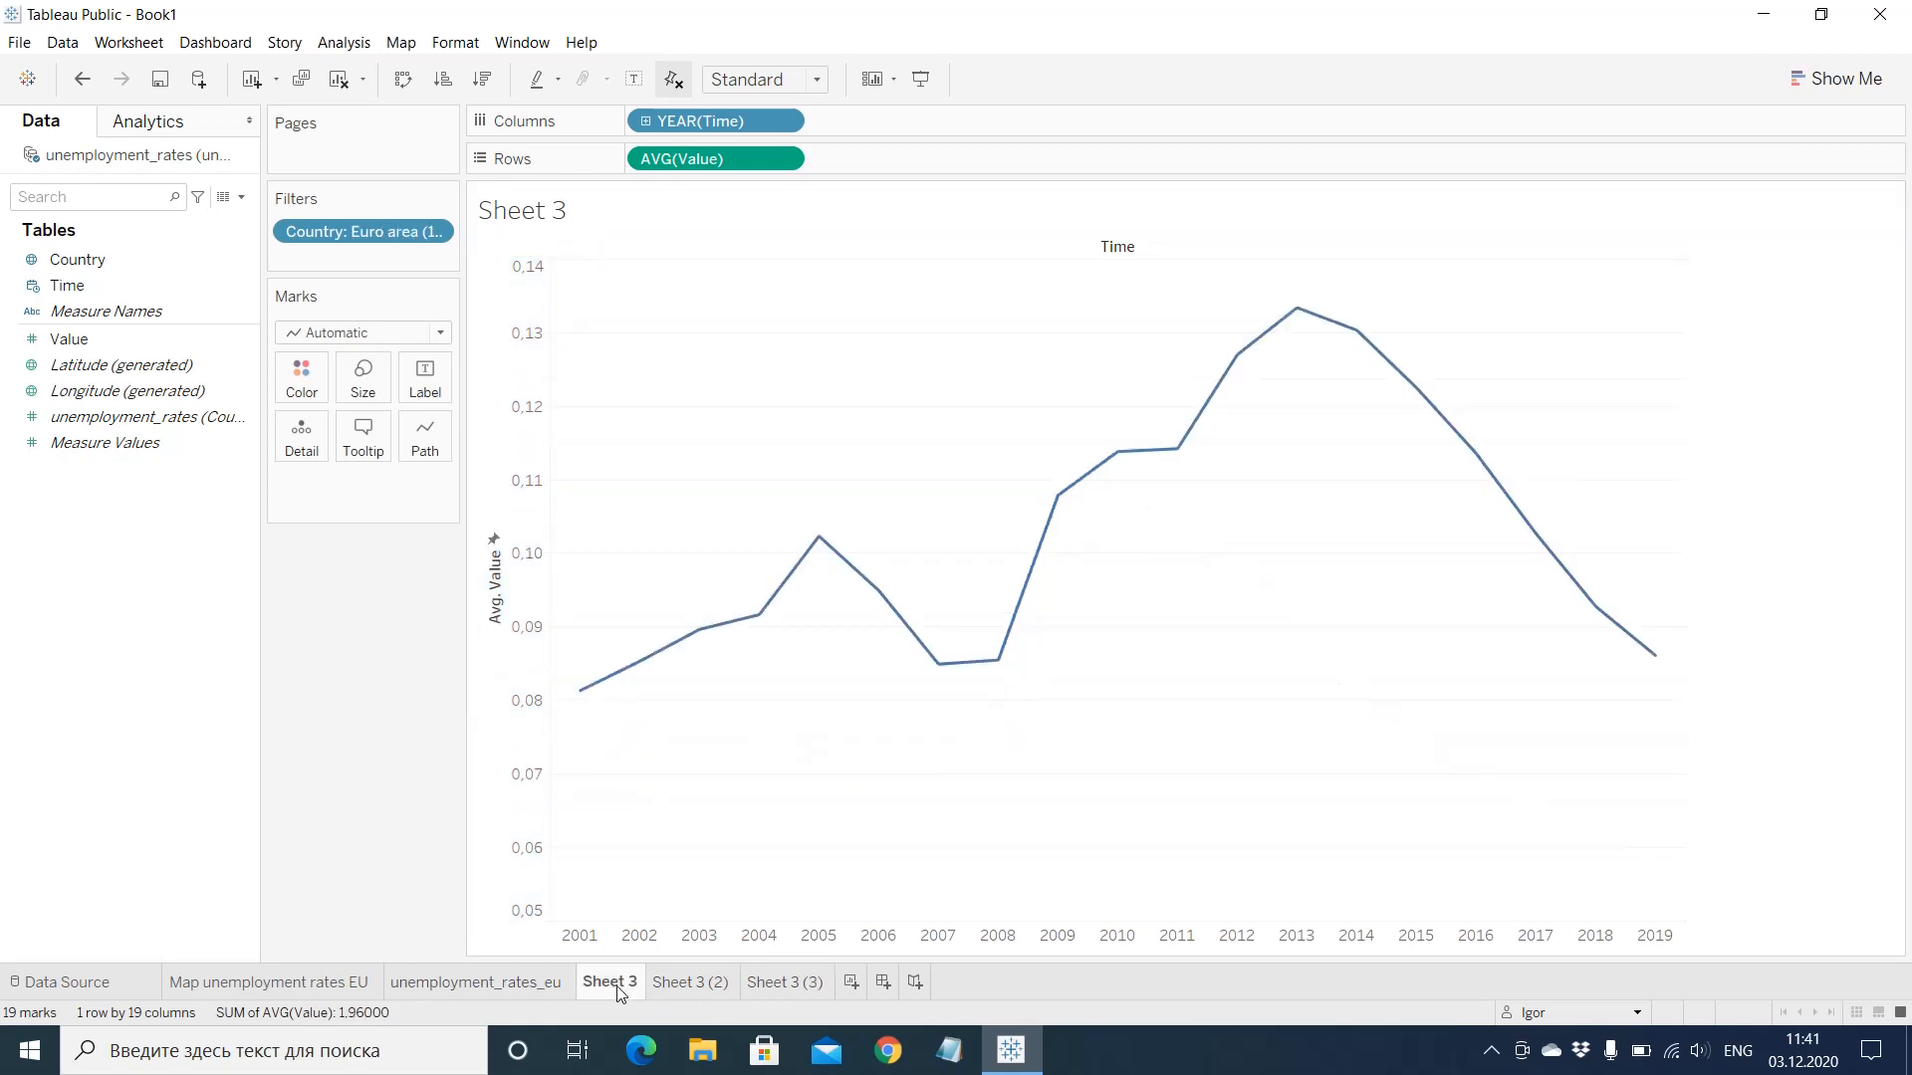
right_click(617, 985)
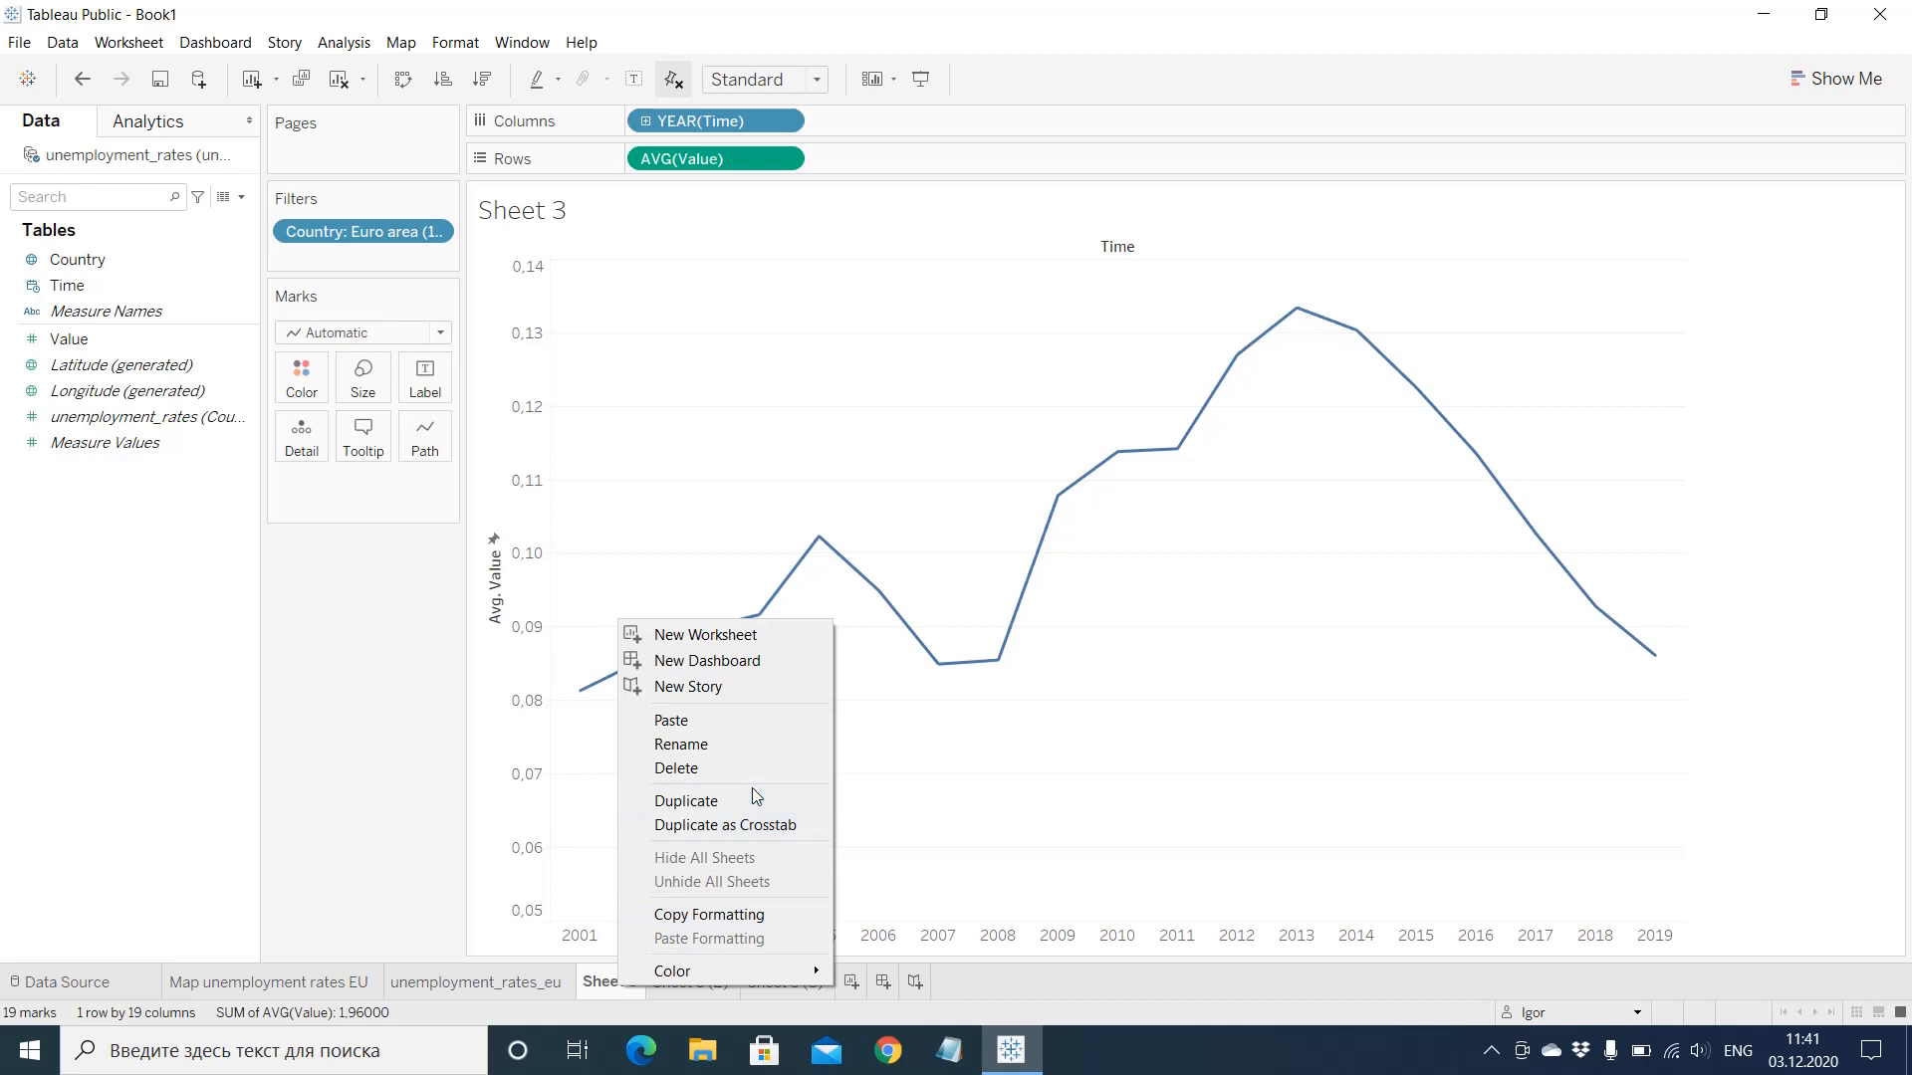
click(722, 745)
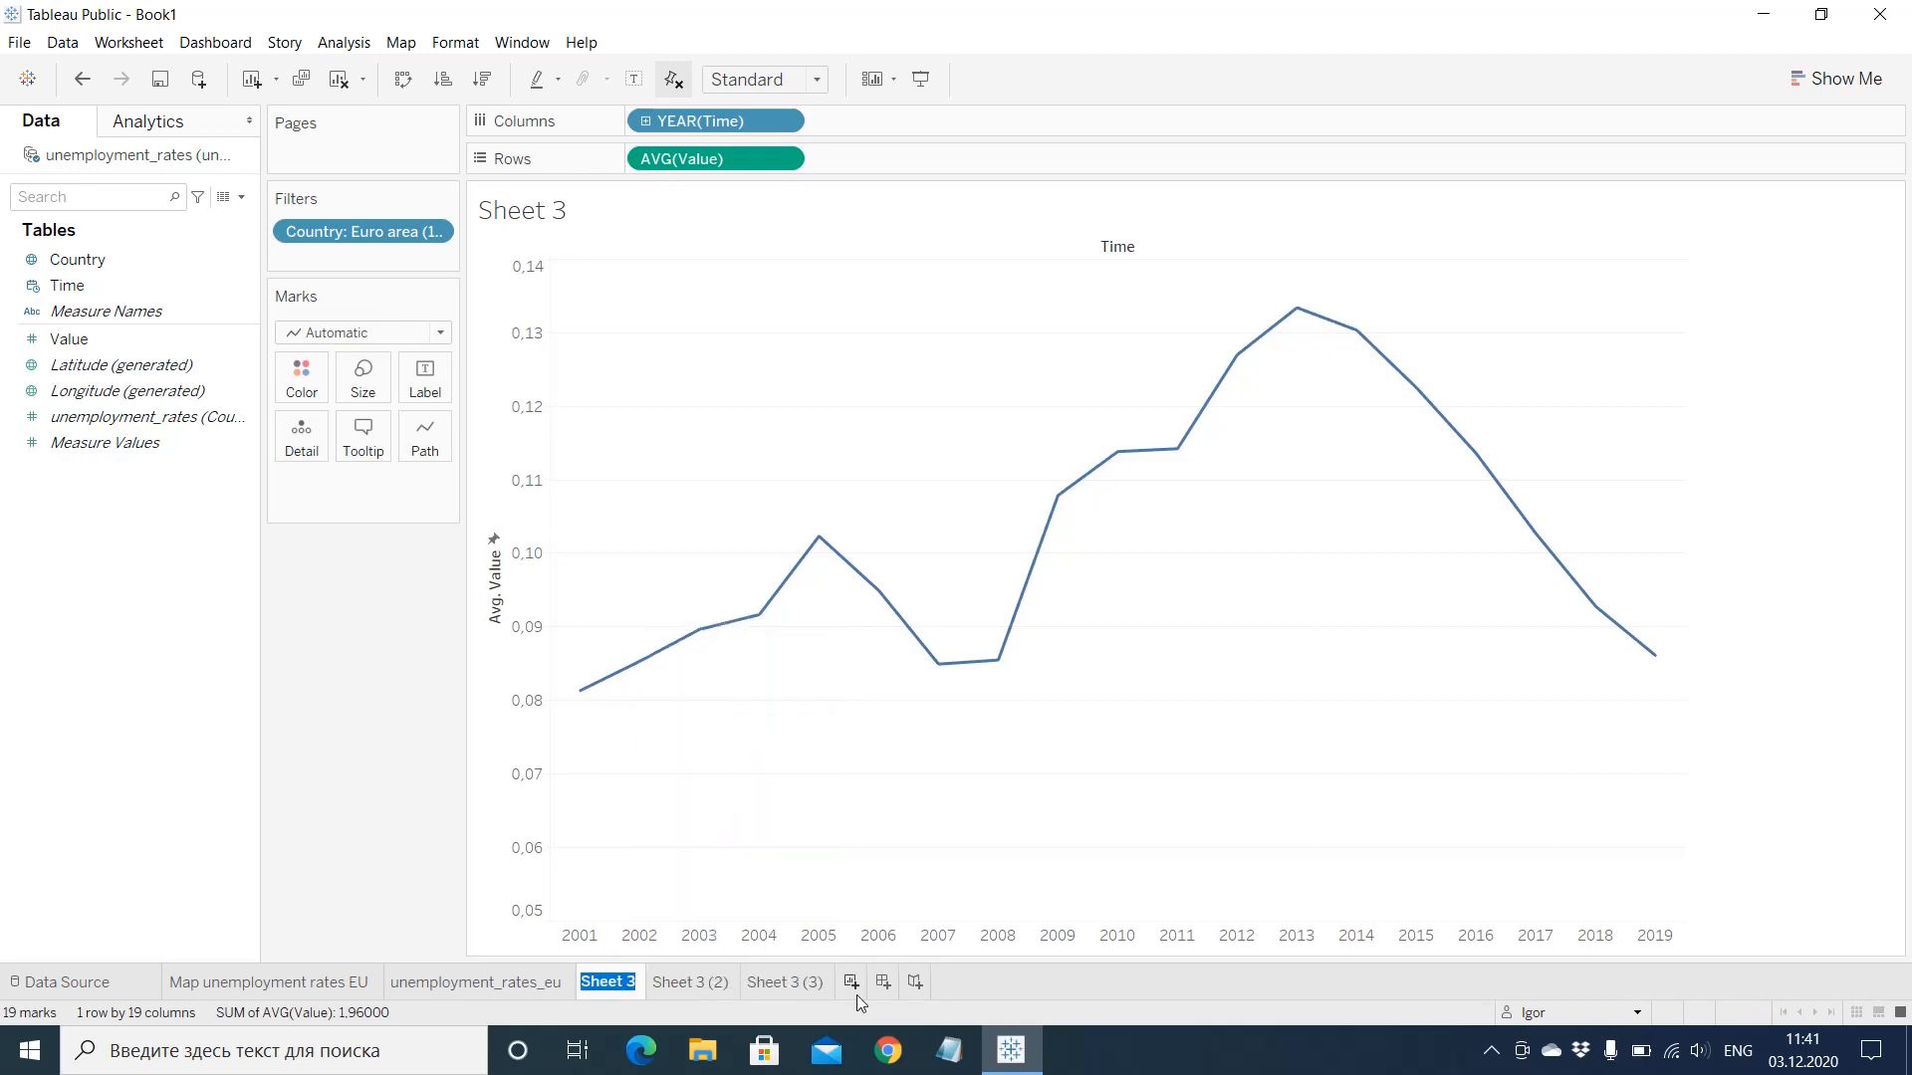
text(EUR)
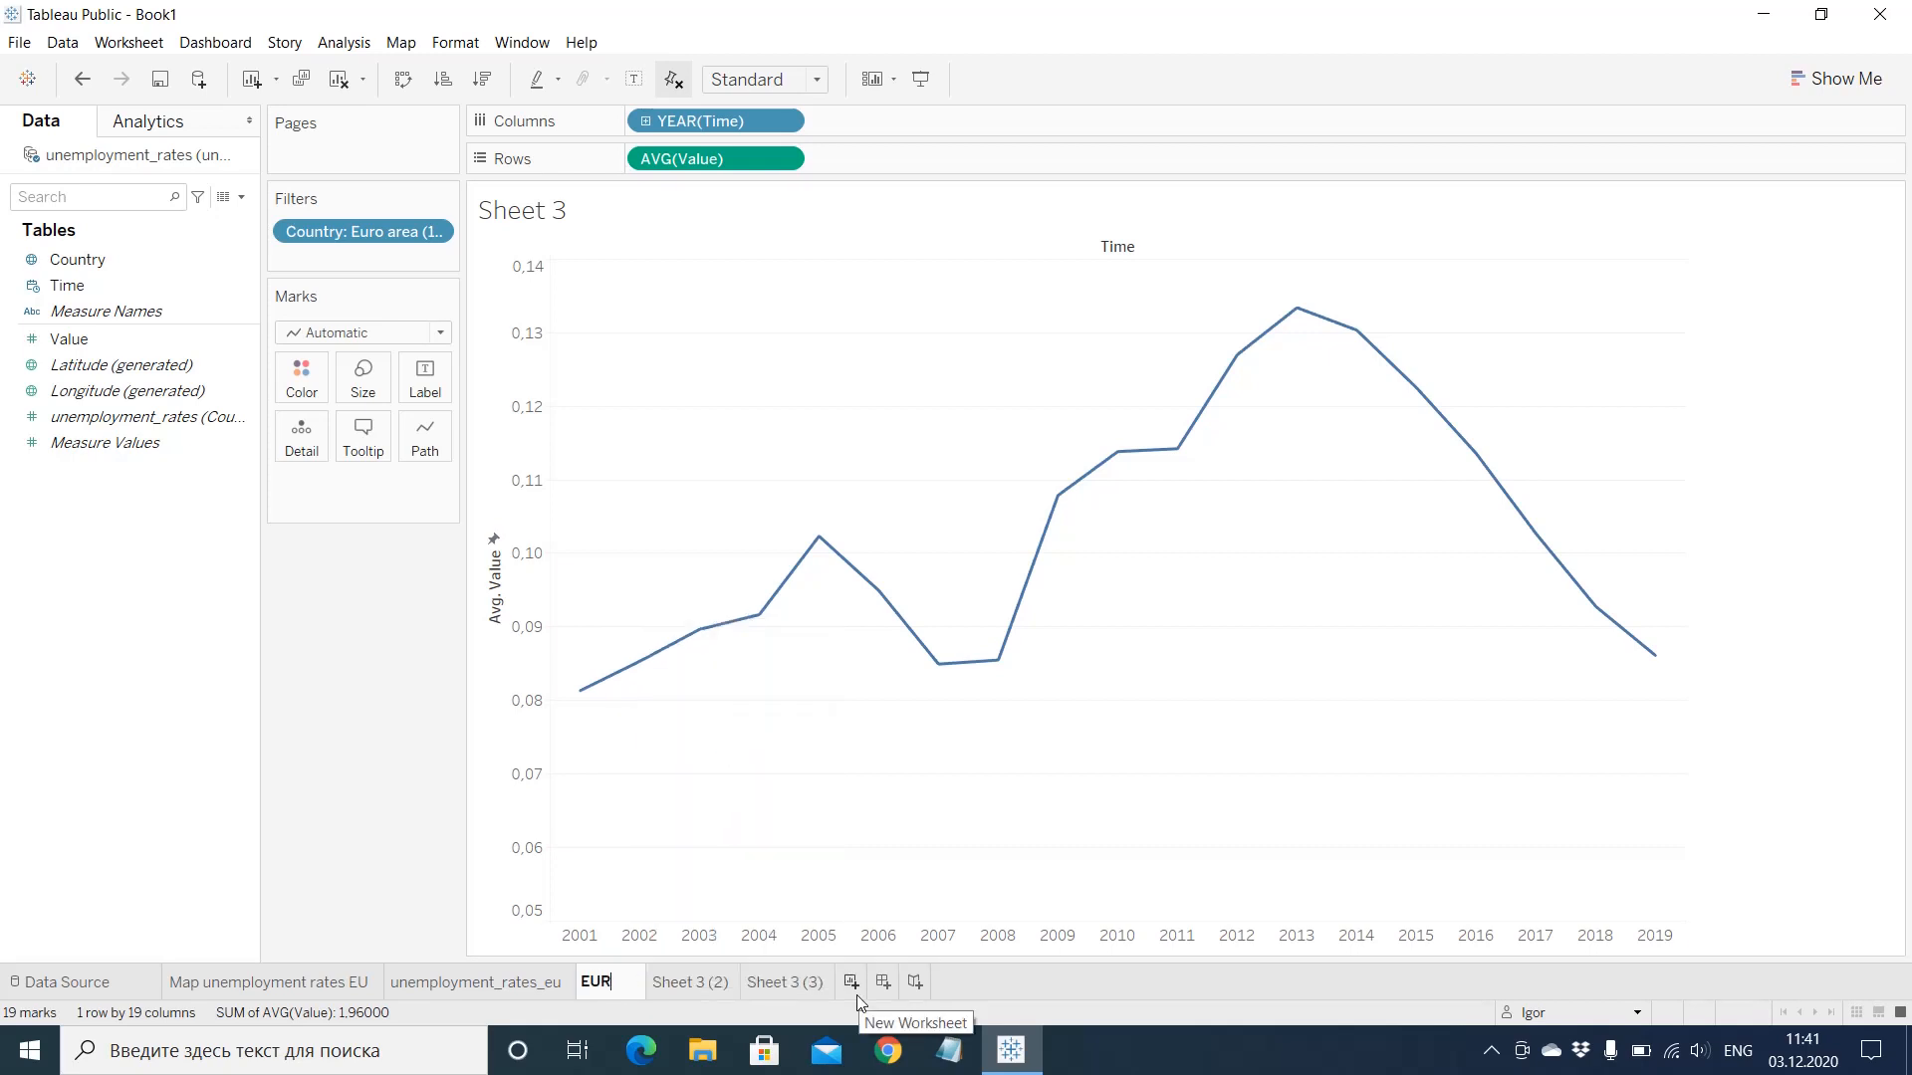
key(BackSpace)
text(O)
key(BackSpace)
key(Return)
text(zone)
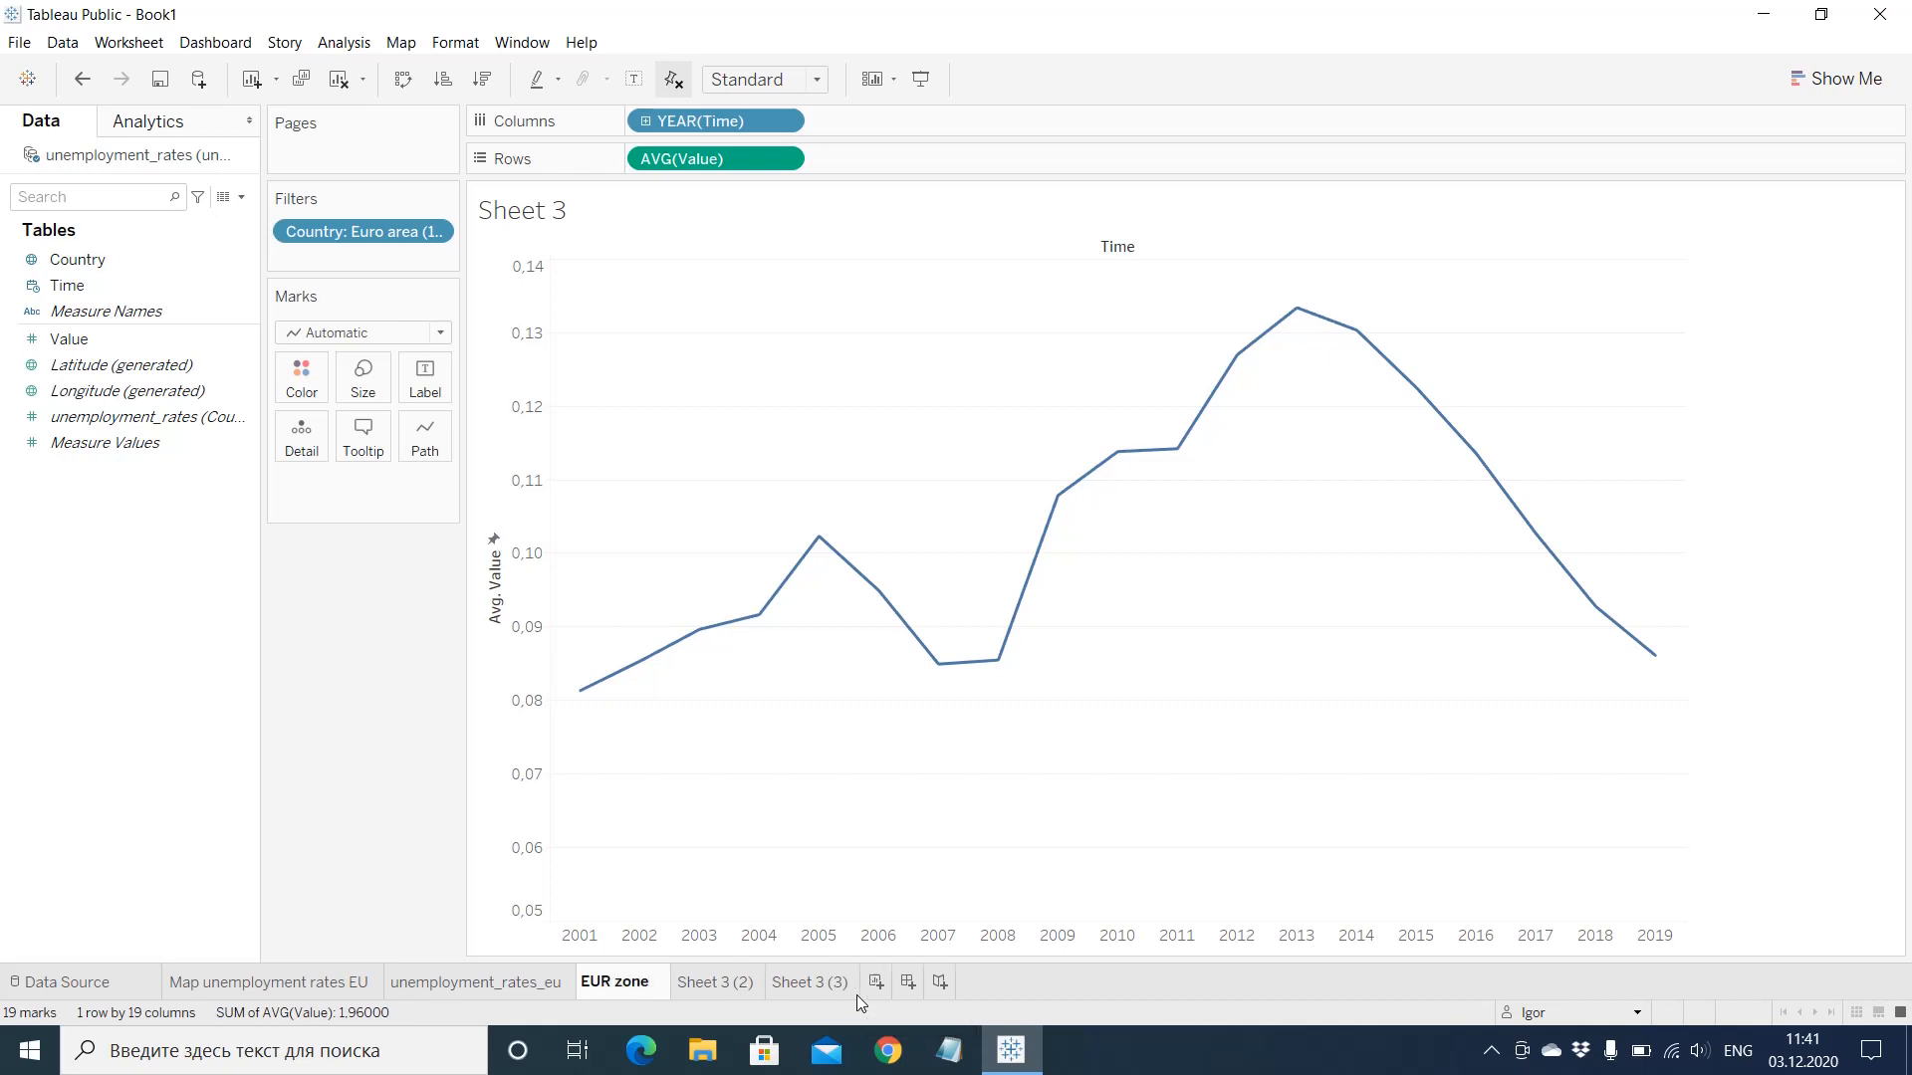
Step: Rename the worksheet filtered to Russia, Sheet 3 (2), as Russia
click(734, 985)
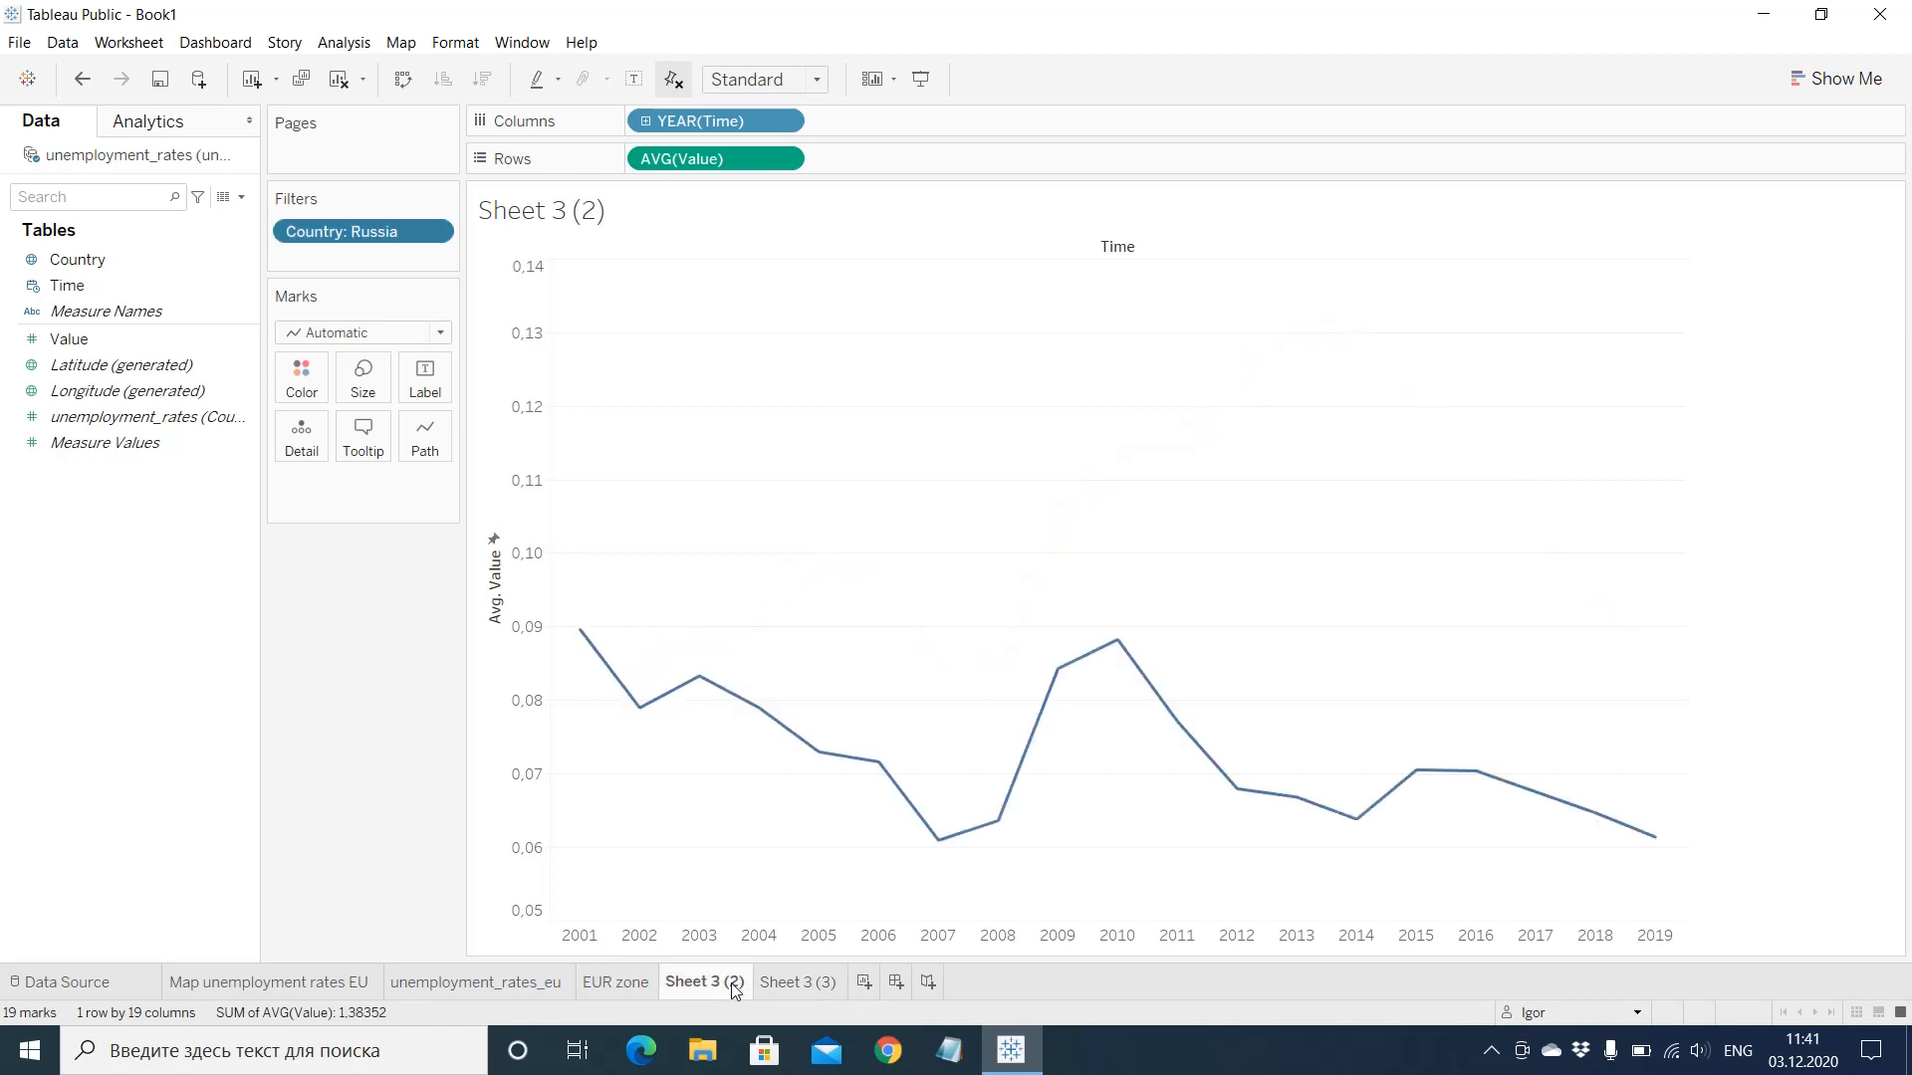
right_click(734, 986)
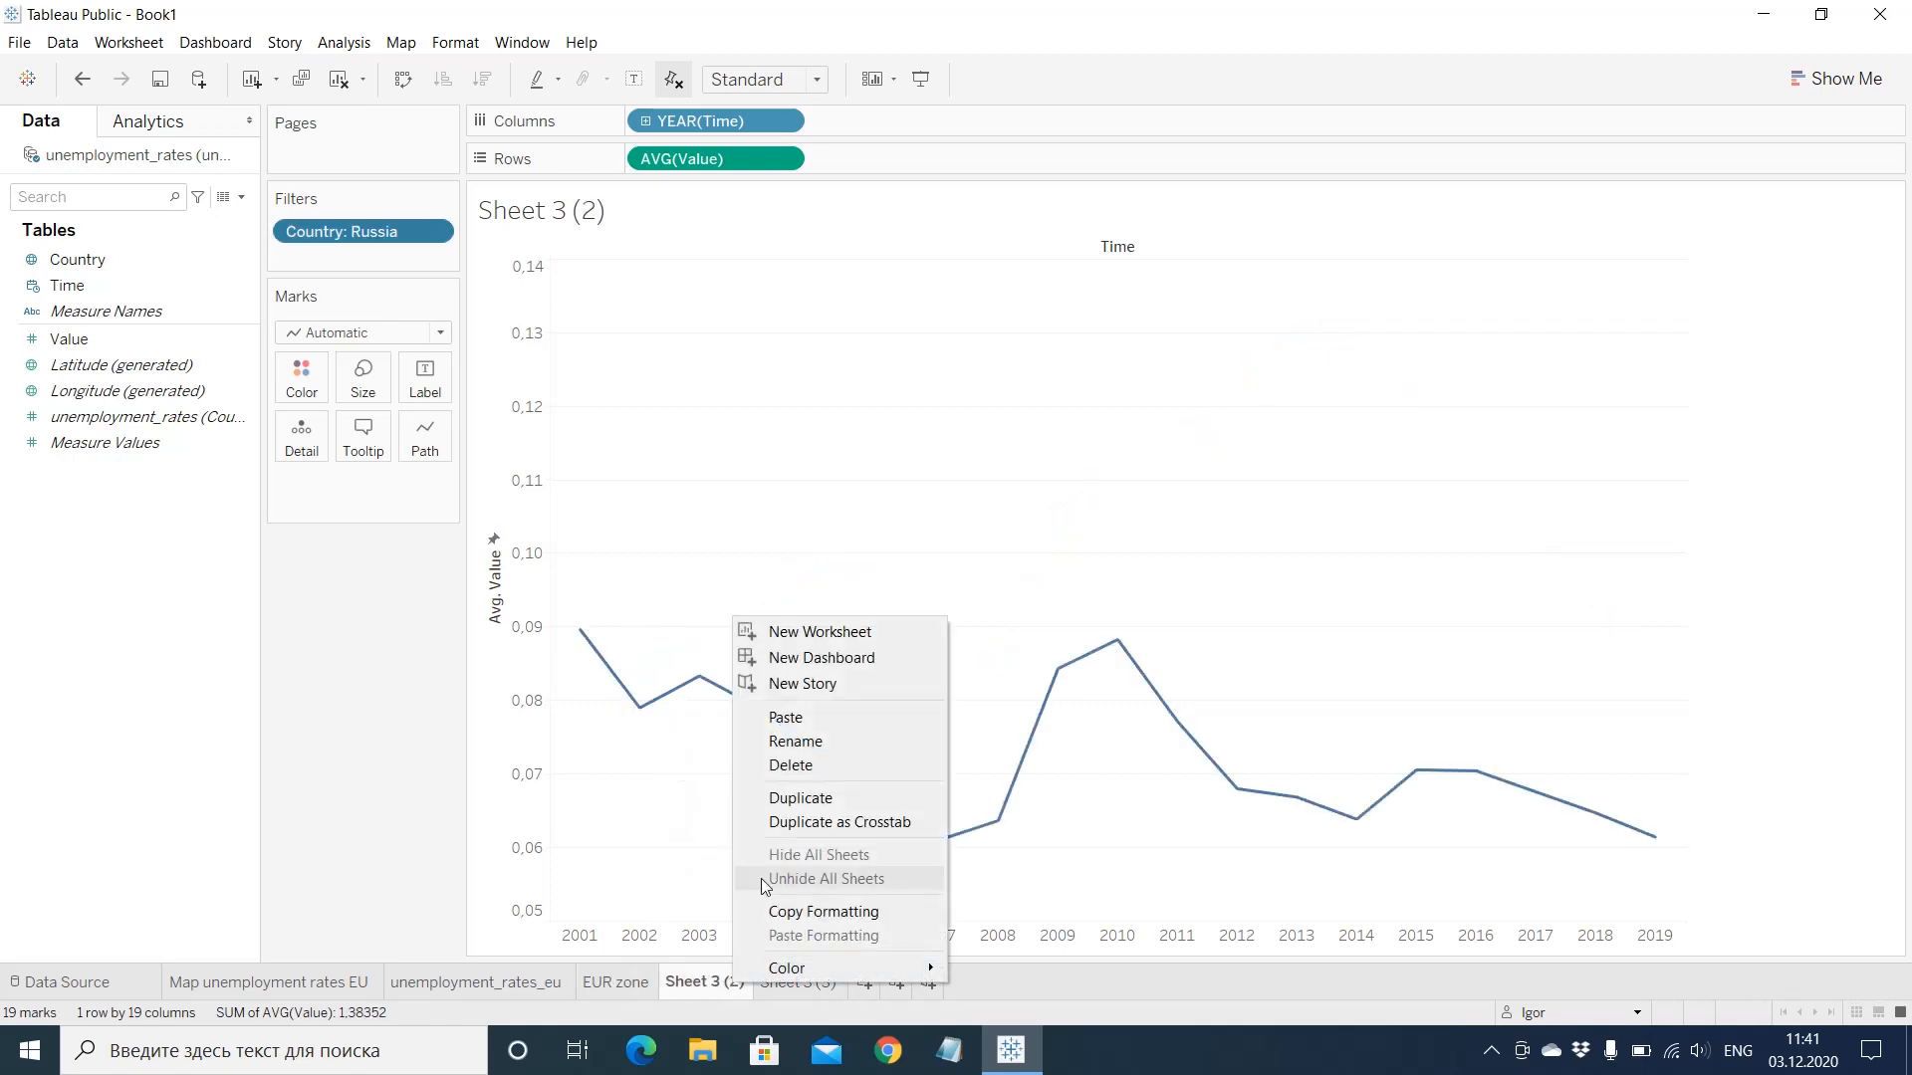
click(815, 752)
text(Russia)
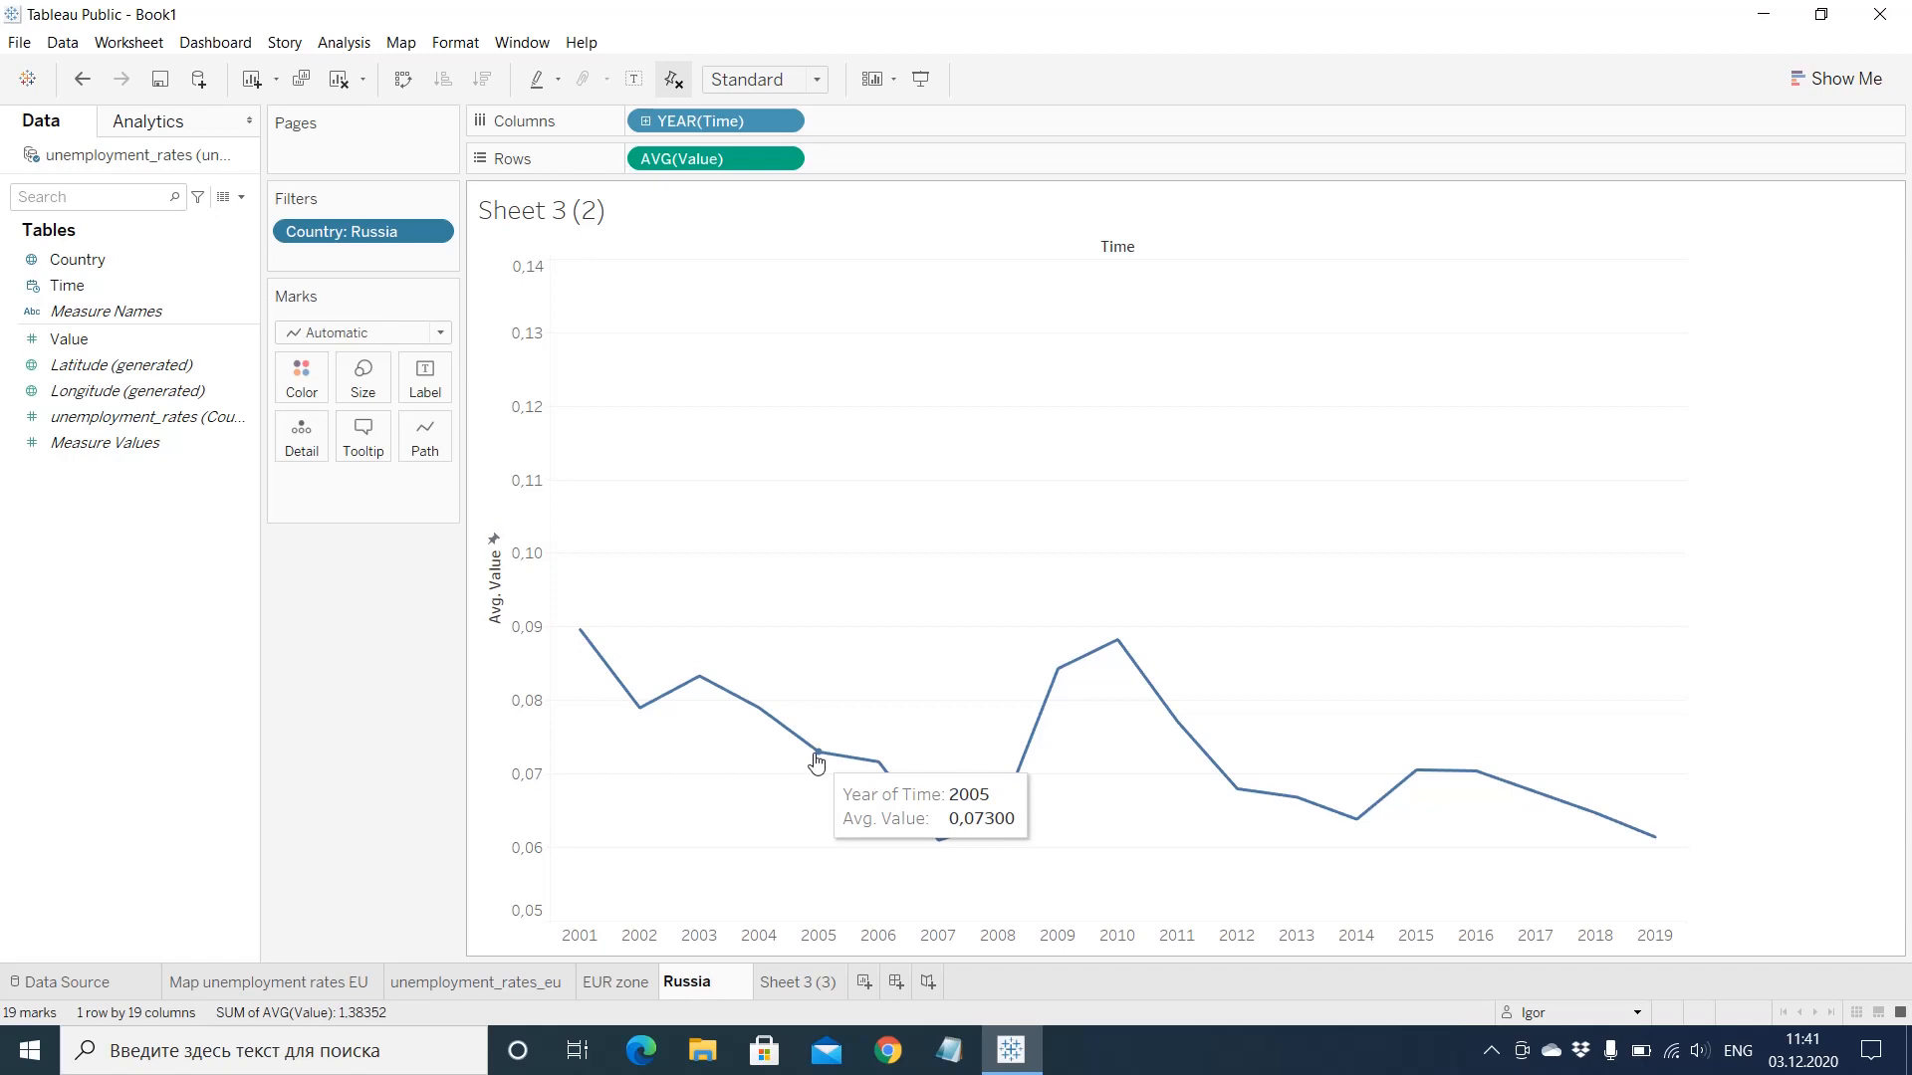
Step: Rename the United States worksheet, Sheet 3 (3), as US
click(777, 986)
right_click(781, 991)
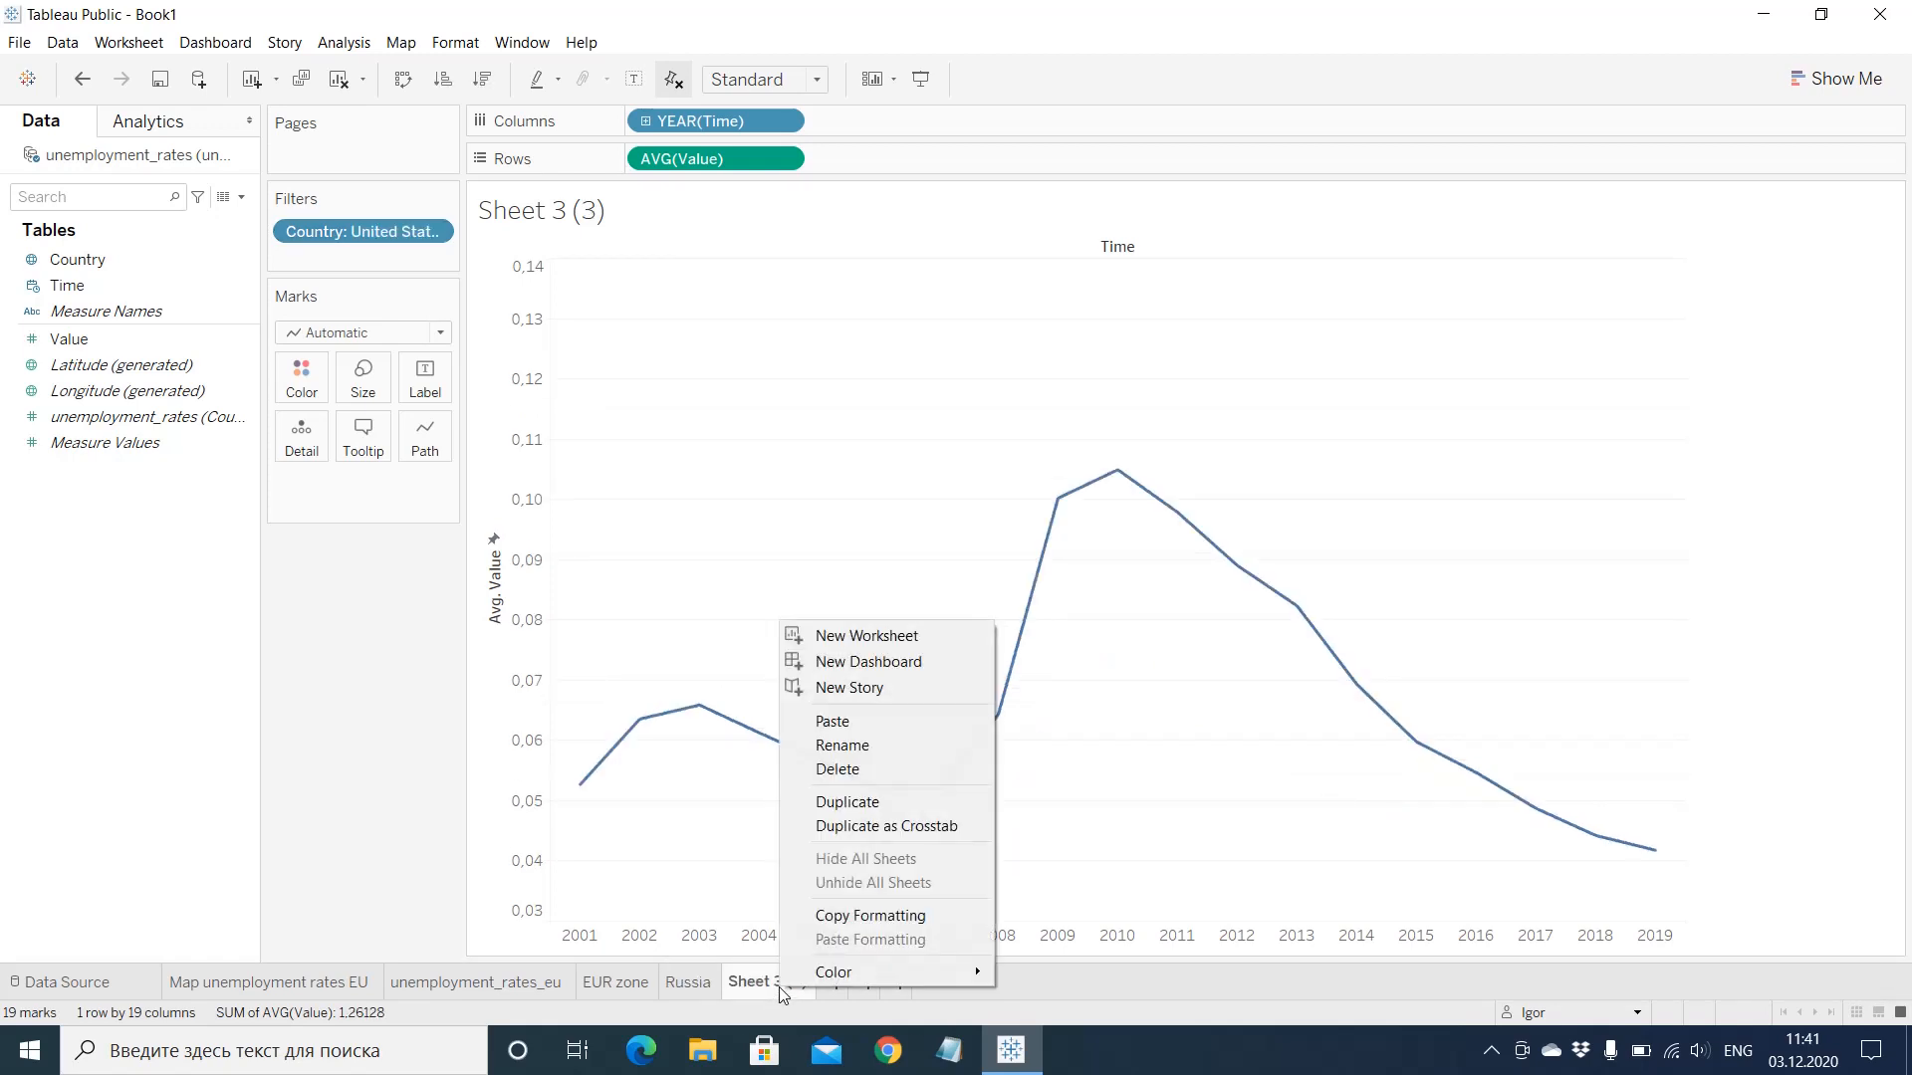
click(914, 751)
text(US)
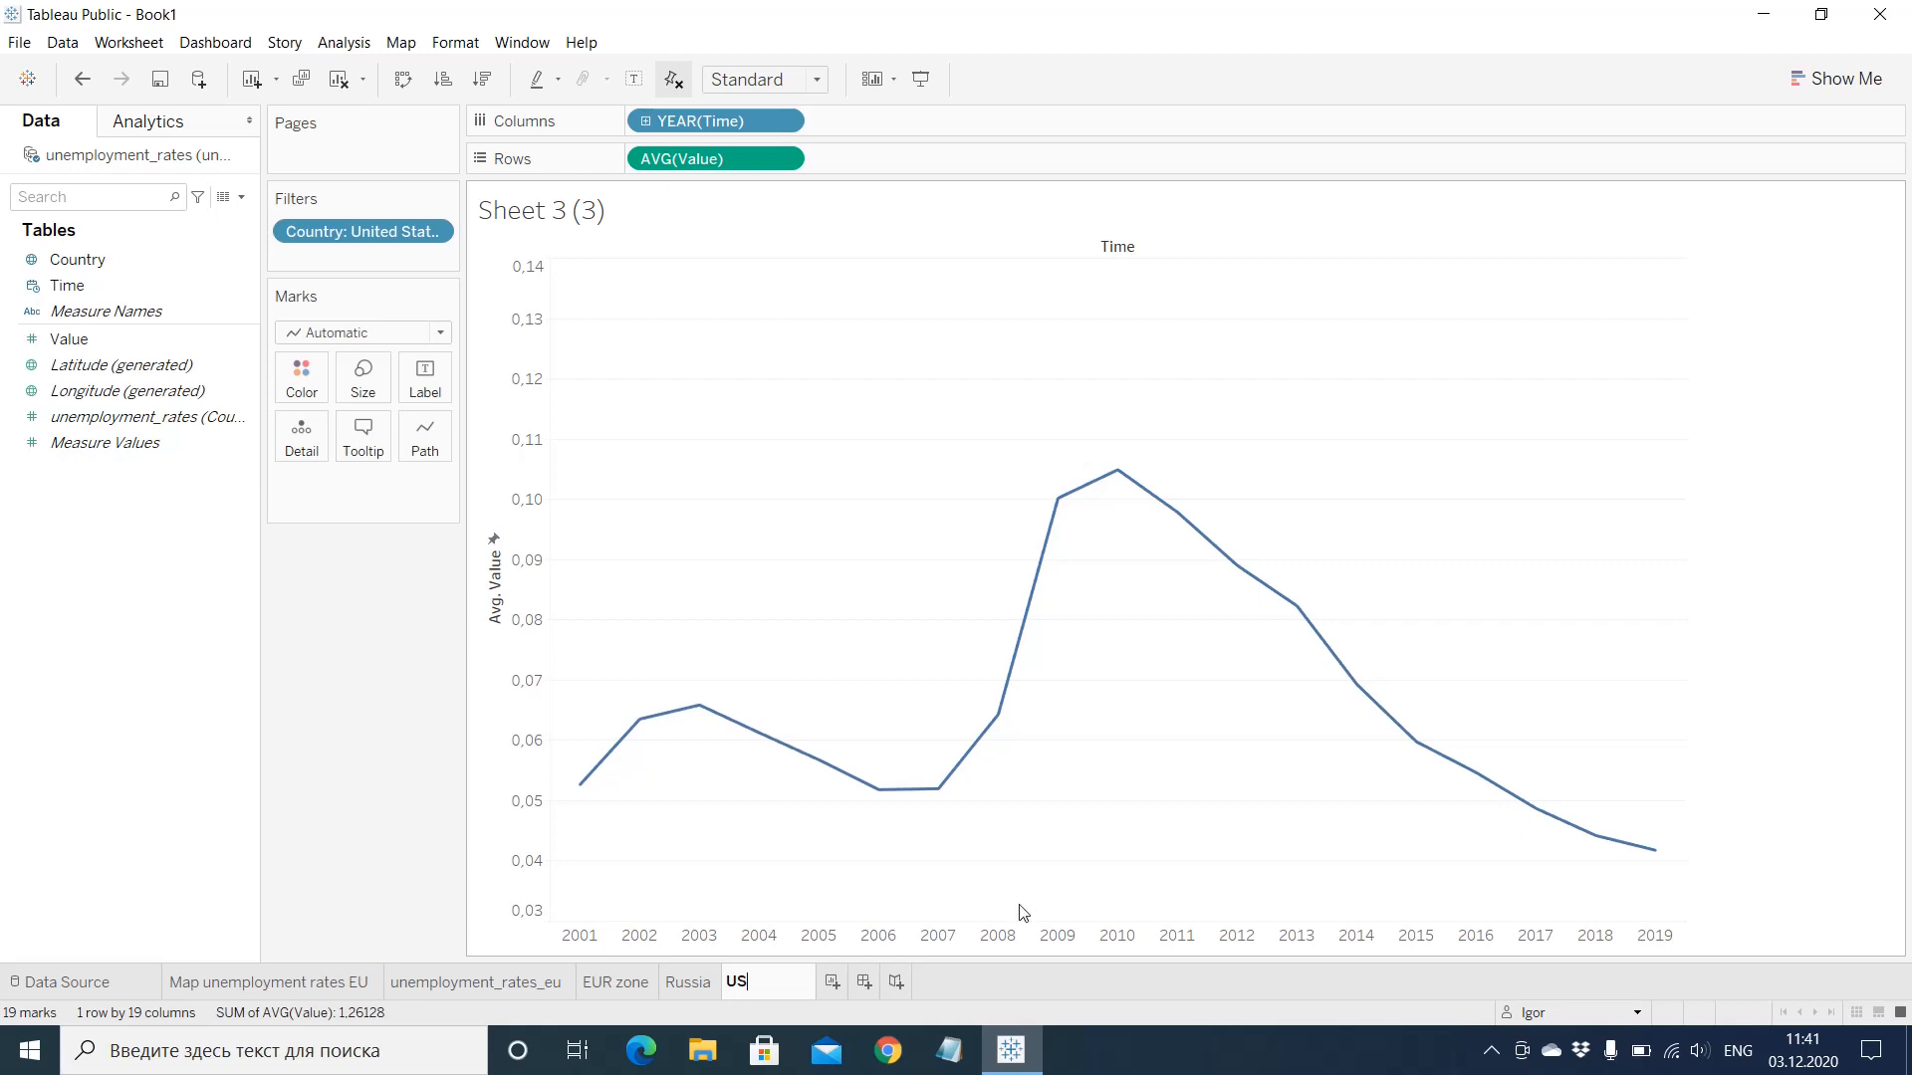
click(1043, 980)
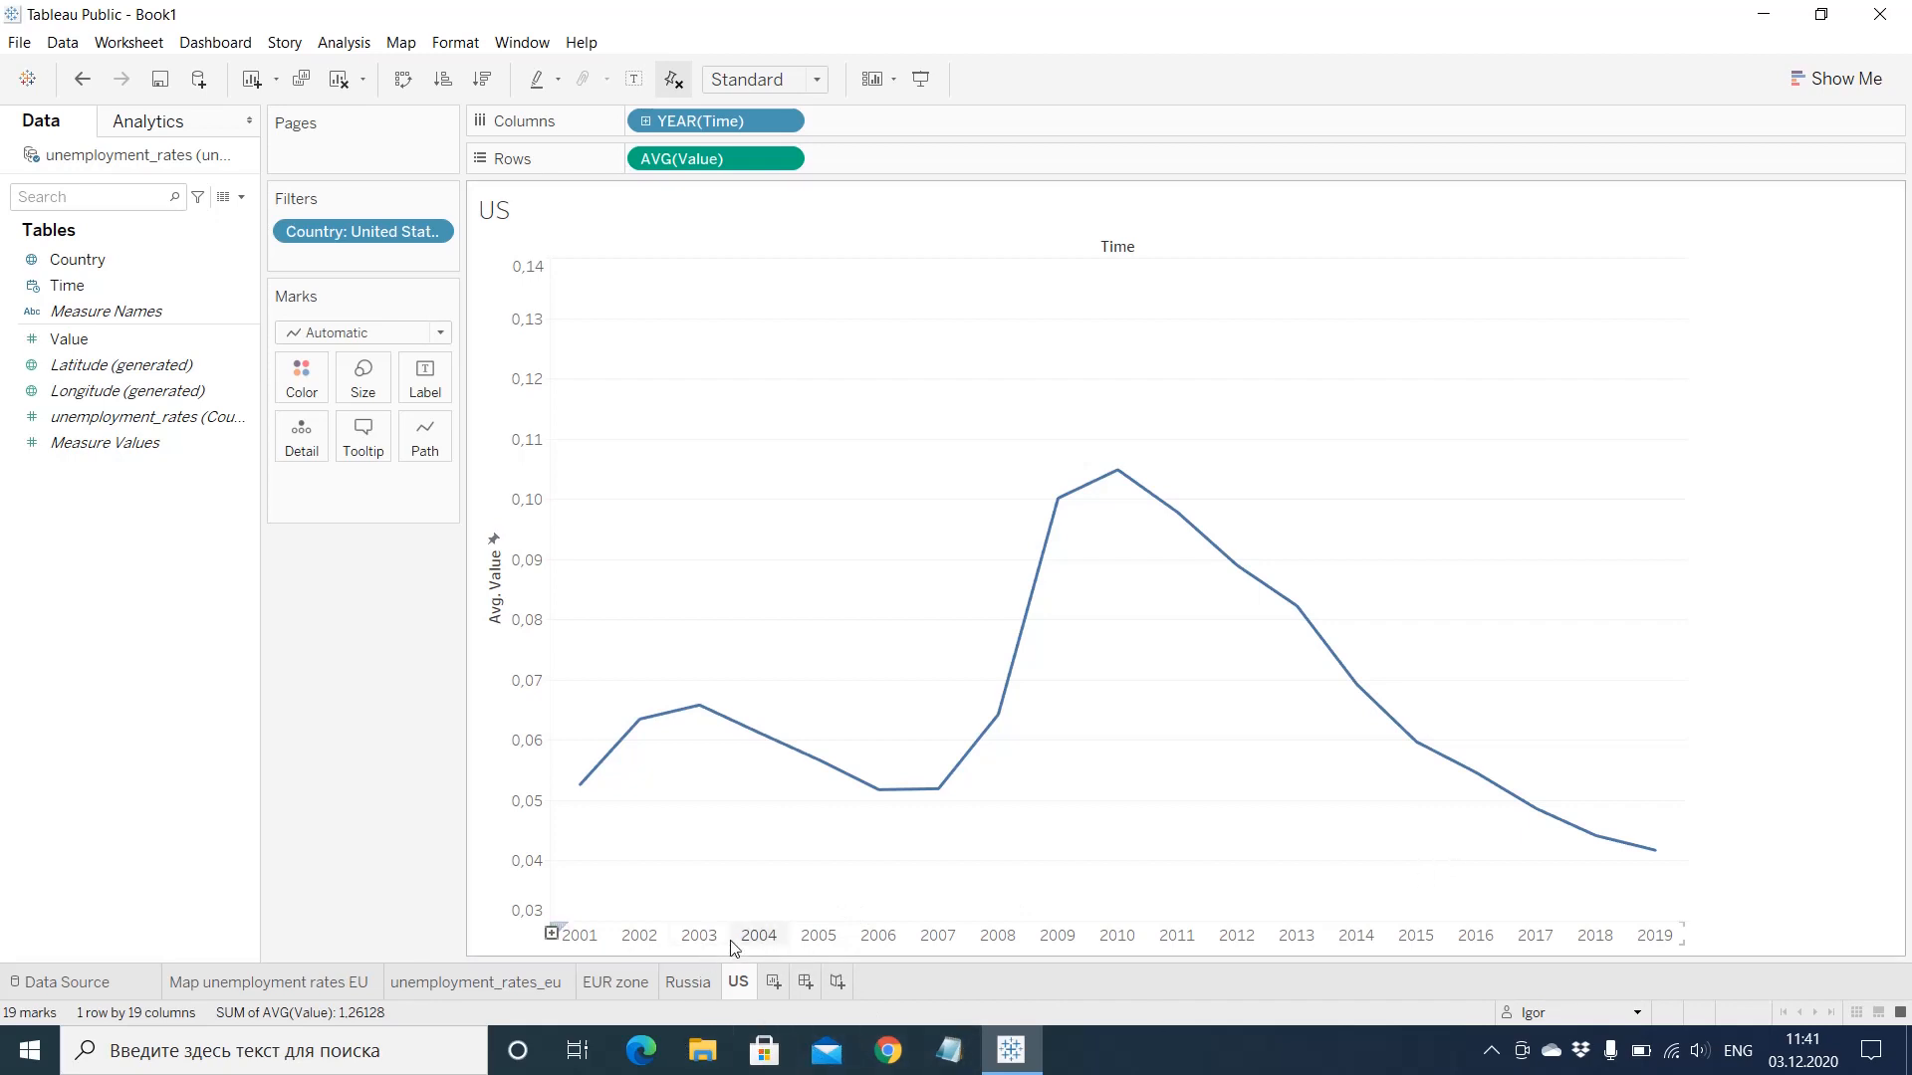
Step: Compare the unemployment line charts on the EUR zone, Russia and US worksheets
click(629, 980)
click(689, 981)
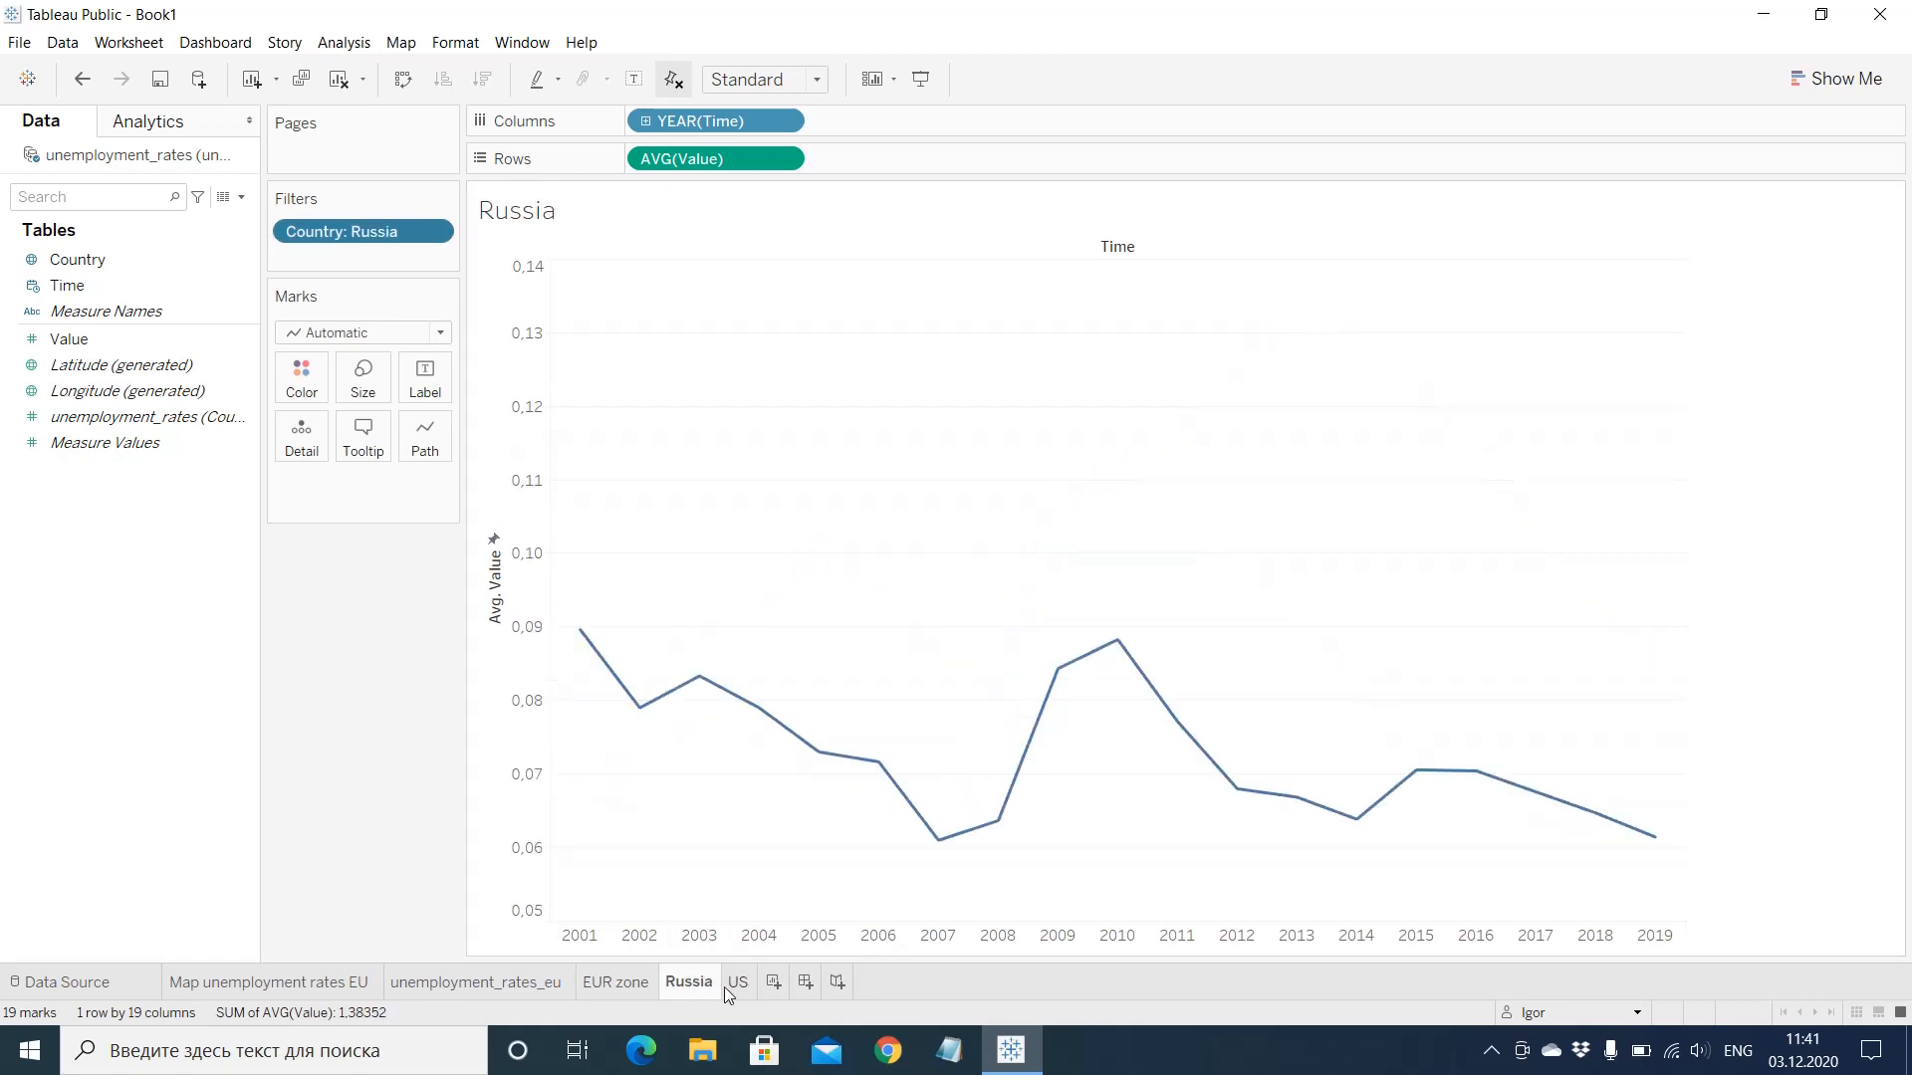
click(735, 982)
click(642, 981)
click(685, 981)
click(626, 980)
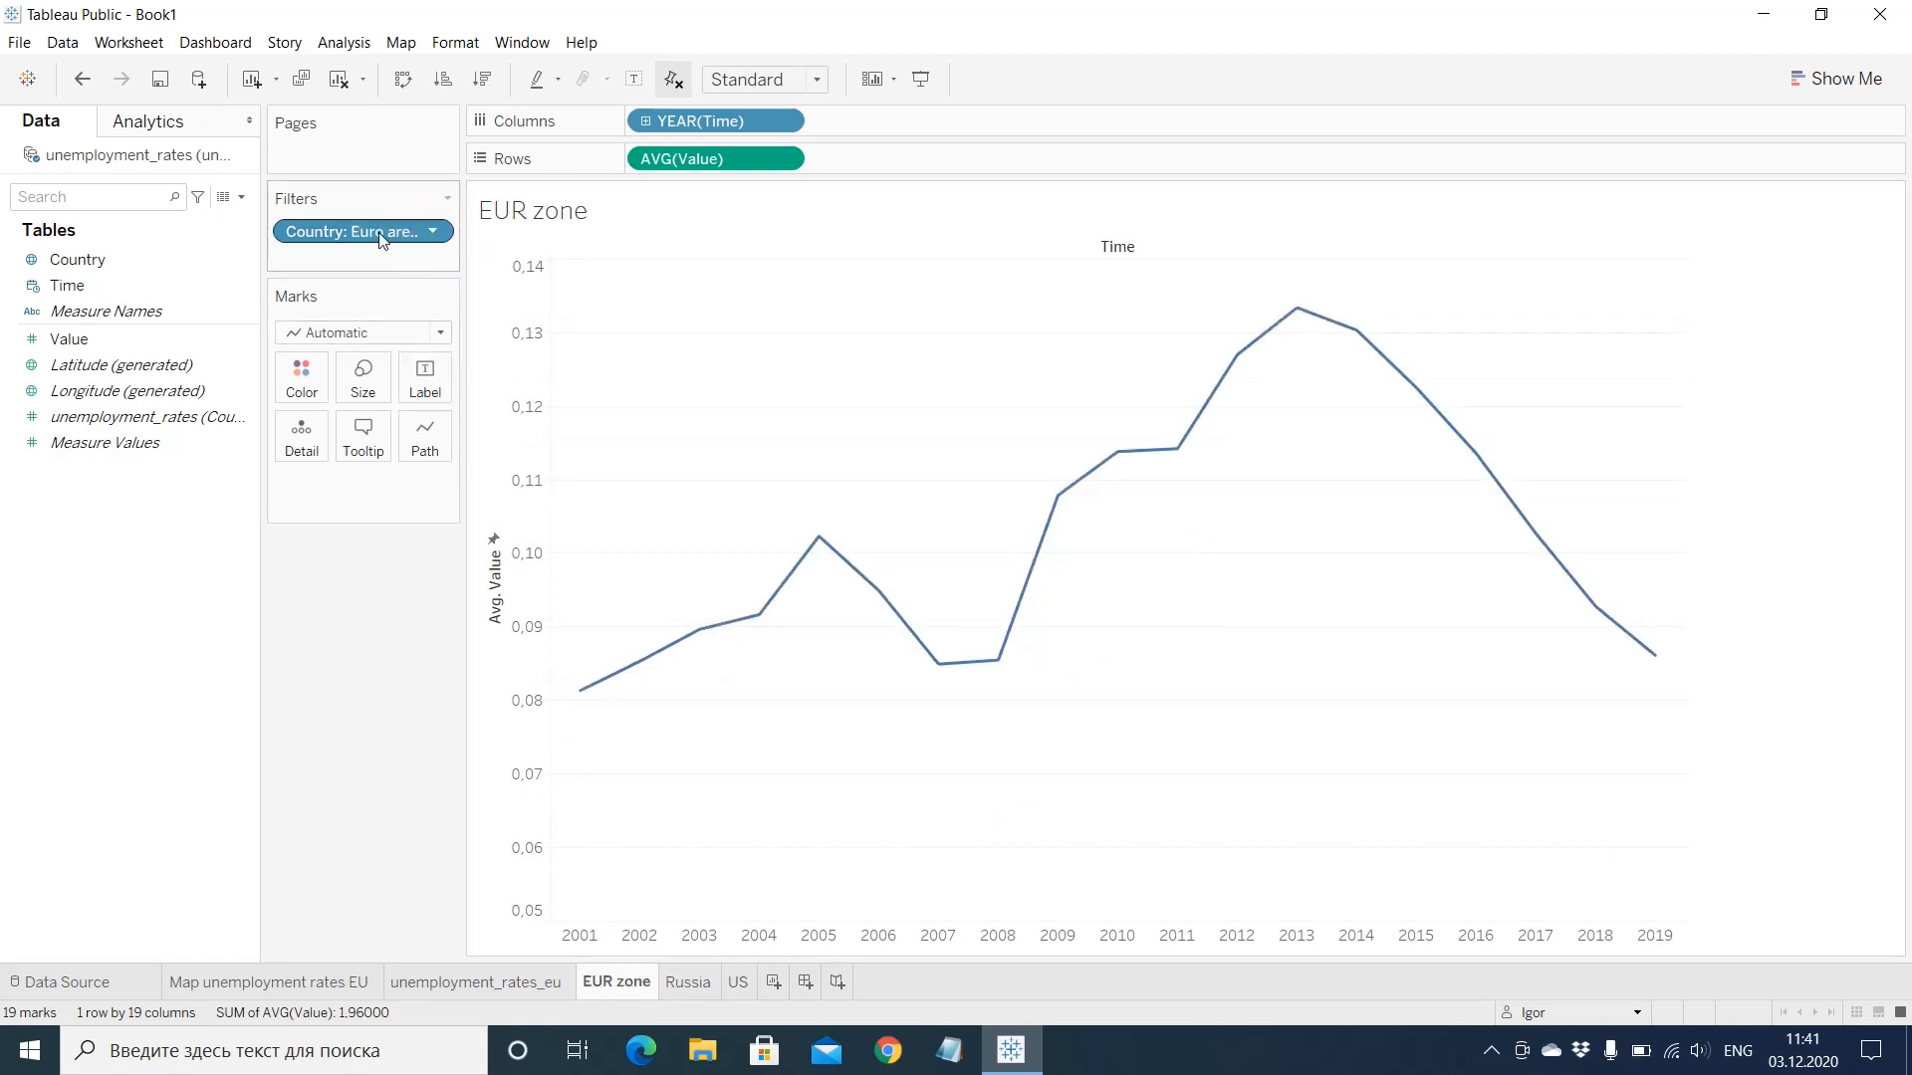
click(688, 982)
click(739, 982)
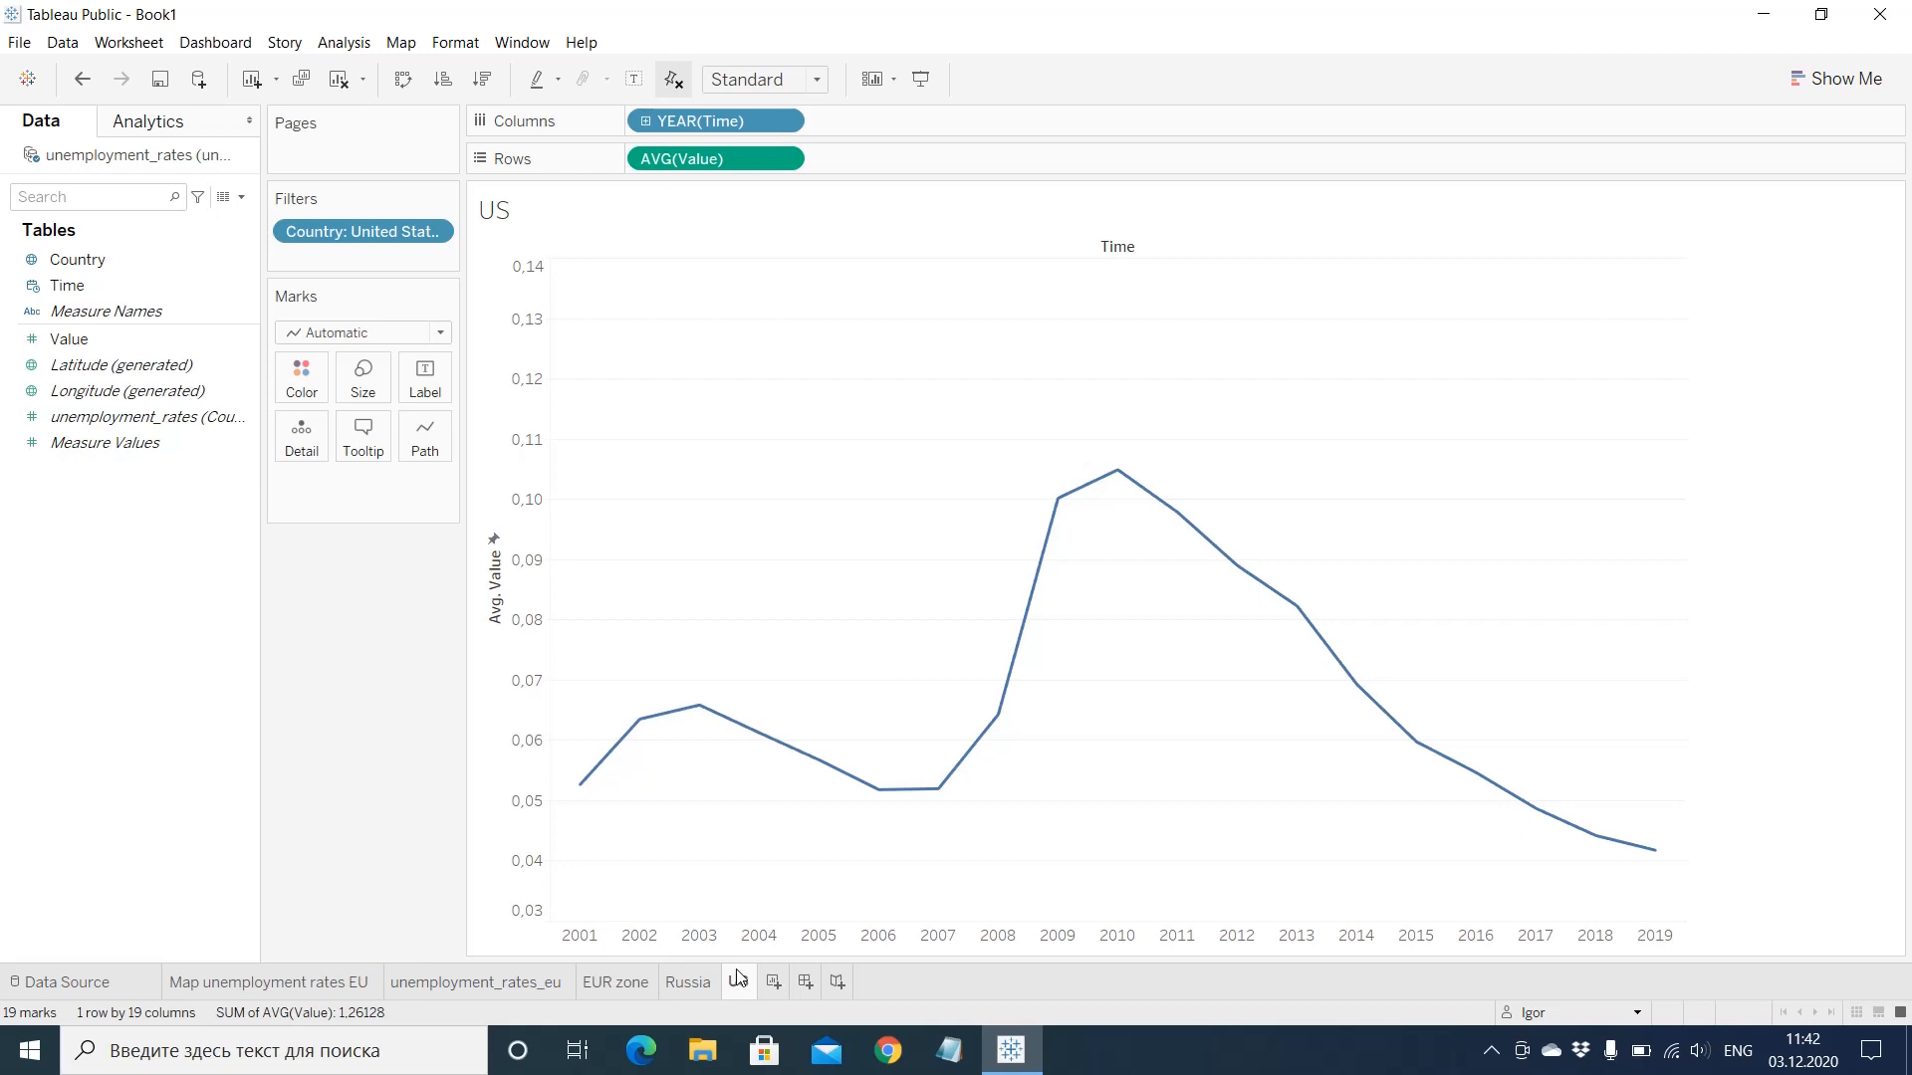
Step: Duplicate the US worksheet and rename the copy as 3 parameters
right_click(737, 982)
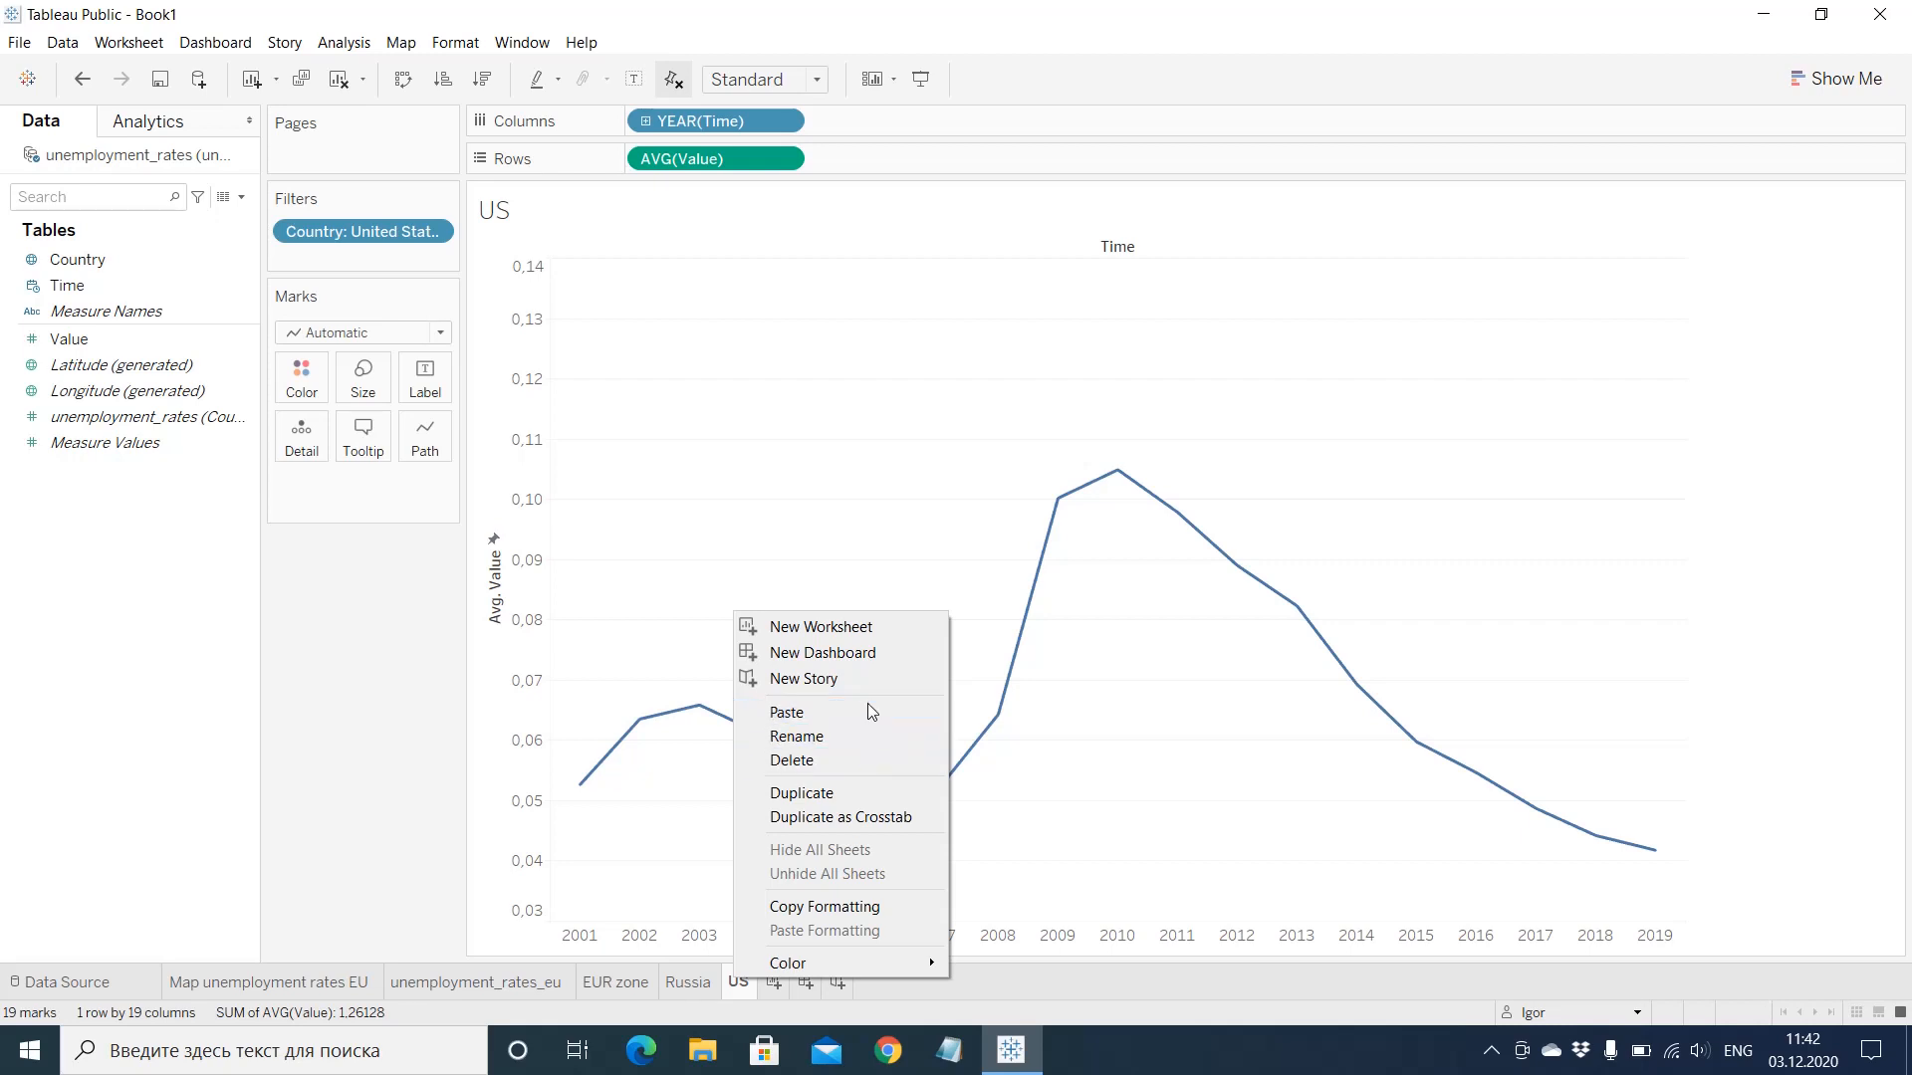
click(863, 792)
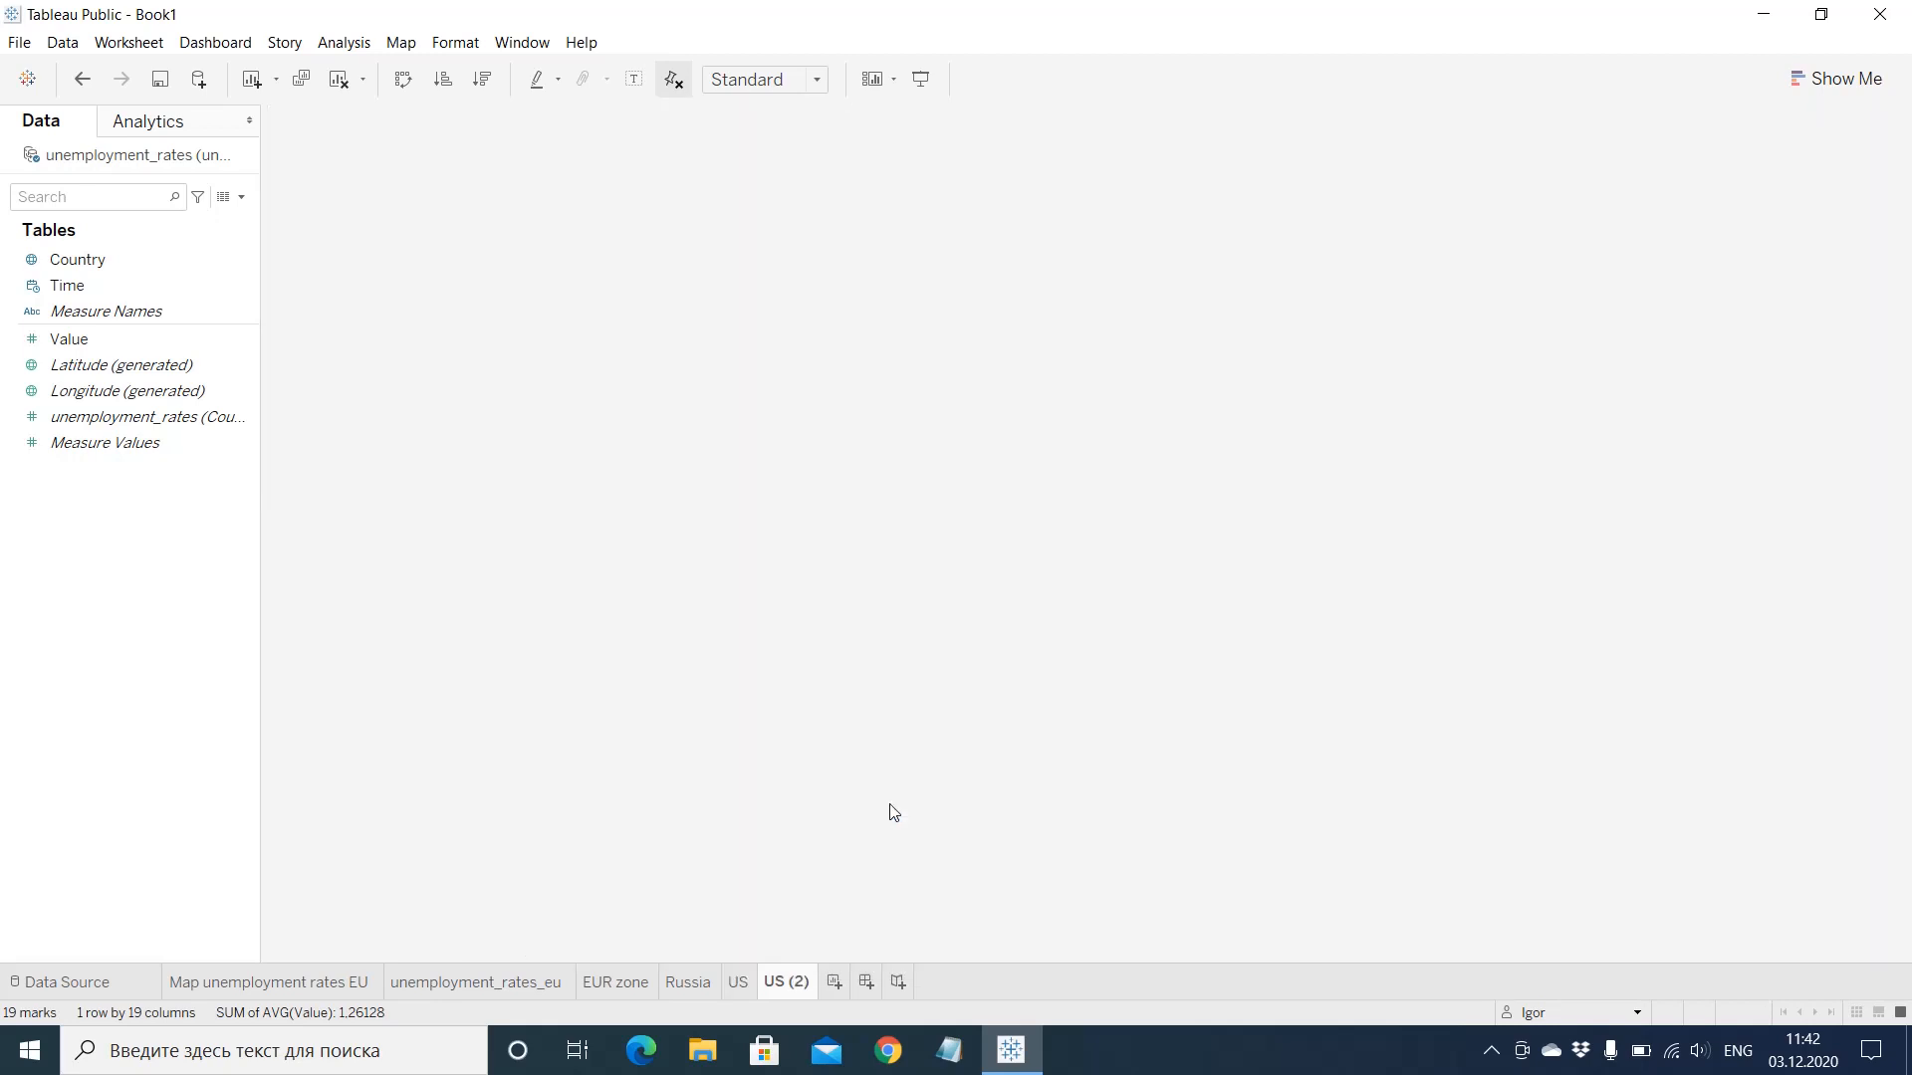
right_click(796, 984)
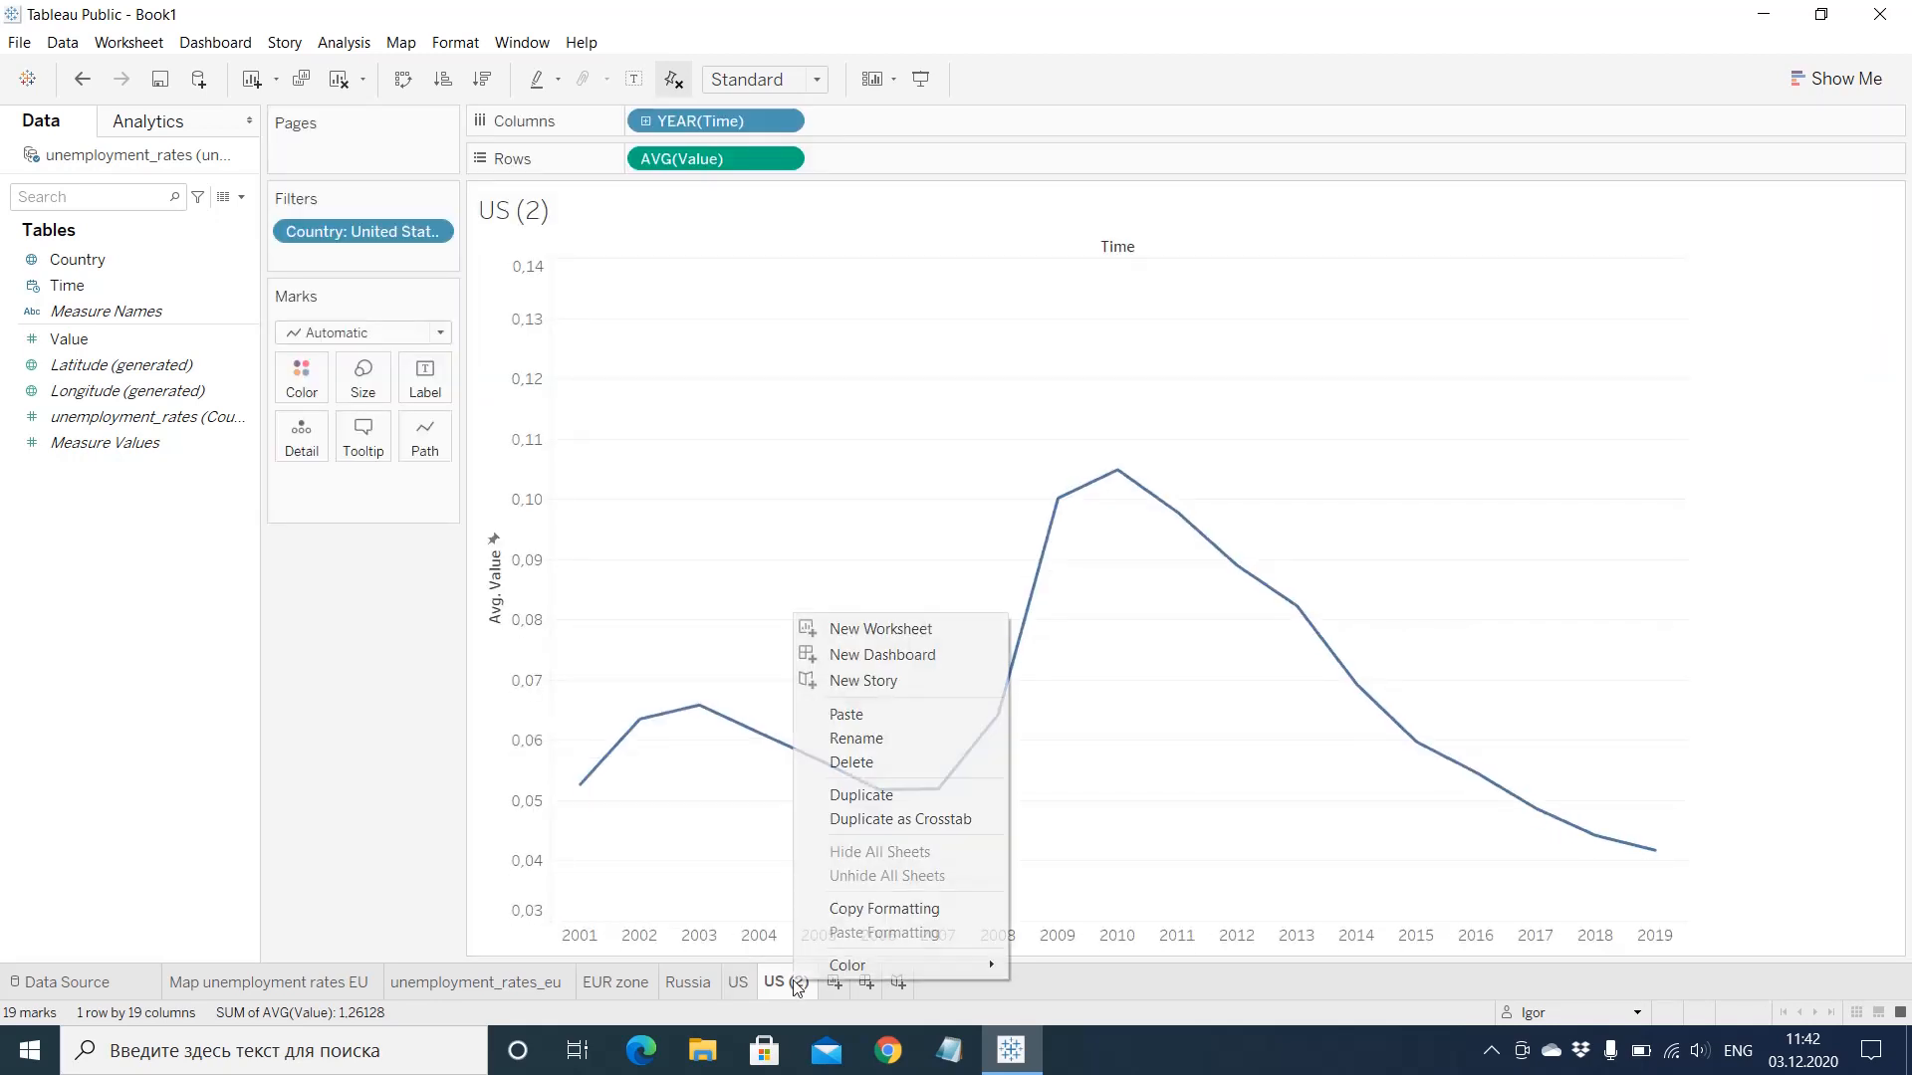
click(908, 739)
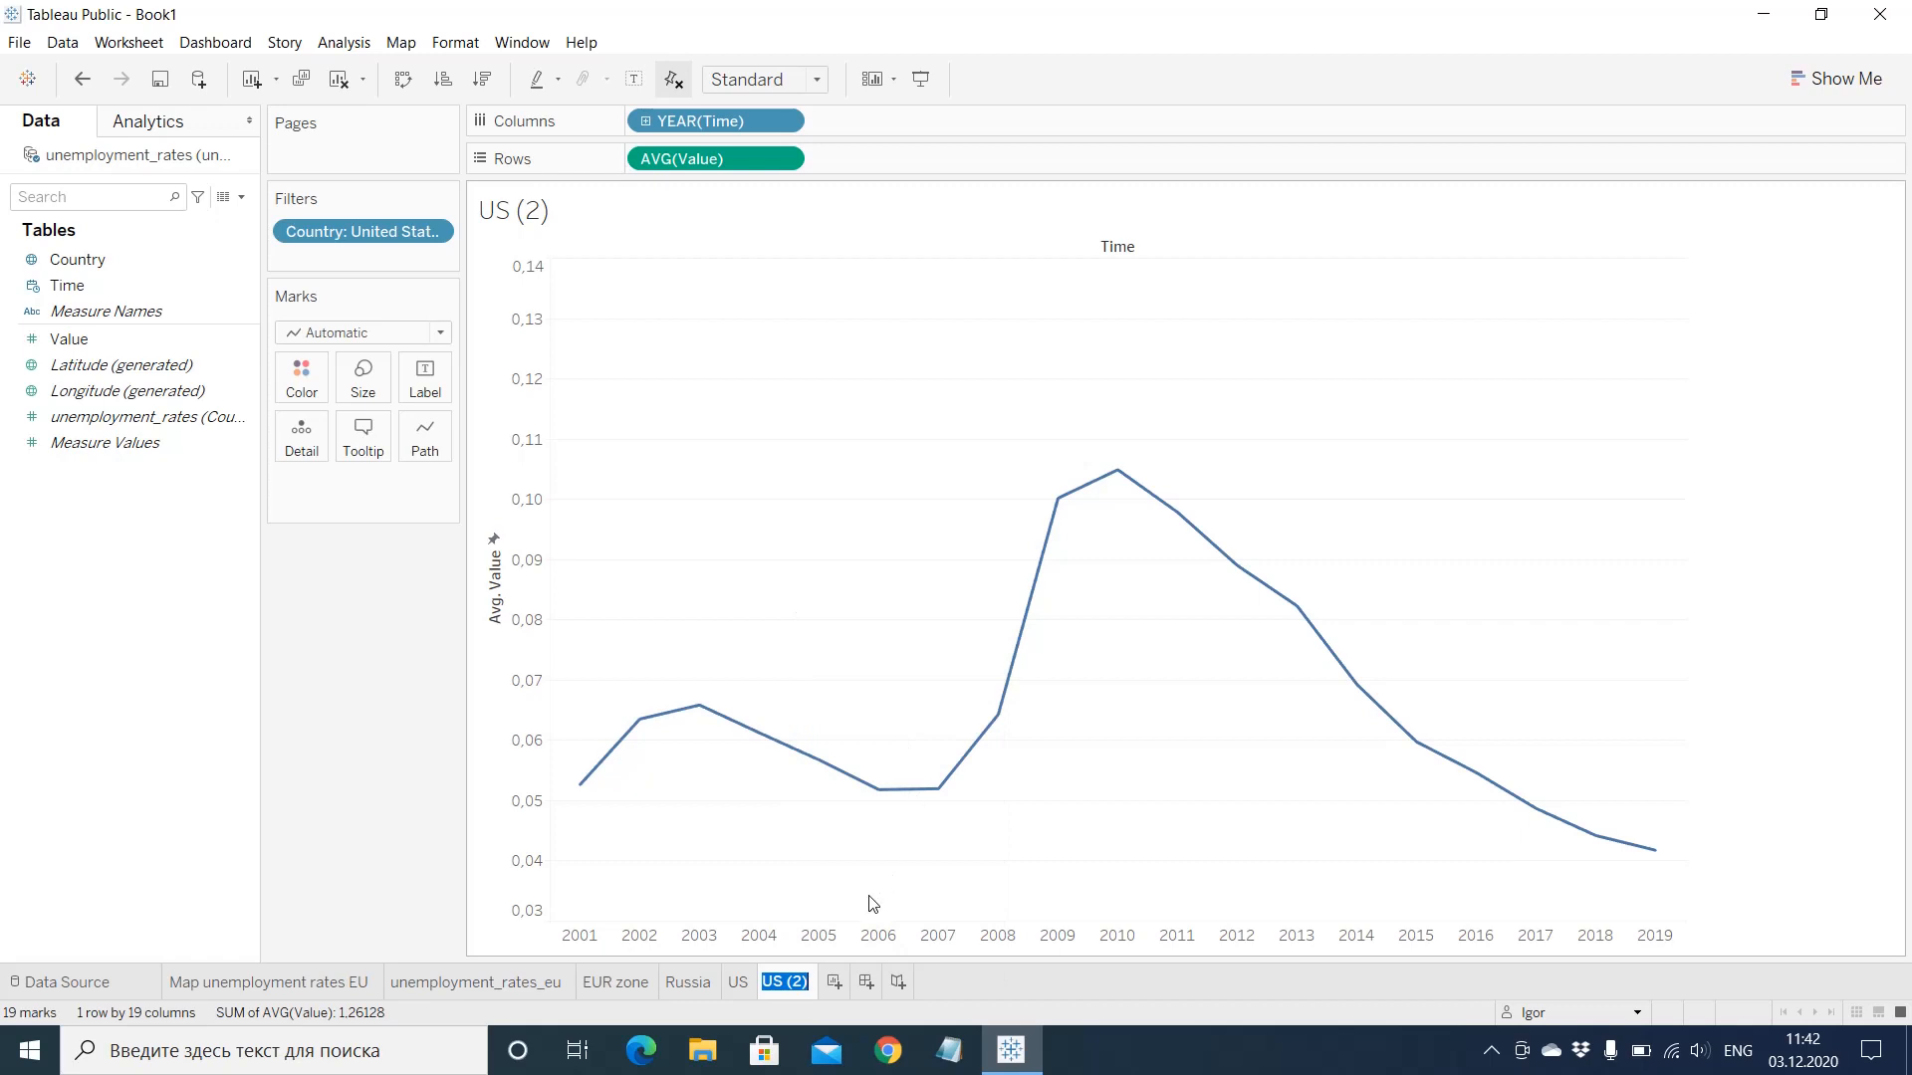
text(3 para)
text(met)
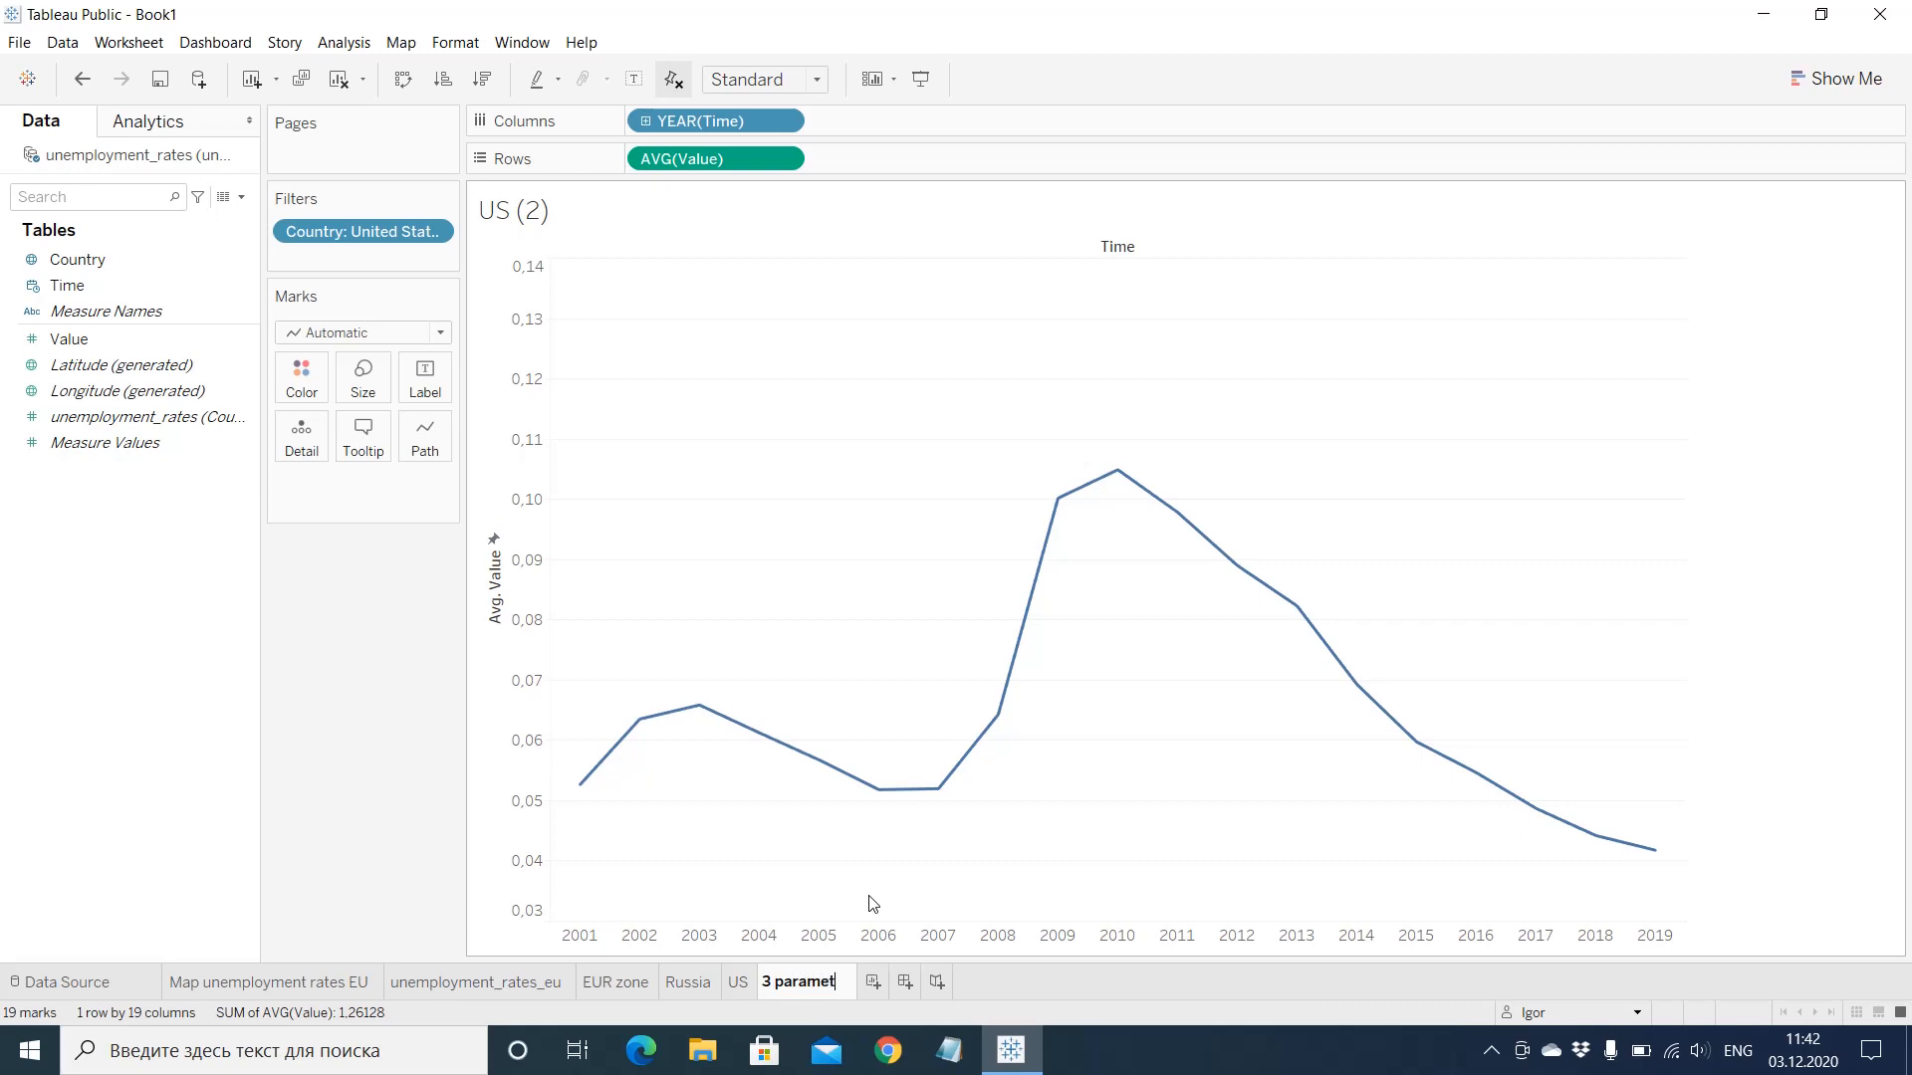
text(ers)
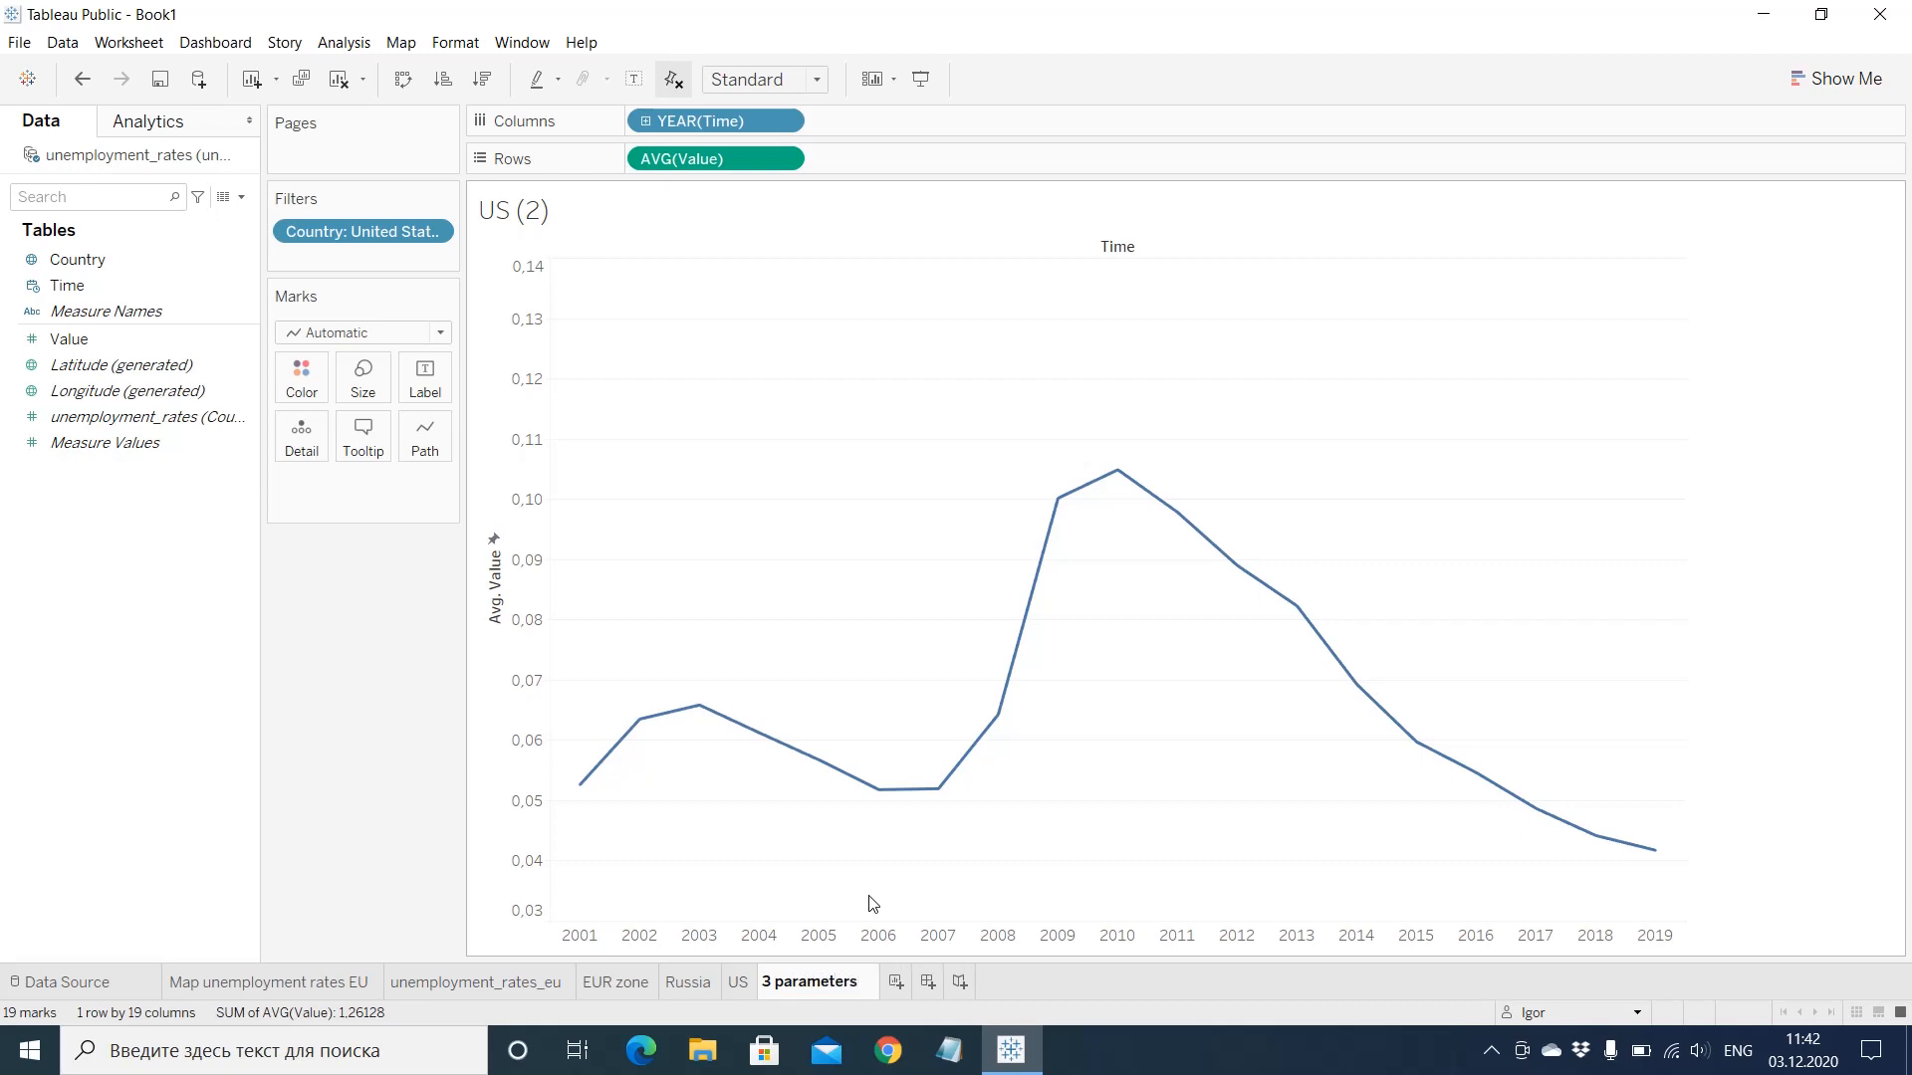
key(Return)
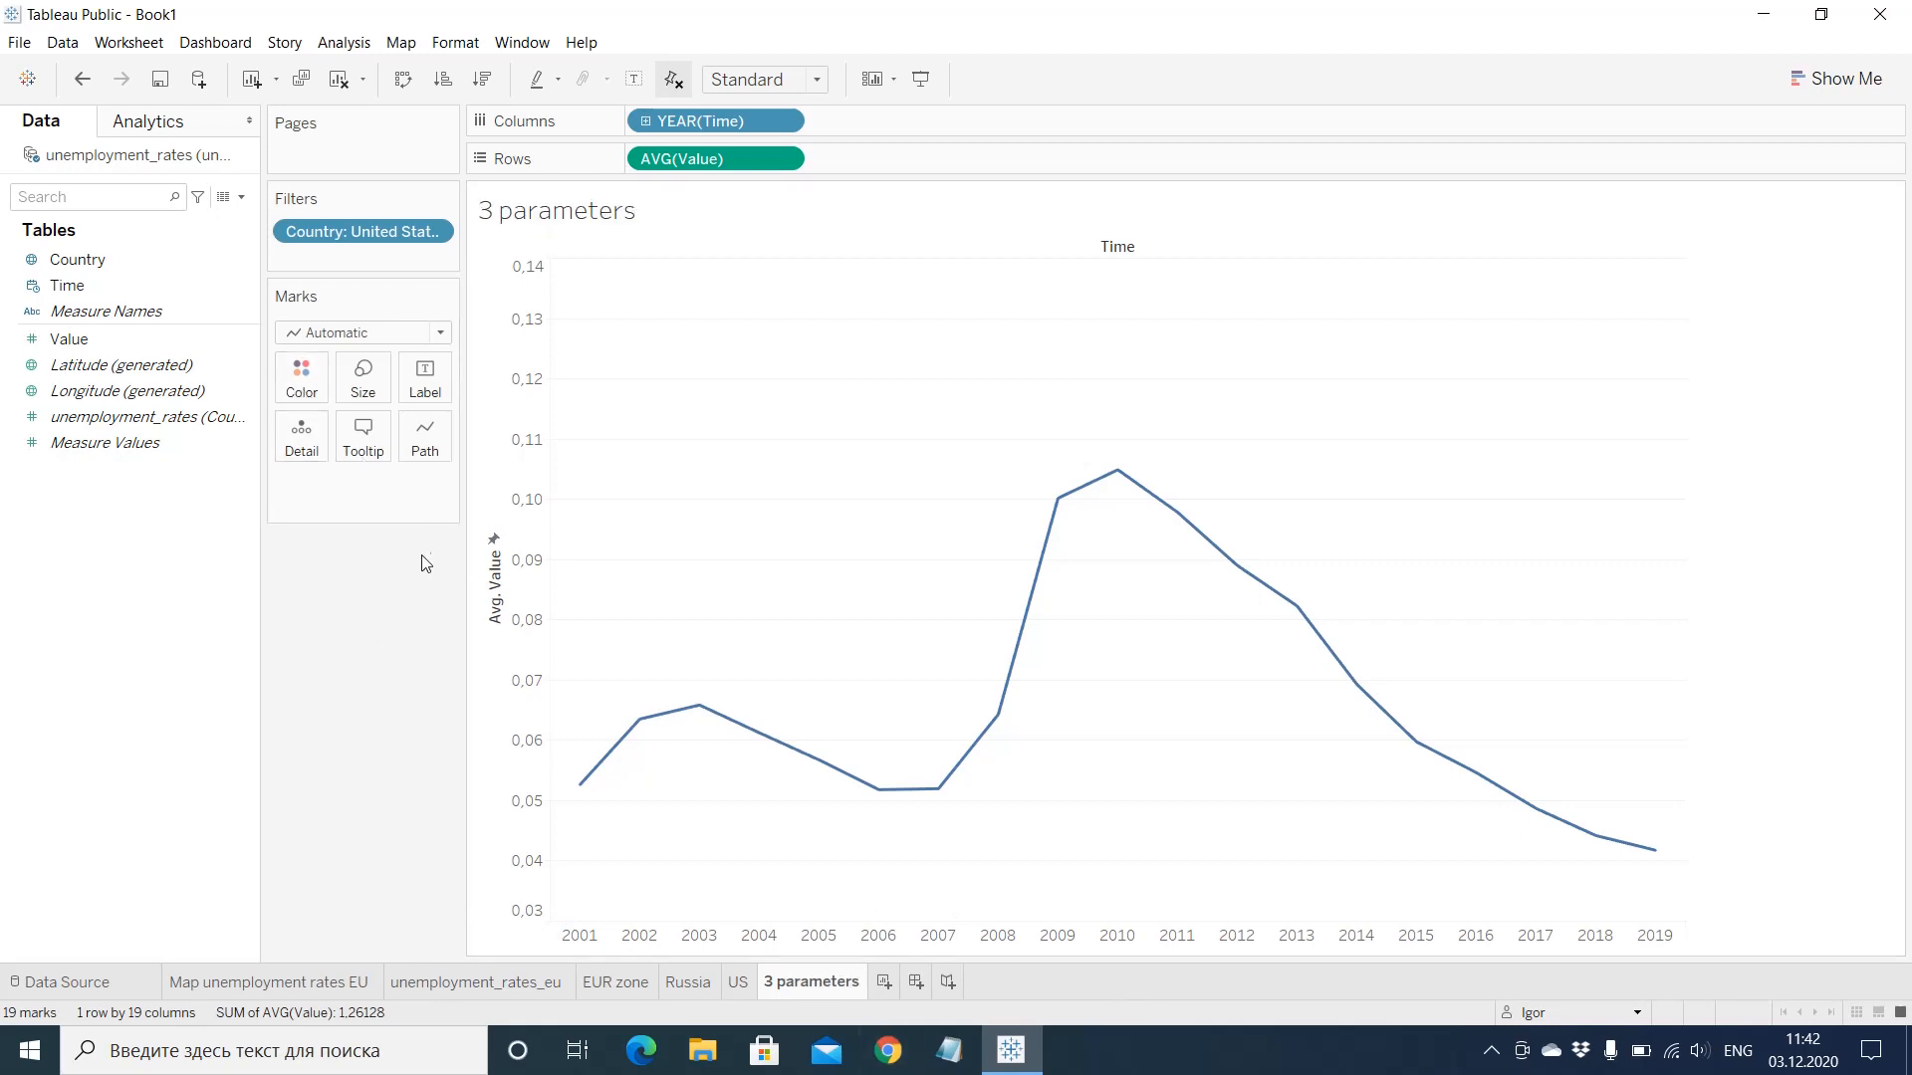
Step: Add Russia and Euro area (19 countries) to the Country filter on the 3 parameters sheet, keeping United States selected
click(433, 232)
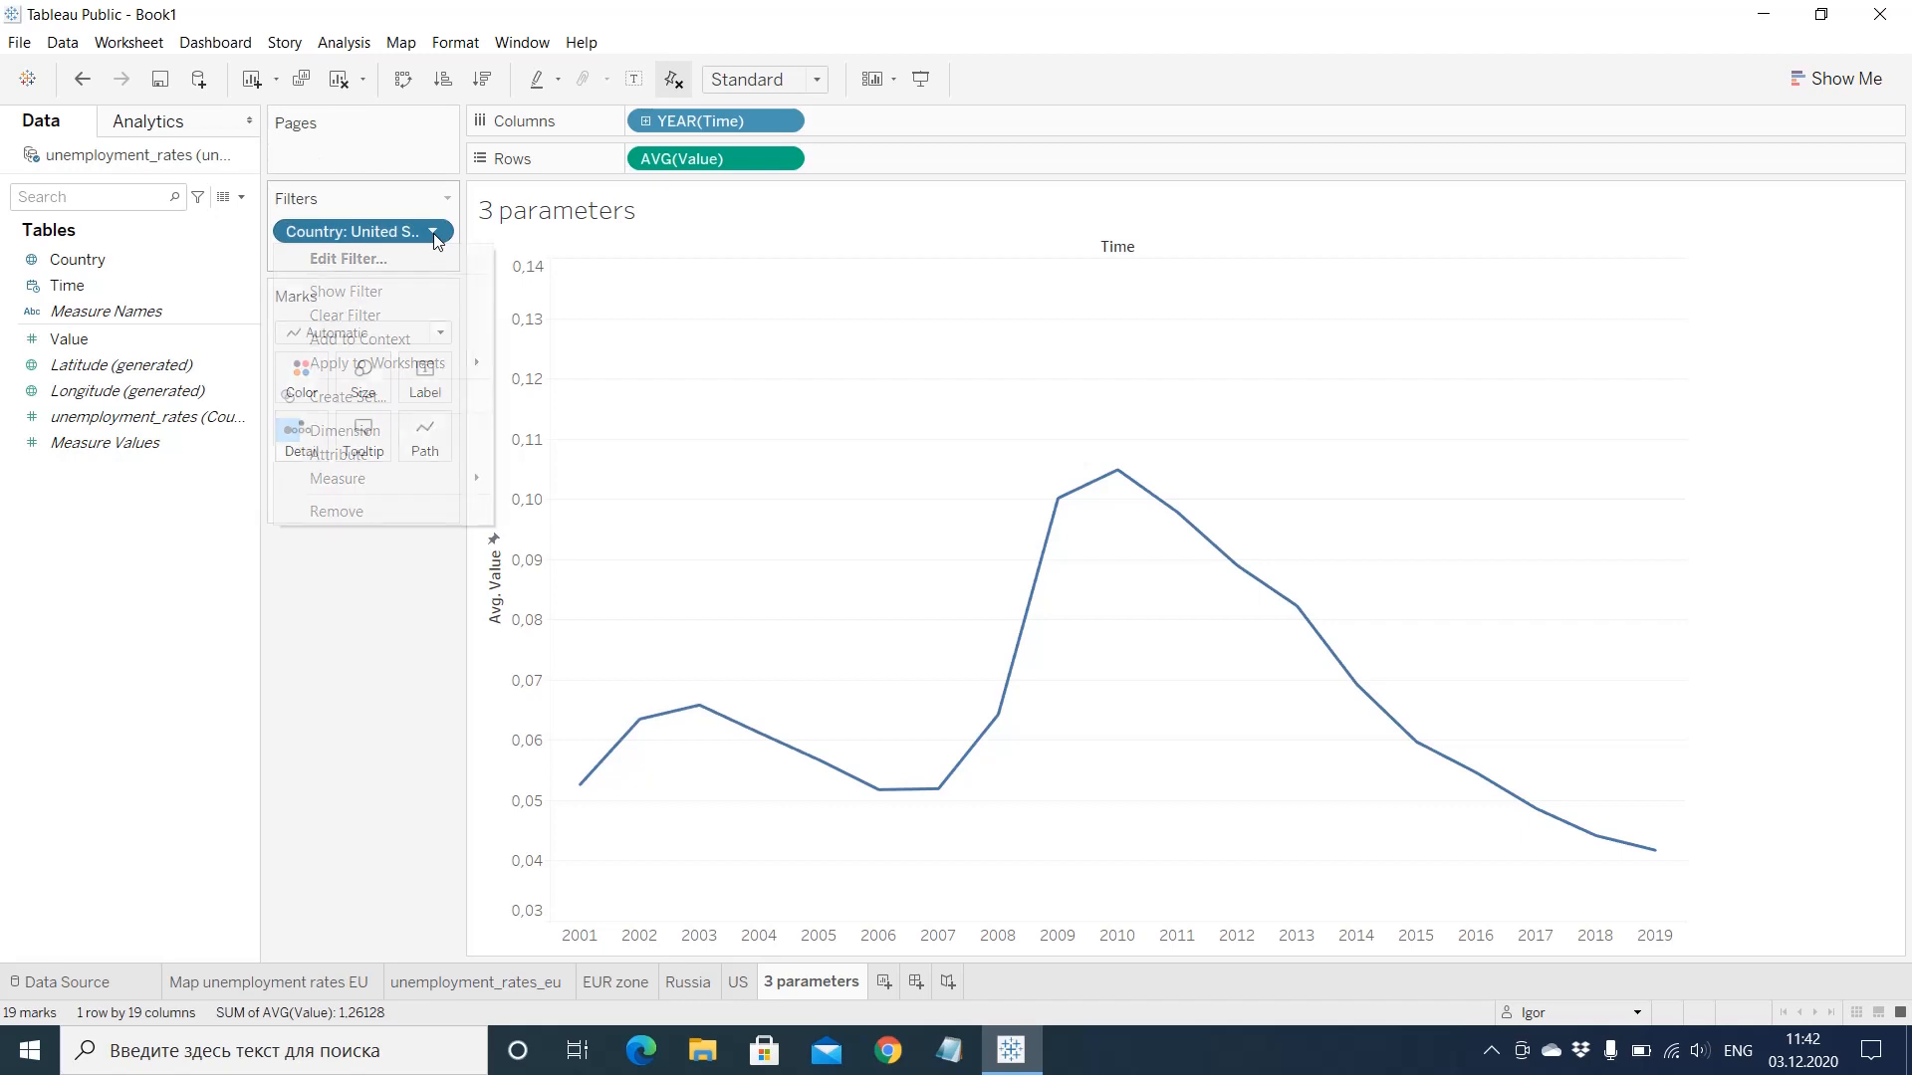
click(349, 258)
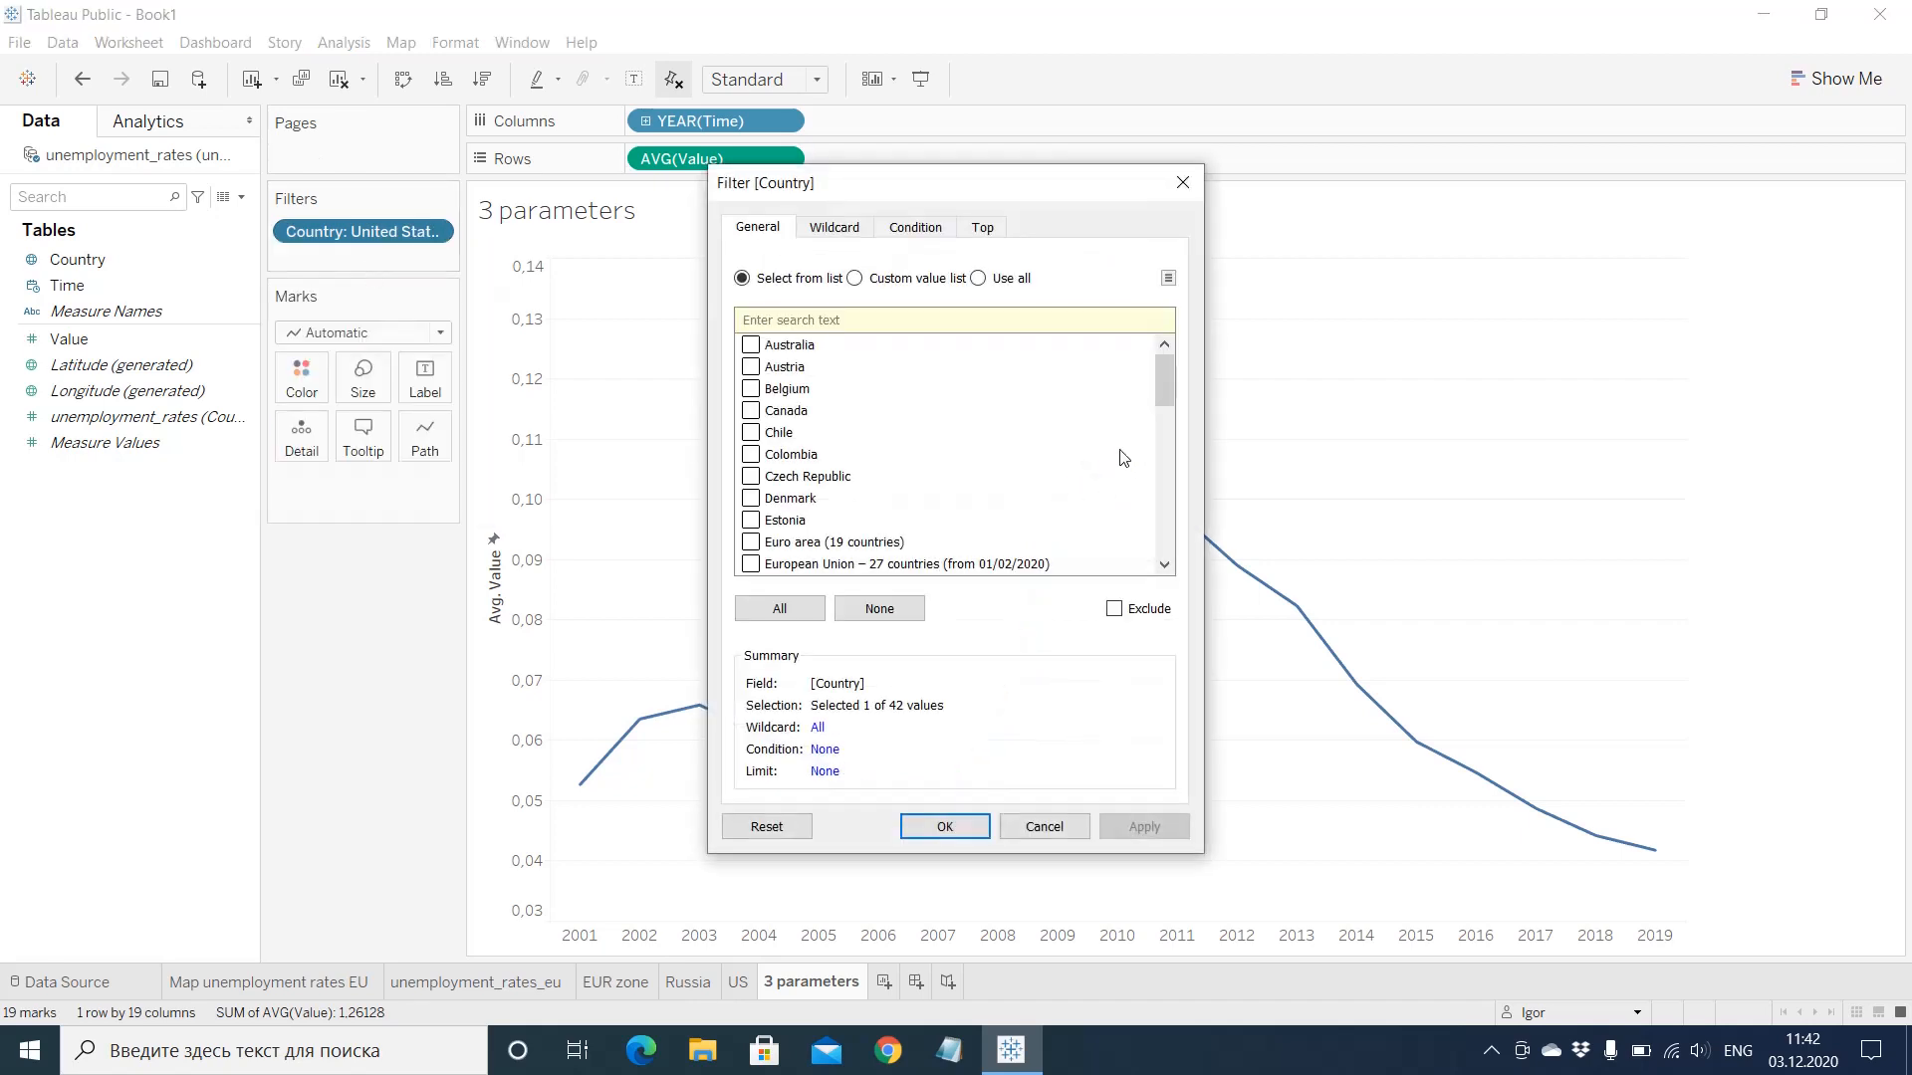
drag(1167, 388, 1160, 422)
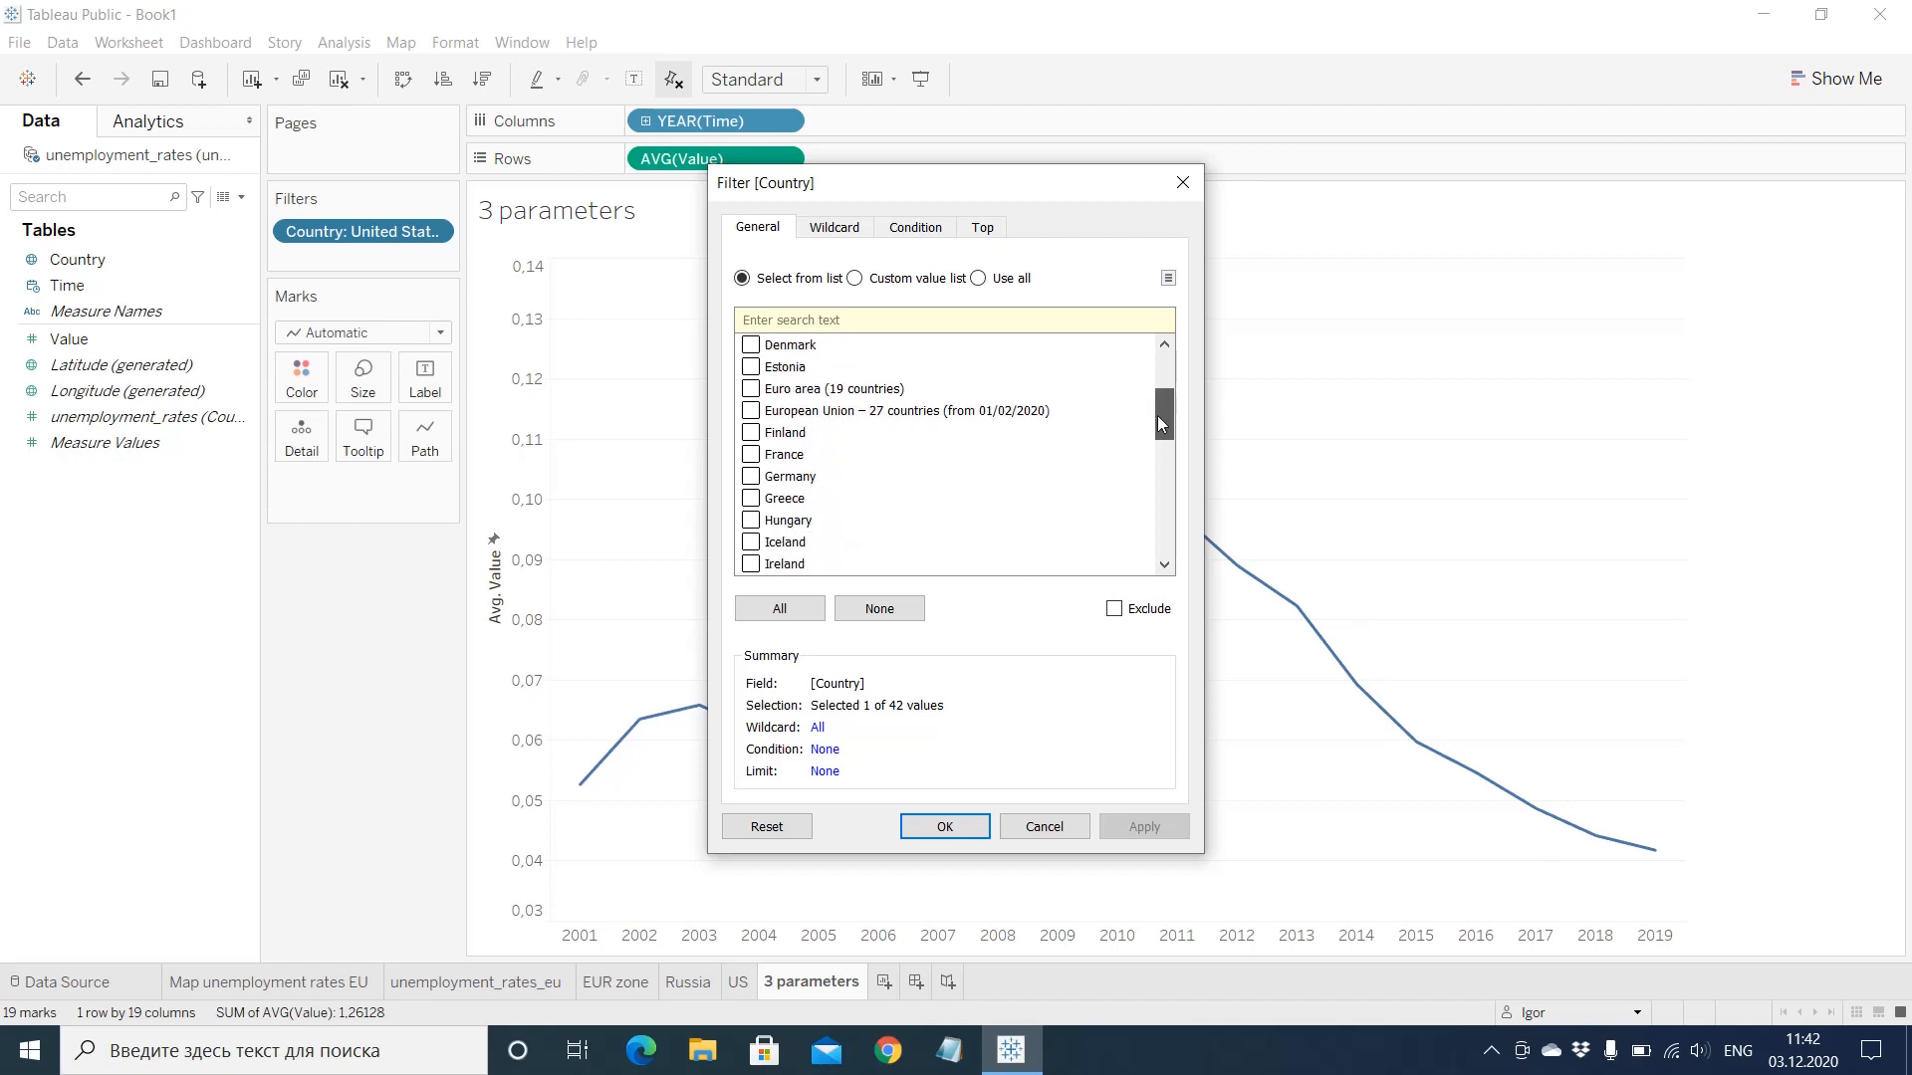
drag(1160, 422, 929, 518)
click(752, 454)
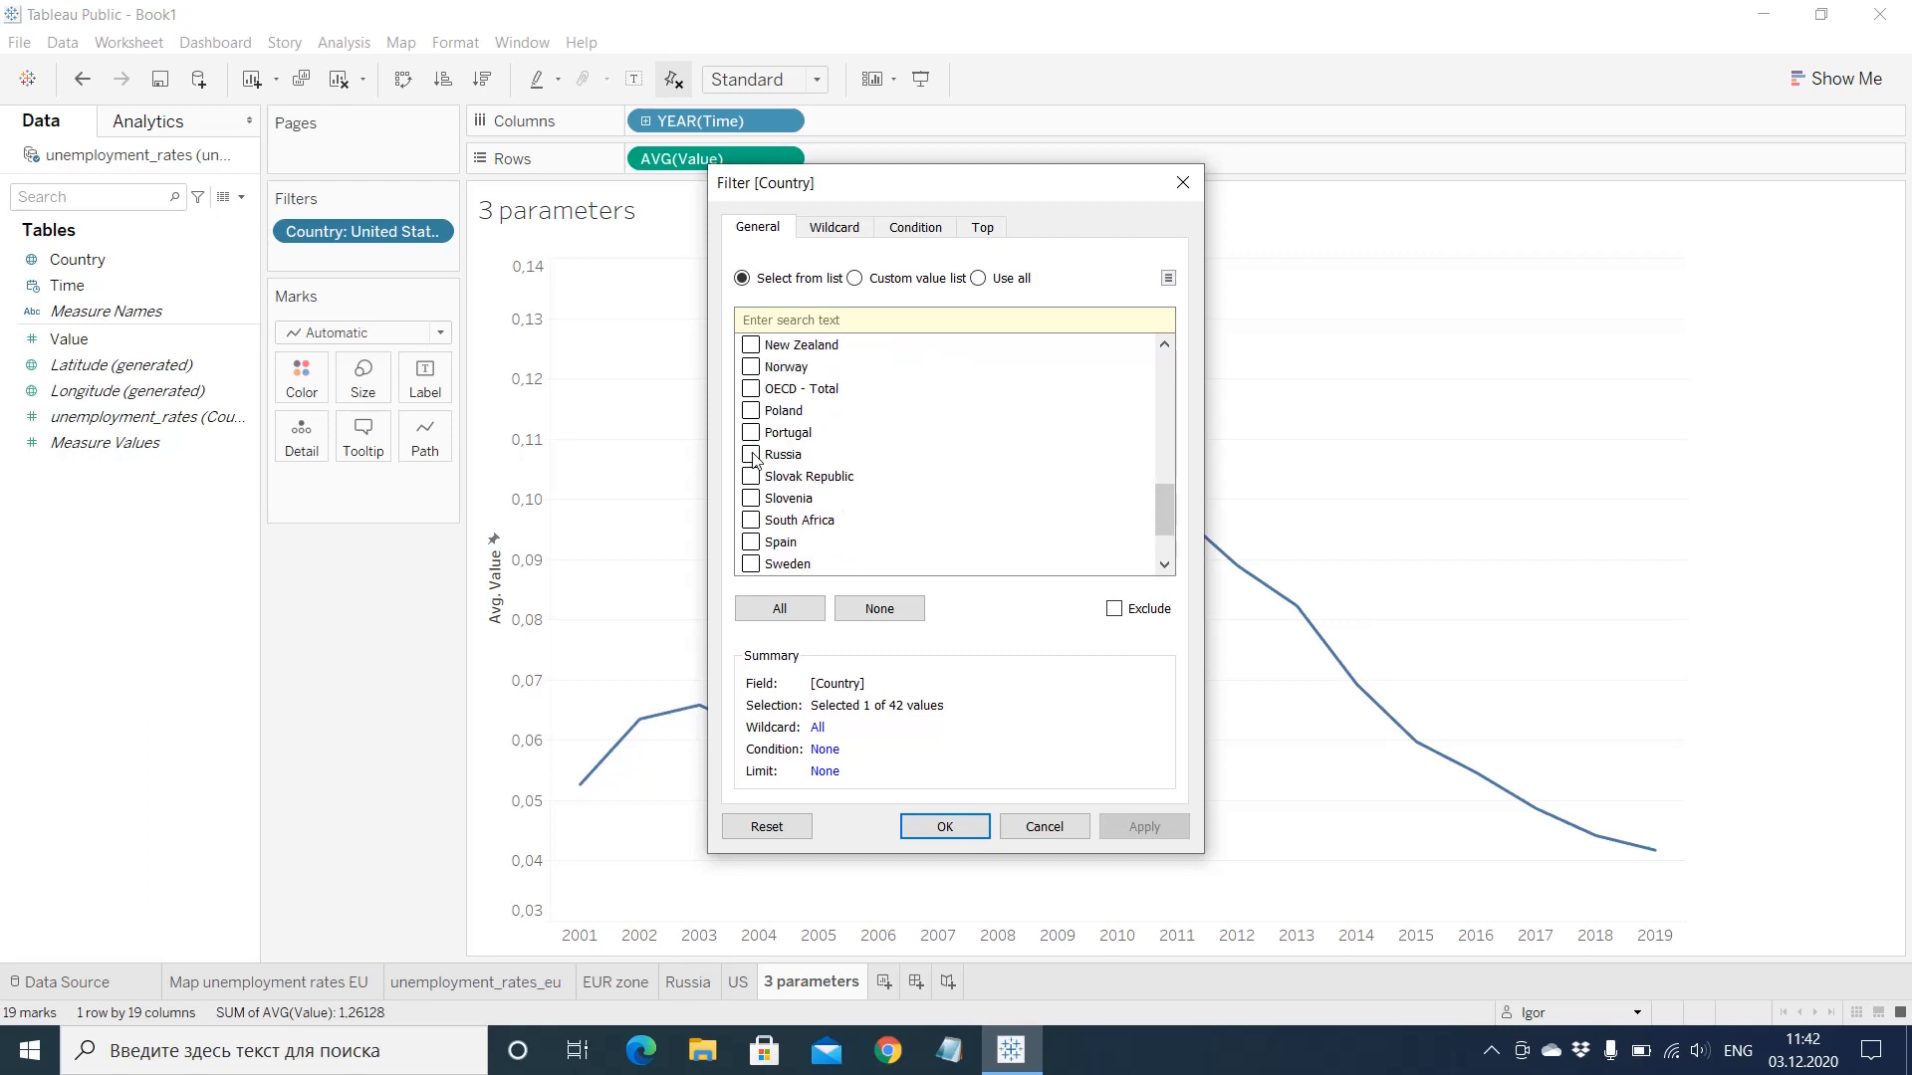
drag(1161, 524, 1162, 398)
click(754, 522)
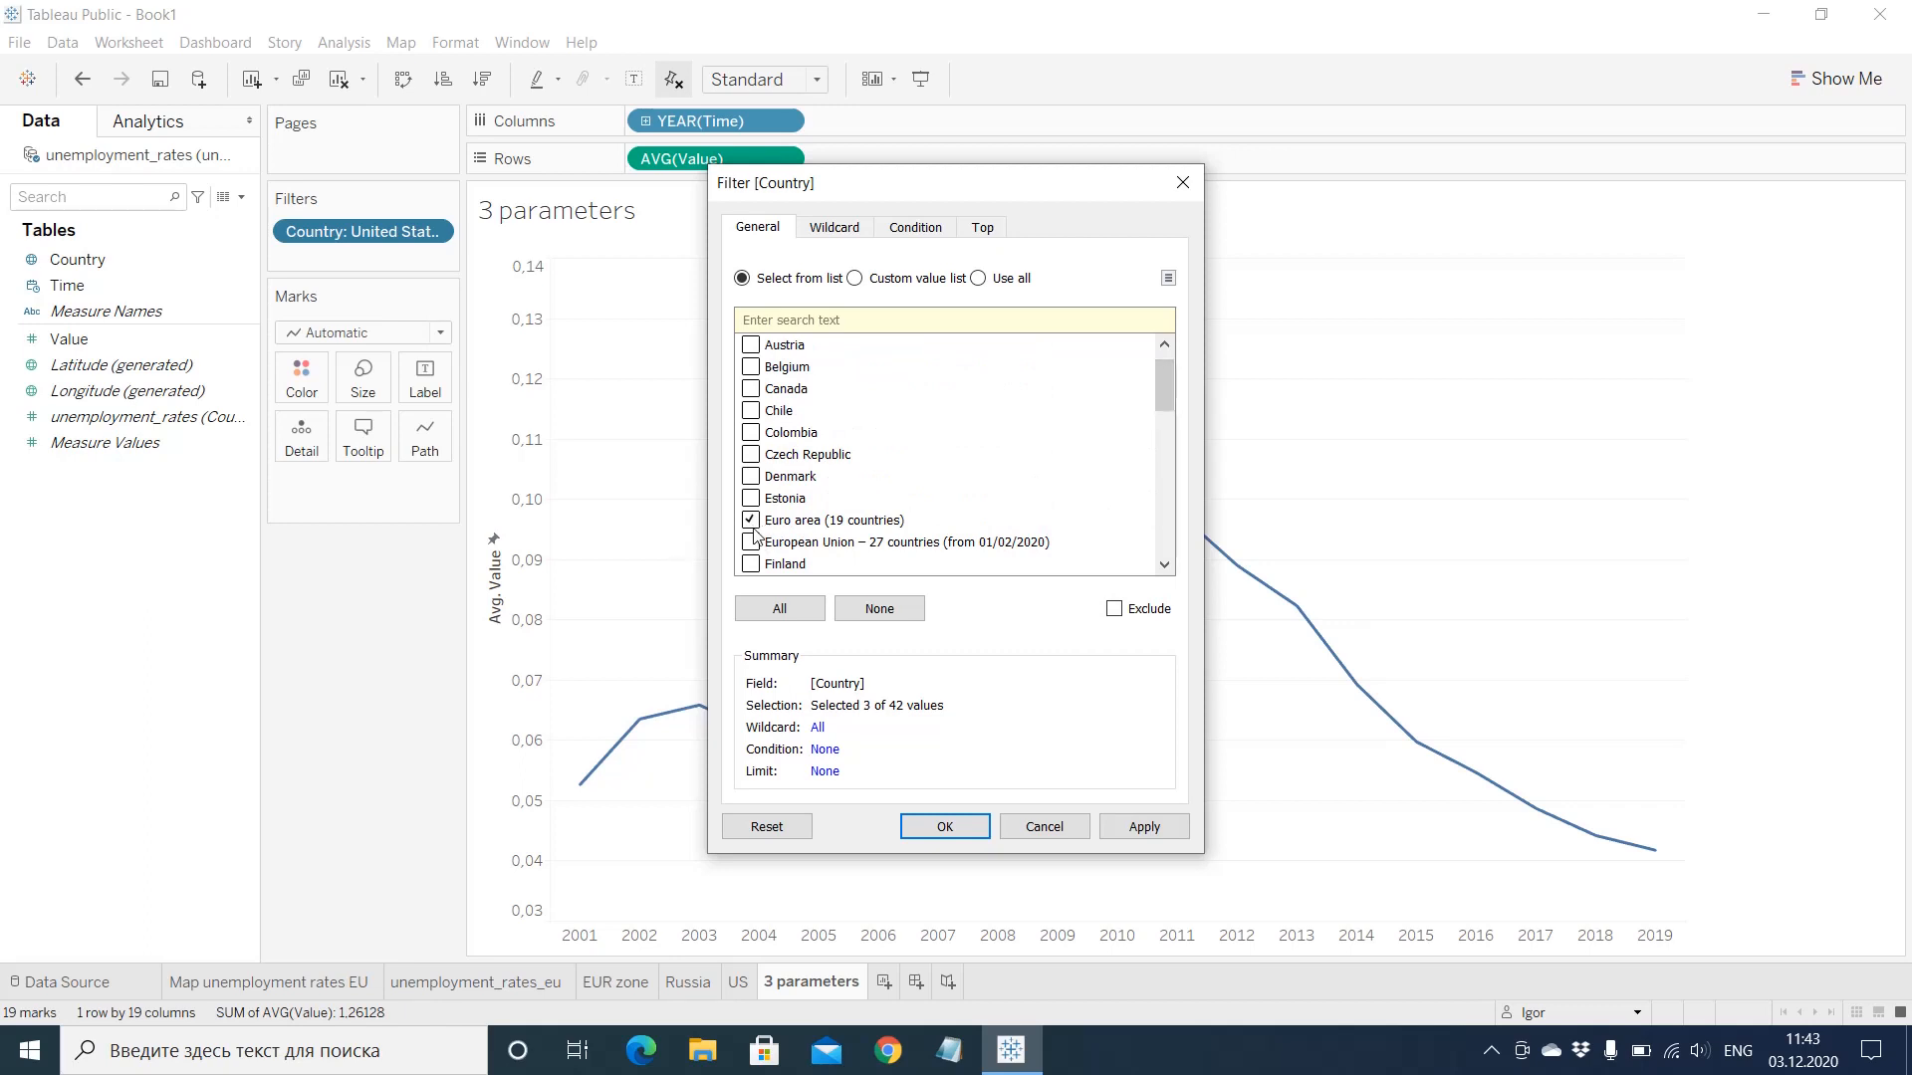
click(945, 827)
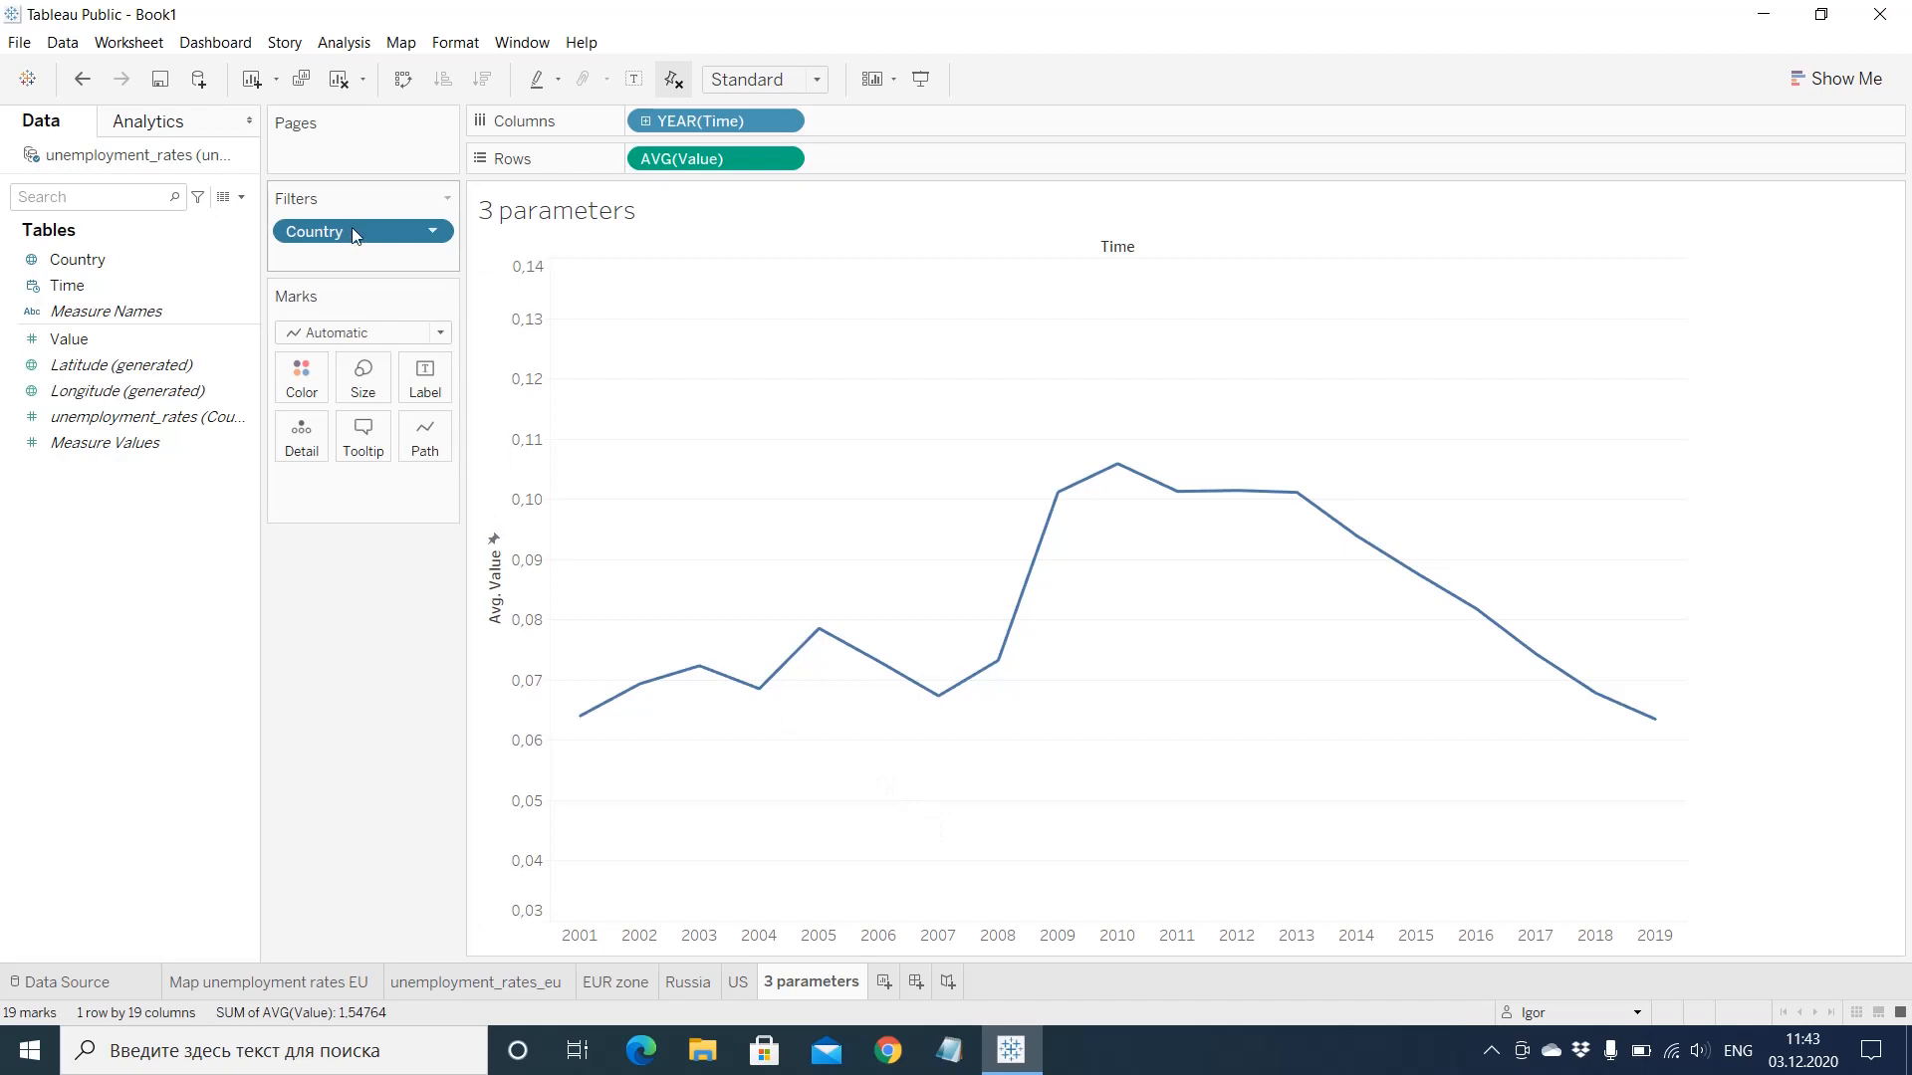
Step: Color the 3 parameters line chart by Country to split it into one line per country
click(432, 235)
click(432, 235)
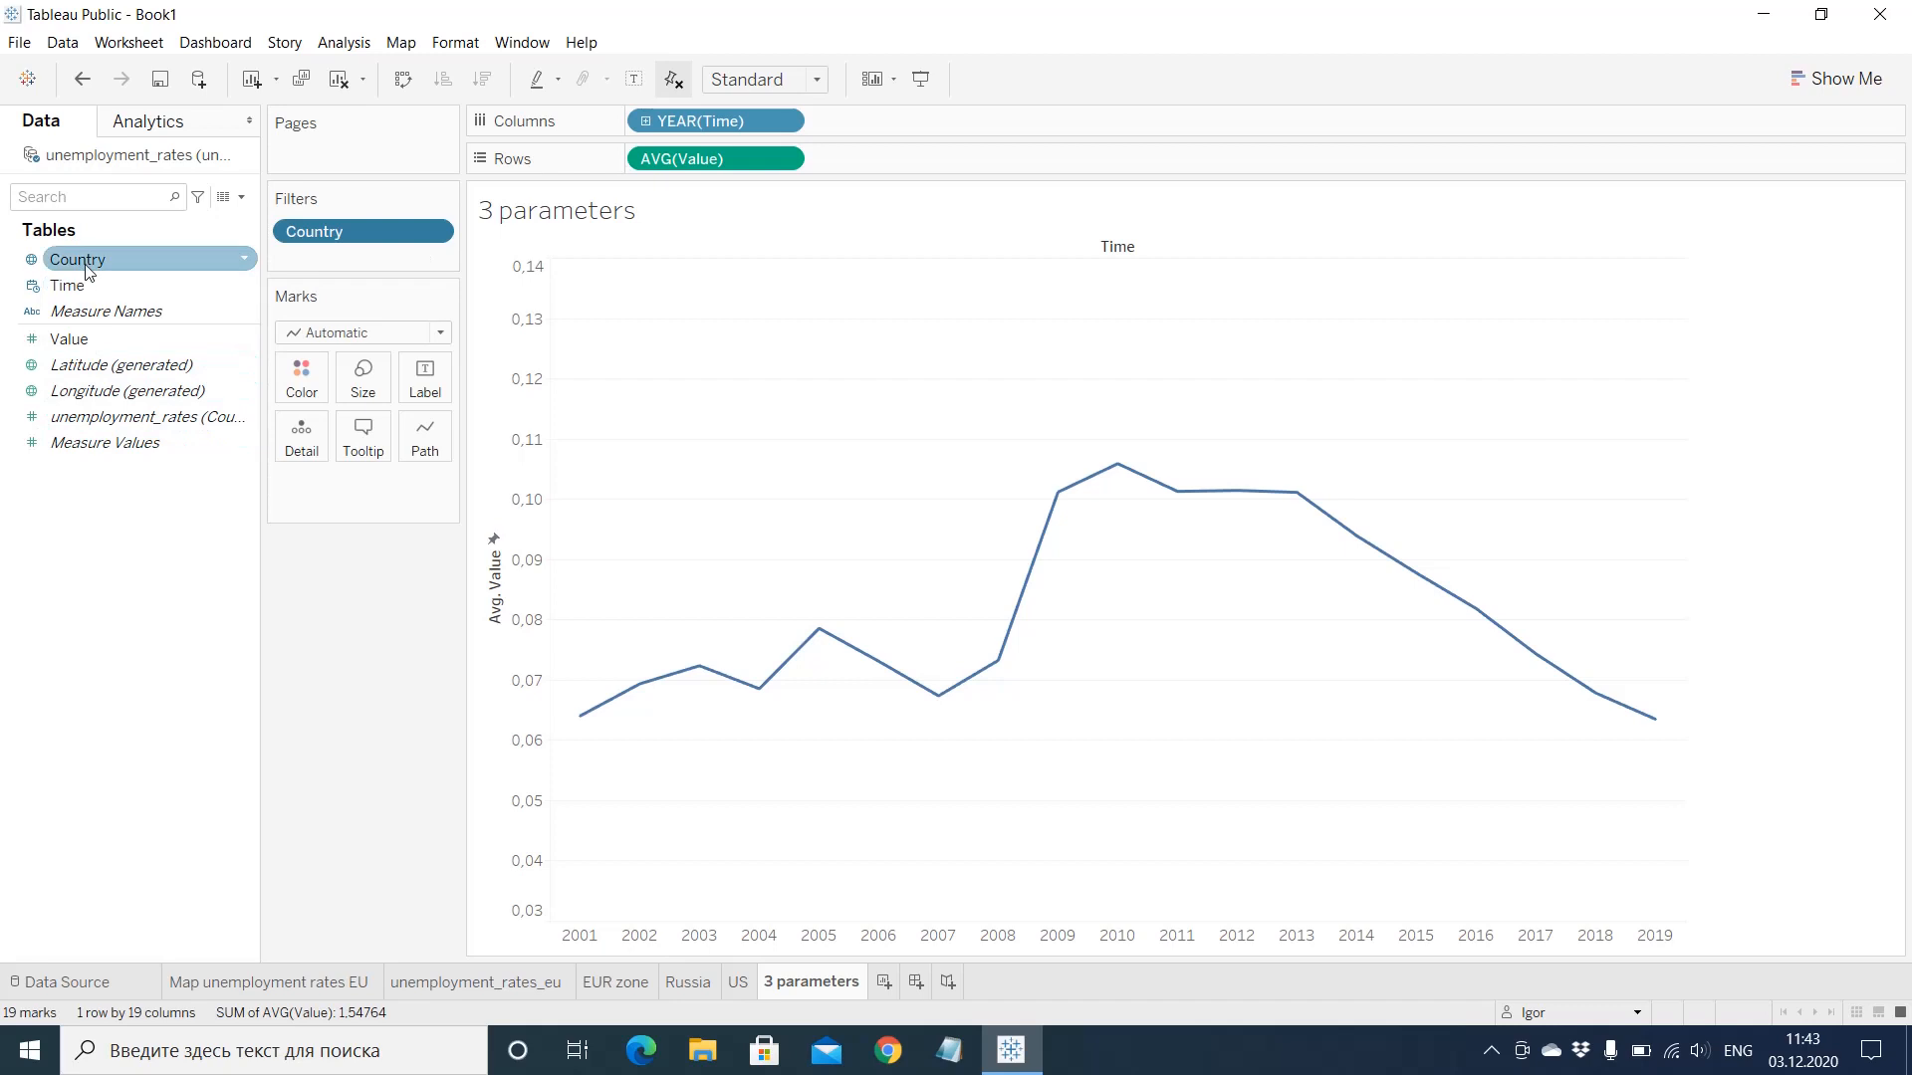
drag(87, 269, 303, 378)
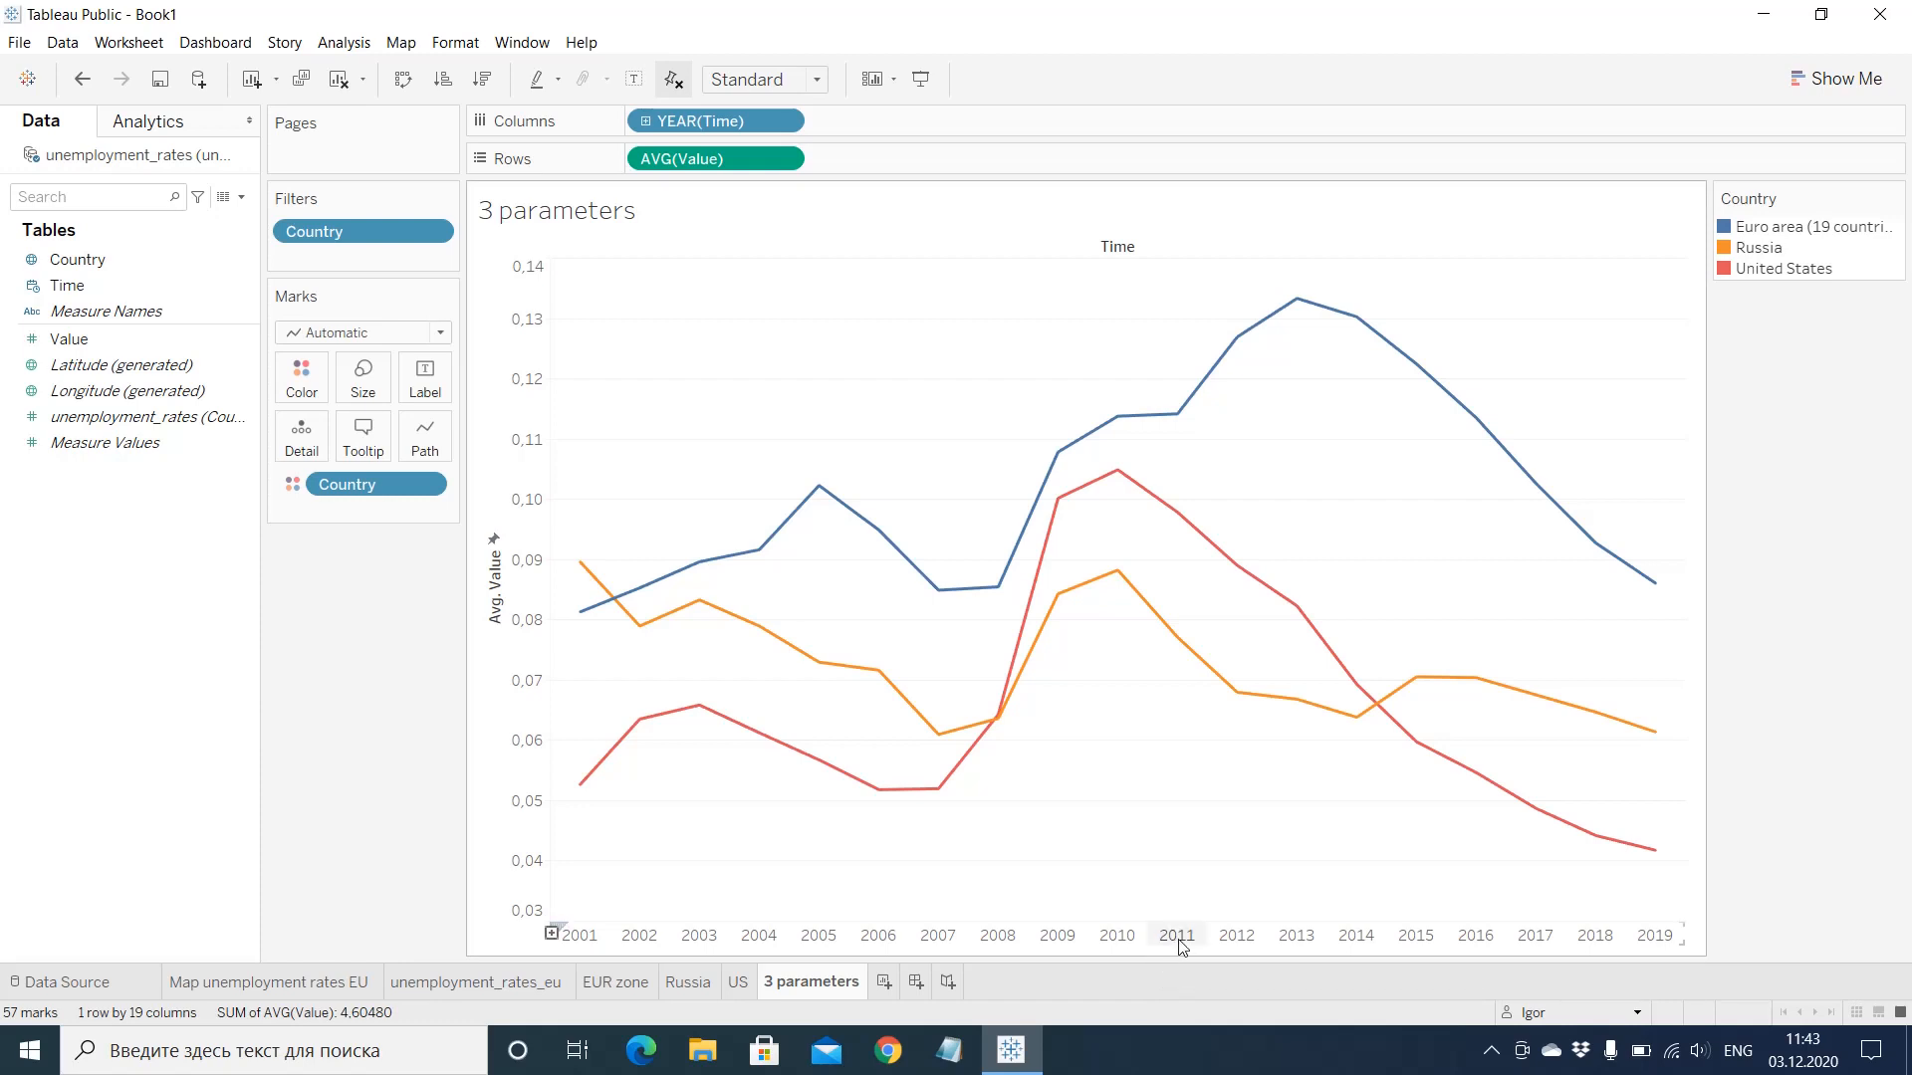
Step: Create a new dashboard and set its size to Automatic
click(916, 984)
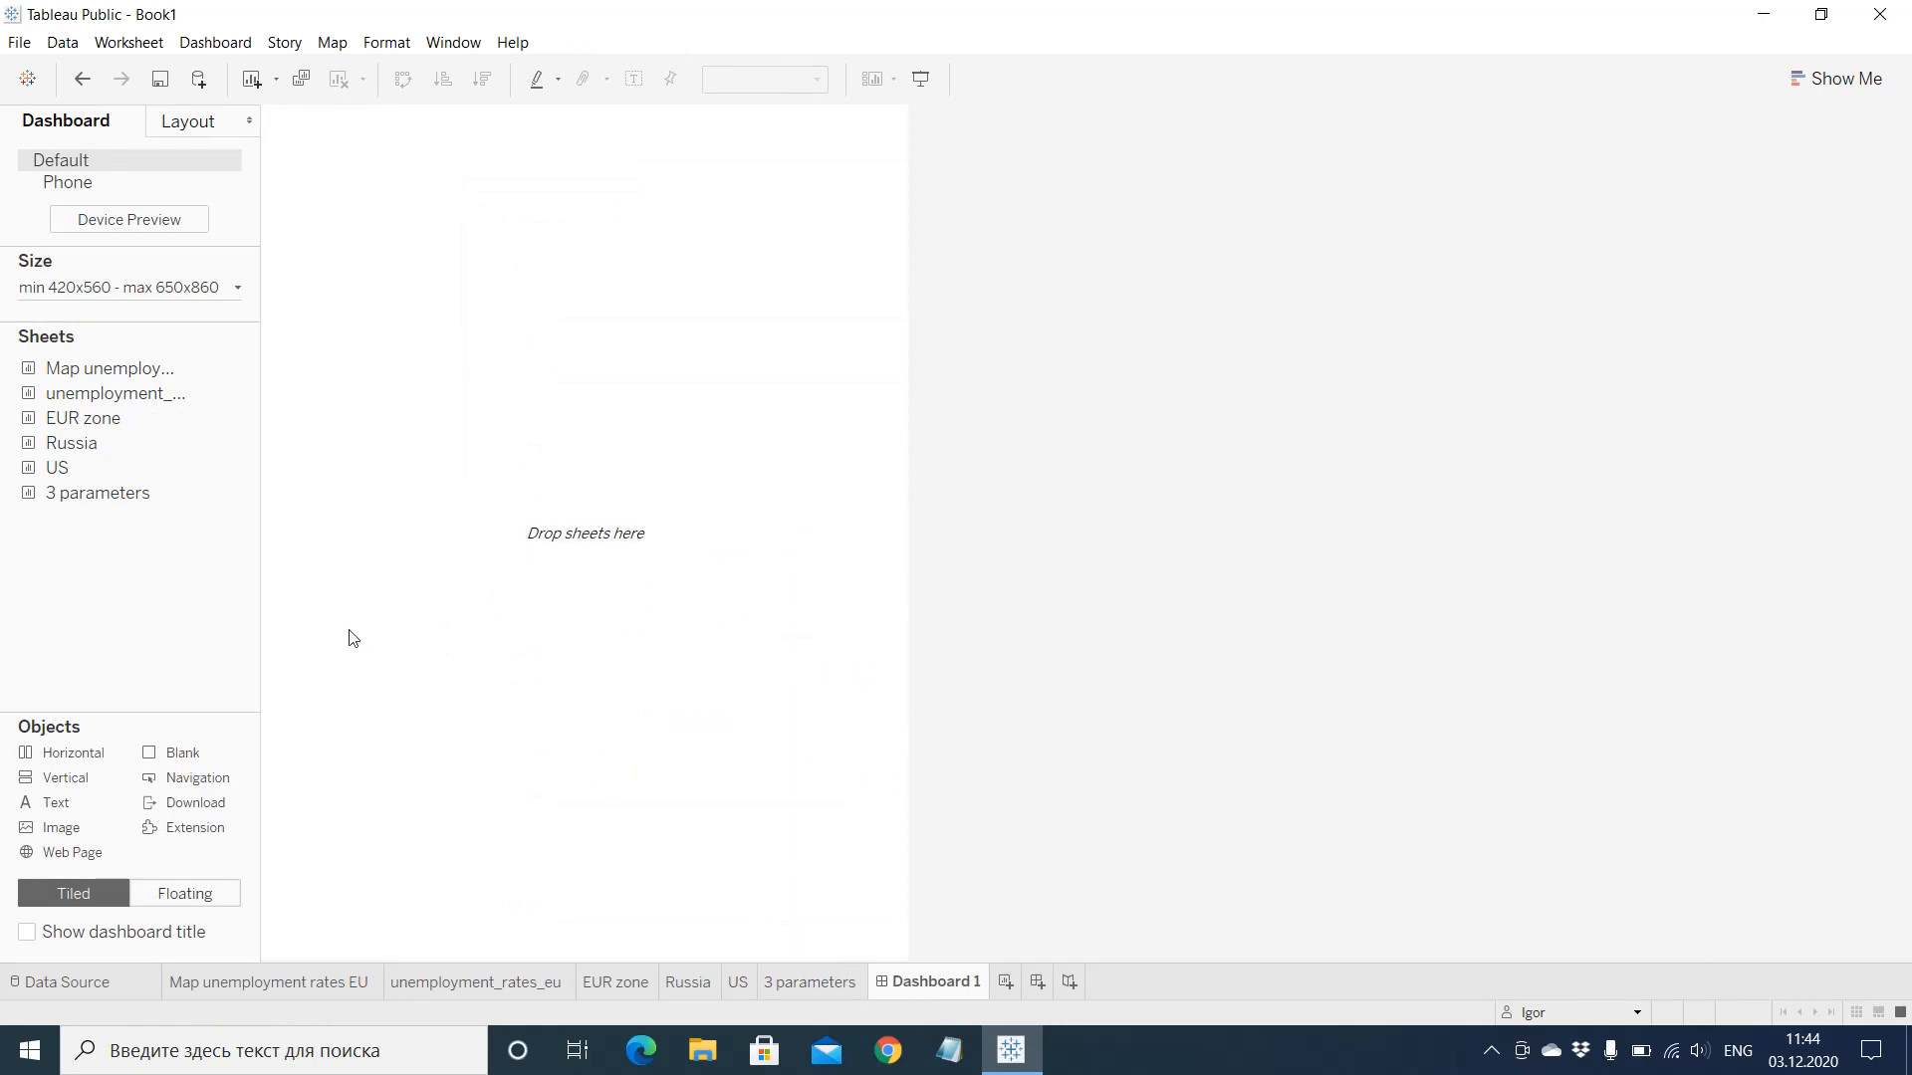
click(239, 292)
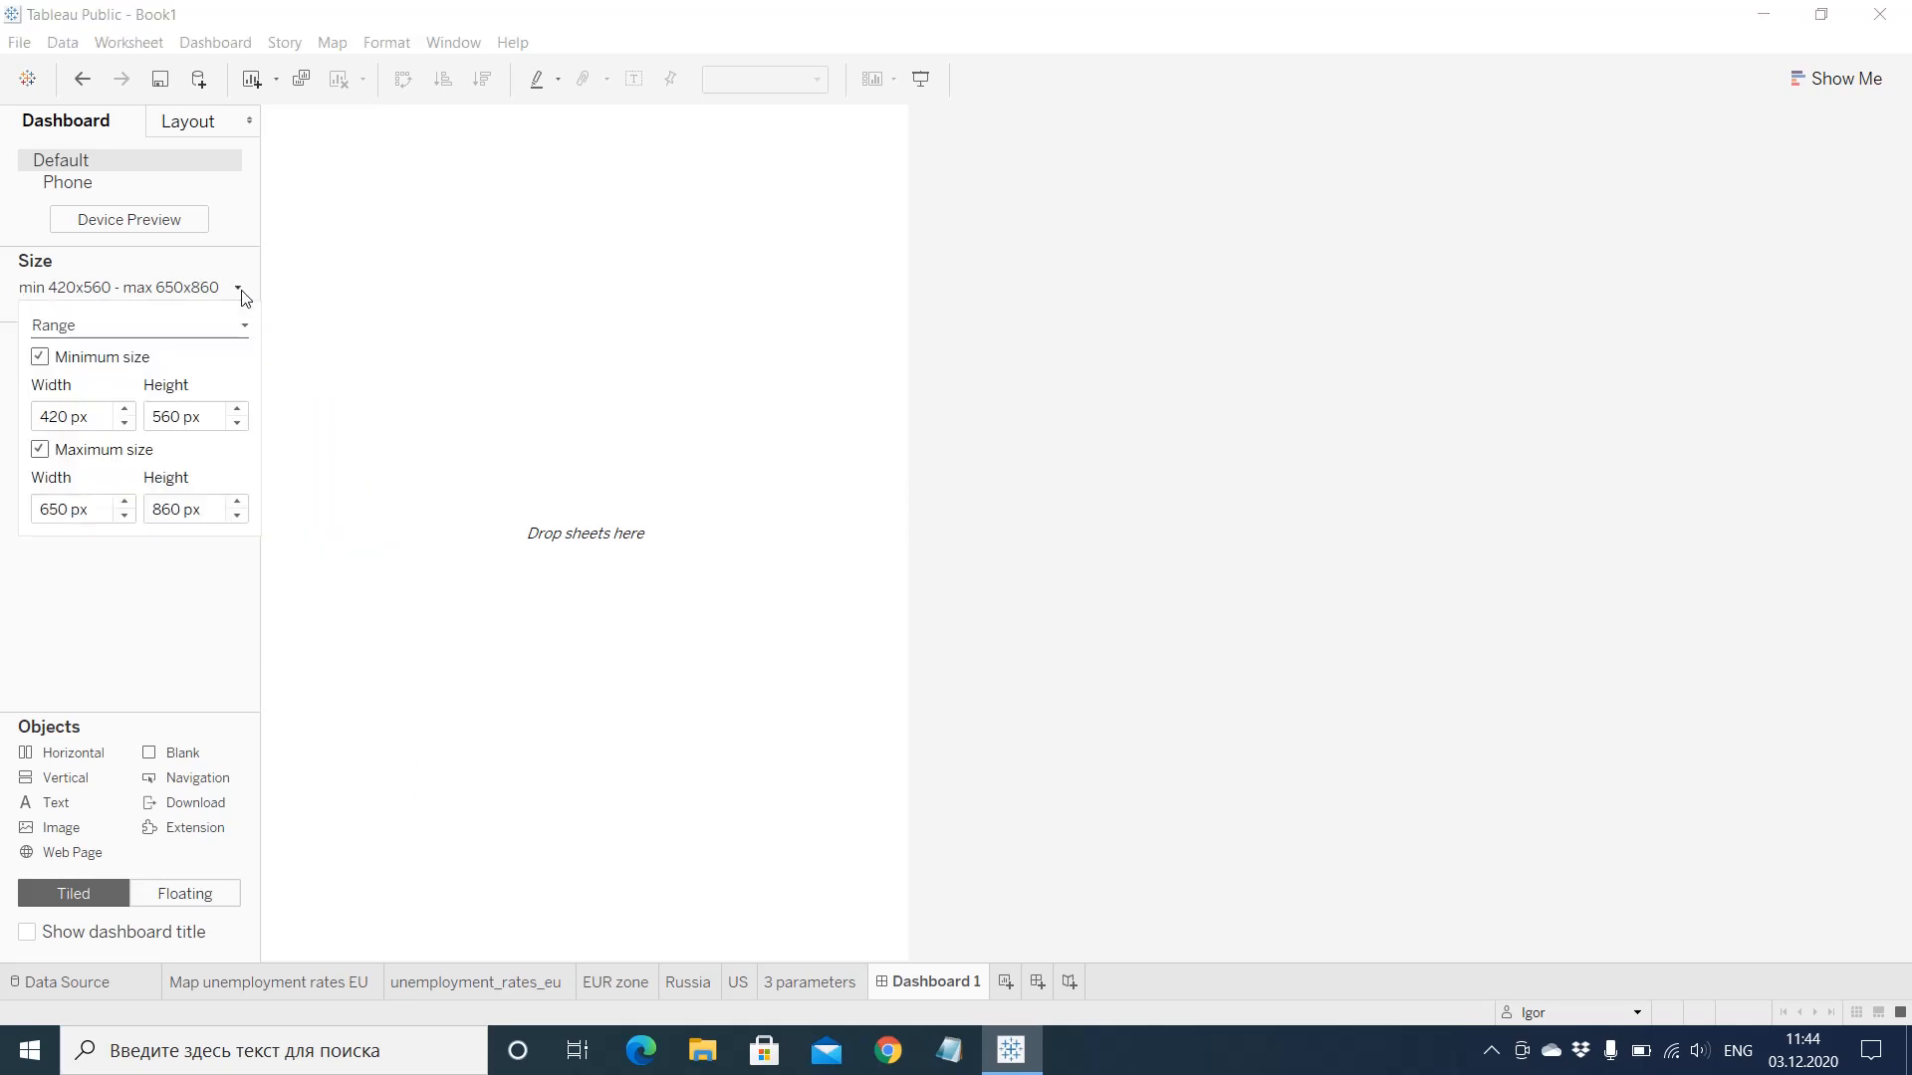
click(244, 326)
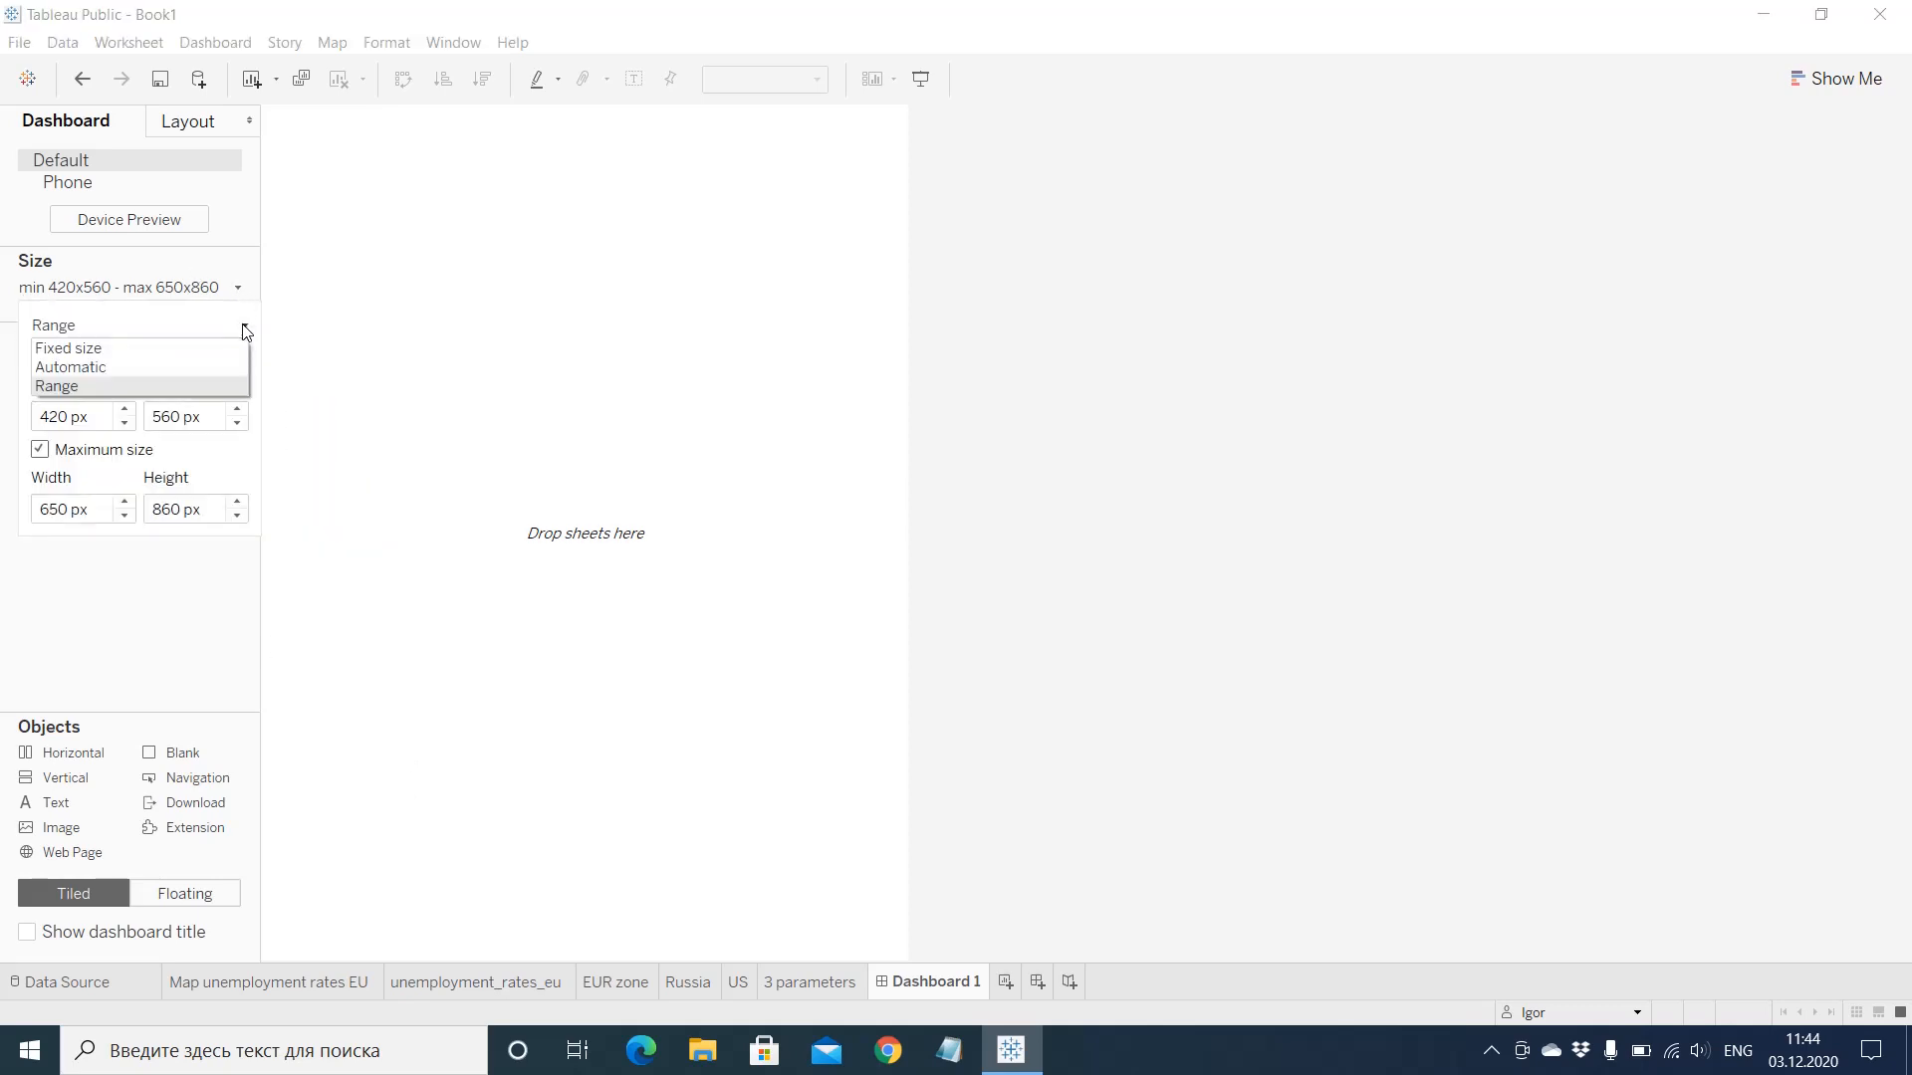
click(155, 369)
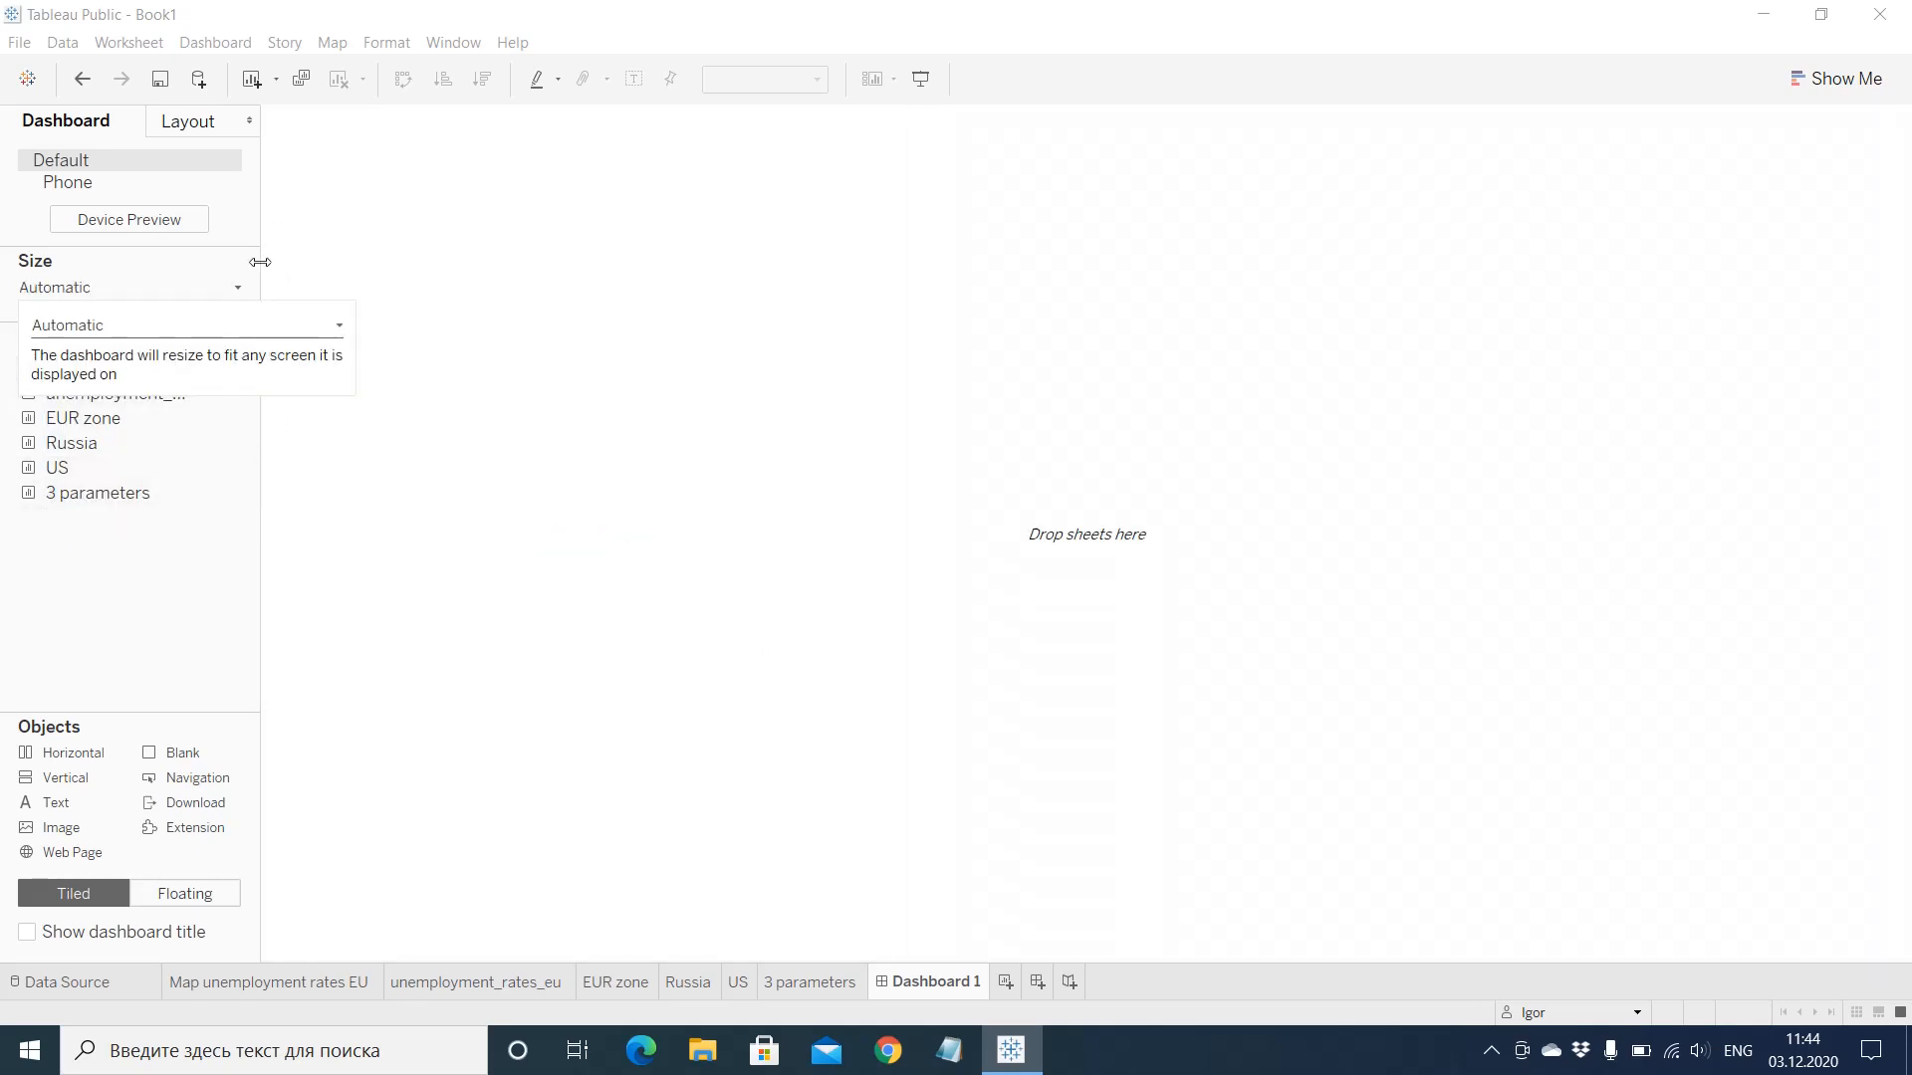
click(246, 230)
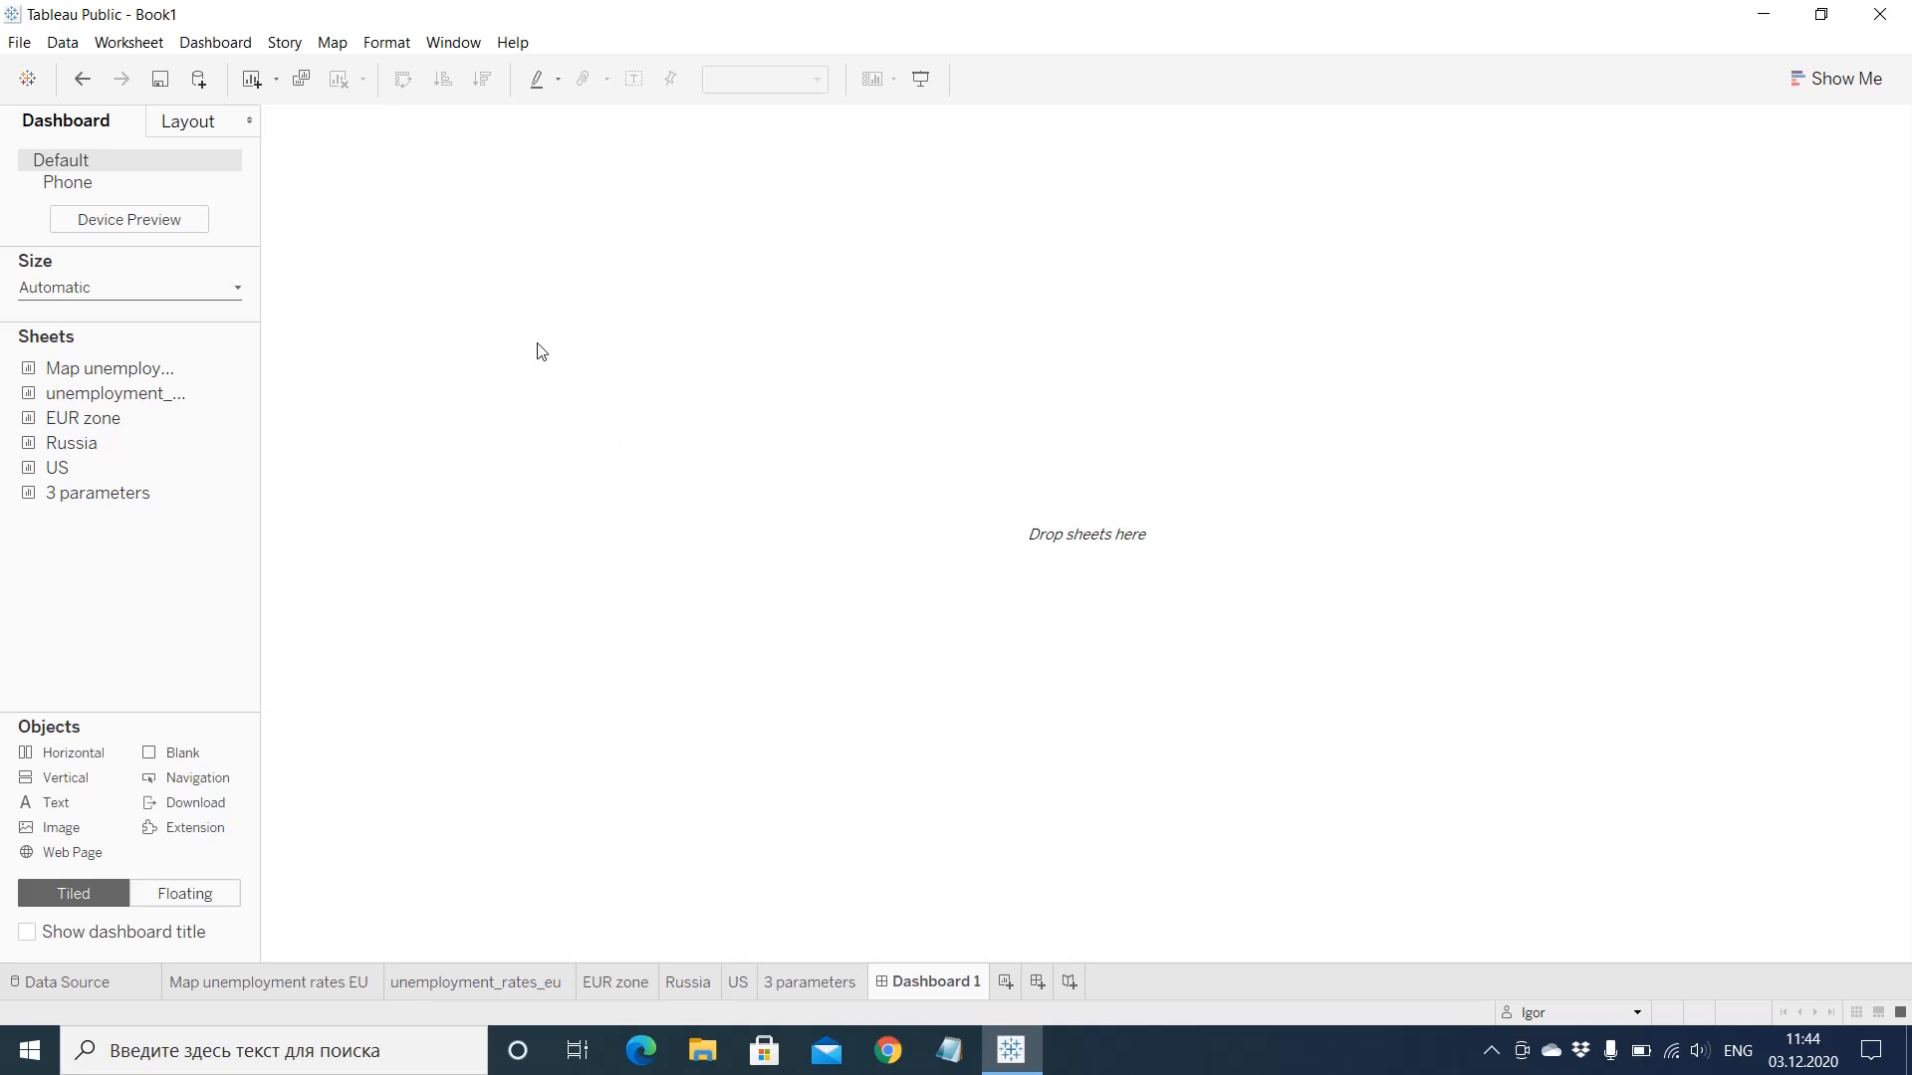
Step: Place the EUR zone, Russia, US and 3 parameters sheets on the dashboard in a two-by-two grid, with EUR zone and Russia in the upper row
mouse_move(40, 418)
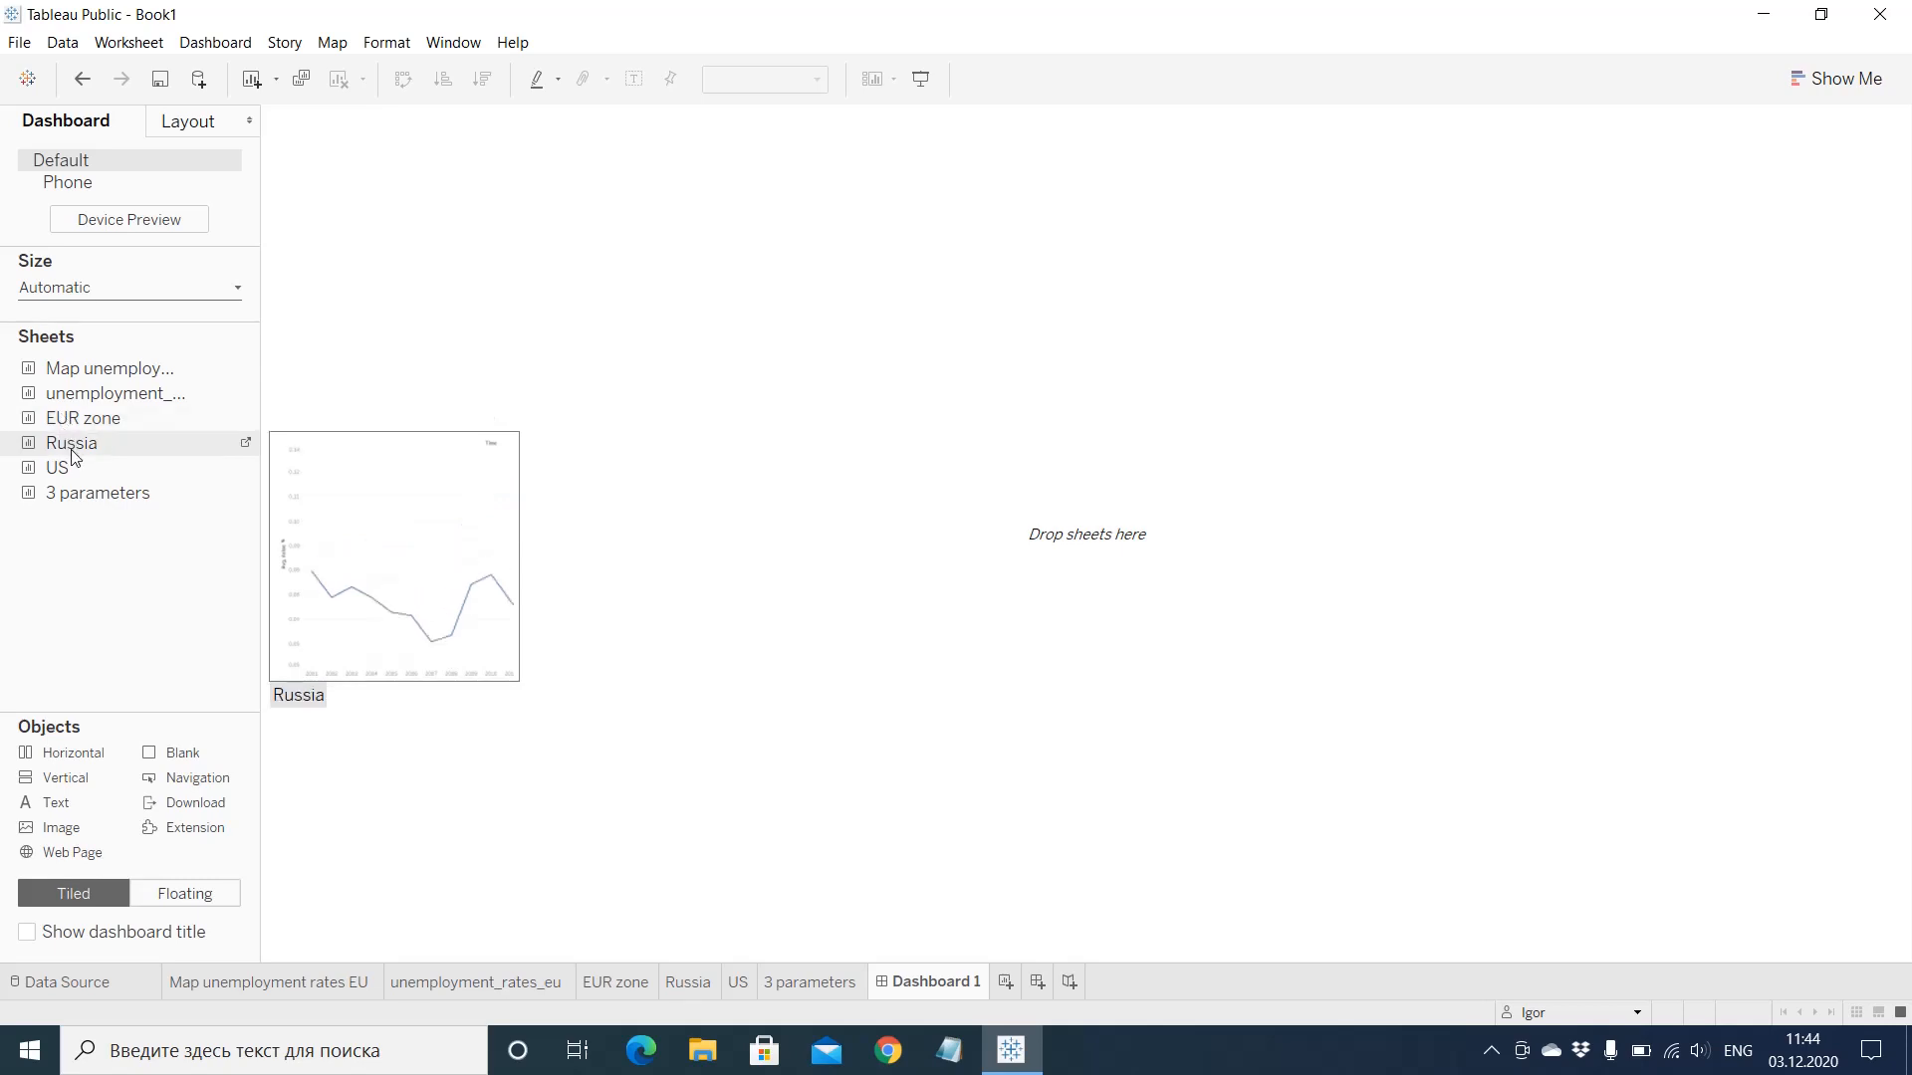
drag(62, 418, 420, 295)
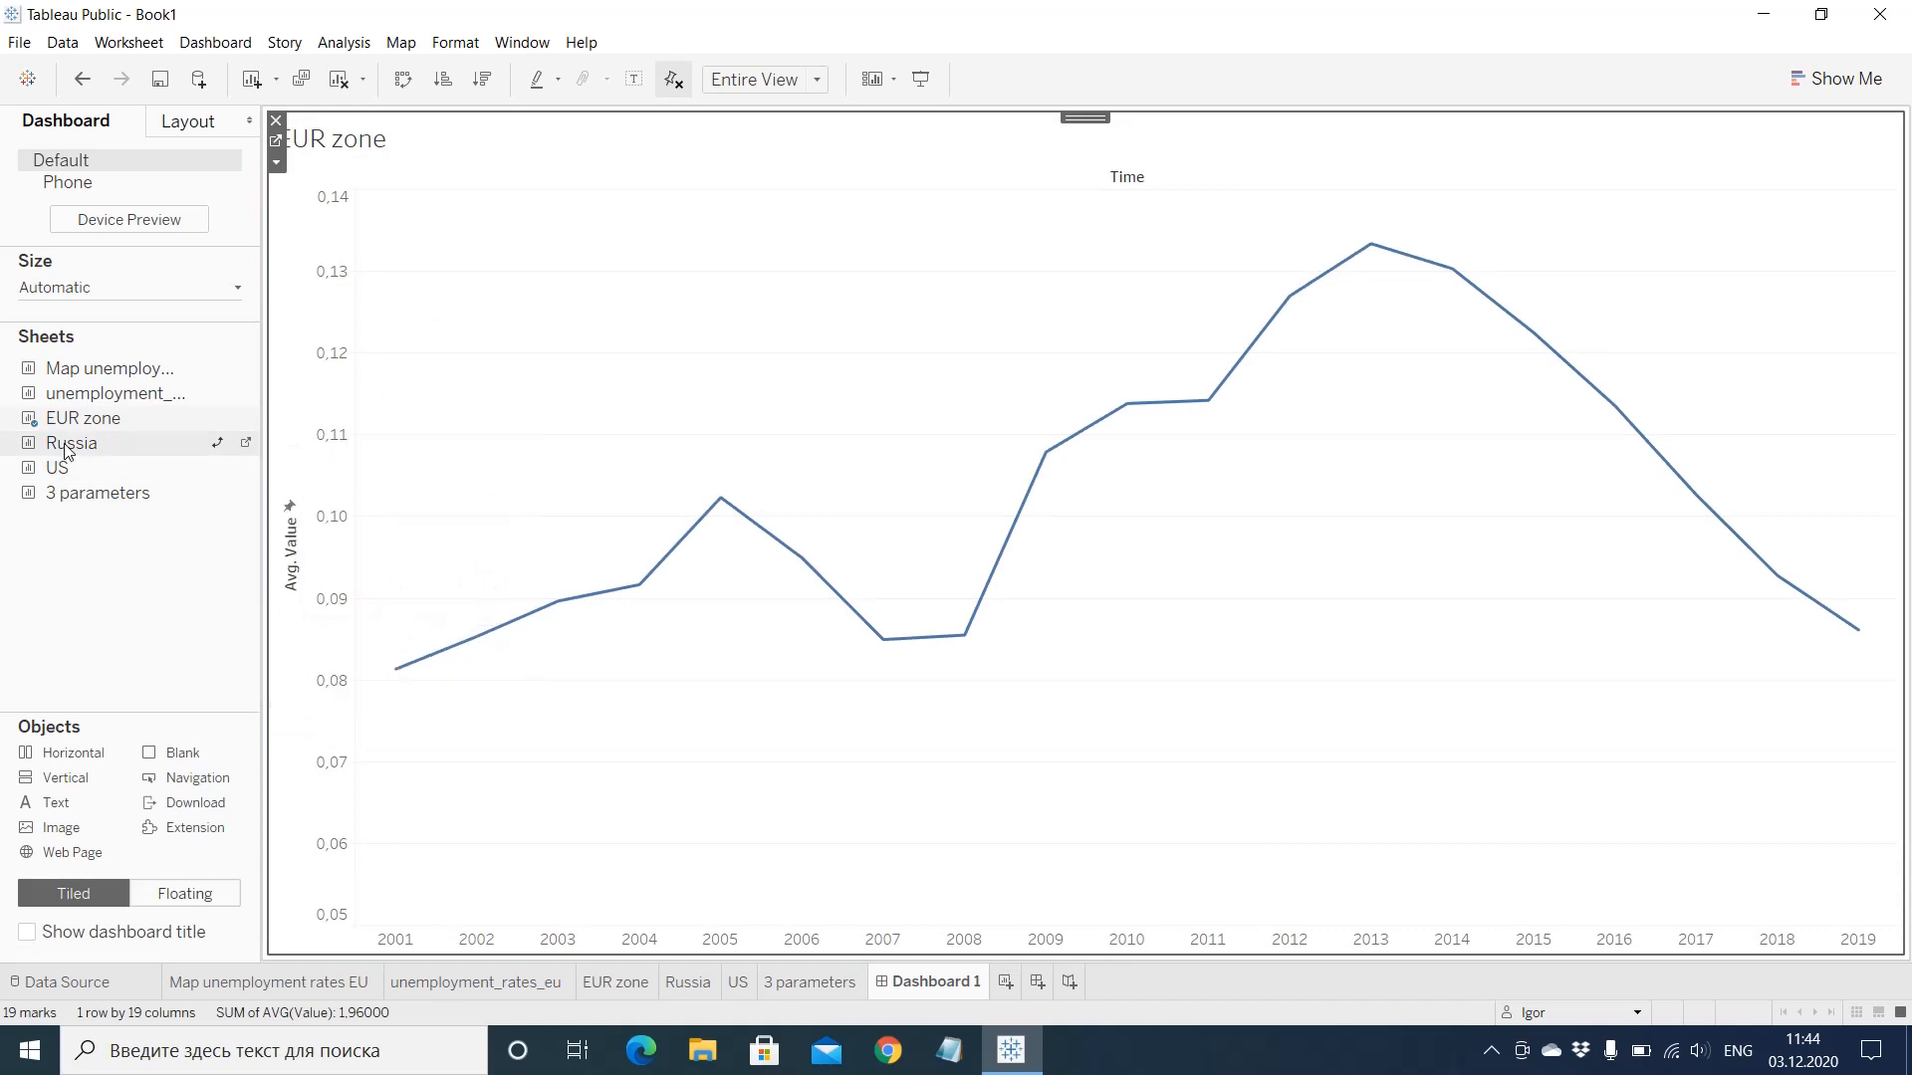
drag(66, 450, 1314, 500)
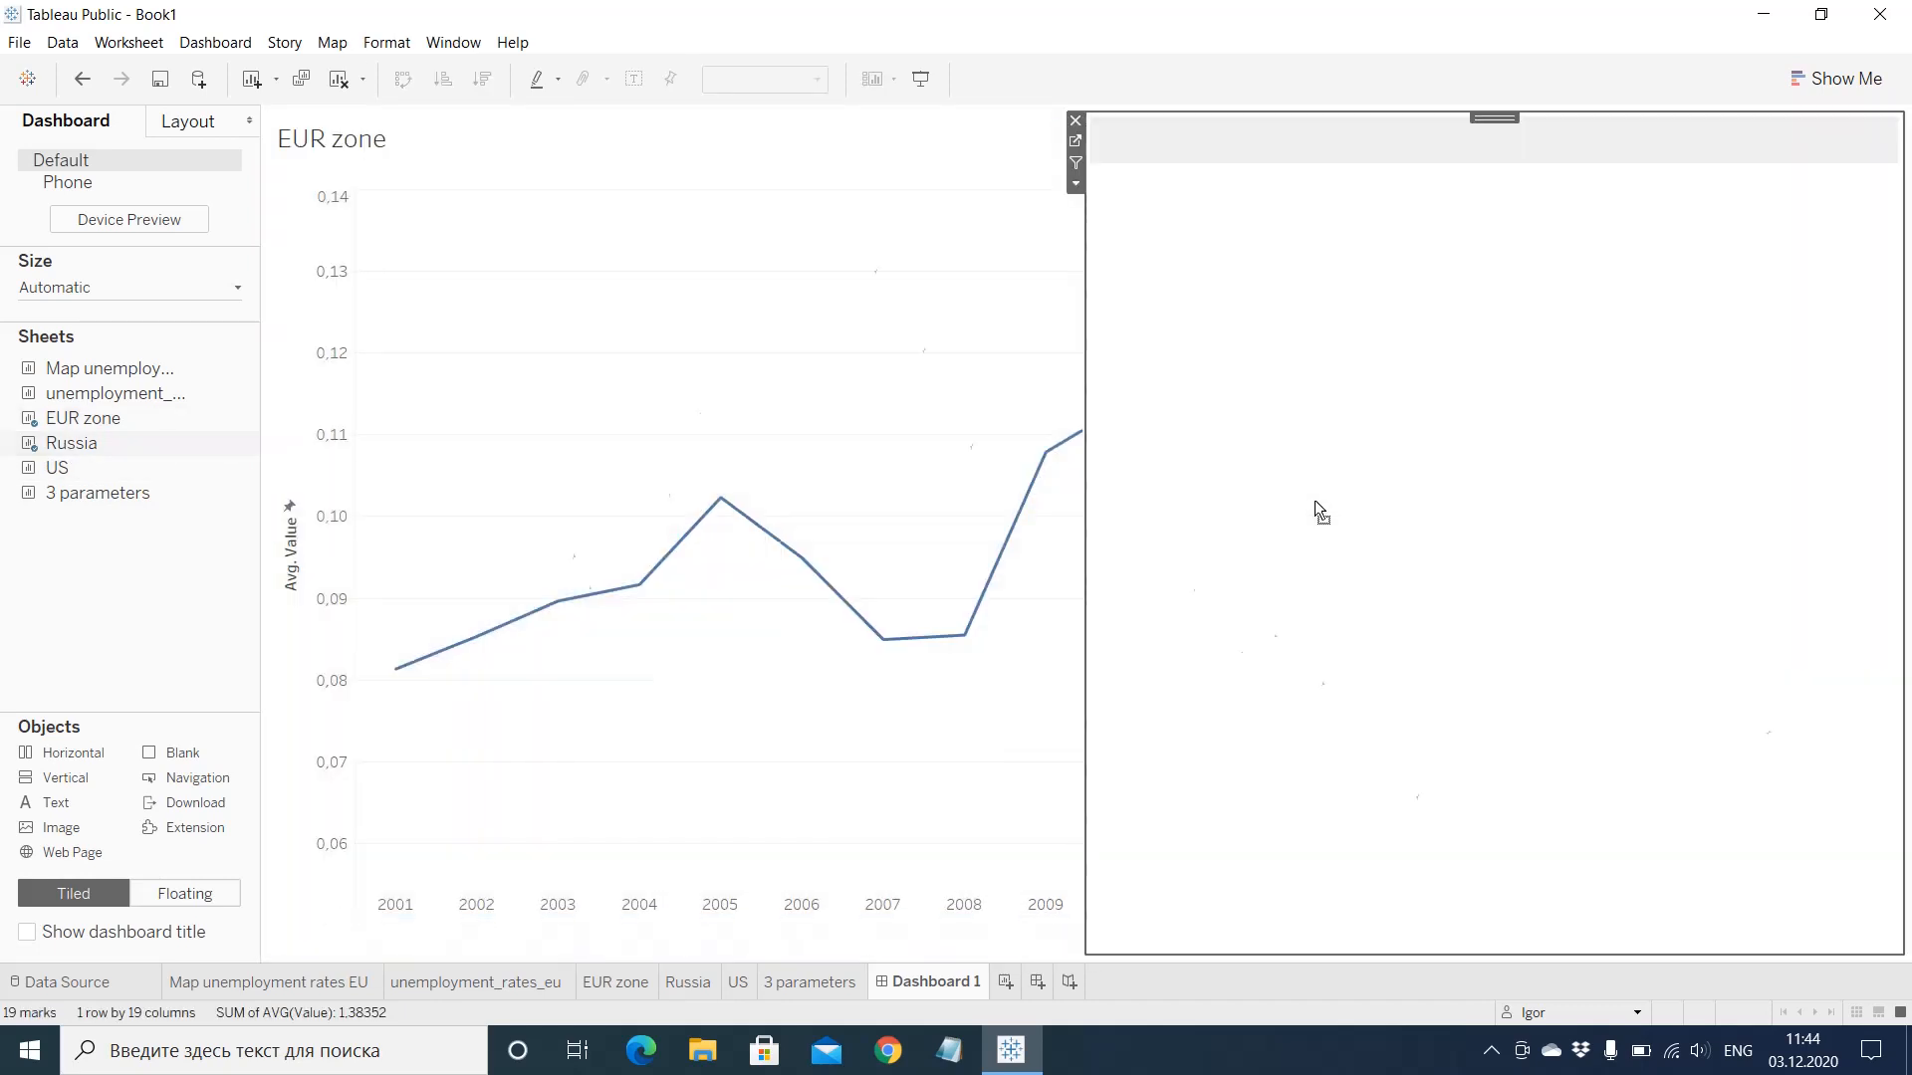
drag(70, 481, 755, 705)
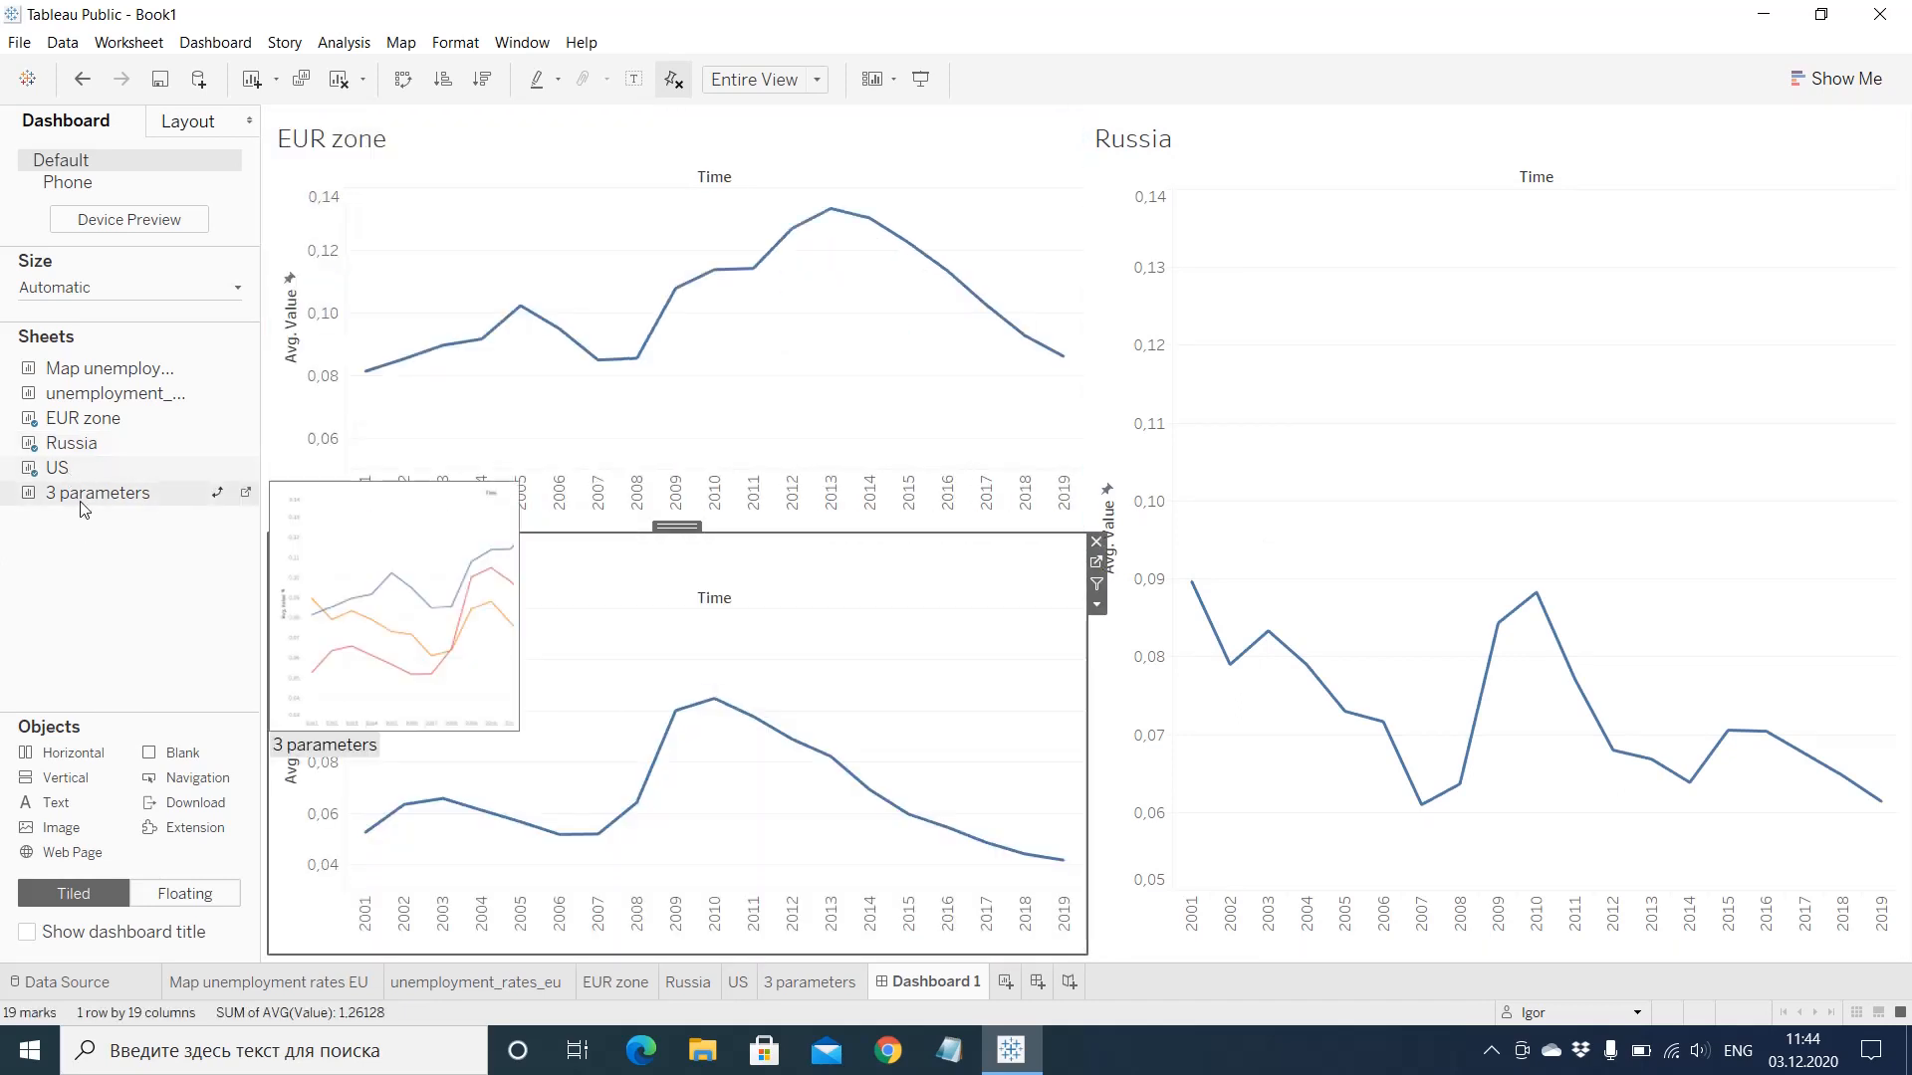
drag(75, 502, 1336, 735)
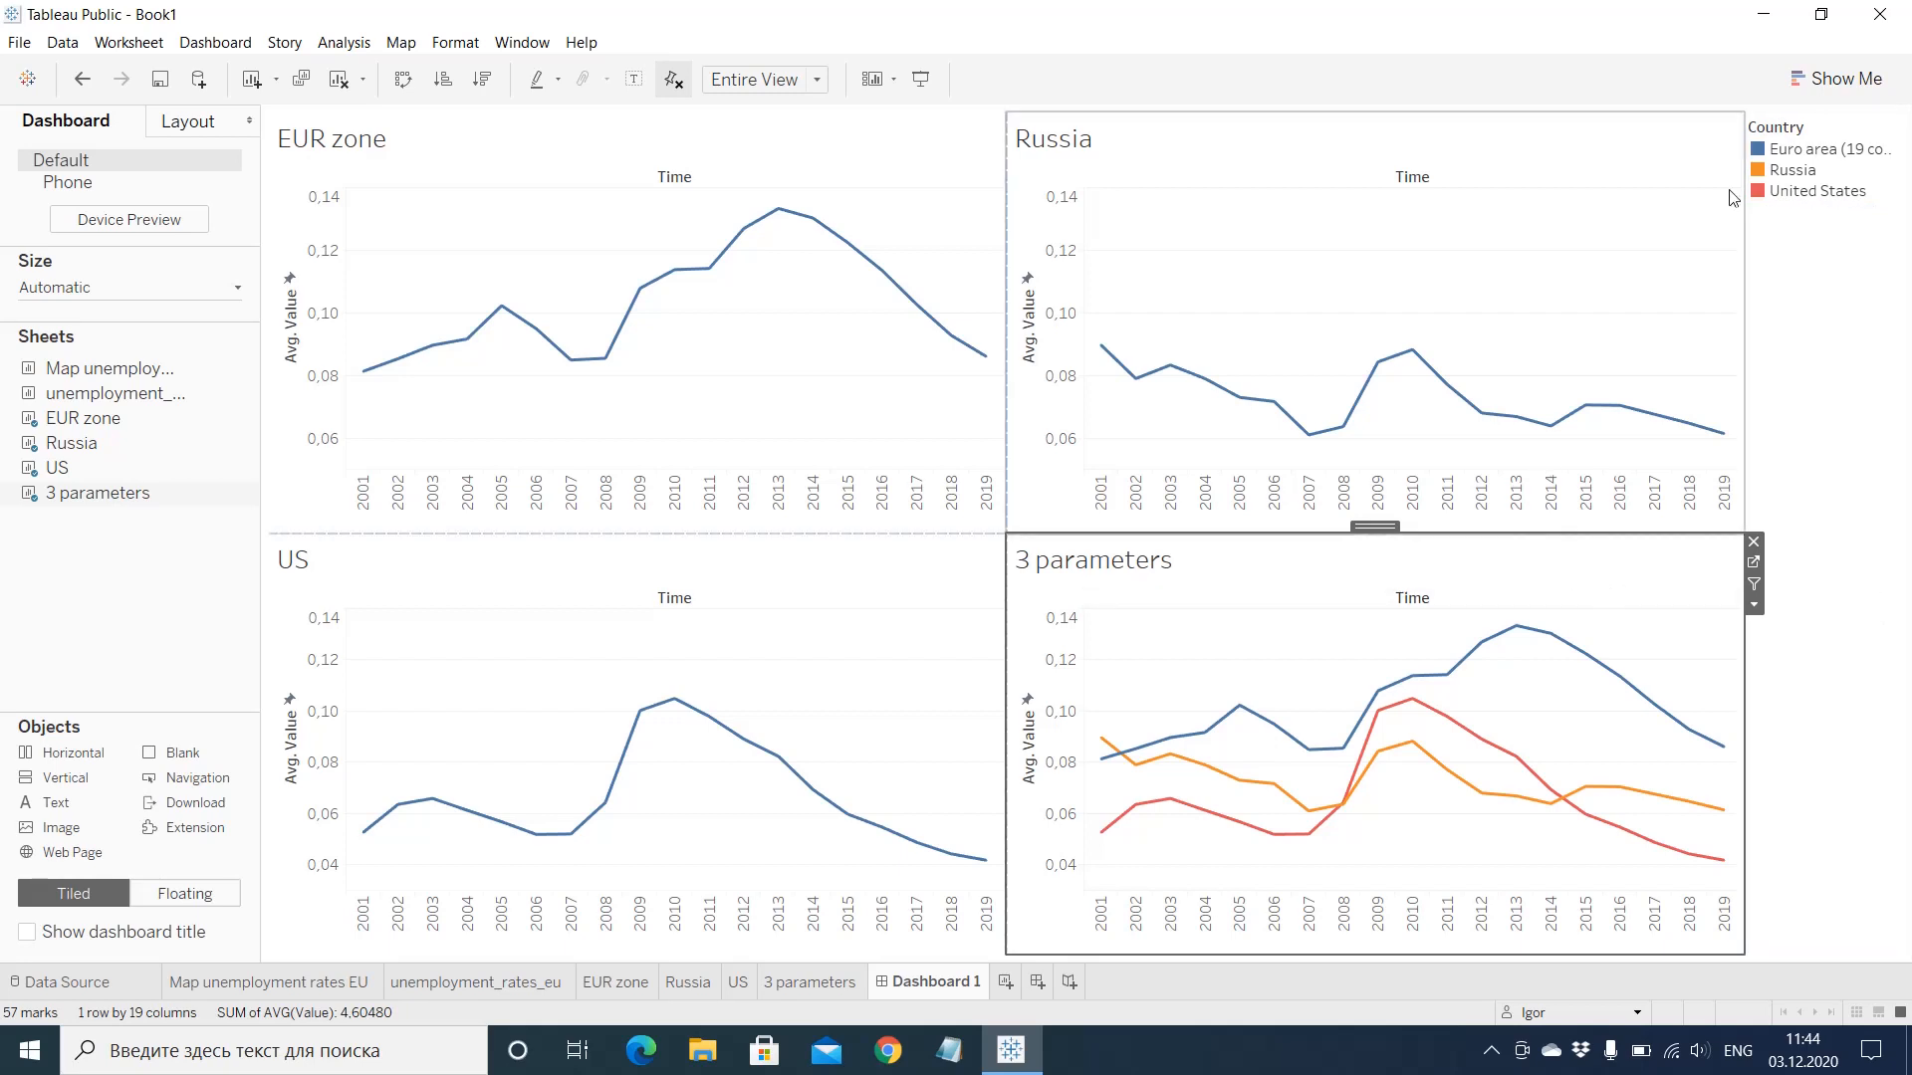
Step: Highlight Russia through the Country legend and move the 3 parameters chart above the Russia chart in the dashboard grid
click(1793, 170)
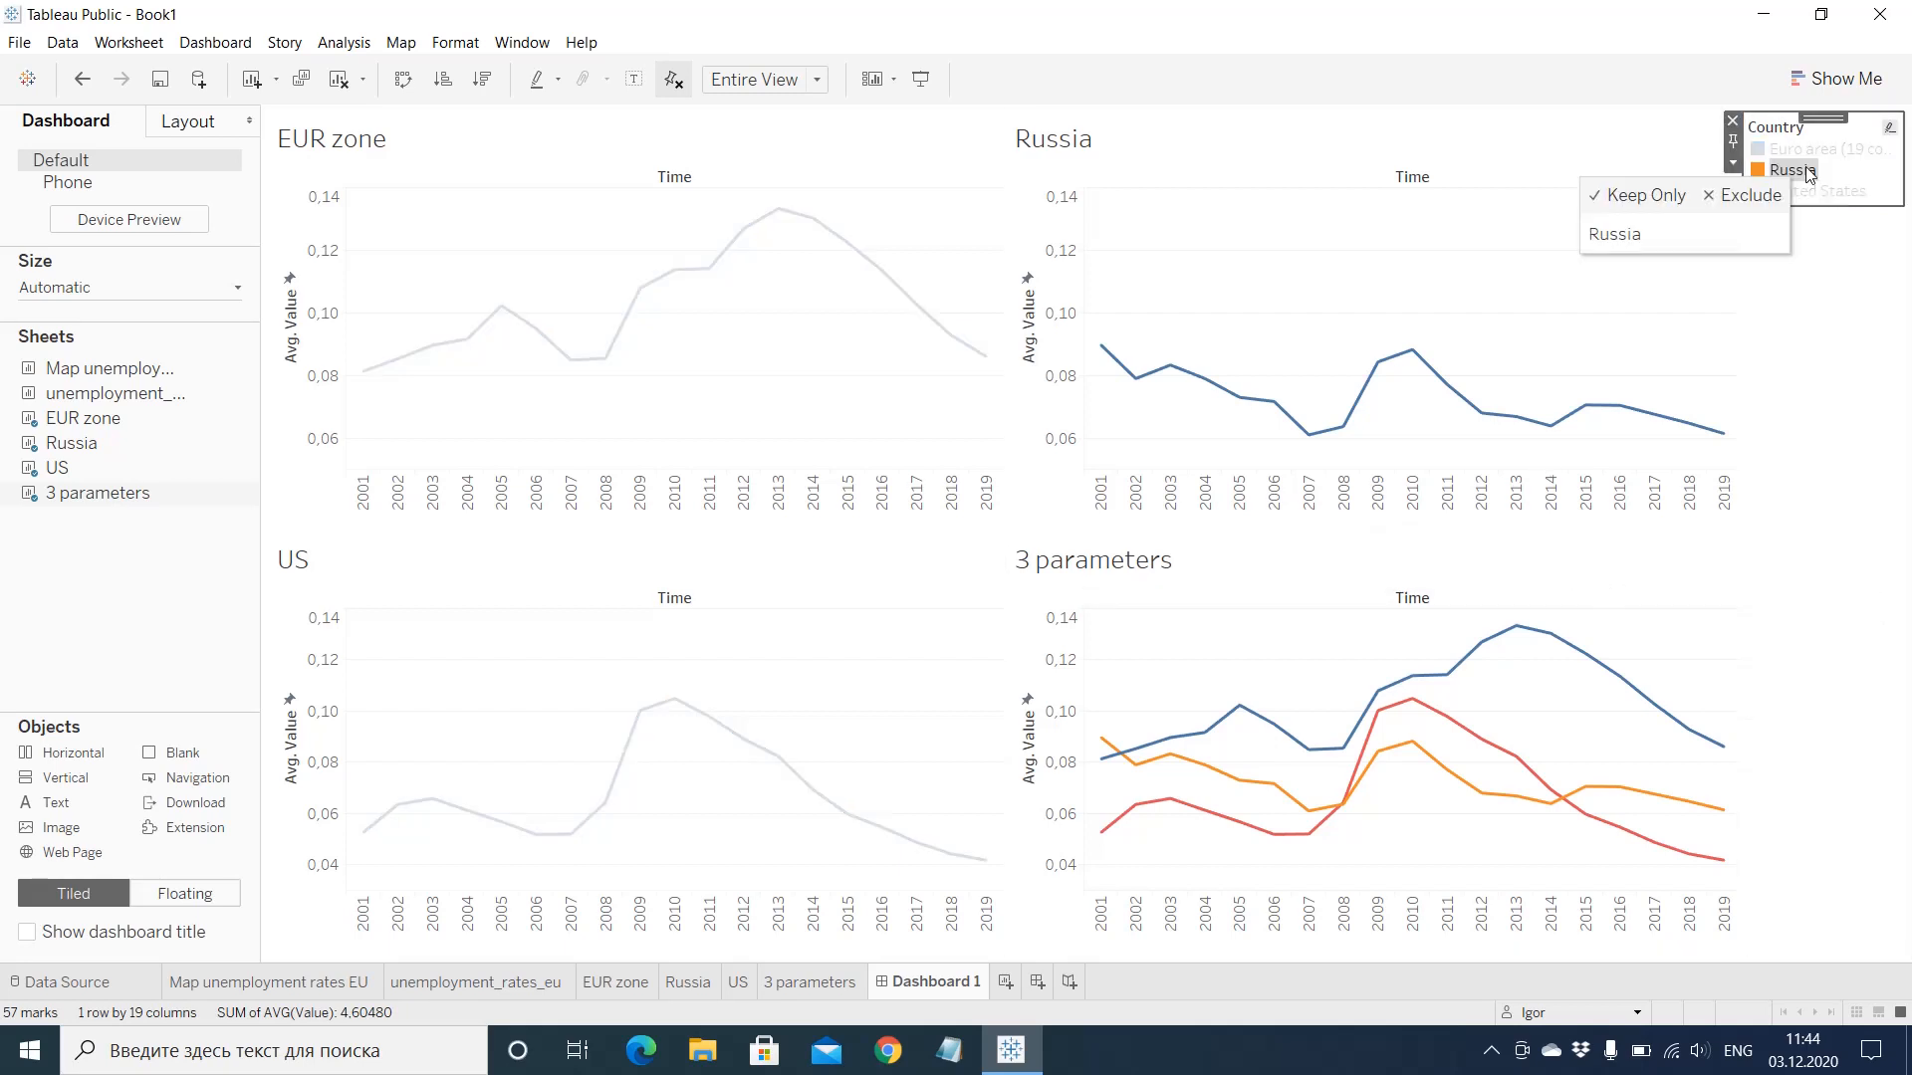
click(1732, 597)
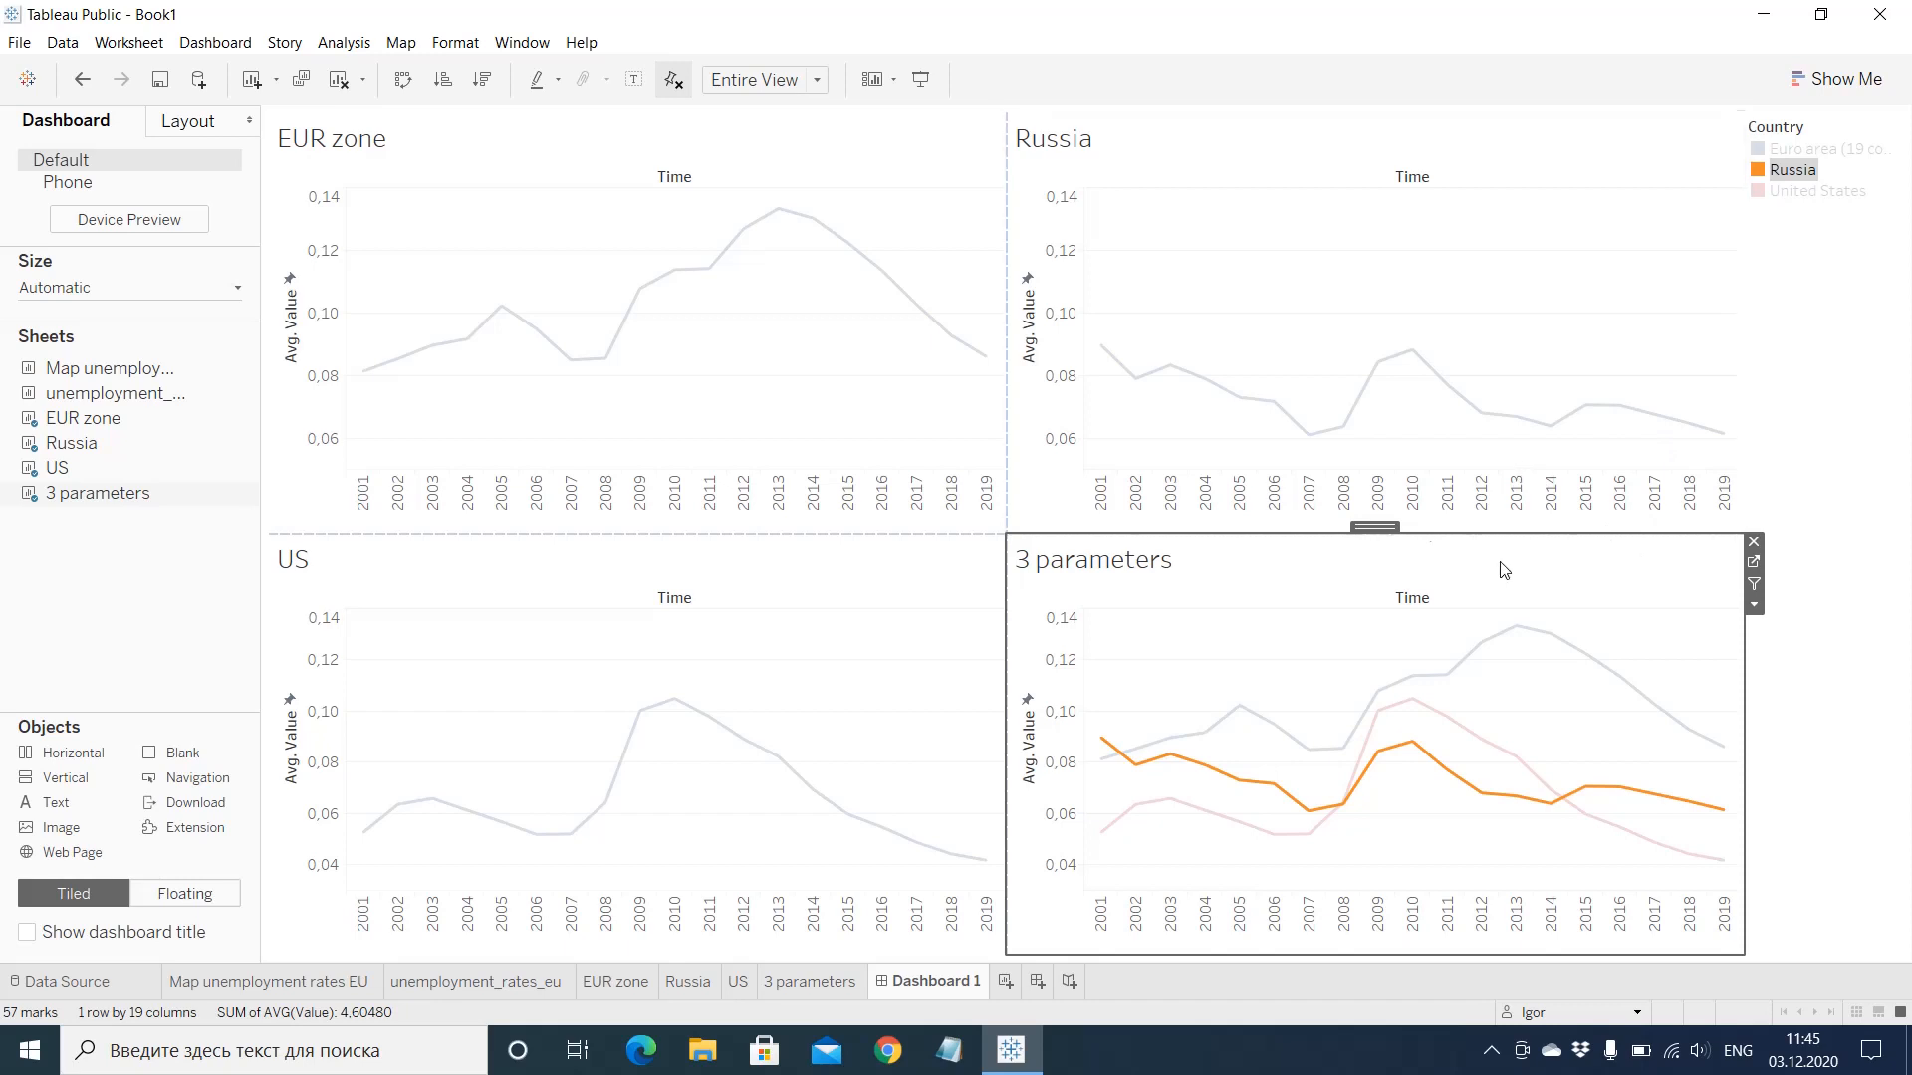
drag(1375, 525, 1387, 480)
click(1840, 398)
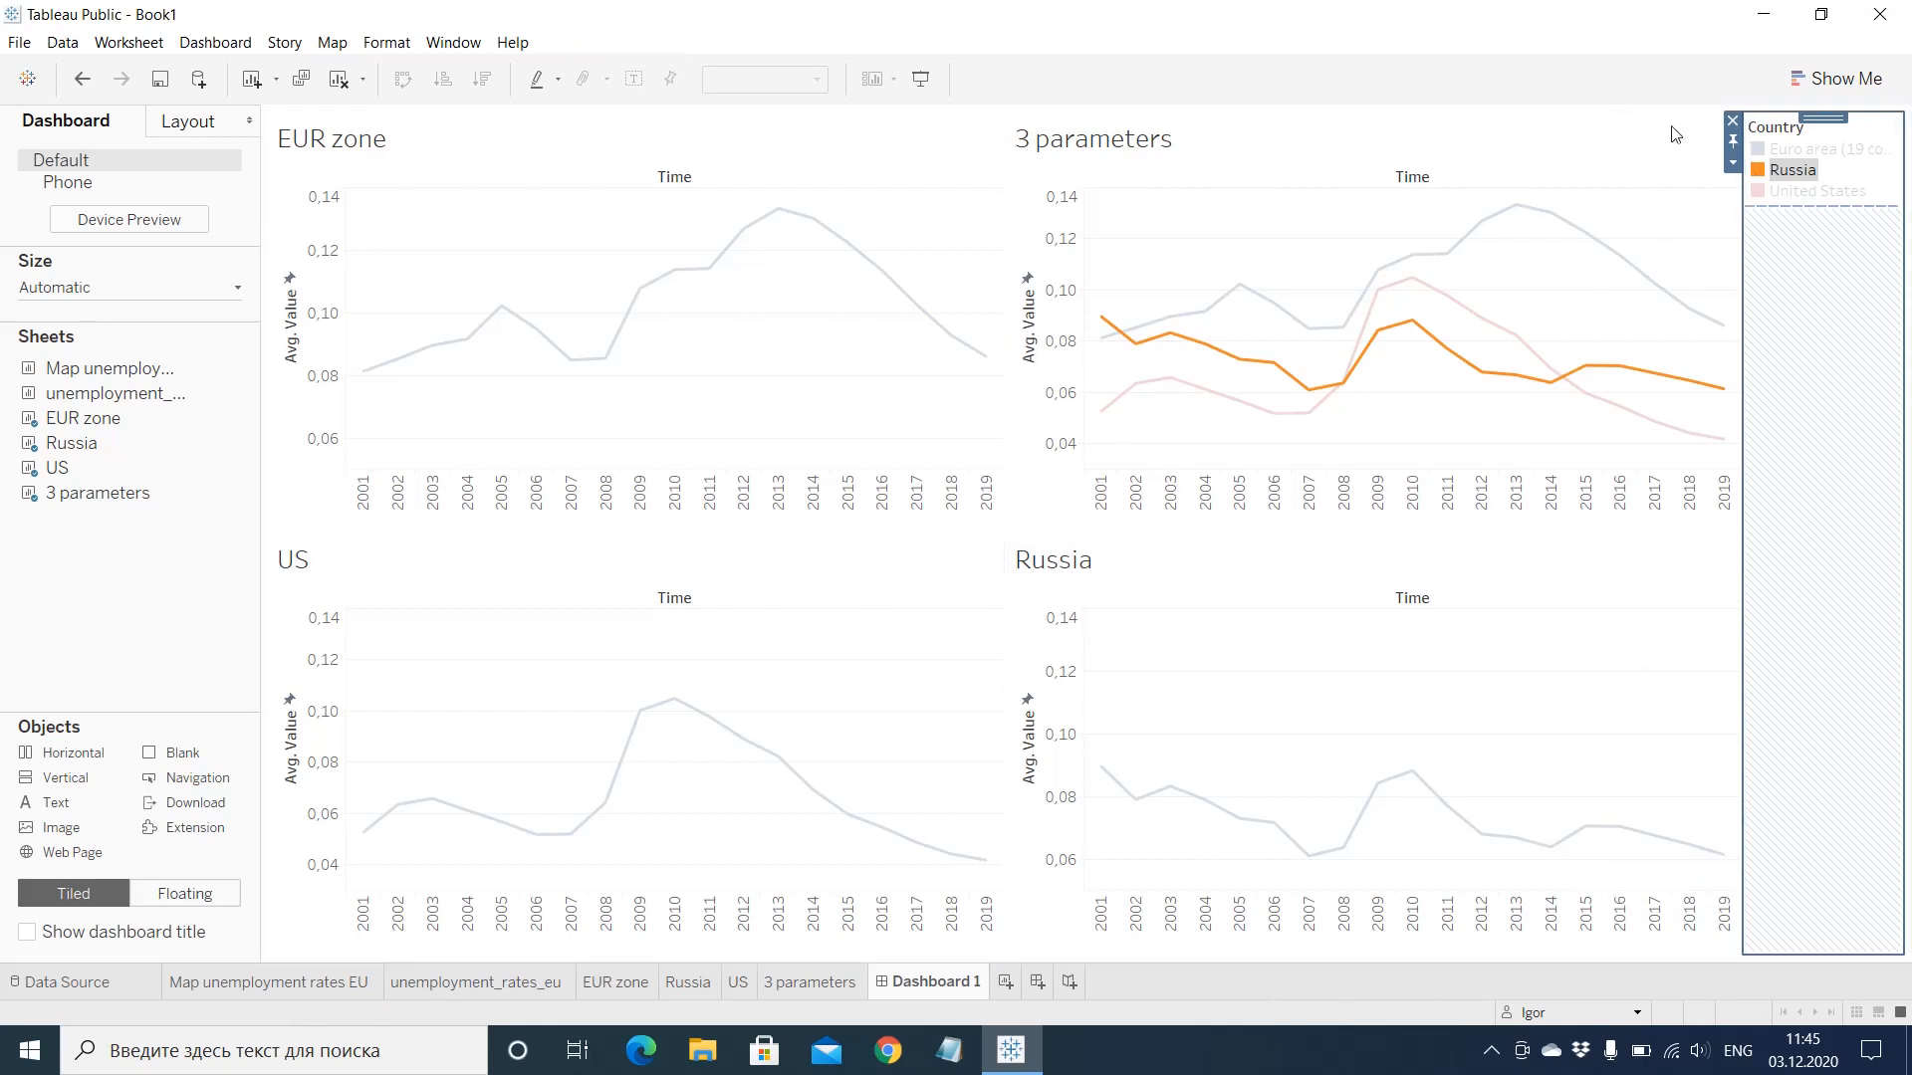
Step: Select the 2006 point on the United States line in the 3 parameters chart to replace the Russia highlight
click(375, 611)
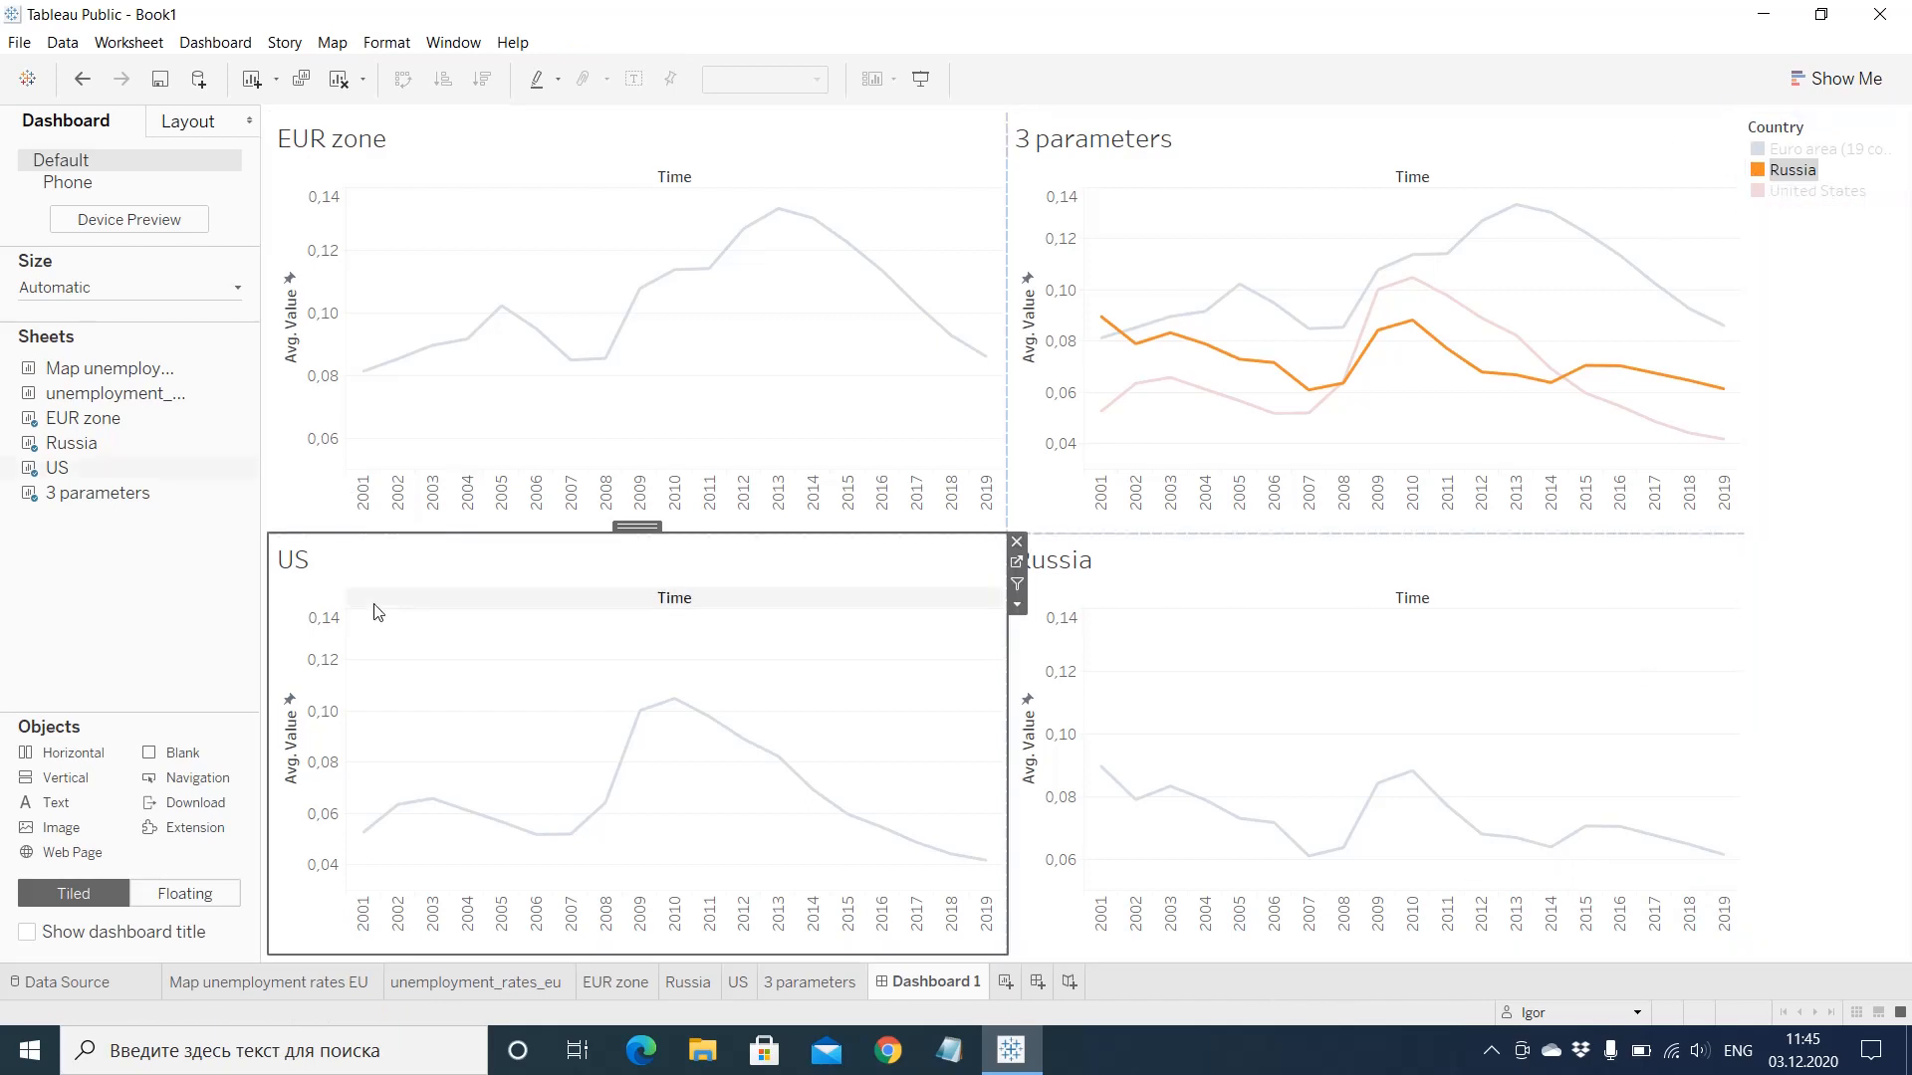
click(110, 615)
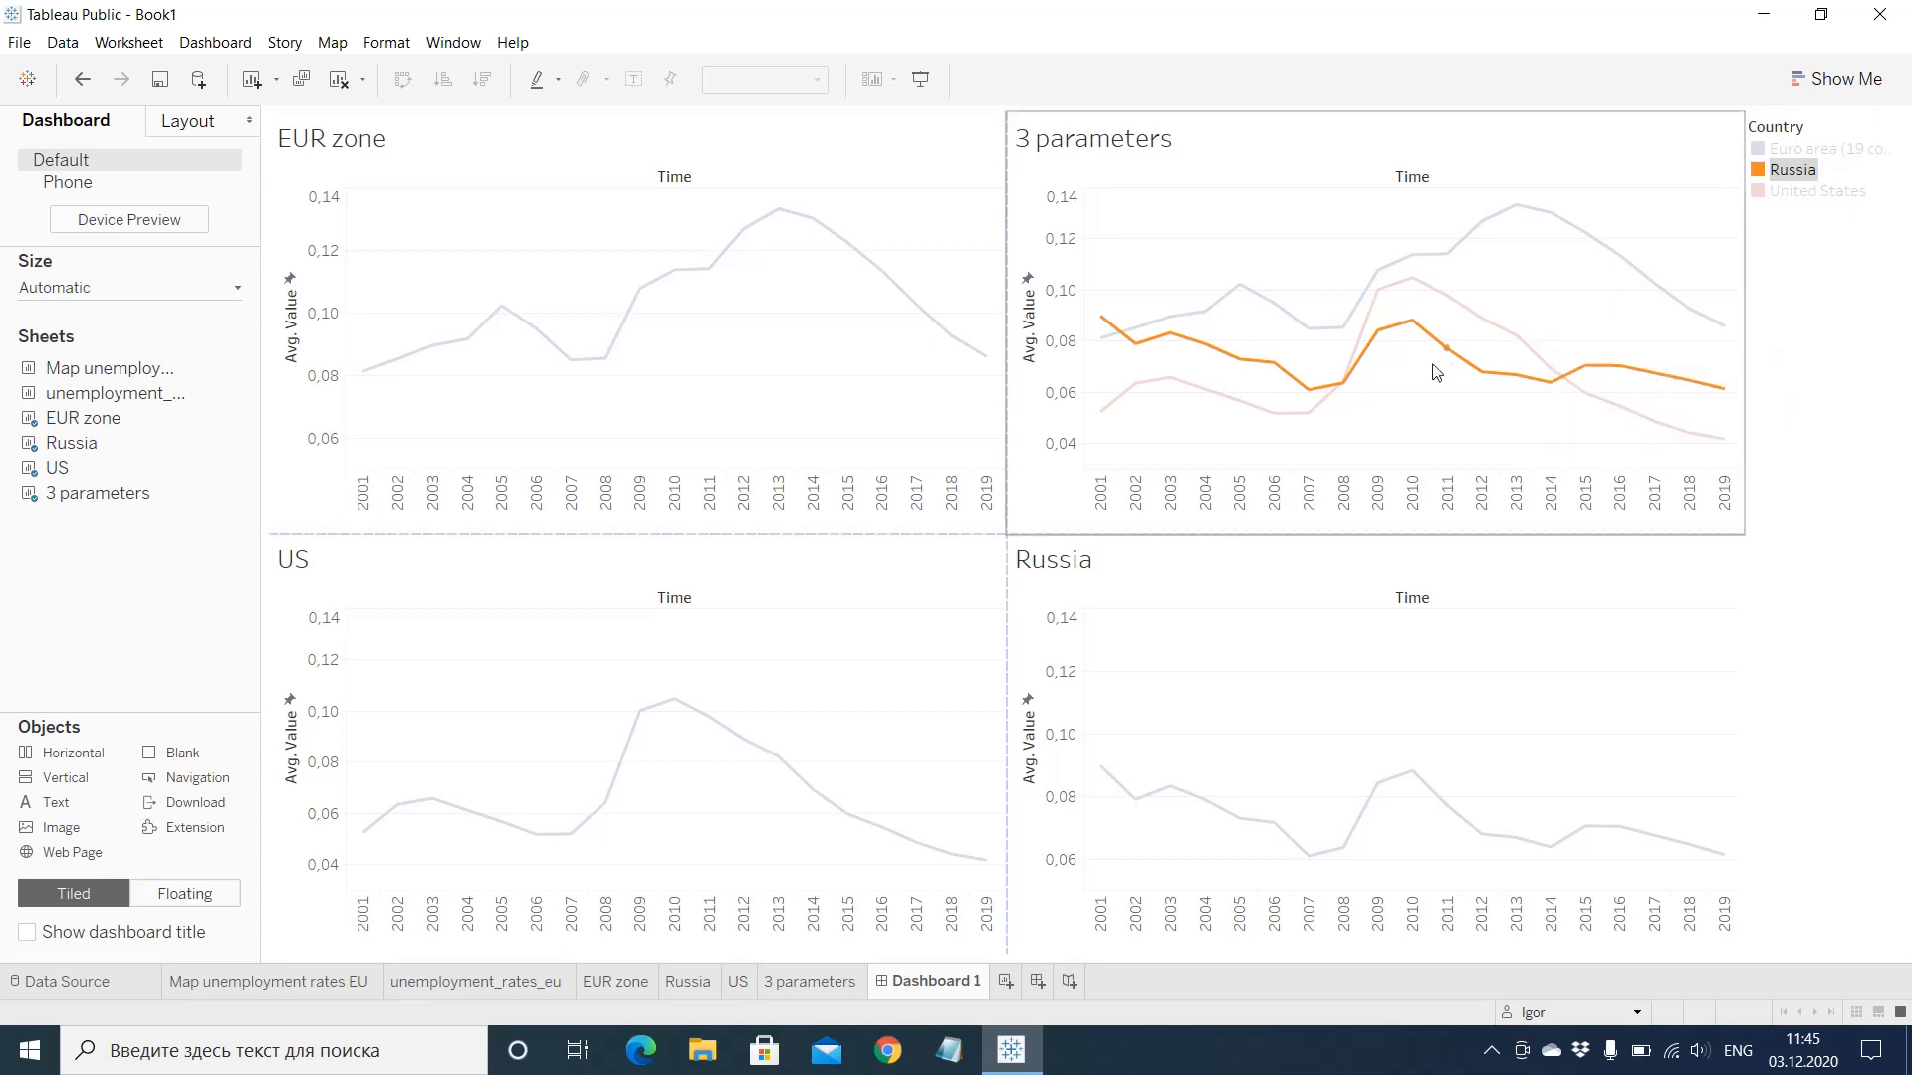
click(1275, 414)
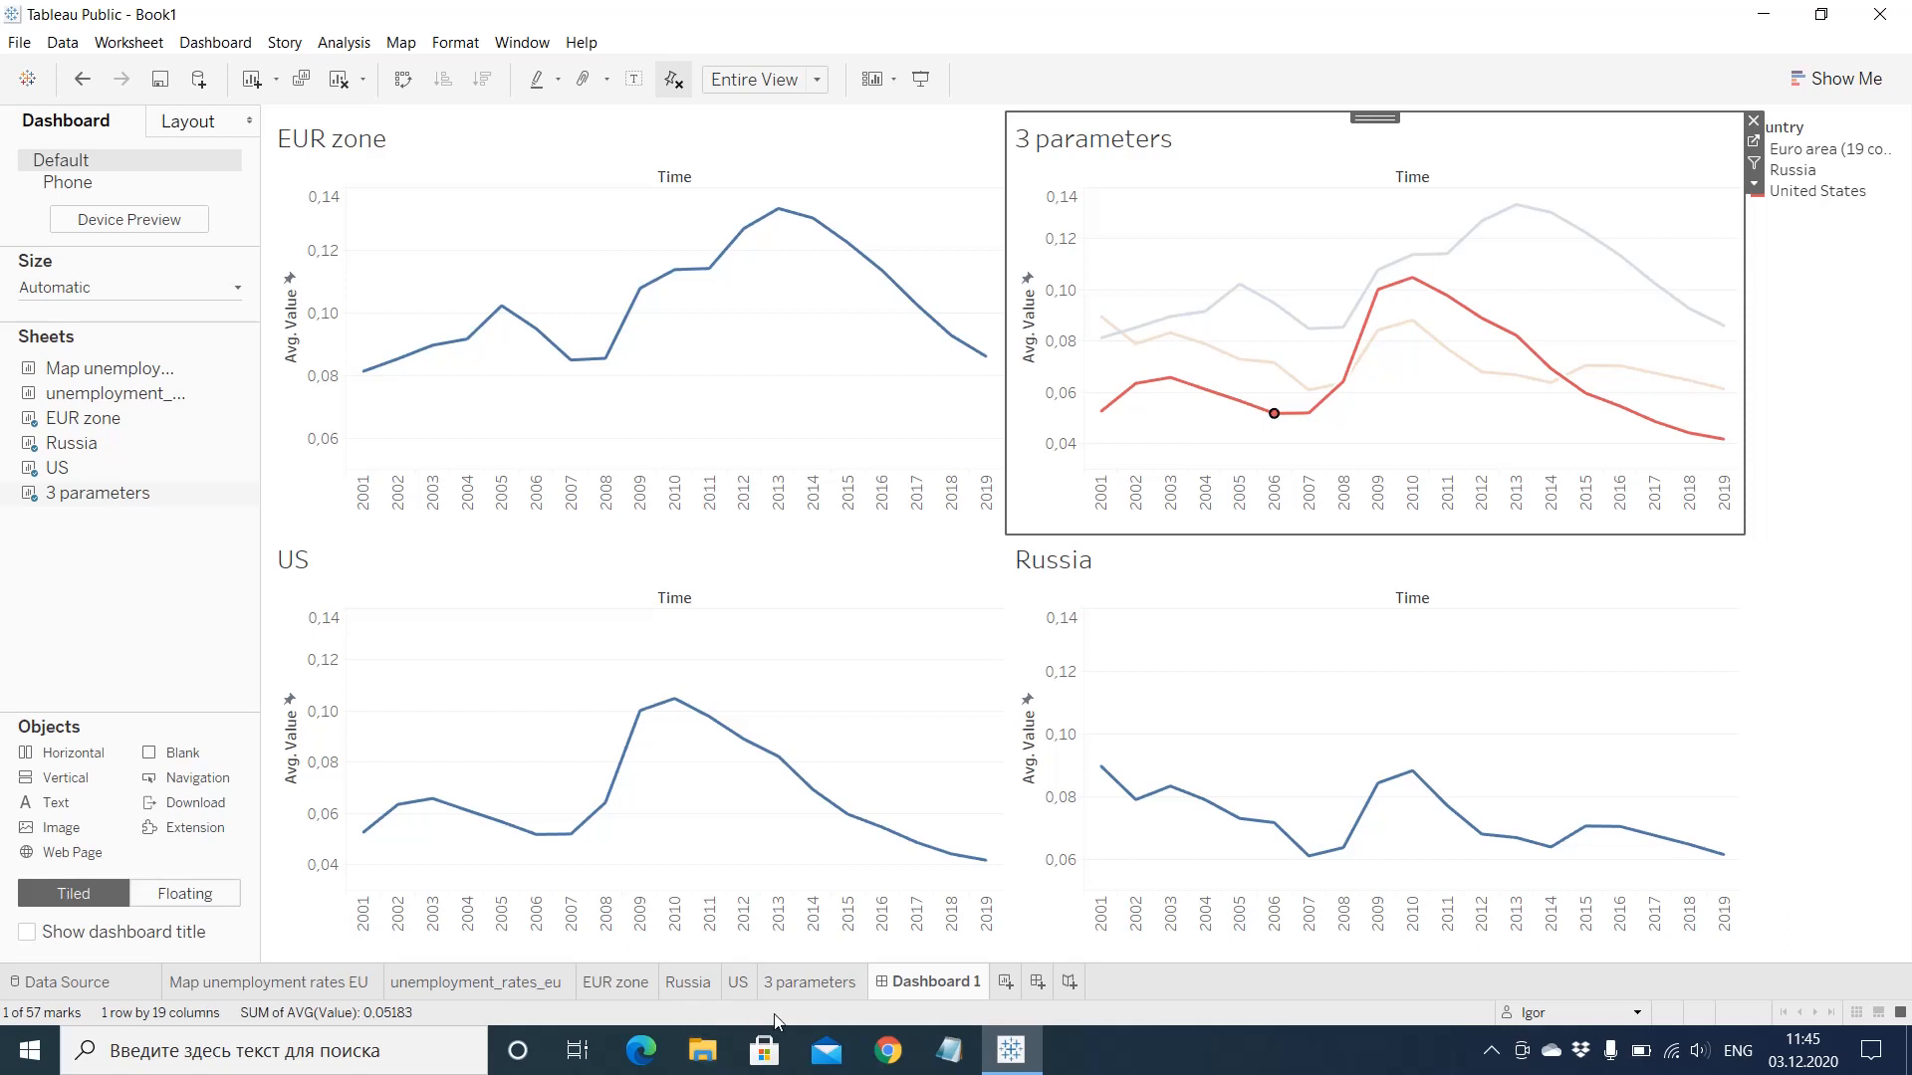
Step: Rename the dashboard as Report
right_click(917, 984)
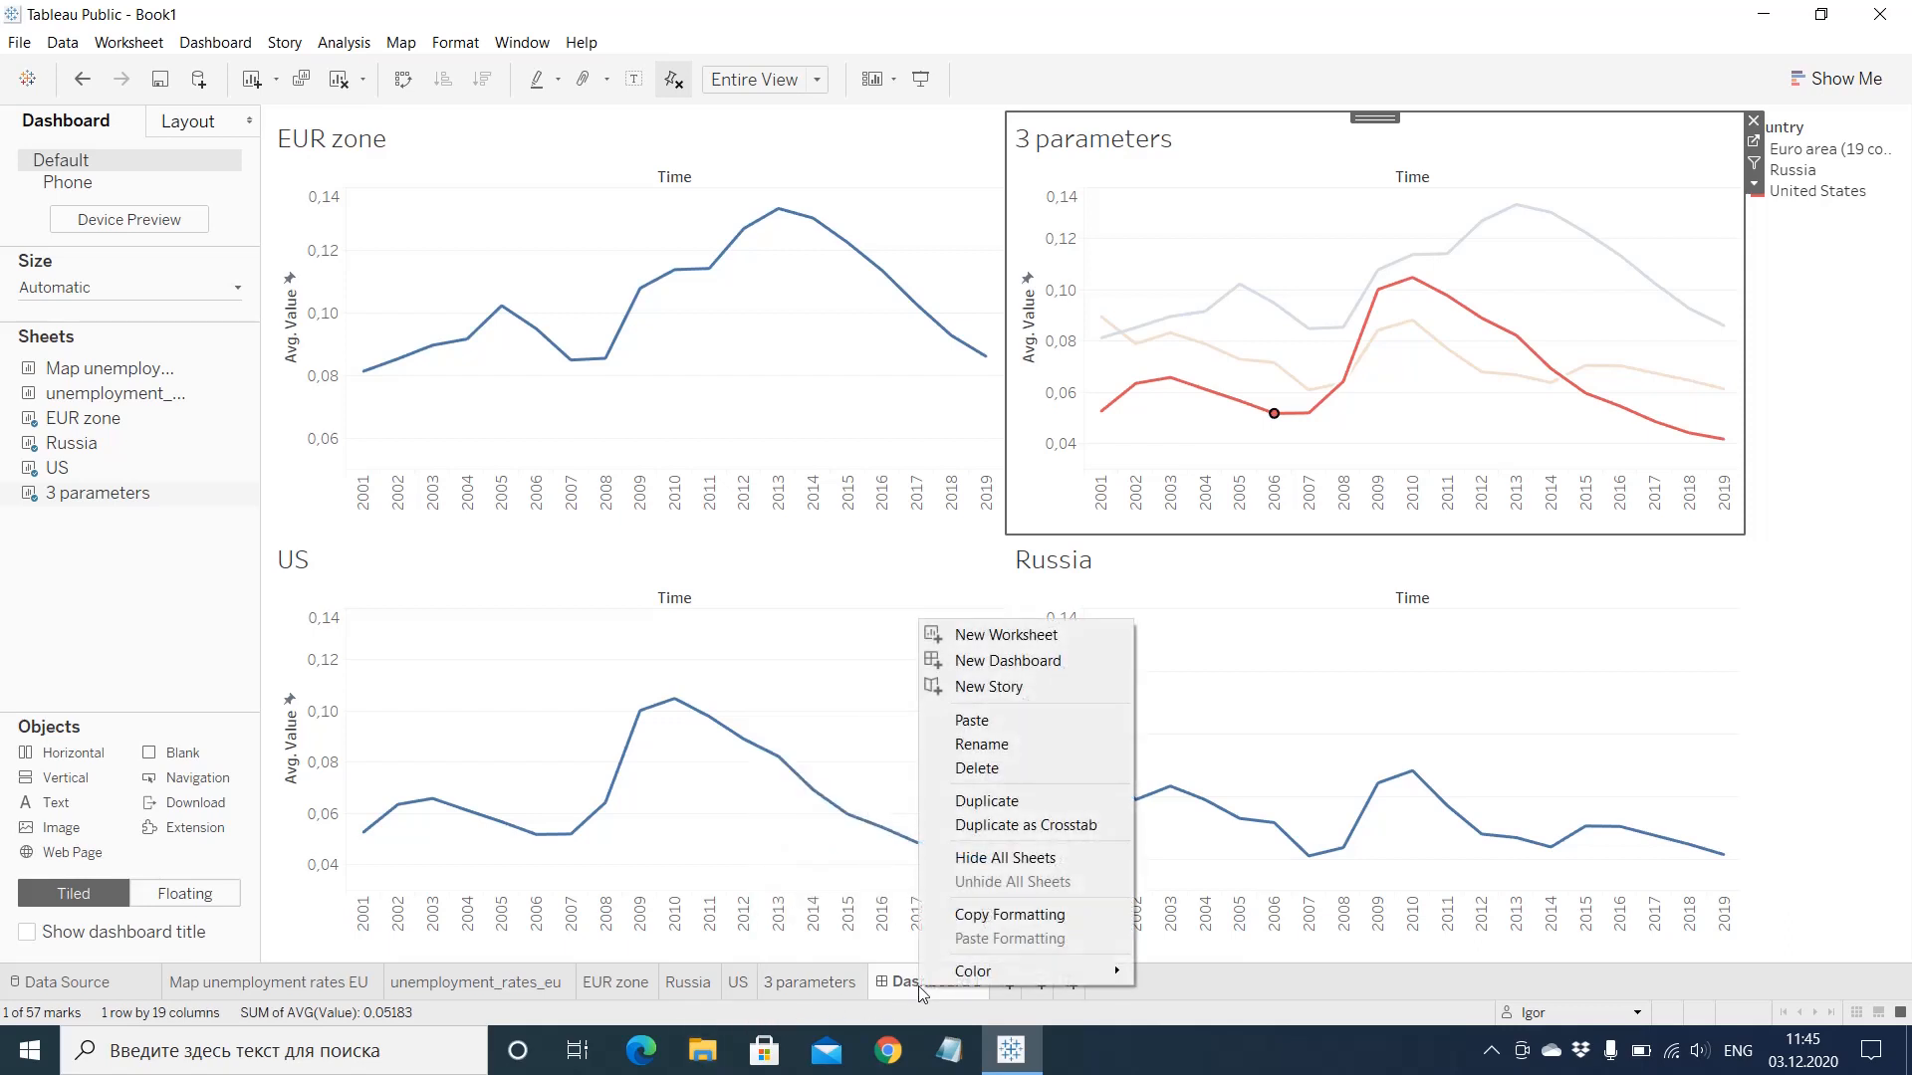
click(1050, 754)
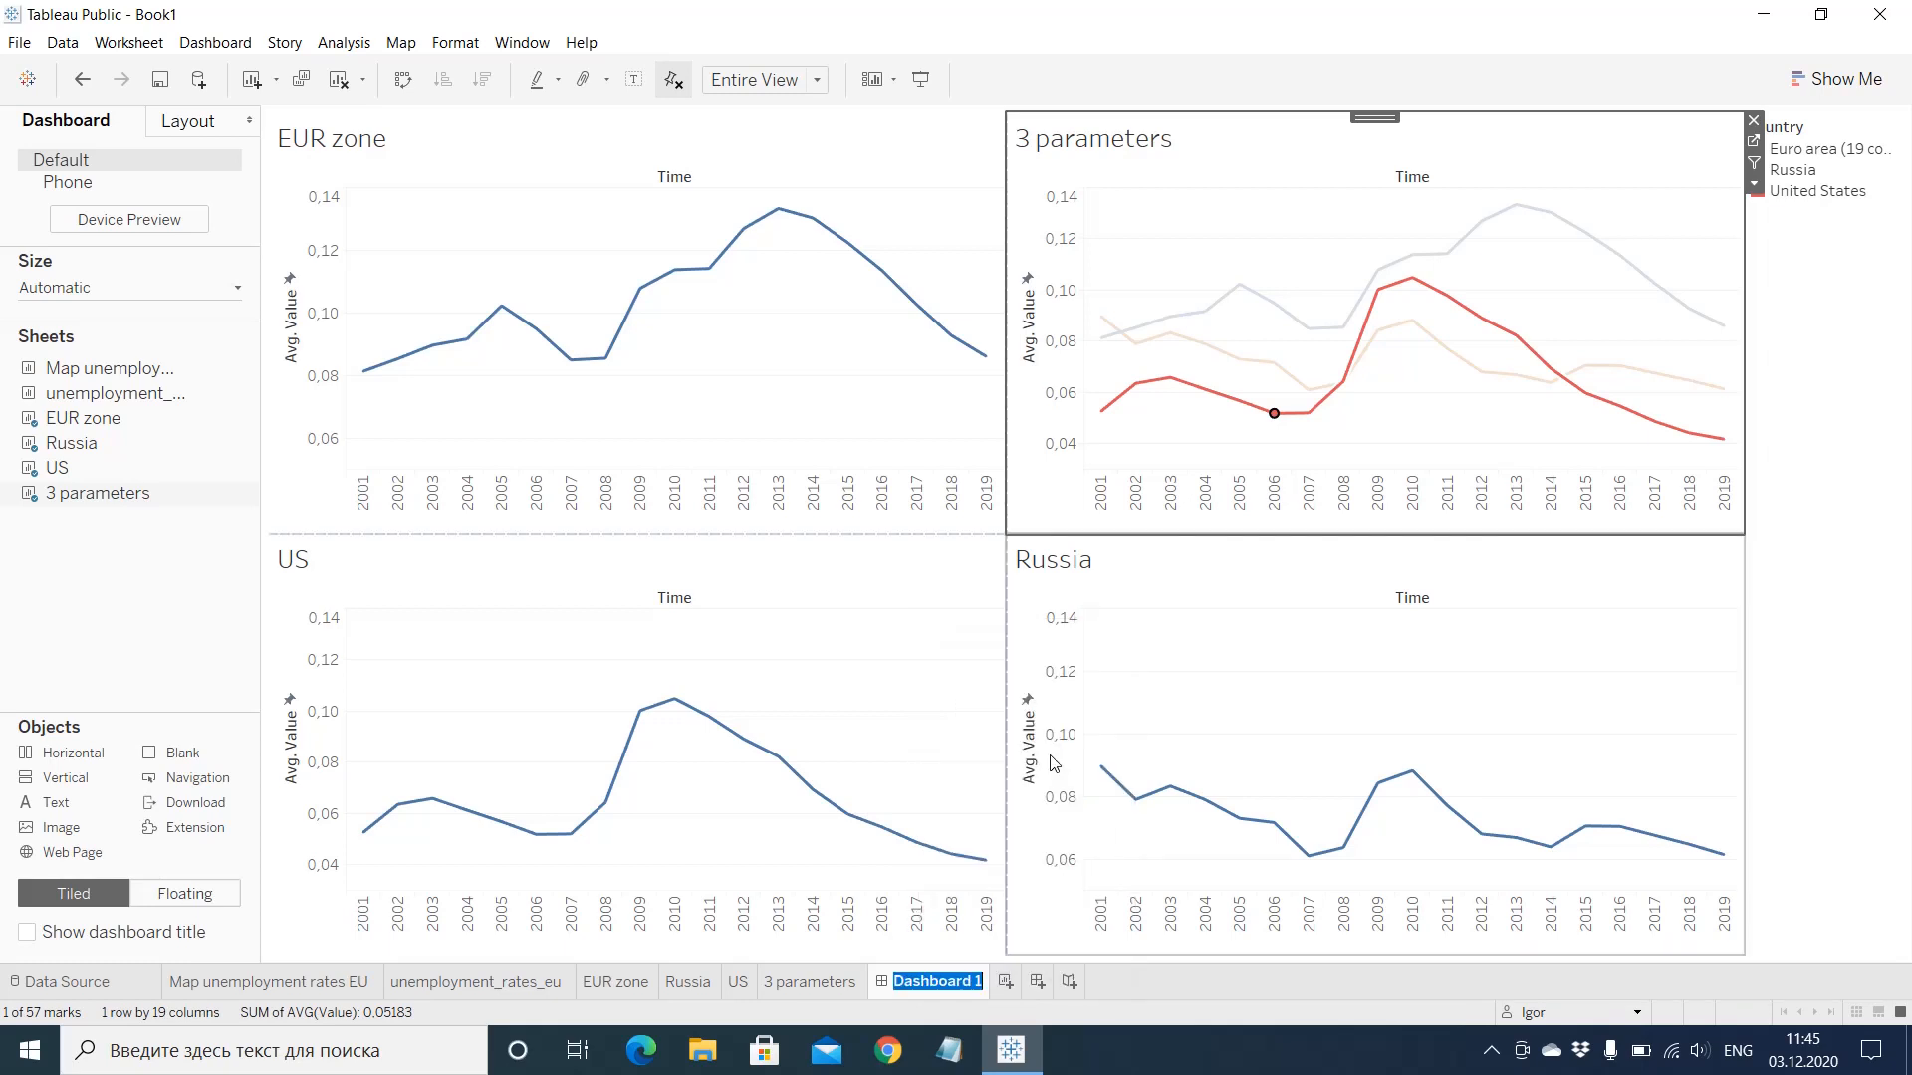
text(Report)
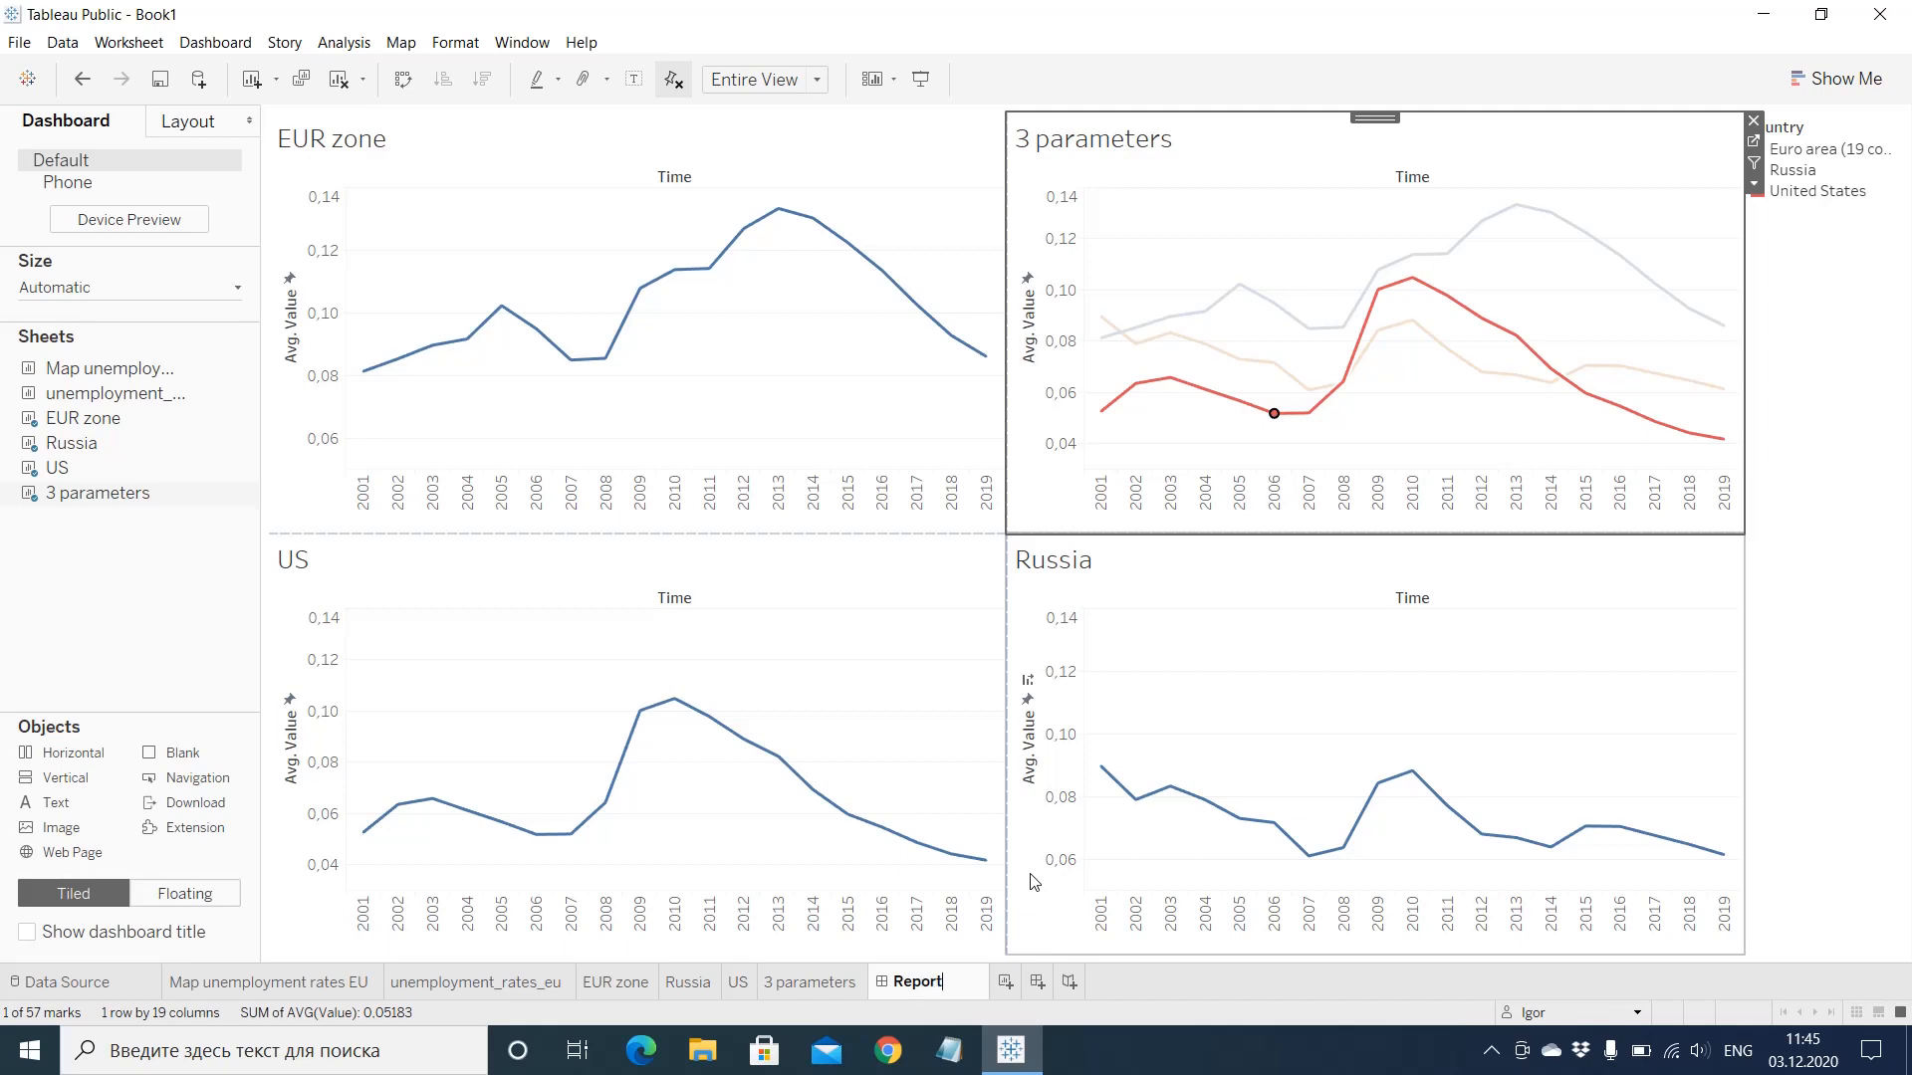
click(1185, 995)
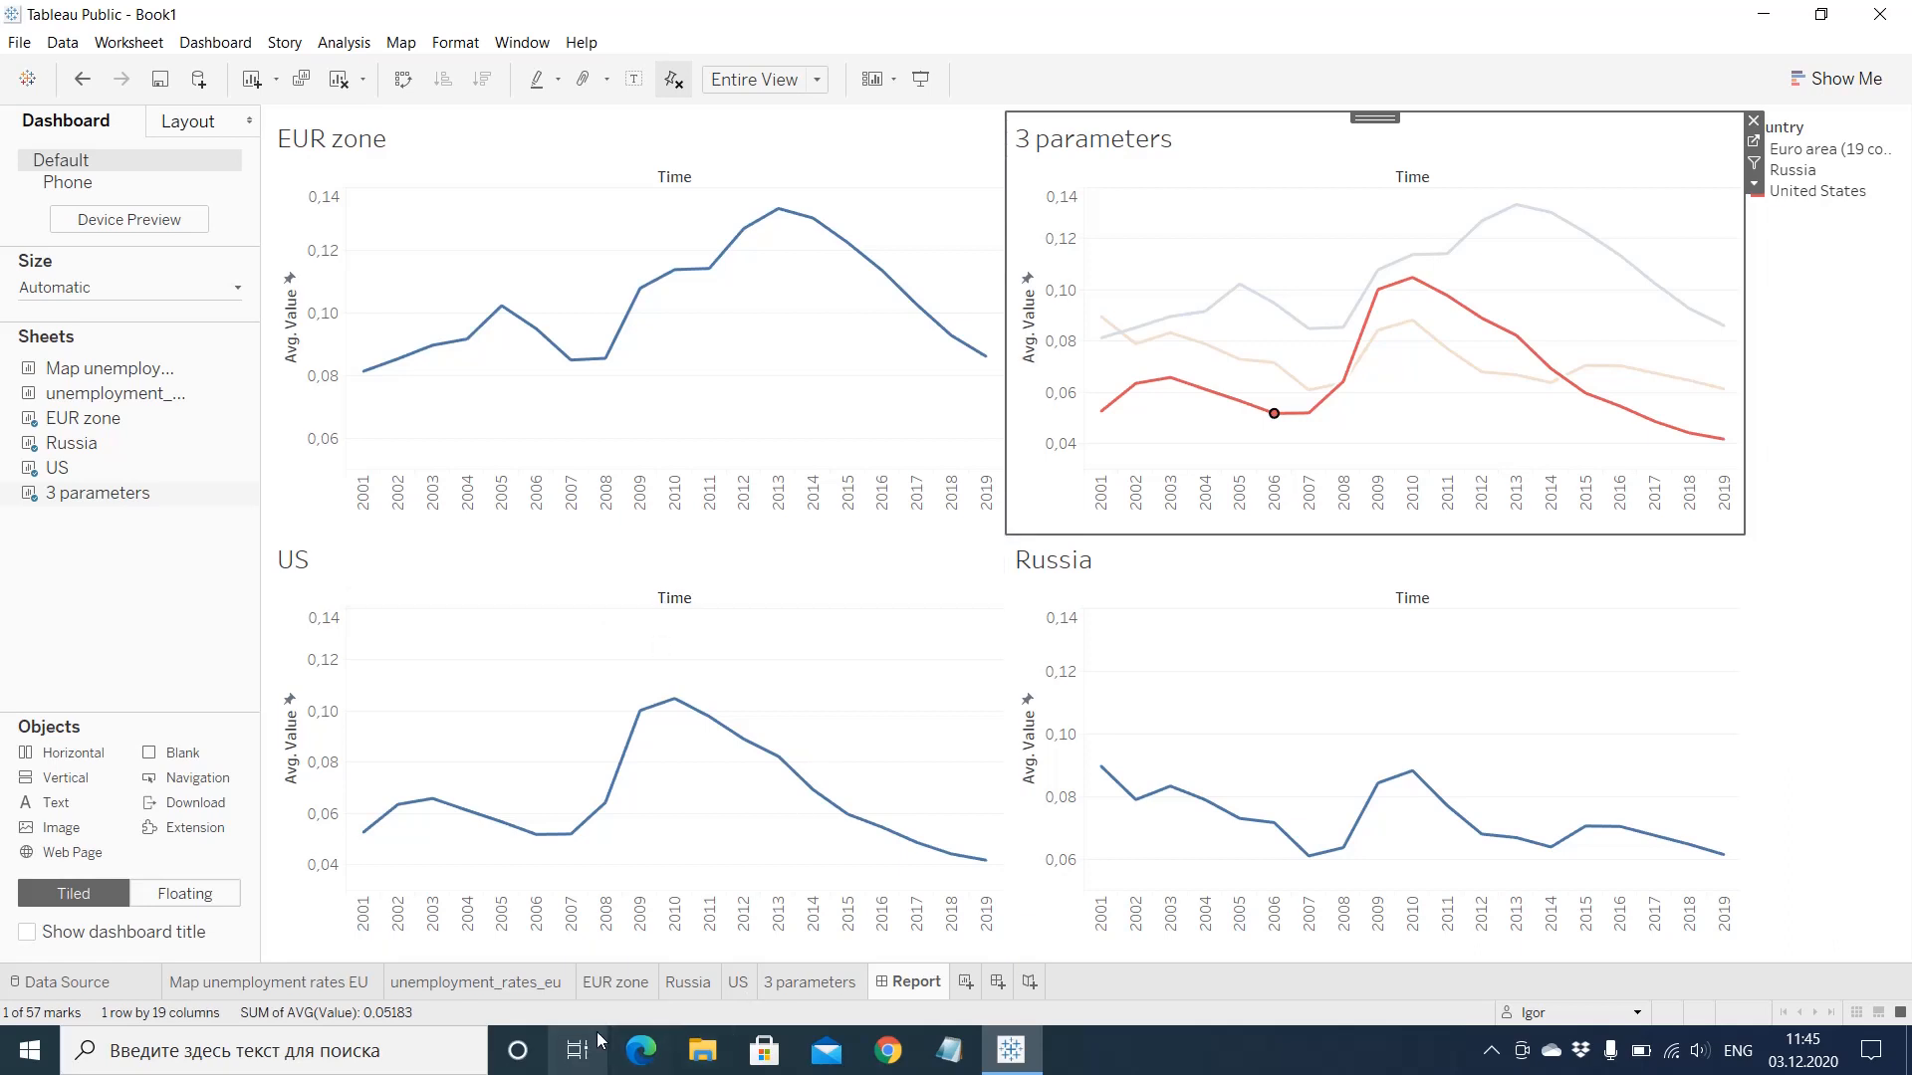
Step: Create a new story and place the unemployment_rates_eu bar chart on its first story point
mouse_move(489, 803)
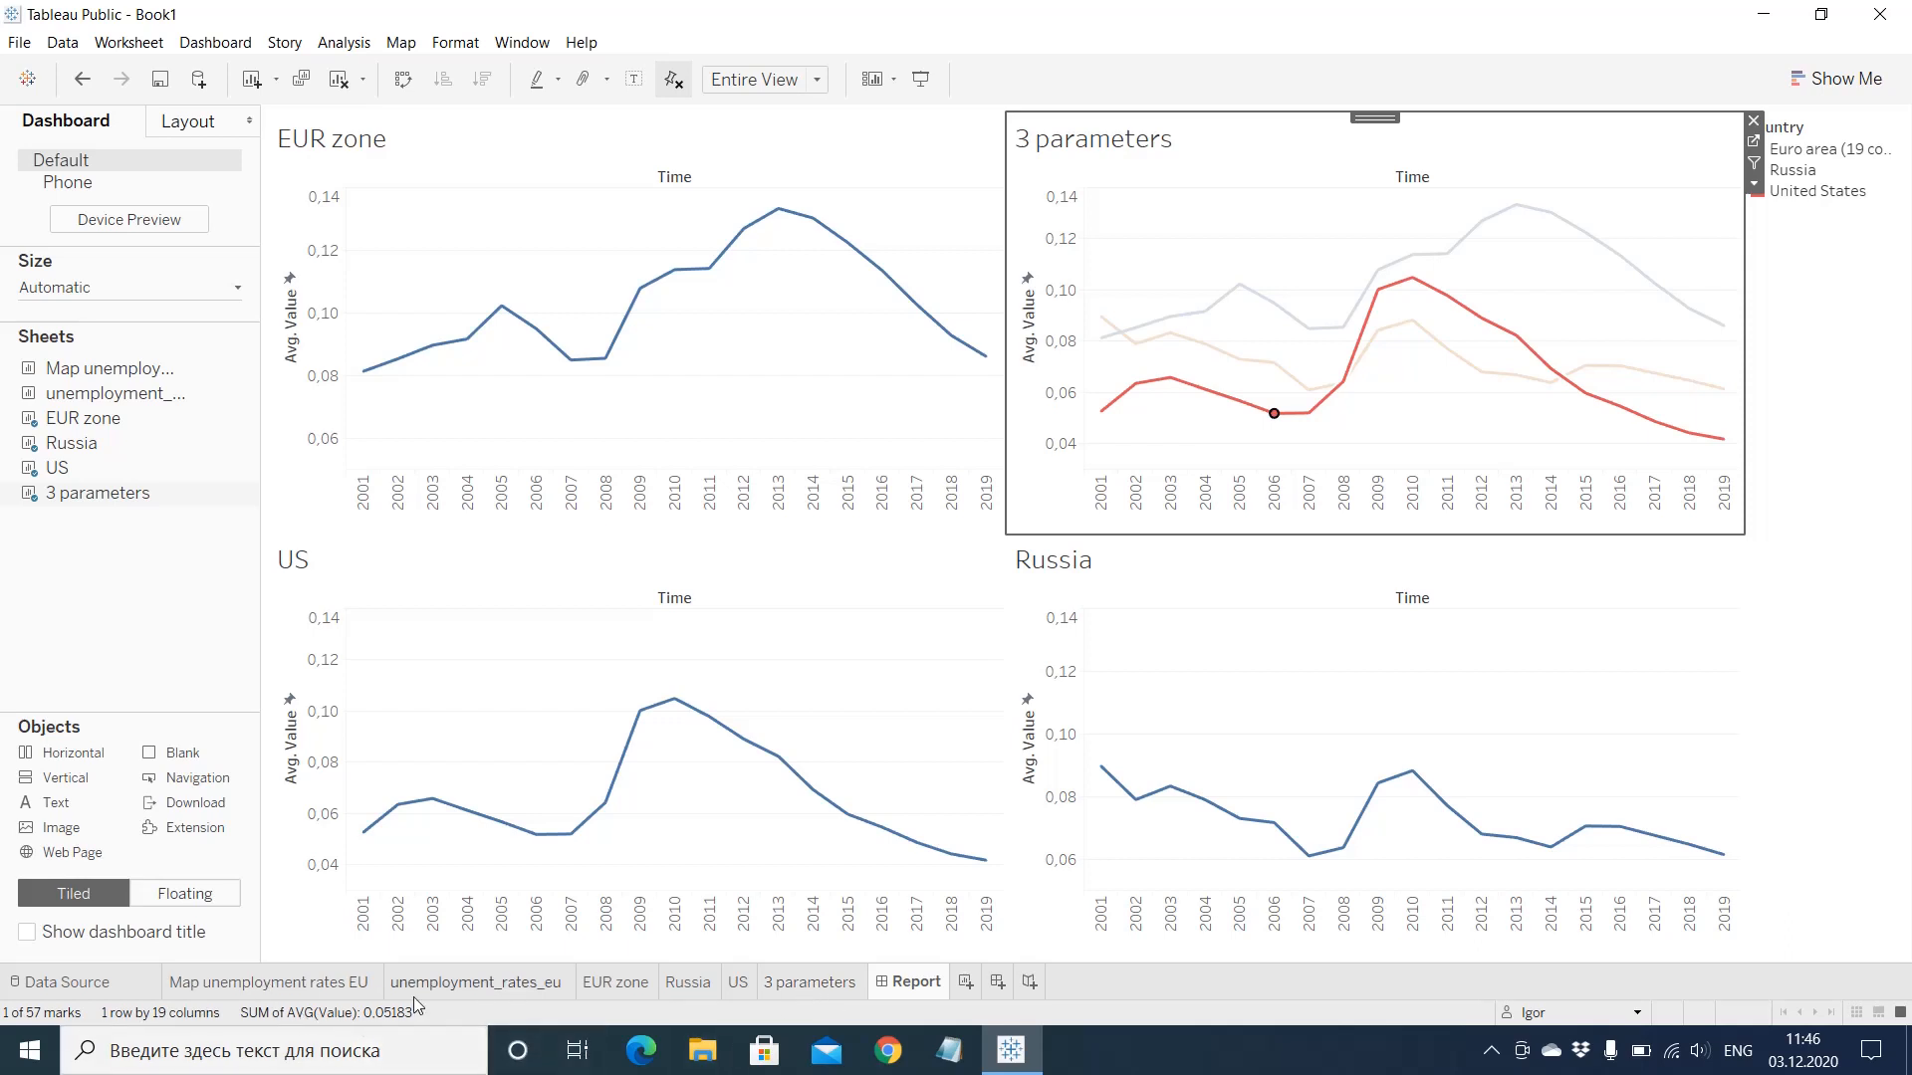
mouse_move(424, 995)
click(1028, 984)
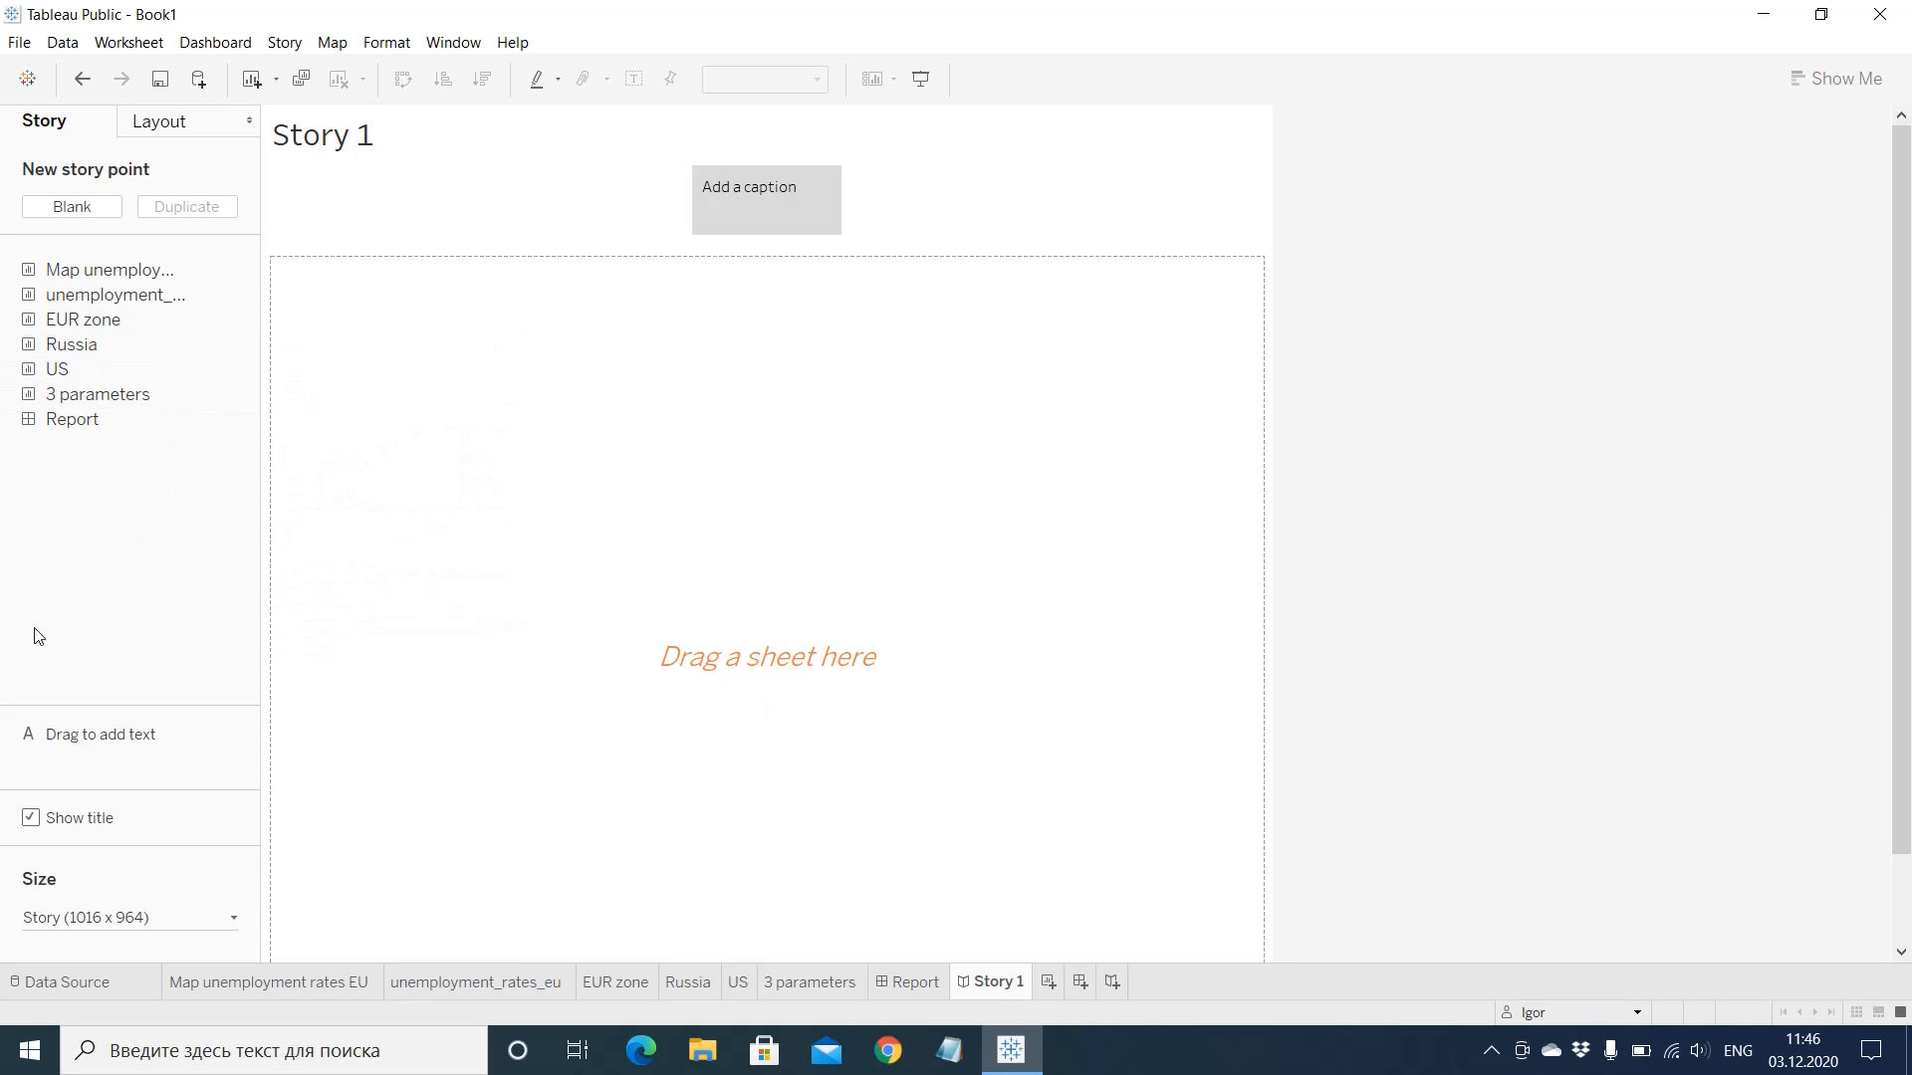
mouse_move(3, 329)
mouse_move(45, 292)
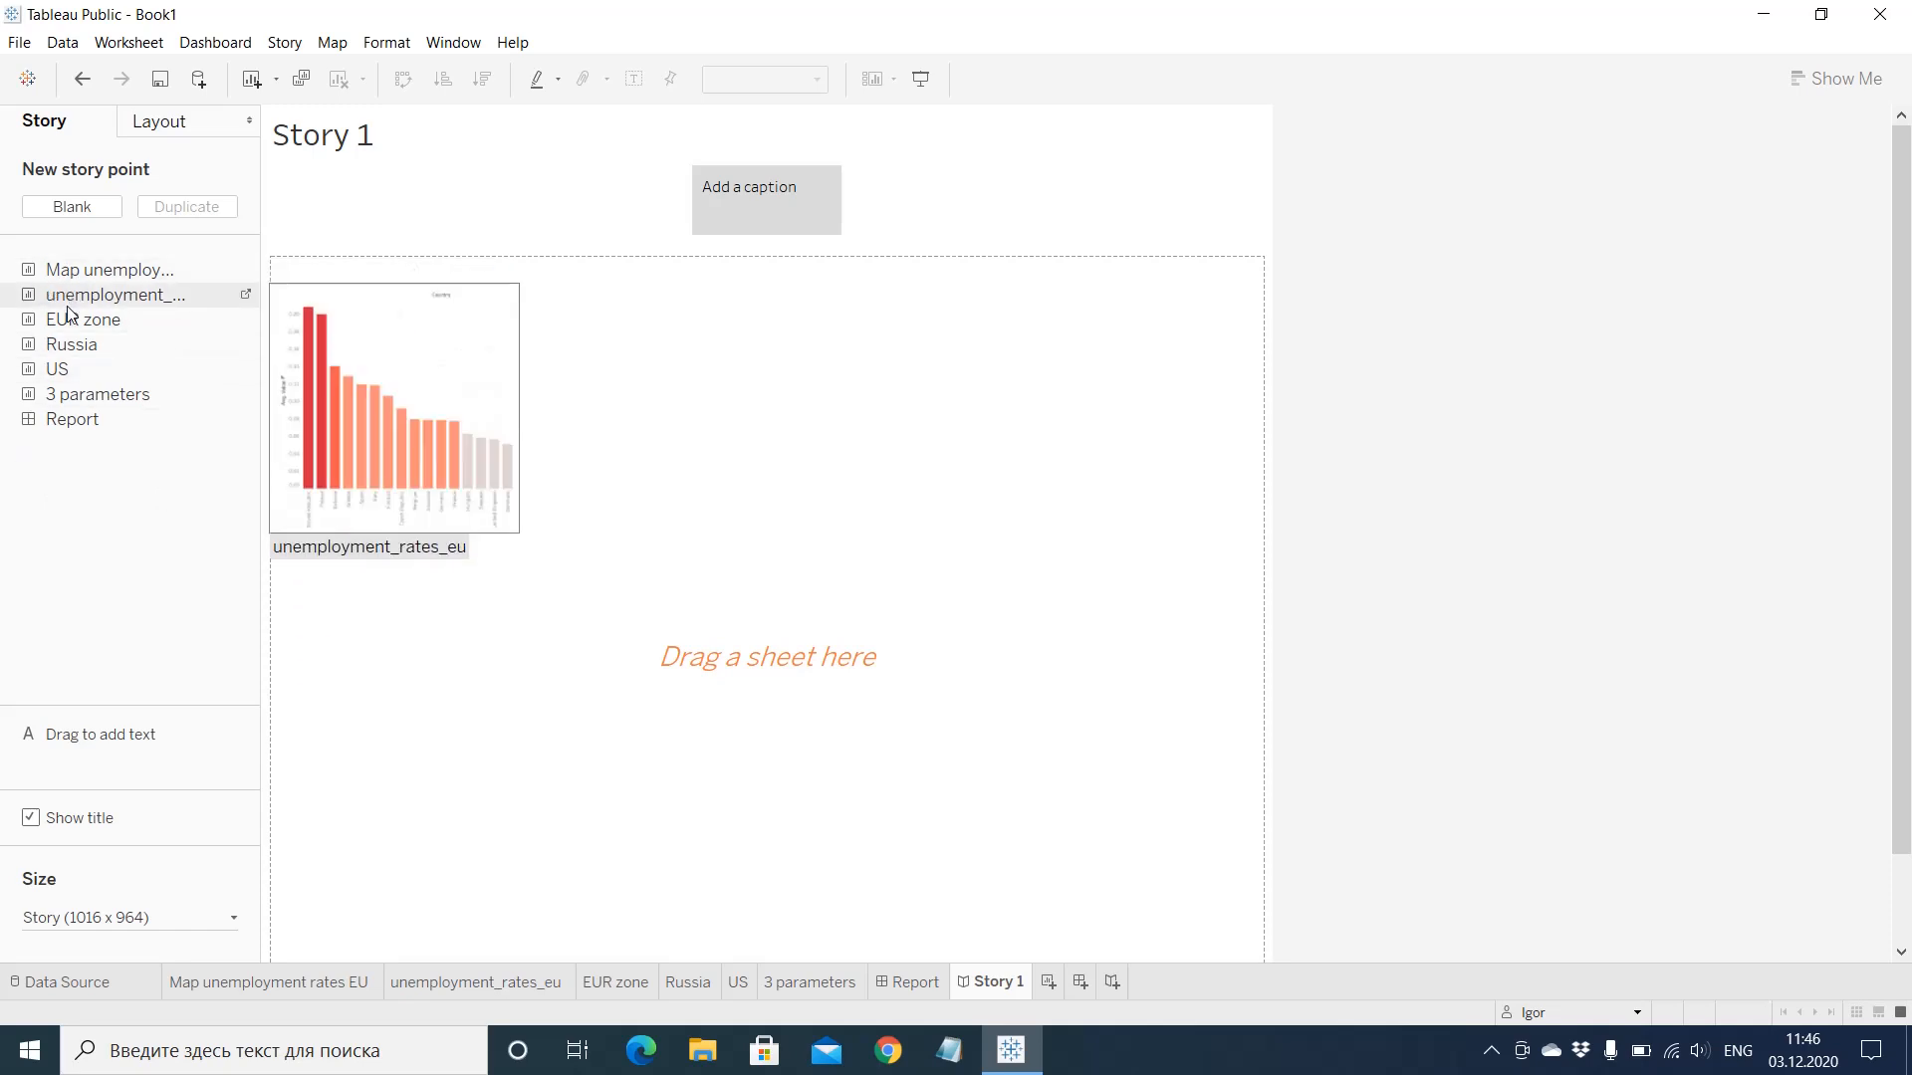
drag(67, 308, 566, 445)
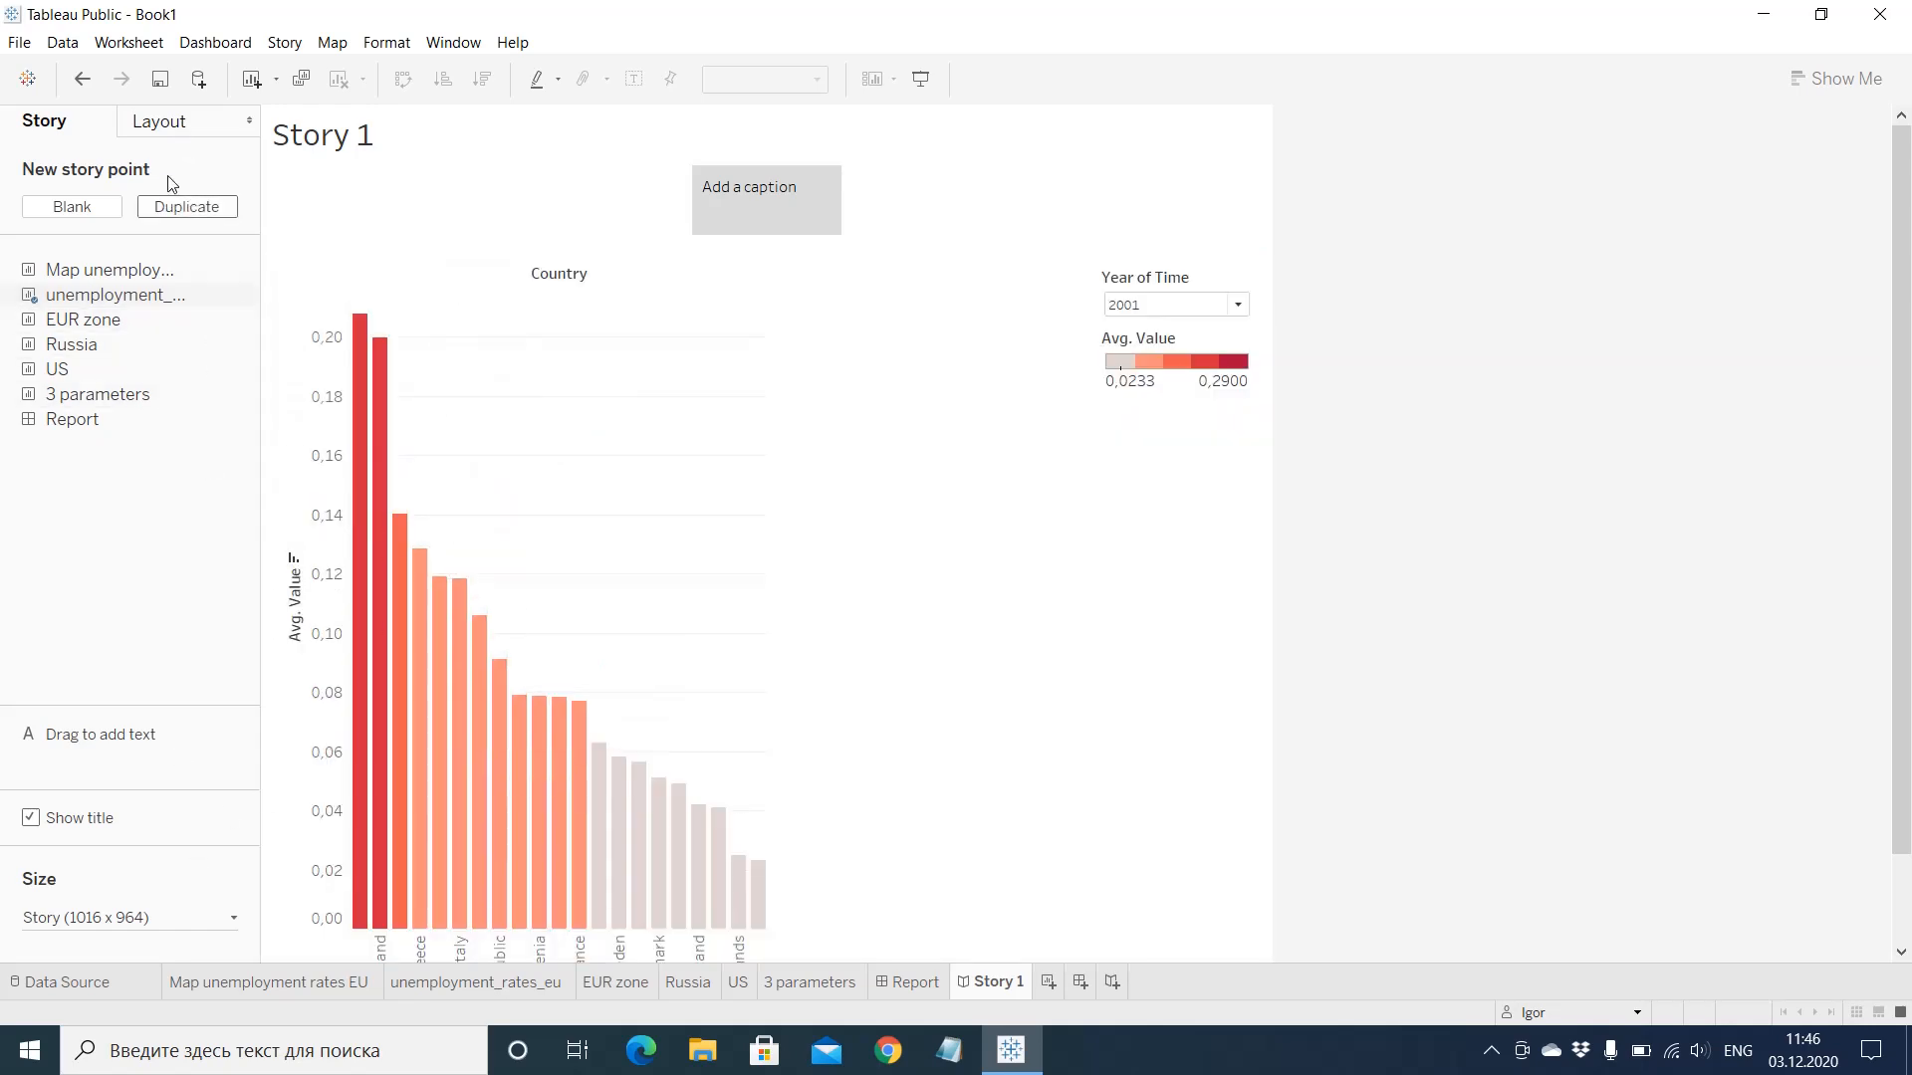
Step: Set the story's size from a fixed size to Automatic
click(235, 918)
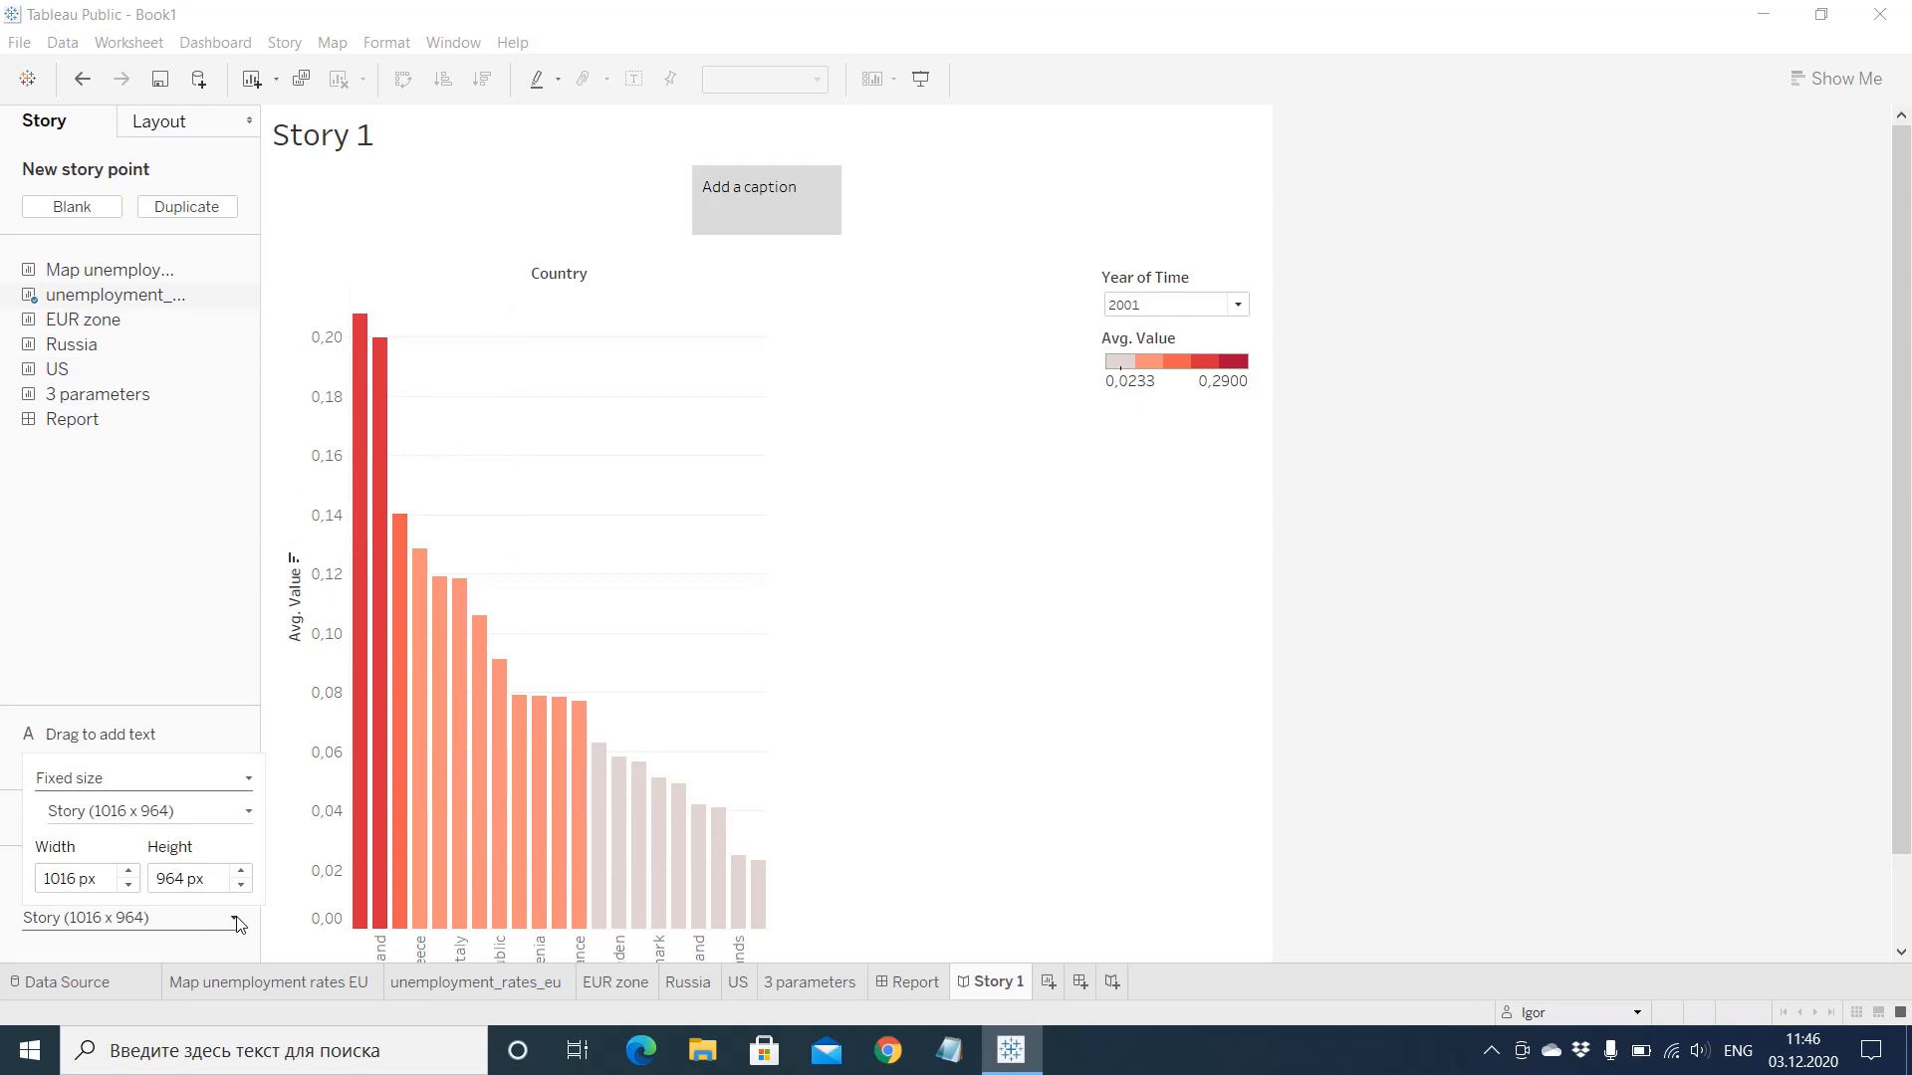
click(241, 780)
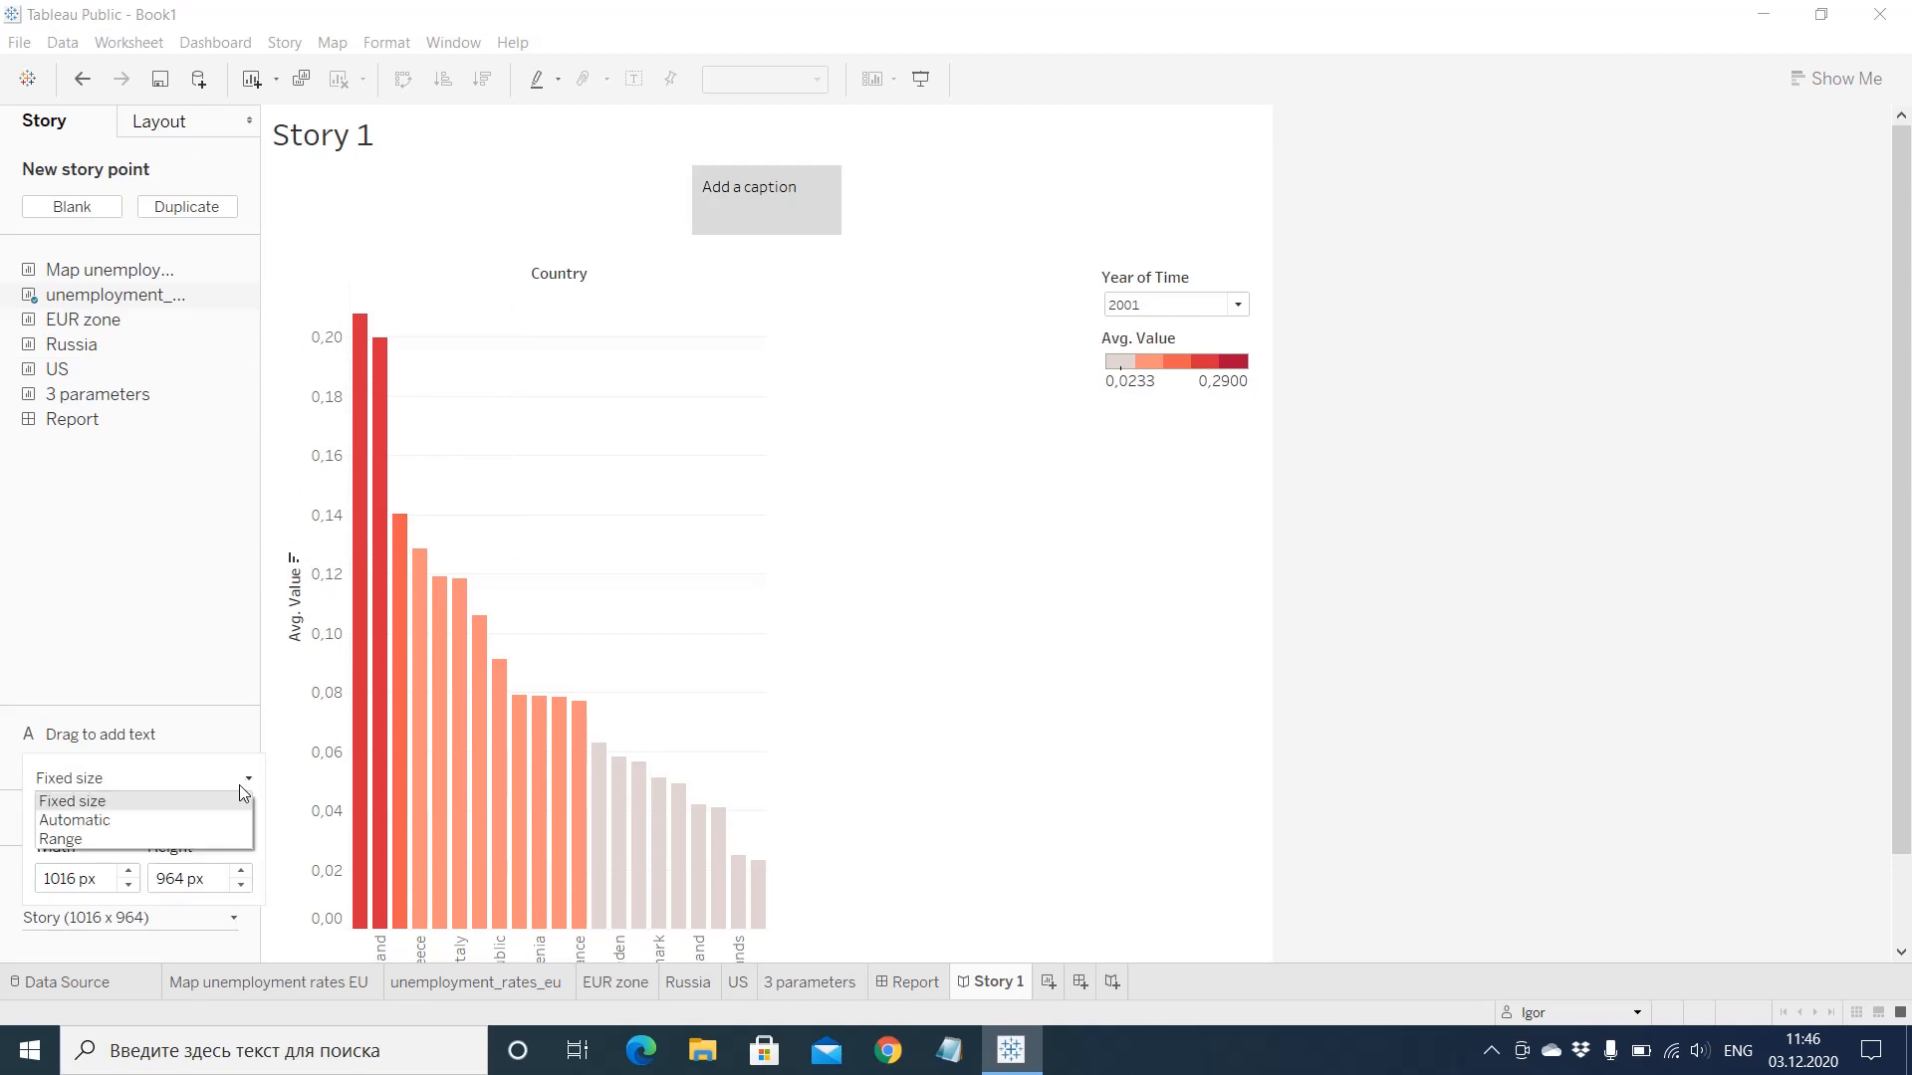
click(136, 829)
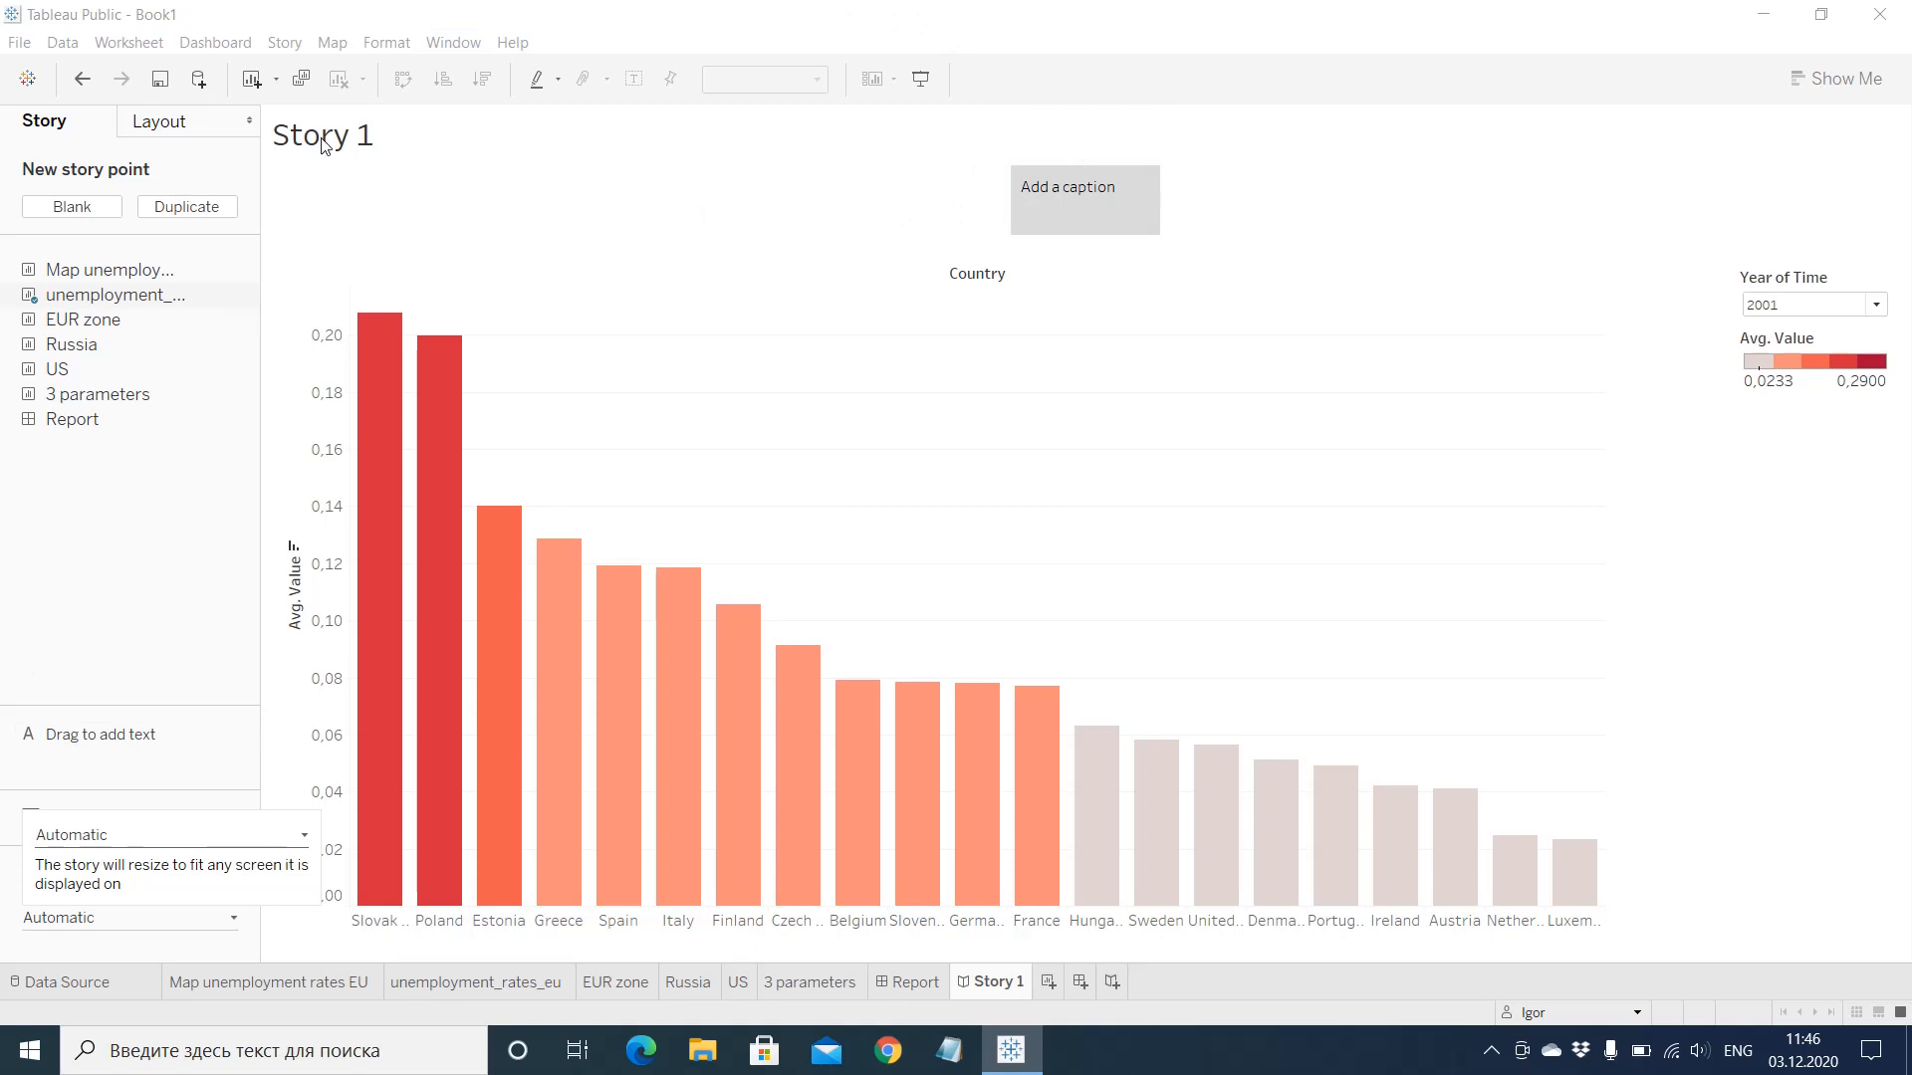
Step: Caption the first story point "This is a beginning of our story."
mouse_move(1027, 214)
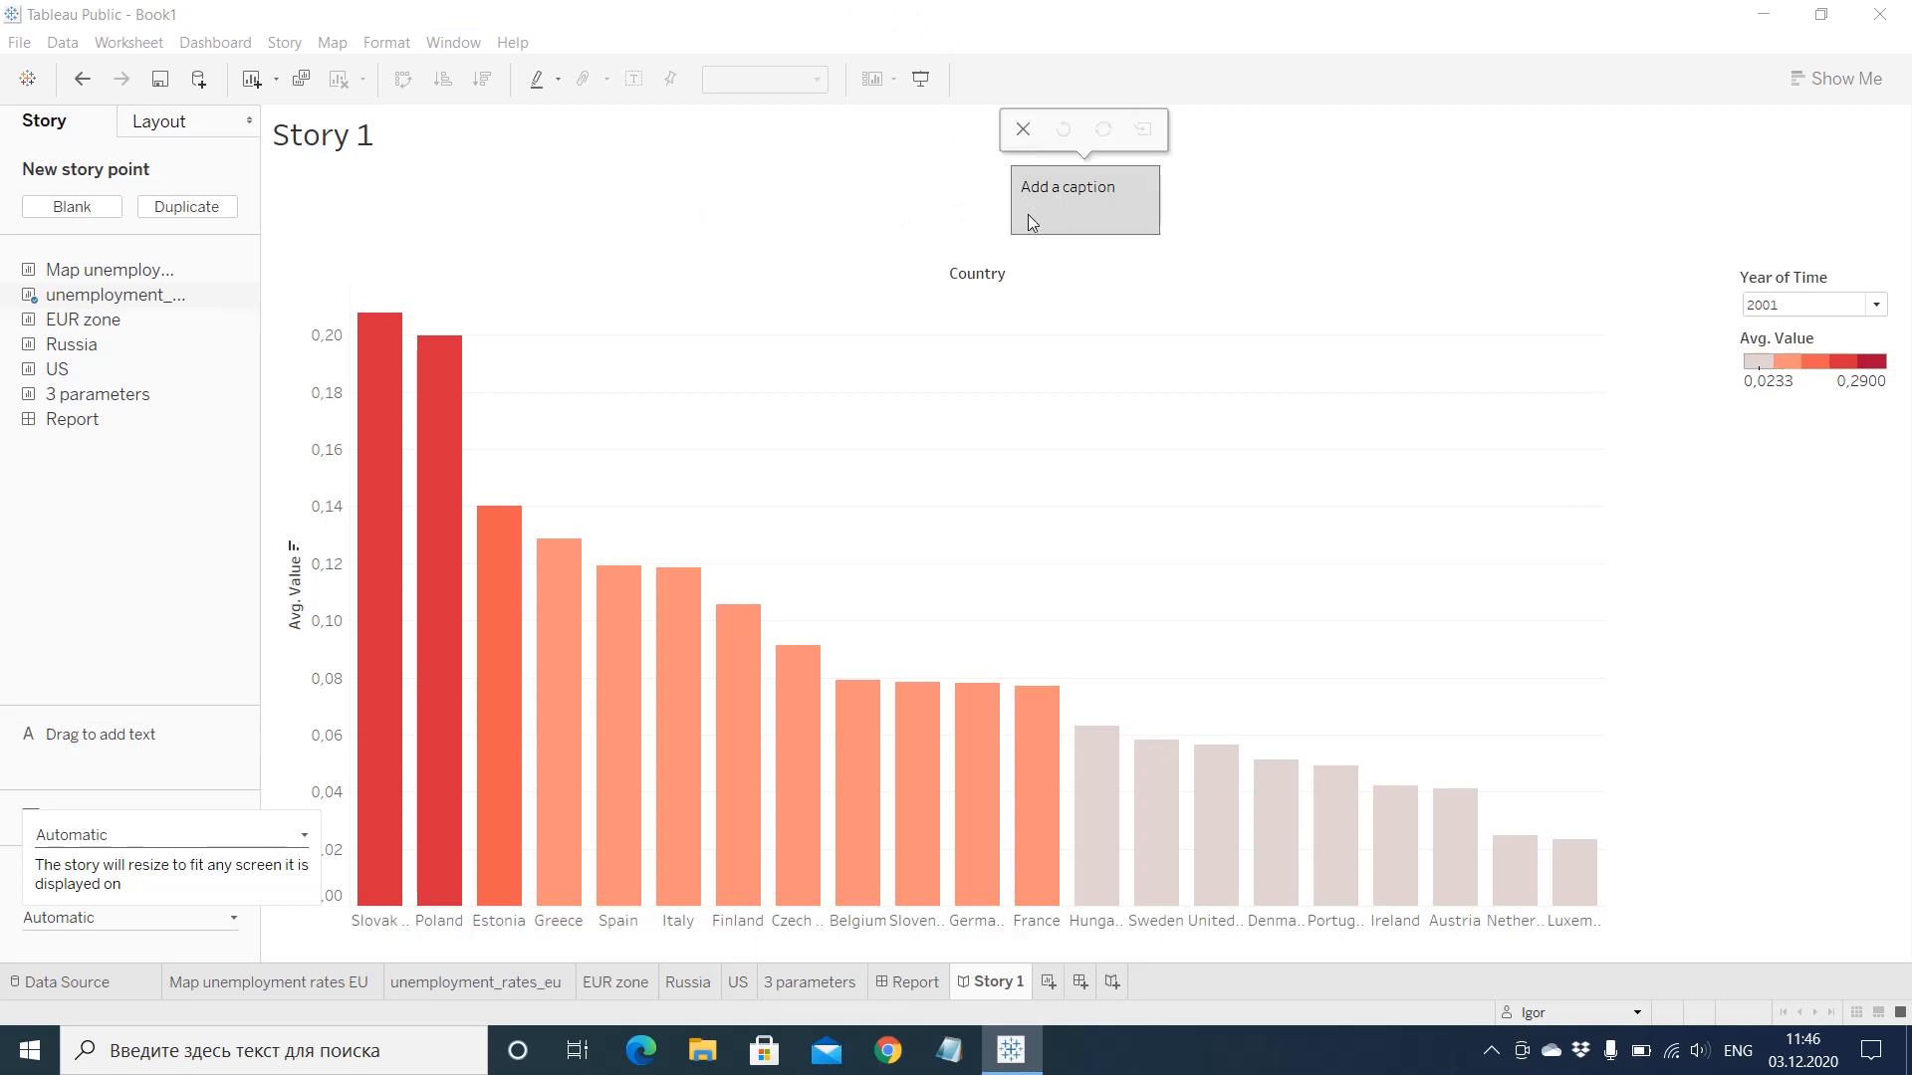
click(1101, 190)
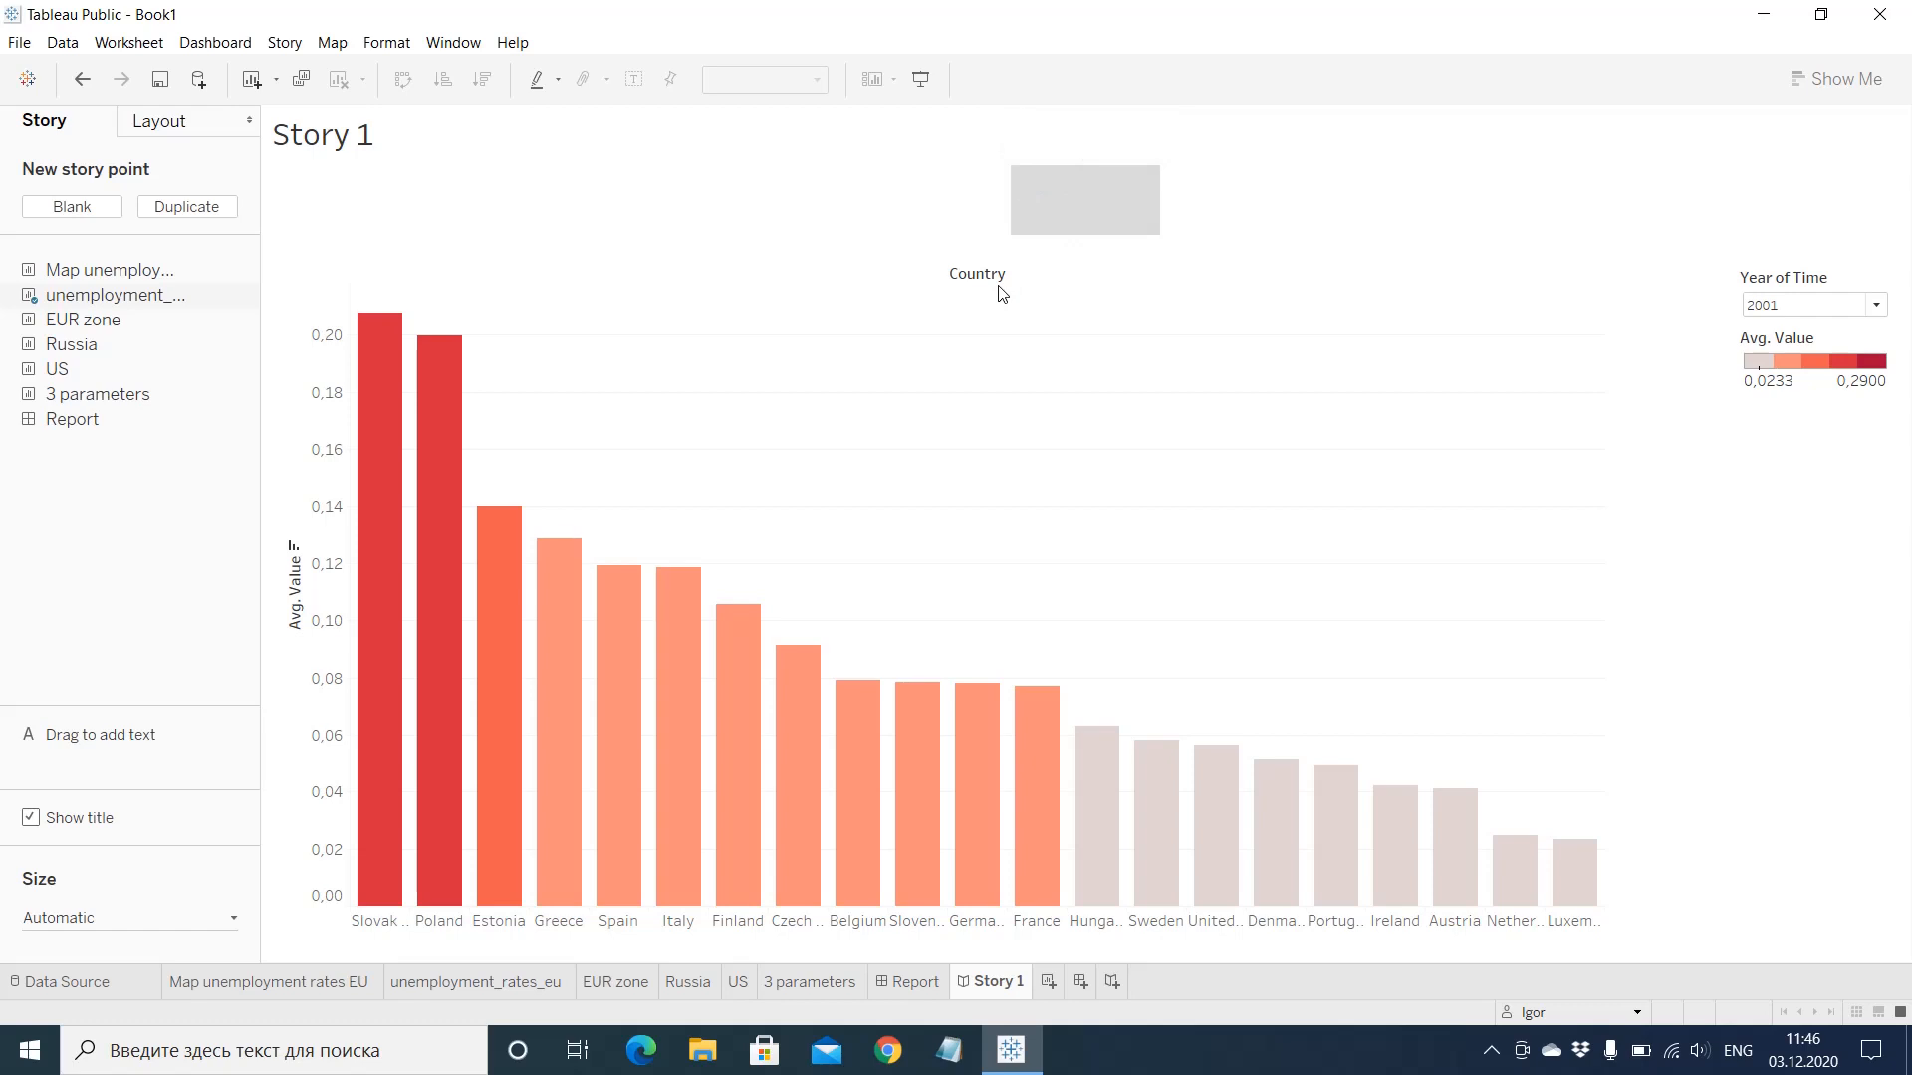
text(This is a beginning of our story.)
Step: Add a second blank story point and caption it "It is a second part of our story."
click(107, 210)
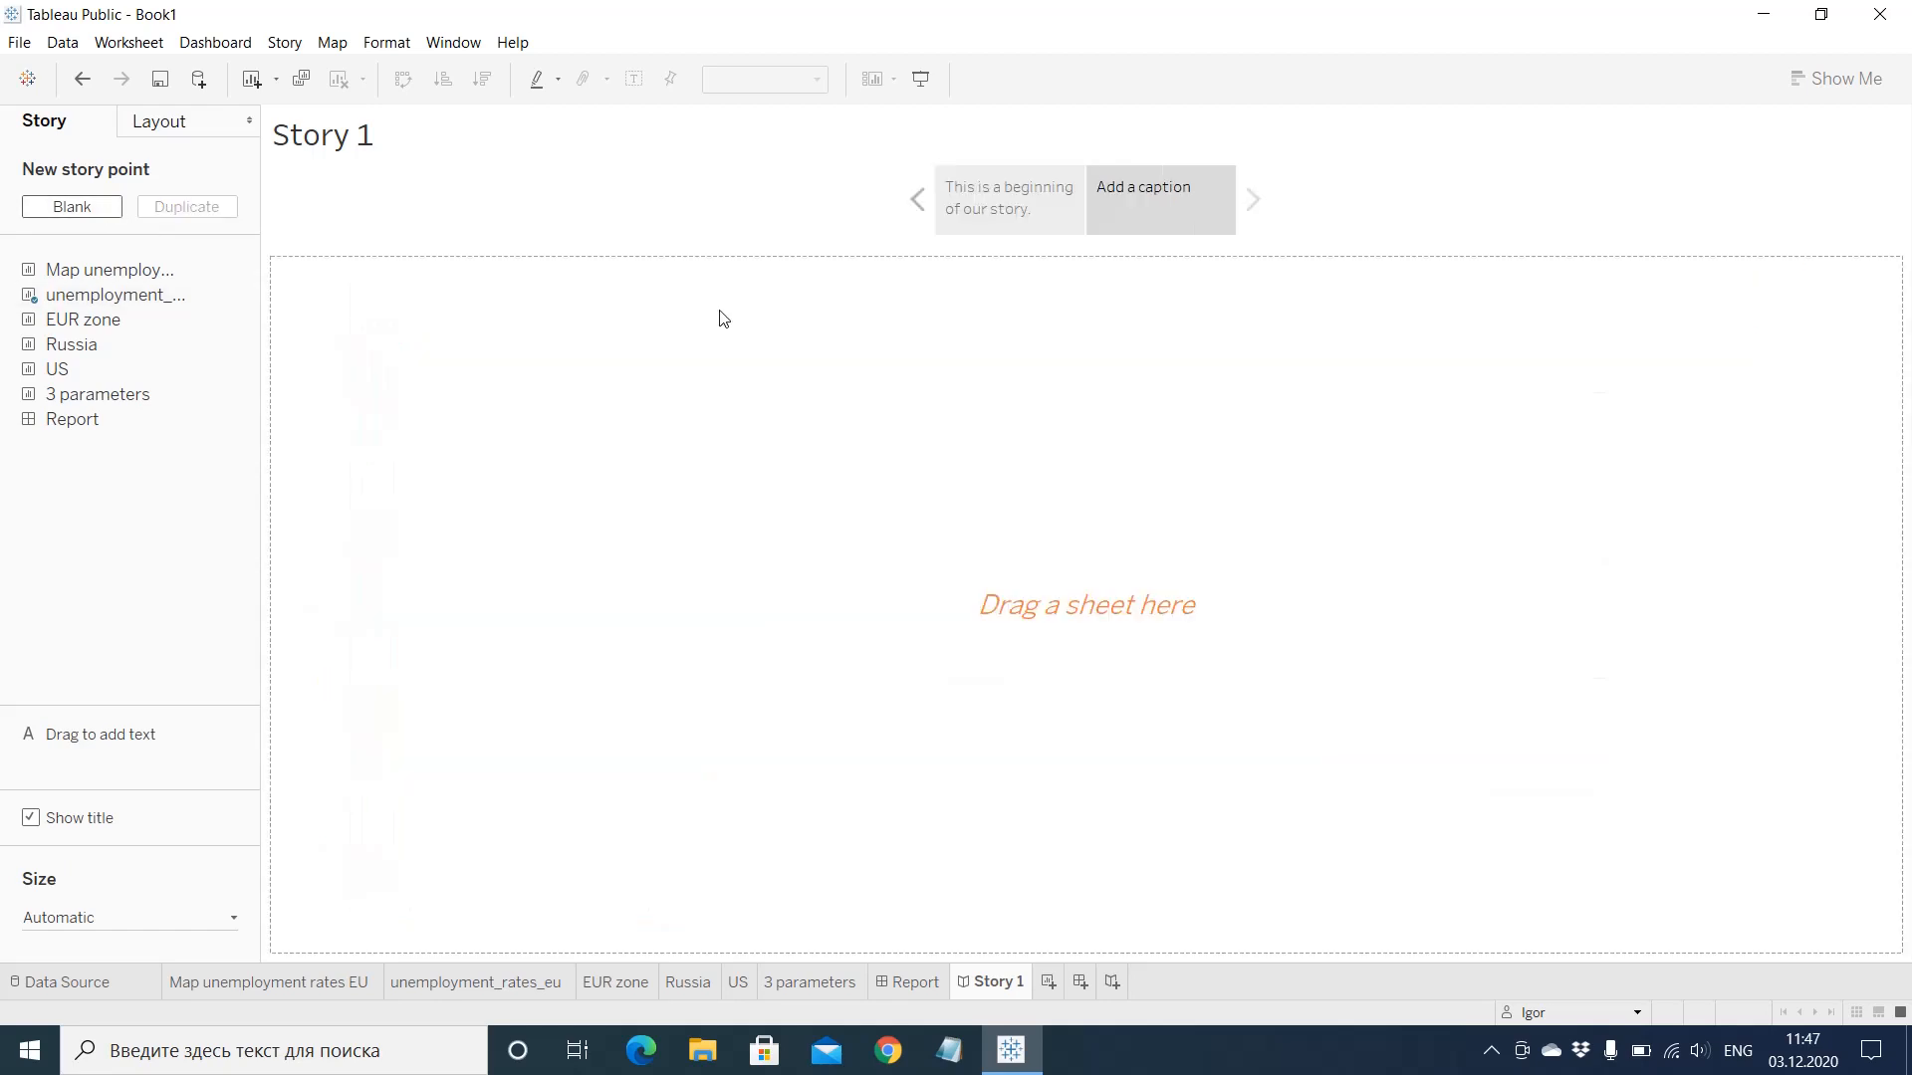
click(1159, 198)
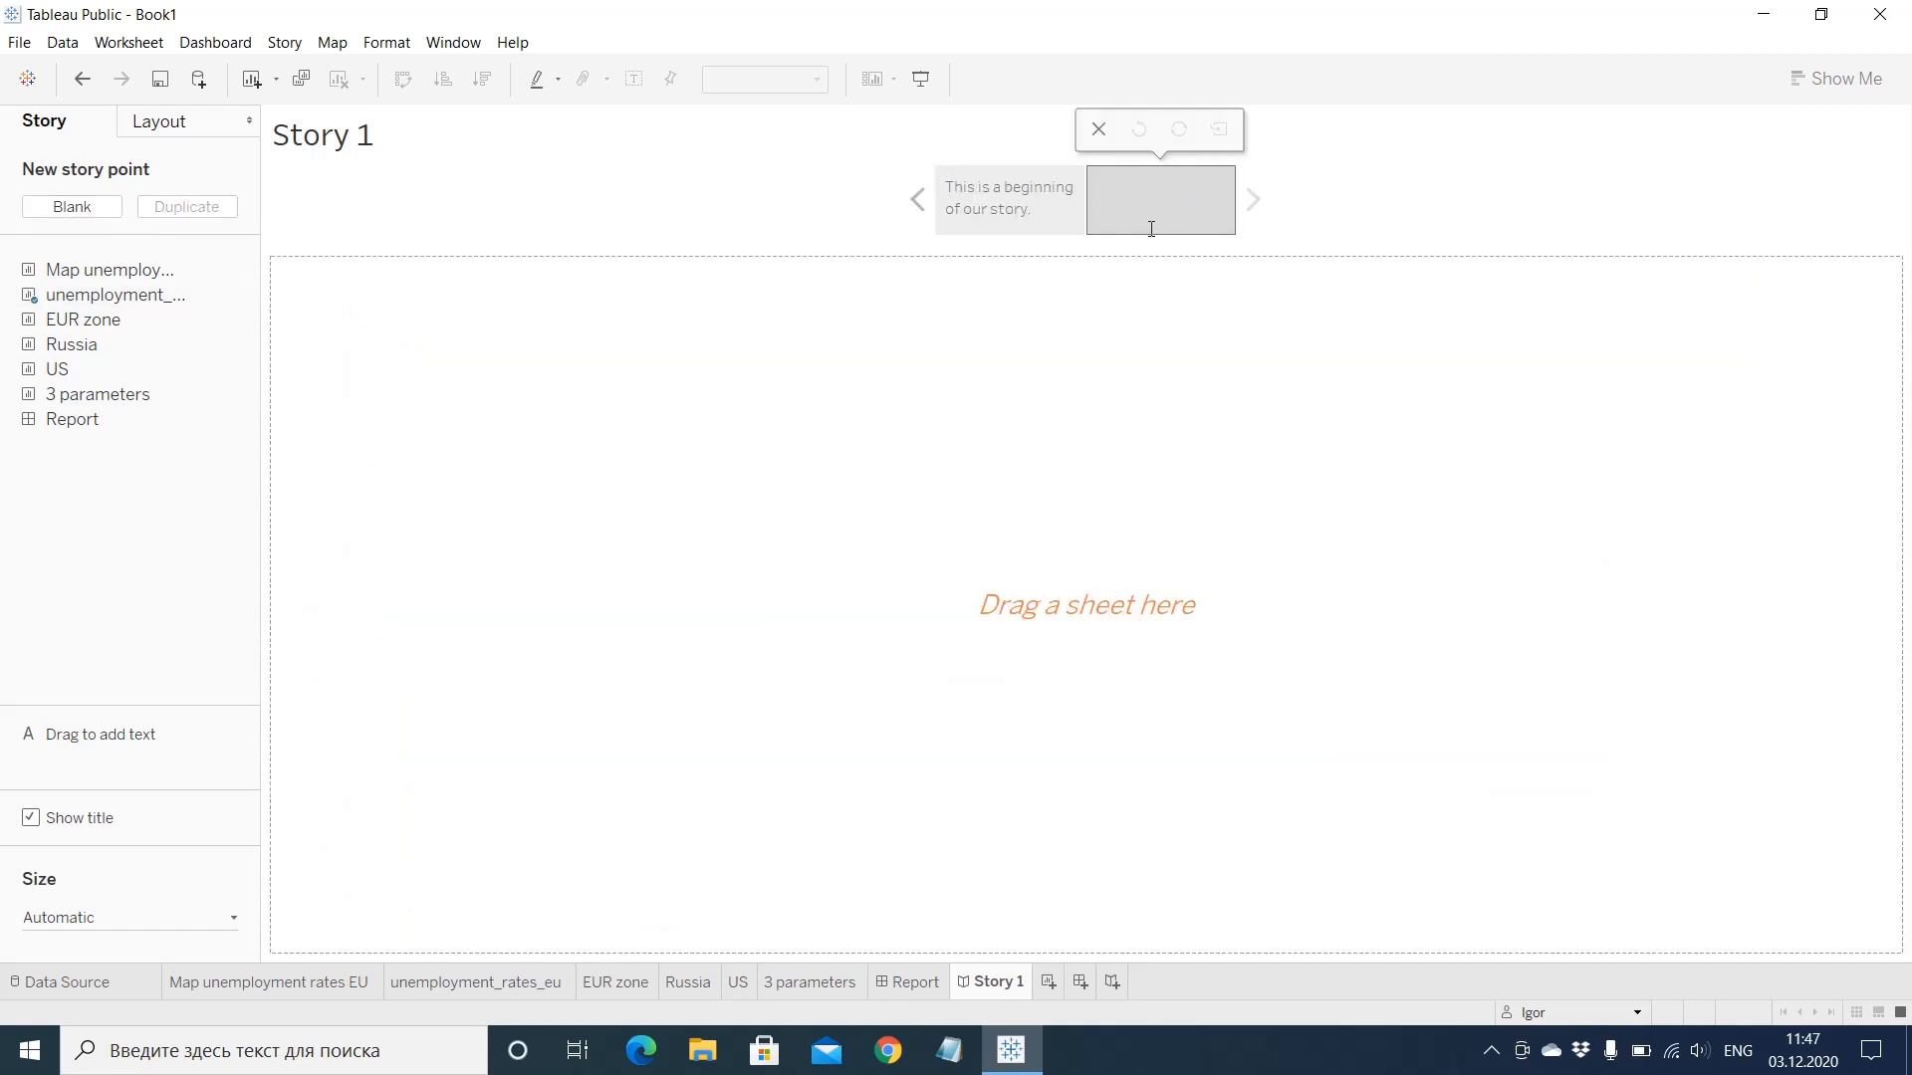
text(It o)
text( is a)
text( se)
text(cond par)
text(t of our story.)
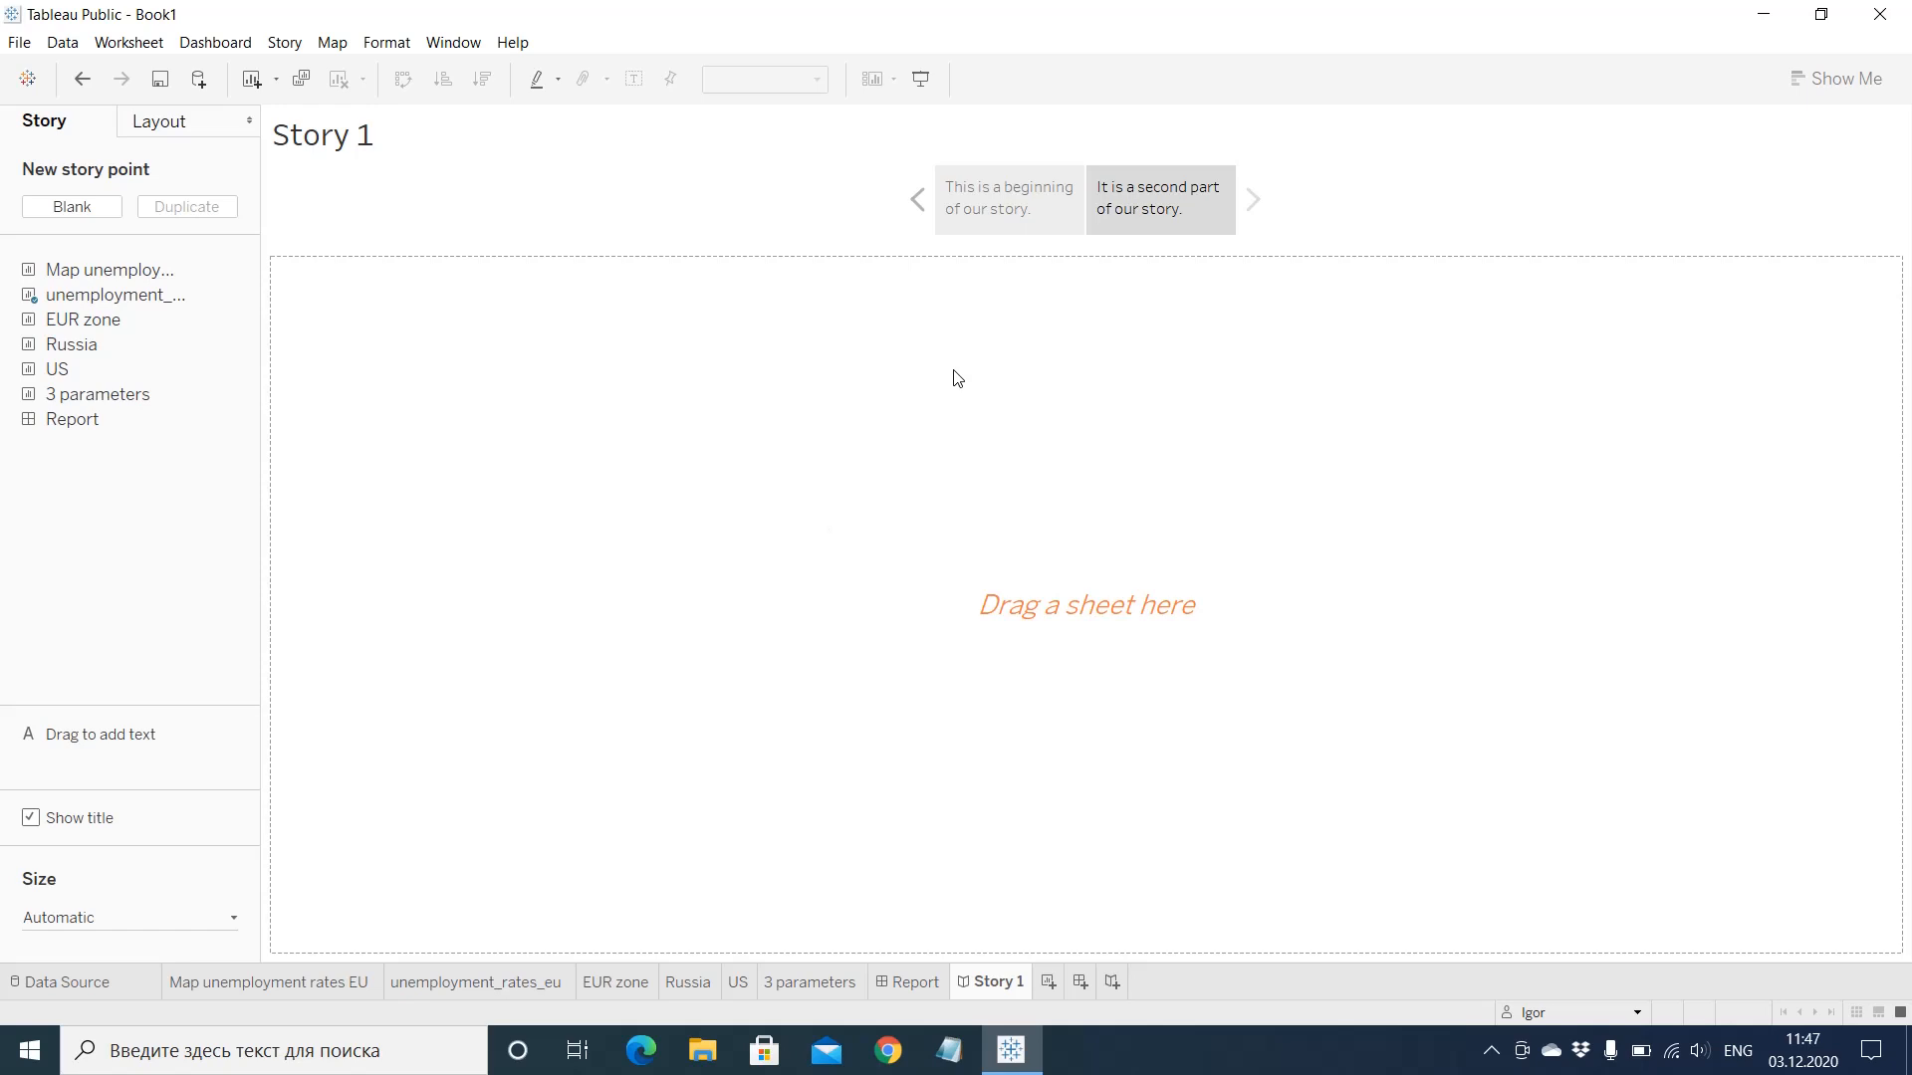
Step: Place the Map unemployment rates EU sheet on the second story point
drag(114, 294, 256, 297)
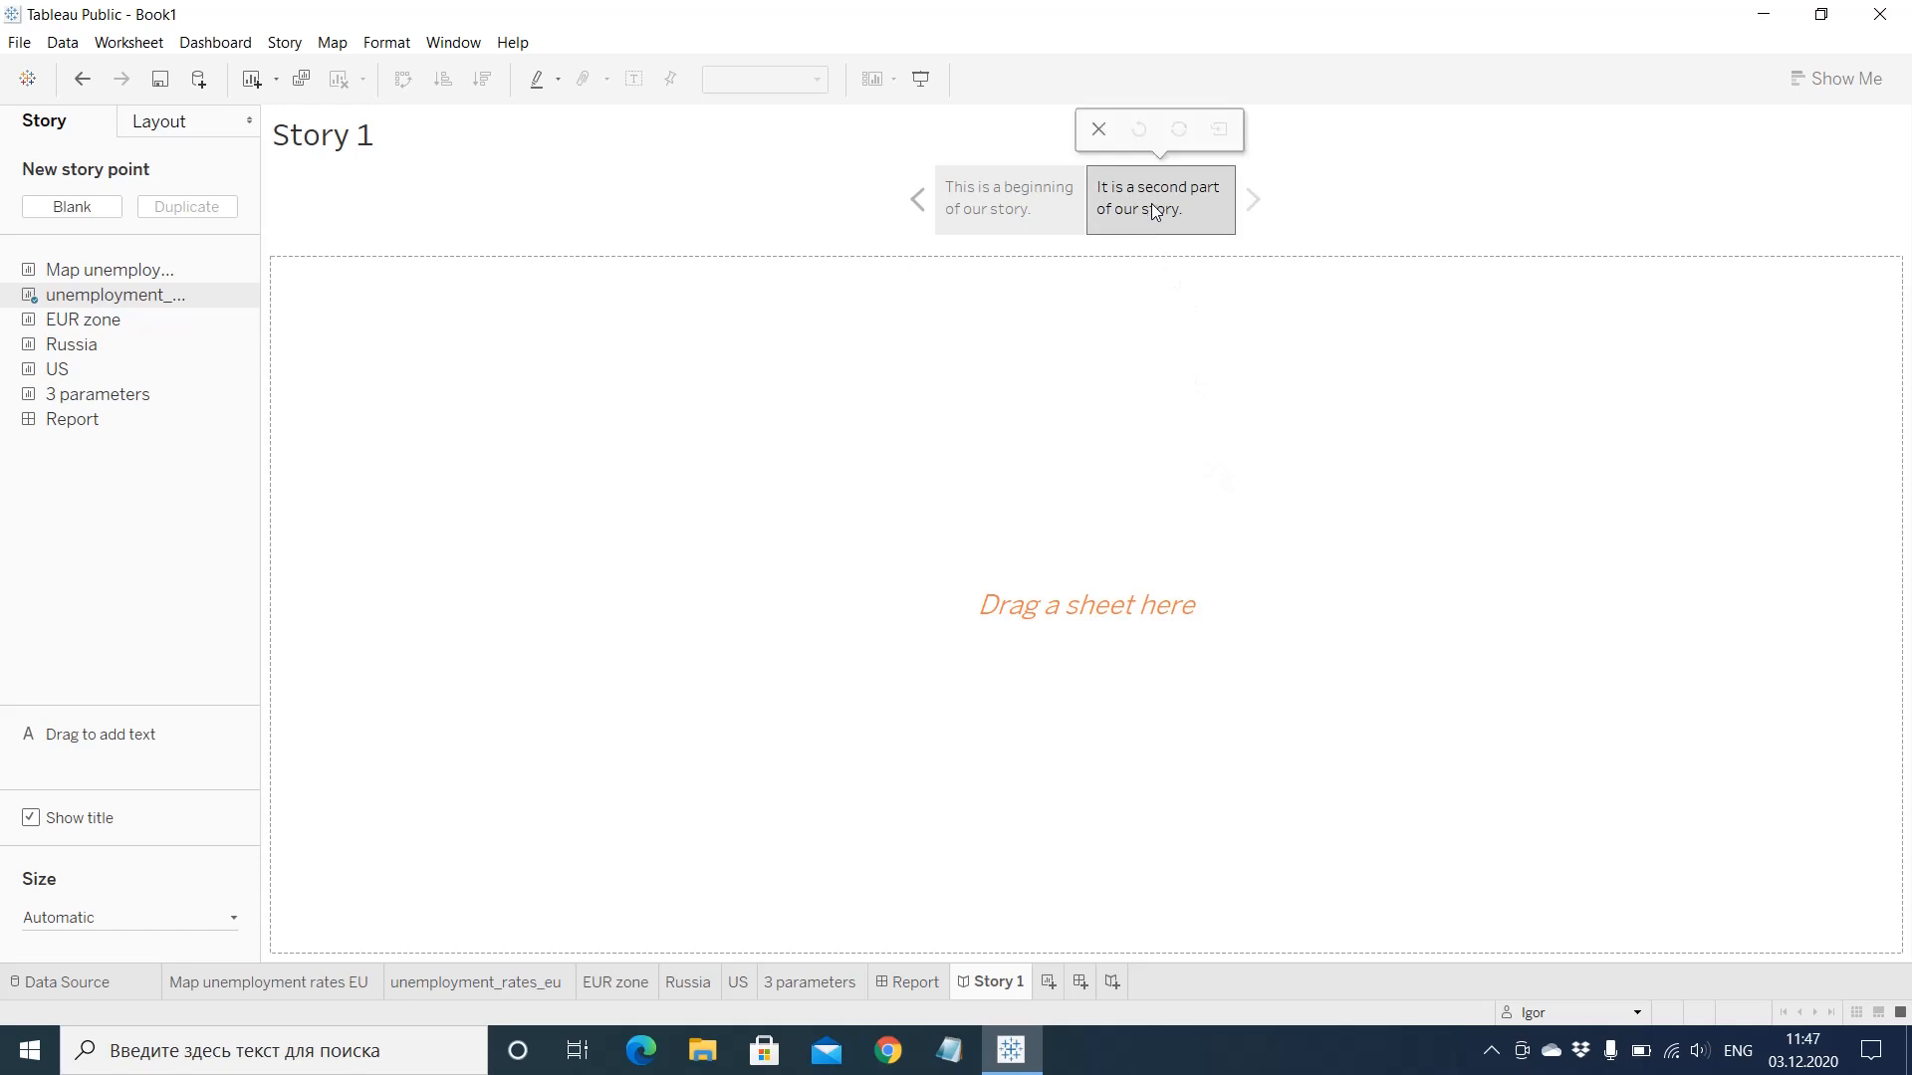
mouse_move(70, 344)
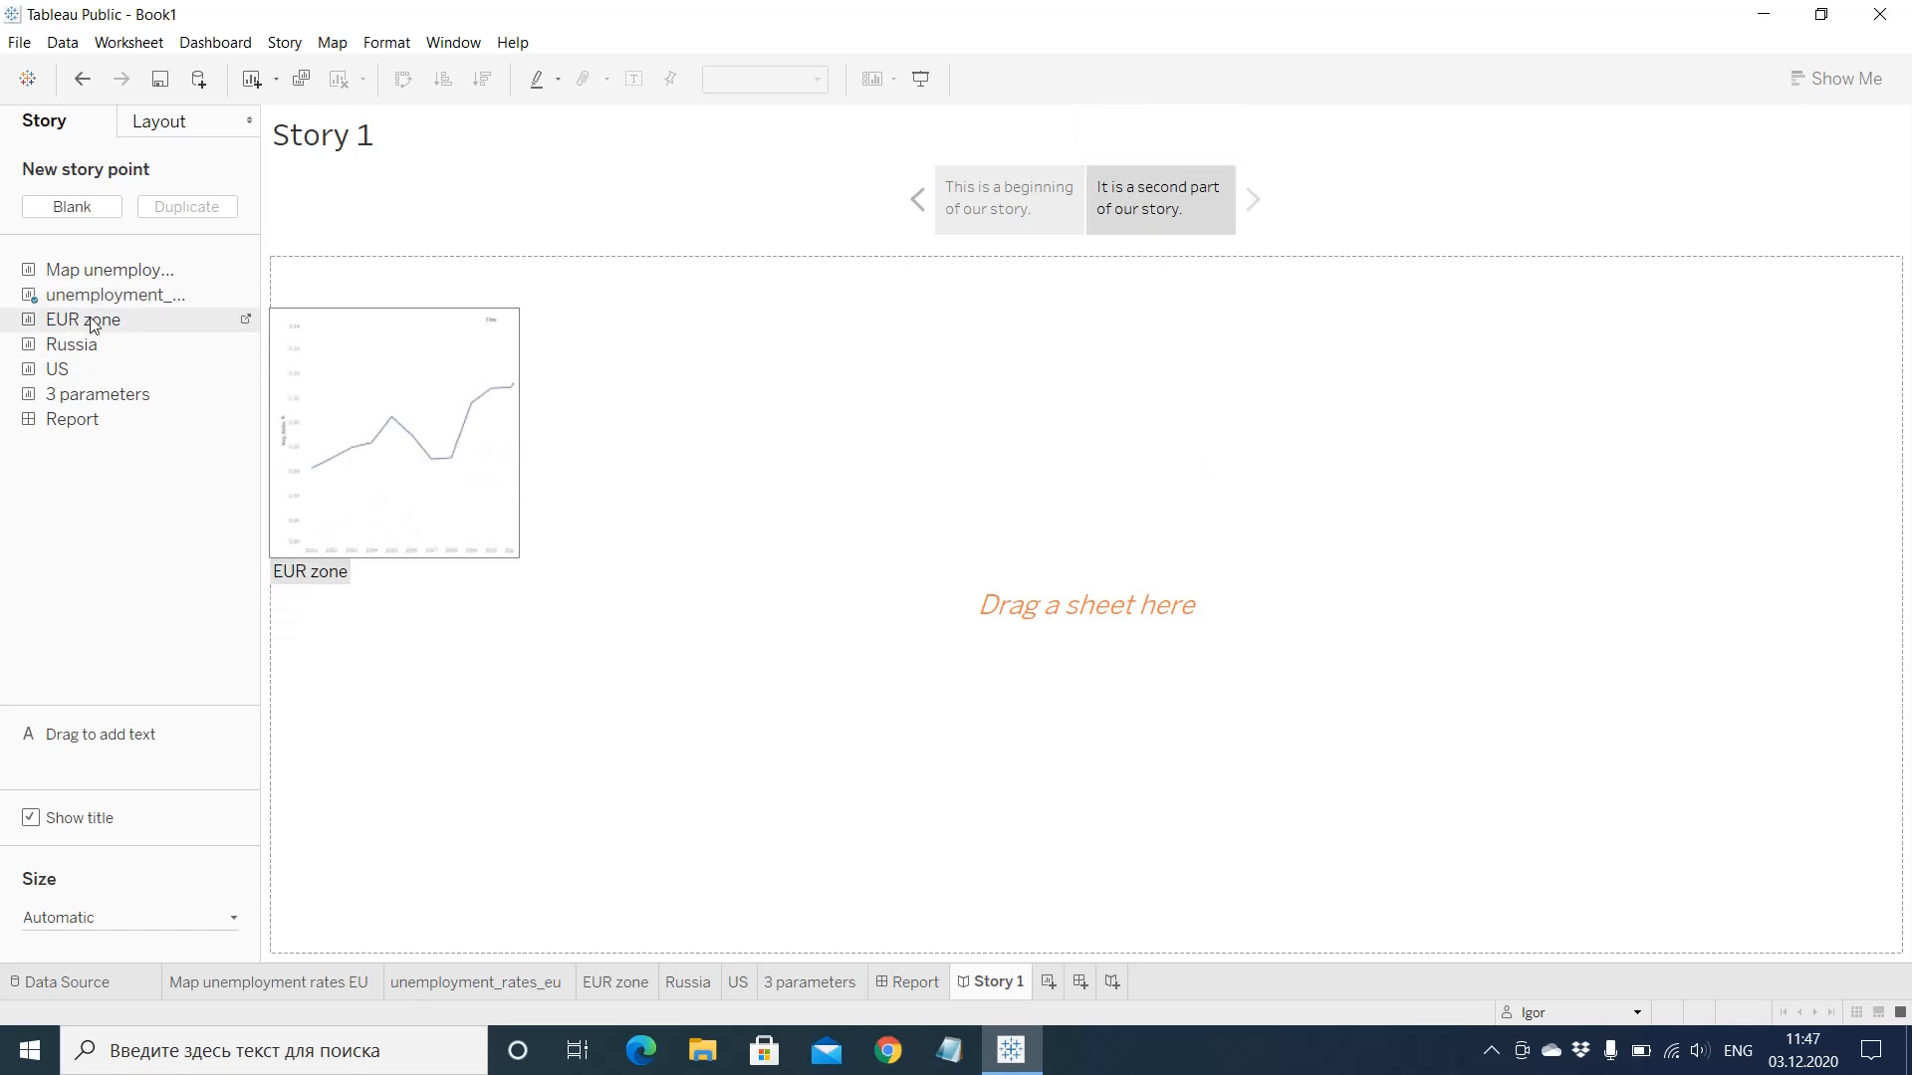
mouse_move(103, 279)
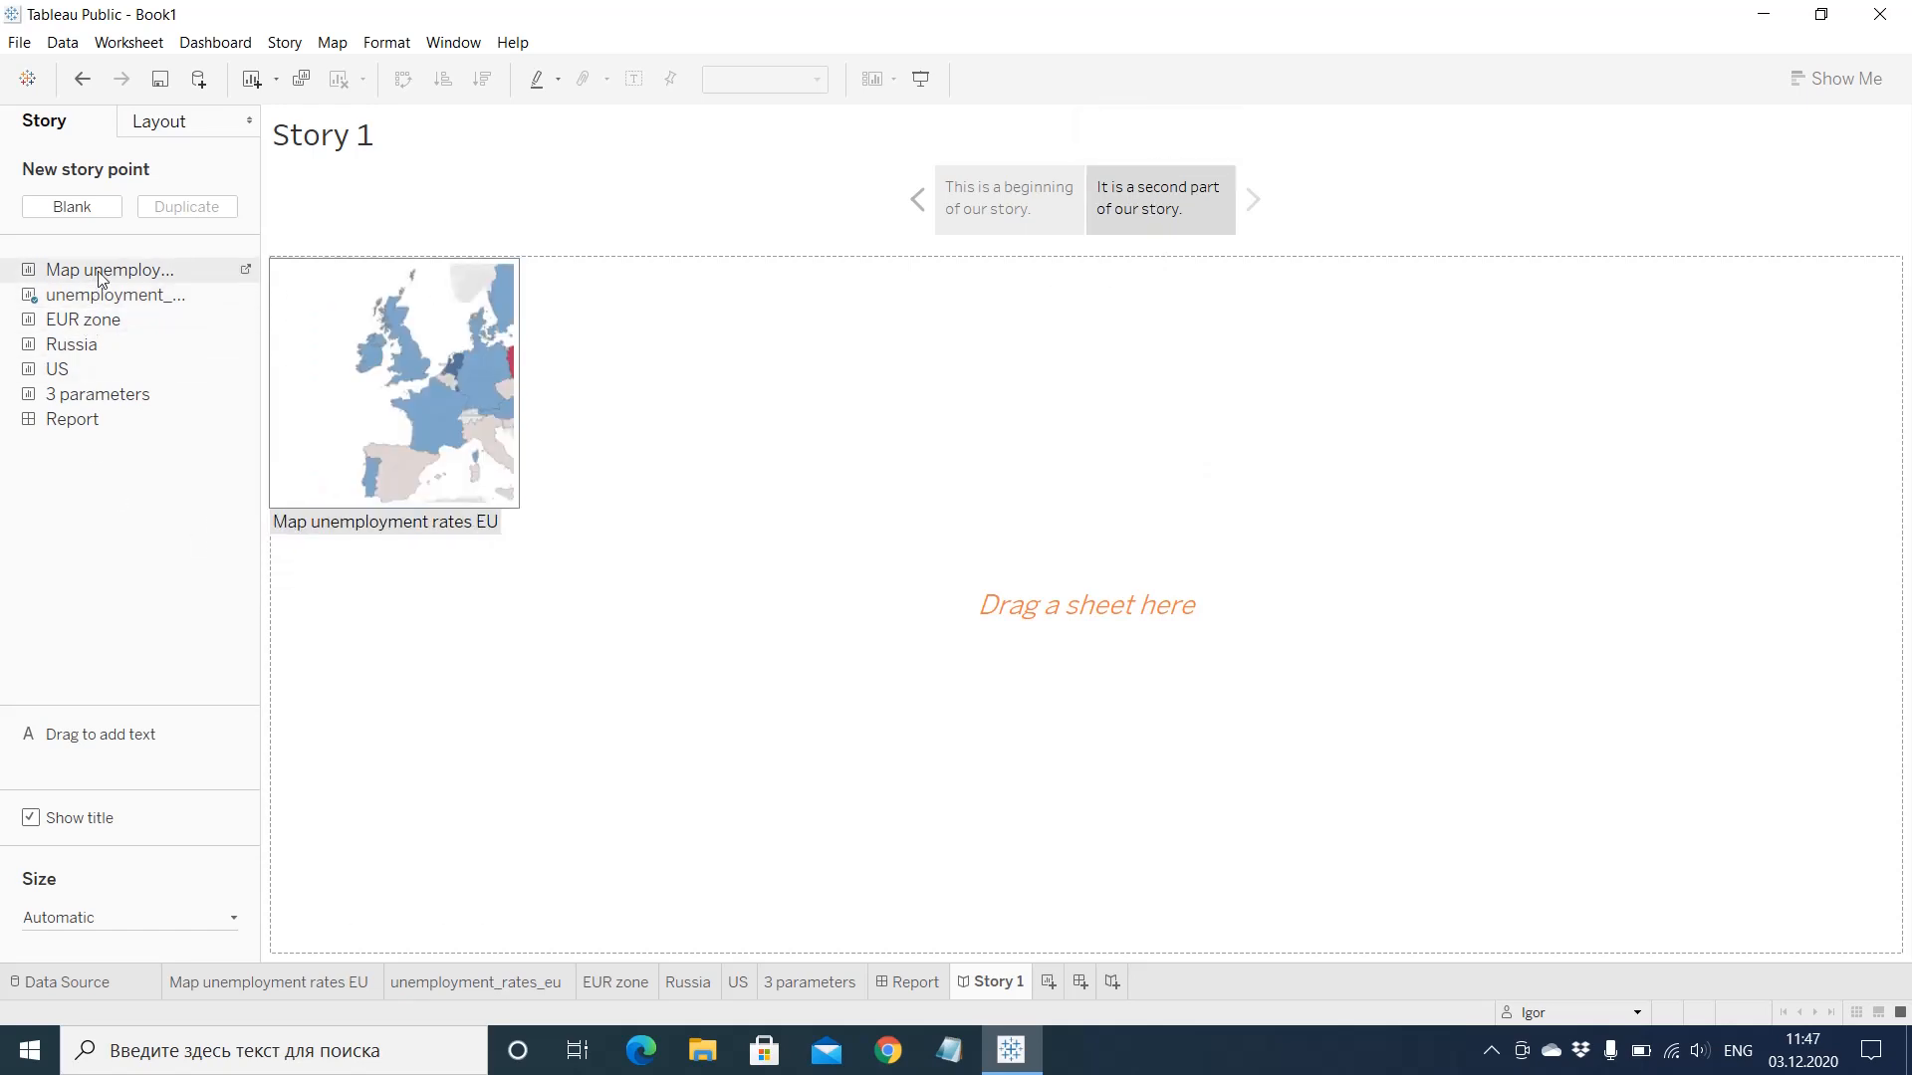
drag(101, 279, 767, 405)
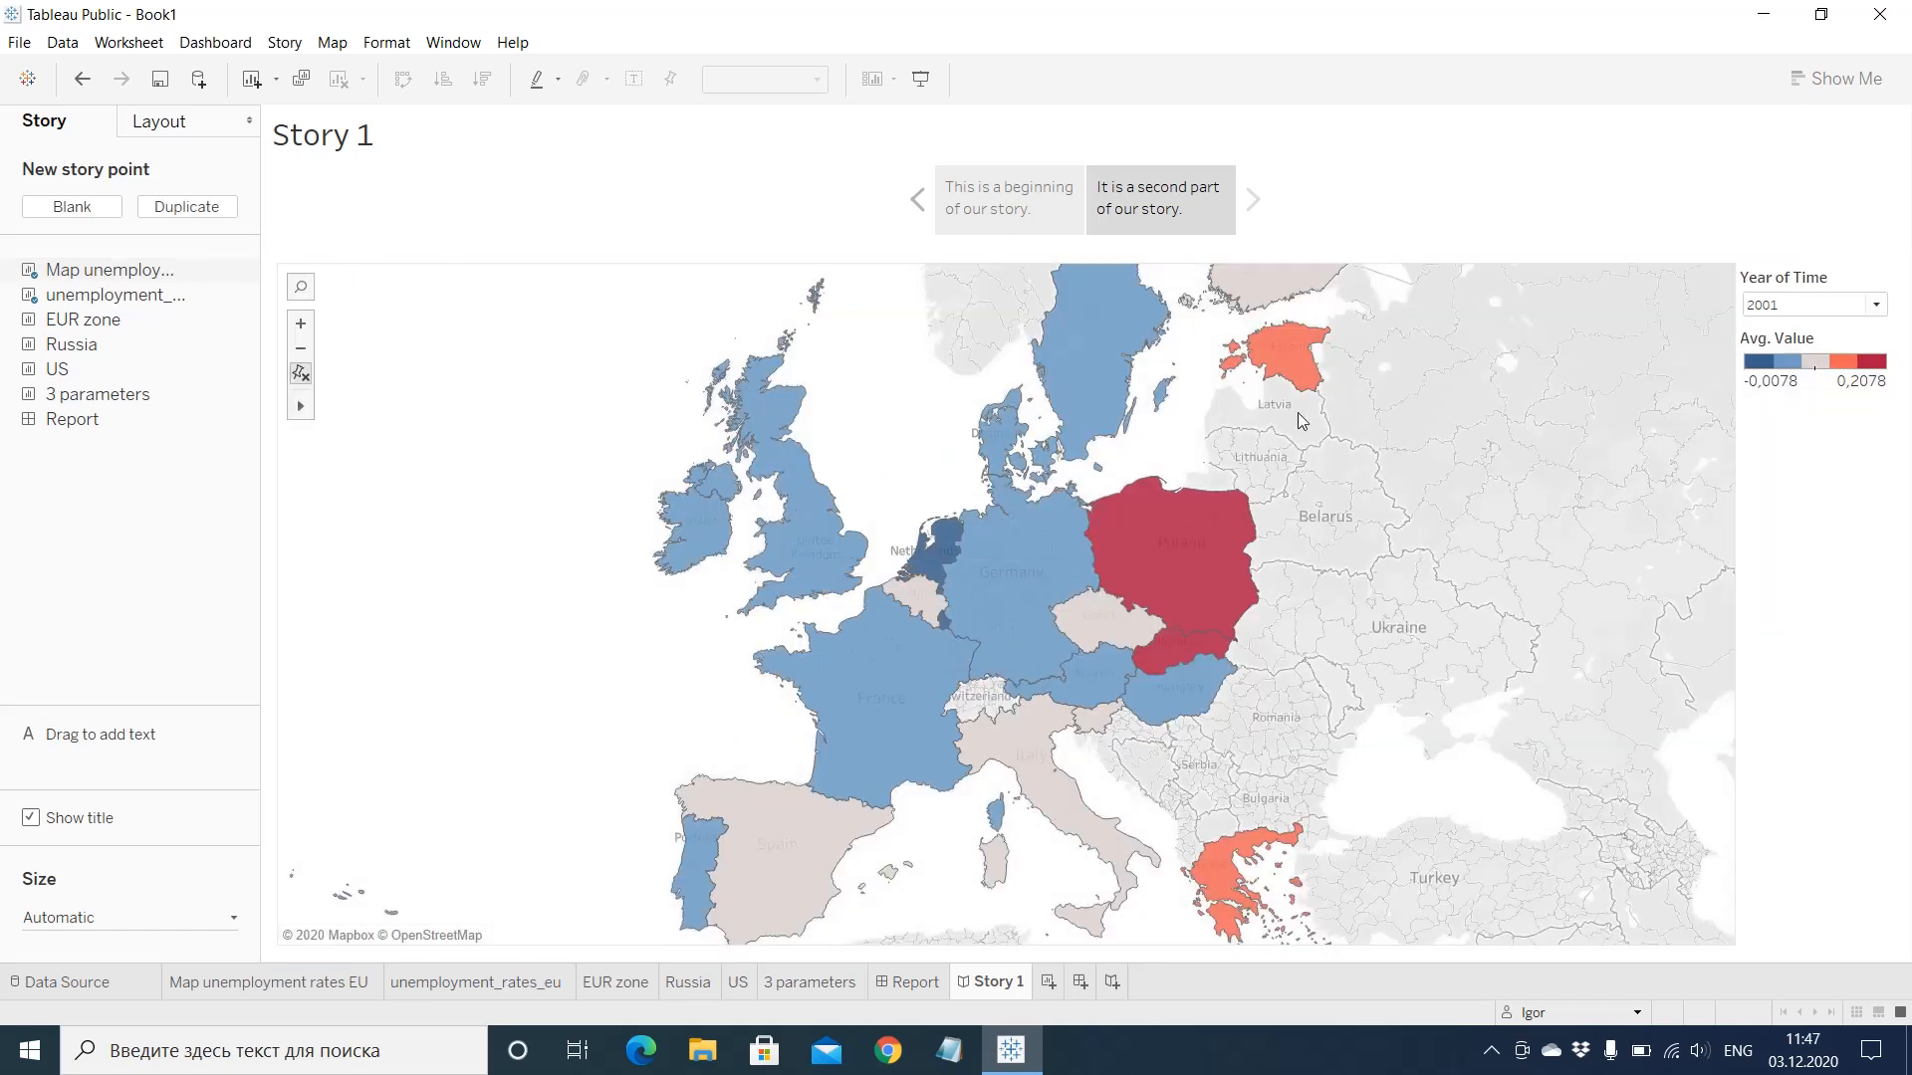
Step: Add a third blank story point captioned "That is the end of our story." and place the Report dashboard on it
click(94, 212)
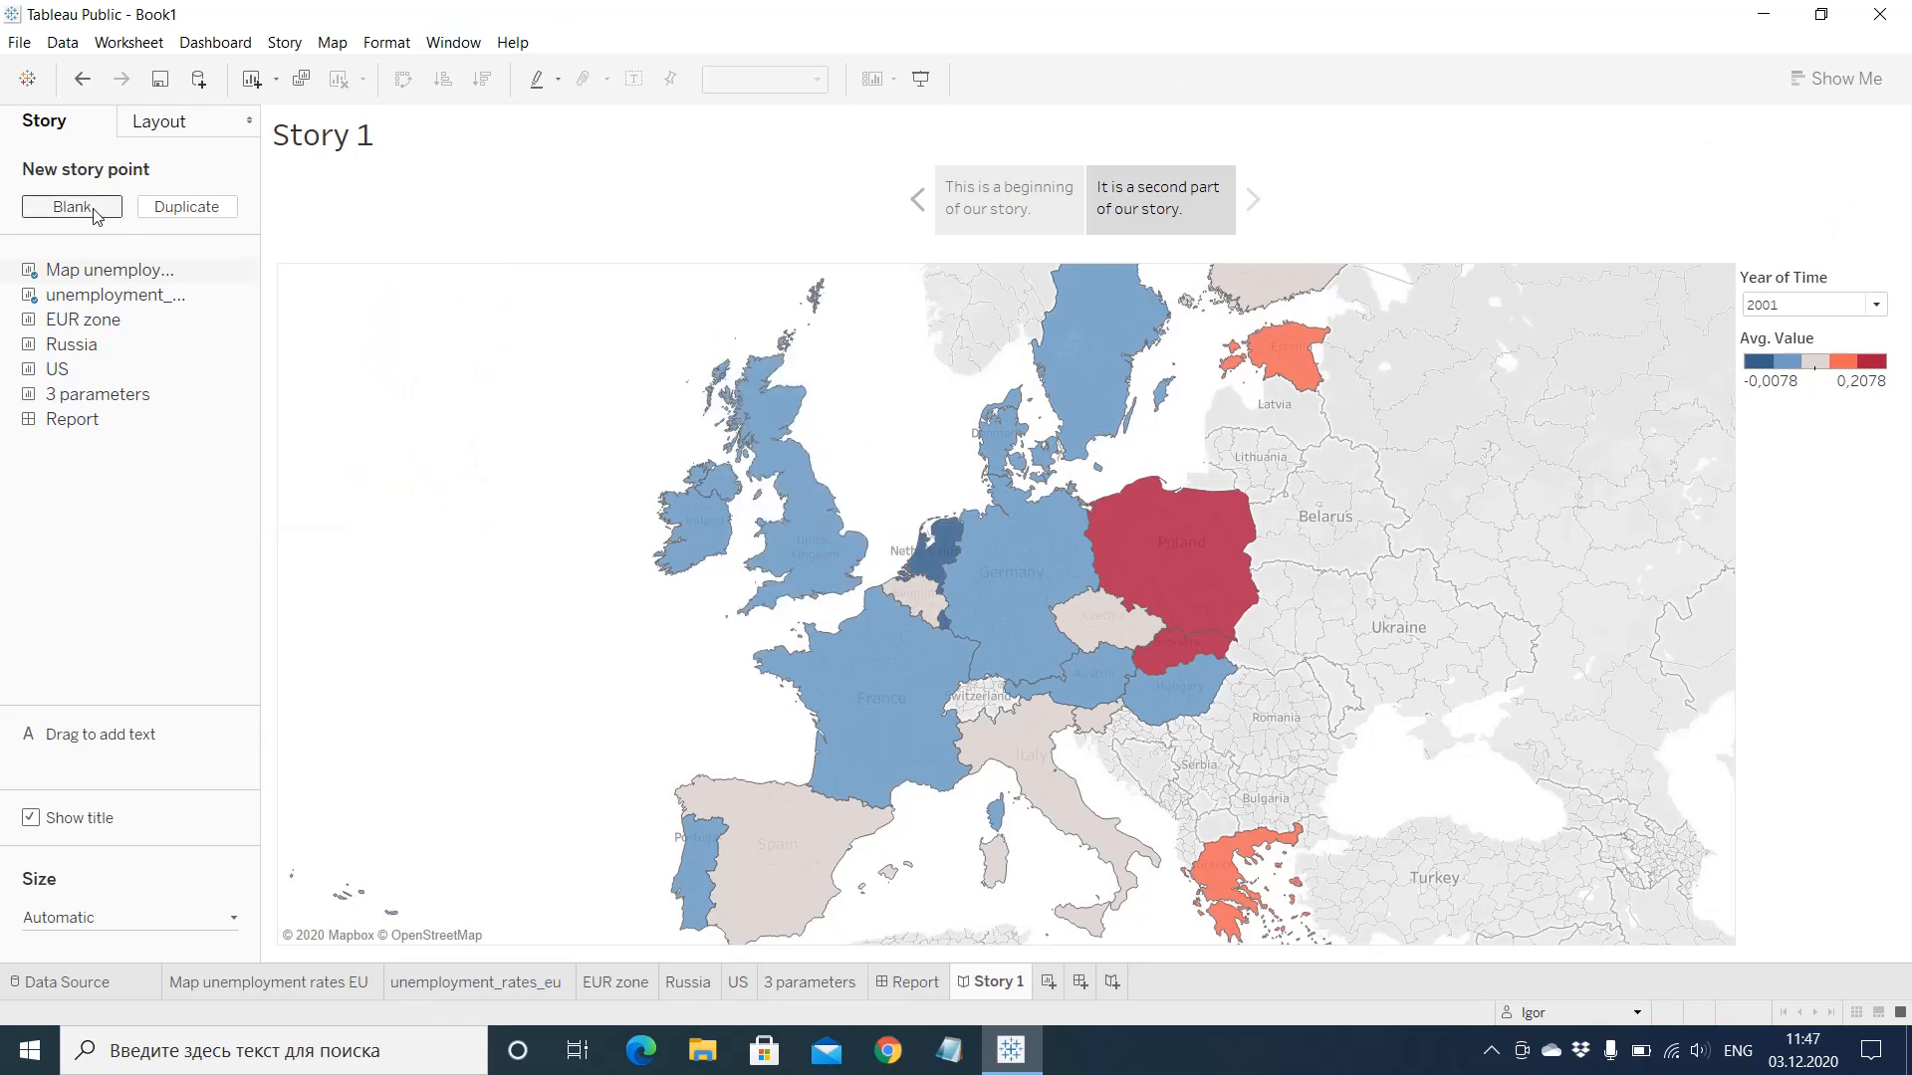
double_click(1258, 178)
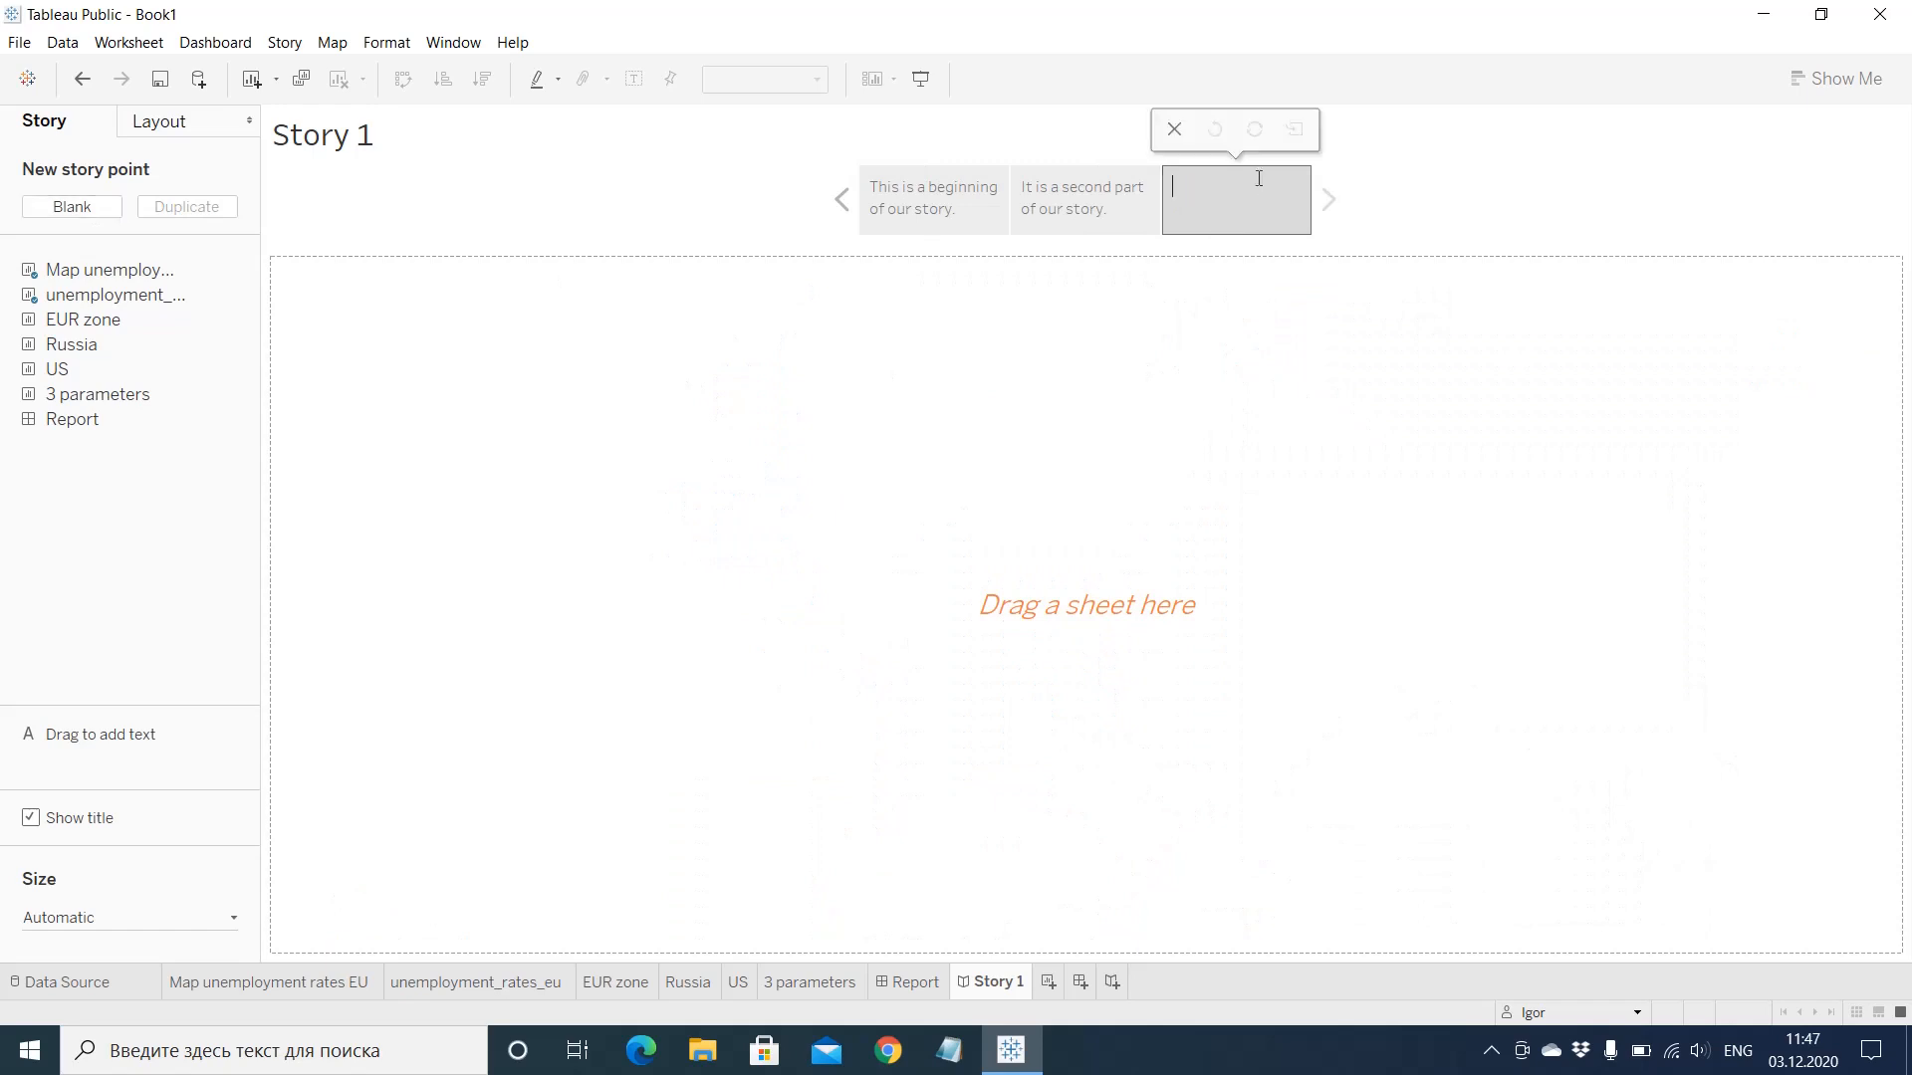
text(That is the end of our story.)
click(1444, 241)
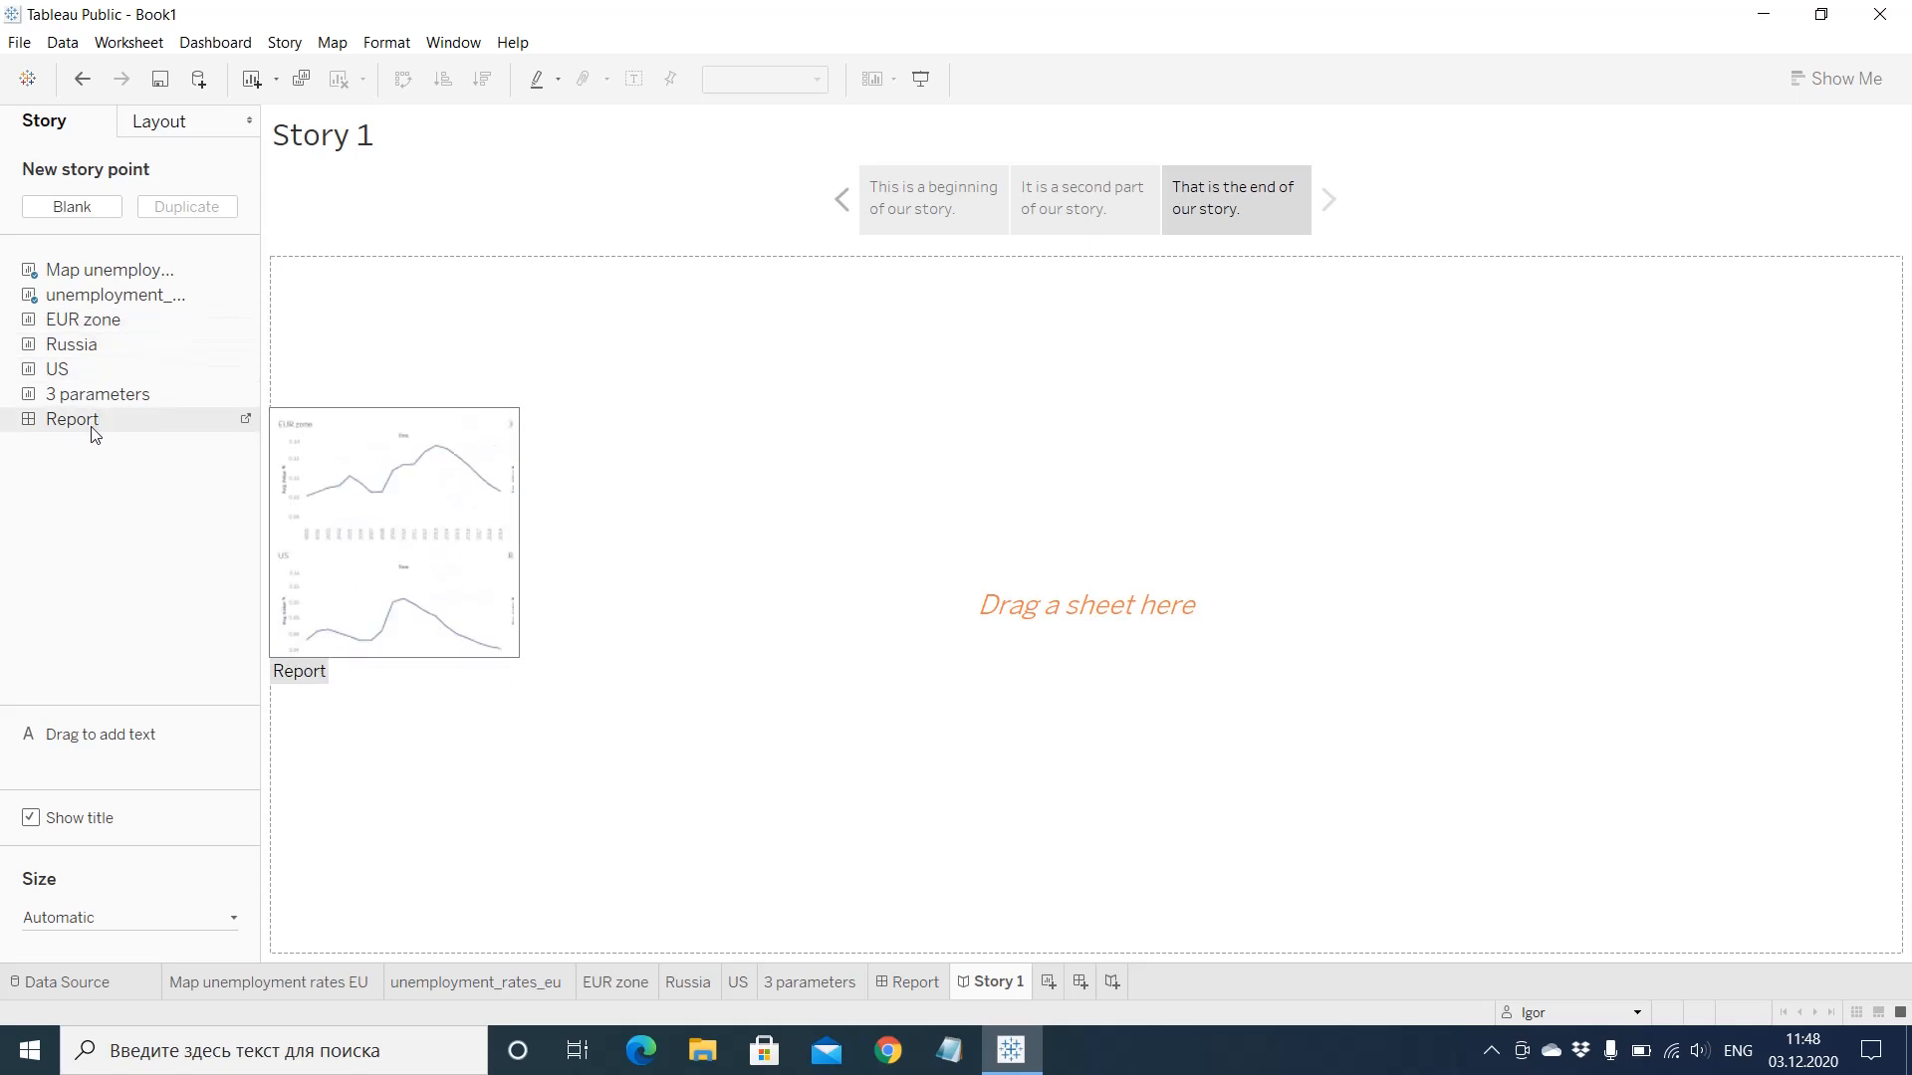
drag(72, 426, 694, 453)
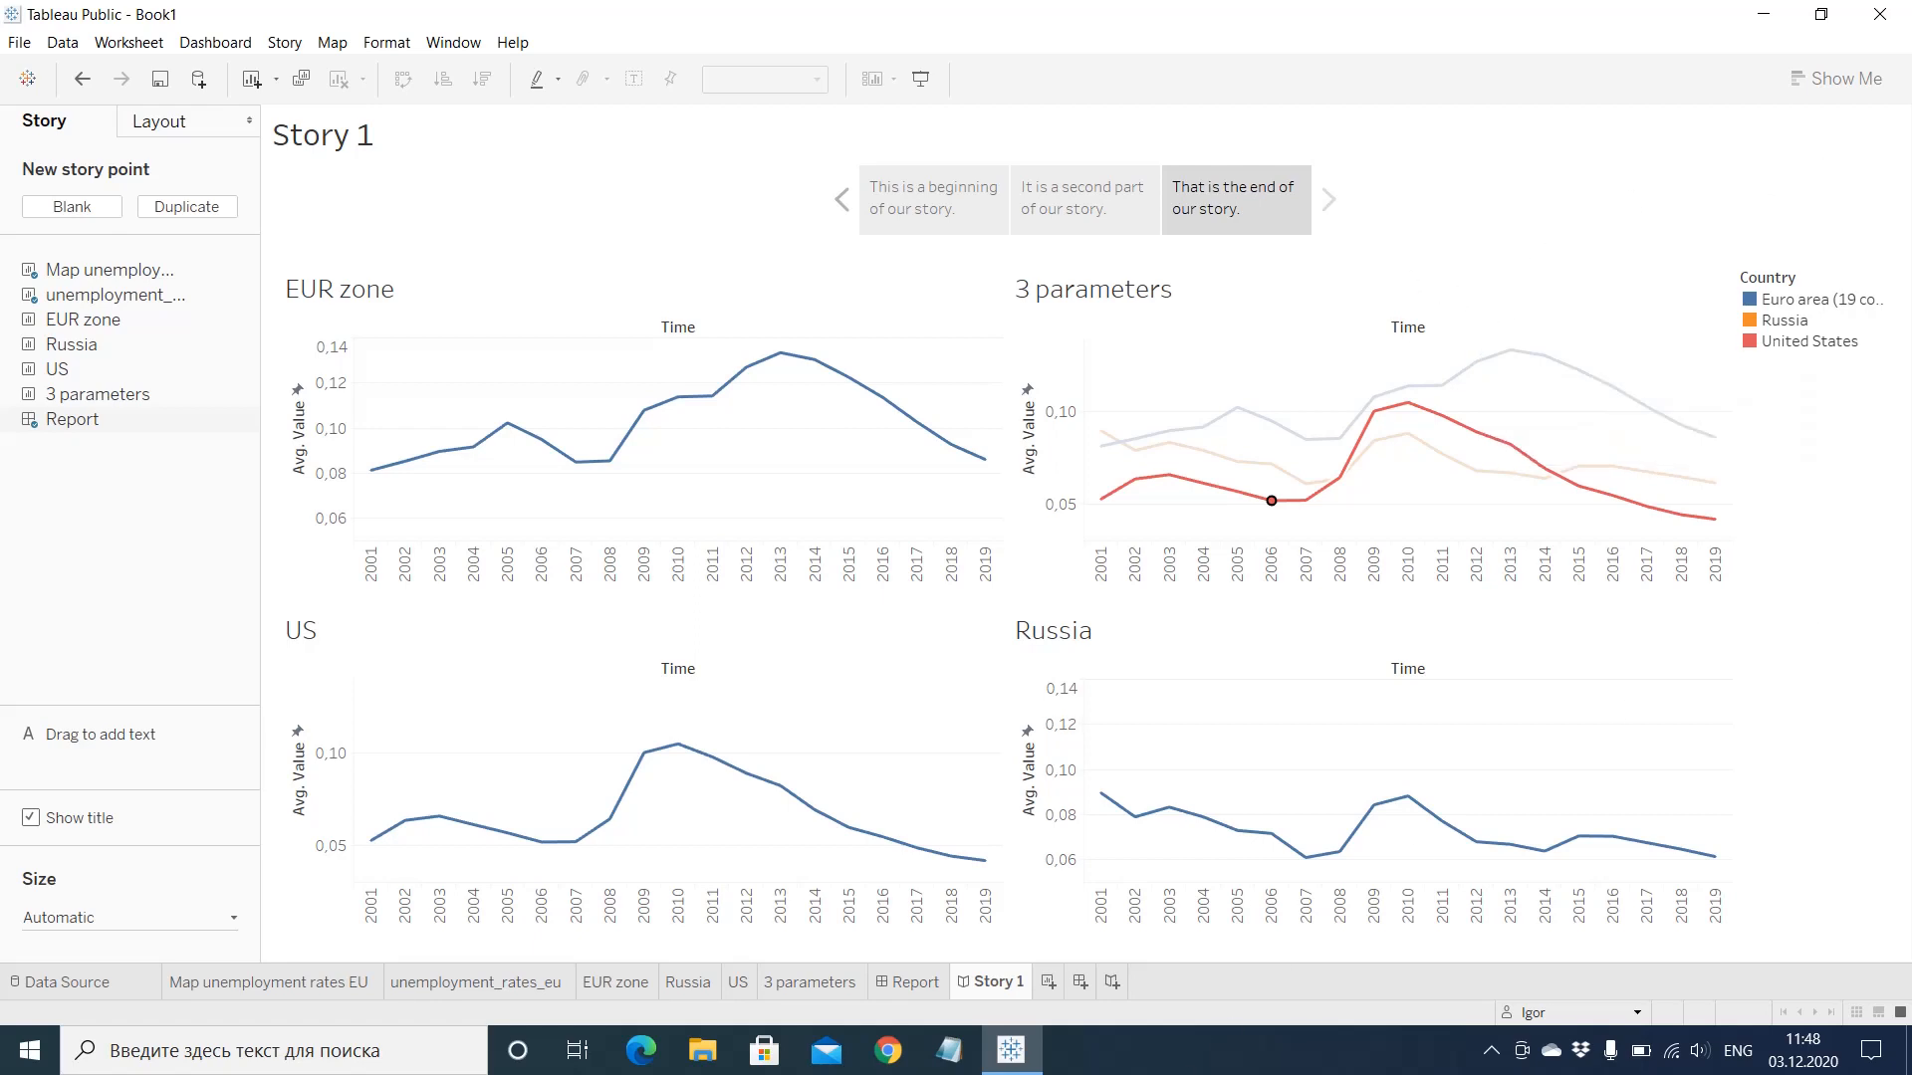
Step: Rename the story sheet as Story
right_click(1006, 986)
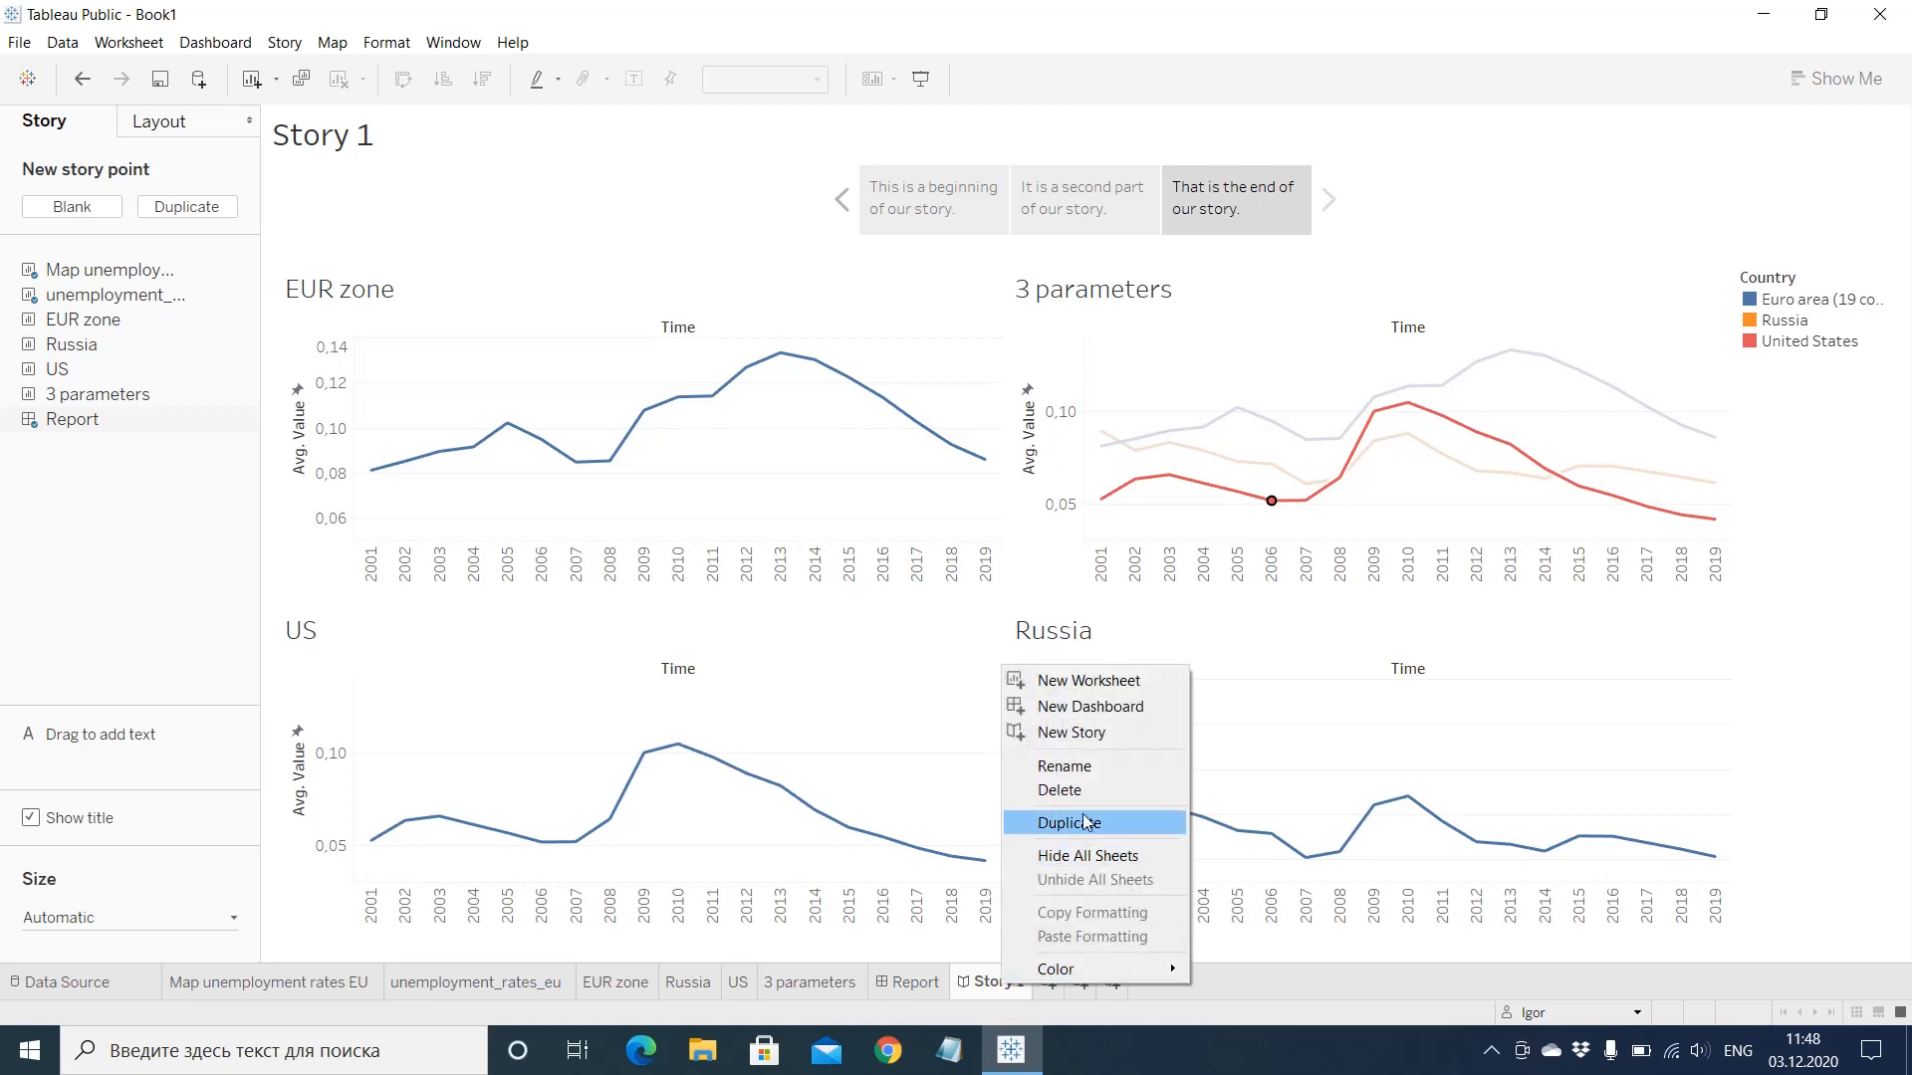
click(1100, 773)
text(S)
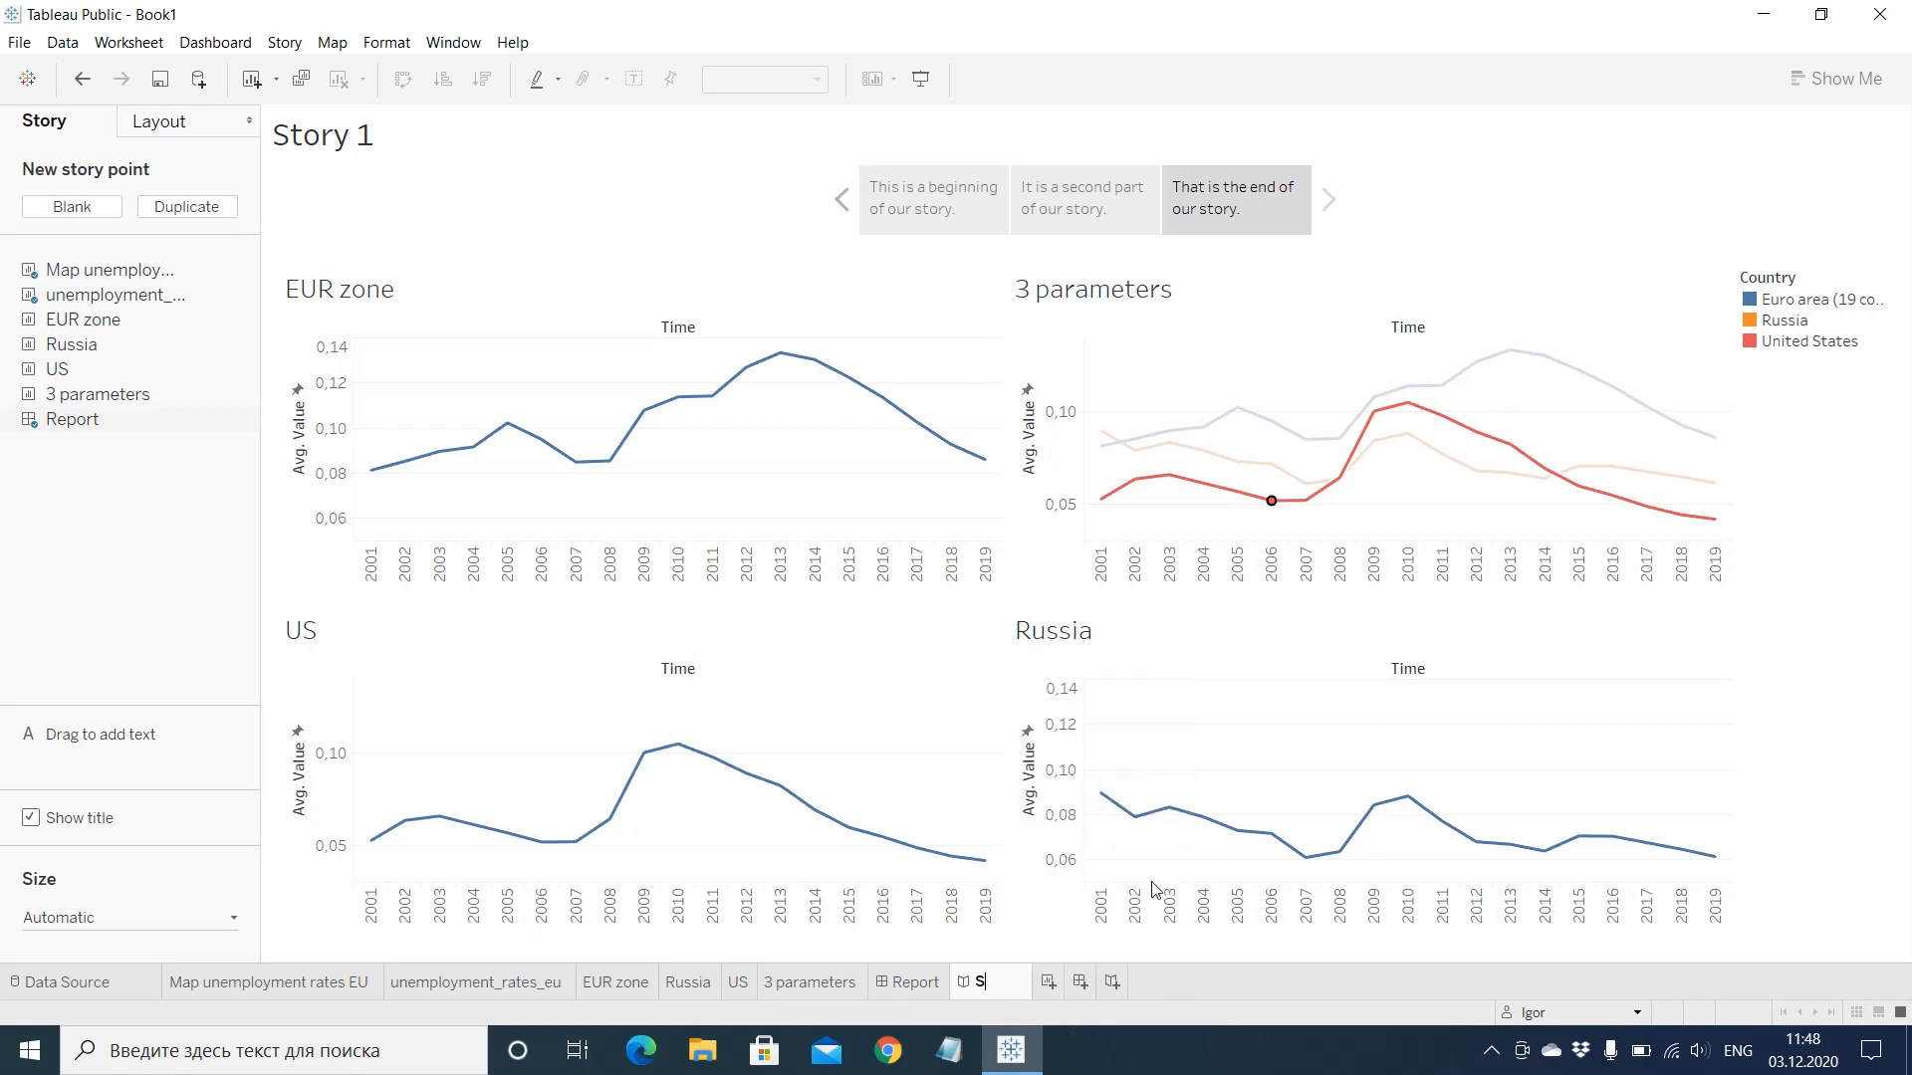
text(tory)
key(Return)
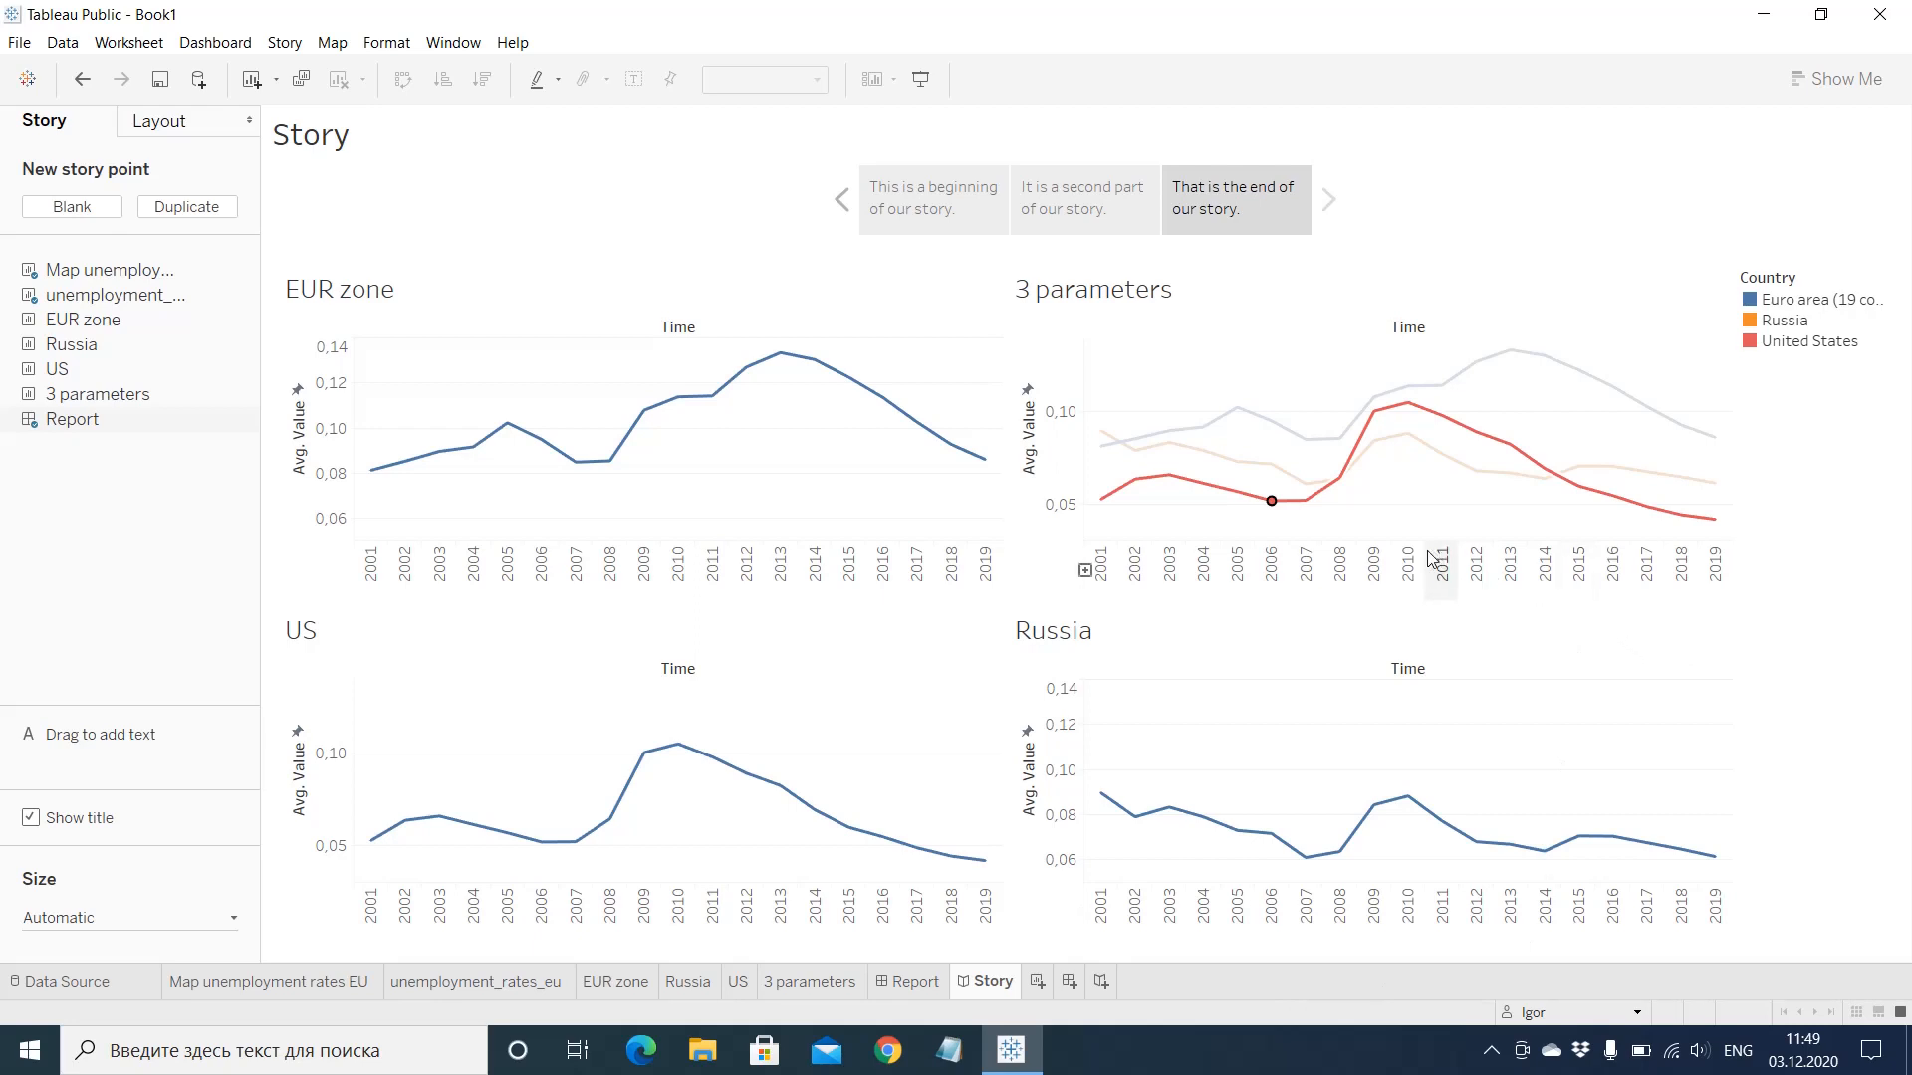
Step: Save the workbook to Tableau Public under the title "03.12.2020_unemployment analysis"
click(19, 43)
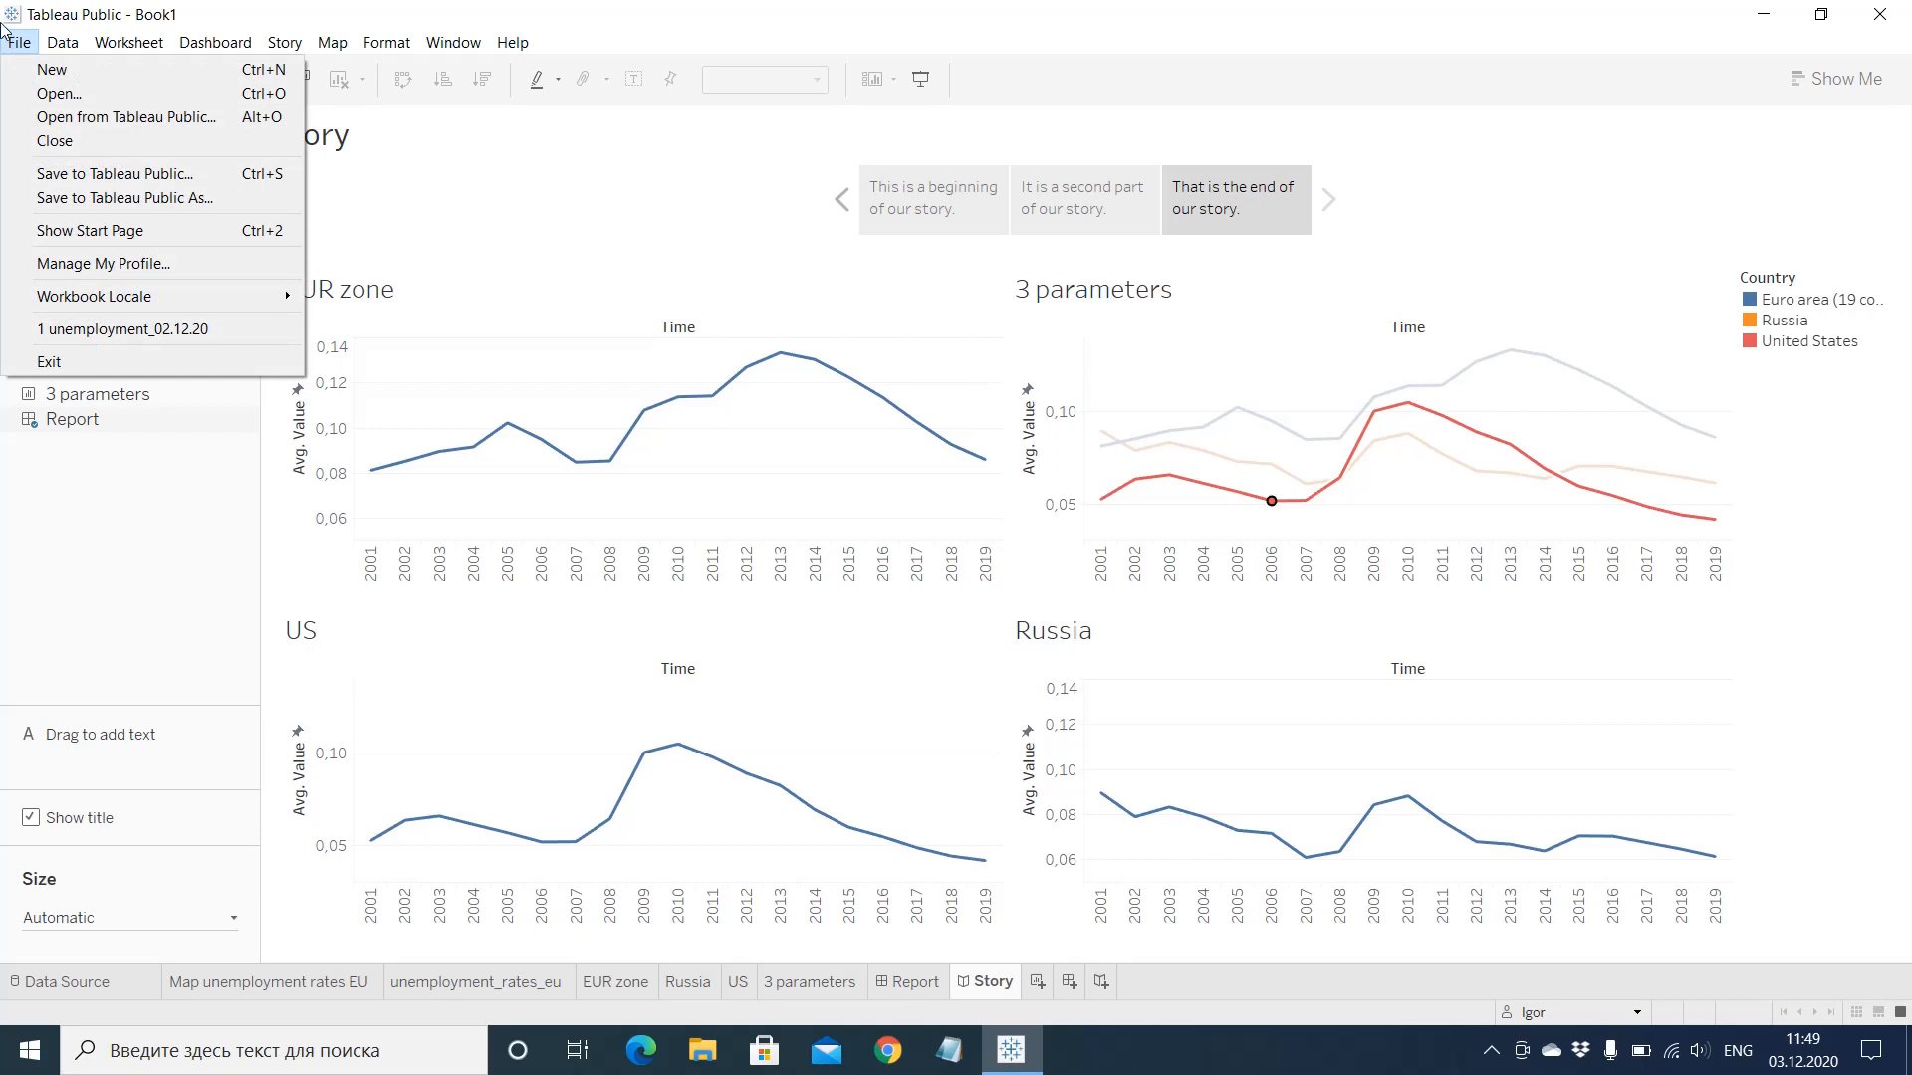
click(103, 195)
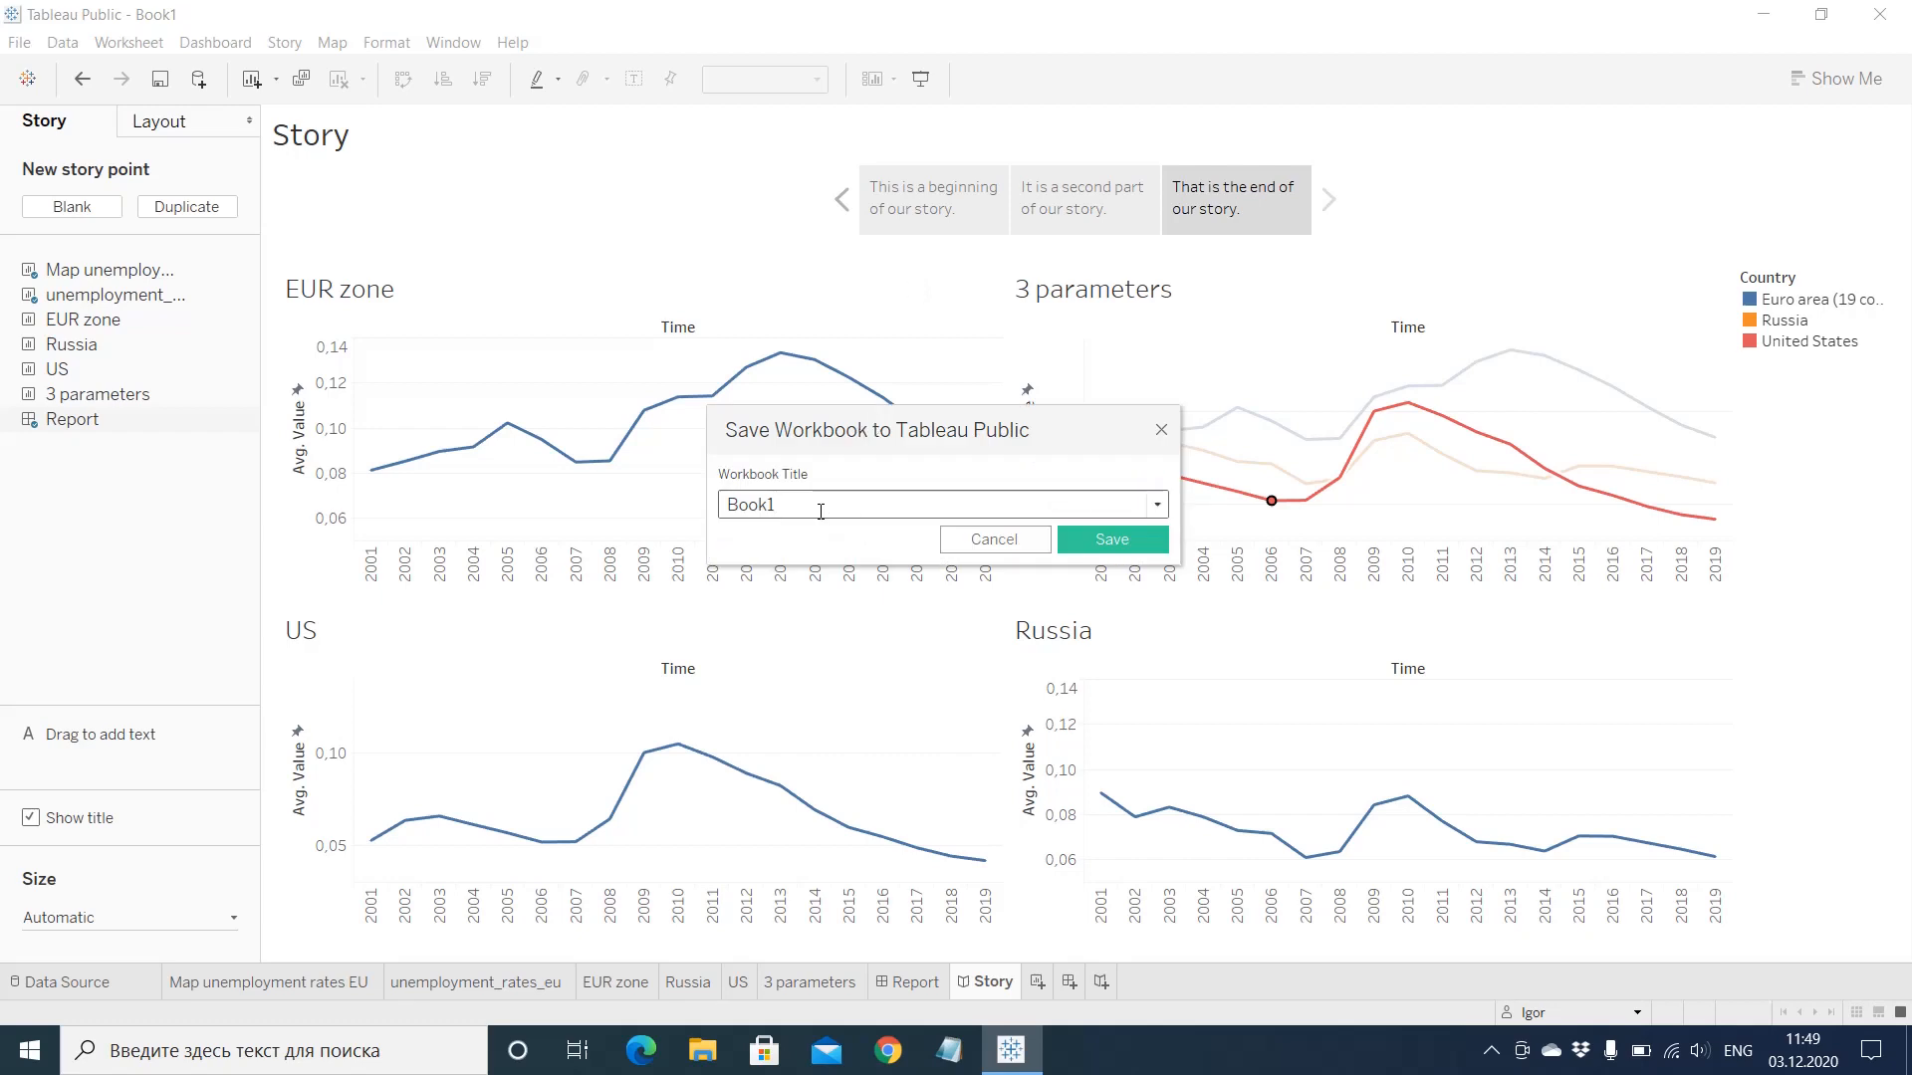
key(BackSpace)
key(BackSpace)
key(BackSpace)
key(BackSpace)
key(BackSpace)
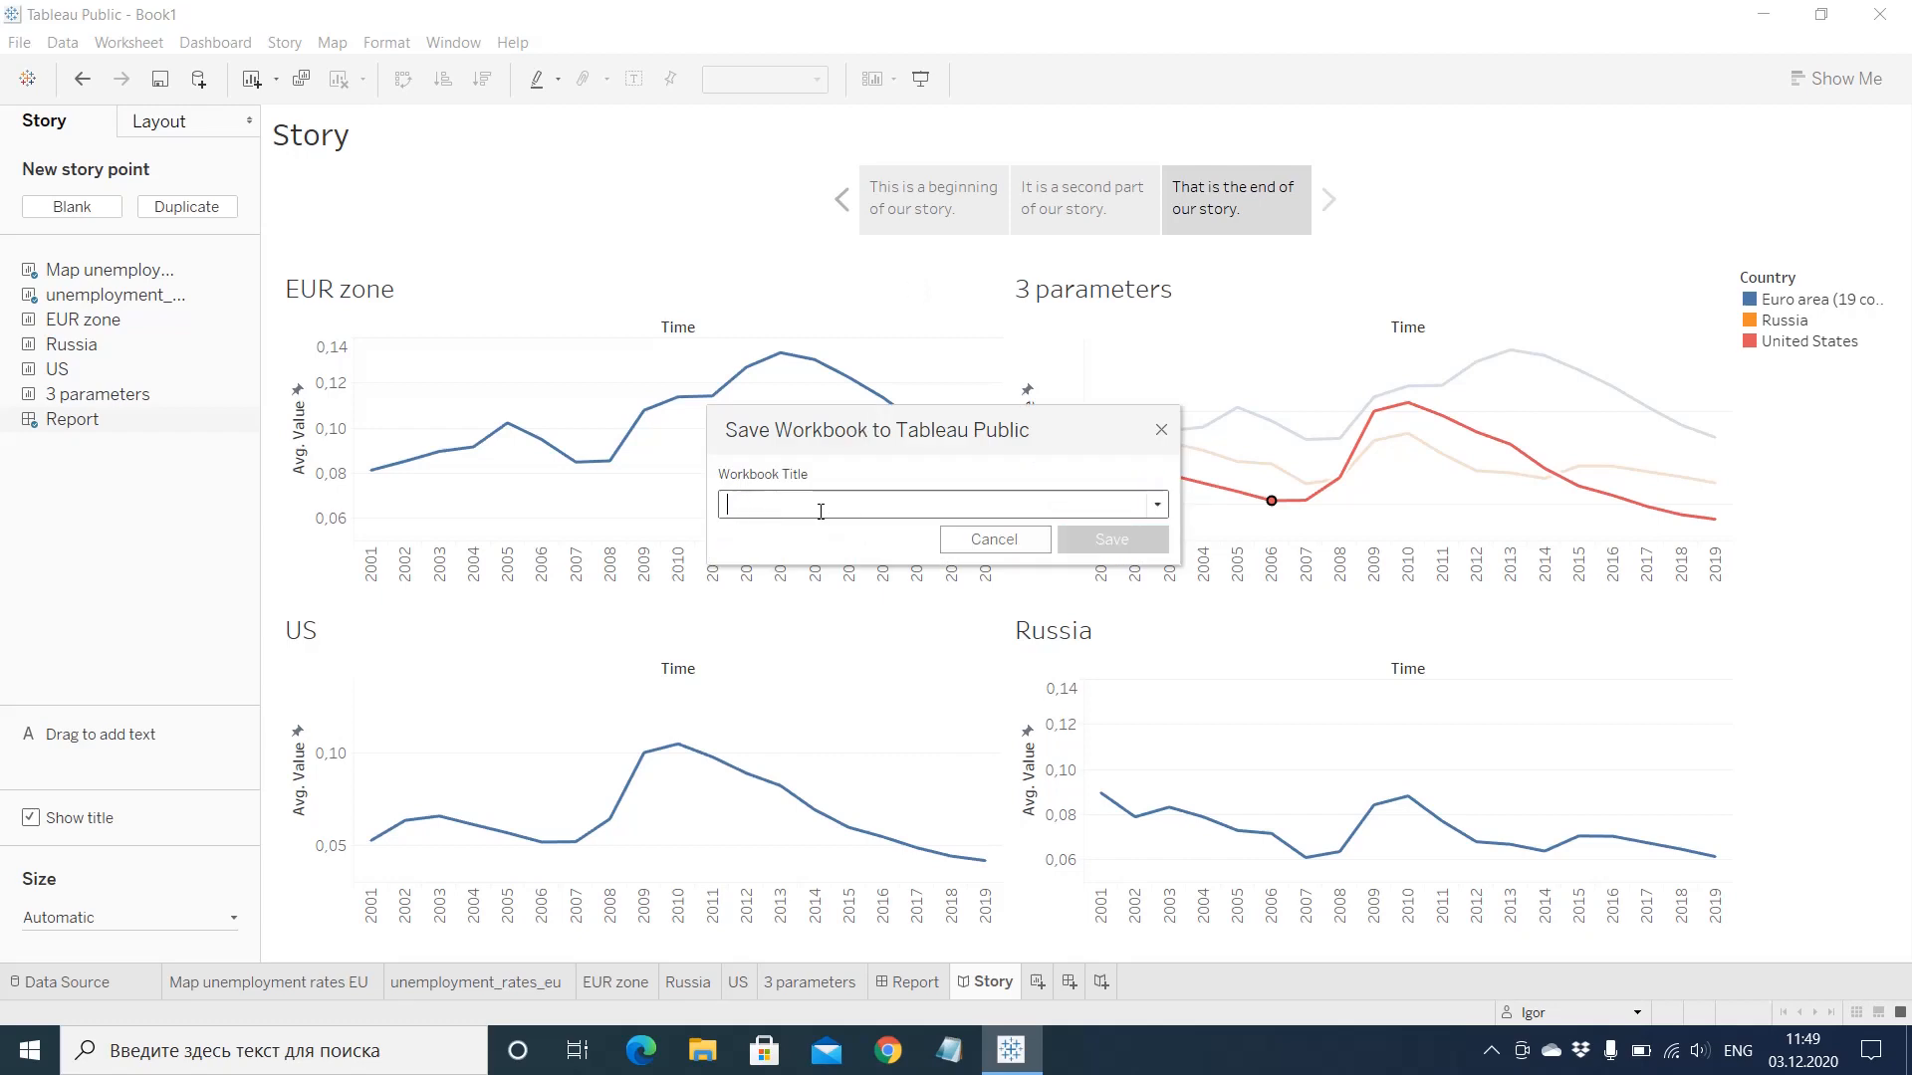
text(03.)
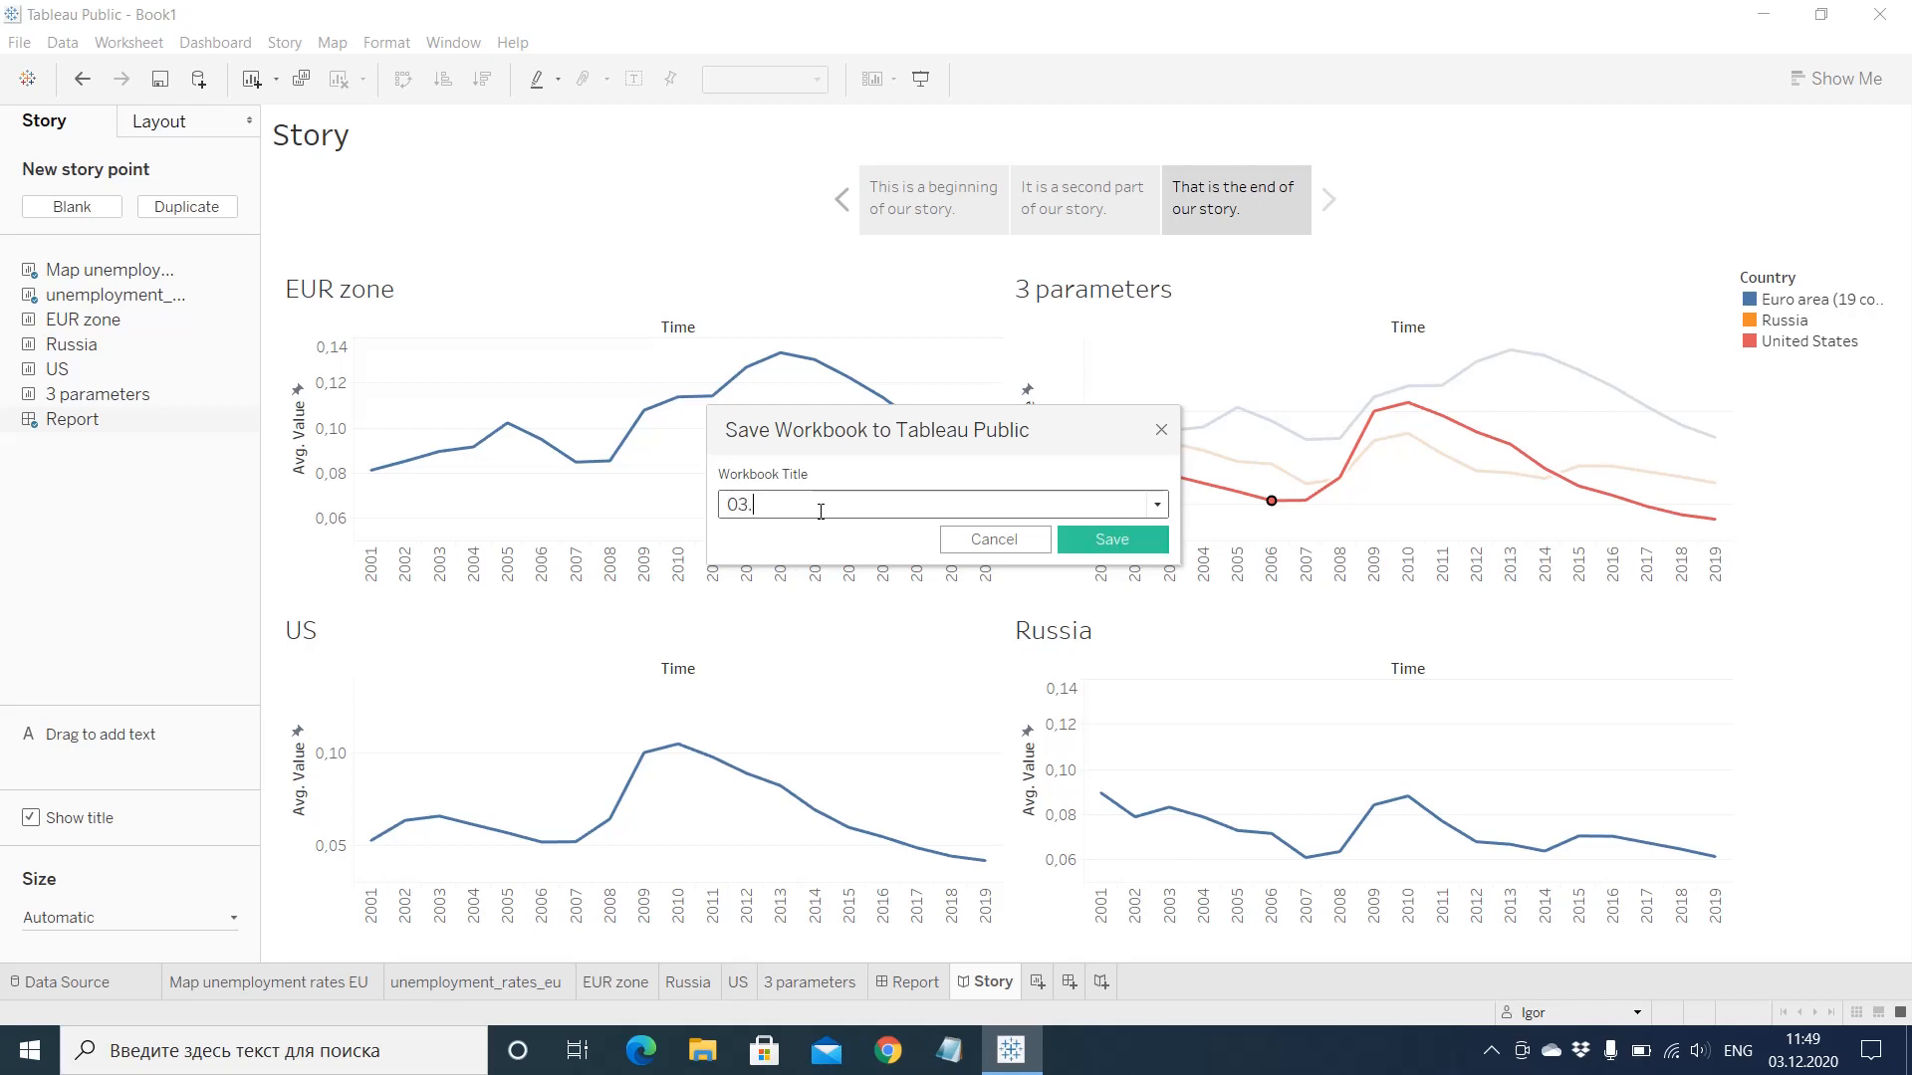
text(12.2020)
text(_un)
text(n)
key(BackSpace)
text(m)
text(employmen)
text(t analysu)
key(BackSpace)
key(BackSpace)
text(sis)
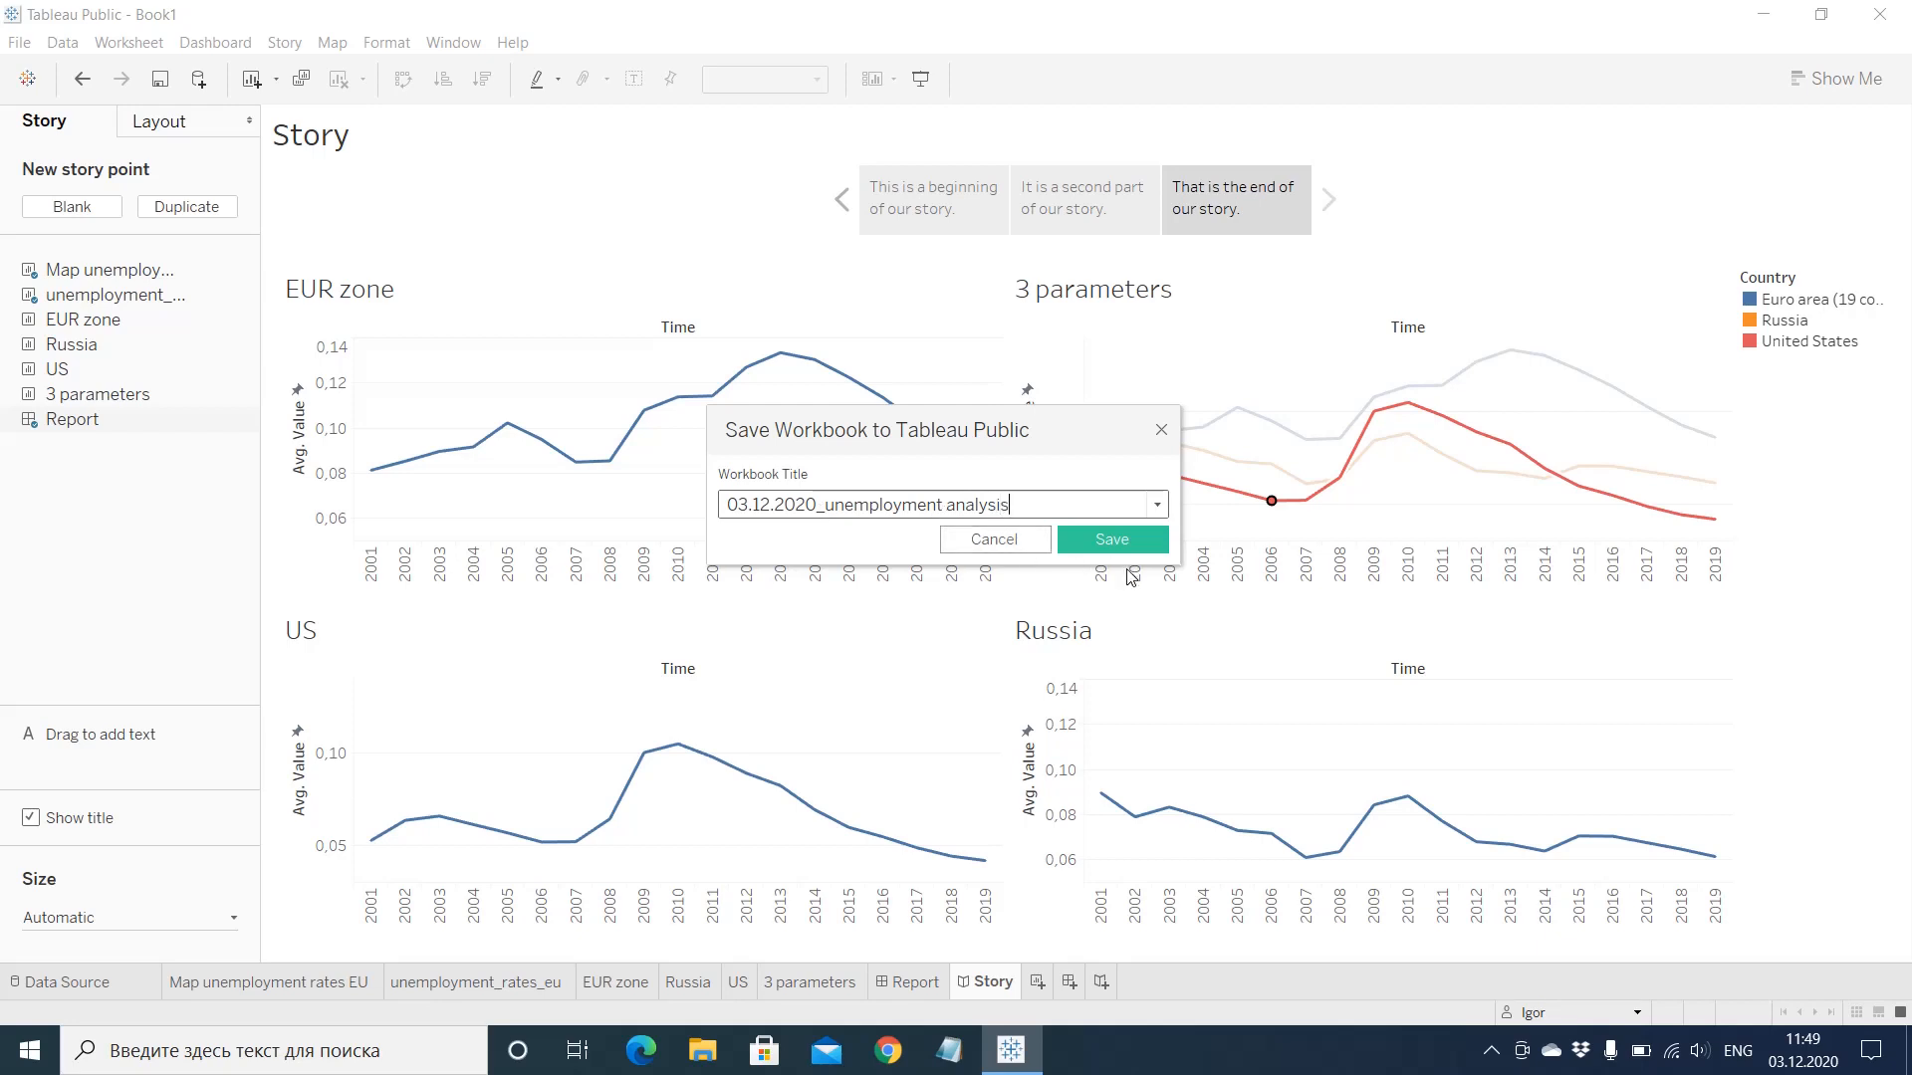
click(1103, 550)
click(1105, 548)
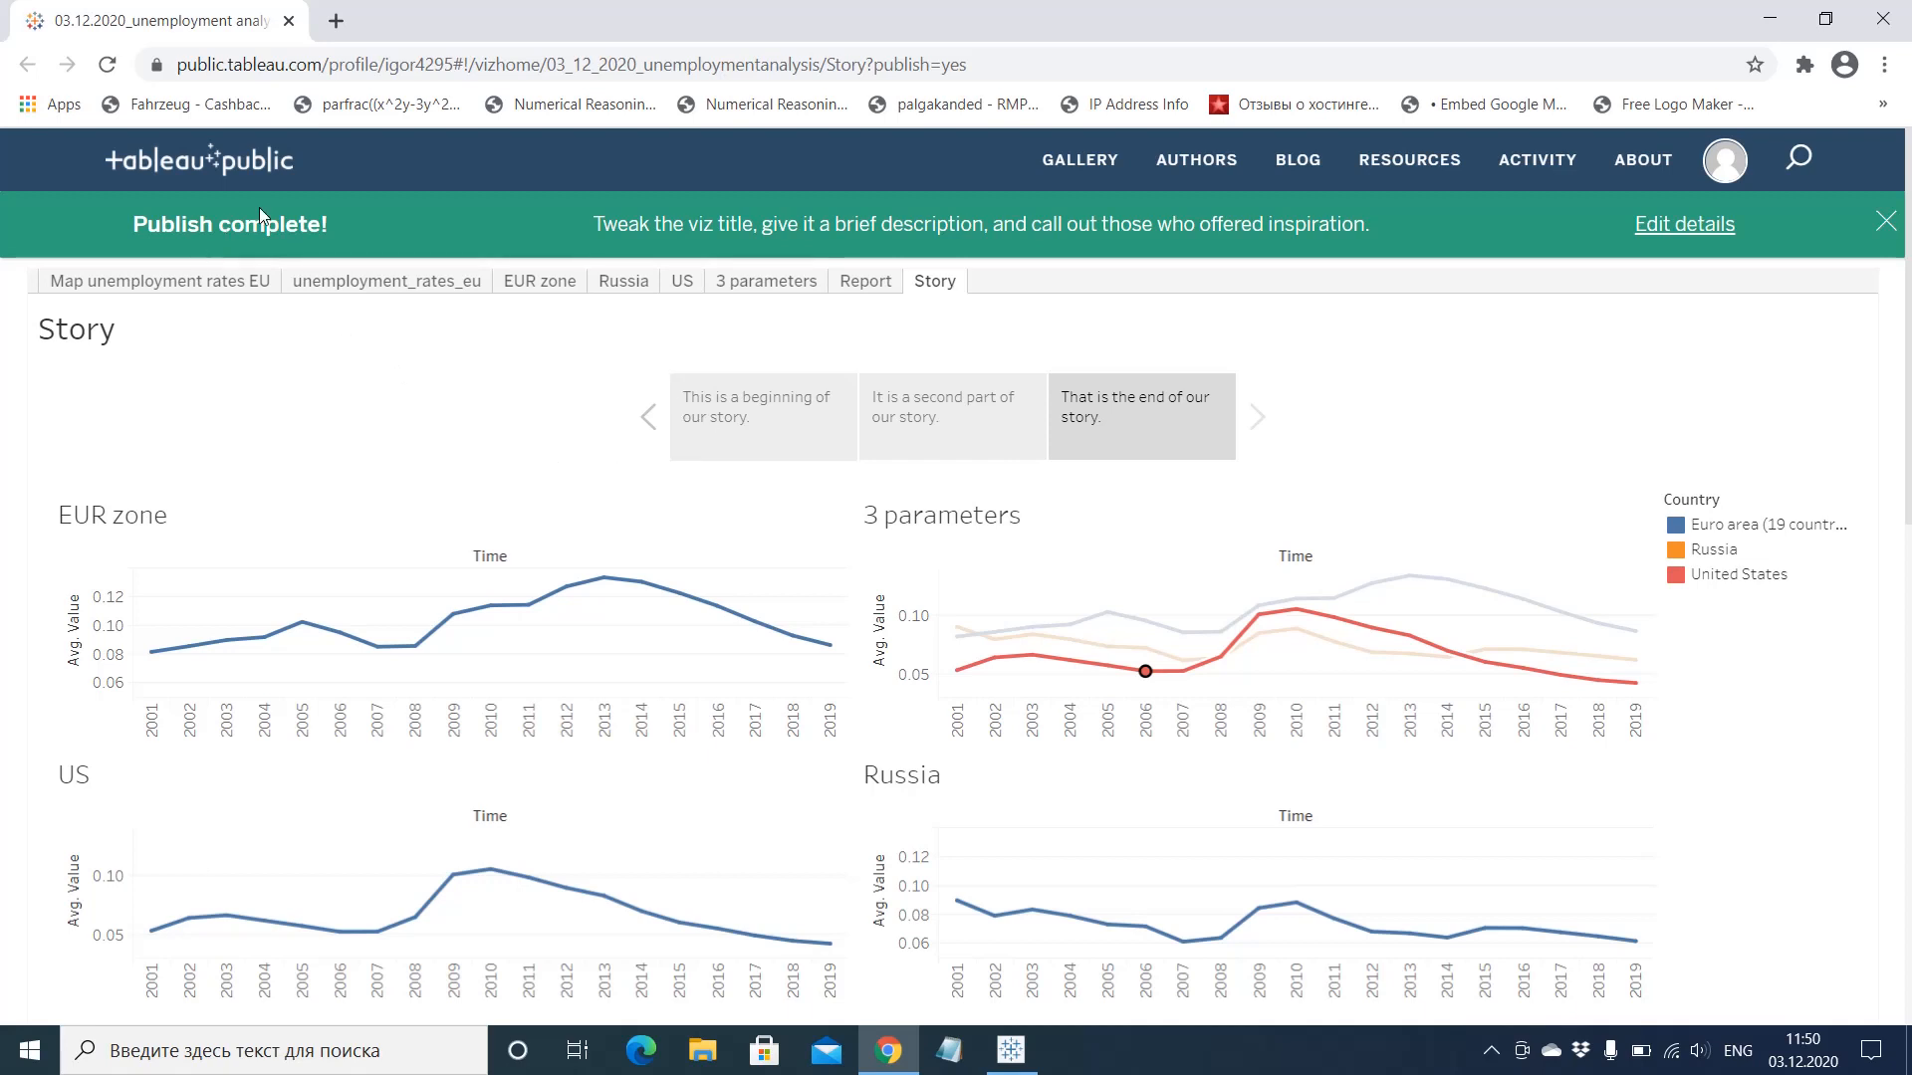
Step: Dismiss the publishing notice and review the published story, the workbook details, and the Report and 3 parameters sheets
click(1887, 223)
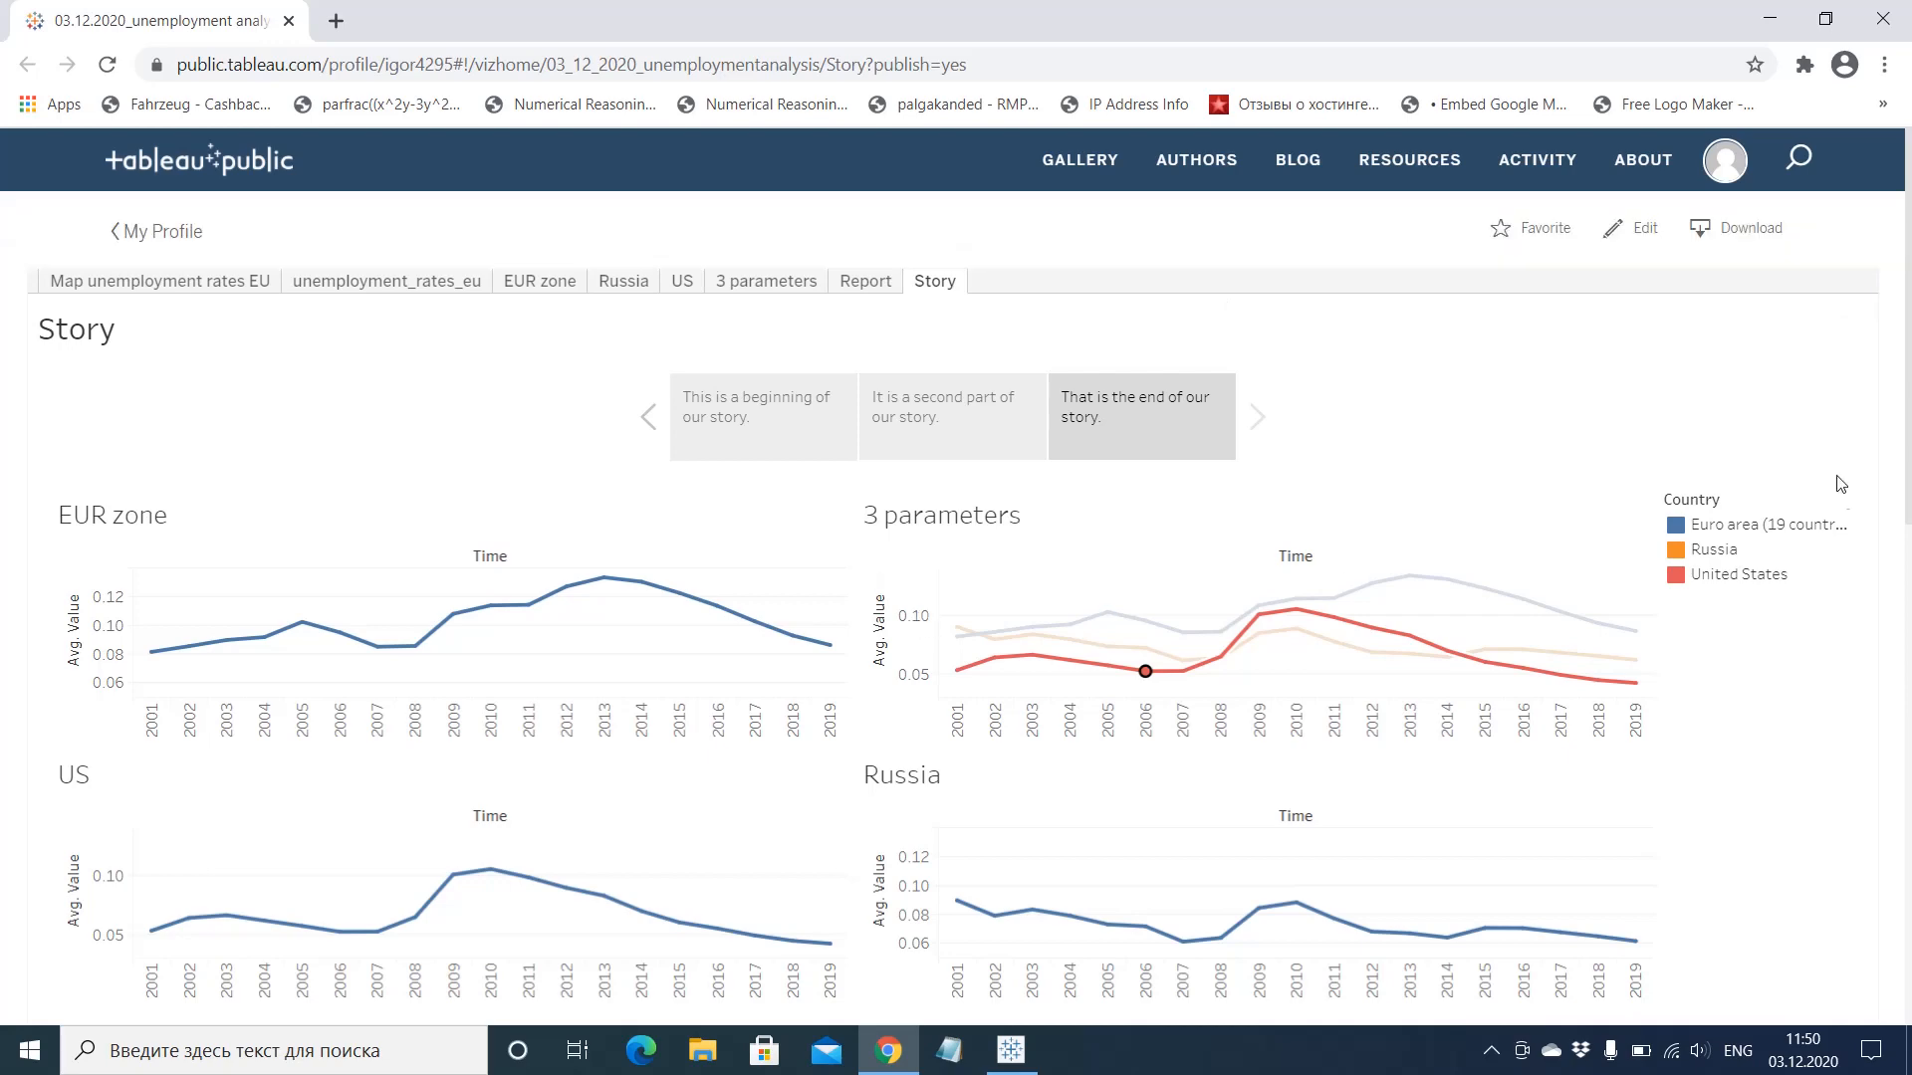
scroll(1825, 485, down, 8)
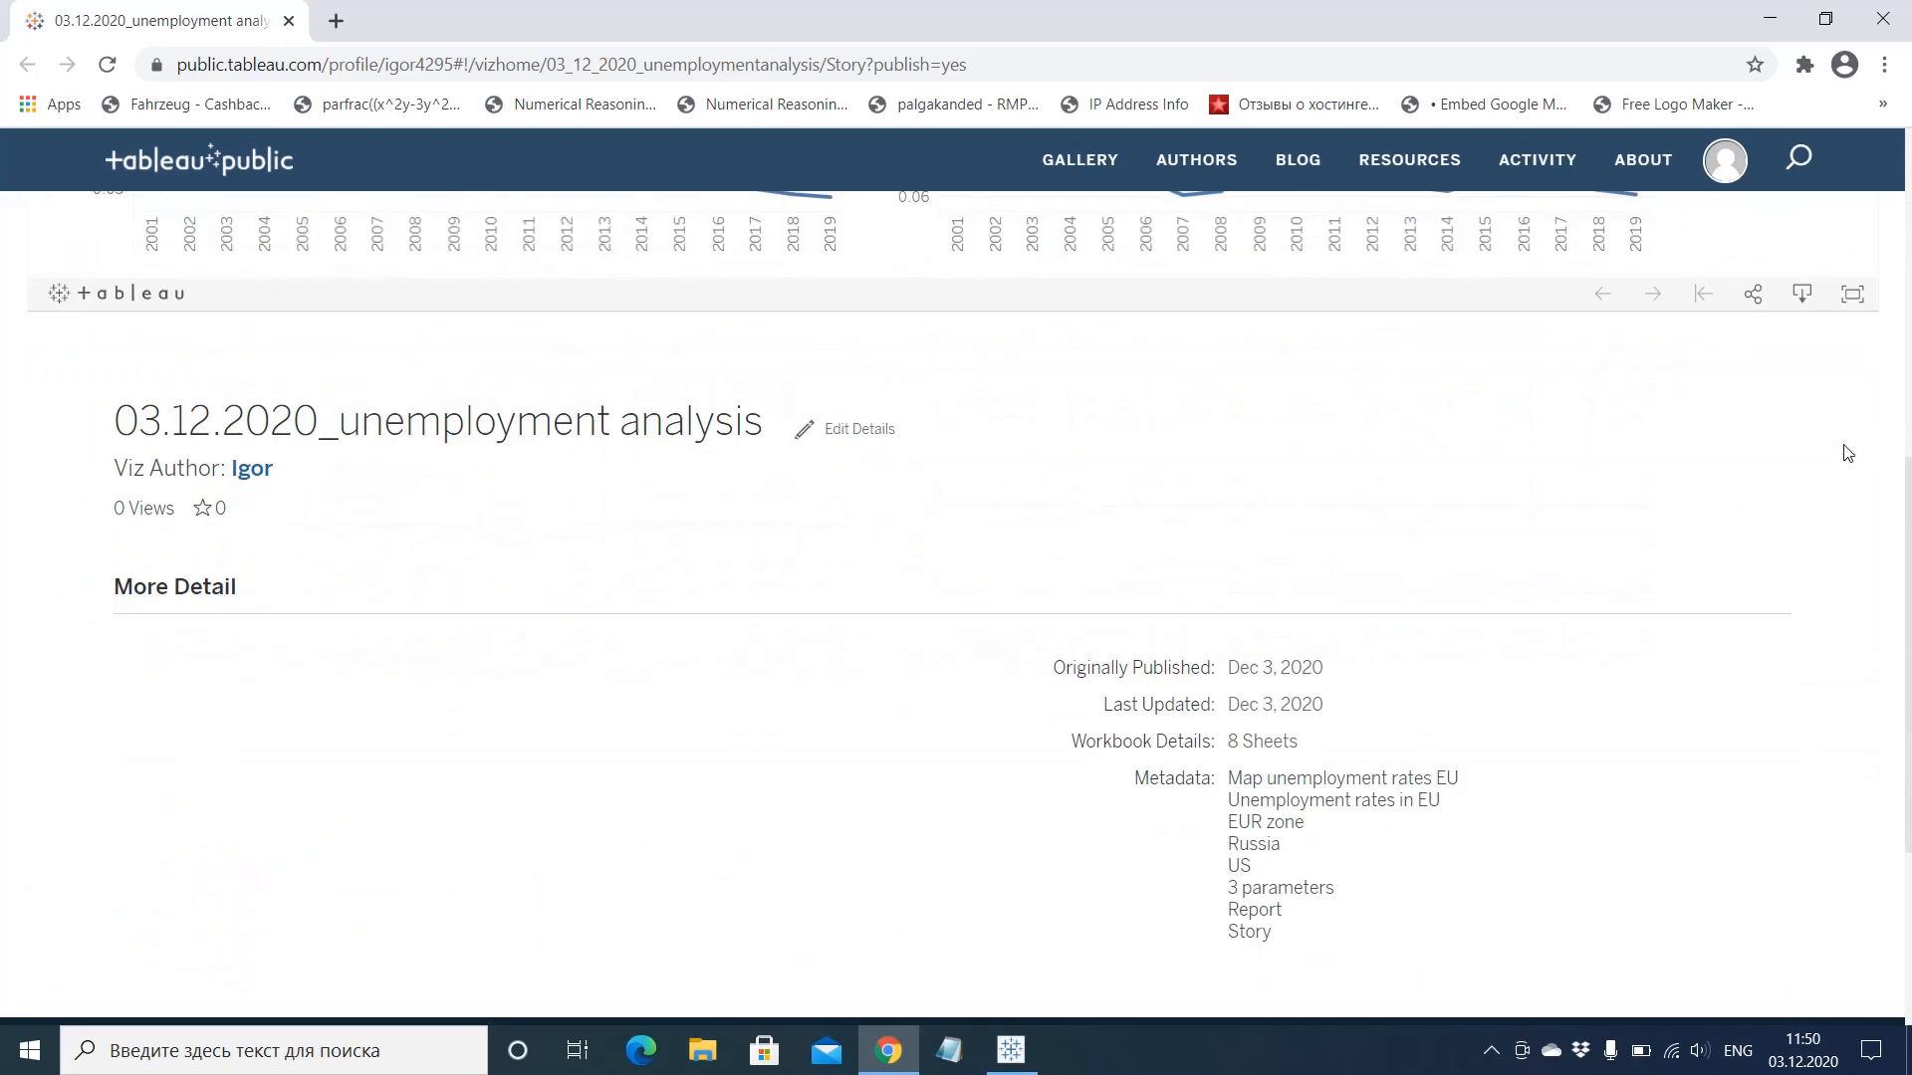
scroll(1834, 516, up, 6)
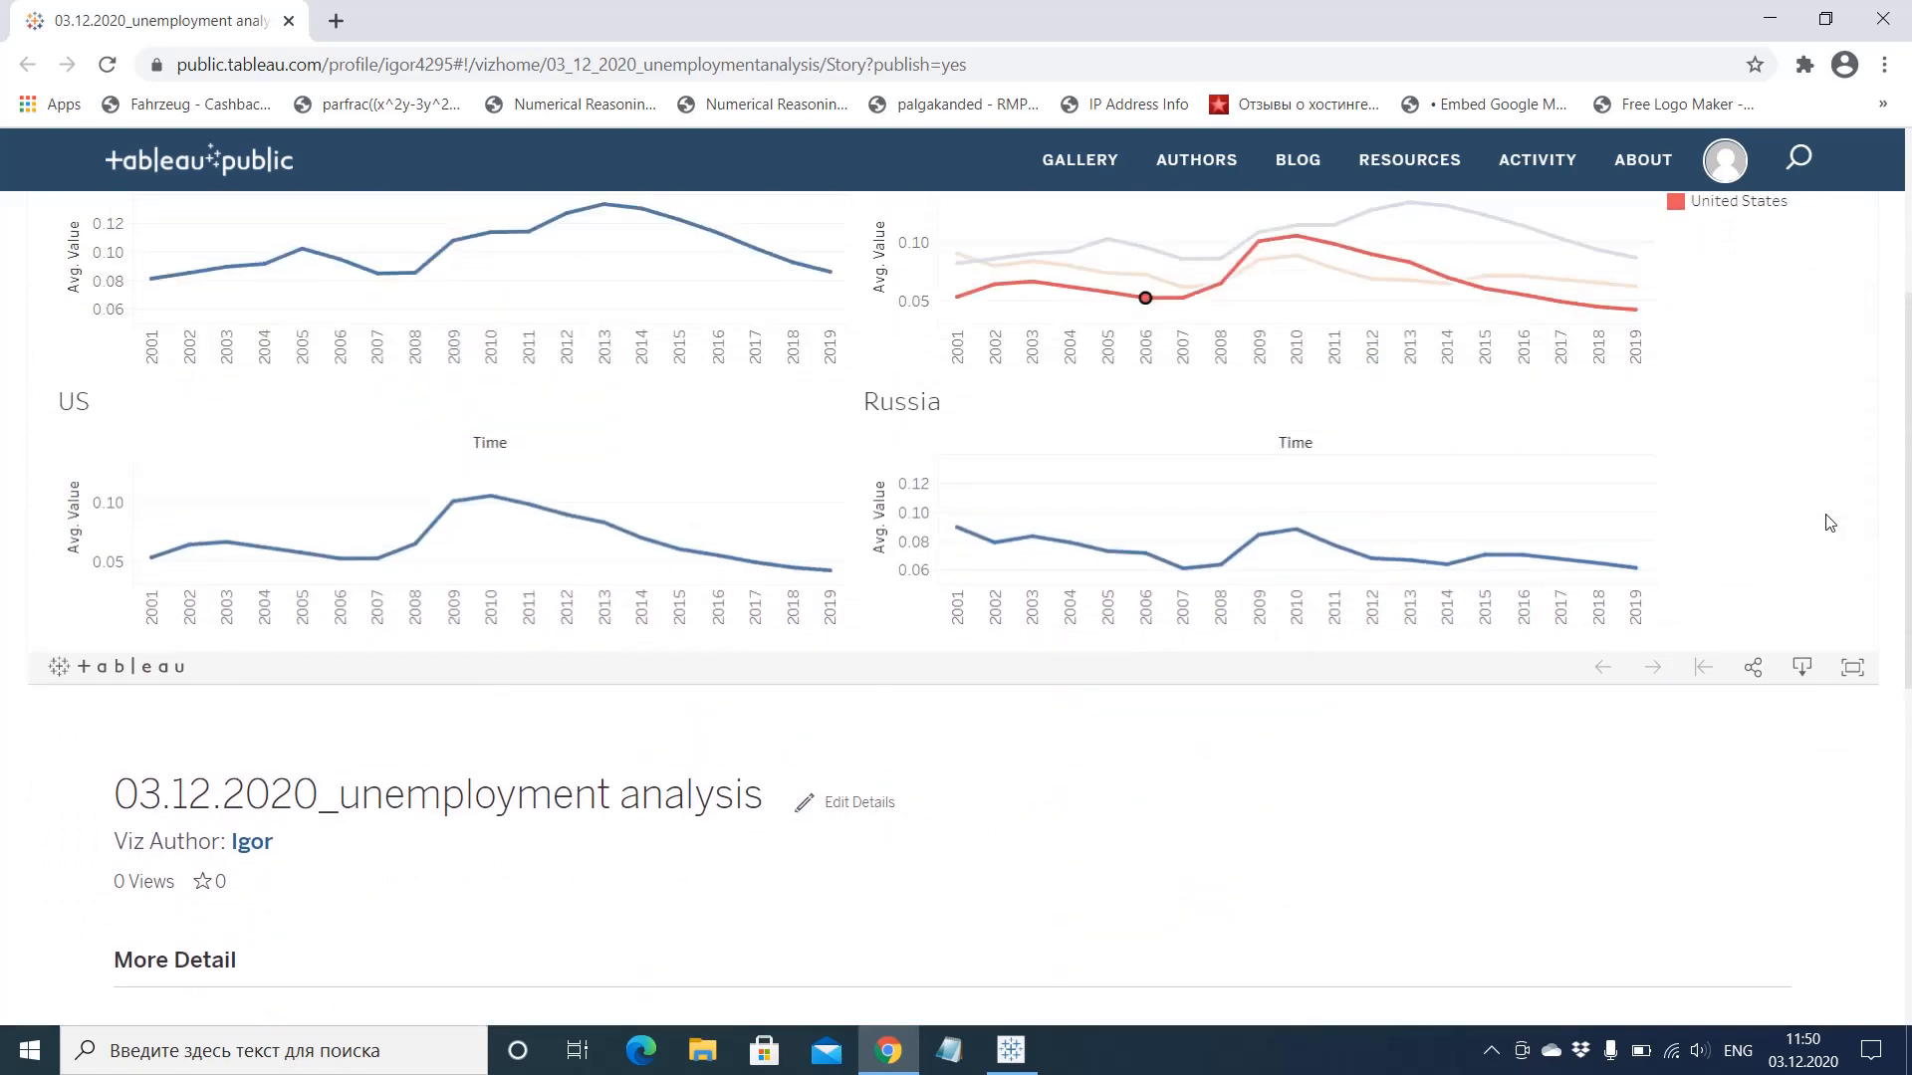
scroll(1831, 523, up, 2)
scroll(1830, 523, down, 1)
scroll(1831, 523, up, 1)
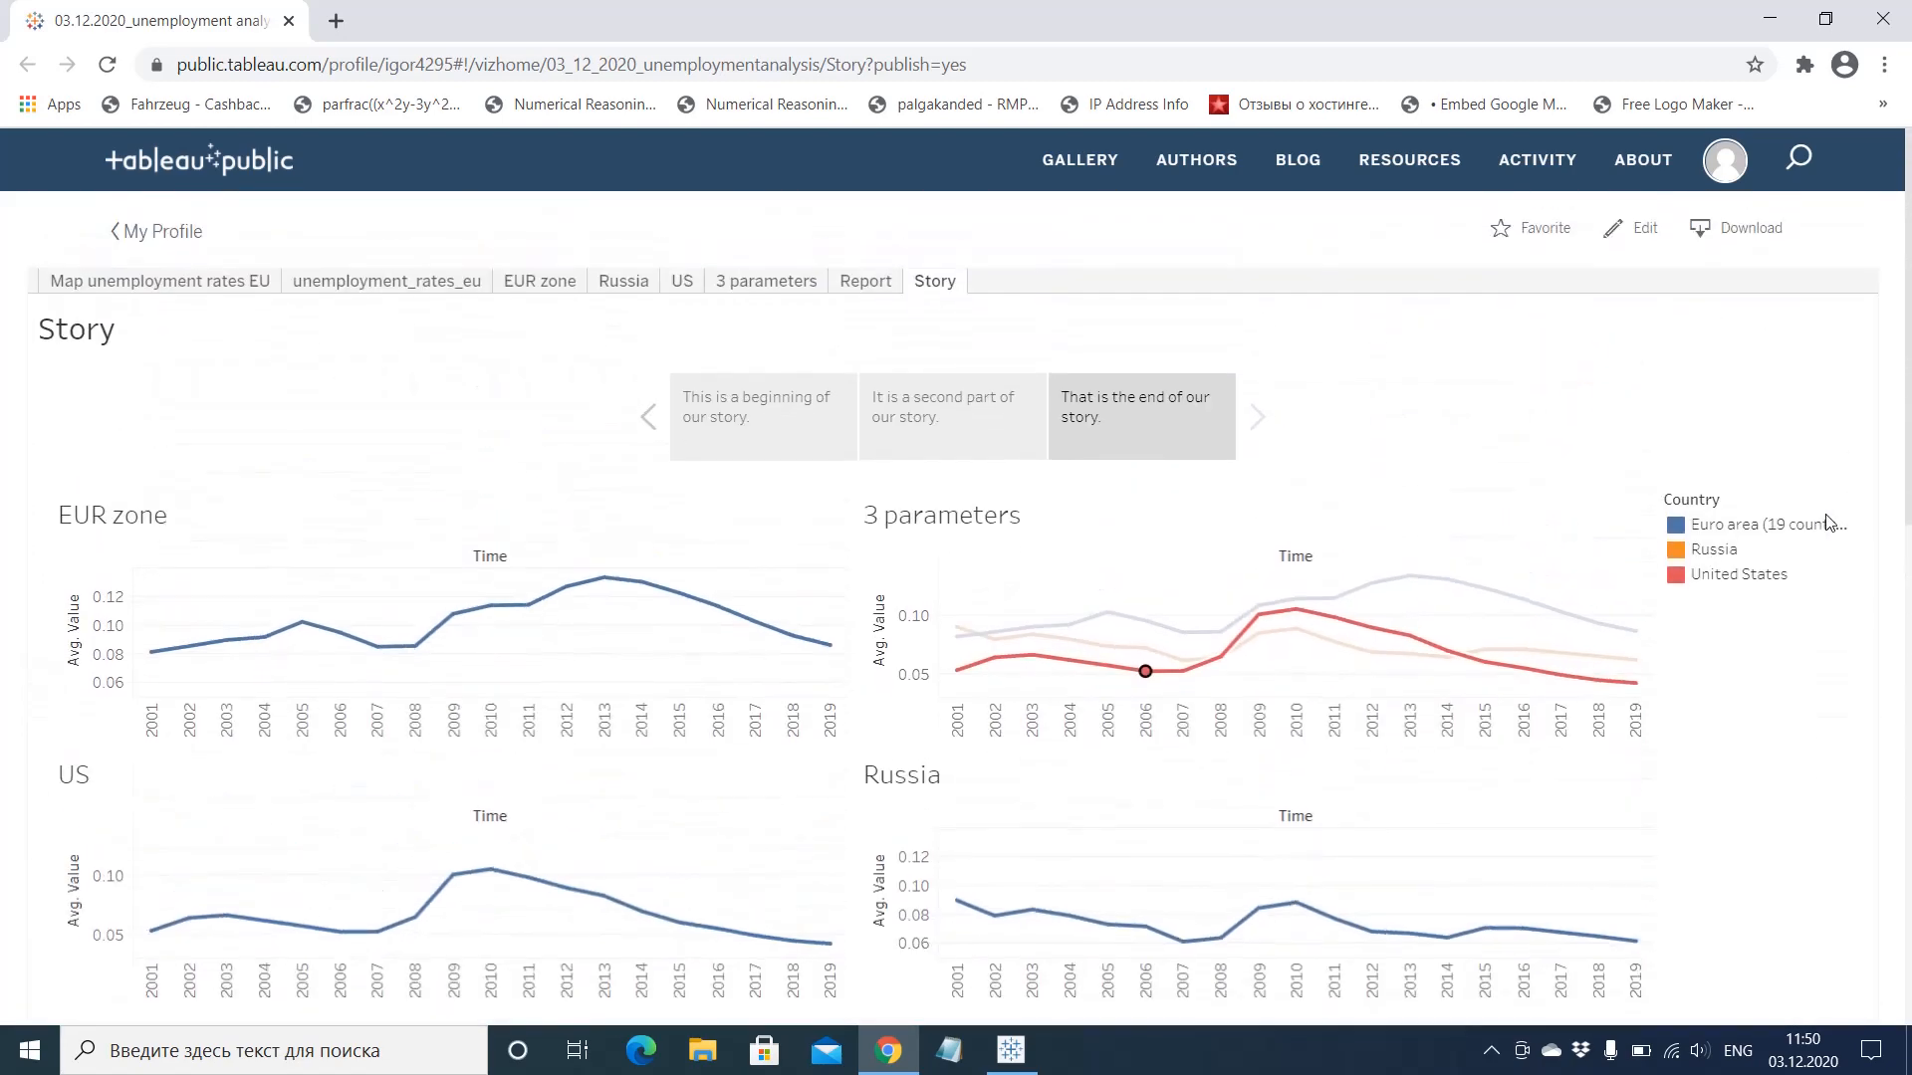
scroll(1830, 523, down, 1)
scroll(1830, 523, up, 1)
click(865, 281)
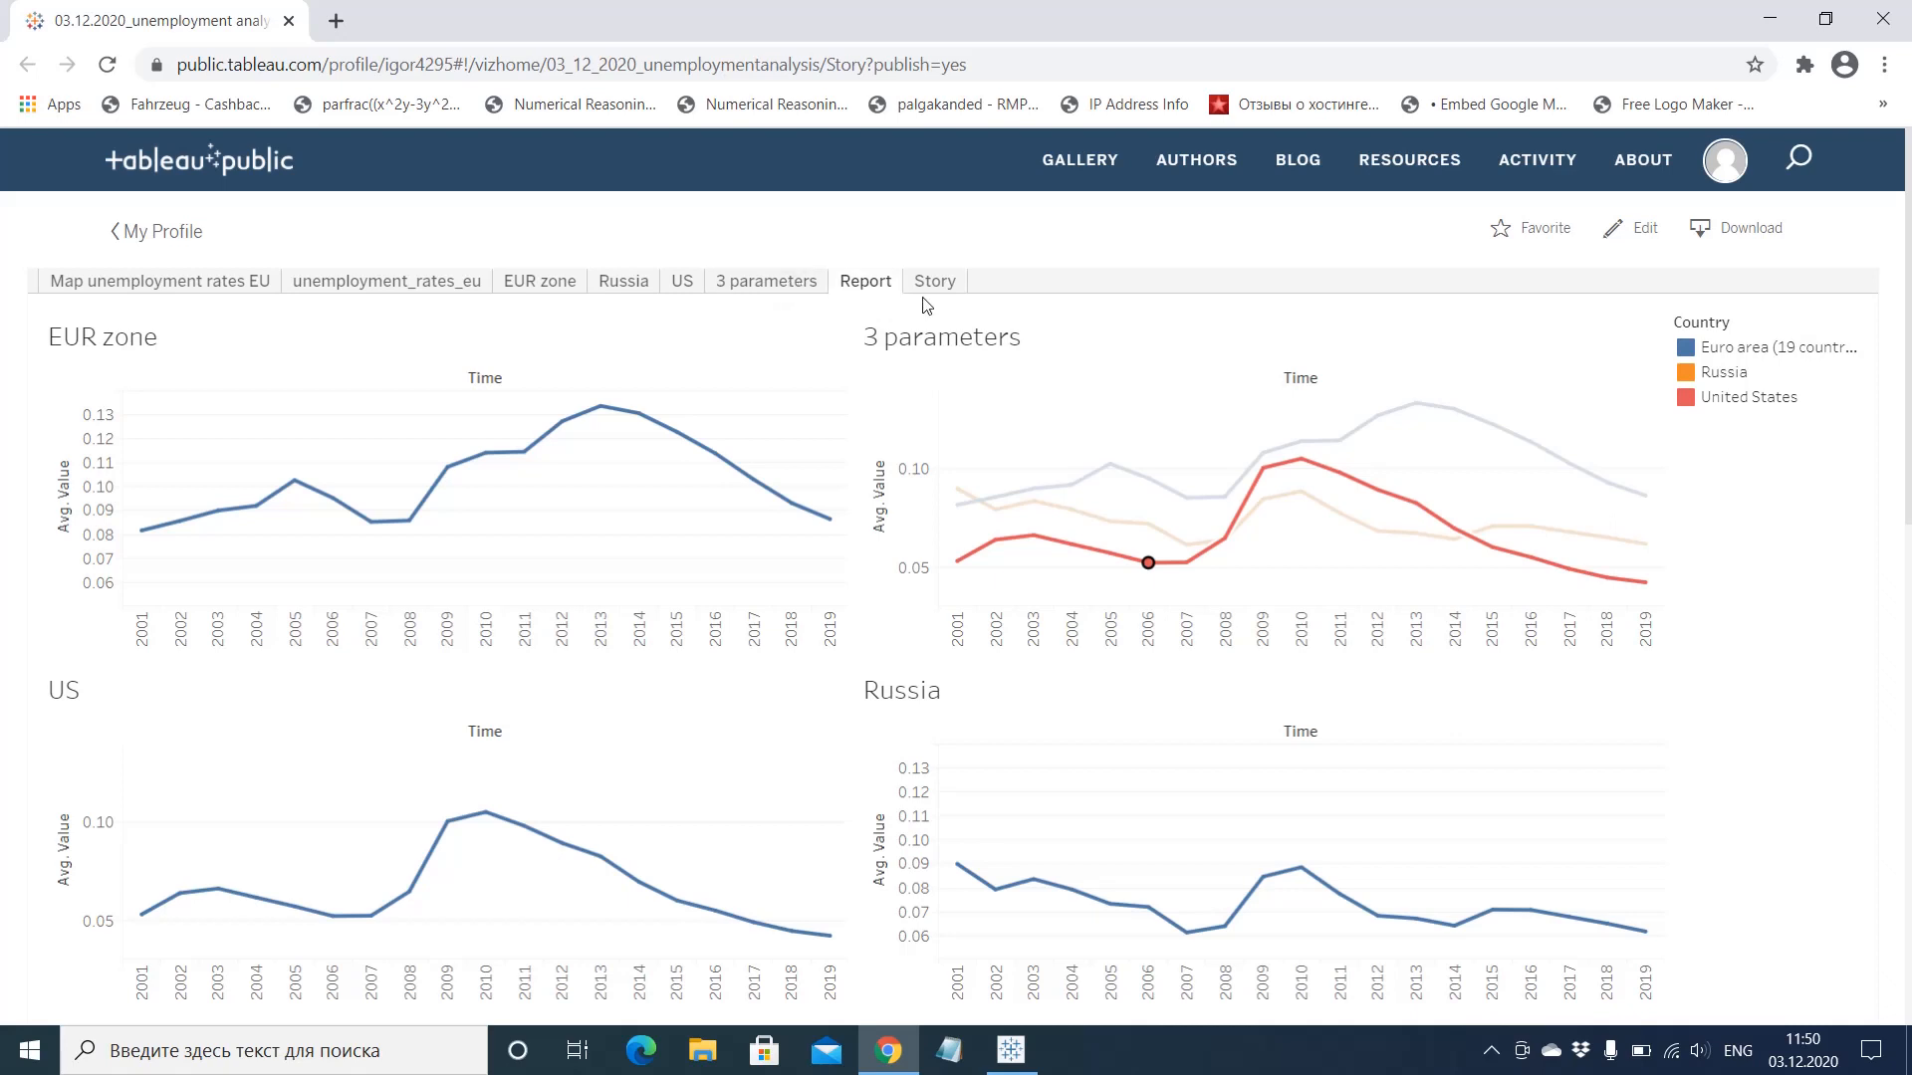
click(794, 288)
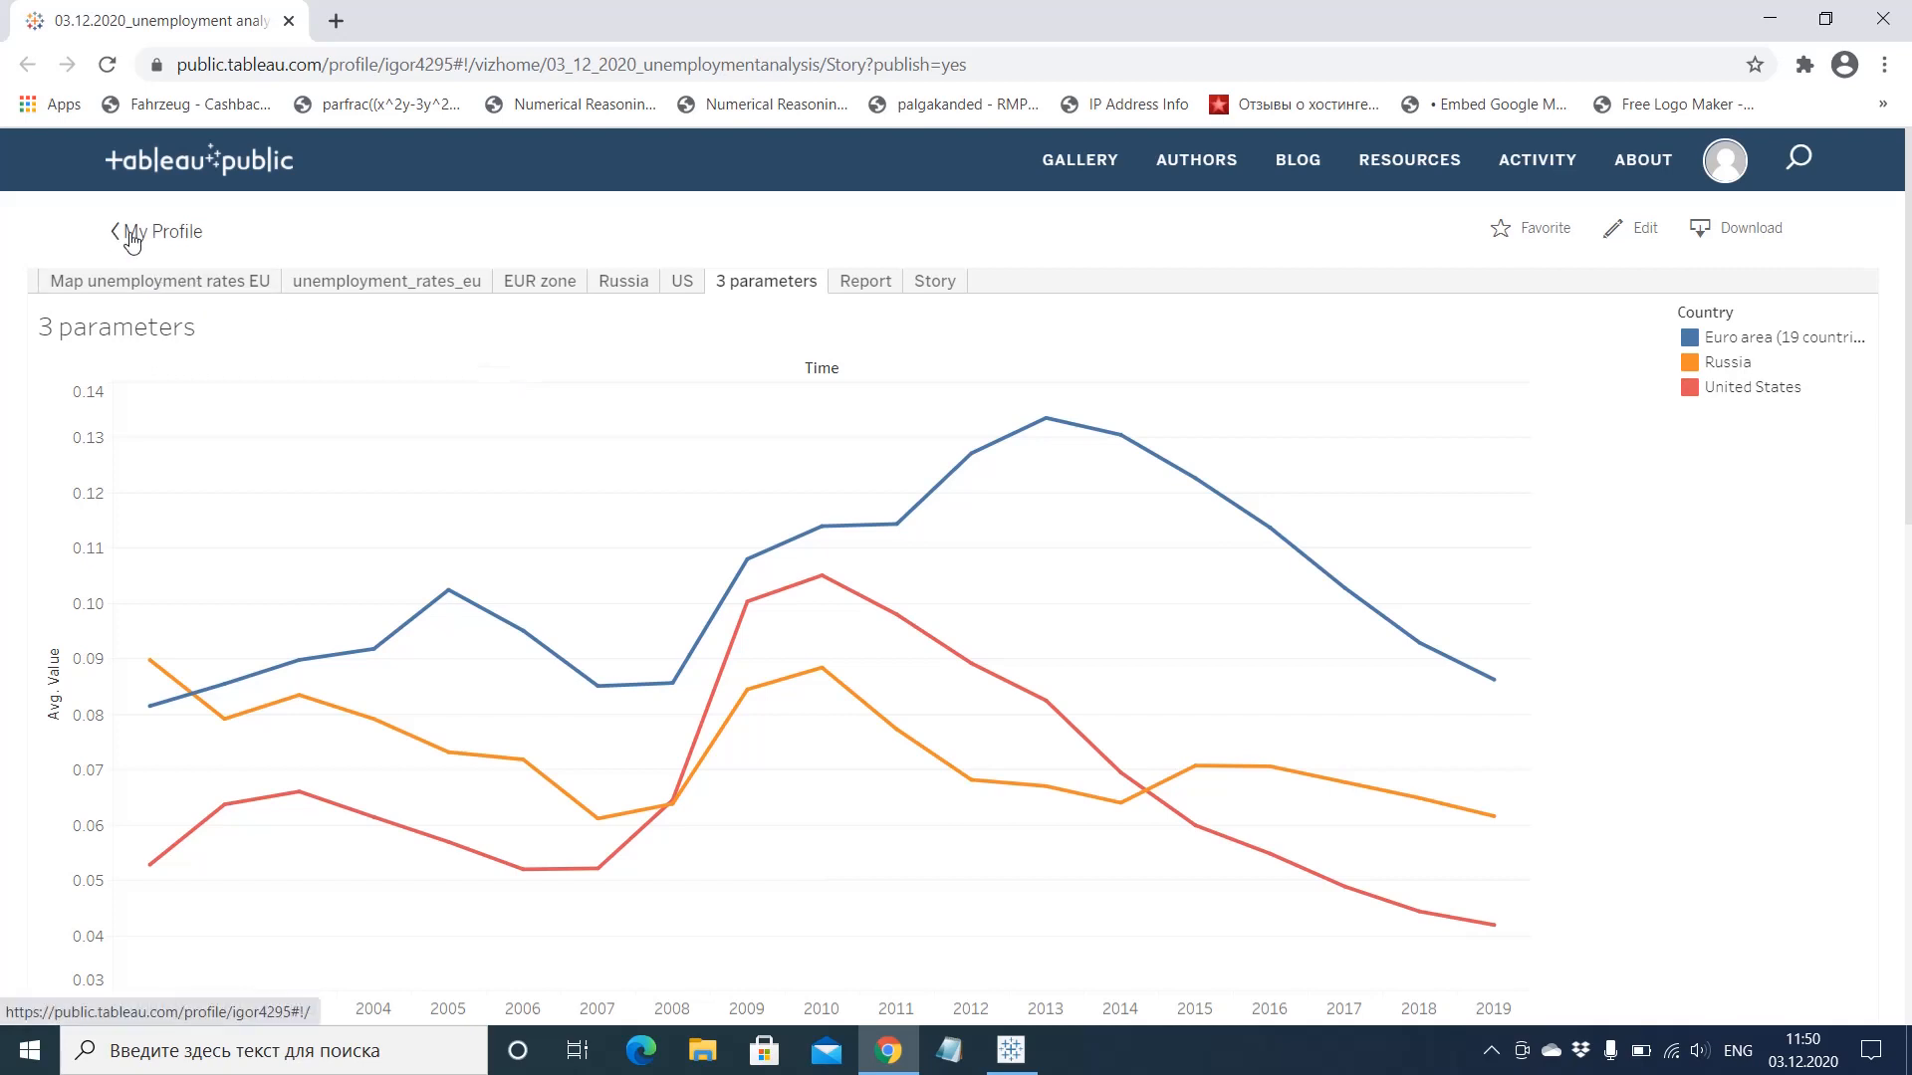
Step: View the published Map unemployment rates EU sheet with its year filter set to 2002 and to 2015 only
click(117, 289)
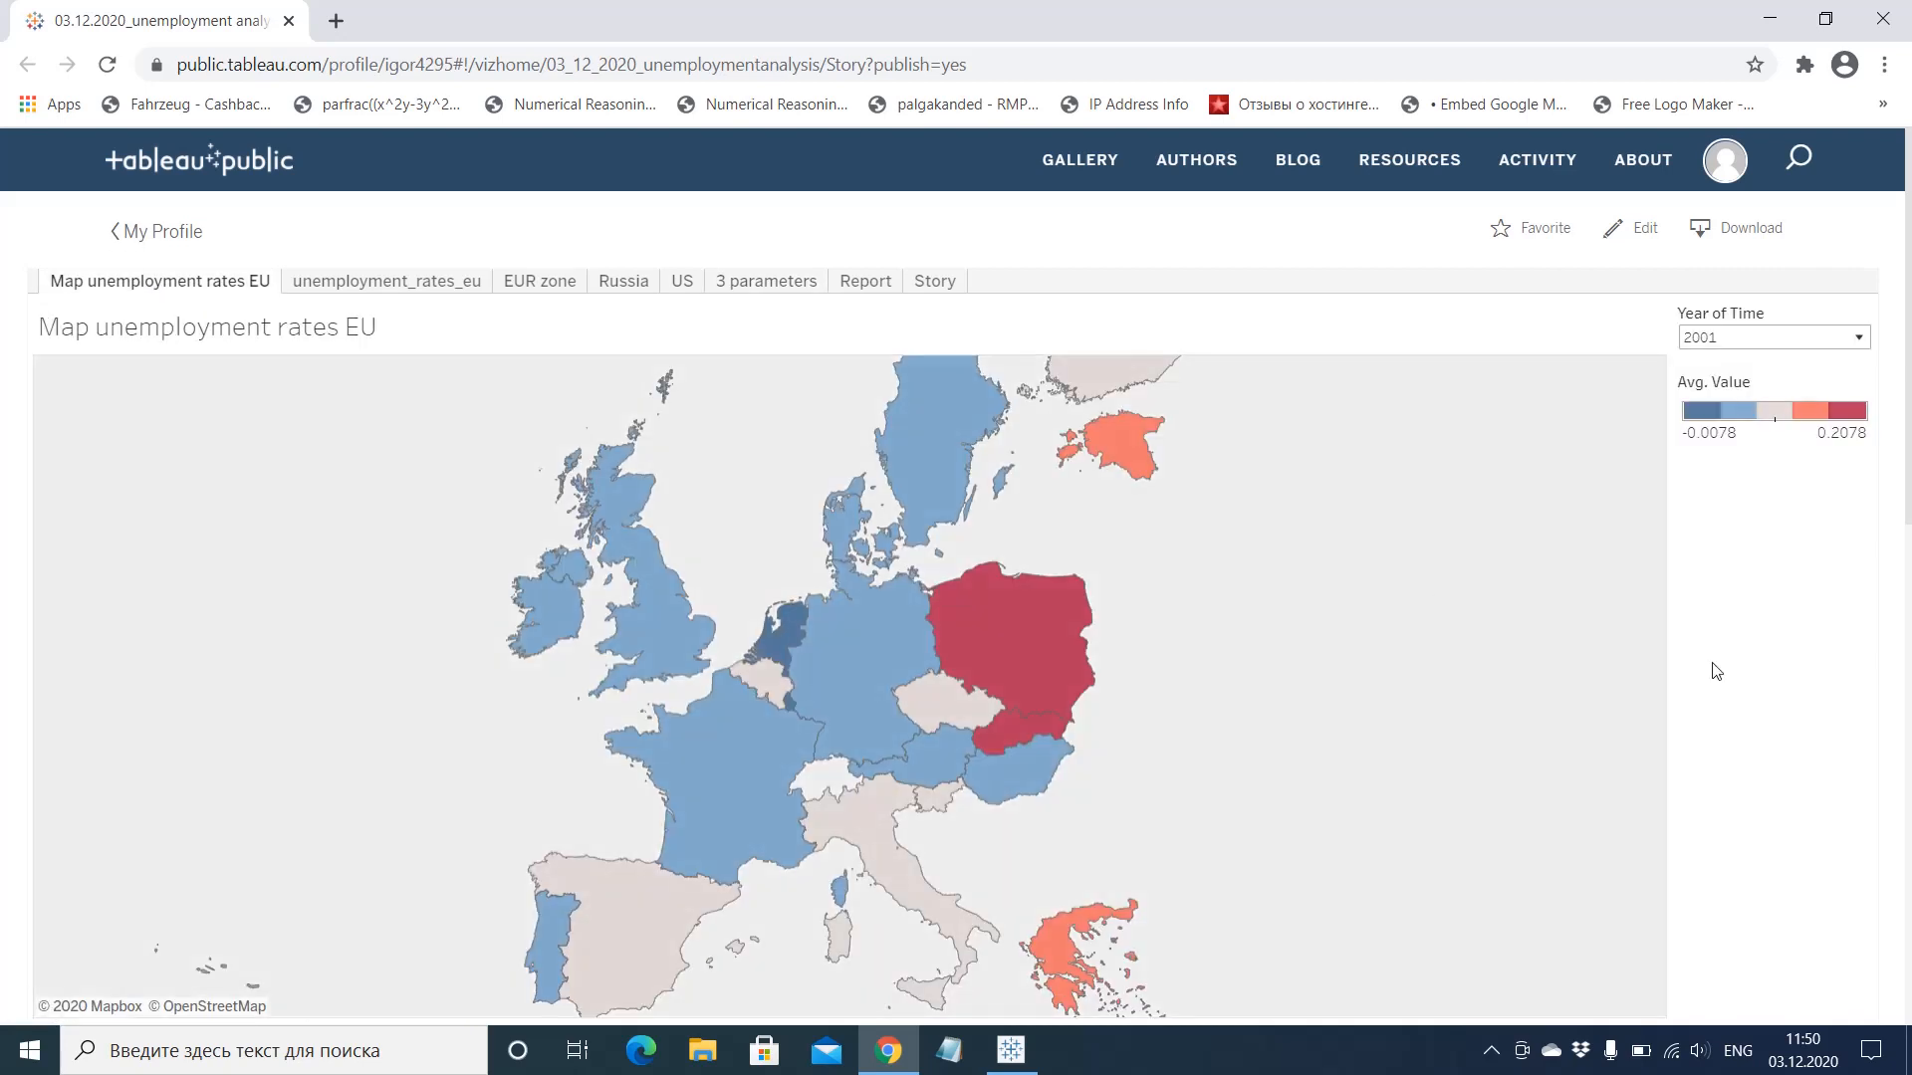
click(1783, 339)
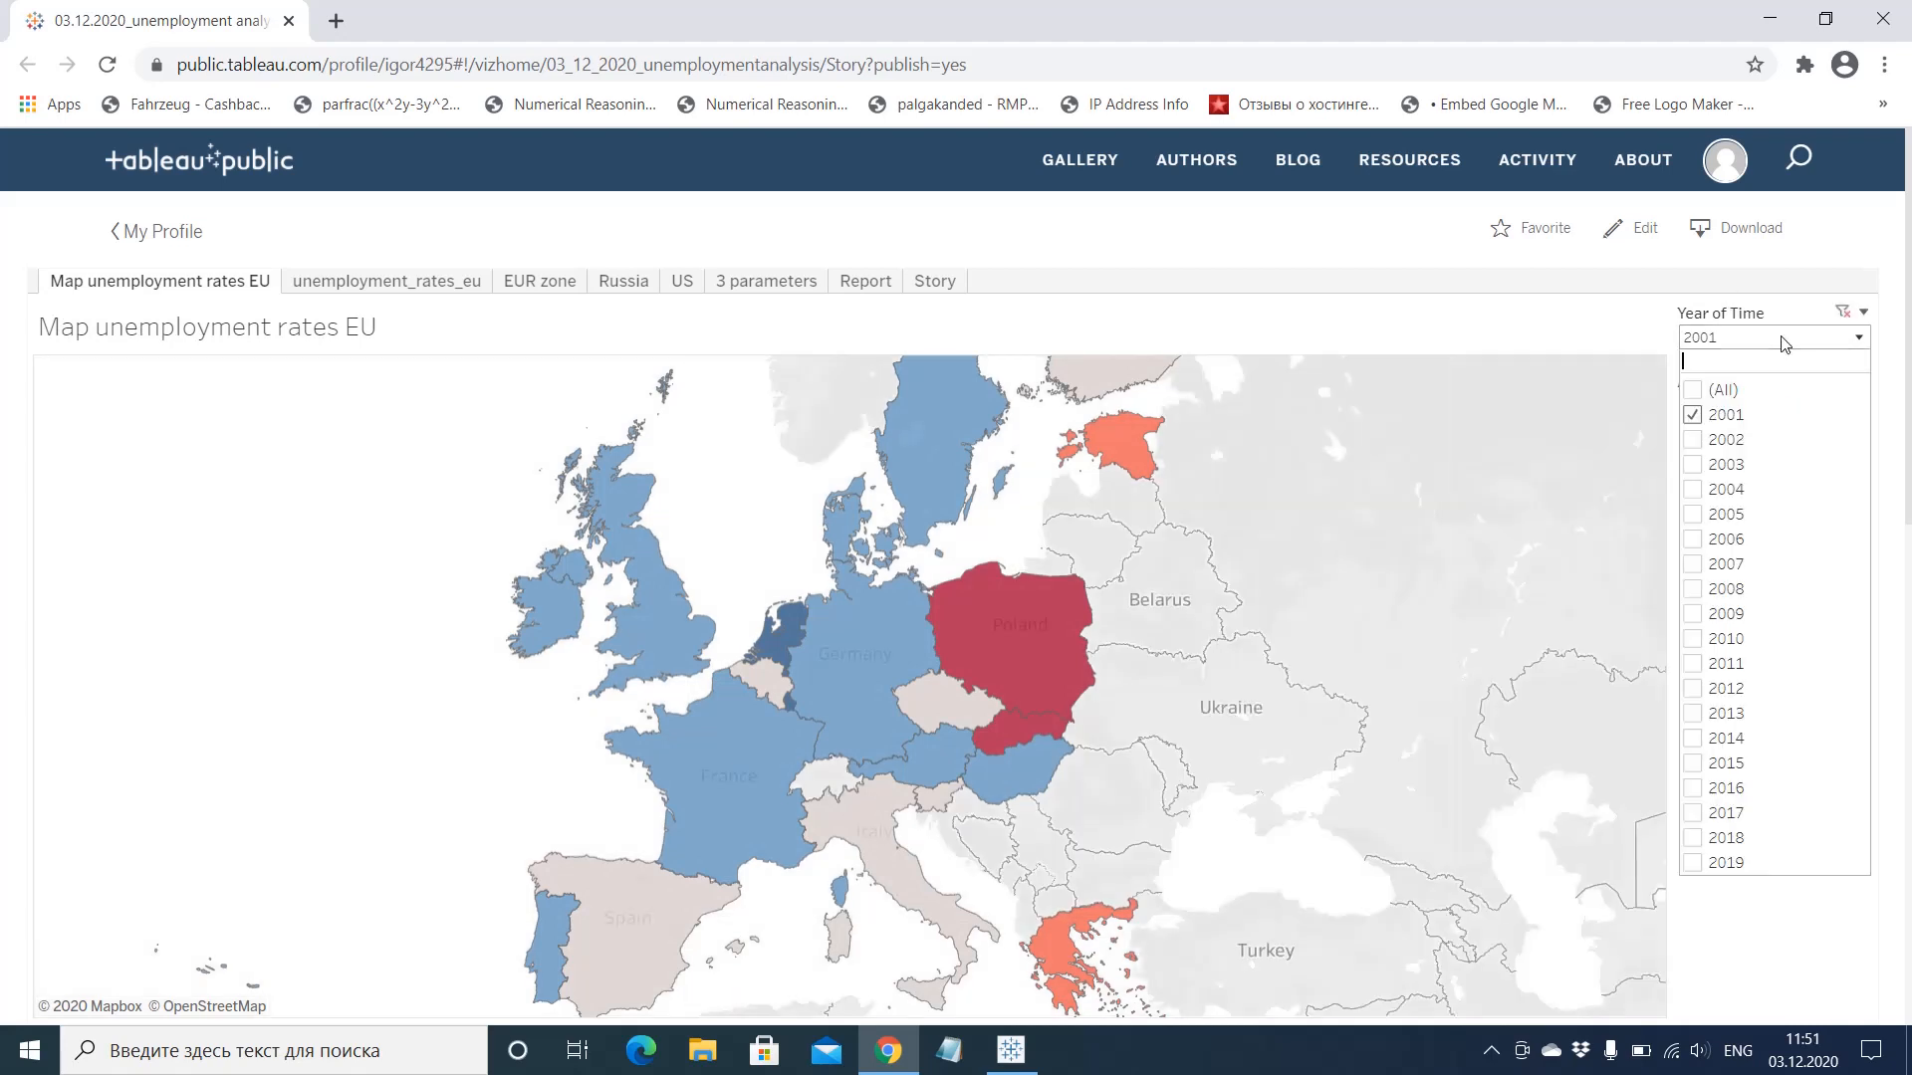
click(1695, 440)
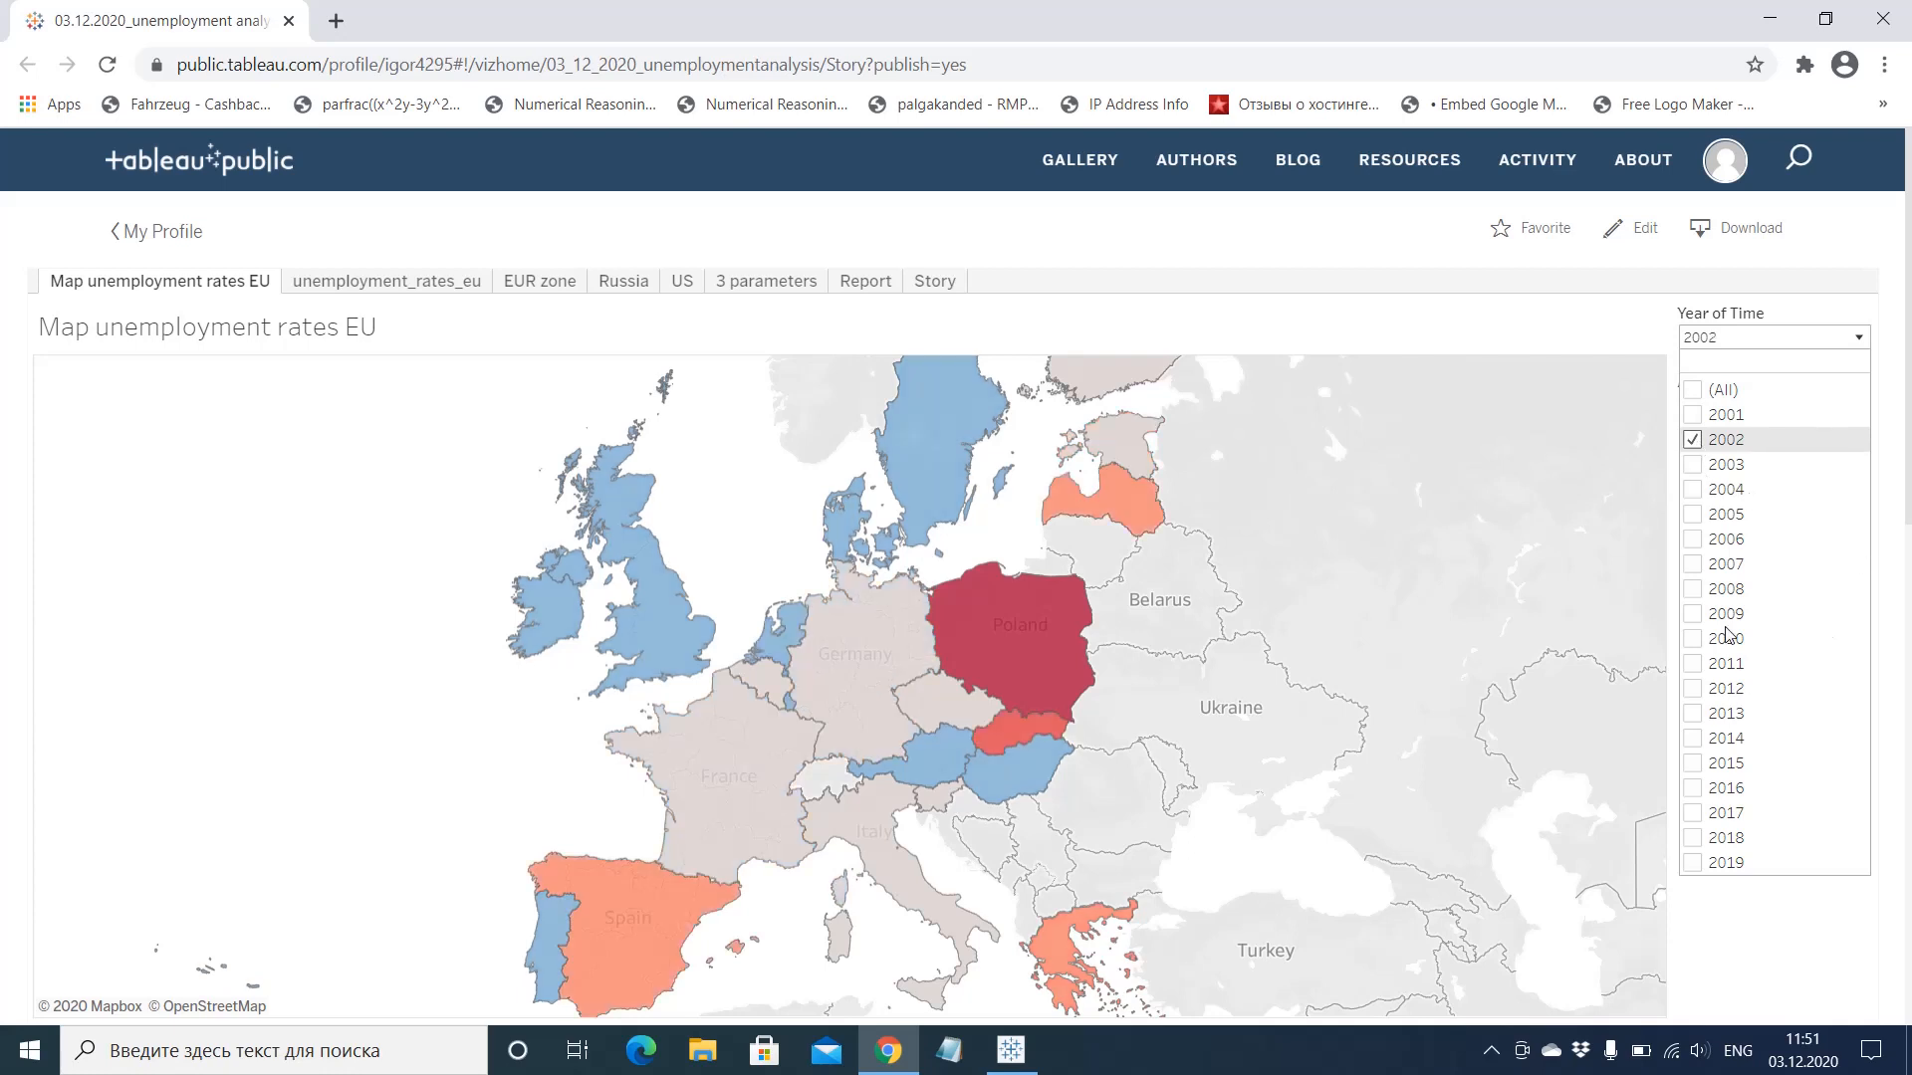
click(1695, 440)
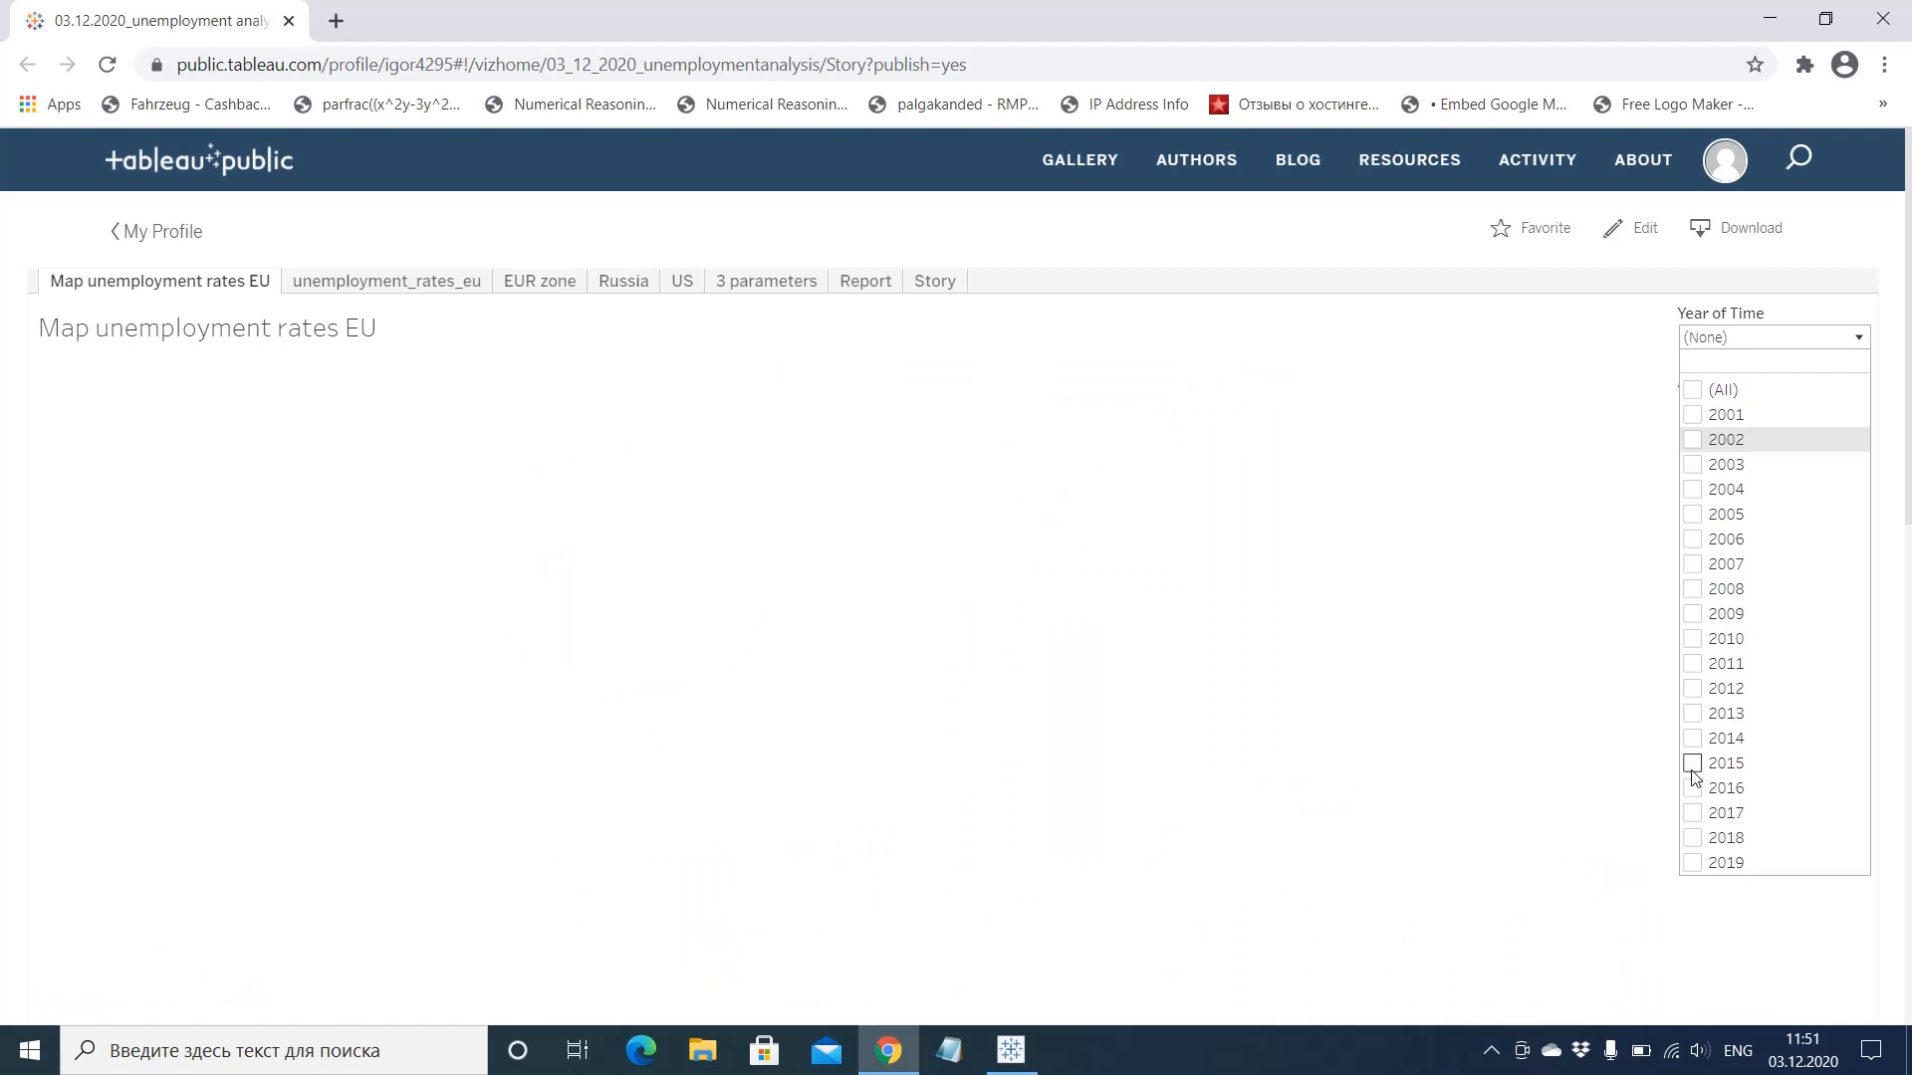
click(1694, 765)
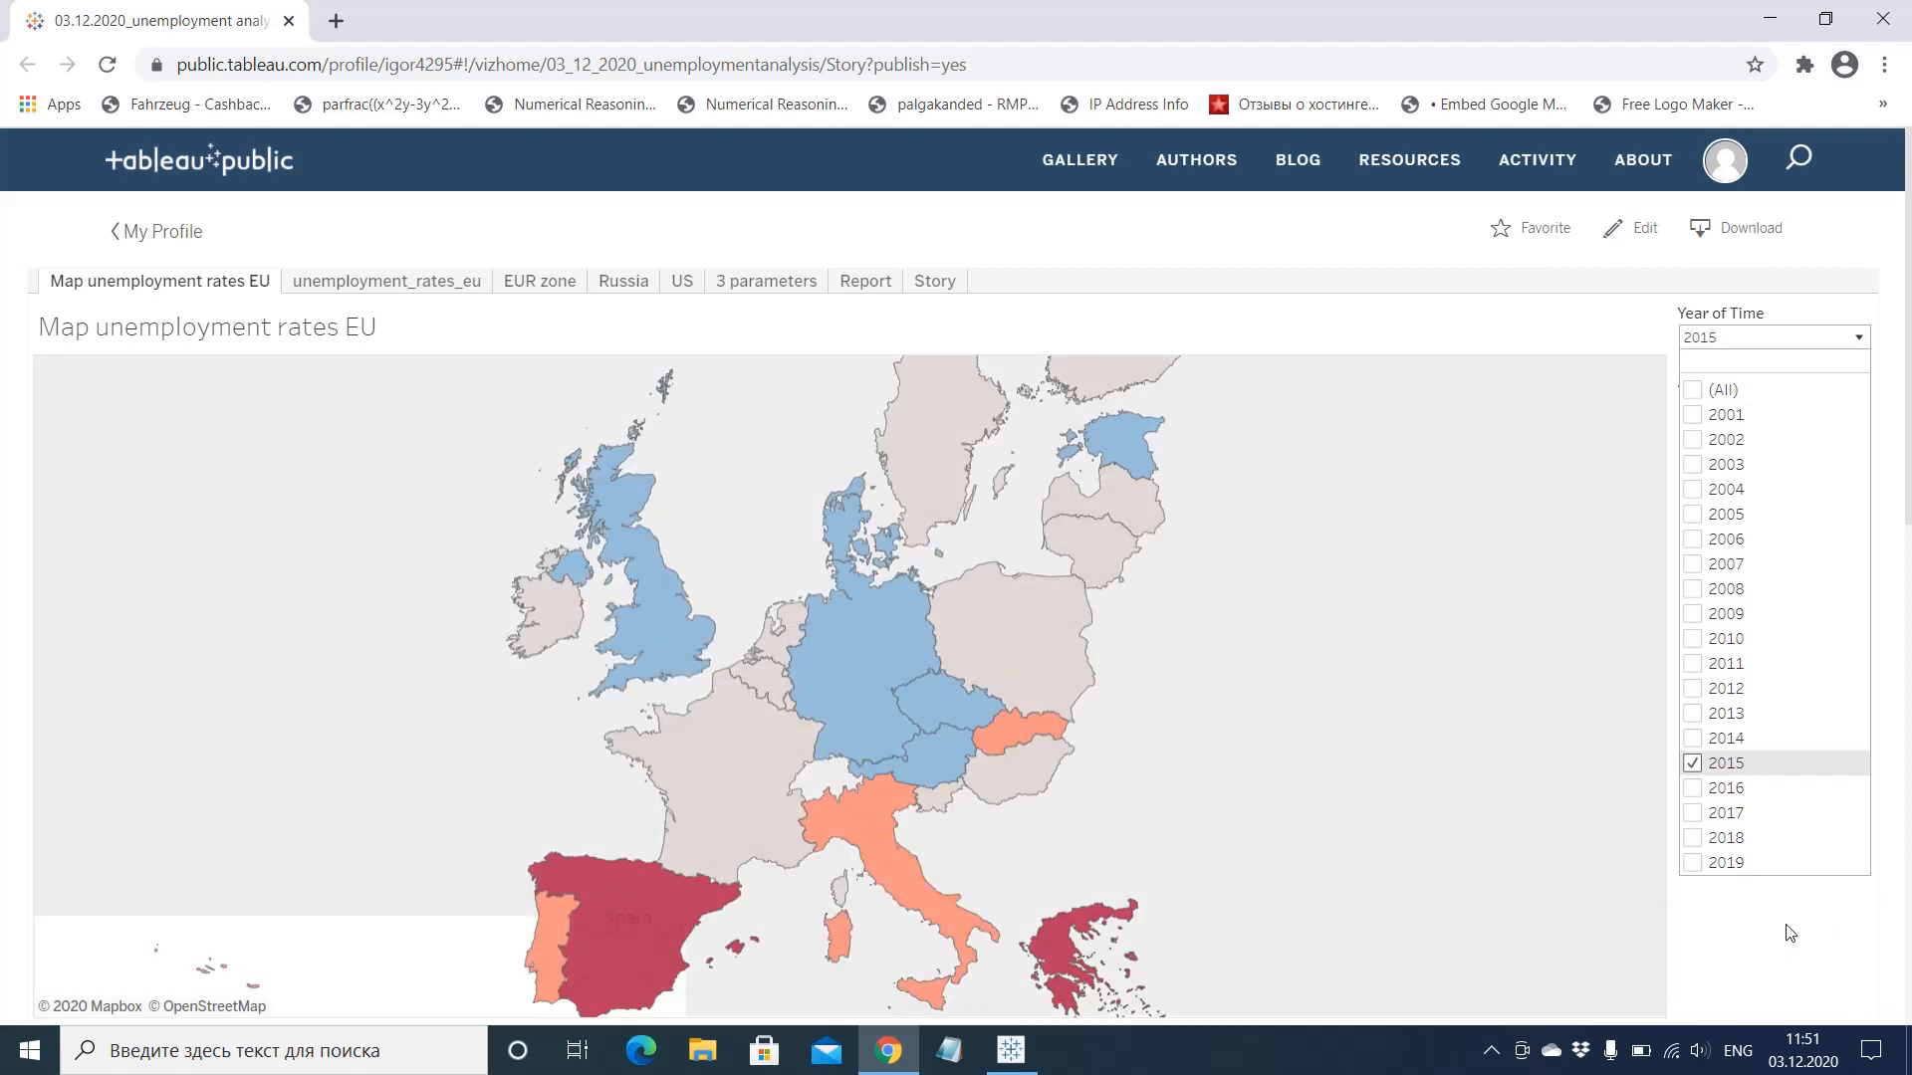
click(1789, 933)
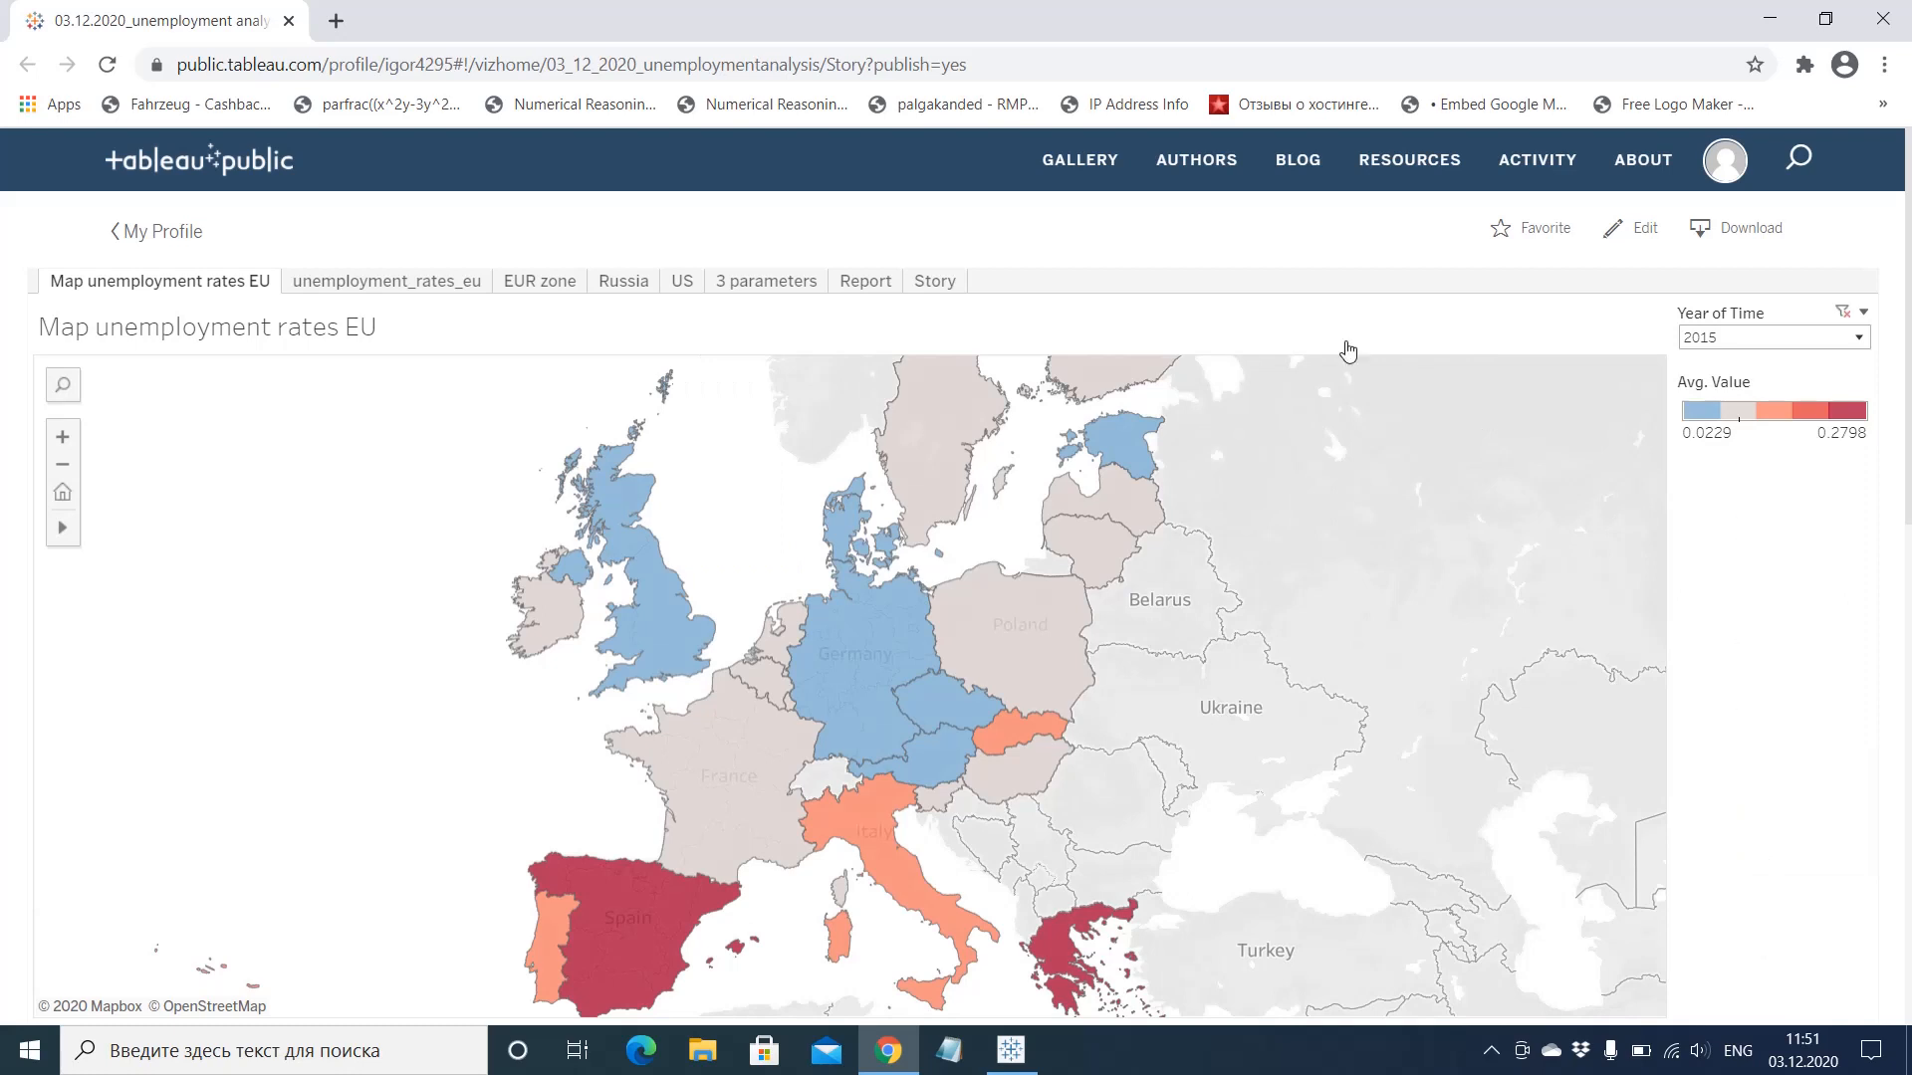
mouse_move(906, 368)
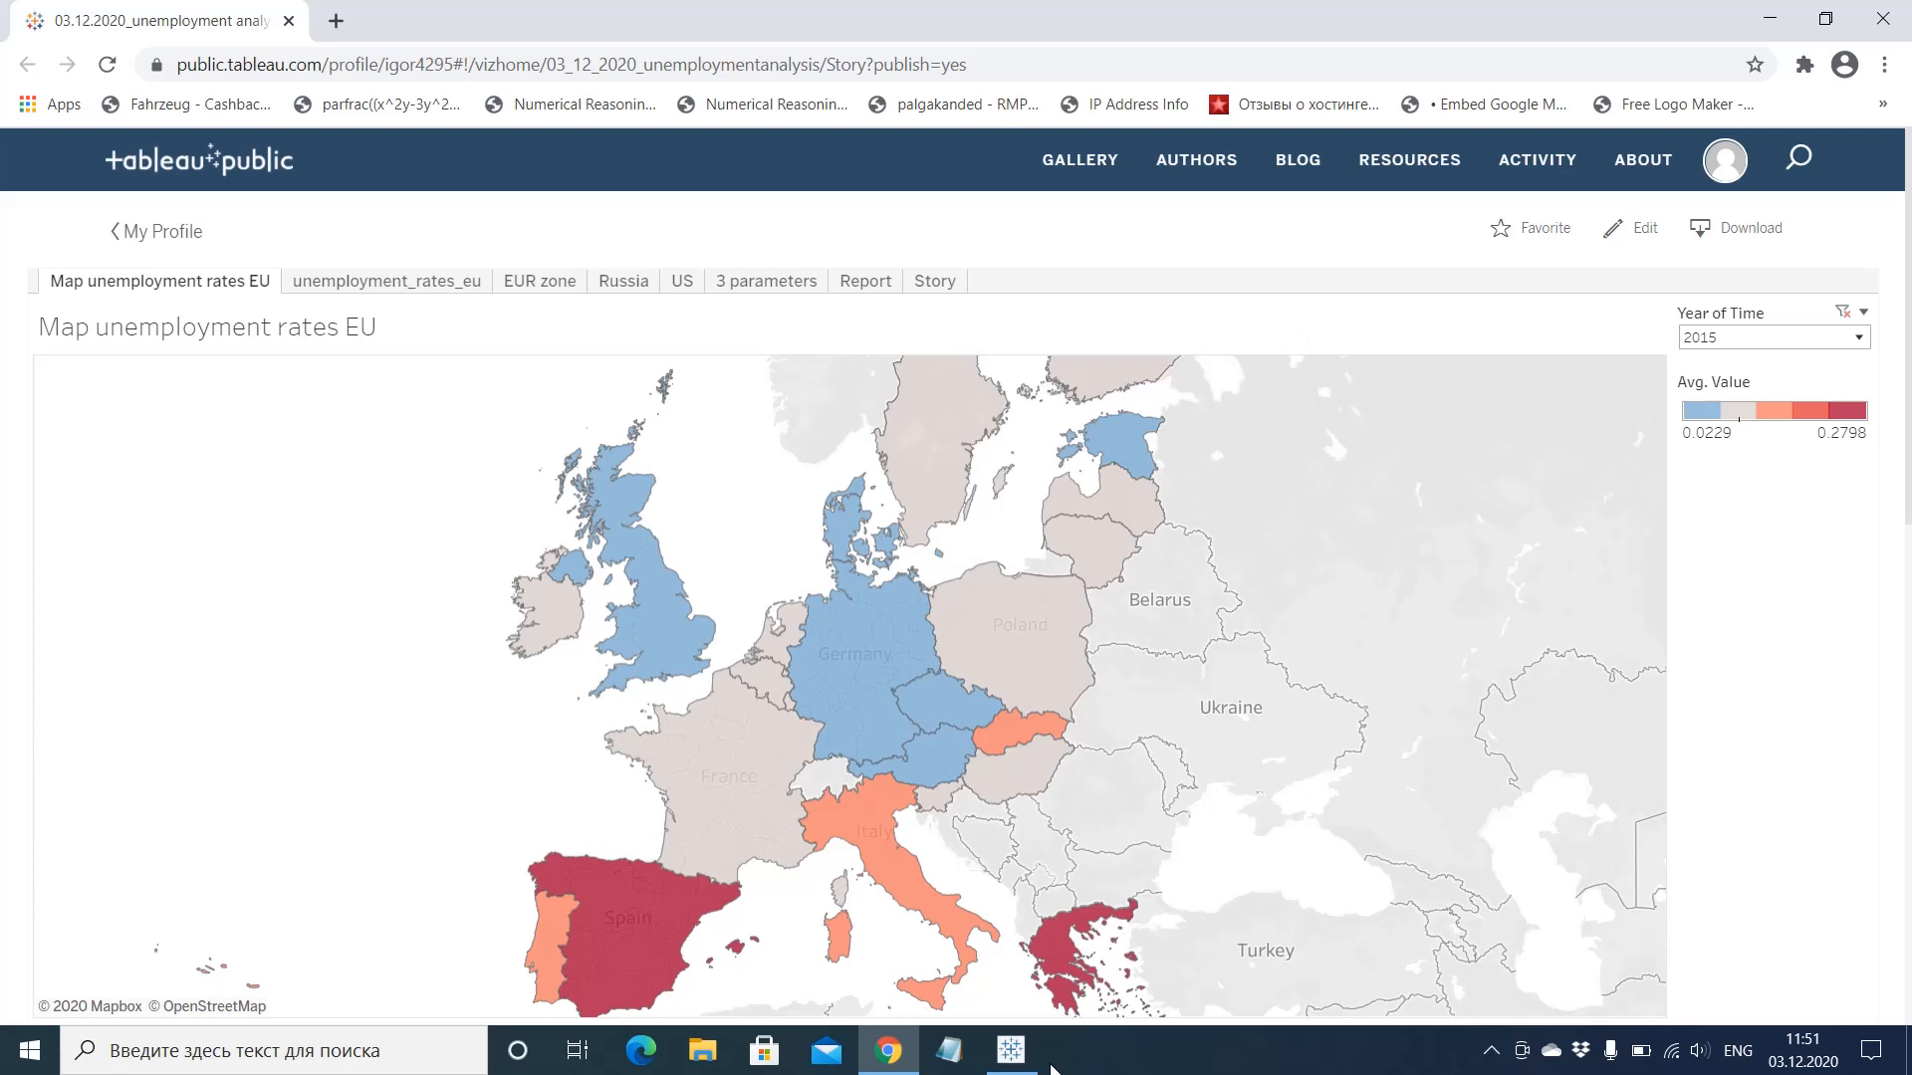
mouse_move(1032, 1030)
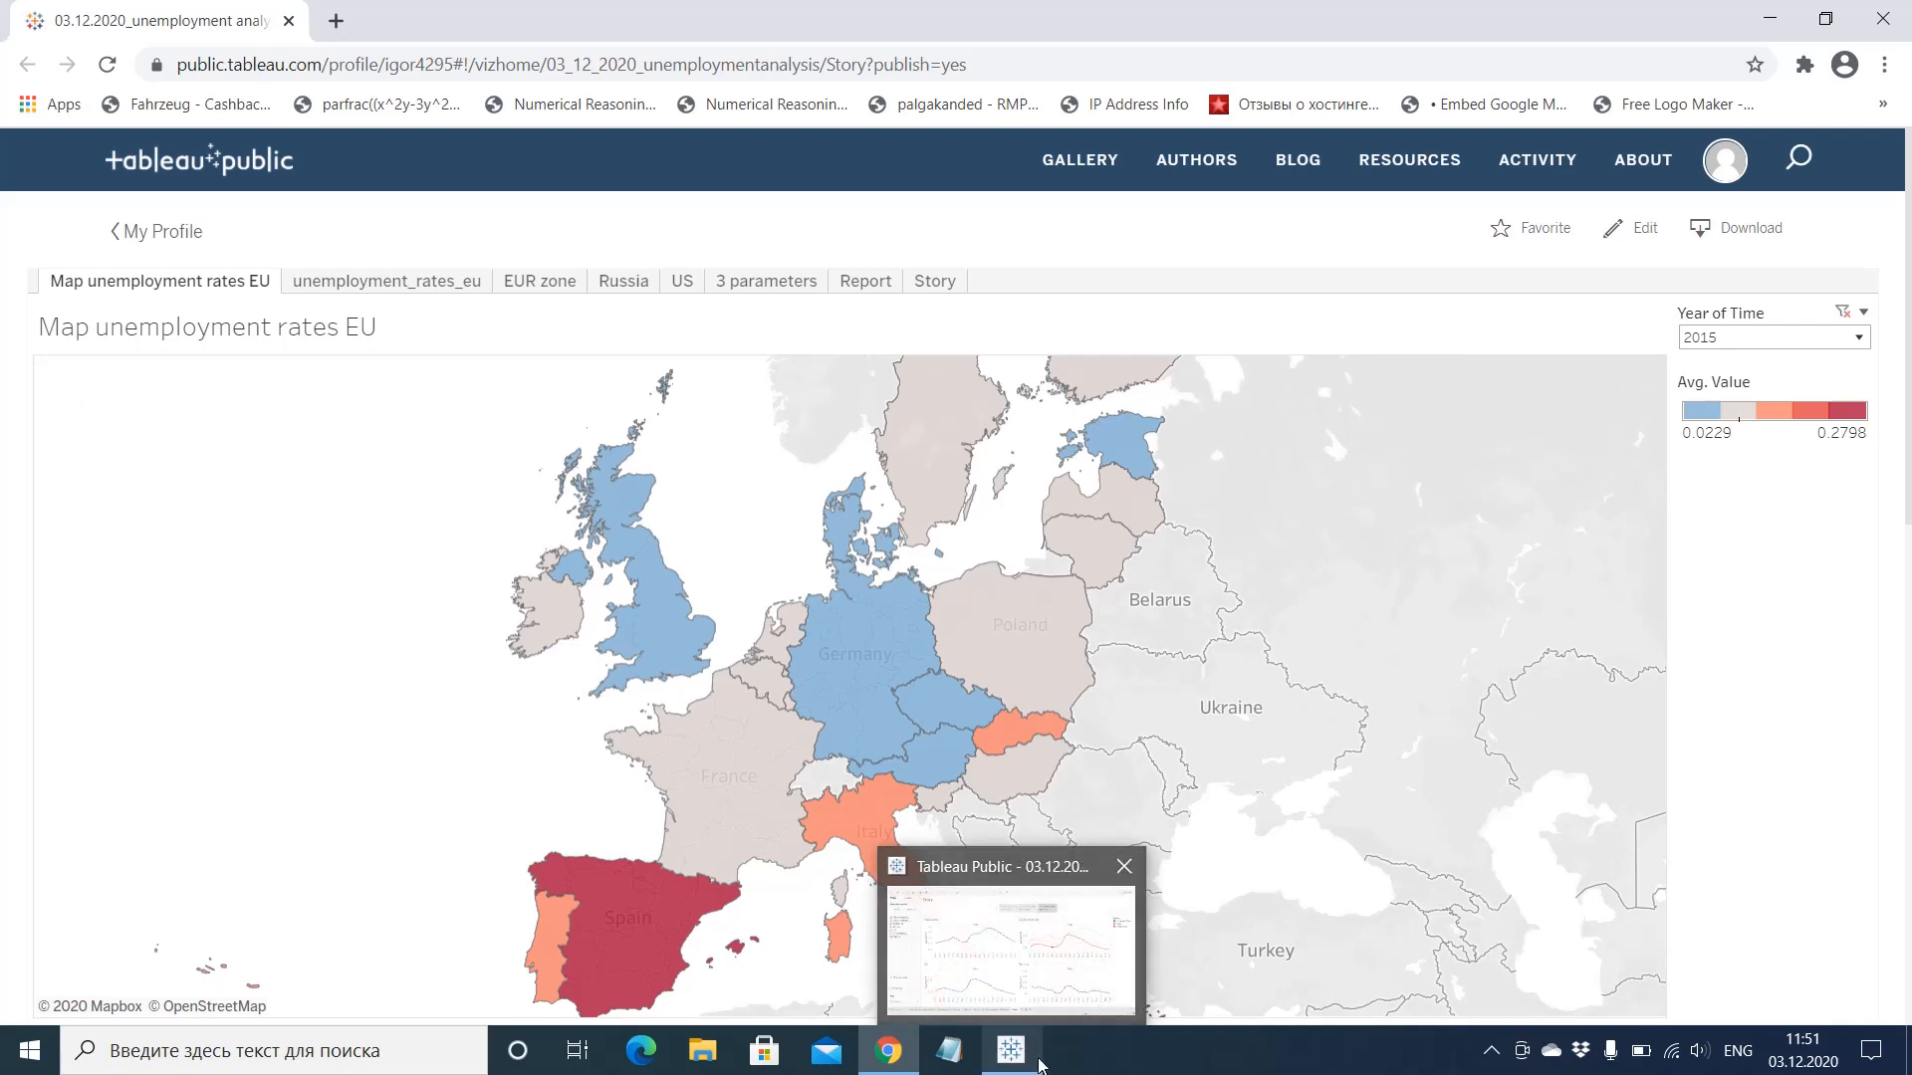